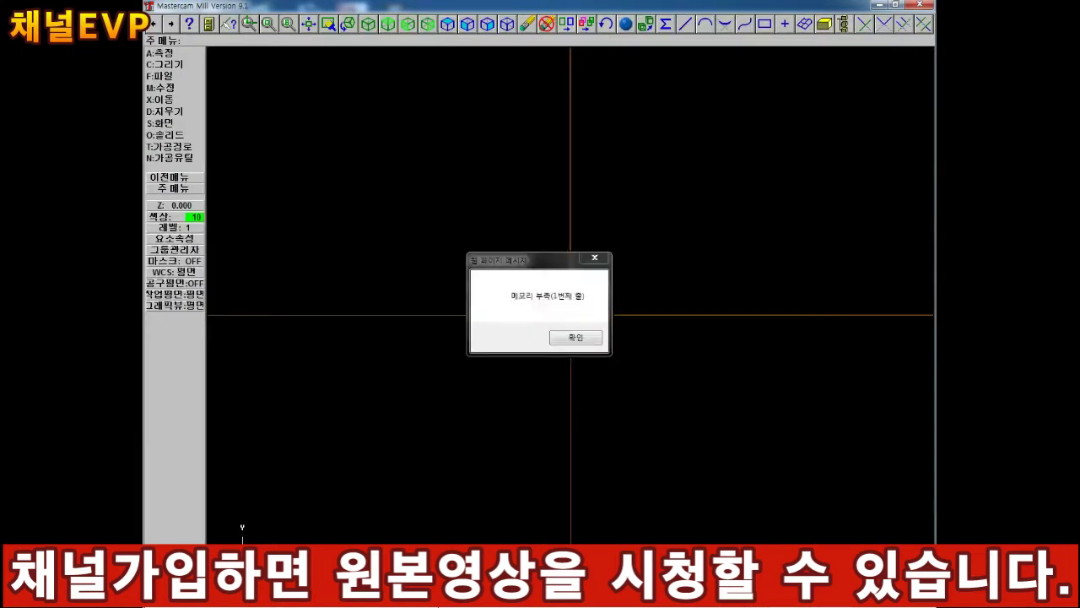
# Step: Dismiss the message, switch to a new Notepad document and write "마캠 9.1" and "마캠 X" on two lines
pyautogui.click(595, 258)
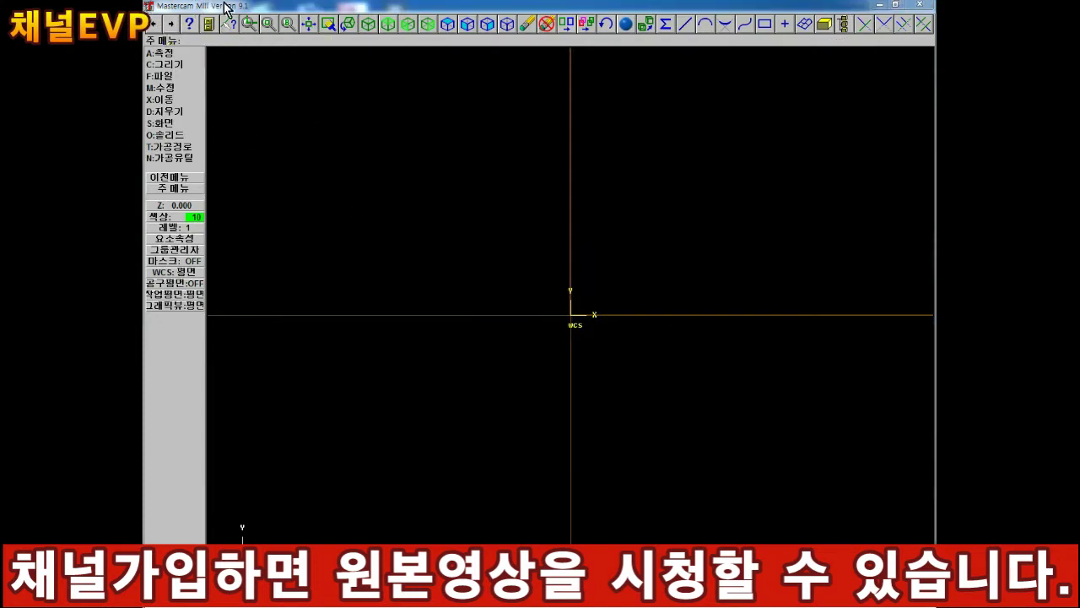
pyautogui.press('super')
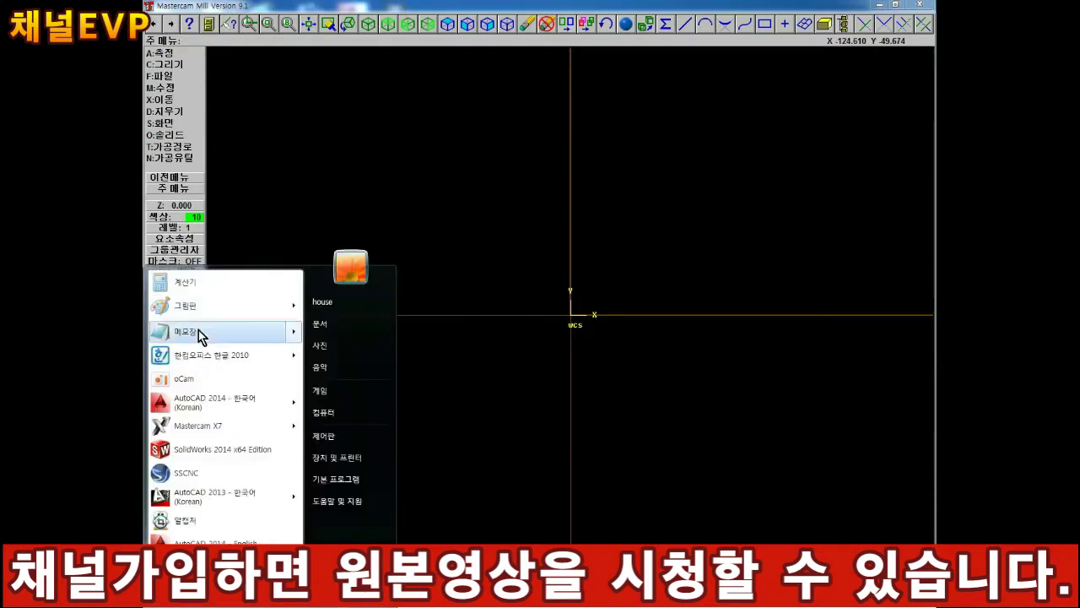
pyautogui.click(203, 334)
pyautogui.write('a')
pyautogui.press('BackSpace')
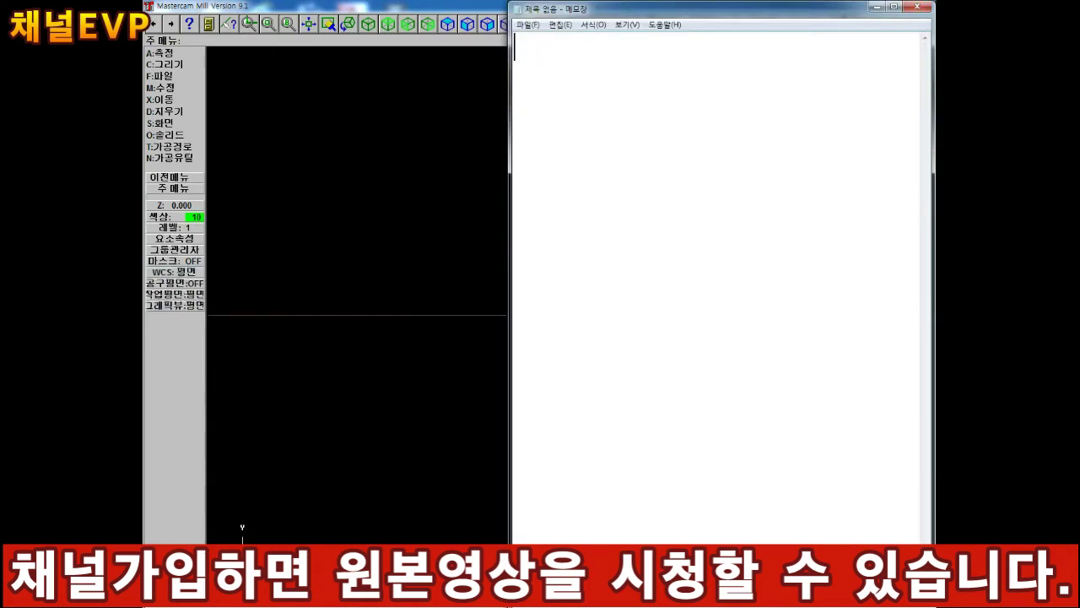
pyautogui.write('마캠 93.')
pyautogui.press('BackSpace')
pyautogui.press('BackSpace')
pyautogui.write('.1')
pyautogui.press('Return')
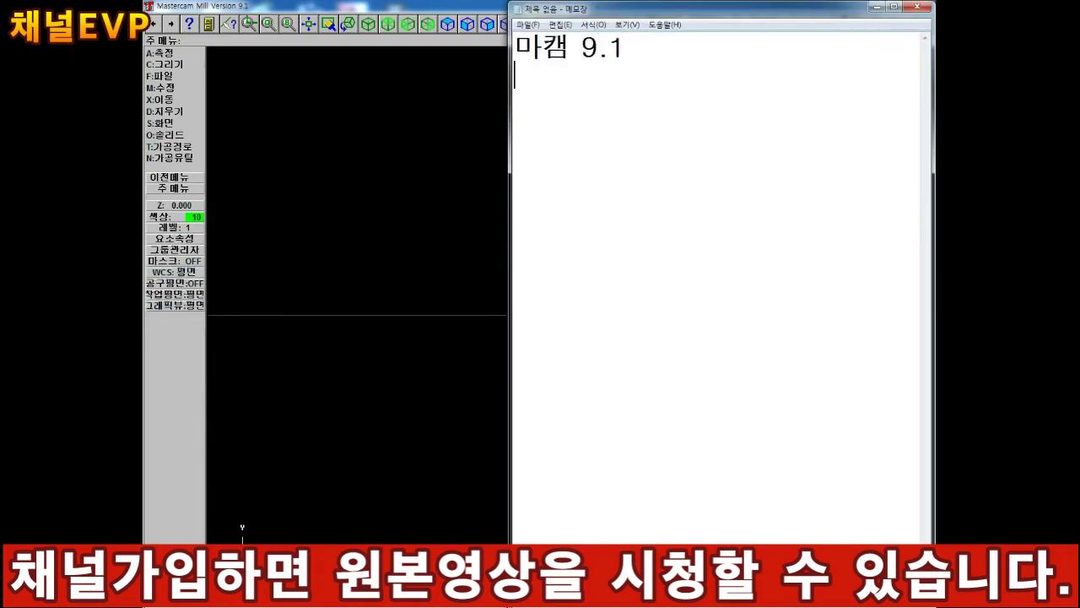
pyautogui.write('마캠 X')
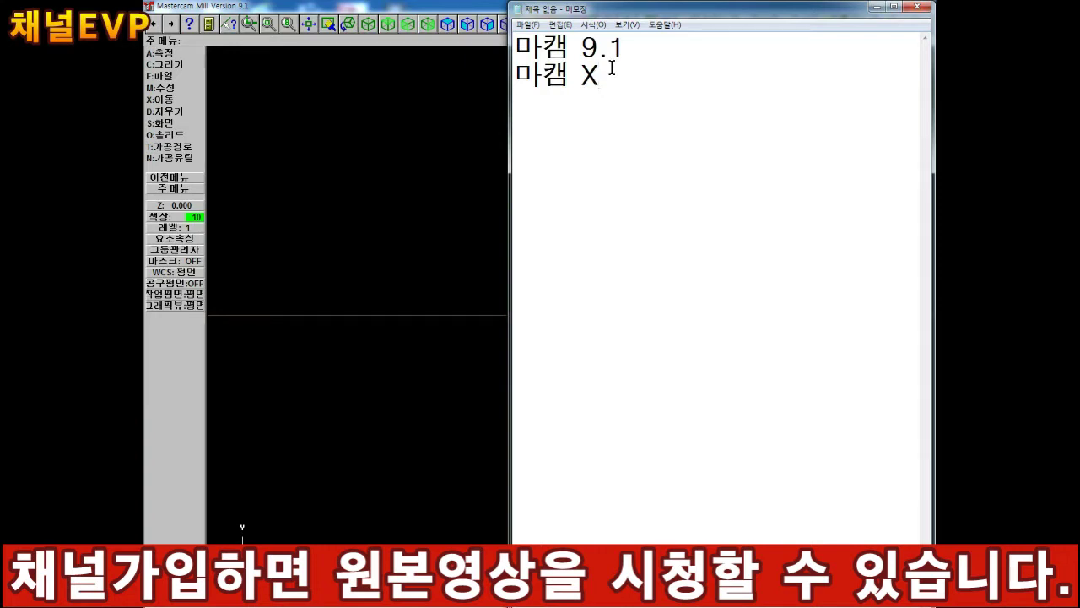
# Step: Insert blank lines between the two entries and write "유튜브" two lines below "마캠 9.1"
pyautogui.press('End')
pyautogui.press('Return')
pyautogui.press('Return')
pyautogui.press('Return')
pyautogui.press('Return')
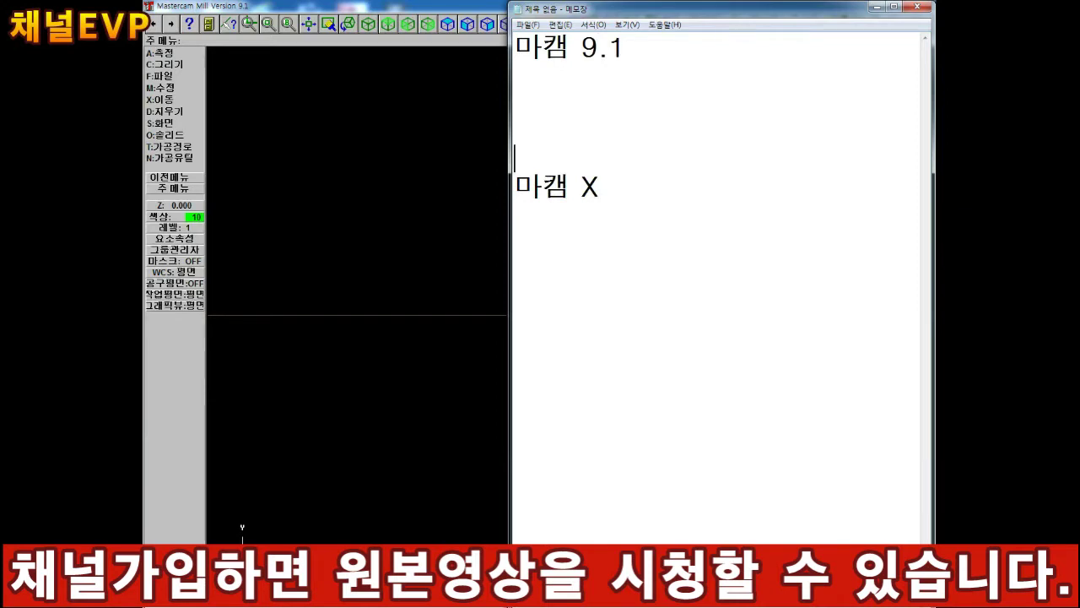
pyautogui.click(613, 71)
pyautogui.press('Return')
pyautogui.write('D')
pyautogui.press('BackSpace')
pyautogui.write('유튜브')
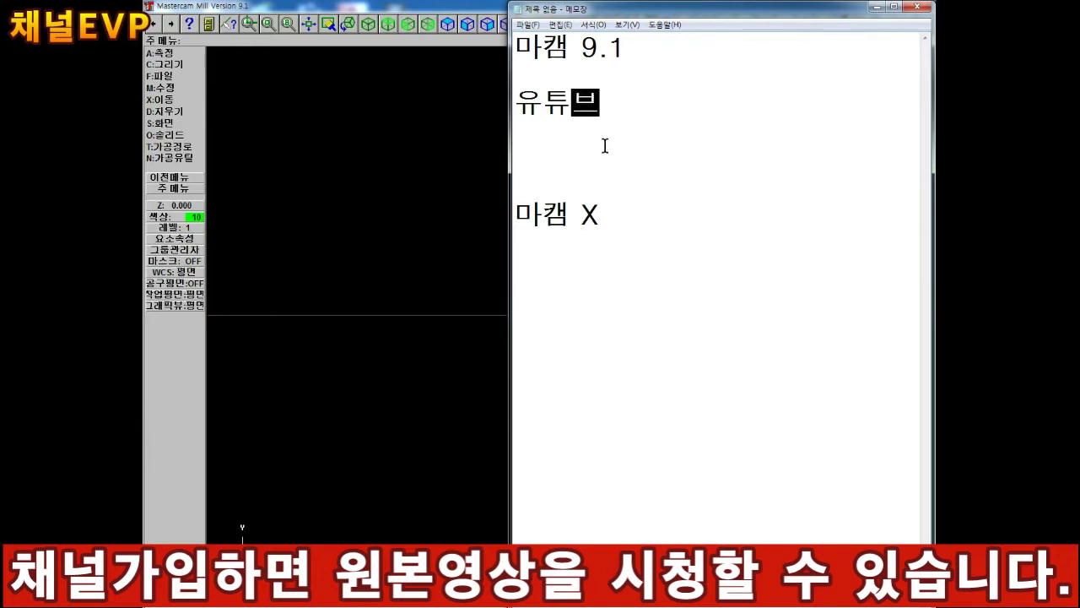
# Step: Switch back to Mastercam Mill 9.1 and look through its toolbar pages and the measuring commands
pyautogui.click(242, 125)
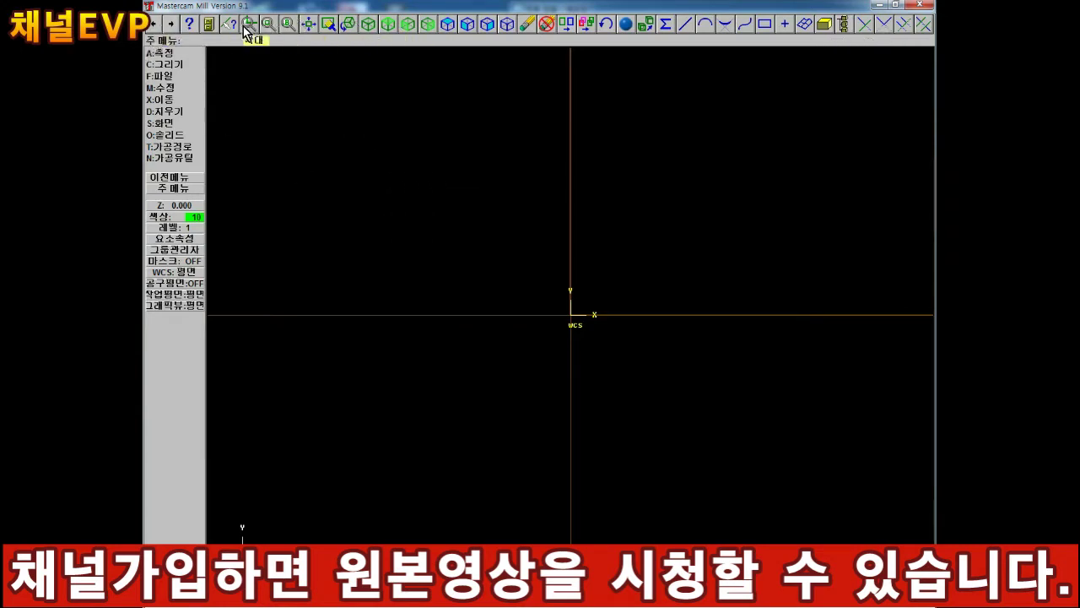
pyautogui.click(170, 27)
pyautogui.click(169, 26)
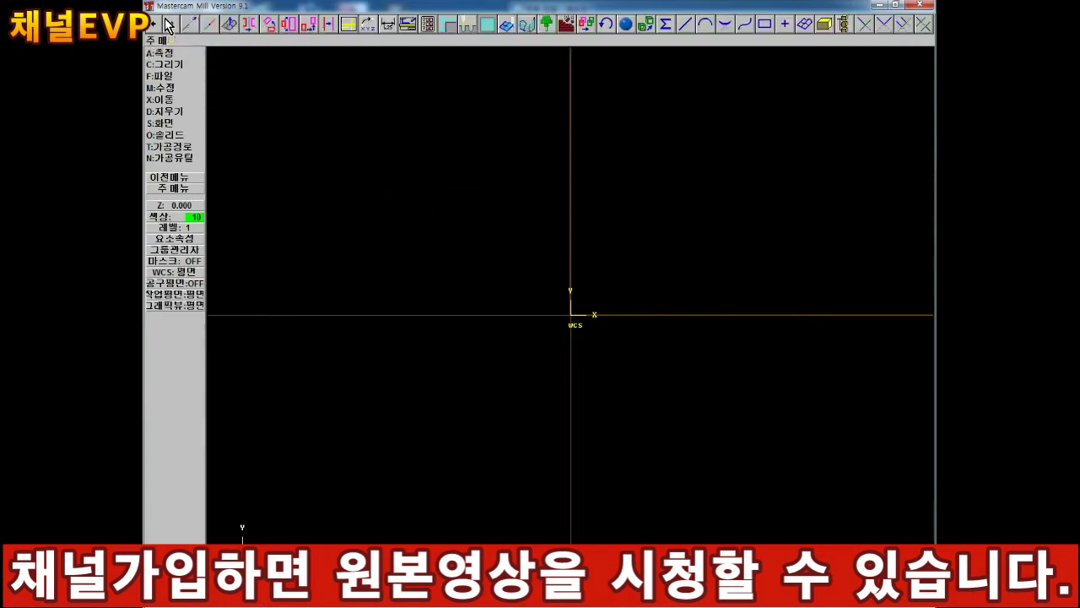
pyautogui.click(168, 26)
pyautogui.click(167, 27)
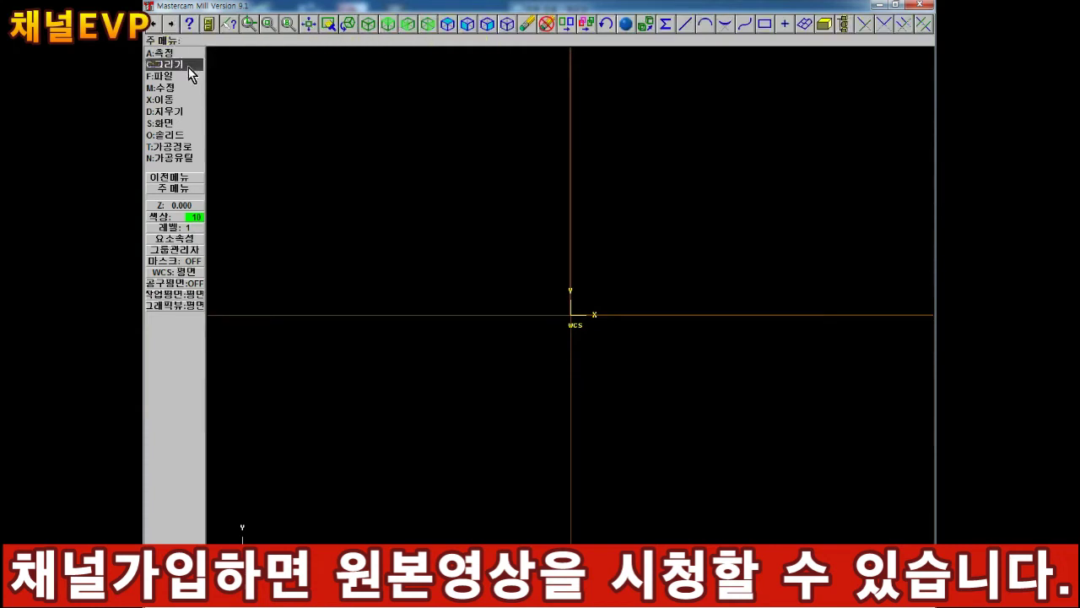
pyautogui.click(160, 52)
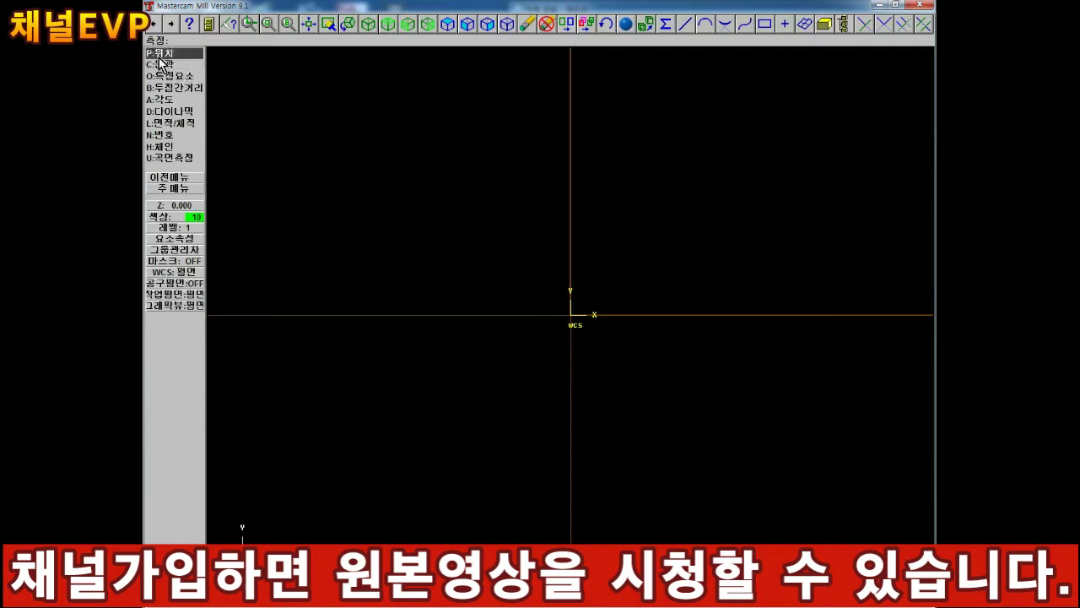
pyautogui.click(179, 188)
# Step: Zoom and pan the graphics area around the WCS origin in several directions
pyautogui.scroll(-2, 514, 258)
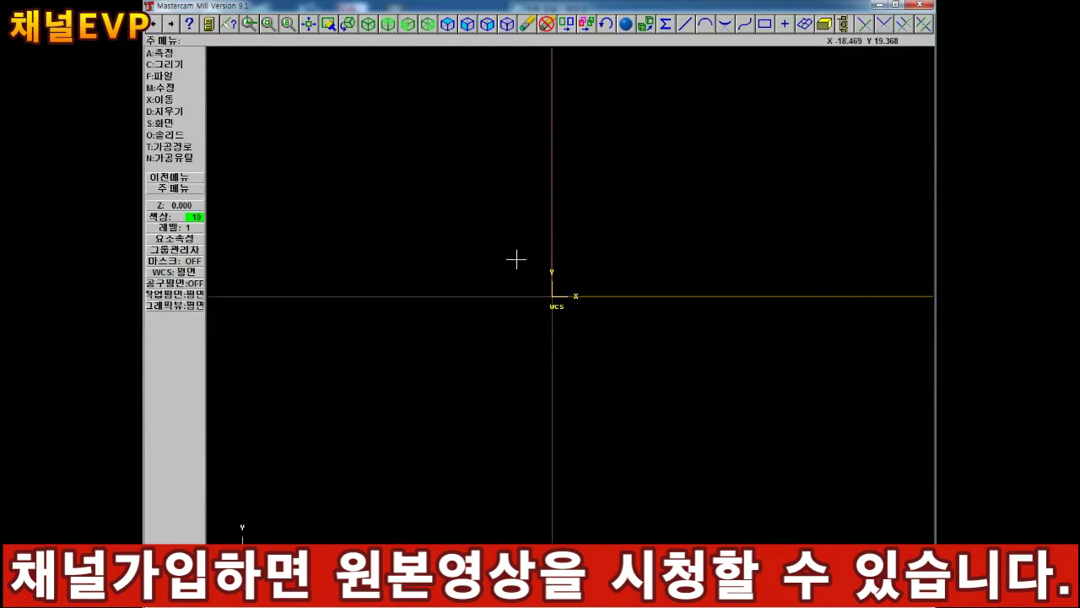
pyautogui.moveTo(469, 270); pyautogui.dragTo(581, 269, button='middle')
pyautogui.press('Right')
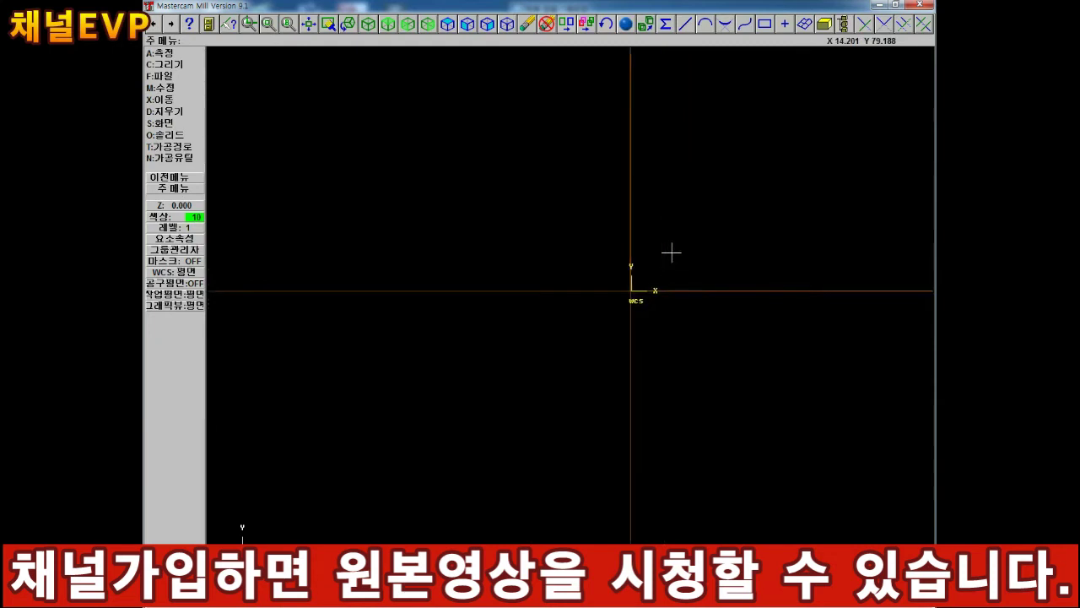
pyautogui.press('Up')
pyautogui.press('Left')
pyautogui.press('Up')
pyautogui.press('Right')
pyautogui.press('Down')
pyautogui.press('Right')
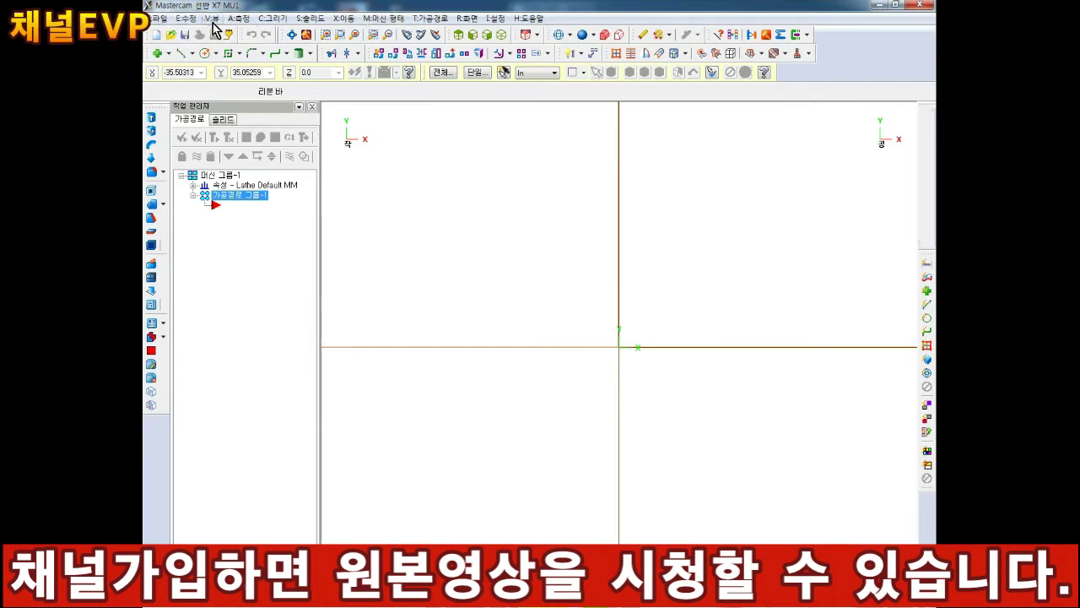
# Step: Look through the Mastercam X7 command groups, including the toolpath commands, and the list of available toolbars
pyautogui.click(159, 18)
pyautogui.moveTo(271, 21)
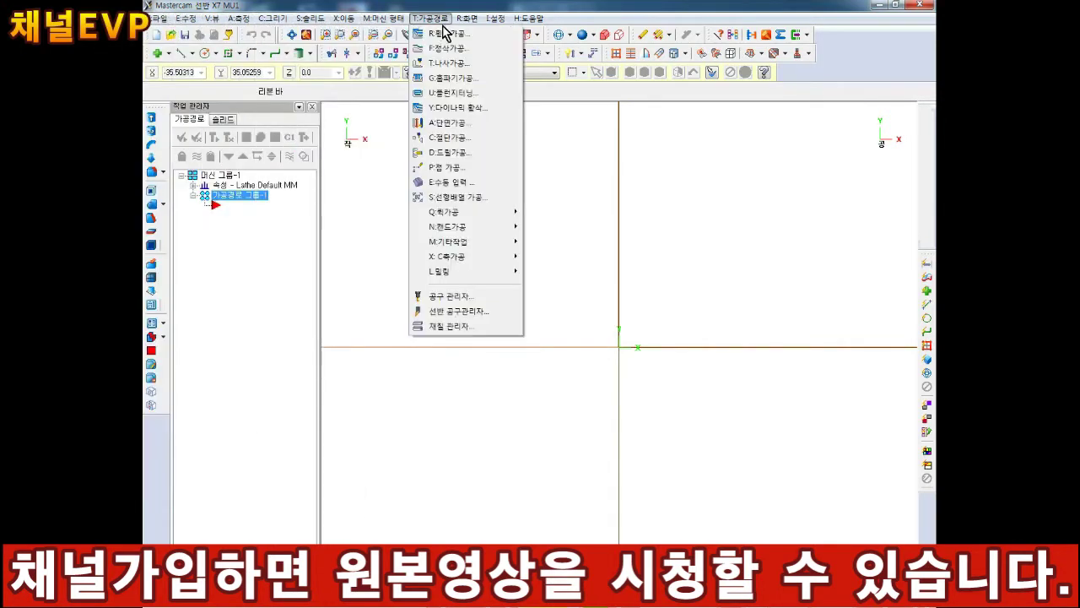
pyautogui.click(879, 72)
pyautogui.rightClick(844, 43)
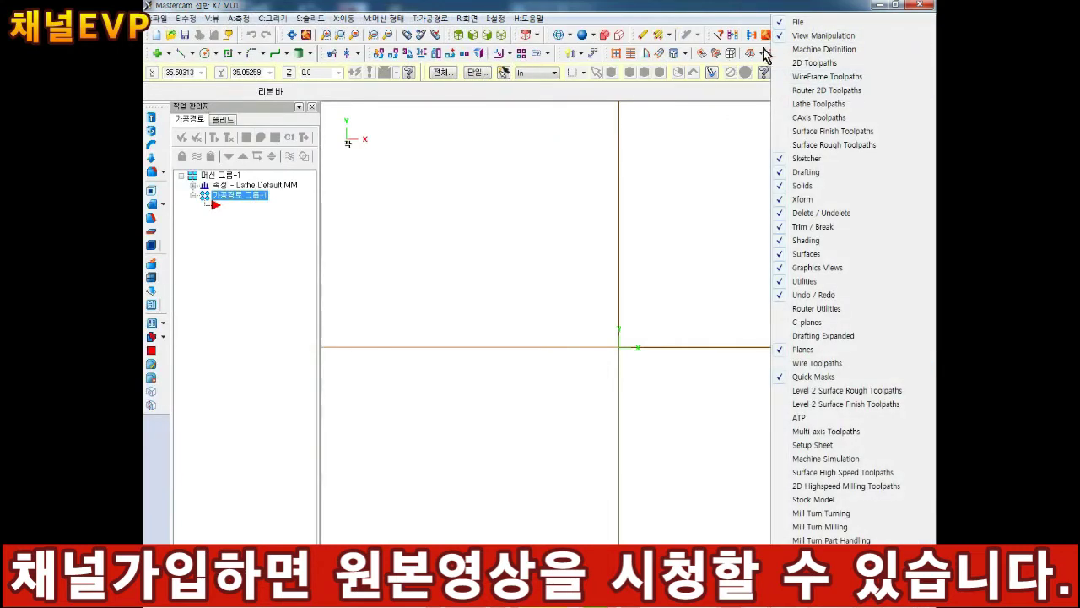
pyautogui.click(844, 242)
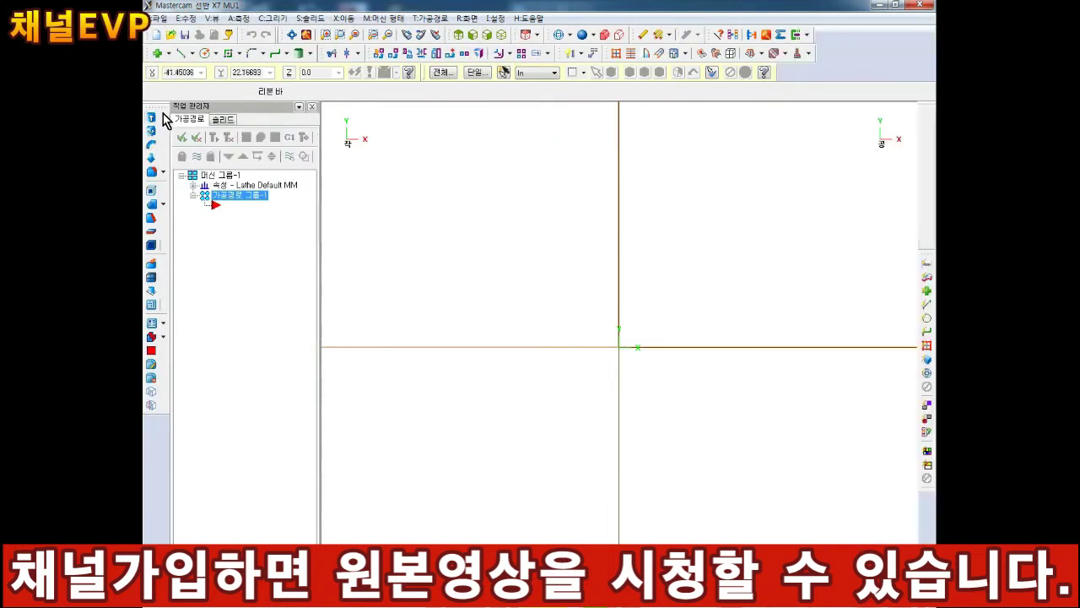
# Step: Try moving the docked solids and quick mask toolbars, returning them to the edges of the window
pyautogui.moveTo(208, 136); pyautogui.dragTo(163, 110)
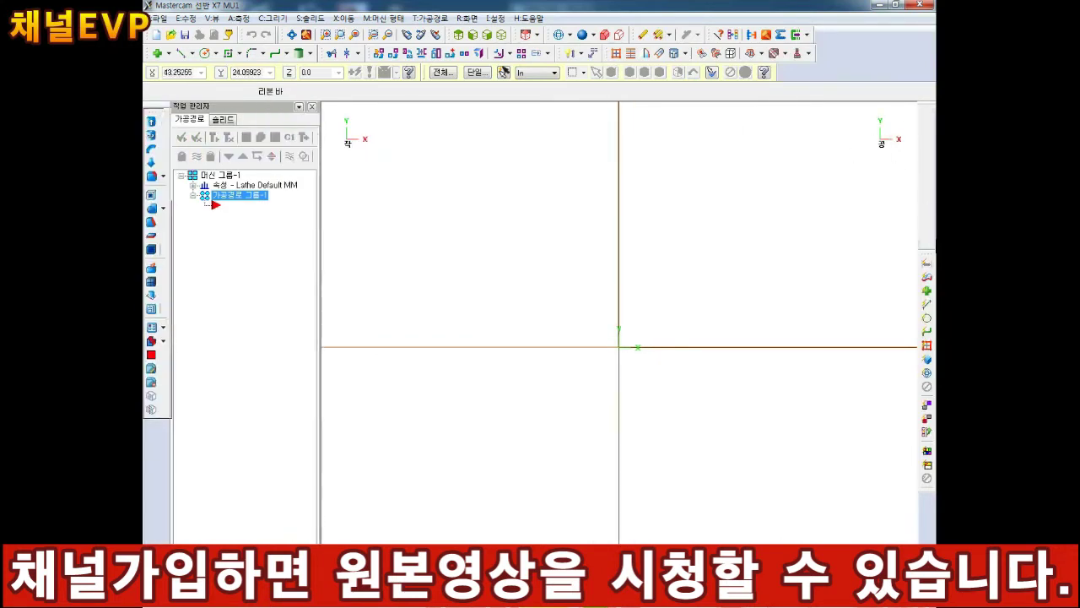
pyautogui.moveTo(928, 253); pyautogui.dragTo(929, 110)
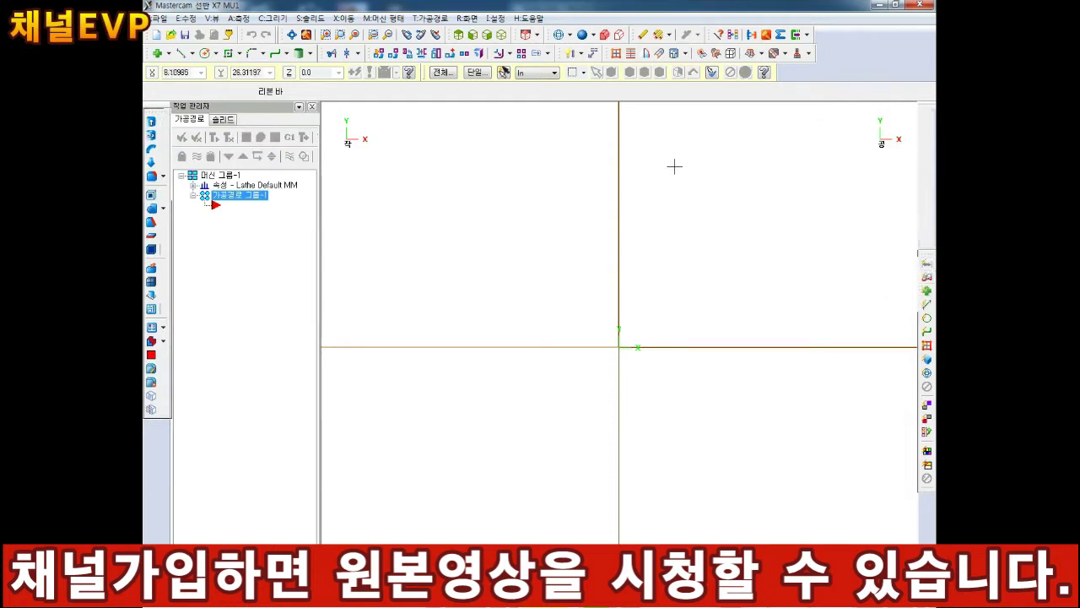
pyautogui.rightClick(516, 157)
pyautogui.click(489, 155)
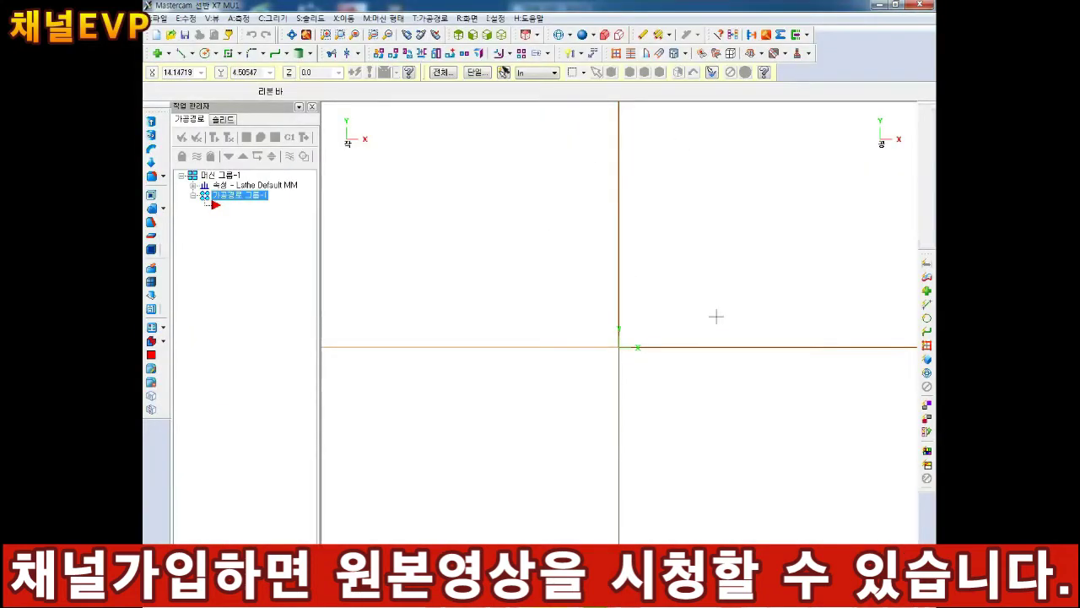
# Step: Toggle the display of the coordinate axis lines off and on repeatedly, ending with them shown
pyautogui.press('F9')
pyautogui.press('F9')
pyautogui.press('F9')
pyautogui.press('F9')
pyautogui.press('F9')
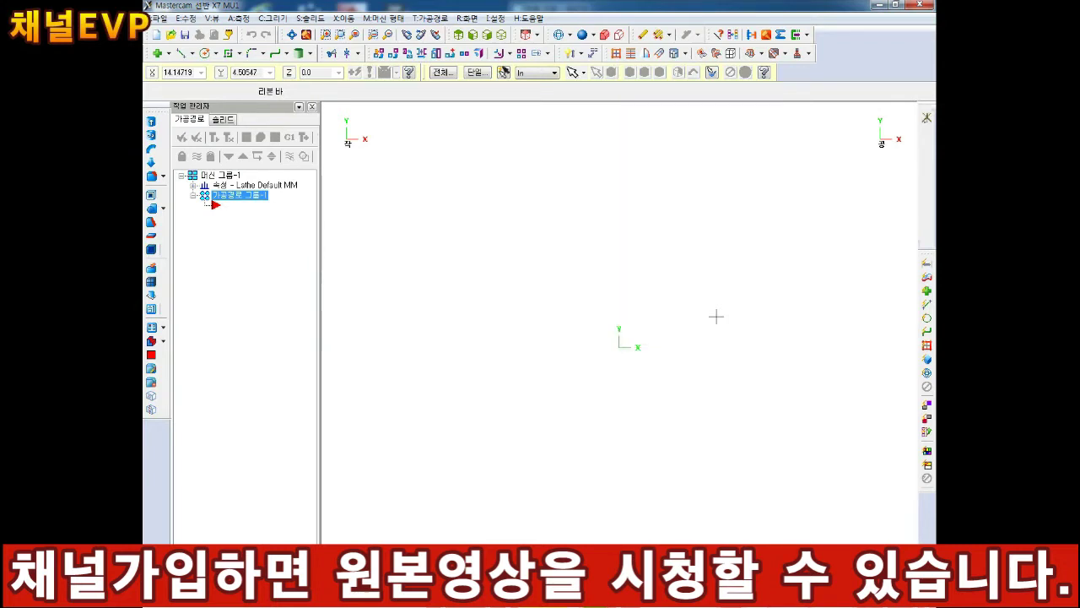
pyautogui.press('F9')
pyautogui.press('F9')
pyautogui.press('F9')
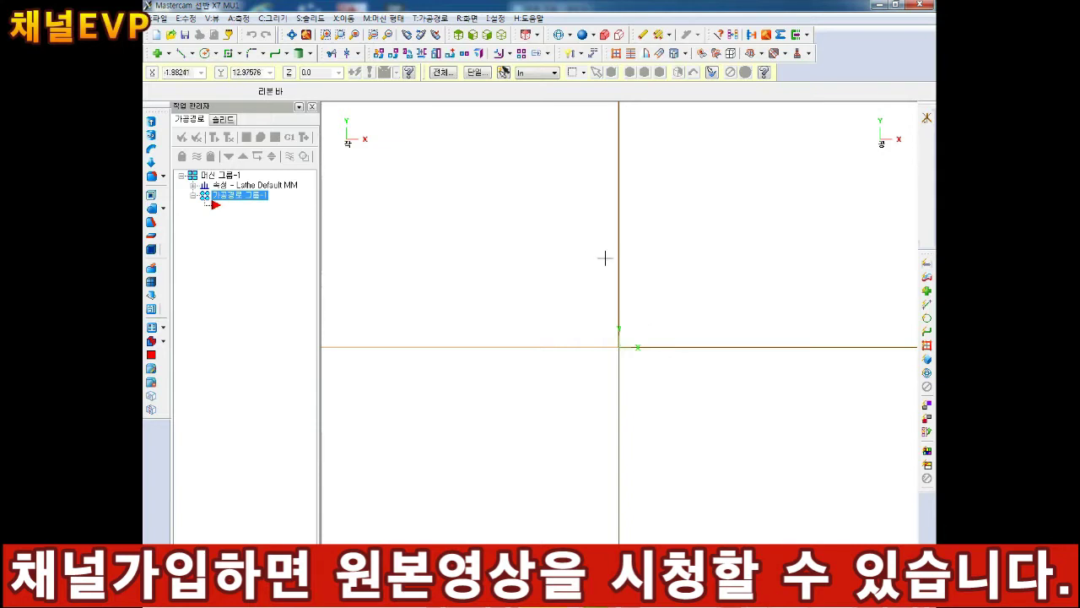
# Step: Switch the graphics view between isometric and top, and look through the available view and plane choices
pyautogui.click(502, 34)
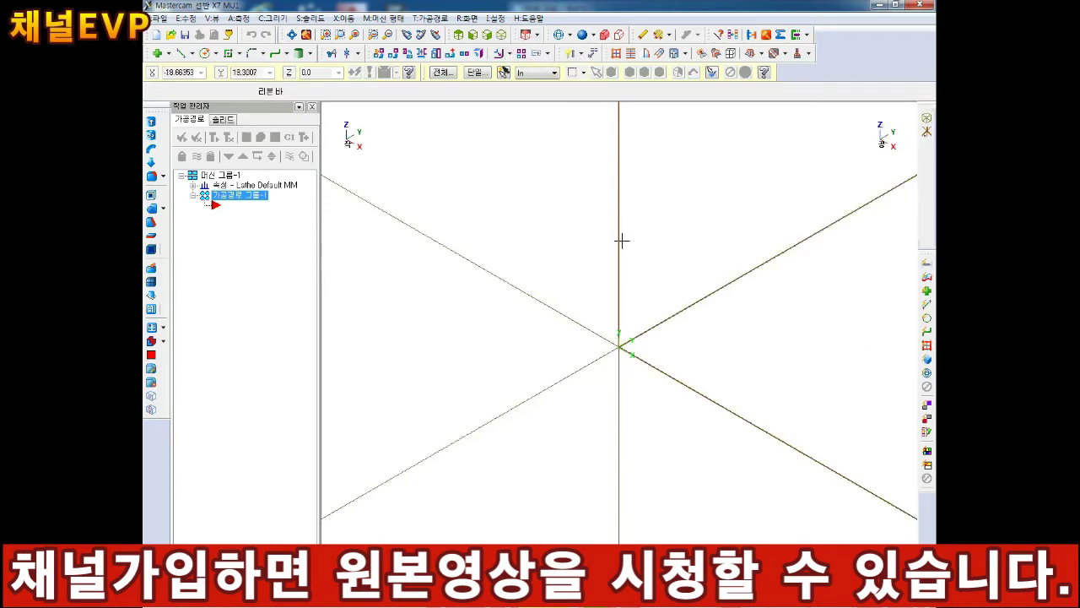
pyautogui.click(460, 34)
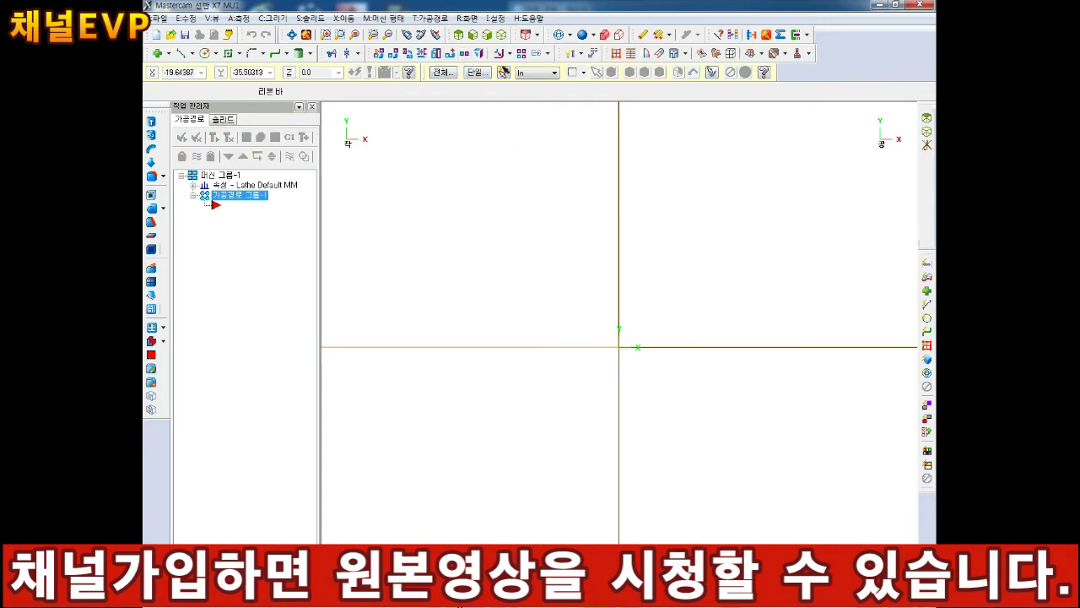
pyautogui.click(458, 599)
pyautogui.click(502, 599)
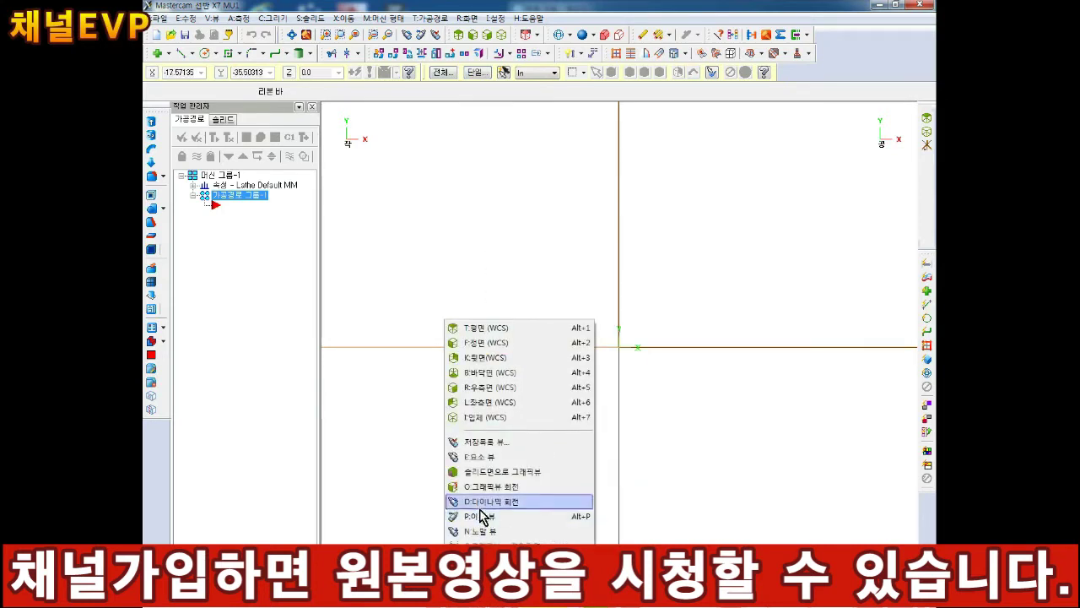
pyautogui.click(506, 596)
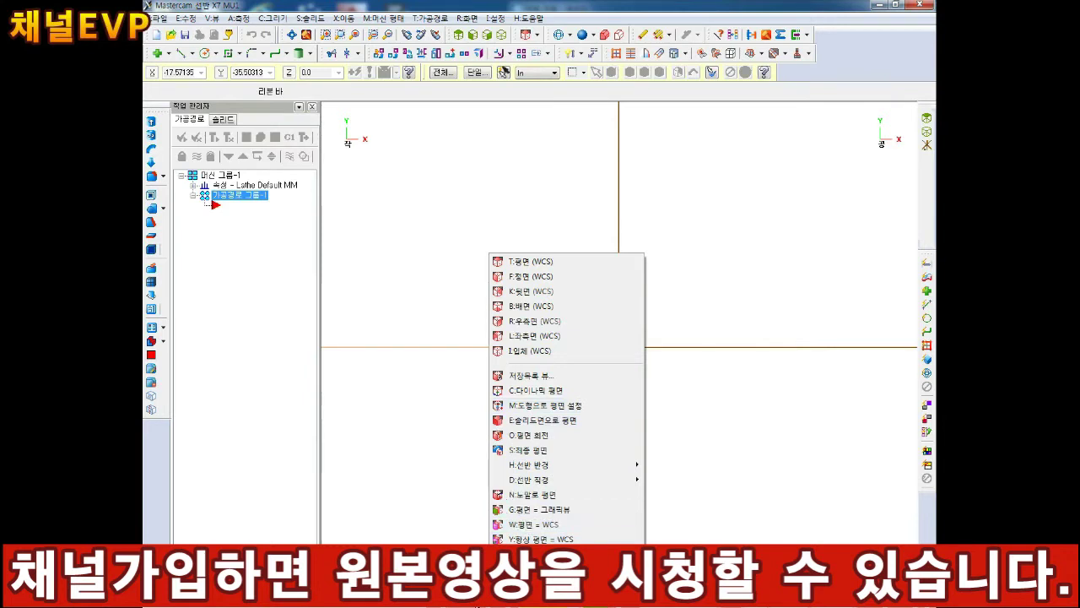
pyautogui.click(461, 596)
pyautogui.click(501, 417)
# Step: Set the working plane to Top (WCS)
pyautogui.rightClick(489, 253)
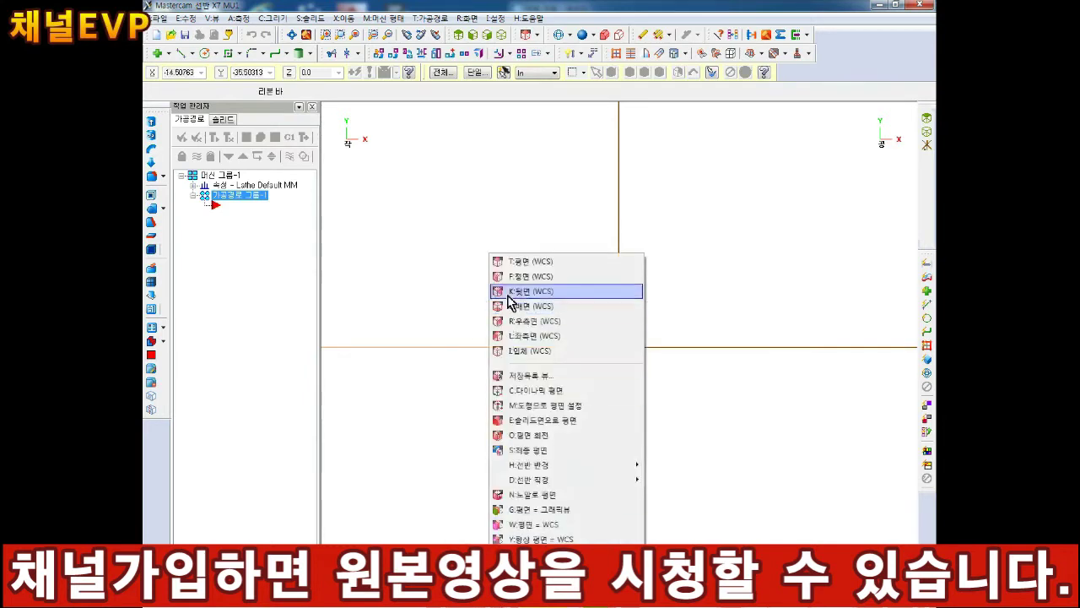
pyautogui.click(516, 273)
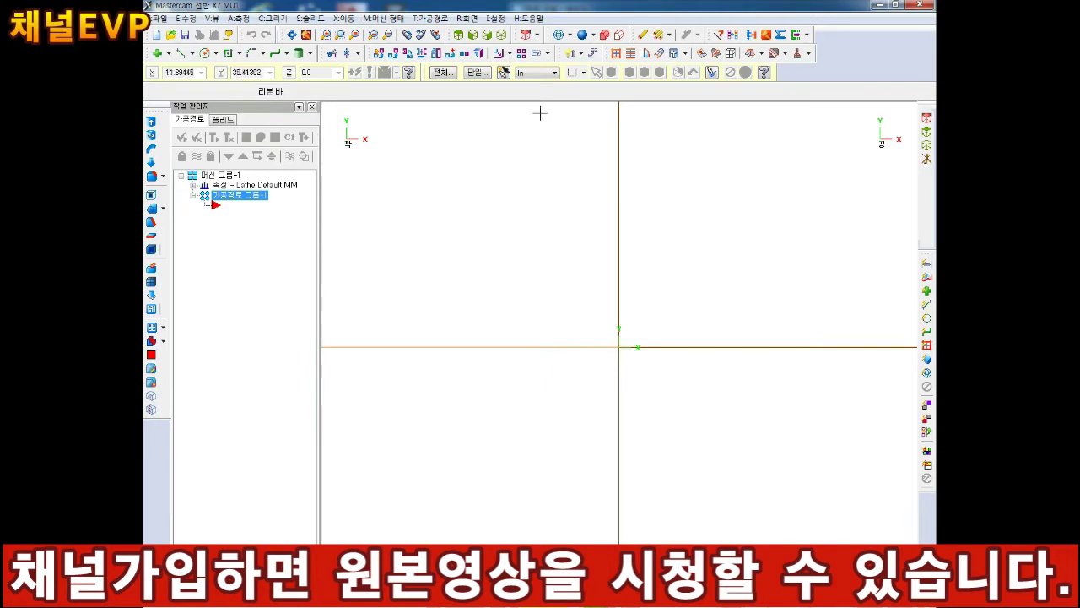
pyautogui.click(537, 38)
pyautogui.click(540, 55)
# Step: Review the plane choices again and switch the graphics view to isometric and the right side
pyautogui.rightClick(490, 253)
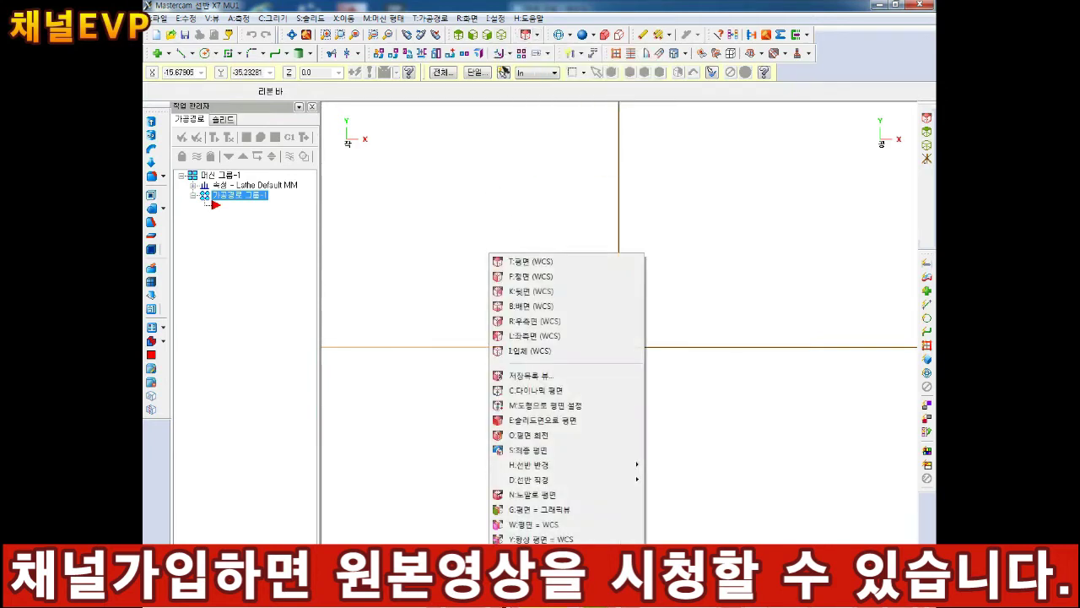
pyautogui.click(513, 290)
pyautogui.rightClick(444, 319)
pyautogui.click(484, 413)
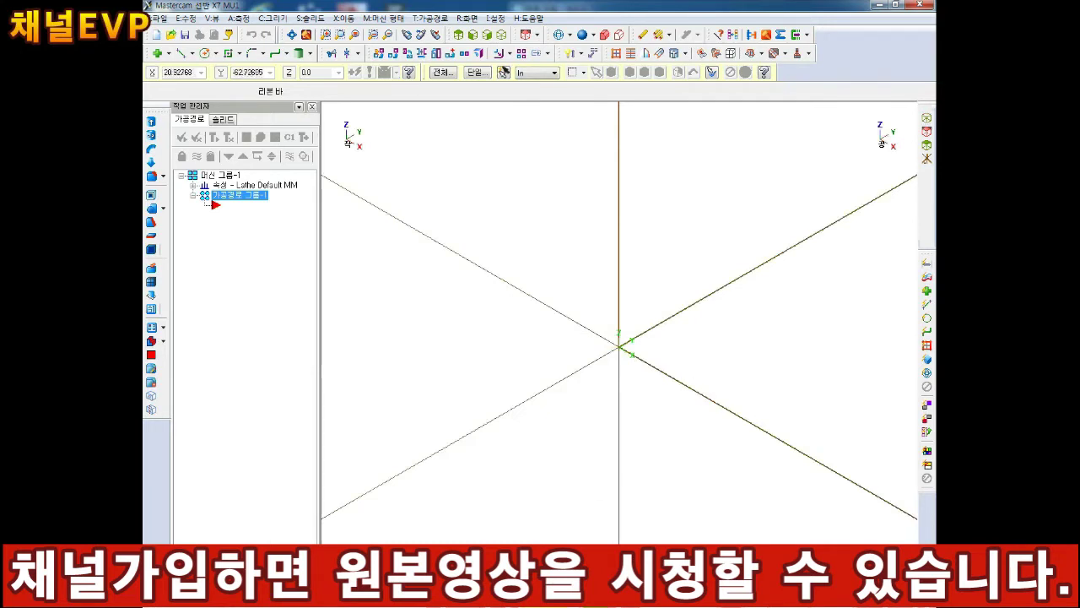
pyautogui.click(503, 35)
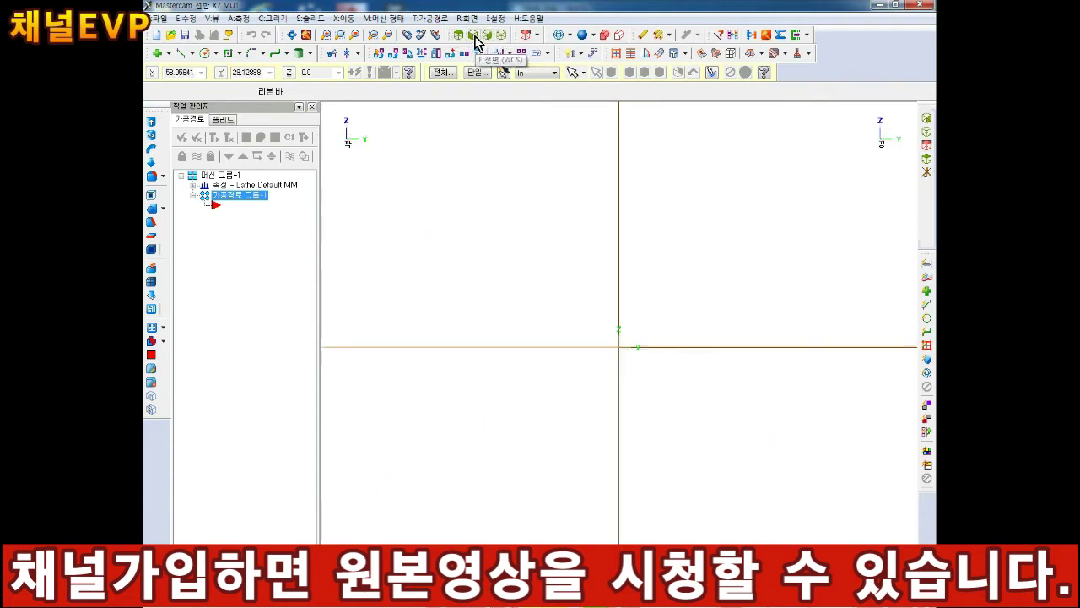
# Step: Cycle the working plane through the front and right side planes, finishing on Top (WCS)
pyautogui.click(535, 36)
pyautogui.click(541, 77)
pyautogui.click(538, 36)
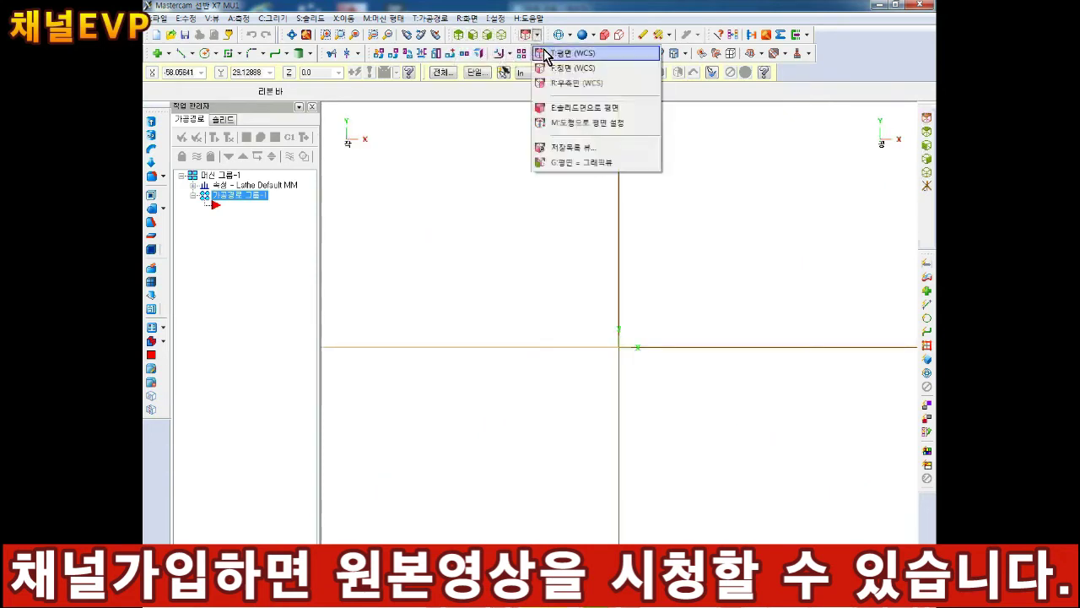
pyautogui.click(545, 68)
pyautogui.click(538, 36)
pyautogui.click(547, 81)
pyautogui.click(539, 35)
pyautogui.click(546, 56)
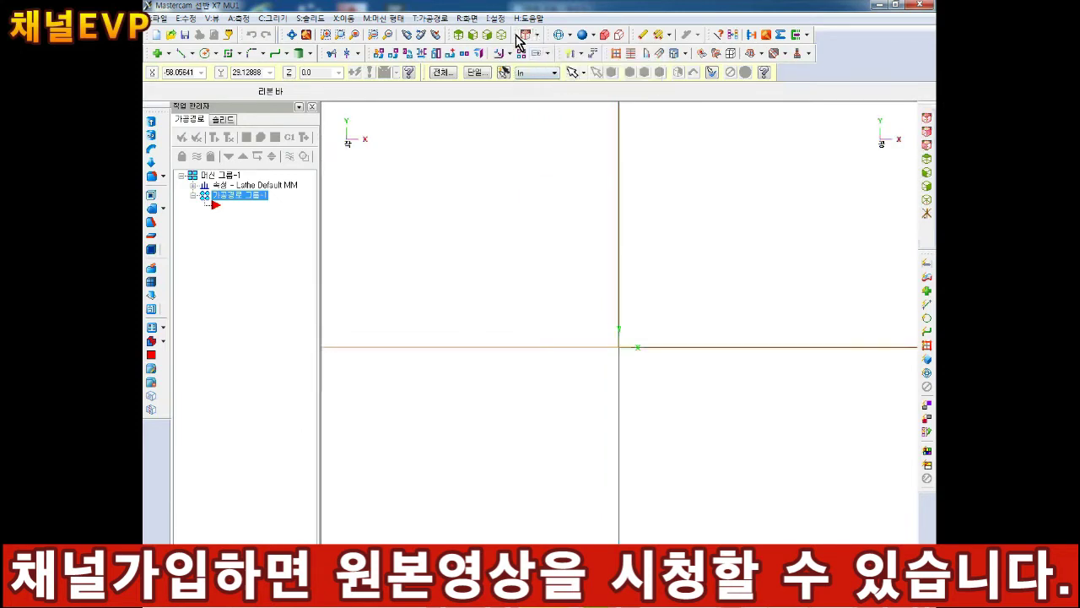
# Step: Open Paint and draw three crossing black axis lines with arrowheads: one horizontal, one vertical and one diagonal
pyautogui.click(159, 586)
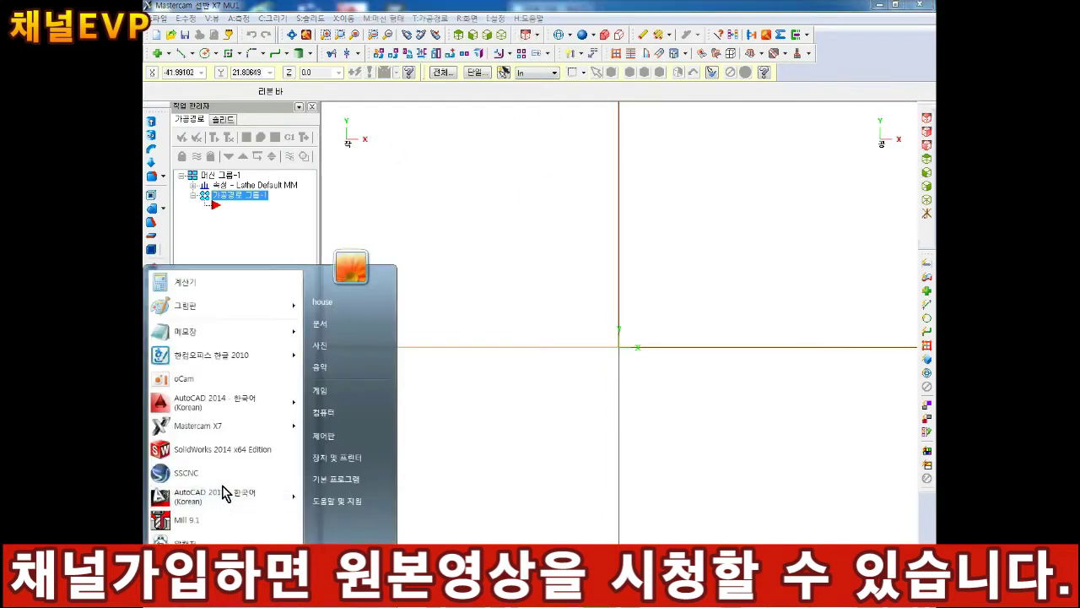
pyautogui.click(193, 306)
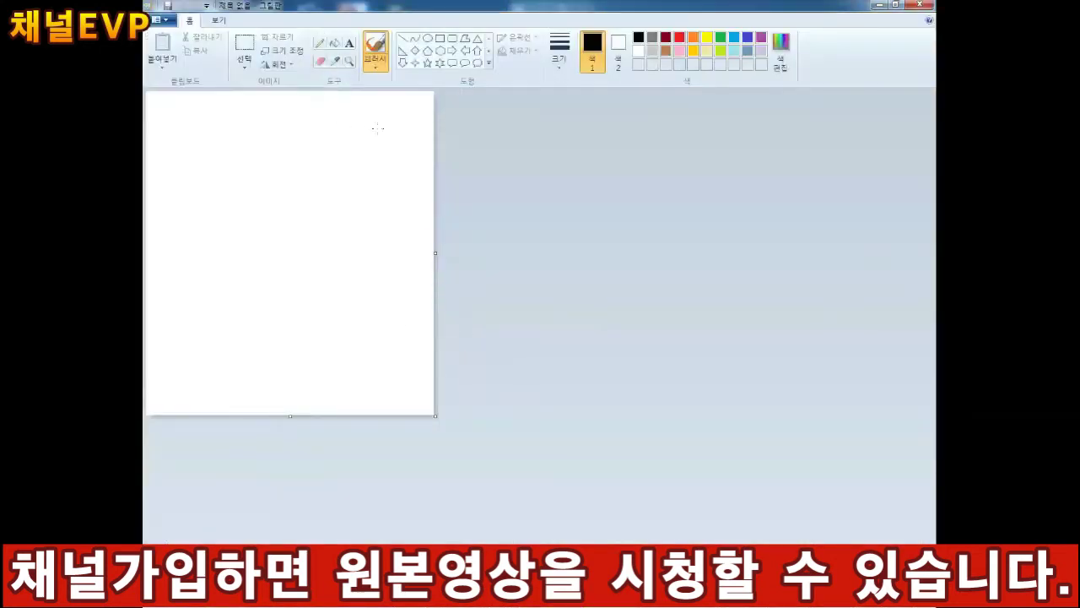
pyautogui.hotkey('ctrl', 'v')
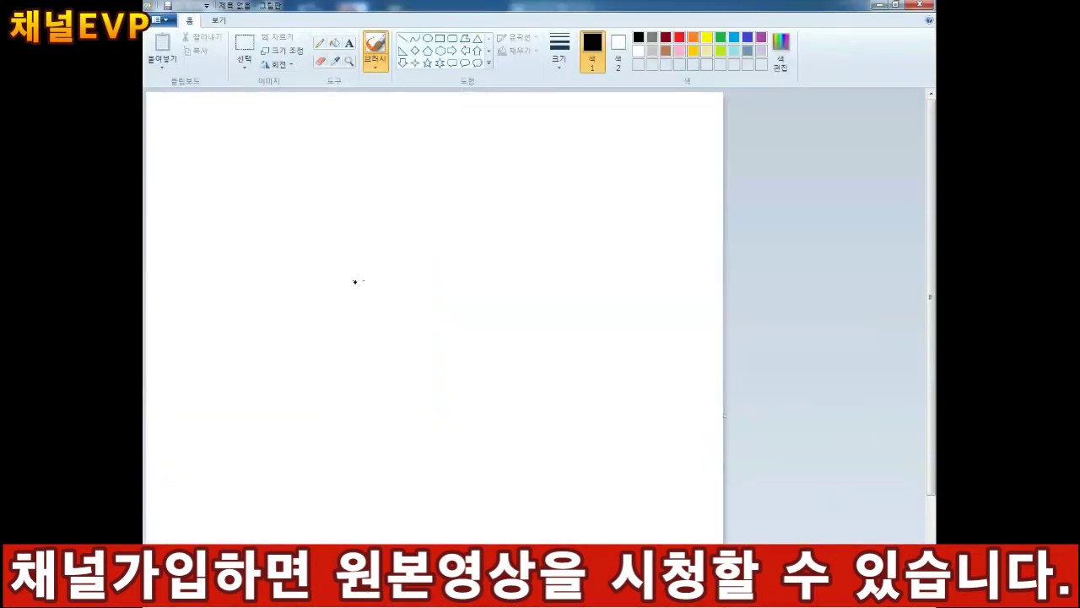
pyautogui.moveTo(249, 319)
pyautogui.mouseDown()
pyautogui.moveTo(617, 324)
pyautogui.moveTo(620, 341)
pyautogui.mouseUp()
pyautogui.moveTo(275, 295); pyautogui.dragTo(272, 346)
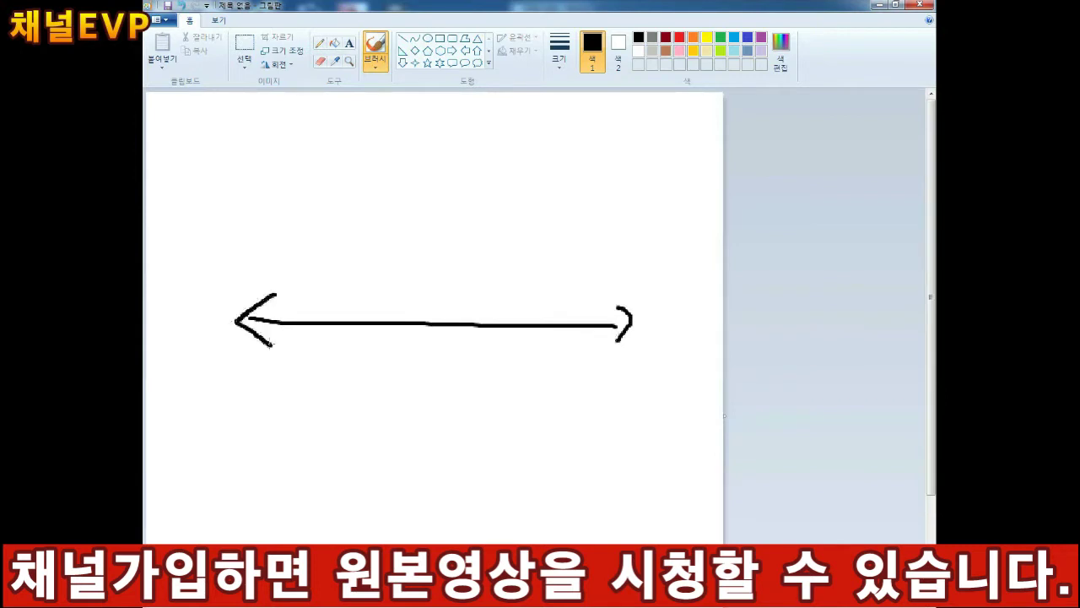
pyautogui.moveTo(578, 133)
pyautogui.mouseDown()
pyautogui.moveTo(301, 444)
pyautogui.moveTo(324, 452)
pyautogui.moveTo(577, 167)
pyautogui.moveTo(573, 180)
pyautogui.mouseUp()
pyautogui.moveTo(437, 104); pyautogui.dragTo(438, 530)
pyautogui.moveTo(438, 530); pyautogui.dragTo(475, 507)
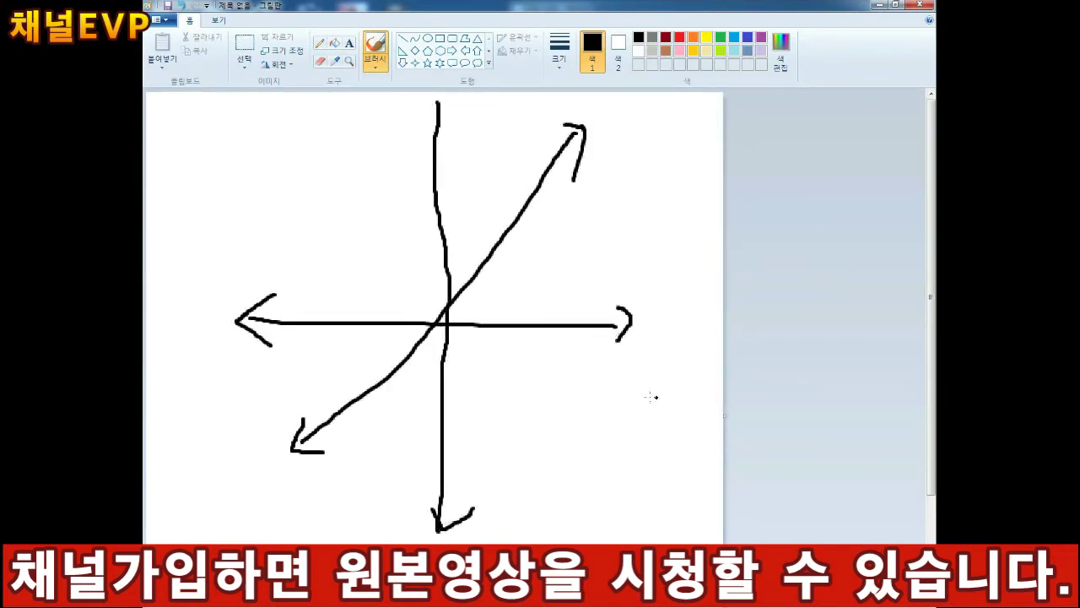
# Step: Label both ends of the horizontal axis X, the diagonal axis Y and the vertical axis Z in black
pyautogui.moveTo(681, 351); pyautogui.dragTo(643, 407)
pyautogui.moveTo(643, 363); pyautogui.dragTo(672, 411)
pyautogui.moveTo(252, 369); pyautogui.dragTo(213, 416)
pyautogui.moveTo(211, 378); pyautogui.dragTo(243, 423)
pyautogui.moveTo(598, 126); pyautogui.dragTo(624, 152)
pyautogui.moveTo(629, 128); pyautogui.dragTo(594, 208)
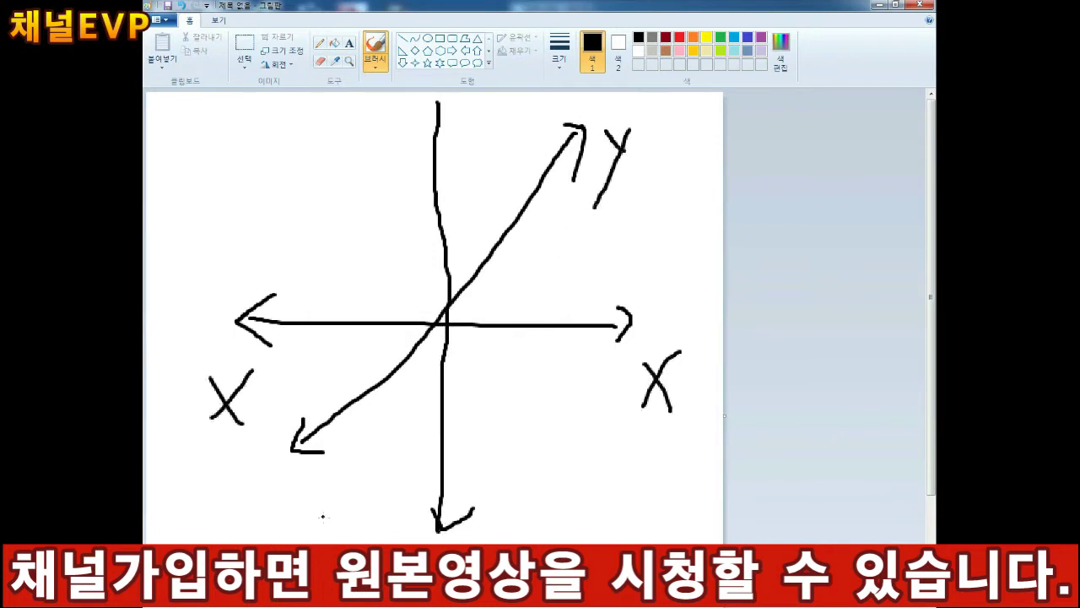
pyautogui.moveTo(277, 467); pyautogui.dragTo(304, 507)
pyautogui.moveTo(321, 477); pyautogui.dragTo(275, 543)
pyautogui.moveTo(394, 99)
pyautogui.mouseDown()
pyautogui.moveTo(411, 108)
pyautogui.moveTo(392, 156)
pyautogui.mouseUp()
pyautogui.moveTo(363, 121); pyautogui.dragTo(405, 128)
pyautogui.moveTo(496, 508); pyautogui.dragTo(490, 544)
# Step: Circle the origin where the axes cross in yellow and write Z0 beside it in orange
pyautogui.click(707, 37)
pyautogui.moveTo(455, 347)
pyautogui.mouseDown()
pyautogui.moveTo(462, 305)
pyautogui.moveTo(455, 344)
pyautogui.mouseUp()
pyautogui.moveTo(449, 299)
pyautogui.mouseDown()
pyautogui.moveTo(431, 326)
pyautogui.moveTo(463, 327)
pyautogui.mouseUp()
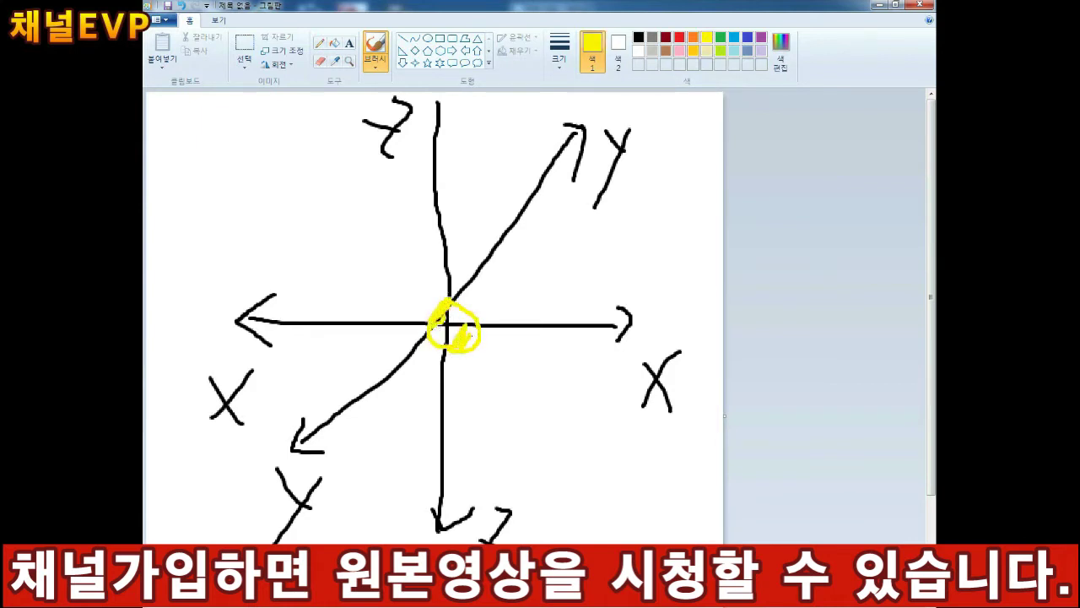
pyautogui.click(693, 37)
pyautogui.moveTo(508, 361)
pyautogui.mouseDown()
pyautogui.moveTo(535, 405)
pyautogui.moveTo(528, 380)
pyautogui.mouseUp()
pyautogui.moveTo(557, 375)
pyautogui.mouseDown()
pyautogui.moveTo(546, 397)
pyautogui.moveTo(559, 375)
pyautogui.mouseUp()
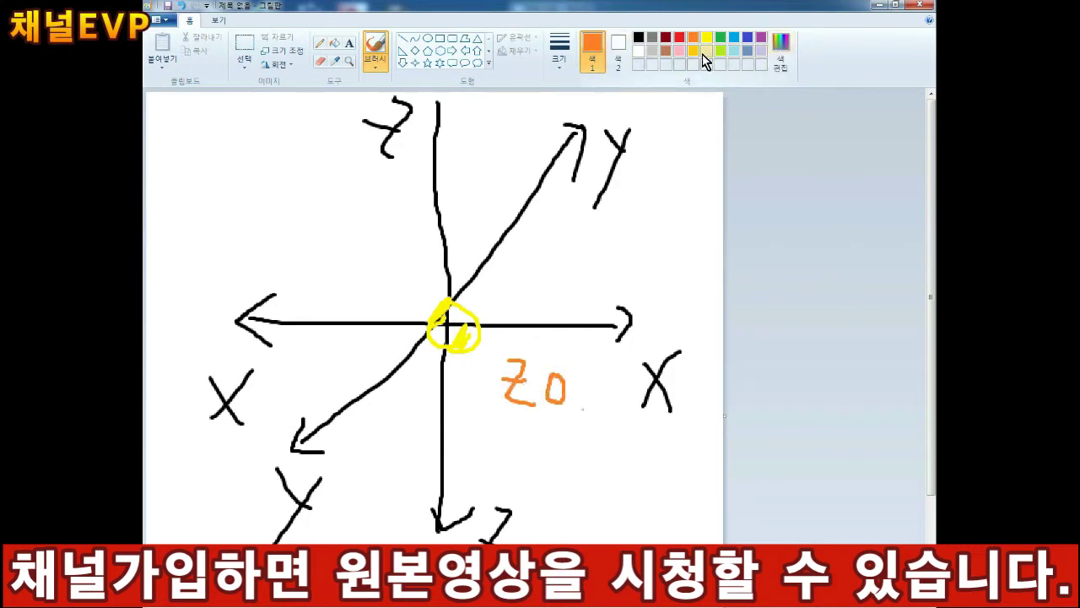
# Step: Mark the Z5 height in red with a horizontal line above the origin, and write Z-5 below it
pyautogui.click(679, 37)
pyautogui.moveTo(241, 141)
pyautogui.mouseDown()
pyautogui.moveTo(274, 142)
pyautogui.moveTo(290, 181)
pyautogui.mouseUp()
pyautogui.moveTo(244, 162)
pyautogui.mouseDown()
pyautogui.moveTo(290, 160)
pyautogui.moveTo(292, 179)
pyautogui.moveTo(337, 141)
pyautogui.mouseUp()
pyautogui.moveTo(211, 193); pyautogui.dragTo(636, 194)
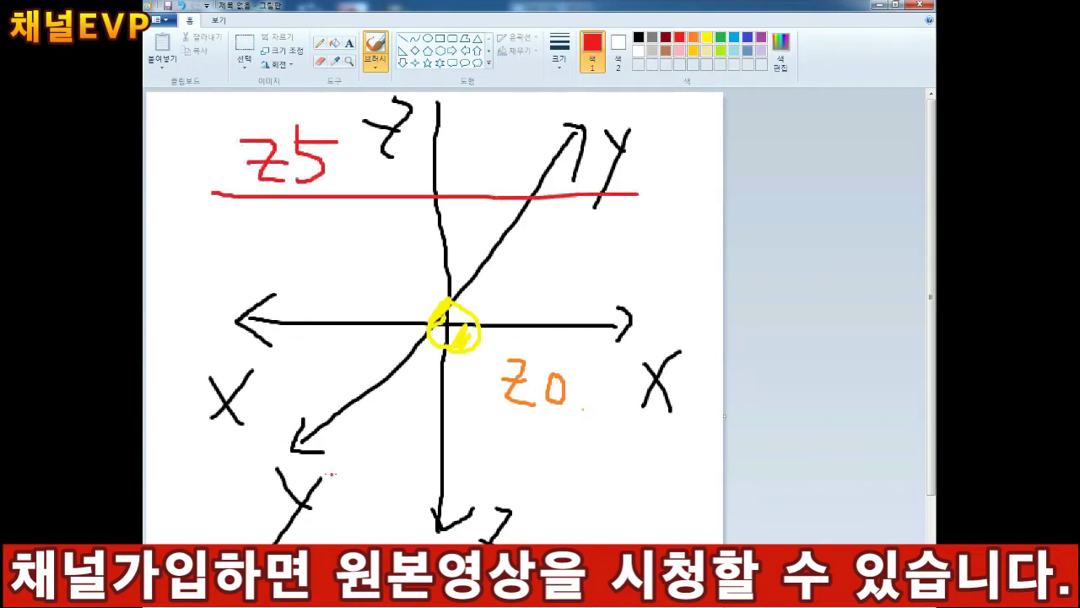
pyautogui.moveTo(329, 463)
pyautogui.mouseDown()
pyautogui.moveTo(369, 501)
pyautogui.moveTo(361, 478)
pyautogui.mouseUp()
pyautogui.moveTo(380, 484)
pyautogui.mouseDown()
pyautogui.moveTo(407, 483)
pyautogui.moveTo(417, 501)
pyautogui.mouseUp()
pyautogui.moveTo(410, 457); pyautogui.dragTo(442, 452)
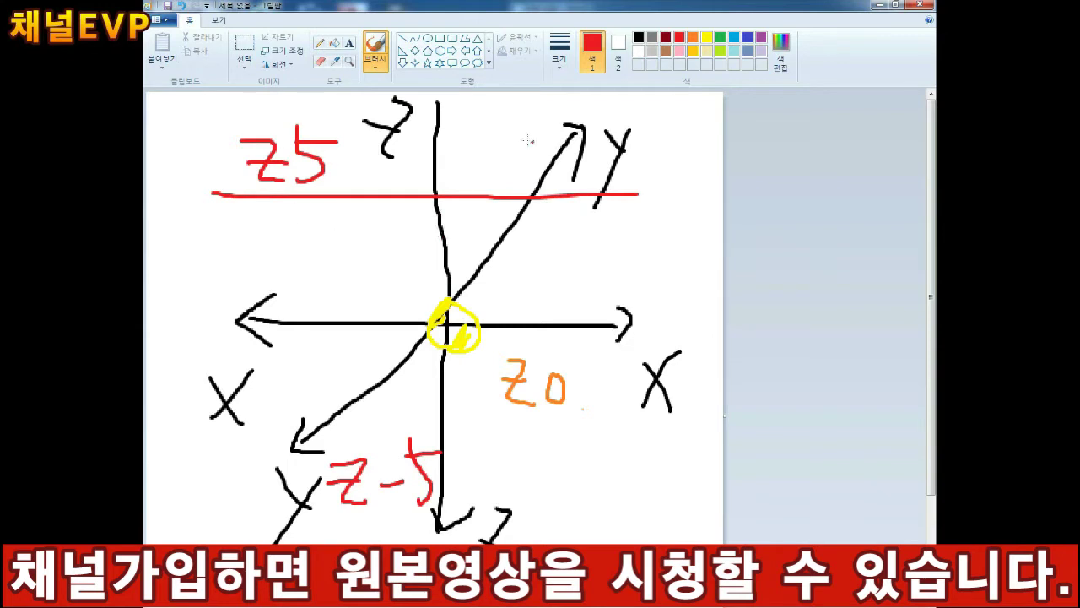
# Step: Return to Mastercam X7, switch the graphics view to top and choose the working plane from the plane list
pyautogui.click(880, 9)
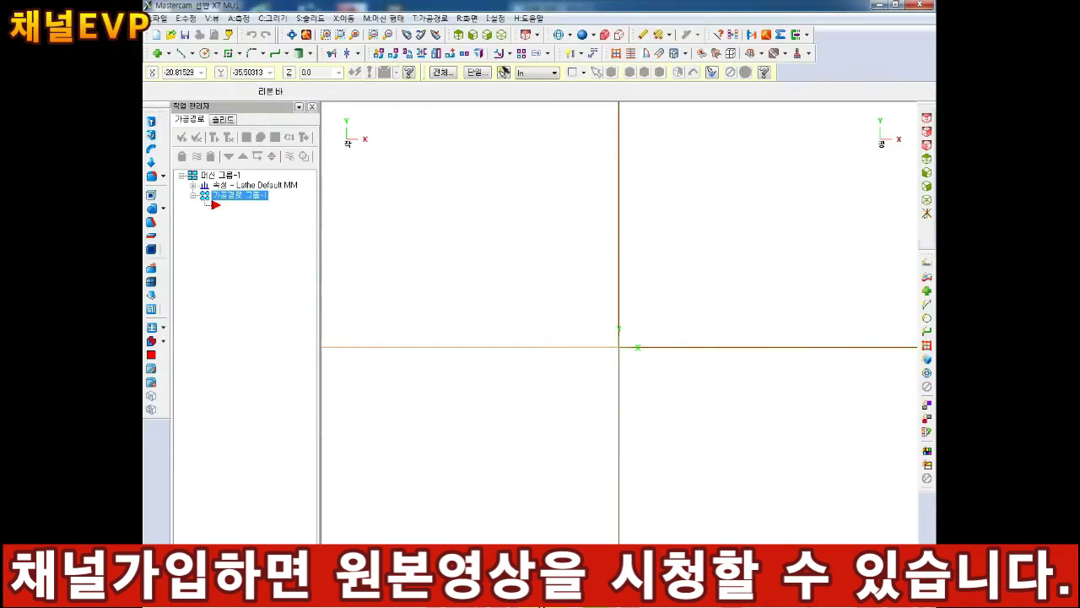
pyautogui.click(524, 34)
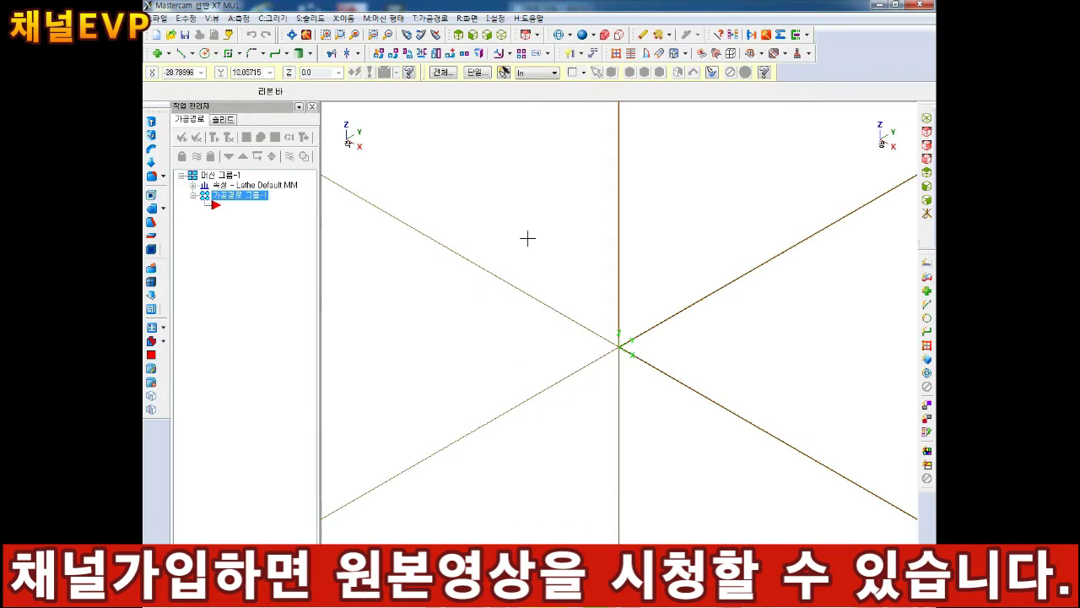
pyautogui.click(459, 35)
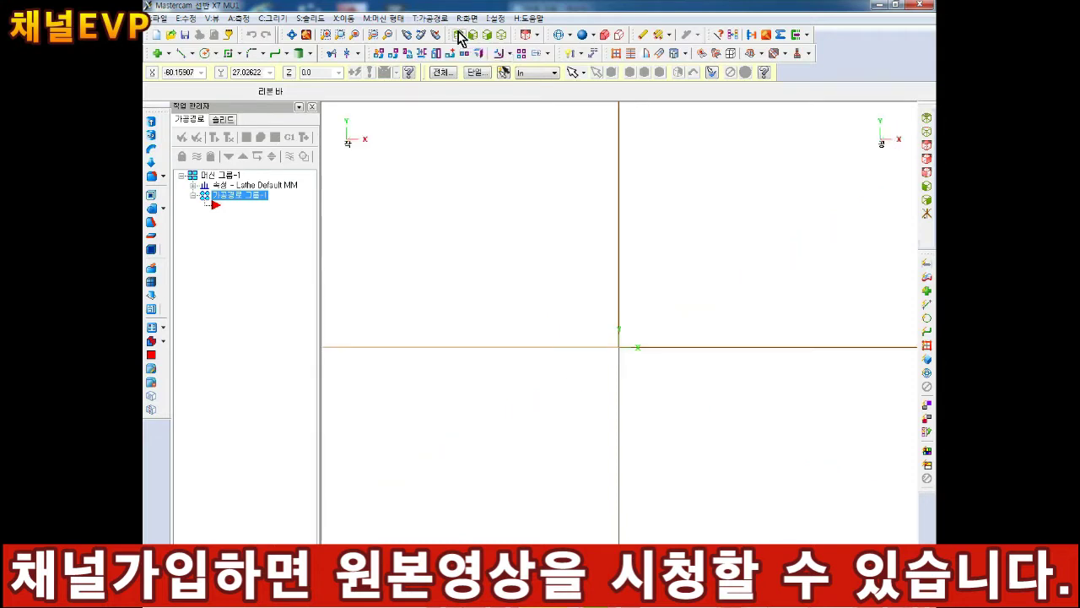
pyautogui.click(537, 37)
pyautogui.click(565, 136)
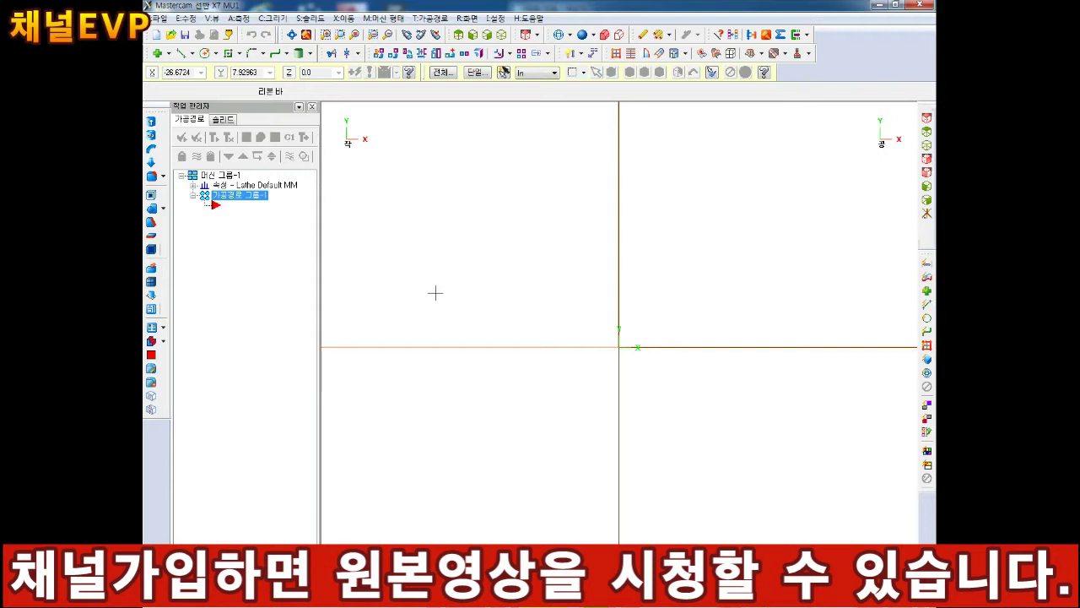
# Step: Switch to Notepad and add the heading "직선그리기" below "마캠 X"
pyautogui.click(451, 605)
pyautogui.click(605, 284)
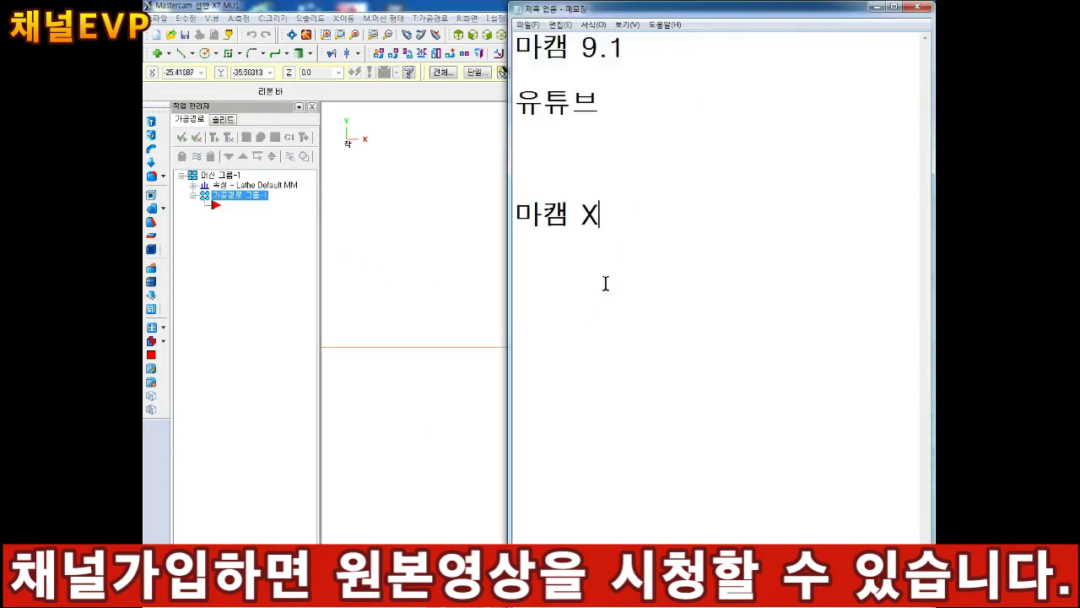
pyautogui.press('Return')
pyautogui.press('Return')
pyautogui.press('Return')
pyautogui.write('WLR')
pyautogui.press('BackSpace')
pyautogui.press('BackSpace')
pyautogui.press('BackSpace')
pyautogui.press('capslock')
pyautogui.write('직선그릭')
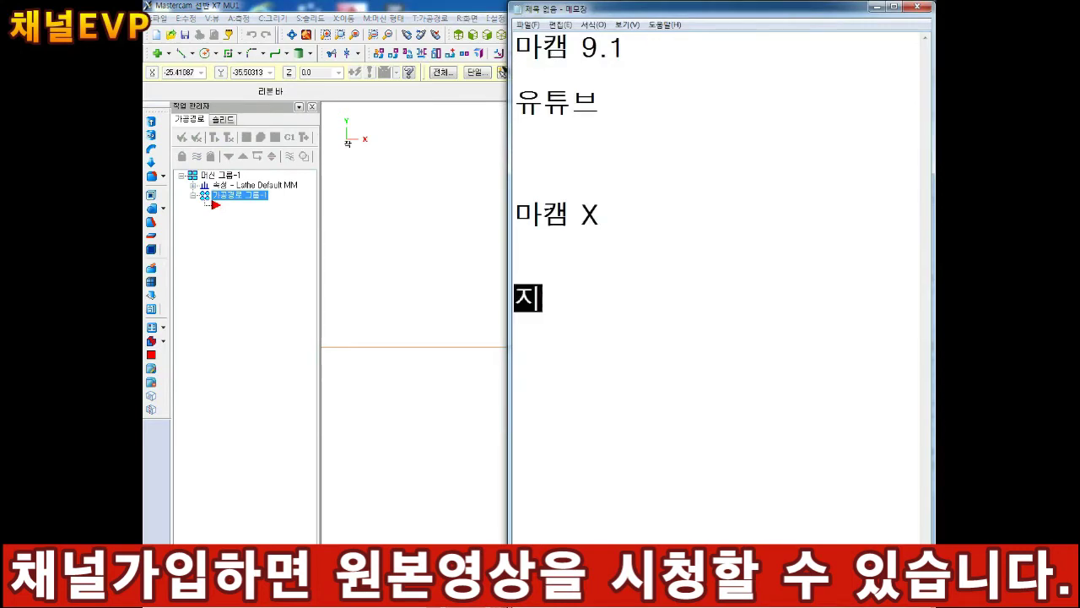
pyautogui.write('기')
pyautogui.press('Return')
# Step: Return to Mastercam, look through the drawing commands and start the two-point line command (두점선 그리기)
pyautogui.click(415, 233)
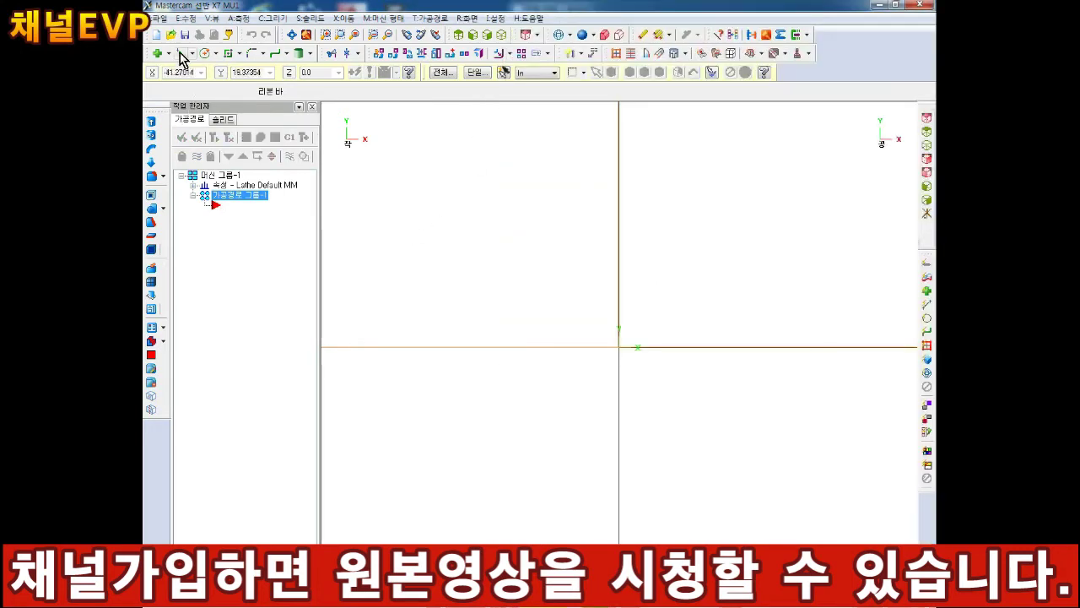
pyautogui.click(274, 18)
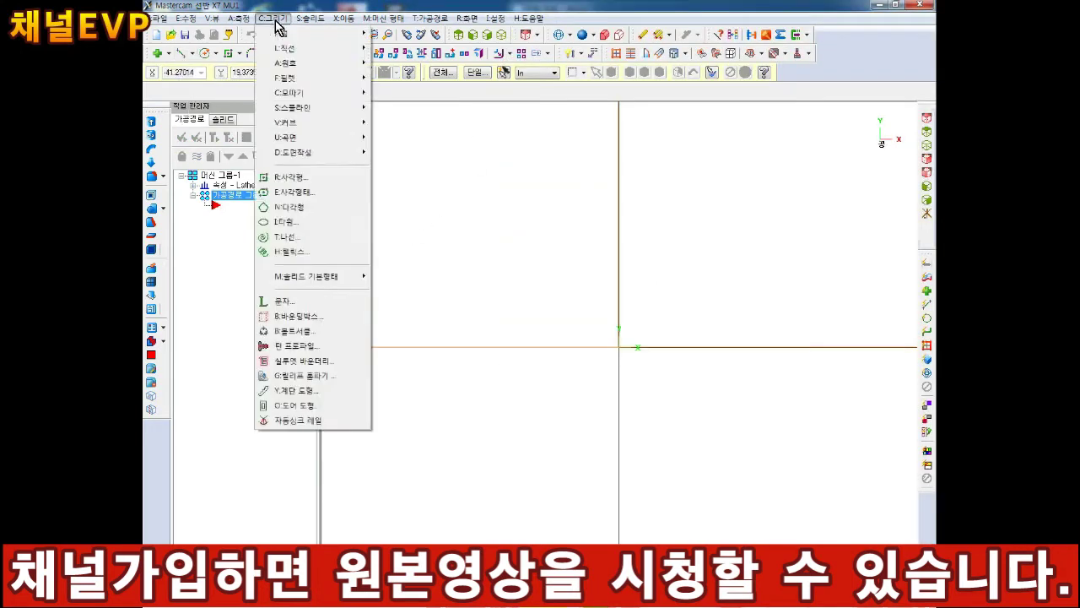
pyautogui.click(464, 169)
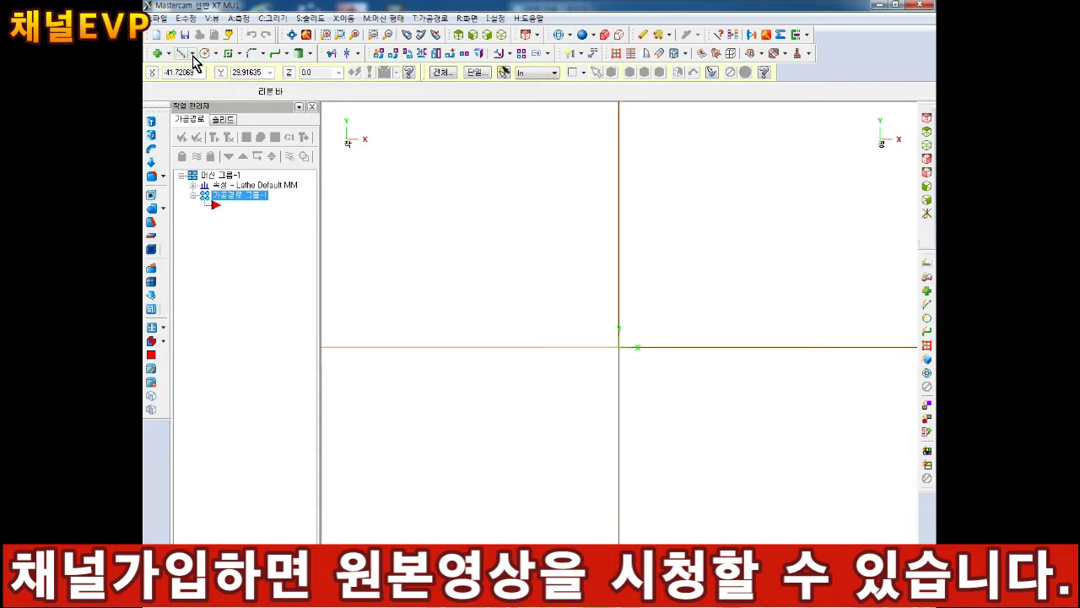
pyautogui.click(192, 54)
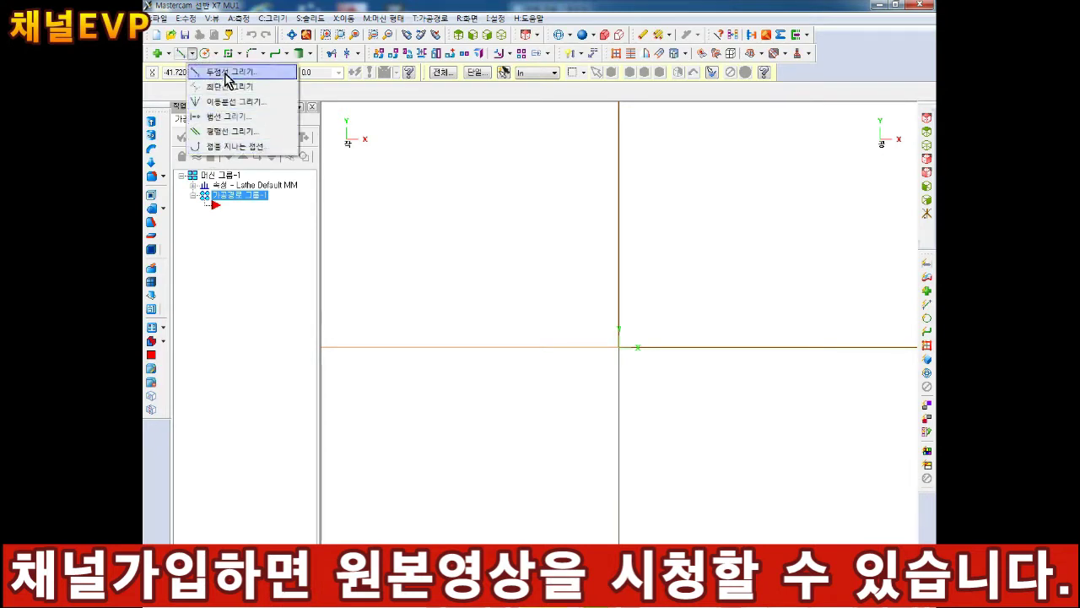
pyautogui.click(229, 77)
# Step: Change the last heading in the Notepad notes to "두점선그리기 선택" and go back to Mastercam
pyautogui.hotkey('alt', 'Tab')
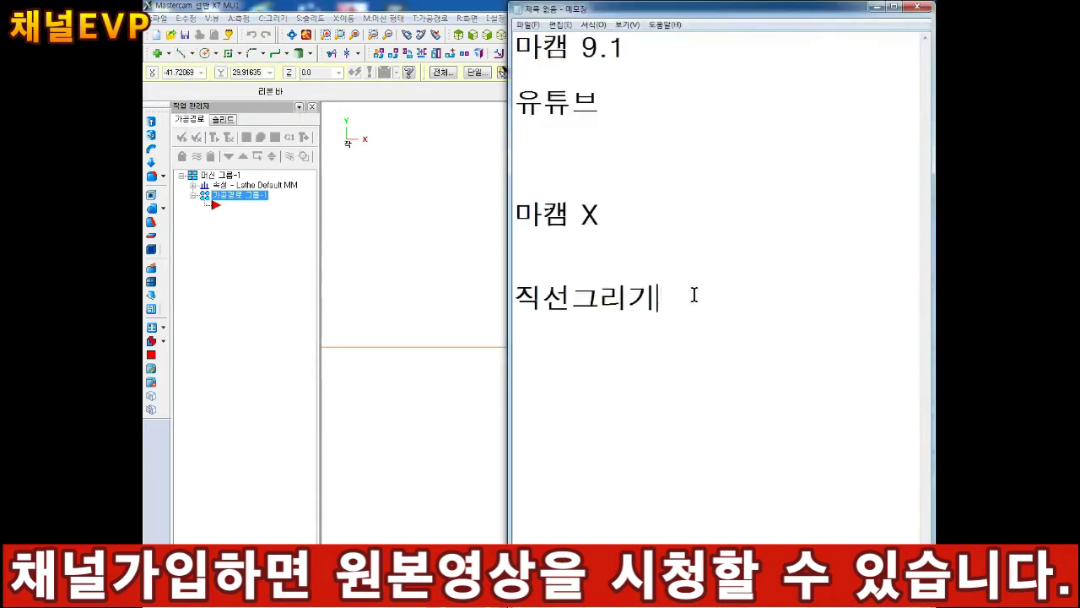
pyautogui.press('Down')
pyautogui.press('Up')
pyautogui.press('Right')
pyautogui.press('Right')
pyautogui.press('BackSpace')
pyautogui.press('BackSpace')
pyautogui.write('둧점선')
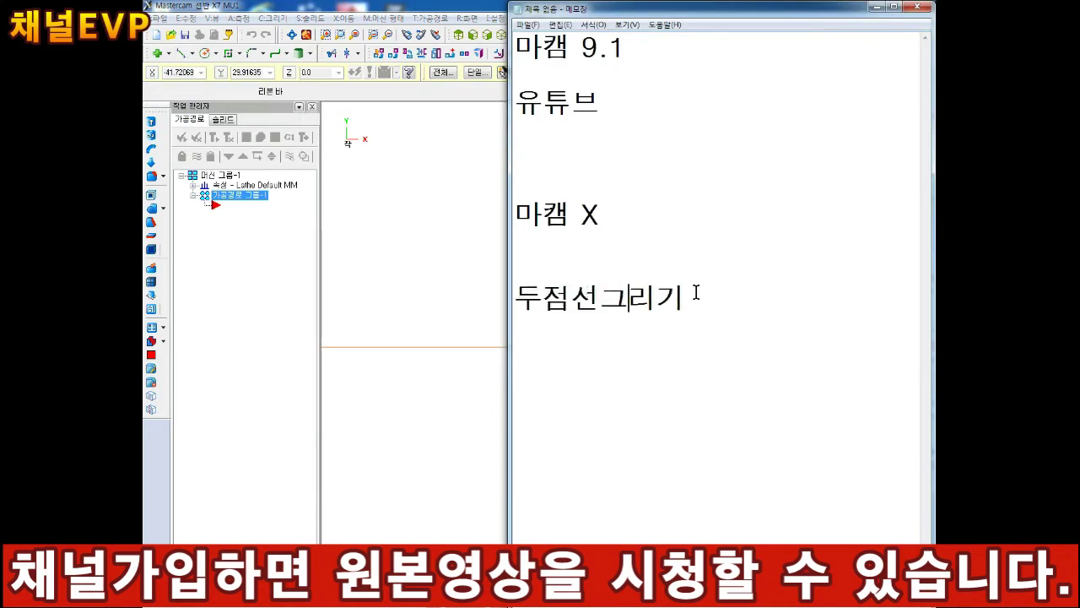
pyautogui.write(' 선택')
pyautogui.hotkey('alt', 'Tab')
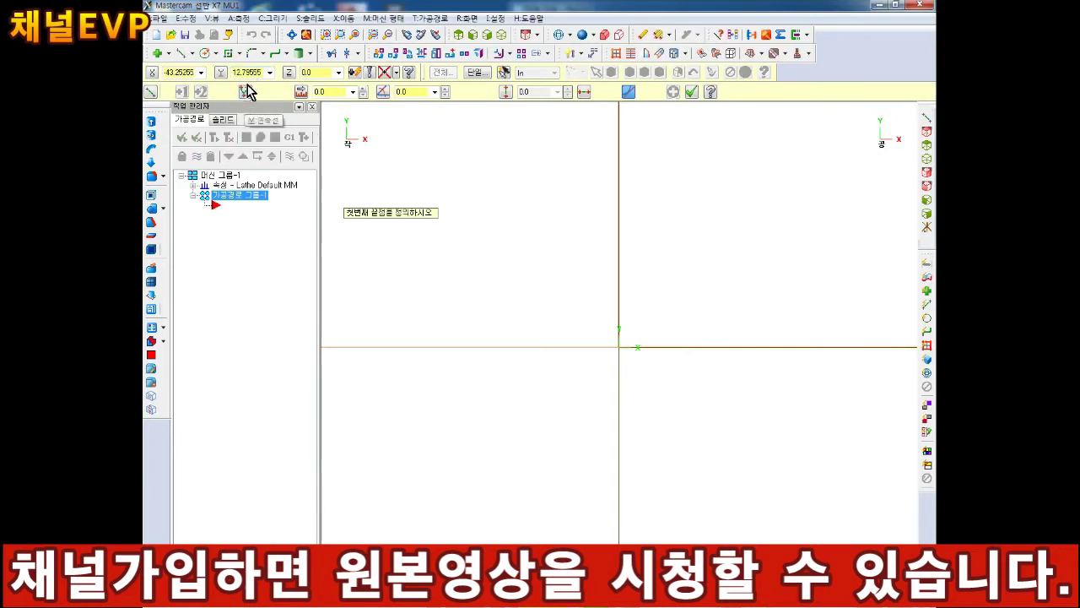
# Step: Add the lines "1점 2점 명령어 종료" and "연속선" to the Notepad notes, and enable continuous lines in Mastercam
pyautogui.click(429, 594)
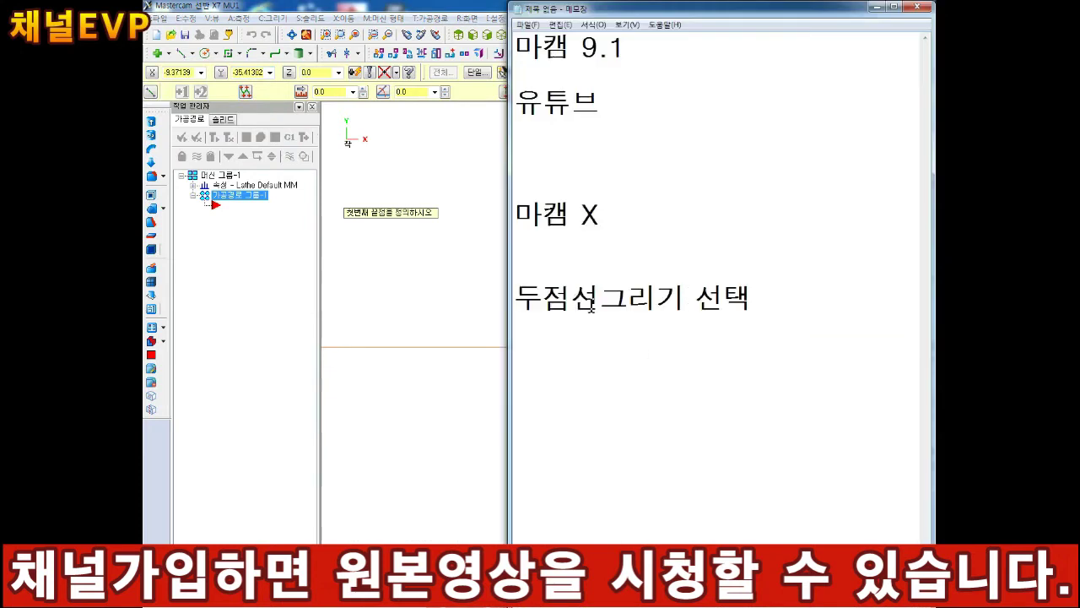
pyautogui.click(762, 301)
pyautogui.press('Return')
pyautogui.press('Return')
pyautogui.write('1점 2점 명령어 종료')
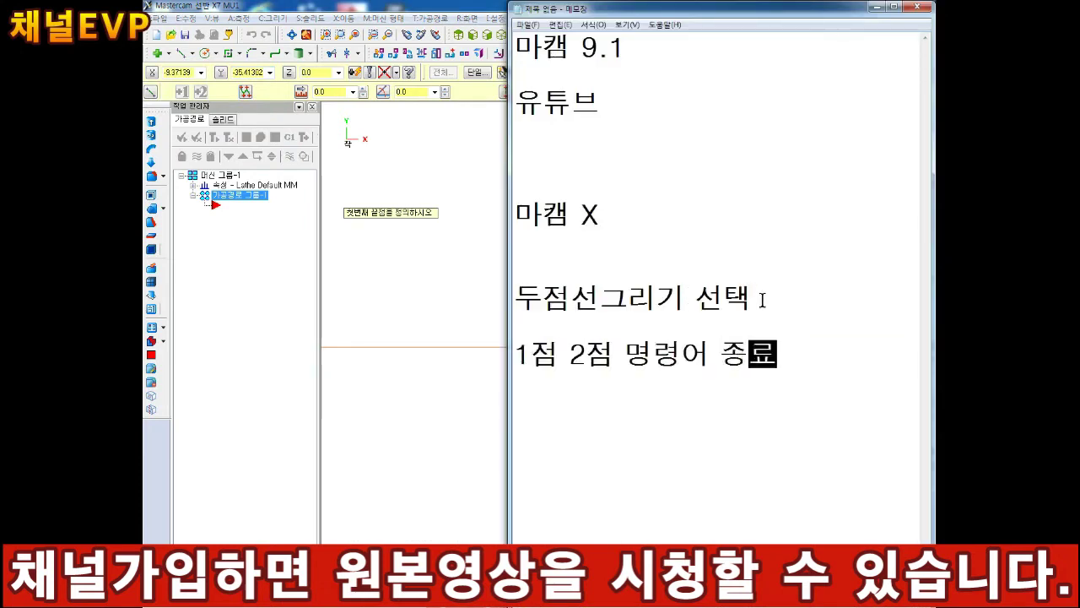
pyautogui.press('Return')
pyautogui.write('연속석')
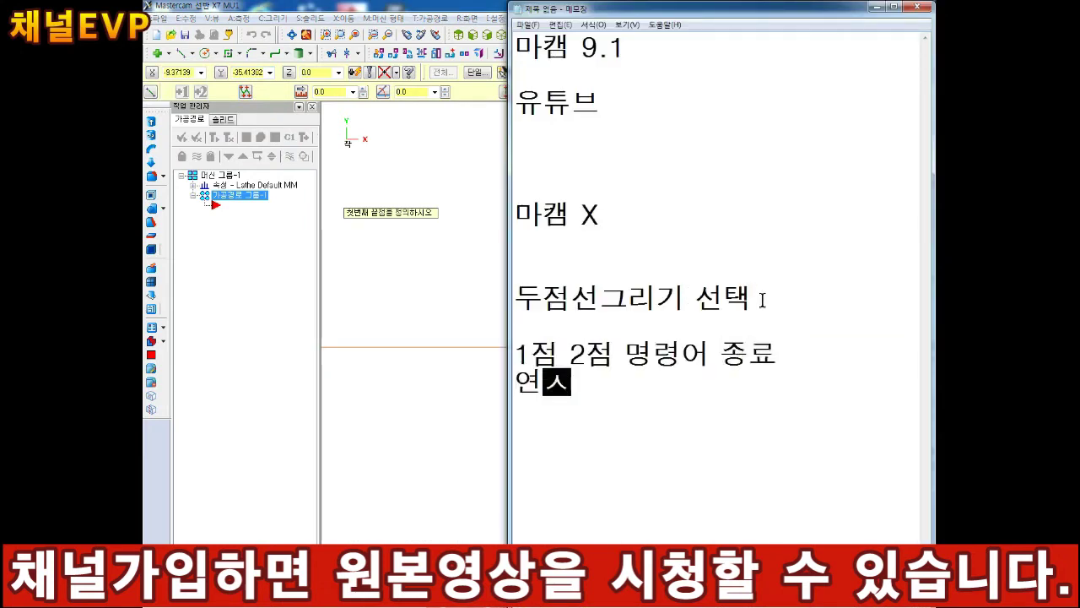
pyautogui.press('BackSpace')
pyautogui.write('선')
pyautogui.press('Return')
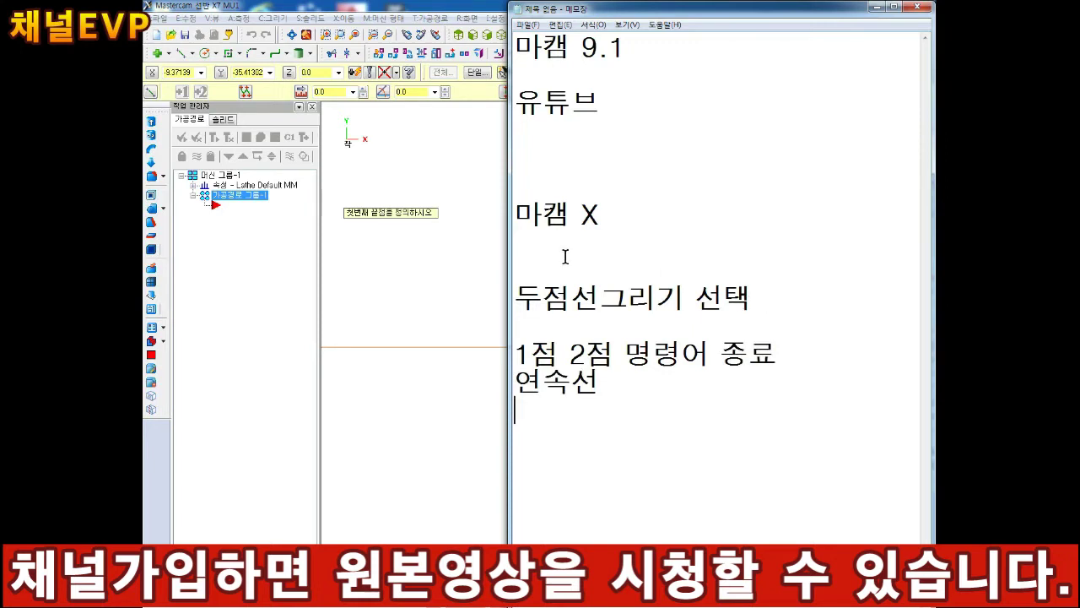
pyautogui.click(247, 92)
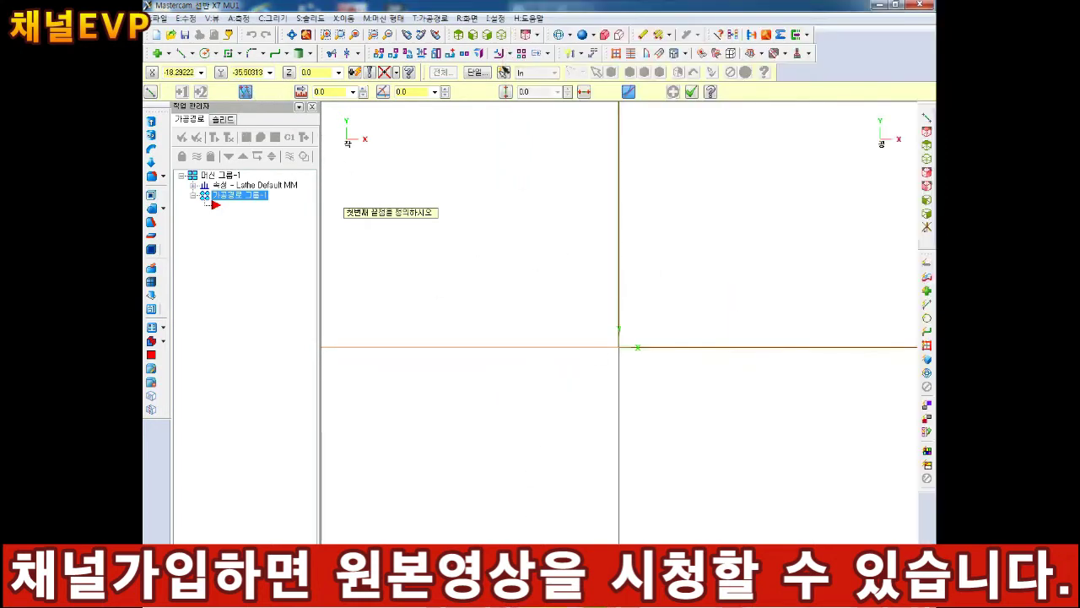
# Step: Write "원점 = X0 Y0 Z0" in the Notepad notes, with "클릭" on the line below it
pyautogui.hotkey('alt', 'Tab')
pyautogui.press('Return')
pyautogui.write('으ㅜ')
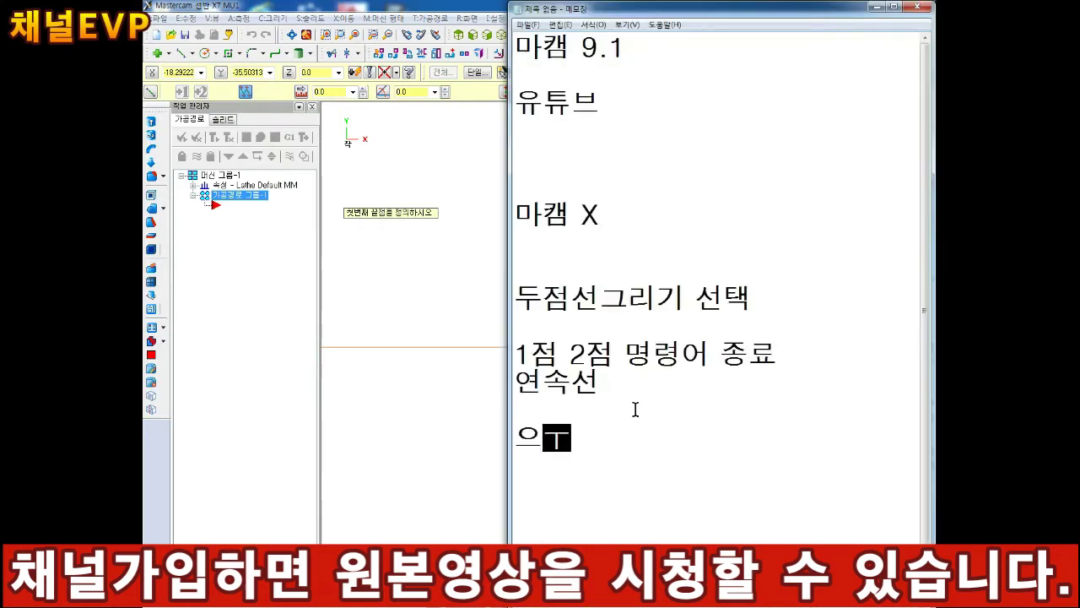
pyautogui.press('BackSpace')
pyautogui.press('BackSpace')
pyautogui.write('원점 = ')
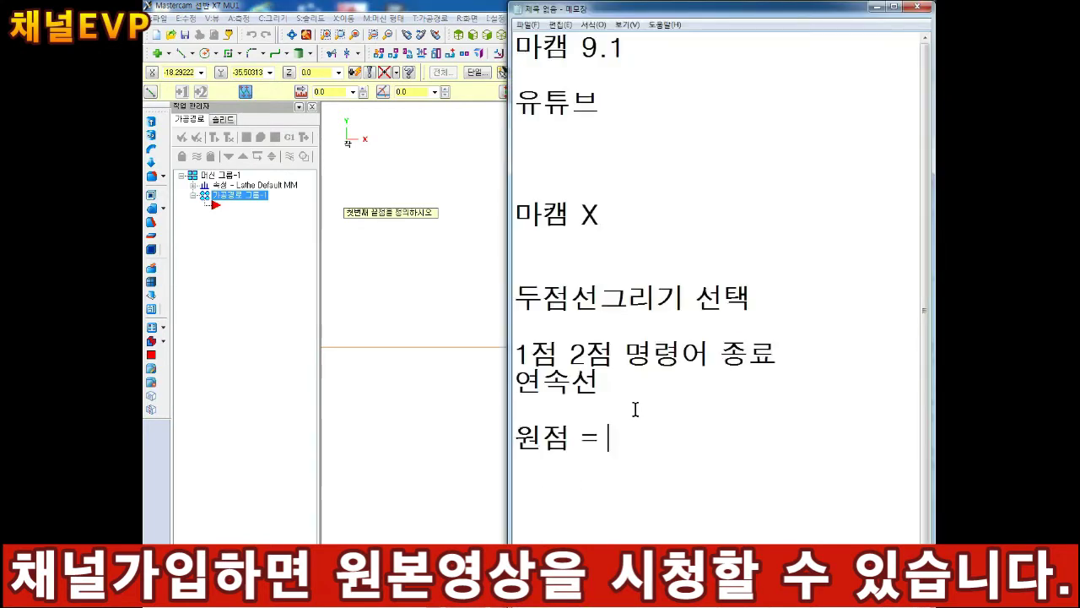
pyautogui.write('X0 Y0 Z0')
pyautogui.press('Return')
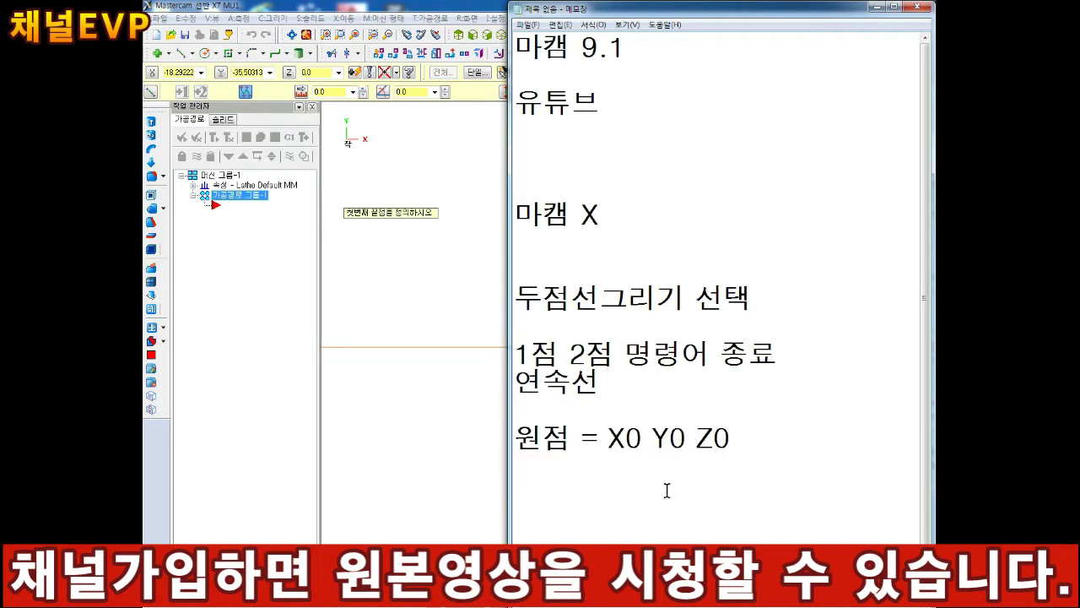
pyautogui.write('zn')
pyautogui.press('BackSpace')
pyautogui.press('BackSpace')
pyautogui.write('클릭')
pyautogui.press('Return')
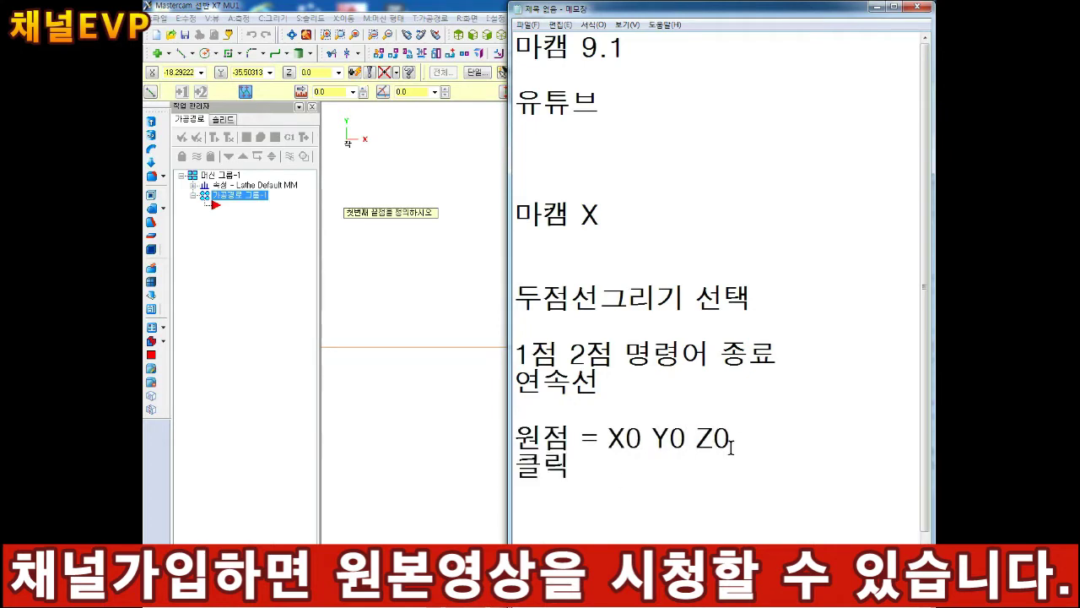
# Step: Restart the two-point line command in Mastercam and place the line's first endpoint at coordinates 0,0,0
pyautogui.click(377, 278)
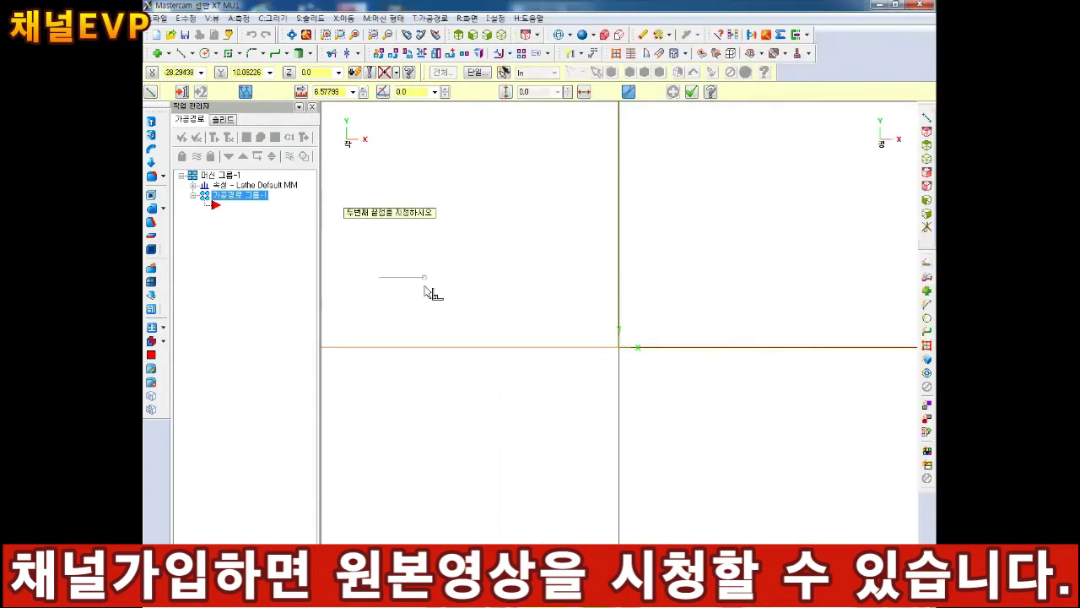
pyautogui.click(191, 53)
pyautogui.click(207, 74)
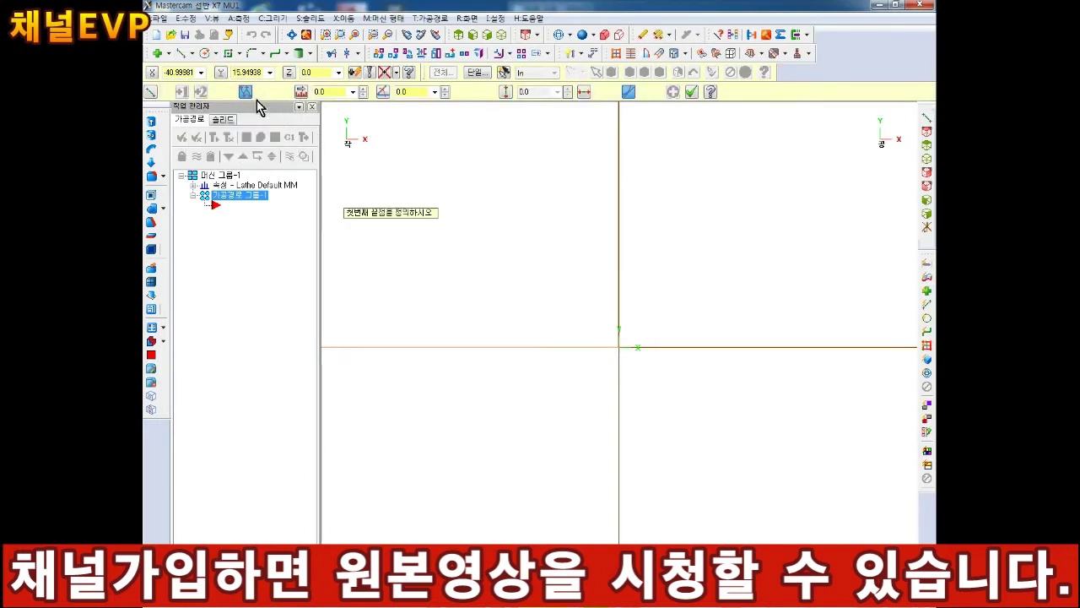
pyautogui.write('0')
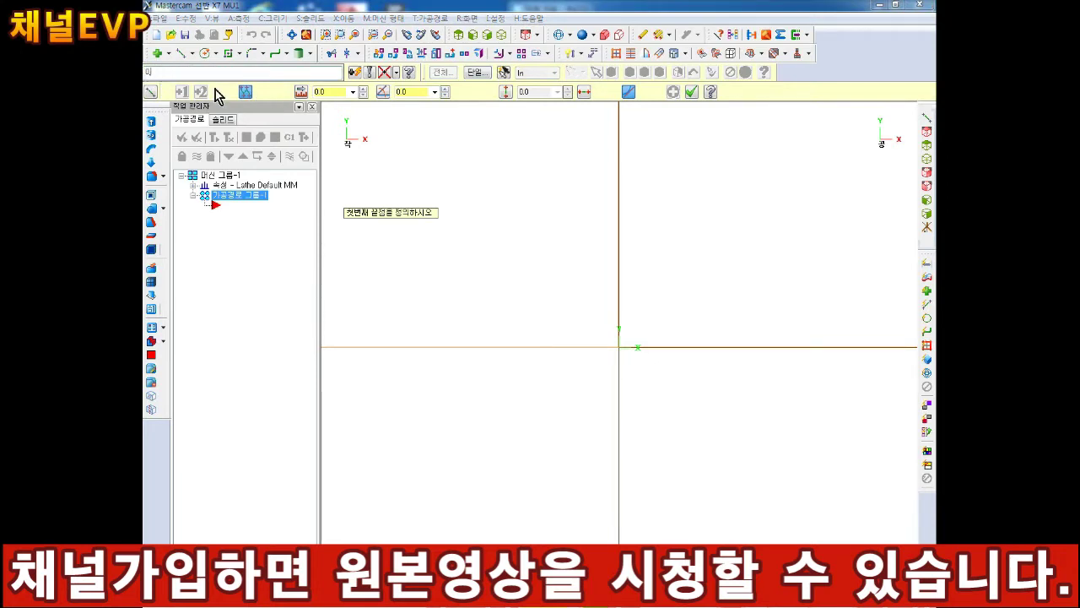
pyautogui.write(',0,0')
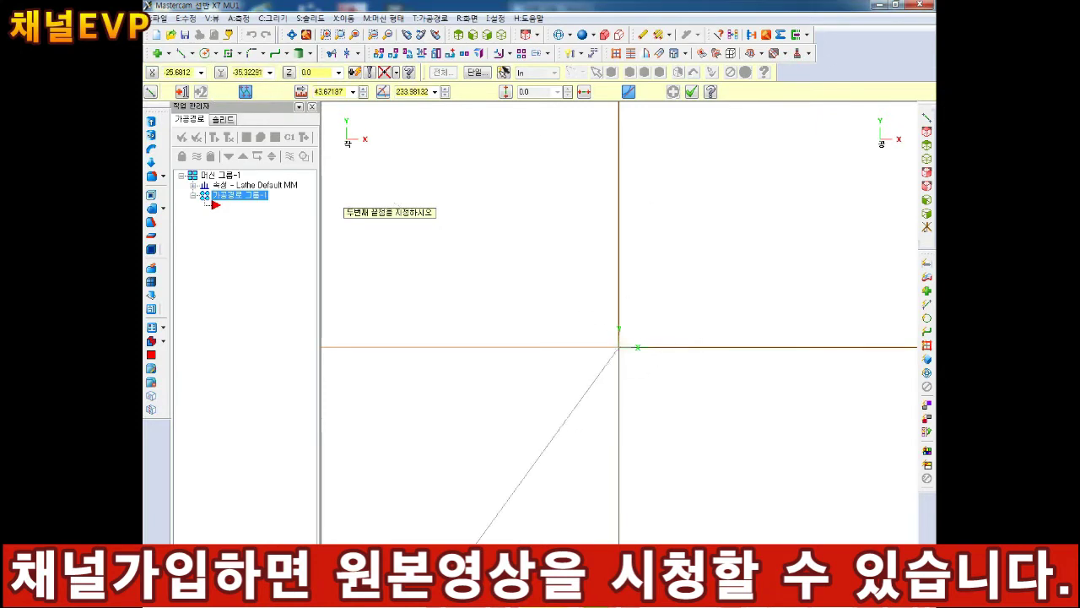
# Step: Add the lines "좌표계 입력 (CAD입력방식)" and "그리는방향" to the end of the Notepad notes
pyautogui.hotkey('alt', 'Tab')
pyautogui.write('좌표계')
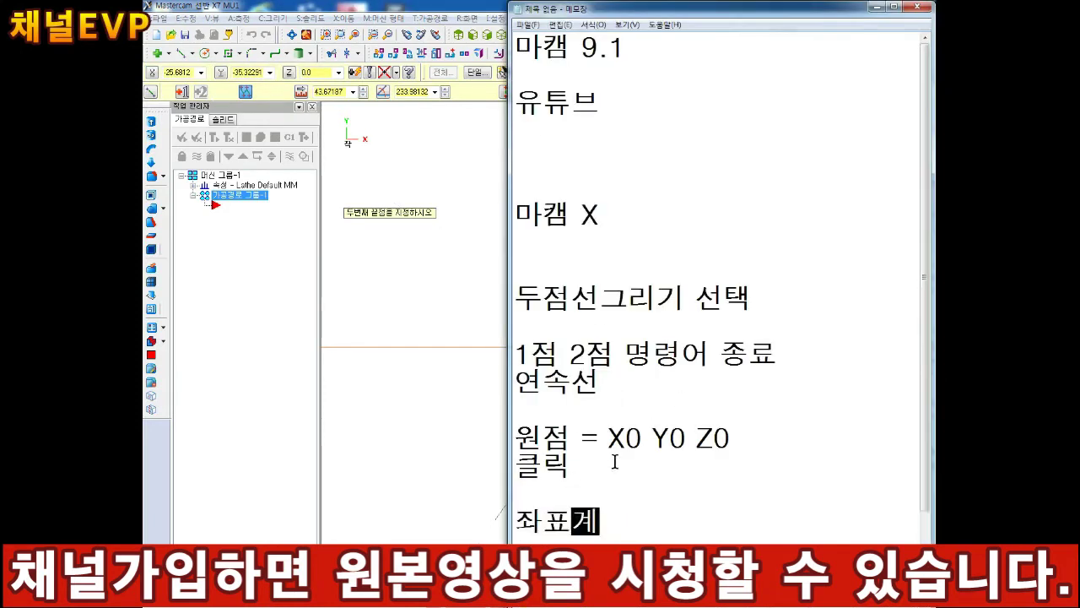
pyautogui.write(' 입력 (CAD입력')
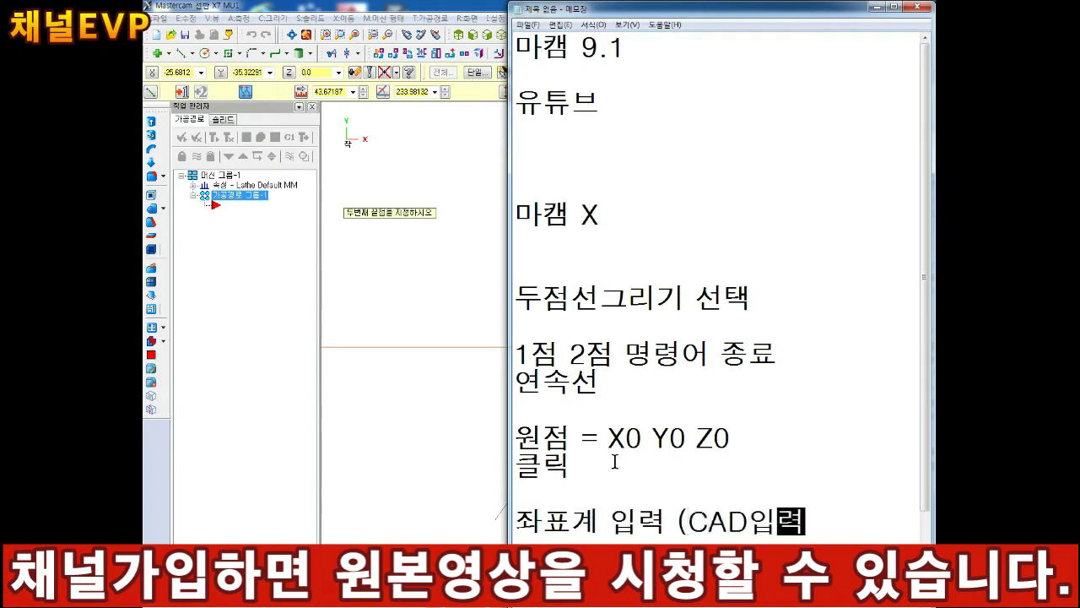
pyautogui.write('ㅂ방식)')
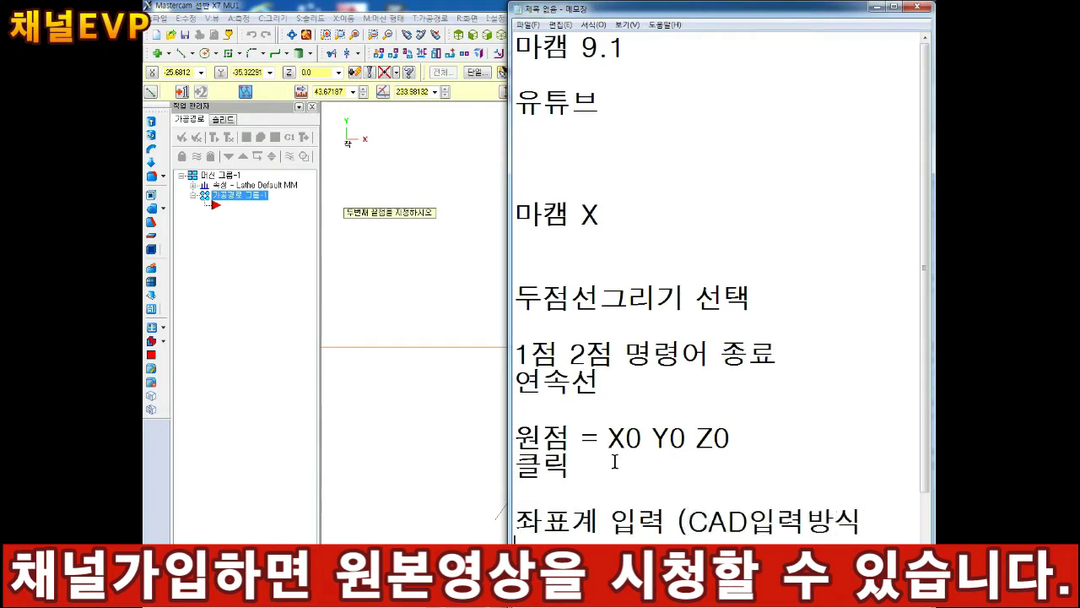
pyautogui.press('Return')
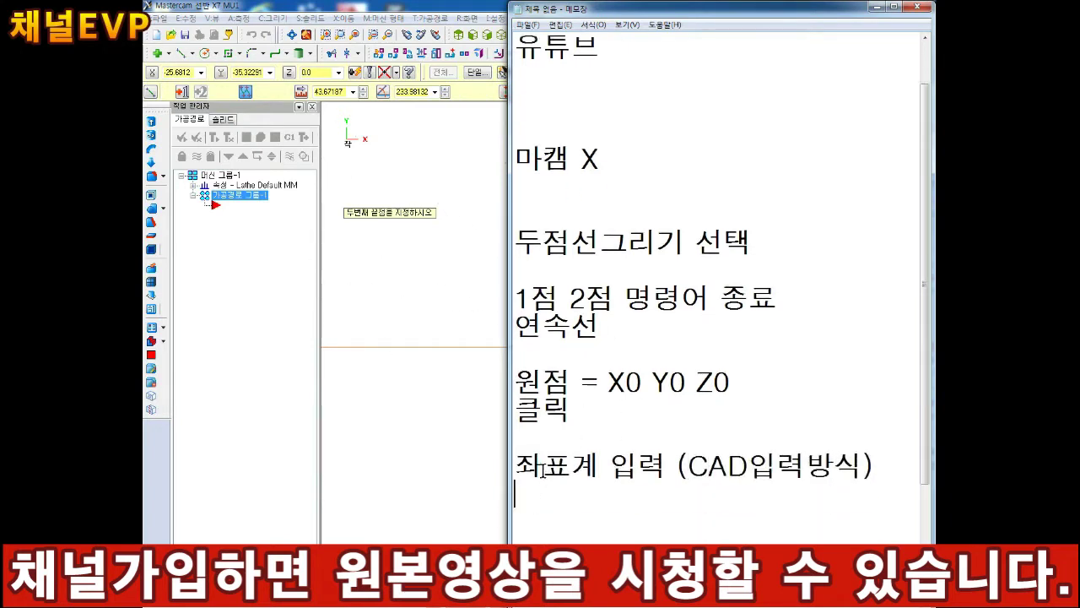
pyautogui.write('그리는방향')
pyautogui.press('Return')
pyautogui.press('Return')
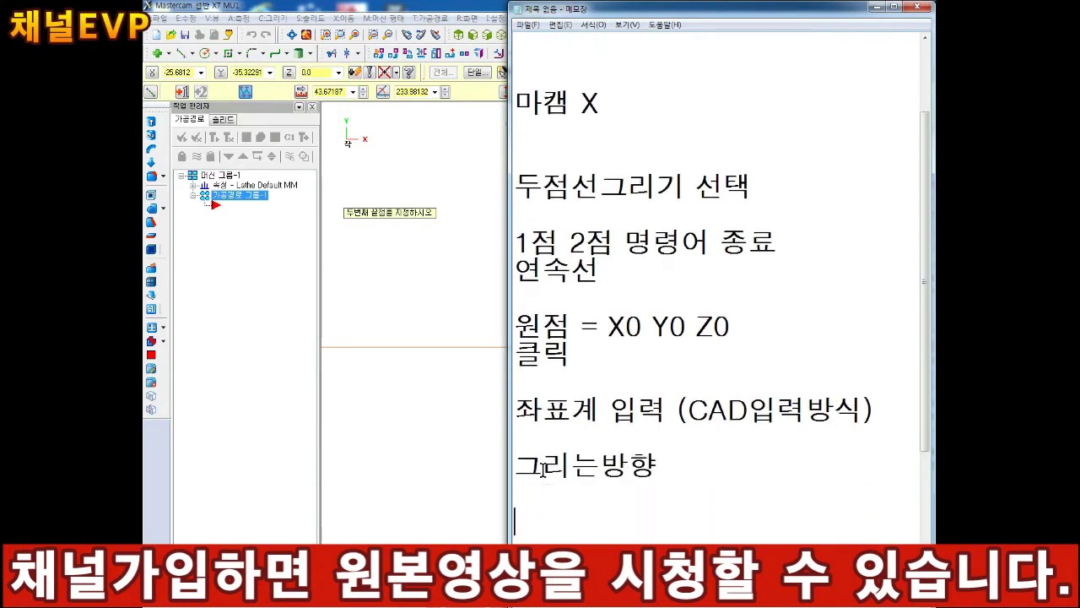
# Step: Write "시계방향" and, on the line below it, "반시계방향 <-" under the drawing-direction heading in the Notepad notes
pyautogui.write('시계바ㅏㅇ하')
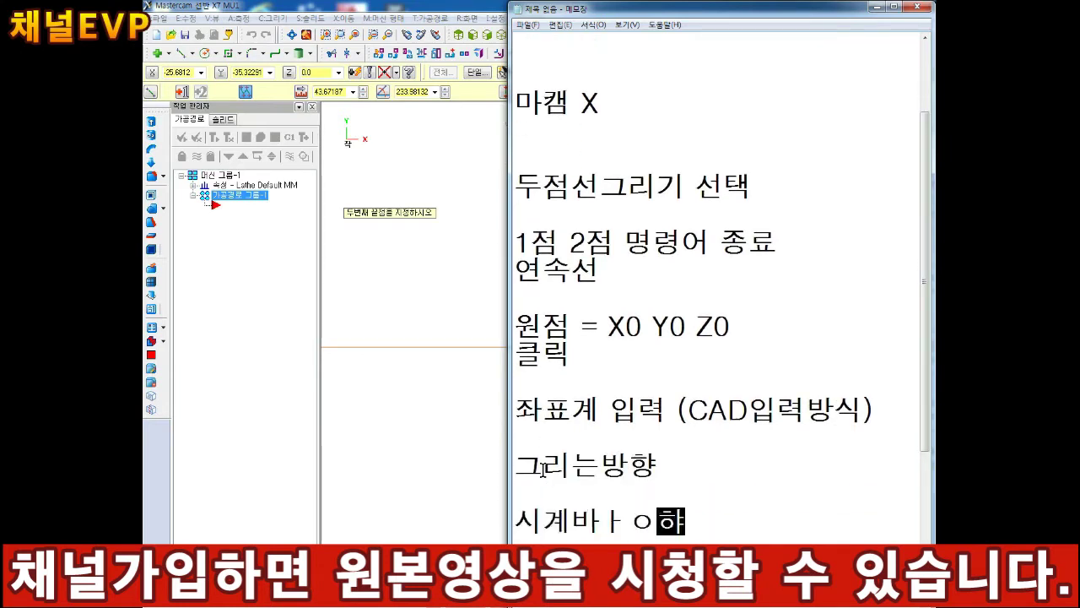
pyautogui.press('BackSpace')
pyautogui.press('BackSpace')
pyautogui.press('BackSpace')
pyautogui.press('BackSpace')
pyautogui.press('BackSpace')
pyautogui.write('방향')
pyautogui.press('Return')
pyautogui.write('반시계방향')
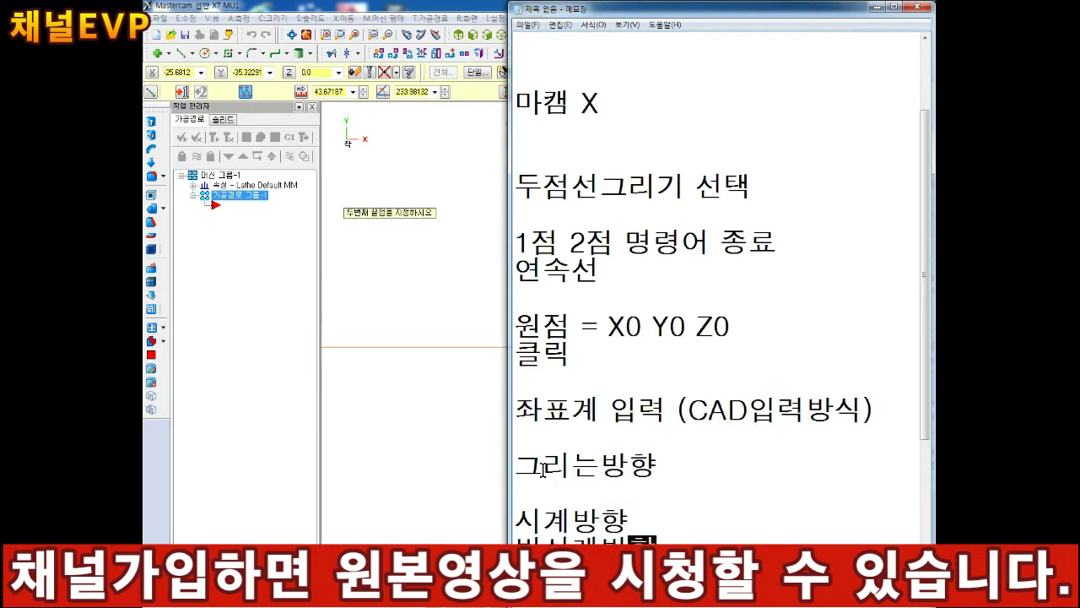
pyautogui.press('Return')
pyautogui.press('Return')
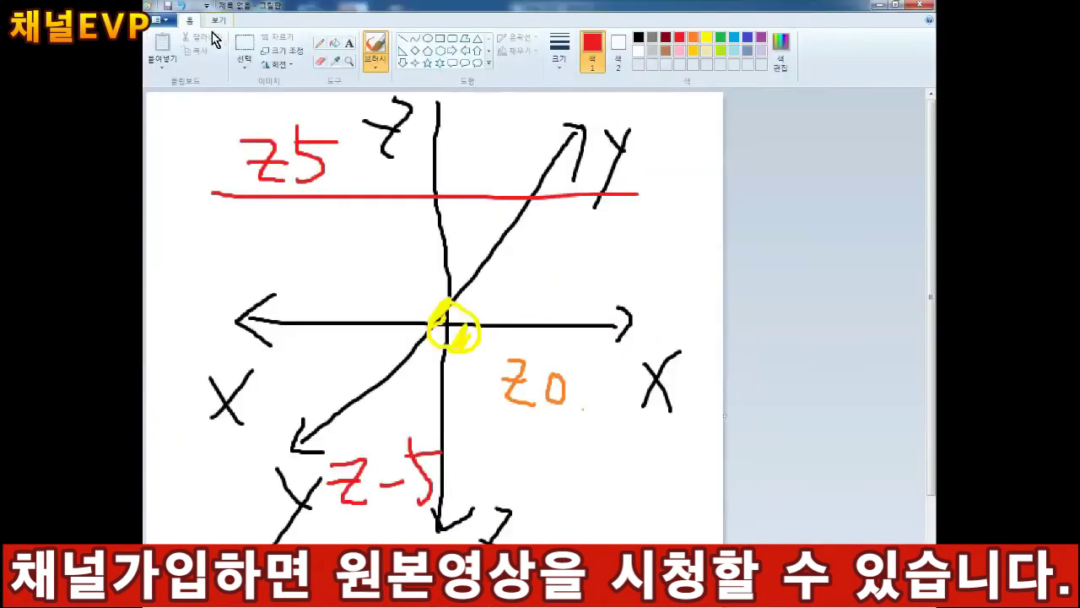
# Step: Start a new Paint picture without saving the old one, and draw a black square with a red-marked lower-left corner and a red counterclockwise arrow
pyautogui.click(158, 19)
pyautogui.click(188, 42)
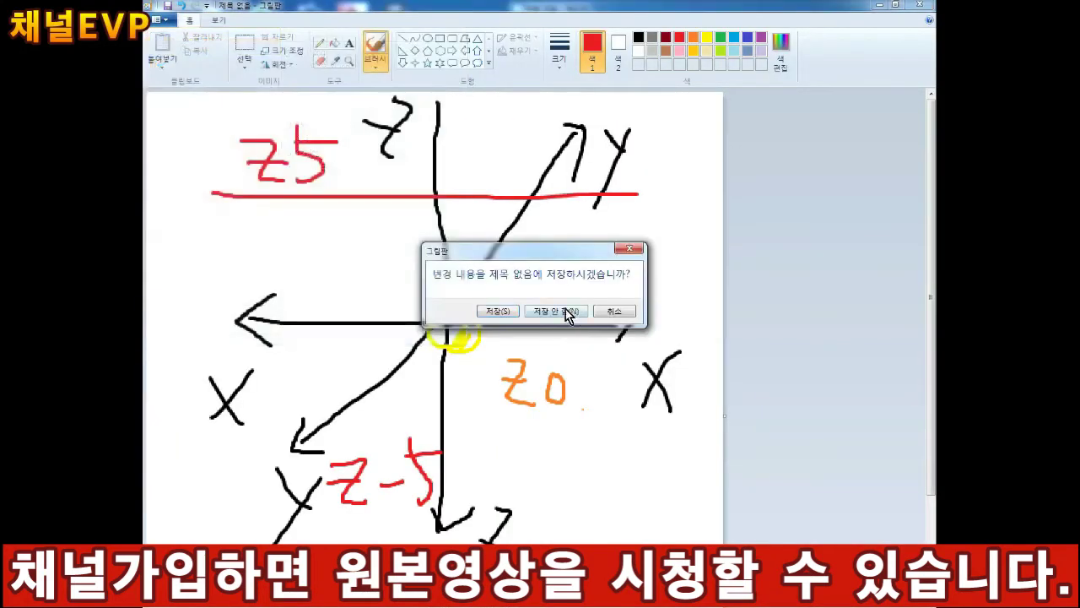
pyautogui.click(559, 308)
pyautogui.moveTo(270, 151)
pyautogui.mouseDown()
pyautogui.moveTo(258, 498)
pyautogui.moveTo(651, 531)
pyautogui.moveTo(261, 532)
pyautogui.moveTo(242, 502)
pyautogui.moveTo(257, 528)
pyautogui.moveTo(262, 489)
pyautogui.moveTo(243, 516)
pyautogui.mouseUp()
pyautogui.click(679, 37)
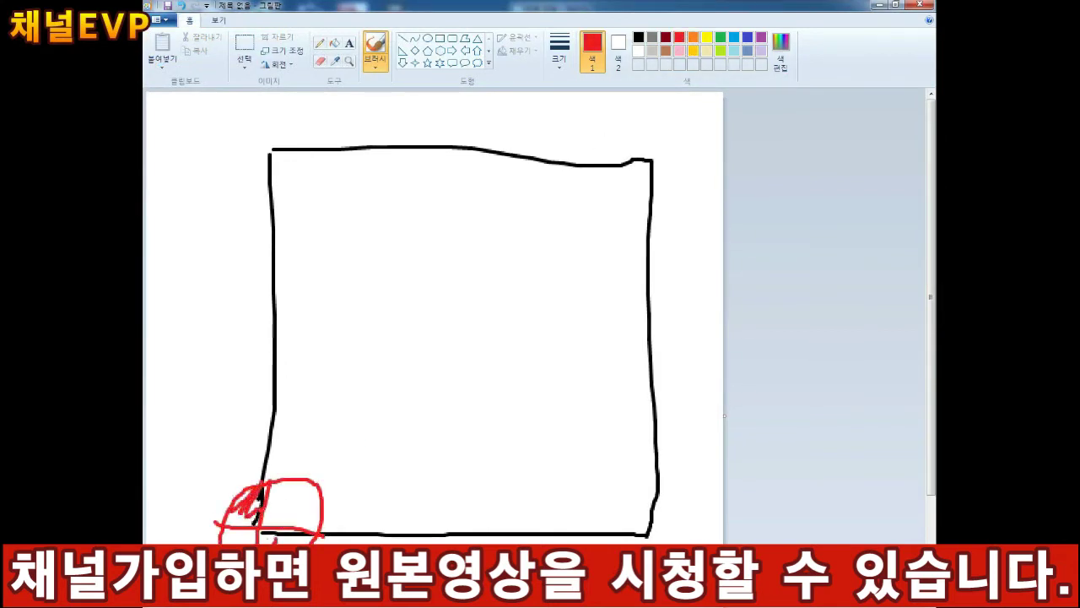
pyautogui.moveTo(667, 545)
pyautogui.mouseDown()
pyautogui.moveTo(668, 116)
pyautogui.moveTo(166, 118)
pyautogui.moveTo(228, 175)
pyautogui.mouseUp()
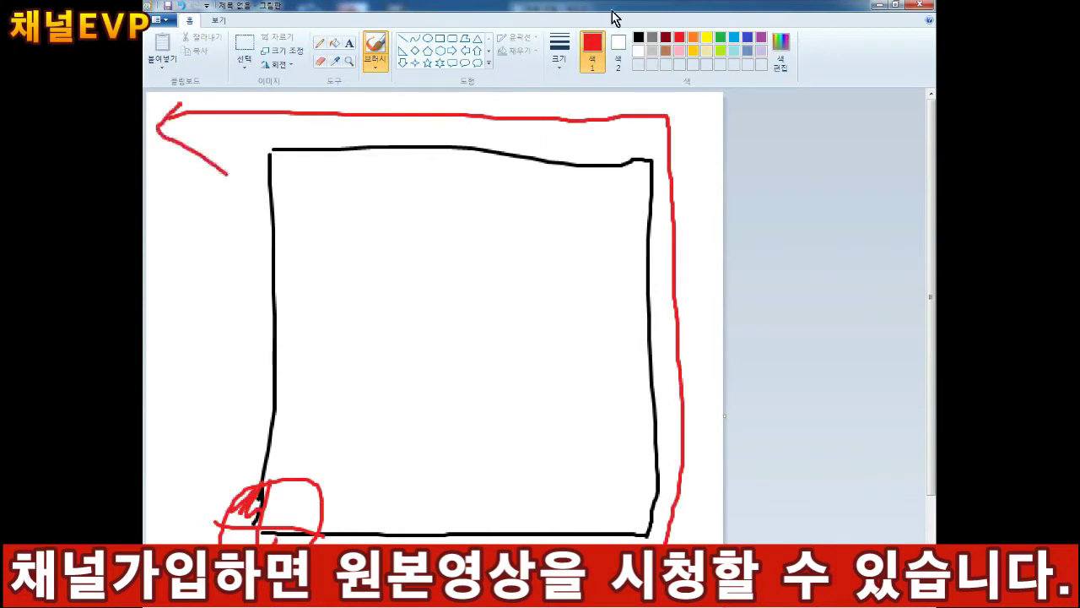
# Step: Circle the square's lower-right corner in orange, handwrite "80,0" and an X inside the square, and minimize Paint
pyautogui.click(692, 37)
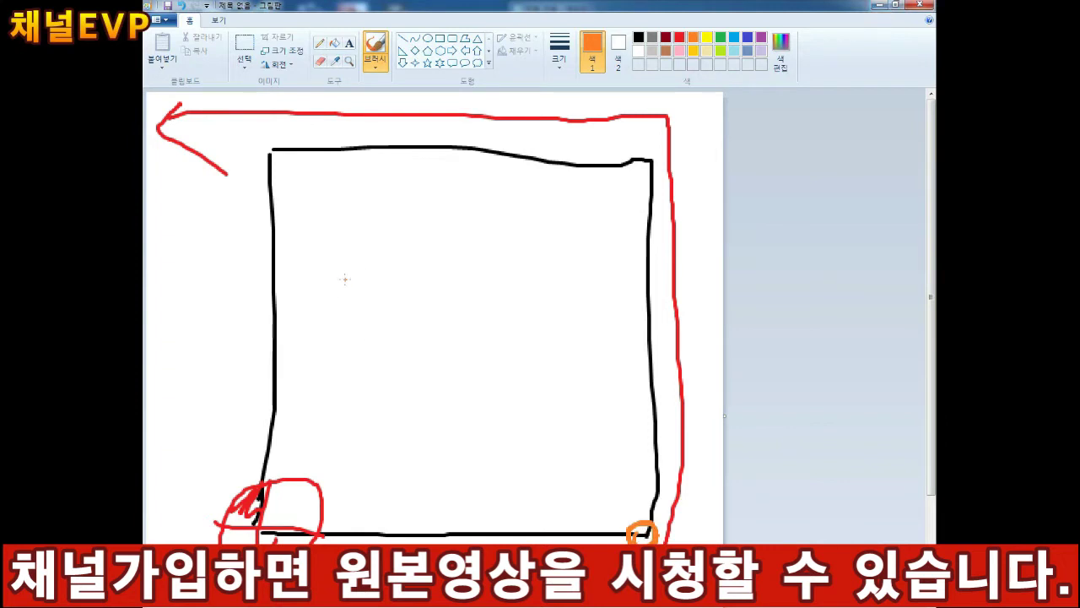
pyautogui.moveTo(368, 268)
pyautogui.mouseDown()
pyautogui.moveTo(347, 272)
pyautogui.moveTo(386, 284)
pyautogui.mouseUp()
pyautogui.moveTo(420, 305); pyautogui.dragTo(404, 325)
pyautogui.moveTo(469, 270); pyautogui.dragTo(458, 287)
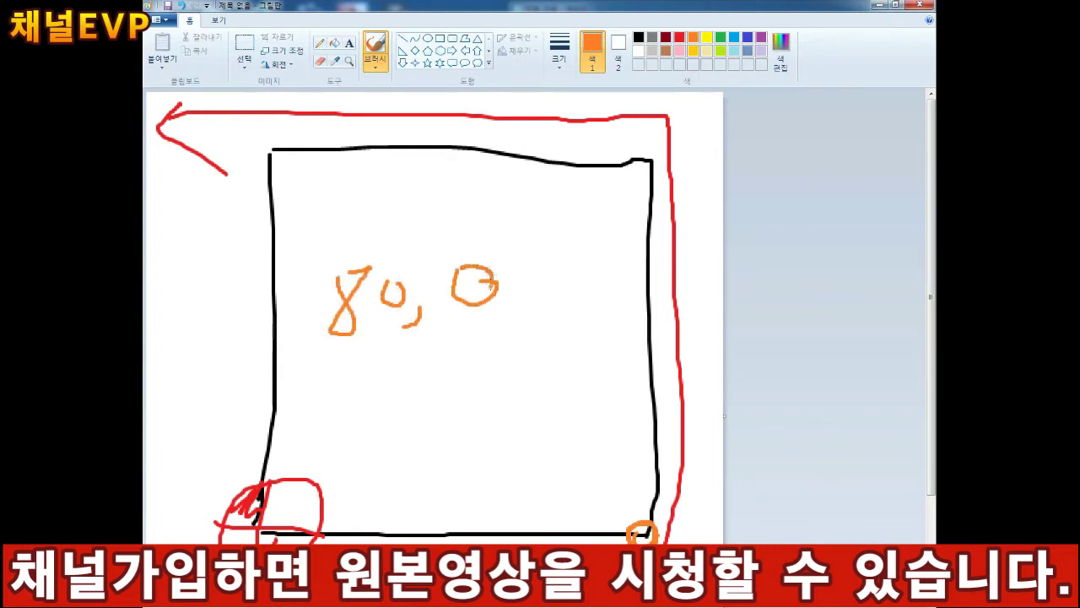
pyautogui.moveTo(390, 371); pyautogui.dragTo(436, 439)
pyautogui.moveTo(431, 371); pyautogui.dragTo(372, 454)
pyautogui.moveTo(494, 354)
pyautogui.mouseDown()
pyautogui.moveTo(463, 371)
pyautogui.moveTo(466, 358)
pyautogui.moveTo(505, 354)
pyautogui.mouseUp()
pyautogui.click(881, 5)
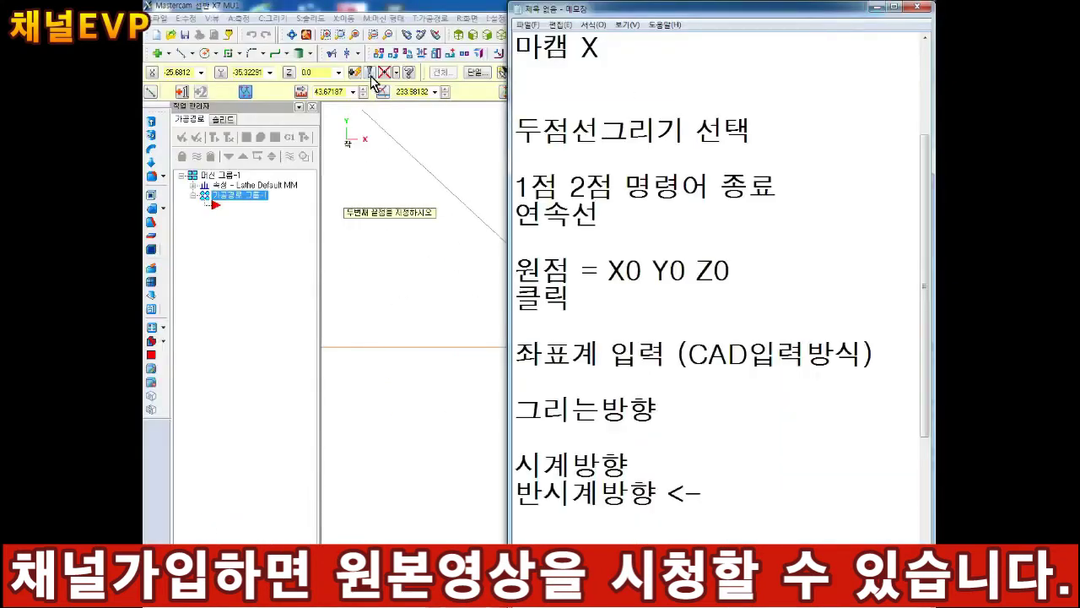
# Step: Switch to Mastercam and set the line's second endpoint to X80 to draw a horizontal line from the origin
pyautogui.doubleClick(411, 14)
pyautogui.click(691, 7)
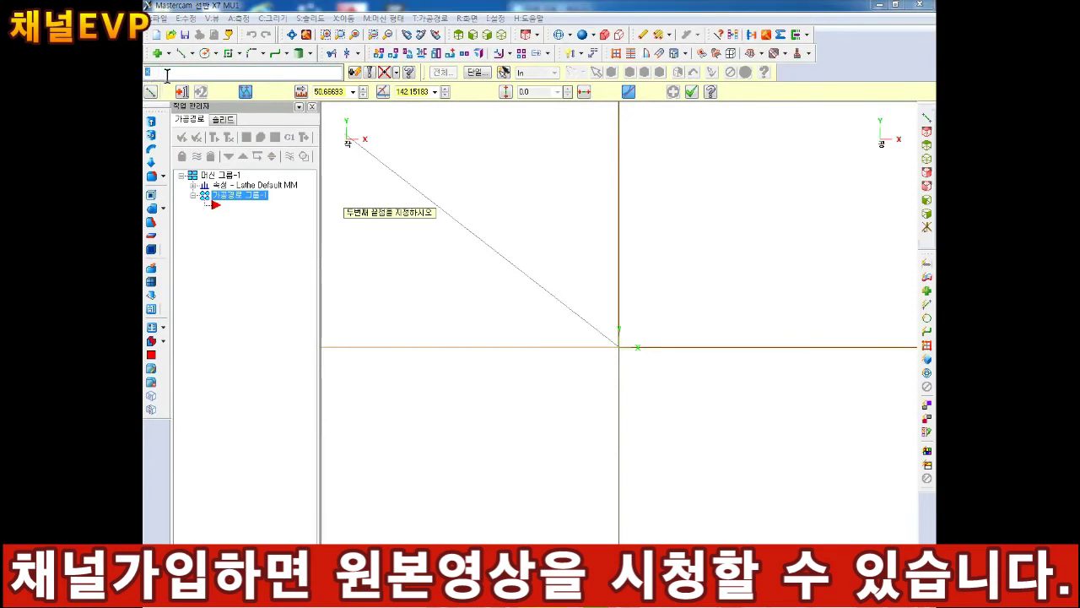
pyautogui.click(197, 68)
pyautogui.write('X80')
pyautogui.press('Return')
pyautogui.scroll(-6, 664, 376)
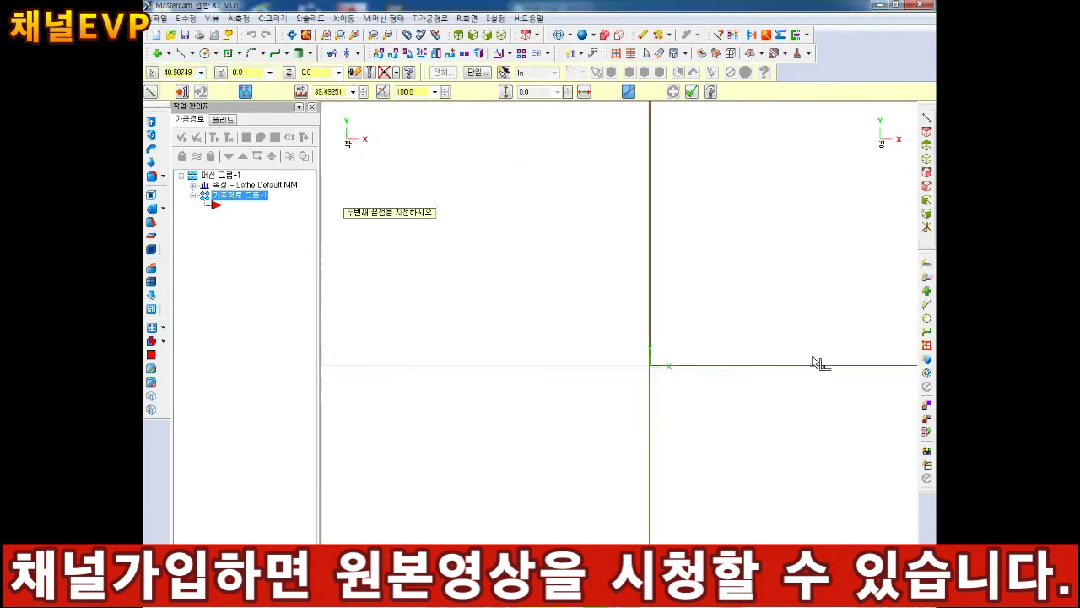
# Step: Zoom in and pan the Mastercam view in all directions to examine the horizontal line at the origin
pyautogui.scroll(4, 820, 351)
pyautogui.scroll(1, 714, 352)
pyautogui.press('Up')
pyautogui.press('Up')
pyautogui.press('Up')
pyautogui.press('Up')
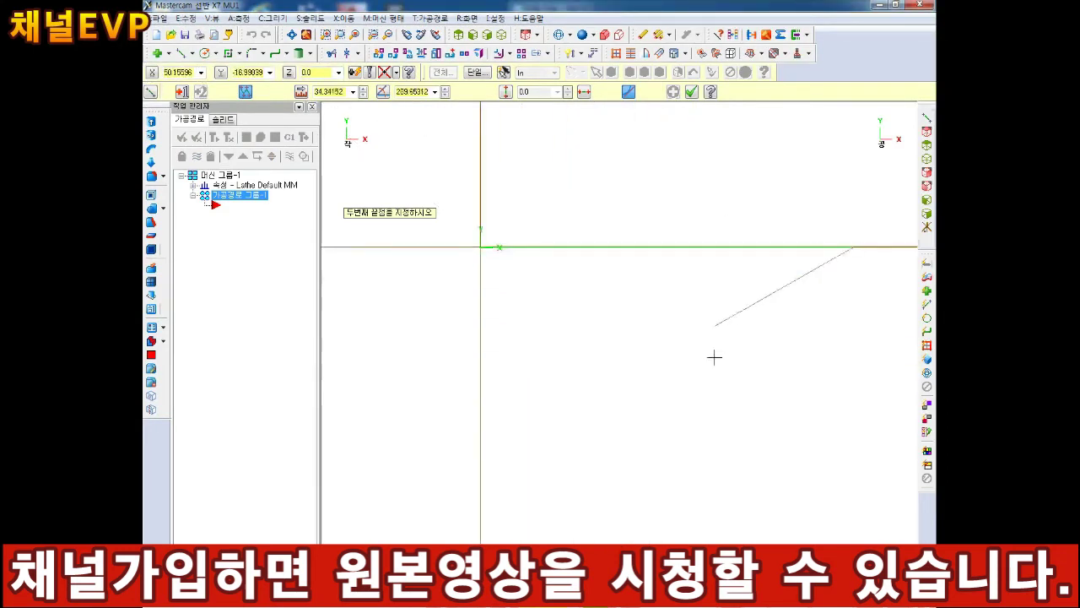
pyautogui.press('Right')
pyautogui.press('Right')
pyautogui.press('Right')
pyautogui.press('Right')
pyautogui.press('Down')
pyautogui.press('Down')
pyautogui.press('Down')
pyautogui.press('Left')
pyautogui.press('Down')
pyautogui.press('Down')
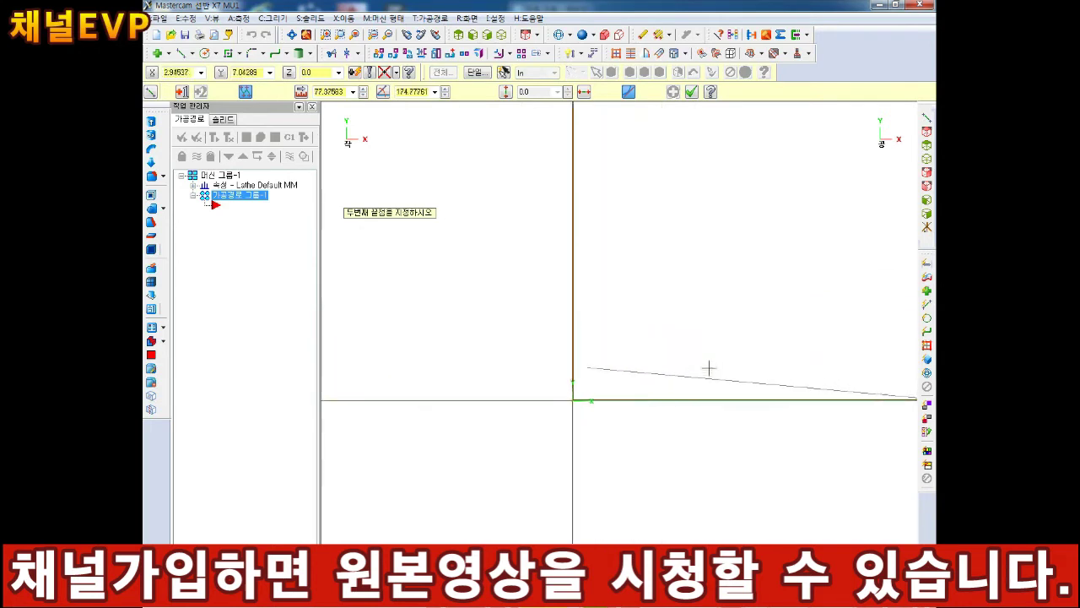
pyautogui.press('Left')
pyautogui.press('Left')
pyautogui.press('Left')
pyautogui.press('Left')
pyautogui.press('Left')
pyautogui.press('Up')
pyautogui.press('Up')
pyautogui.press('Down')
pyautogui.press('Down')
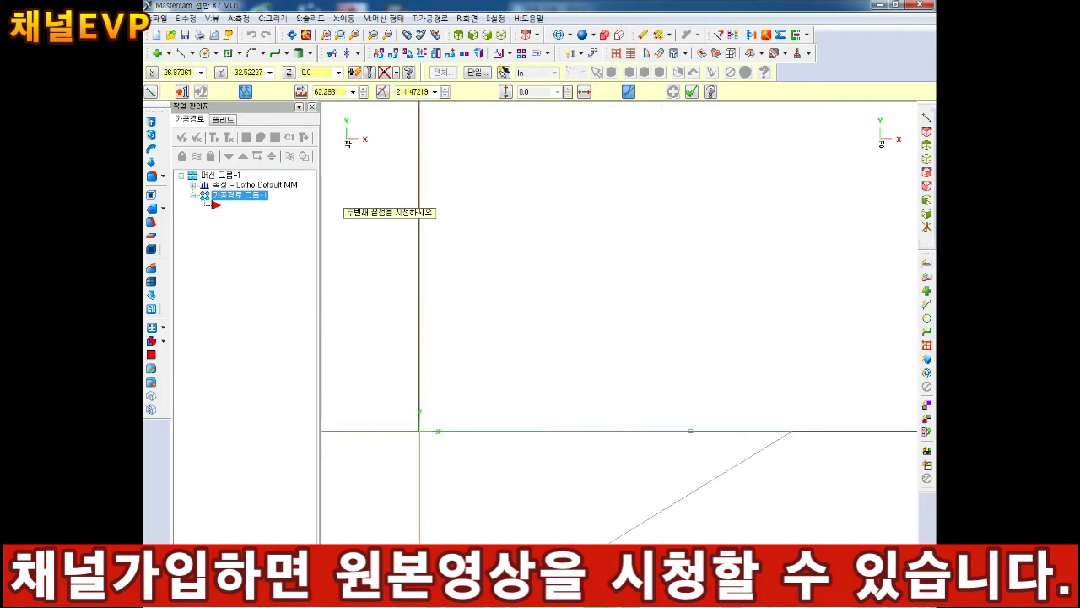
# Step: Add the lines "뷰방향제어는" and "키보드 방향키를 활용하세요" to the end of the Notepad notes
pyautogui.click(422, 506)
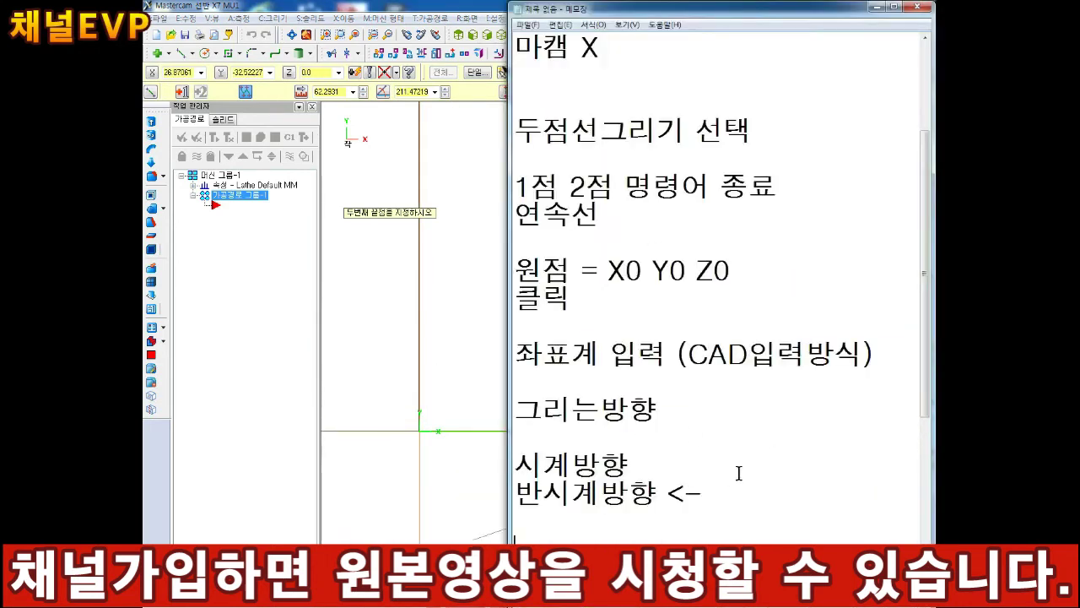
pyautogui.write('뷰방향제어는 키보드 방향키를 활용하세요')
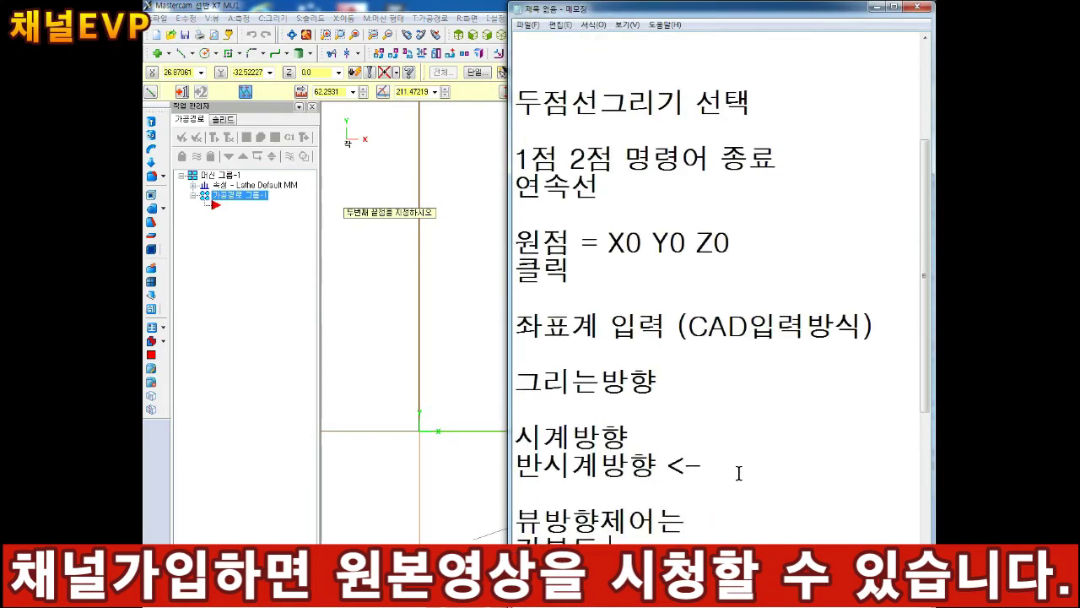
pyautogui.press('Return')
pyautogui.press('Return')
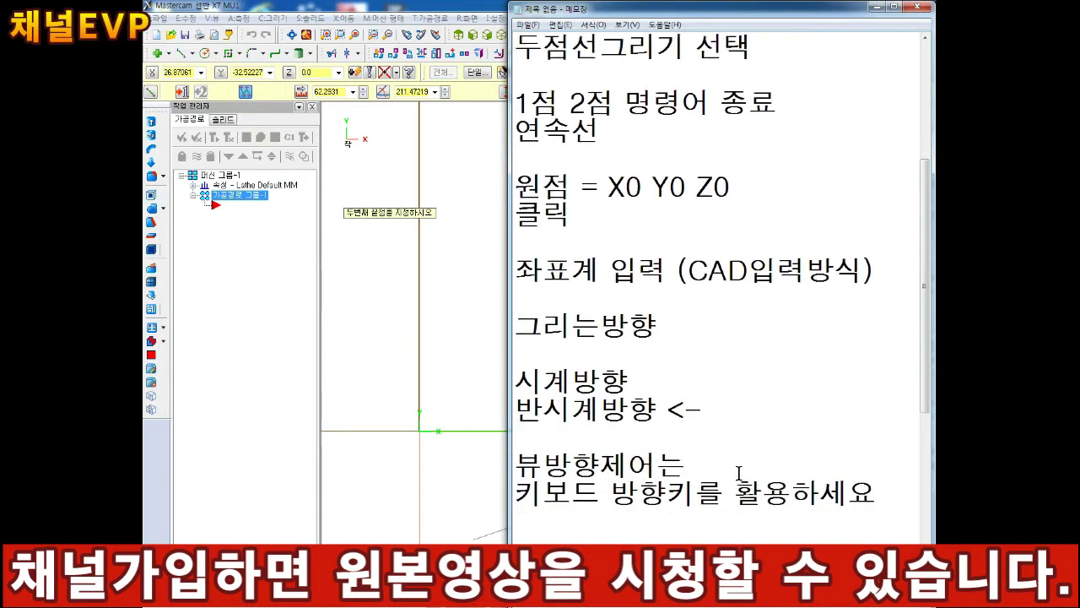
# Step: Add the lines "확대 축소" and "마우스 중간 휠 활용" to the end of the Notepad notes
pyautogui.write('확대 축소')
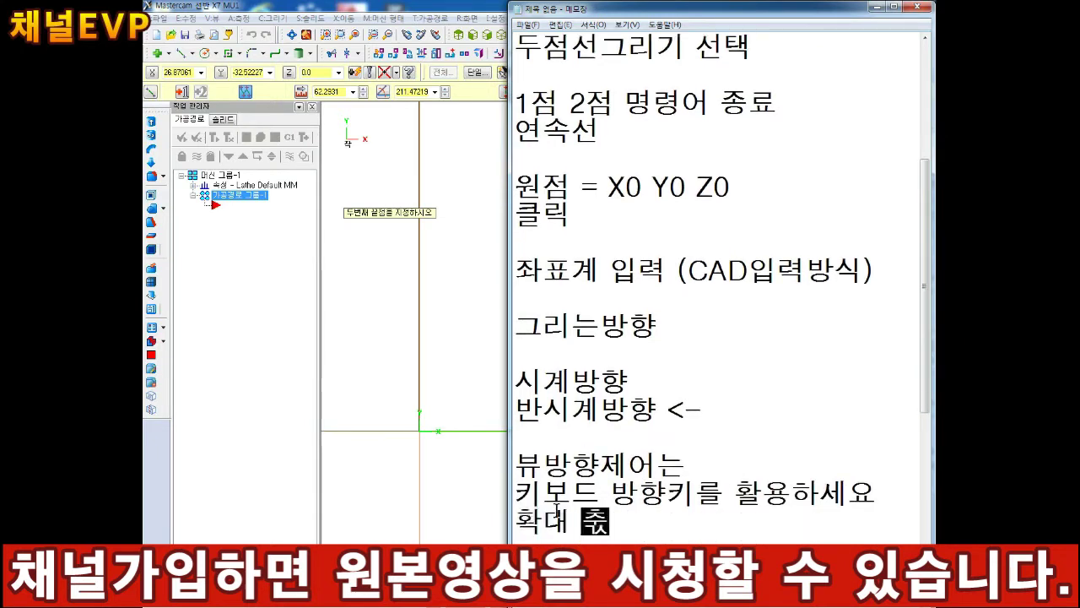
pyautogui.press('Return')
pyautogui.write('마우스 조')
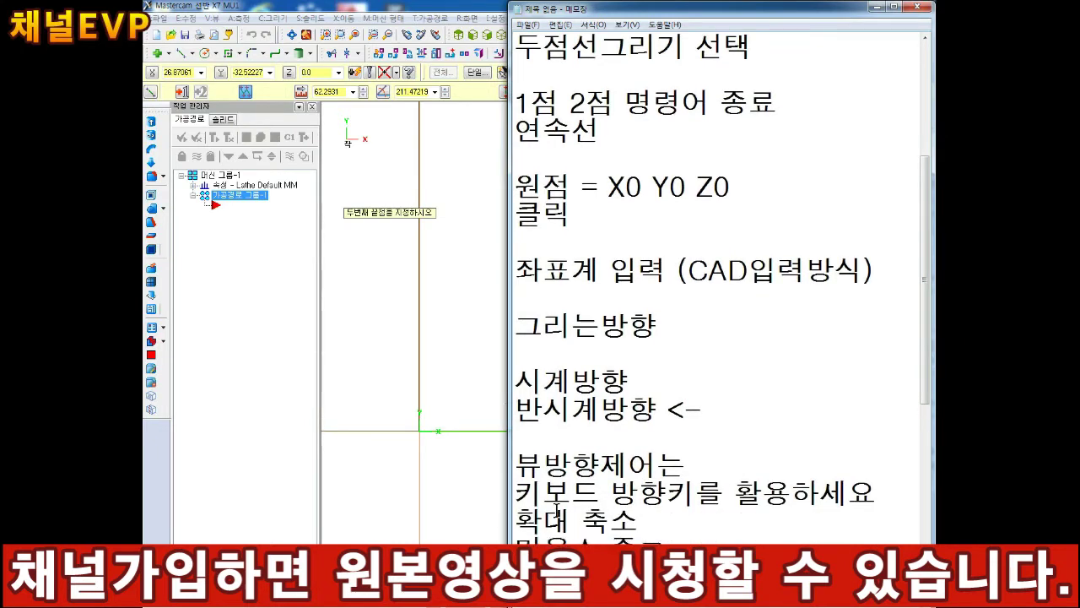
pyautogui.write('중간 휠 활용')
pyautogui.press('Return')
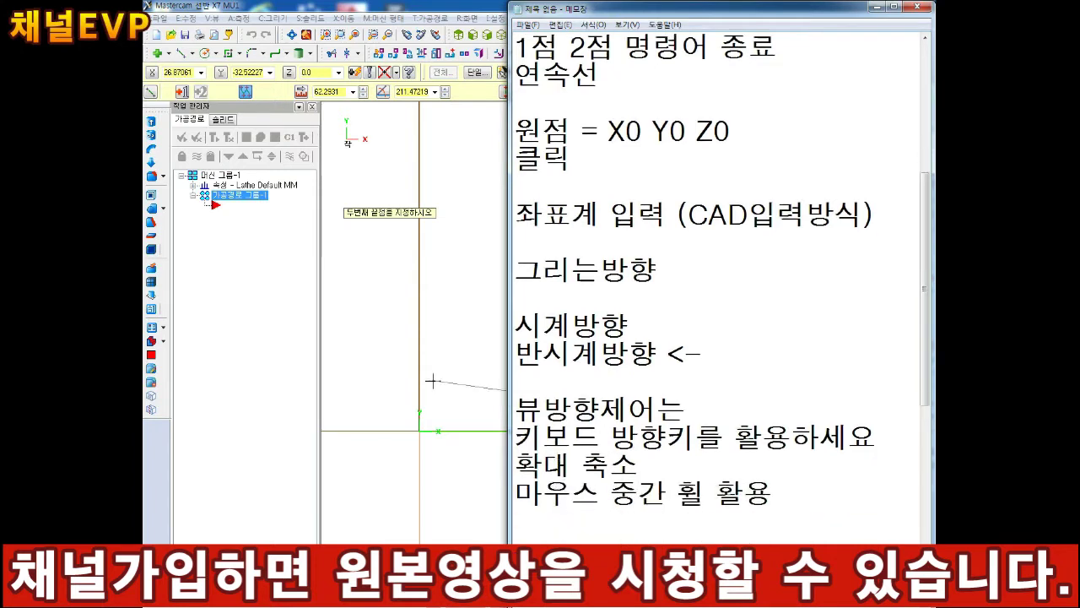
# Step: Return to Mastercam, hide the long axis lines and shift the view to leave drawing space above the horizontal line
pyautogui.click(449, 27)
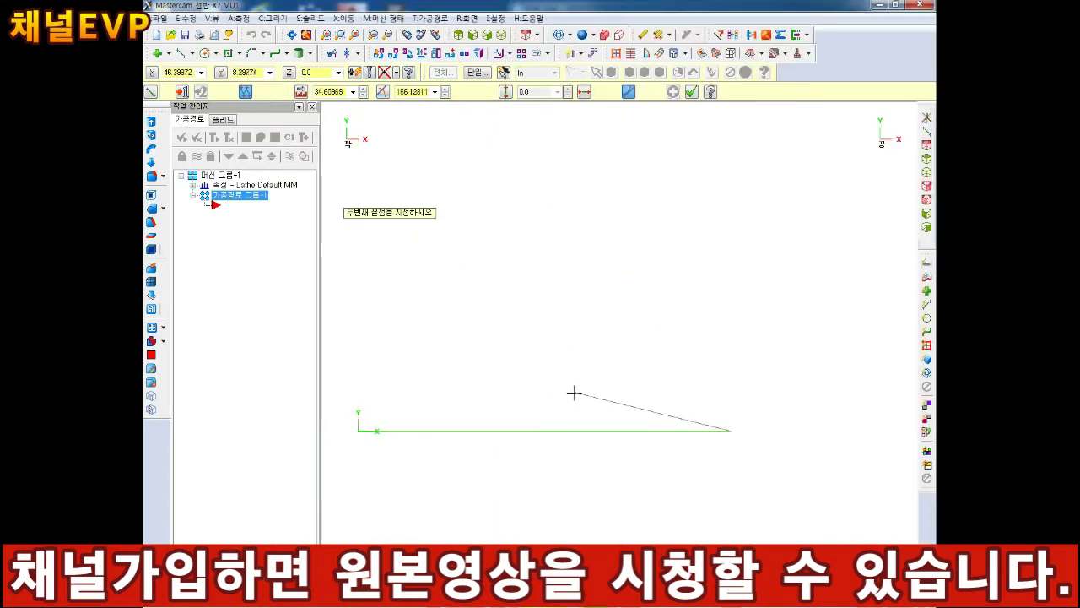
pyautogui.press('Right')
pyautogui.press('Down')
pyautogui.press('Down')
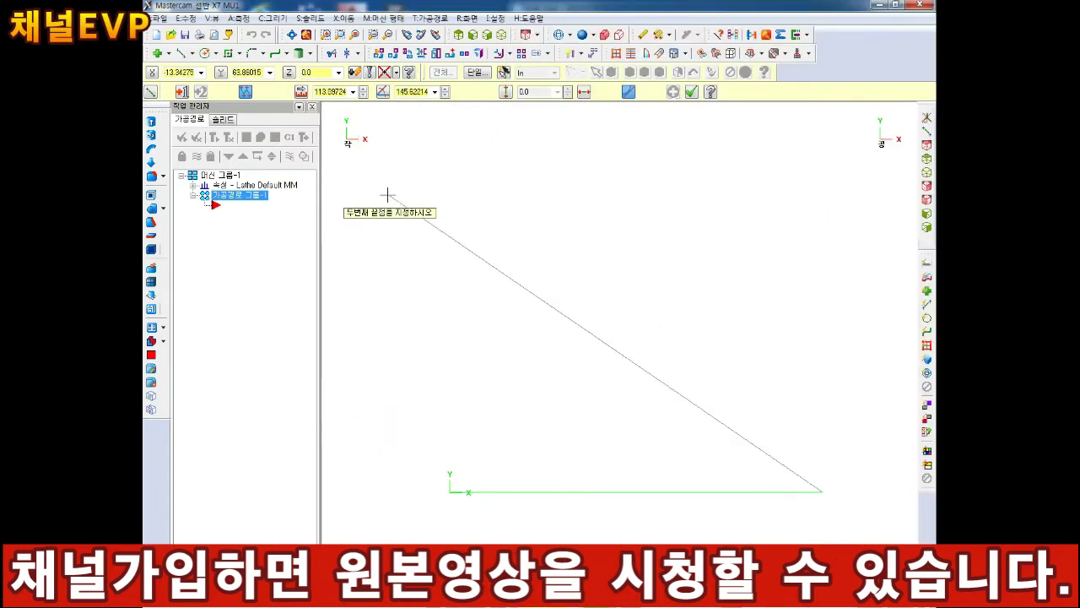
# Step: List X80, Y80, X0 and Y0 on separate lines below "원점 = X0 Y0 Z0" in the Notepad notes
pyautogui.hotkey('alt', 'Tab')
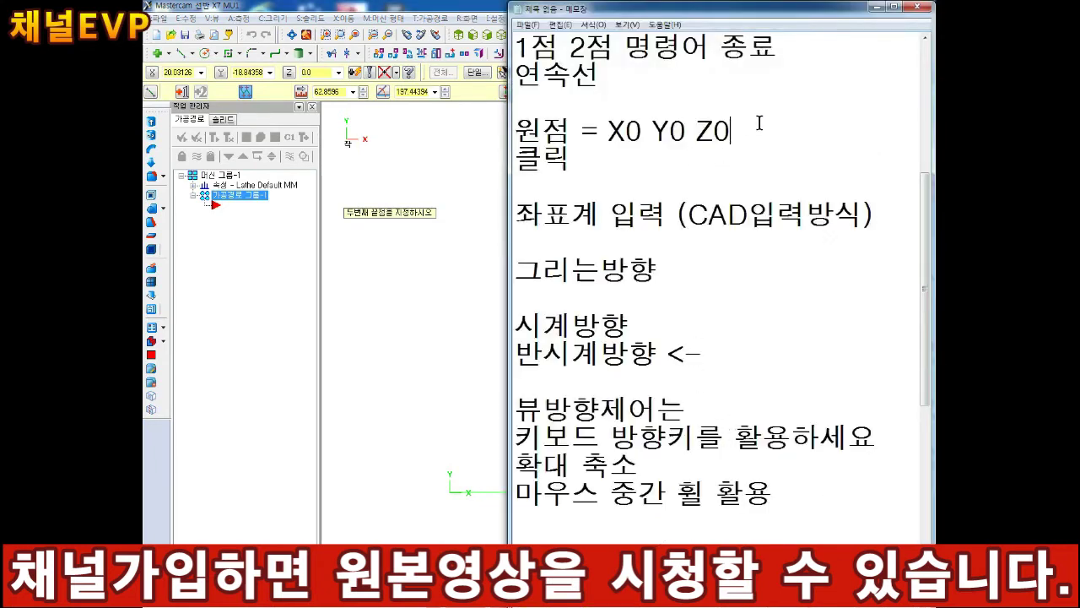
pyautogui.press('Return')
pyautogui.write('X80')
pyautogui.press('Return')
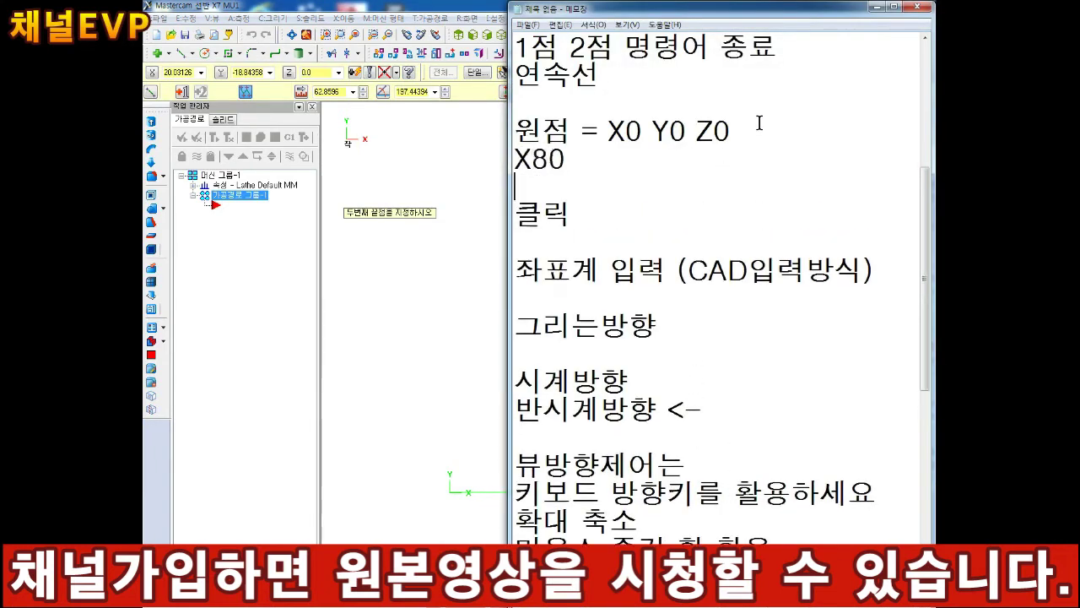
pyautogui.write('Y80')
pyautogui.press('Return')
pyautogui.write('X0')
pyautogui.press('Return')
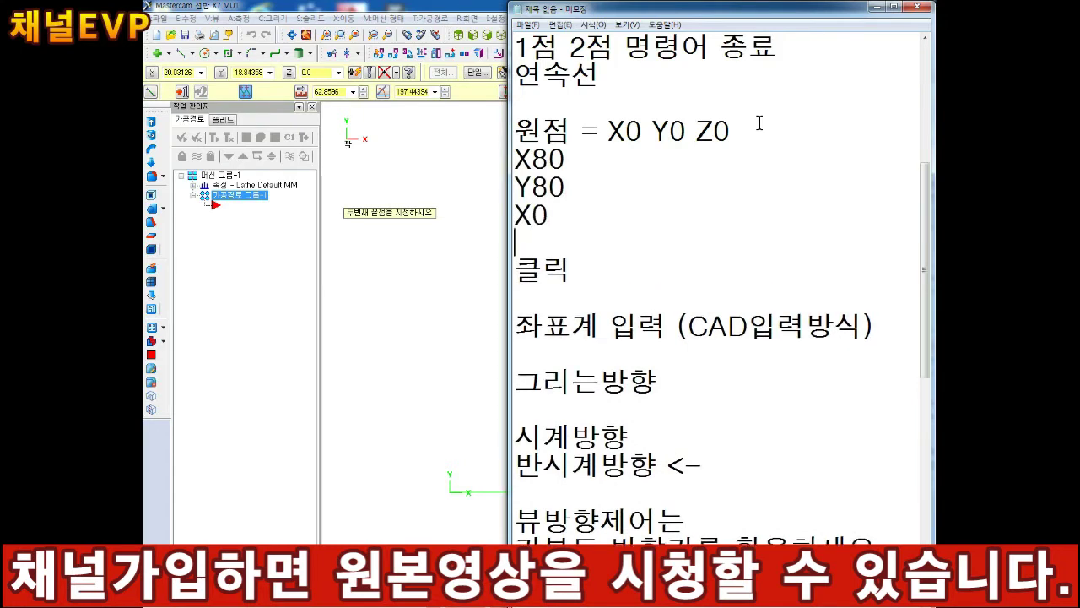
pyautogui.write('Y0')
pyautogui.press('Return')
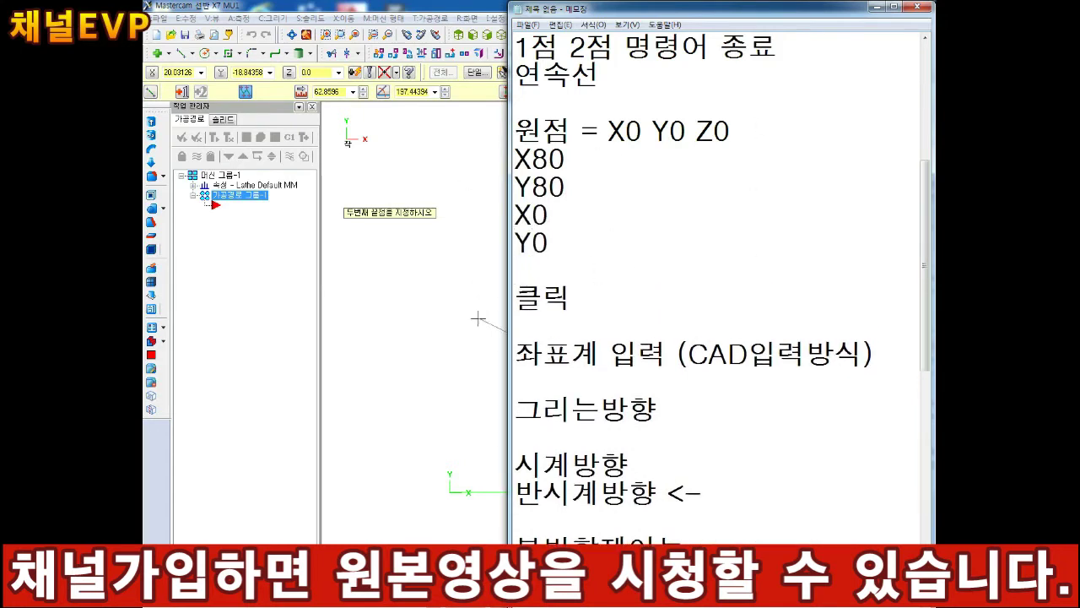
# Step: Return to Mastercam and complete the 80 mm square by entering Y80, X0 and Y0 for the continuous line's remaining endpoints
pyautogui.click(431, 7)
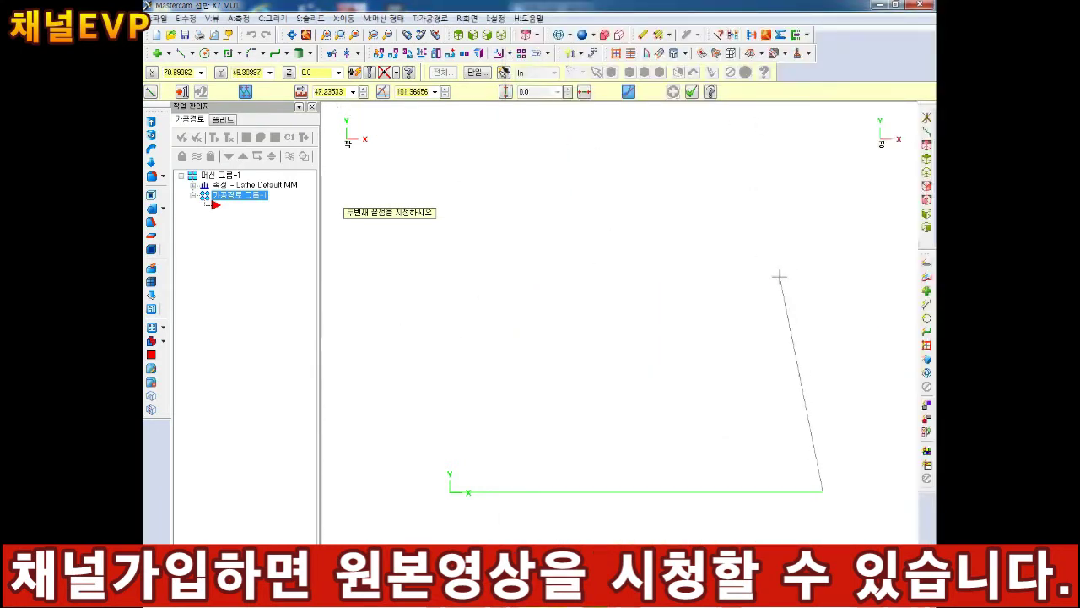
pyautogui.write('Y80')
pyautogui.press('Return')
pyautogui.write('X0')
pyautogui.press('Return')
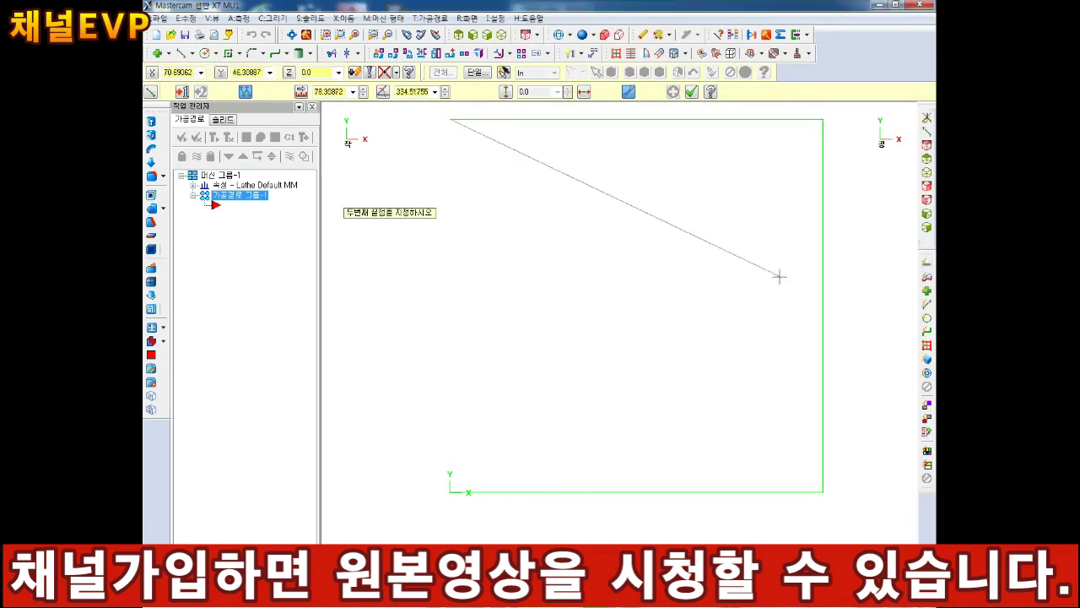
pyautogui.write('Y0')
pyautogui.press('Return')
pyautogui.press('Escape')
pyautogui.scroll(-1, 670, 295)
pyautogui.scroll(-2, 665, 279)
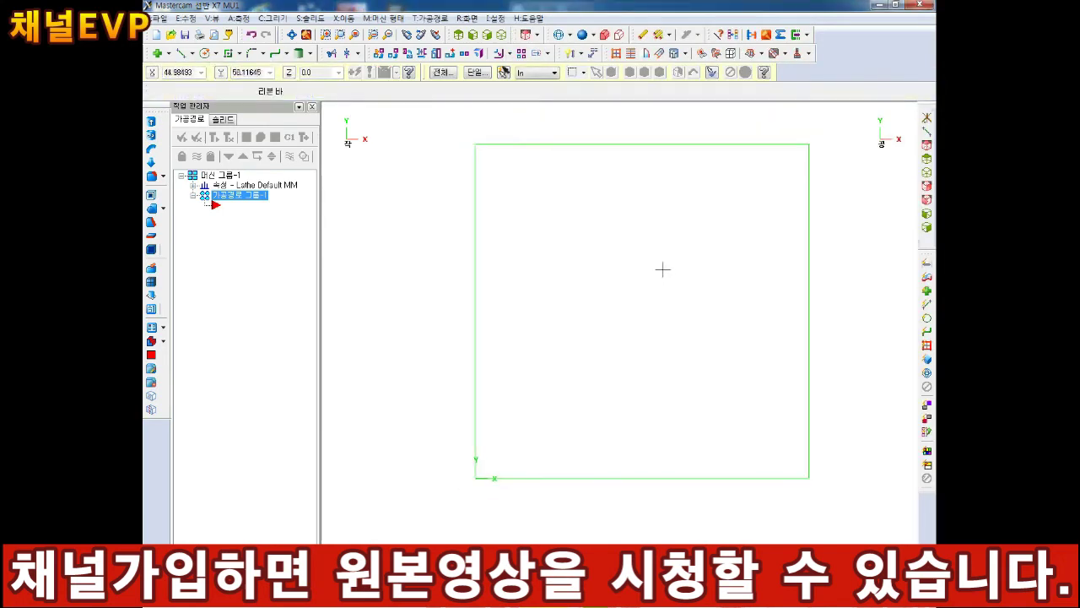
pyautogui.scroll(2, 619, 236)
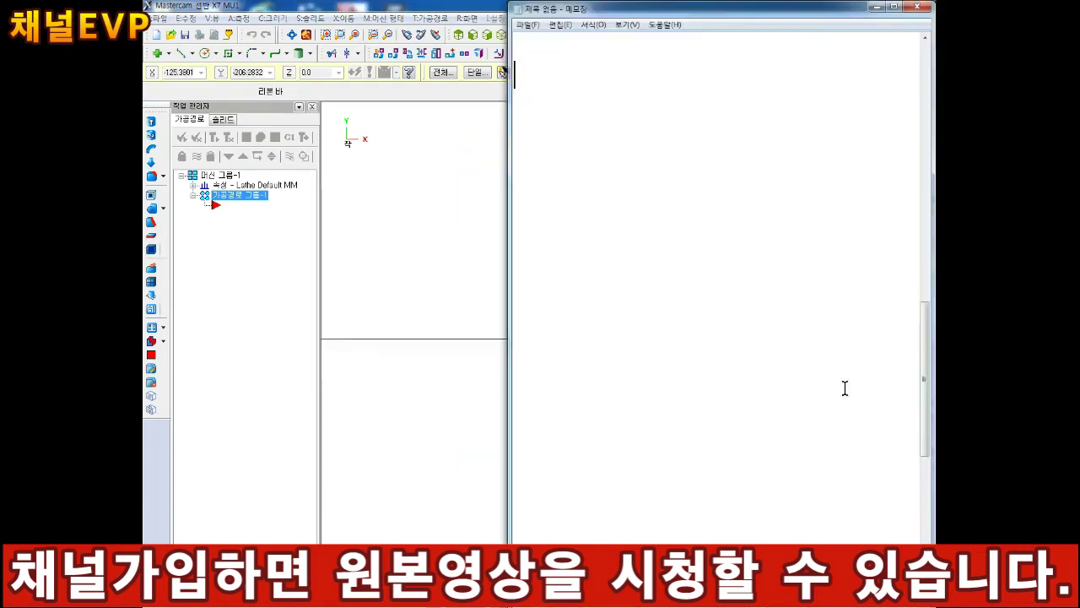
# Step: Start a new block in the Notepad notes with the lines "작업" and "나이가", separated by a blank line
pyautogui.write('WK')
pyautogui.press('BackSpace')
pyautogui.press('BackSpace')
pyautogui.press('Hangul')
pyautogui.write('작업')
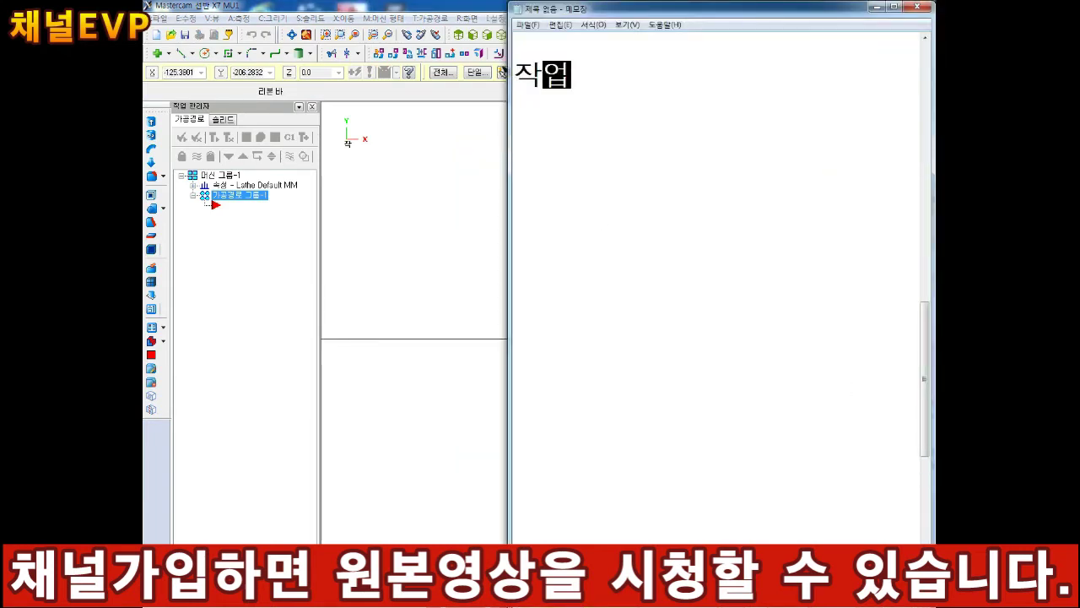
pyautogui.press('Return')
pyautogui.press('Return')
pyautogui.write('나이가')
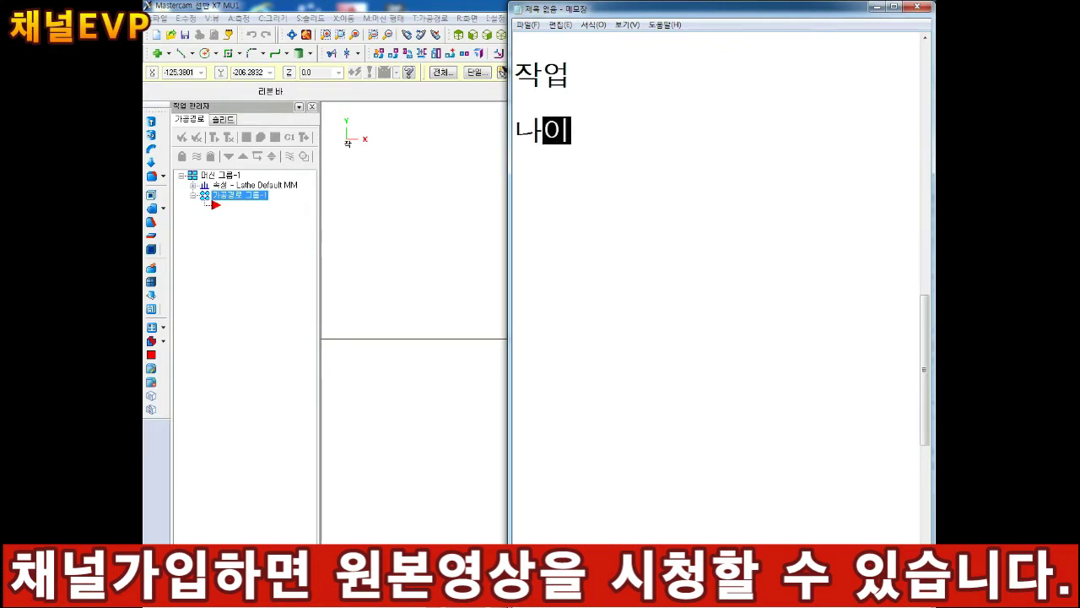
# Step: Add the lines "관리자", "서류업무" and "행정" below "나이가" in the Notepad notes
pyautogui.press('Return')
pyautogui.press('Return')
pyautogui.write('관리자')
pyautogui.press('Return')
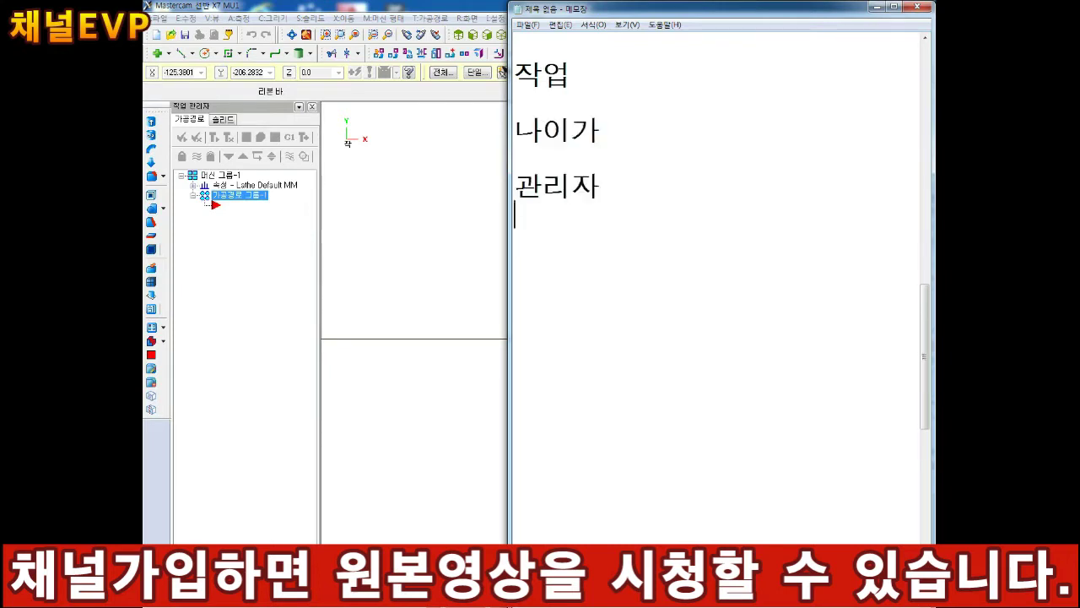
pyautogui.write('서류업무')
pyautogui.press('Return')
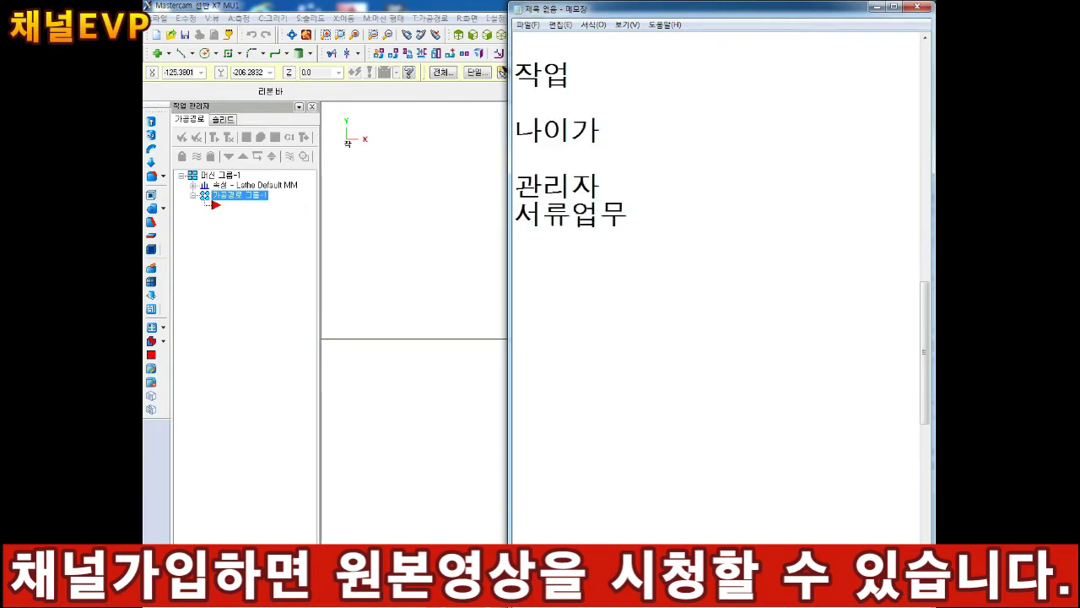
pyautogui.write('행정')
pyautogui.press('Return')
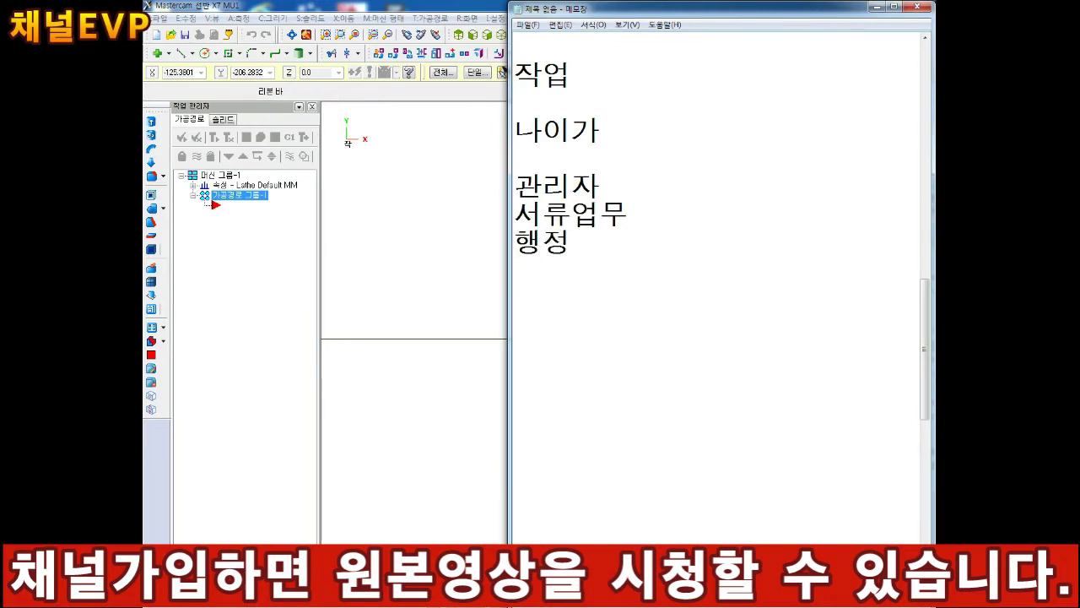
# Step: List "CAD", "CAM" and "CAD/CAM" as separate entries below "행정", with blank lines between them
pyautogui.press('Return')
pyautogui.write('CAD')
pyautogui.press('Return')
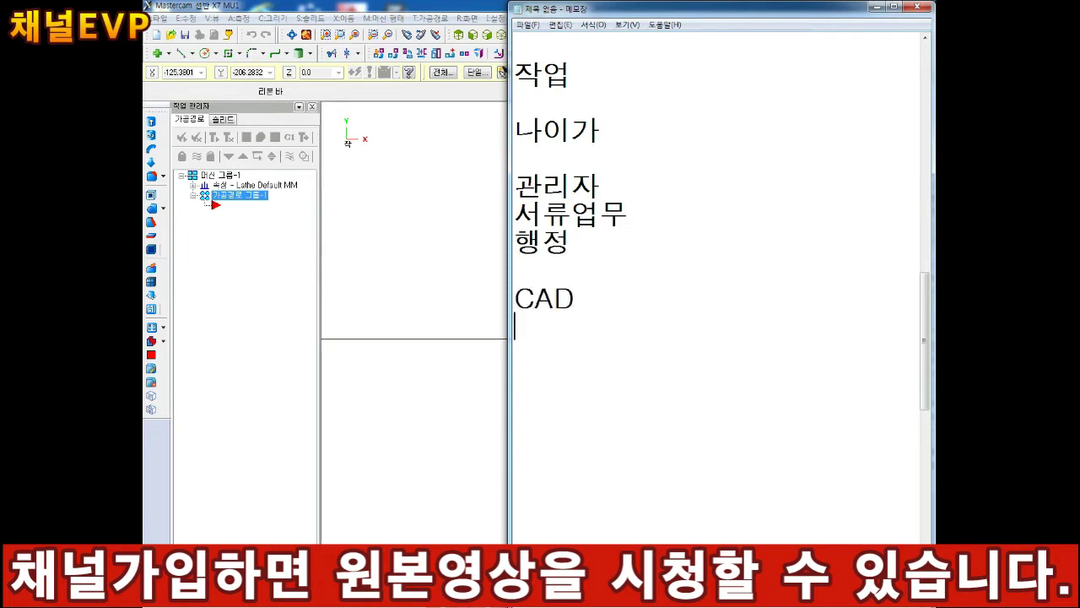
pyautogui.write('CAM')
pyautogui.press('Return')
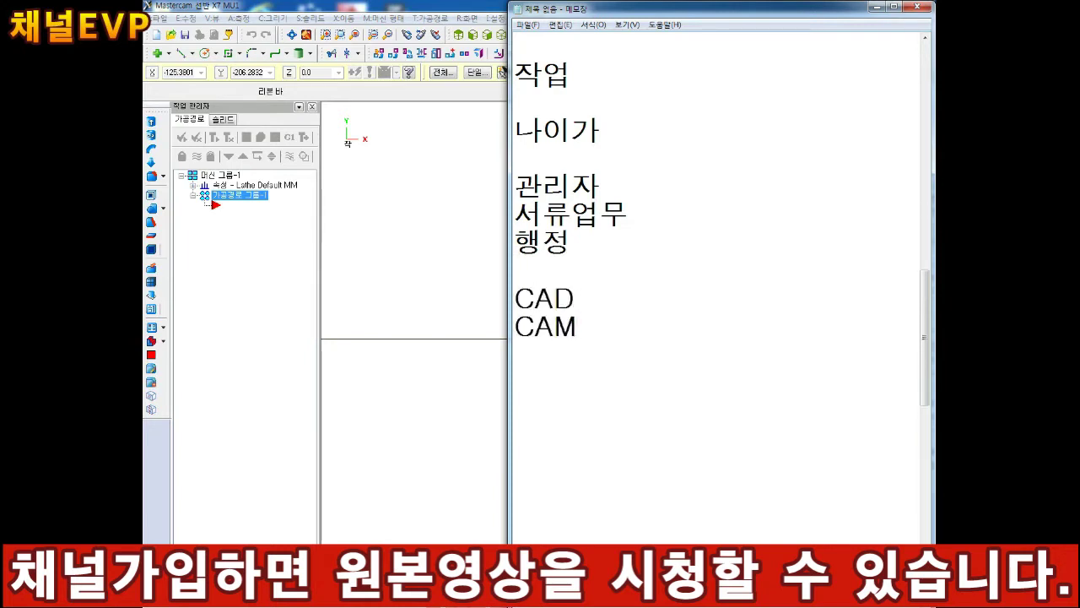
pyautogui.press('Return')
pyautogui.write('CAM')
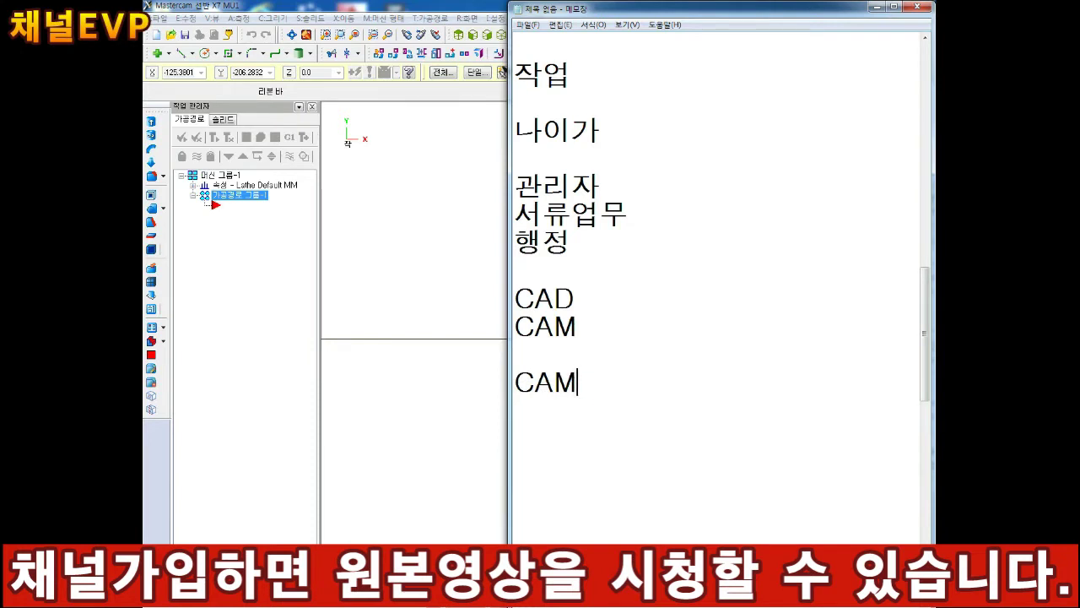
pyautogui.press('BackSpace')
pyautogui.write('D/CAM')
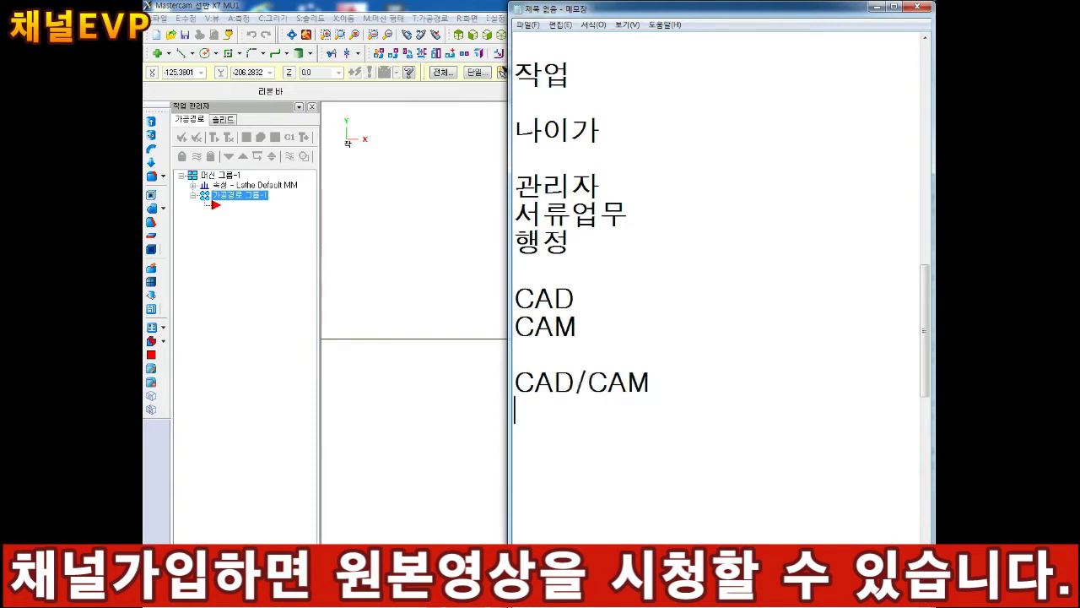
pyautogui.press('Return')
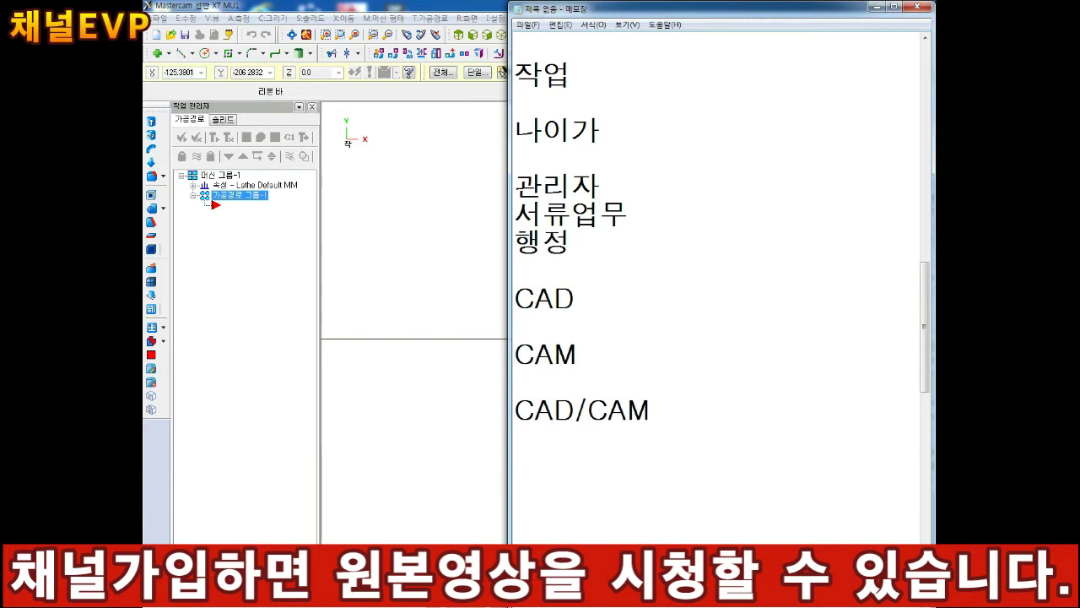
# Step: Annotate the CAD/CAM entry with "<-마캠" and the CAM entry with "<-파워밀"
pyautogui.write('-마캠')
pyautogui.click(845, 388)
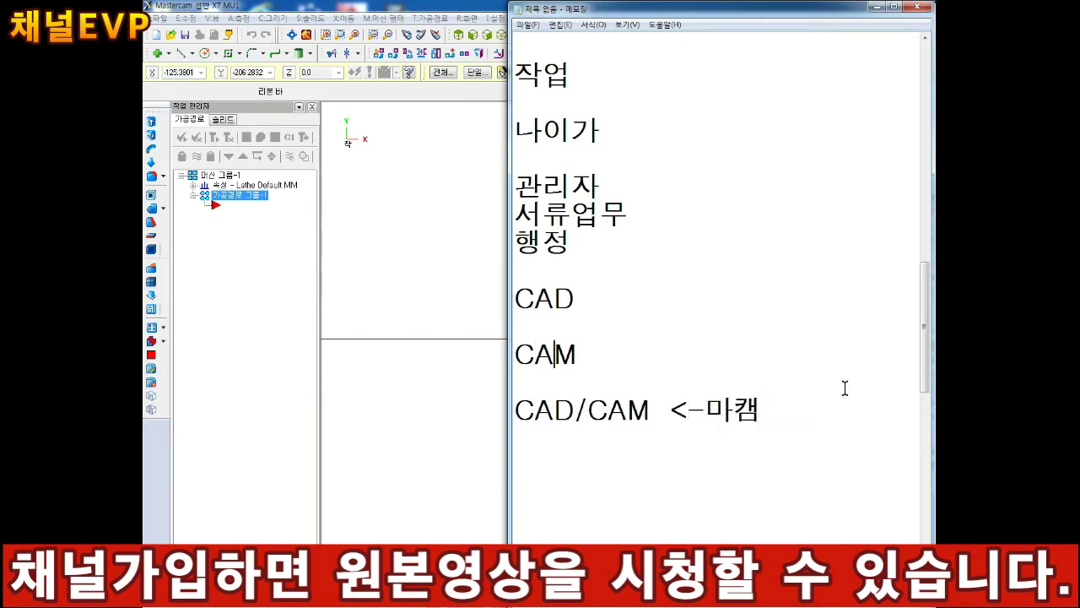
pyautogui.write('파워밀')
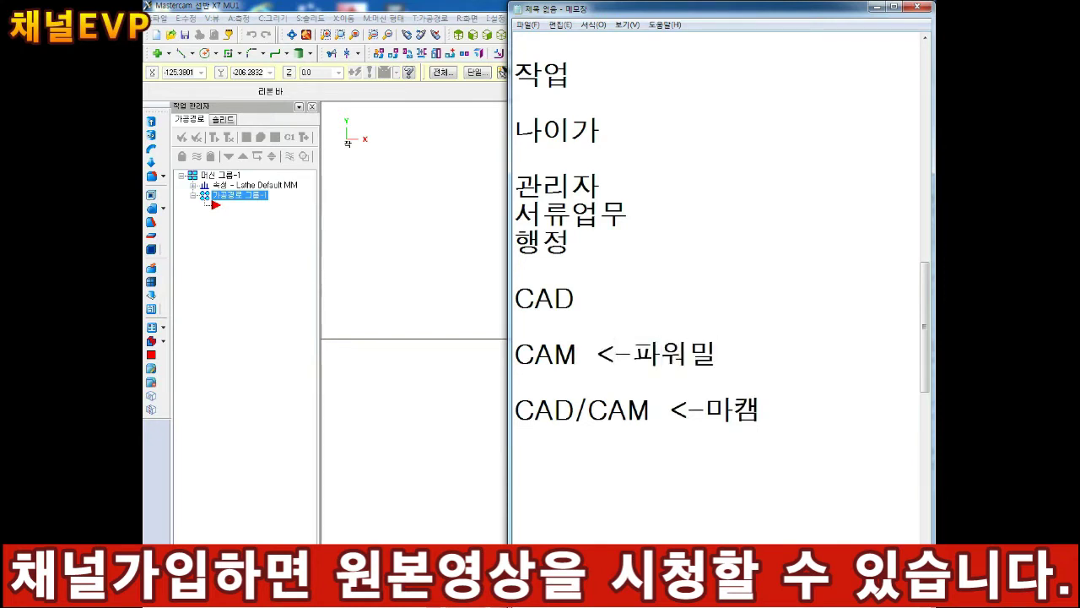
# Step: Annotate the CAD entry in the Notepad notes with "<-AUTOCAD ,SOLID WORKS" after briefly showing the Mastercam window
pyautogui.click(426, 201)
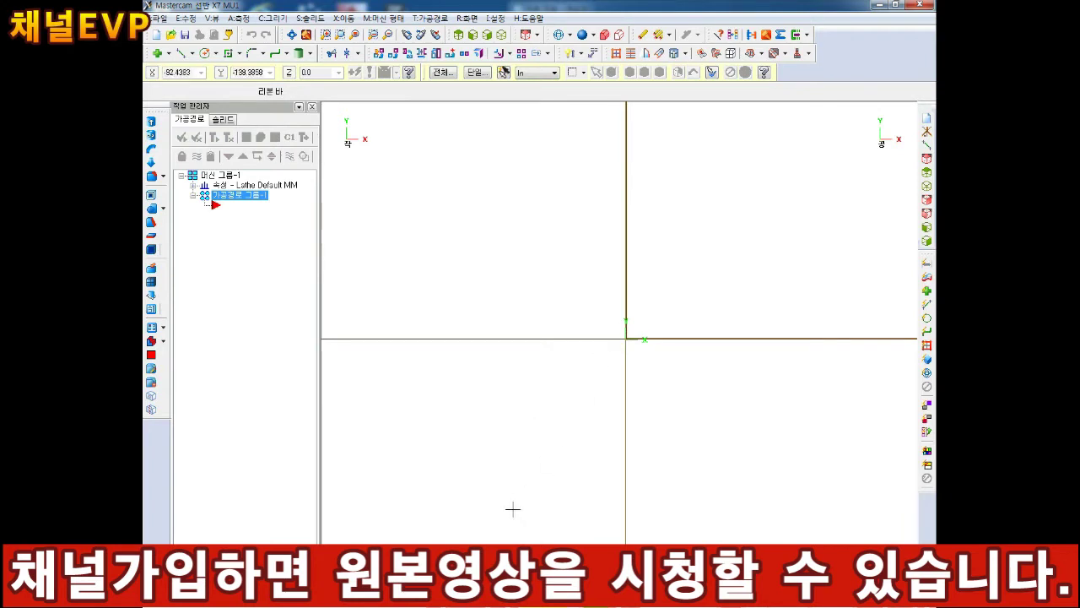
pyautogui.click(463, 595)
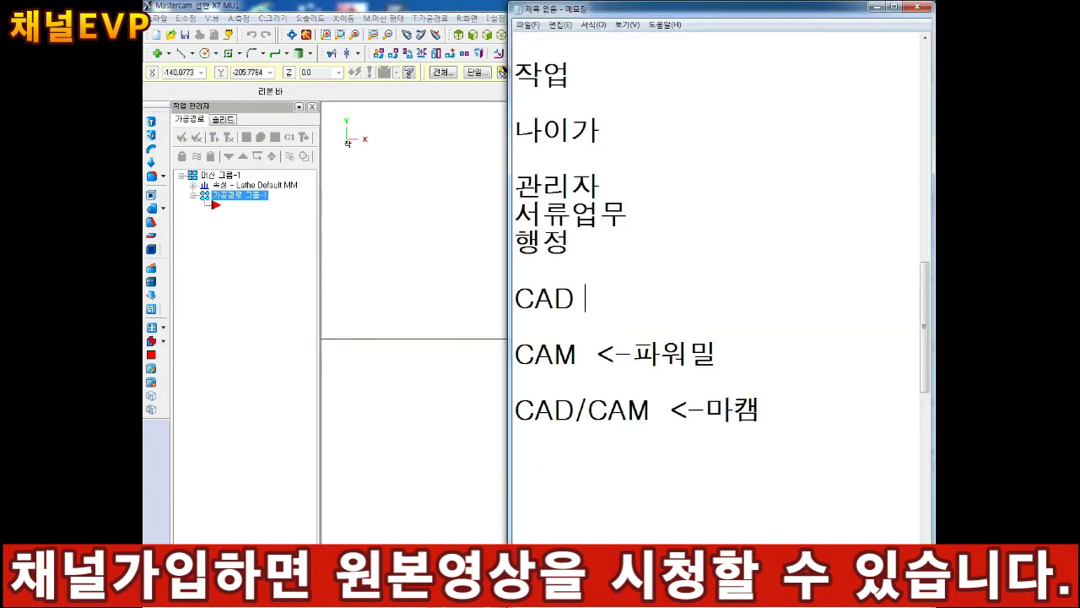
pyautogui.write('UTOCAD ')
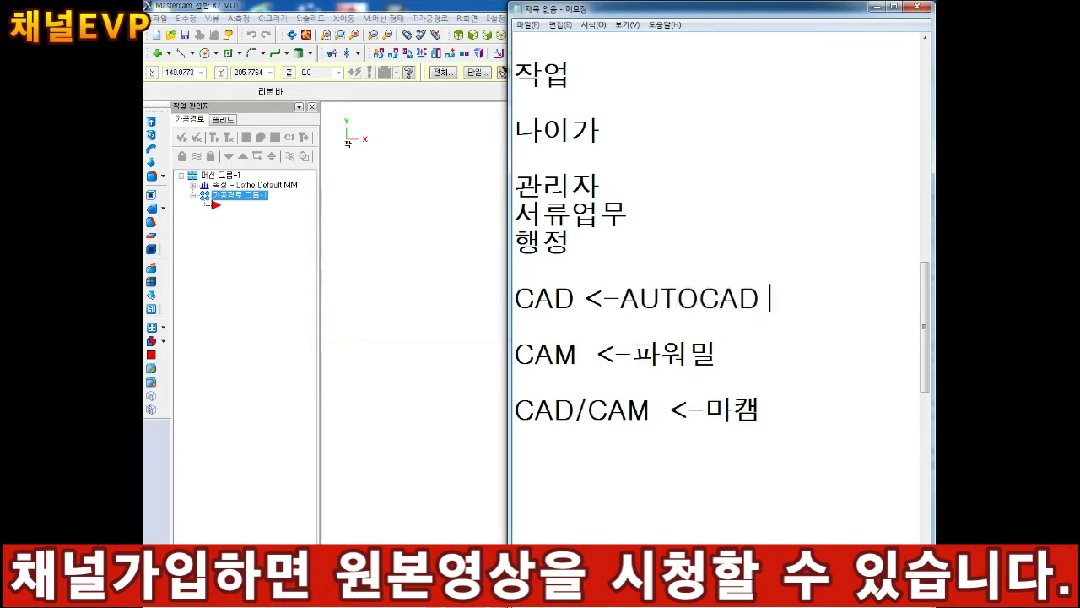
pyautogui.write(',SOLID OWRK')
pyautogui.press('BackSpace')
pyautogui.press('BackSpace')
pyautogui.press('BackSpace')
pyautogui.press('BackSpace')
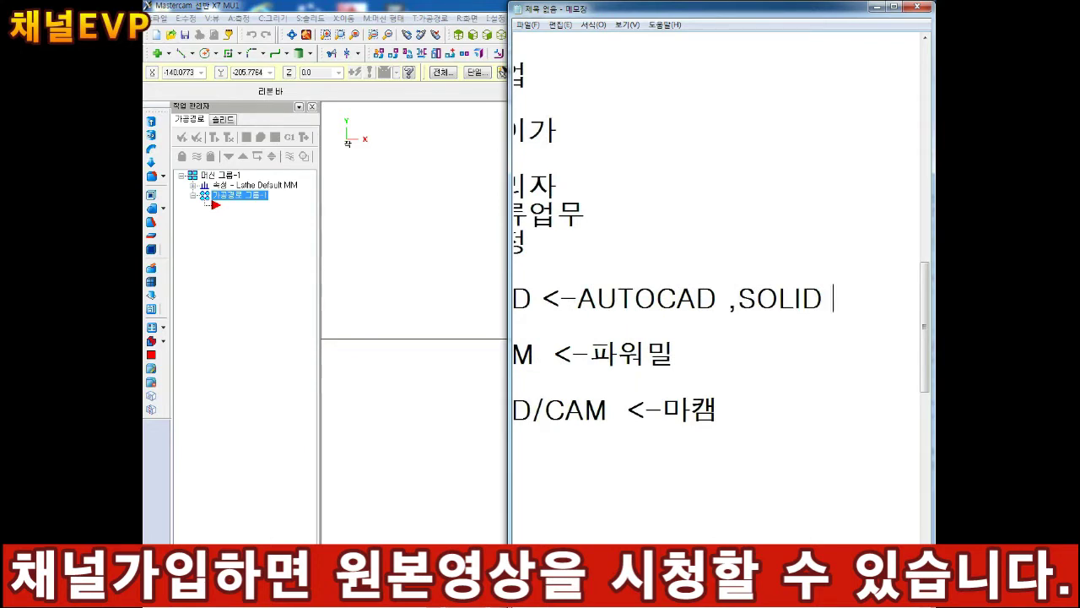
pyautogui.write('WORKS')
pyautogui.press('Return')
# Step: Move "SOLID WORKS" to its own indented line under "AUTOCAD," and remove the extra blank line above the CAM entry
pyautogui.click(782, 295)
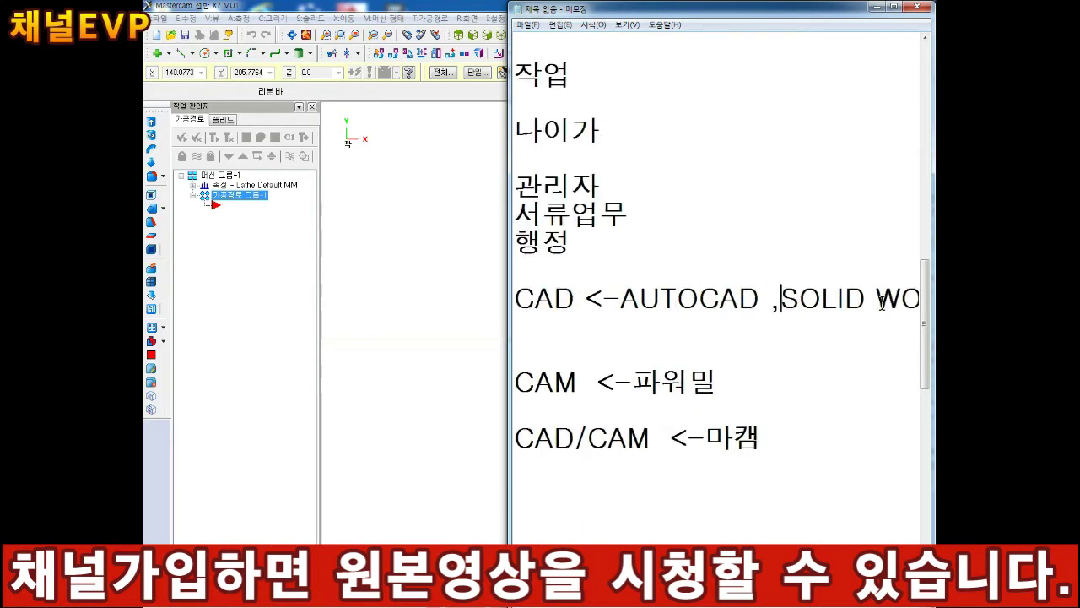
pyautogui.press('Left')
pyautogui.press('BackSpace')
pyautogui.press('Right')
pyautogui.press('Return')
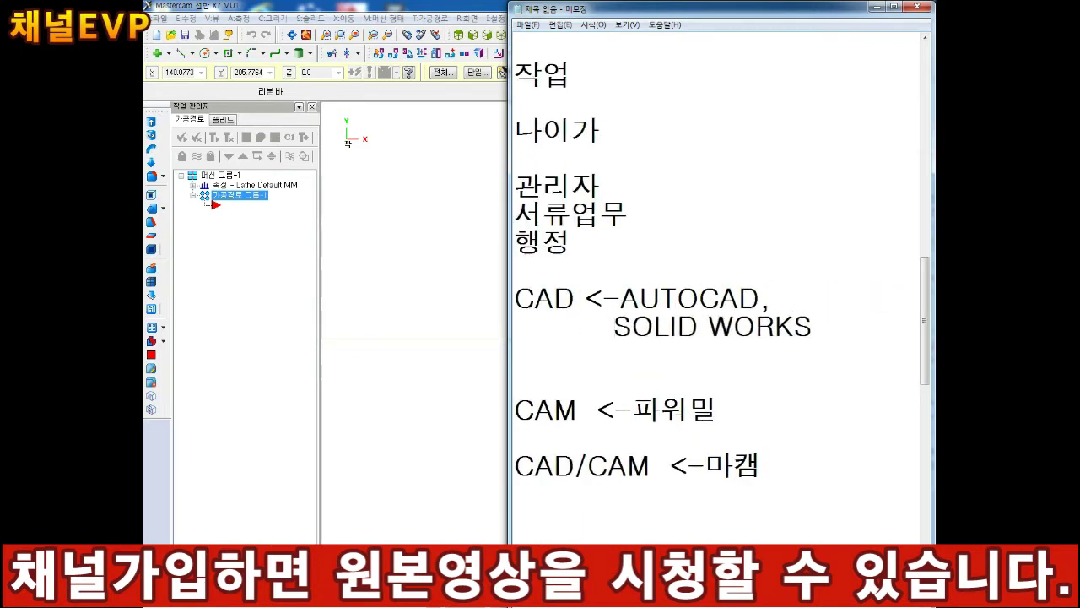
pyautogui.press('BackSpace')
pyautogui.press('BackSpace')
pyautogui.press('Return')
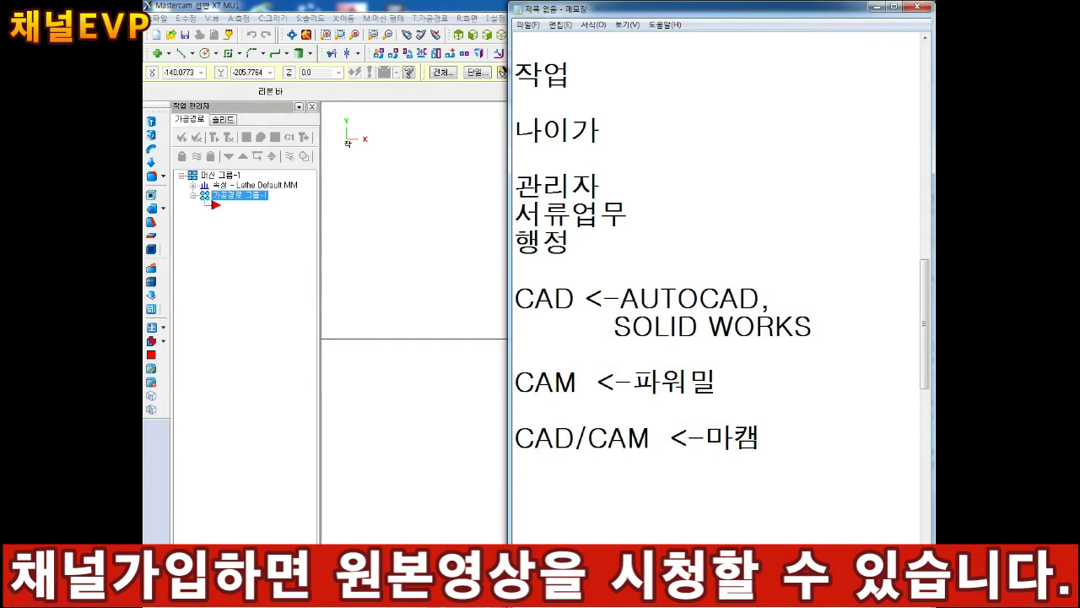
# Step: Highlight the AUTOCAD and SOLID WORKS lines, clear the highlight and add a comma after "파워밀"
pyautogui.click(834, 328)
pyautogui.moveTo(834, 328); pyautogui.dragTo(498, 289)
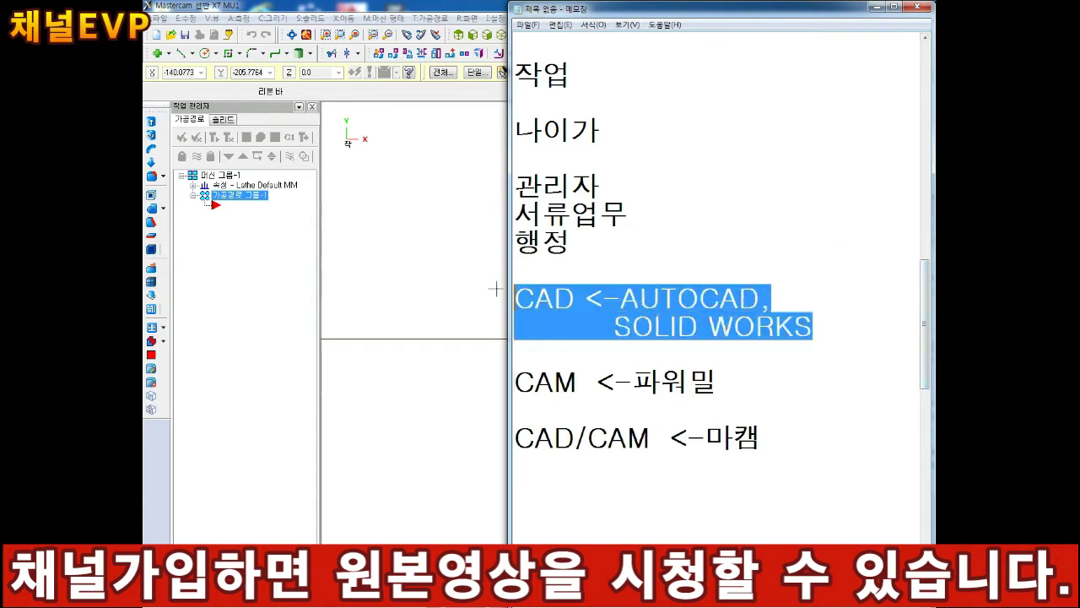
pyautogui.click(697, 326)
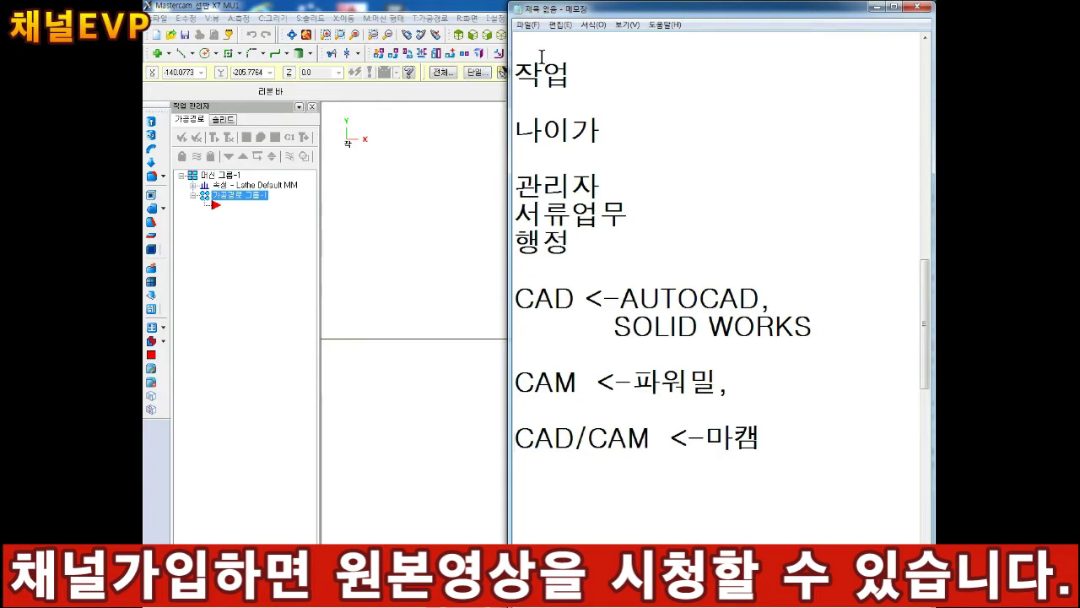
# Step: Return to Mastercam, delete all geometry and hide the long axis lines
pyautogui.click(876, 7)
pyautogui.scroll(-3, 557, 292)
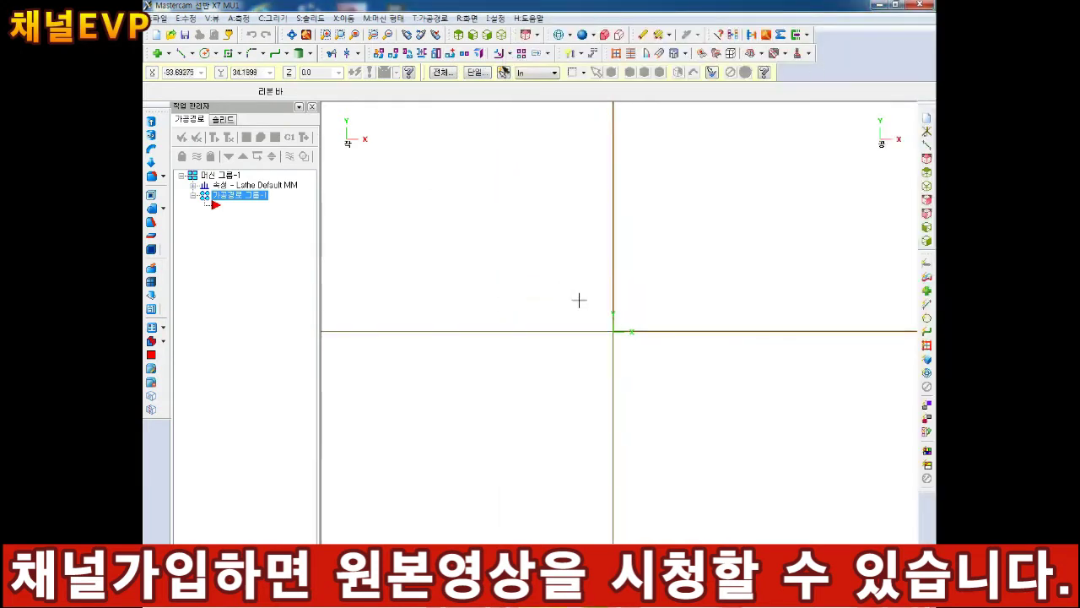
pyautogui.scroll(5, 624, 274)
pyautogui.hotkey('ctrl', 'a')
pyautogui.press('Delete')
pyautogui.press('F9')
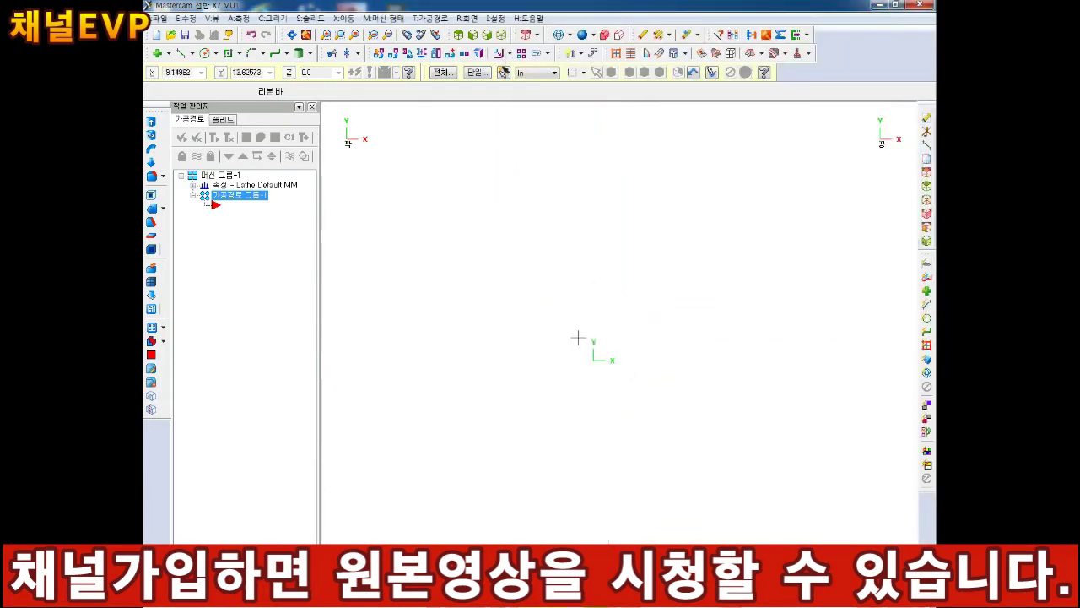
# Step: Show the rectangle drawing commands, and add the lines "사각형그리기", "0,0" and "80,80" to the end of the Notepad notes
pyautogui.click(240, 53)
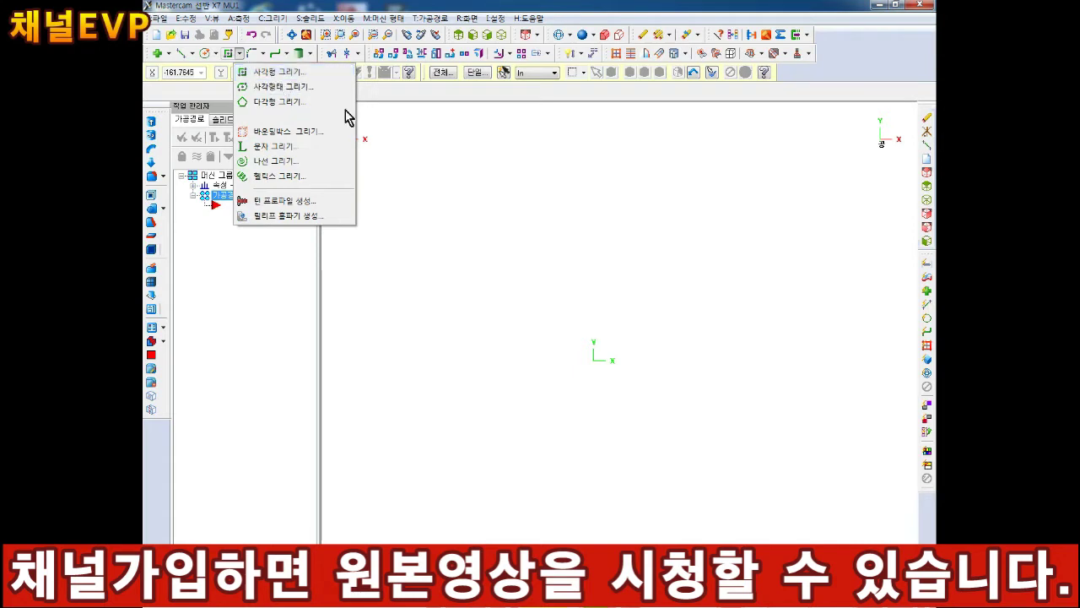
pyautogui.hotkey('alt', 'Tab')
pyautogui.click(714, 464)
pyautogui.press('Return')
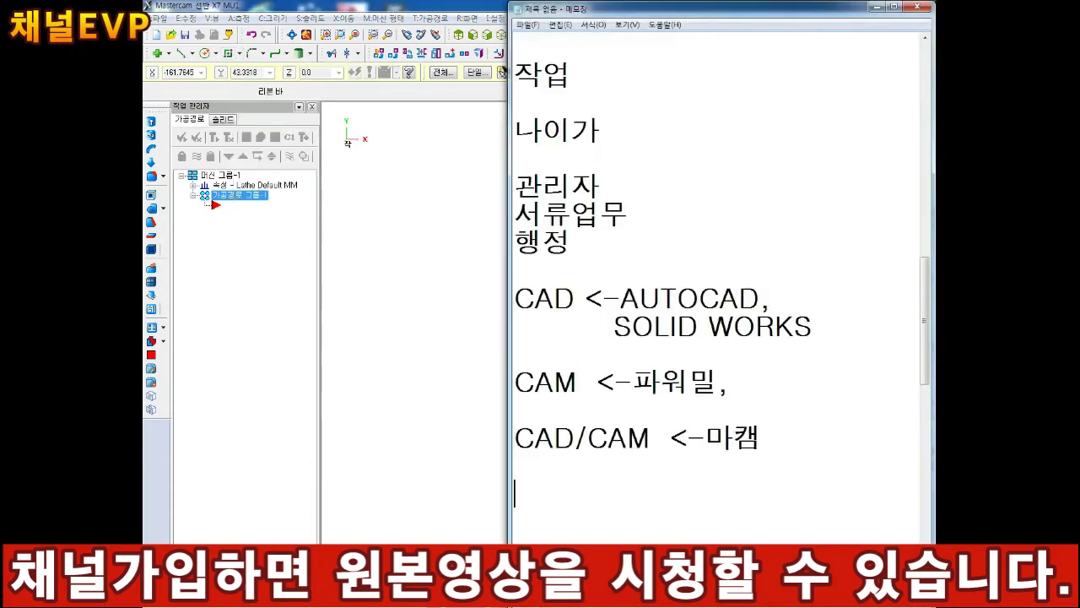
pyautogui.write('사각형그리기')
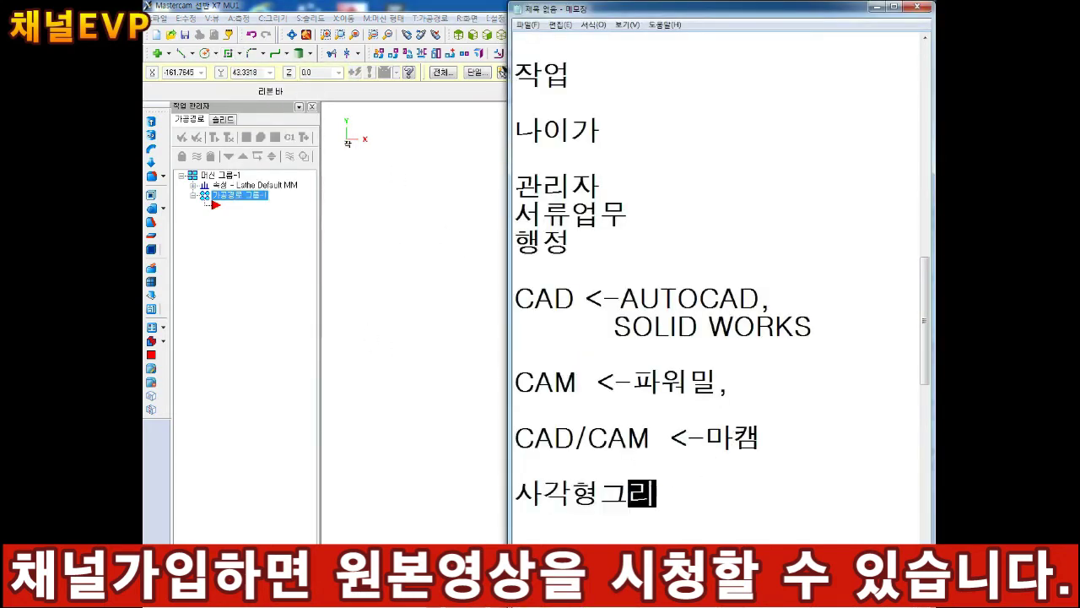
pyautogui.press('Return')
pyautogui.write('0,0')
pyautogui.press('Return')
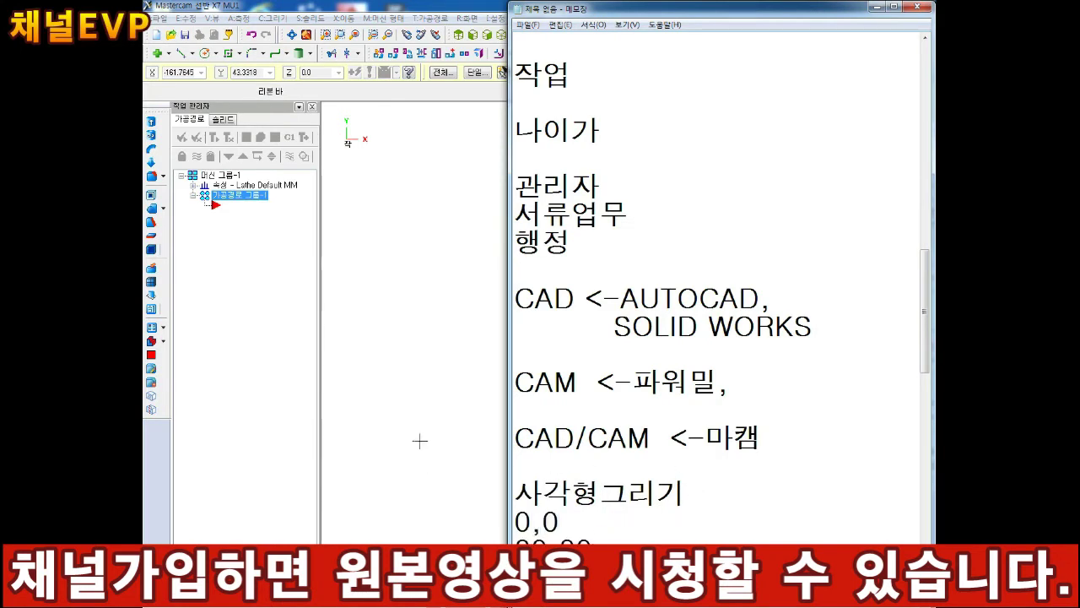
pyautogui.write('80,80')
pyautogui.press('Return')
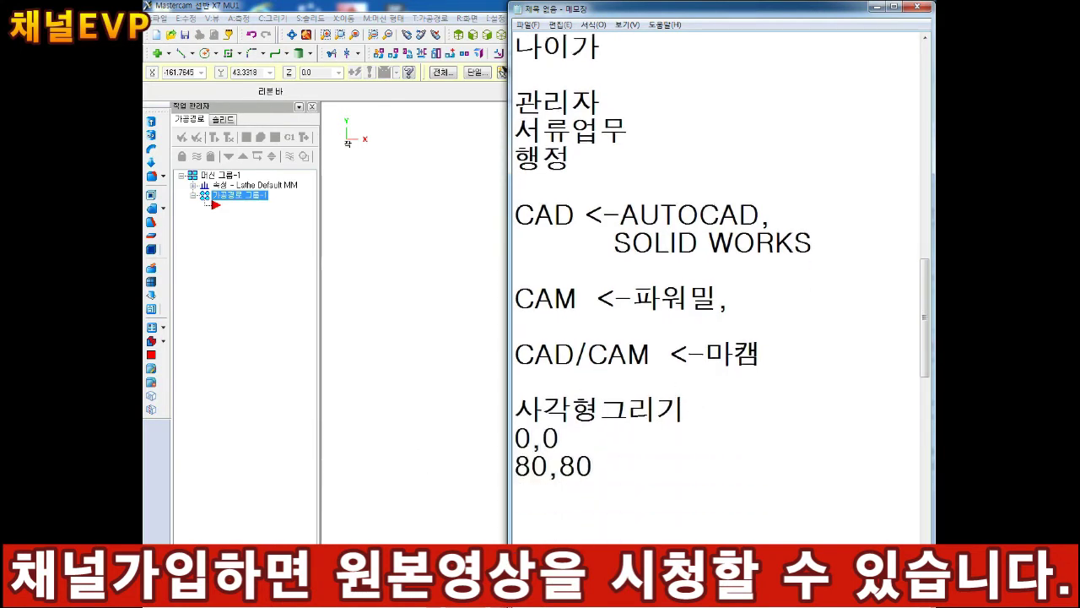
# Step: Draw a rectangle in Mastercam with its first corner at 0,0 and its opposite corner at 80,80
pyautogui.click(419, 256)
pyautogui.click(228, 53)
pyautogui.write('0,0')
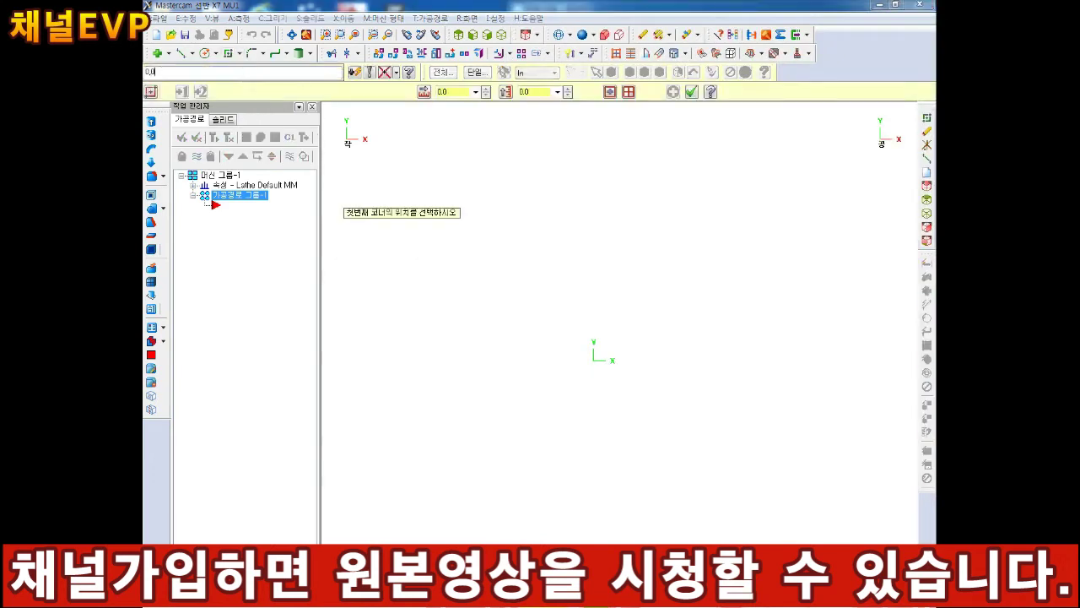
pyautogui.press('Return')
pyautogui.write('80,80')
pyautogui.press('Return')
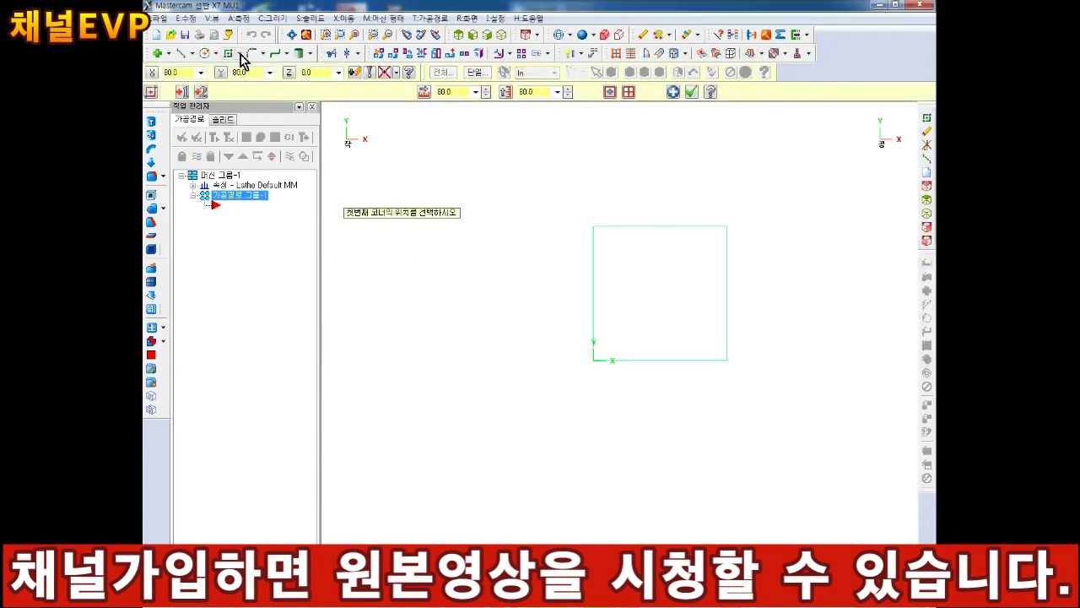
pyautogui.scroll(2, 638, 174)
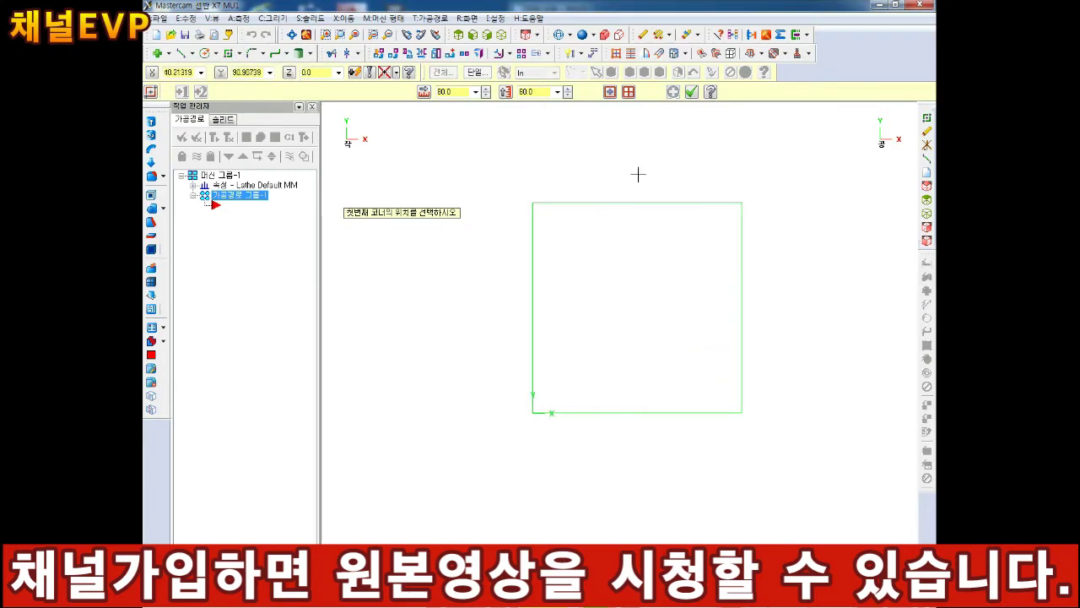
# Step: Add "엔터" after both the "0,0" and "80,80" coordinates in the Notepad notes
pyautogui.click(509, 601)
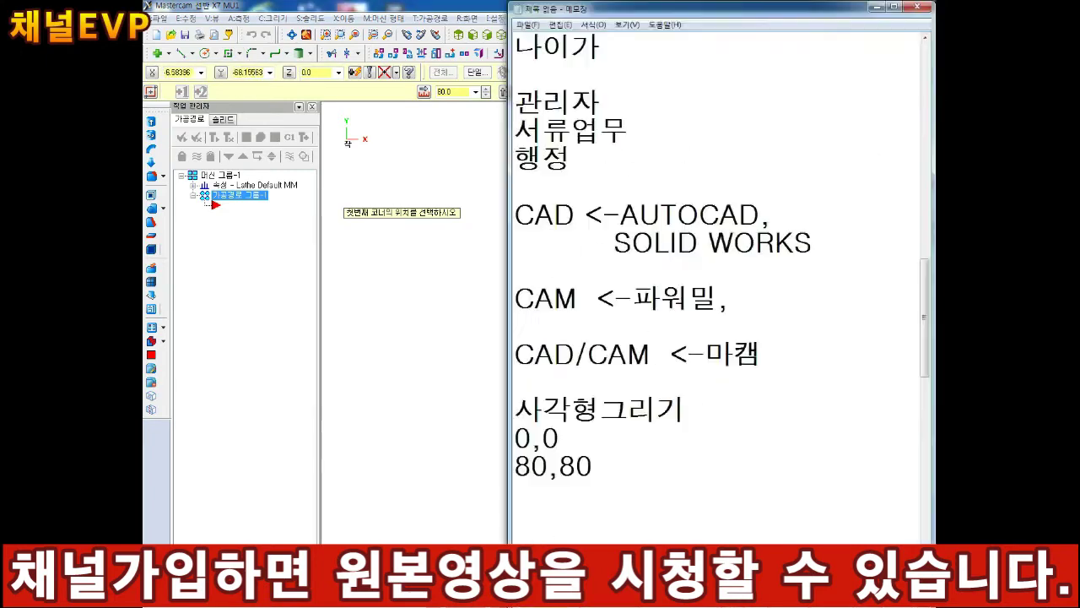
pyautogui.press('Return')
pyautogui.write('ㅇ')
pyautogui.press('BackSpace')
pyautogui.press('Up')
pyautogui.press('Left')
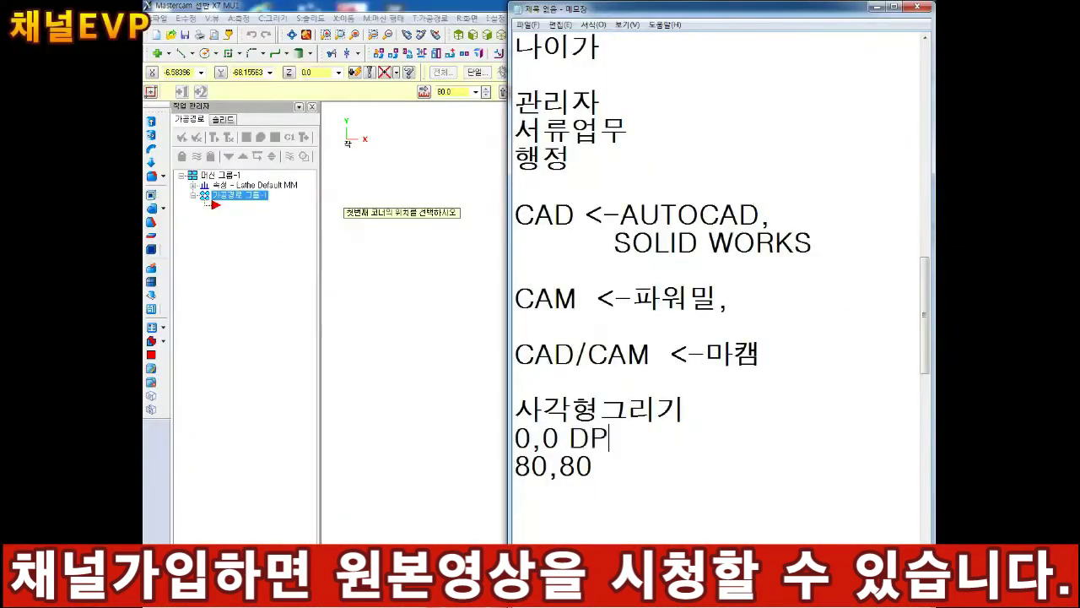
pyautogui.press('BackSpace')
pyautogui.press('BackSpace')
pyautogui.write('엔터')
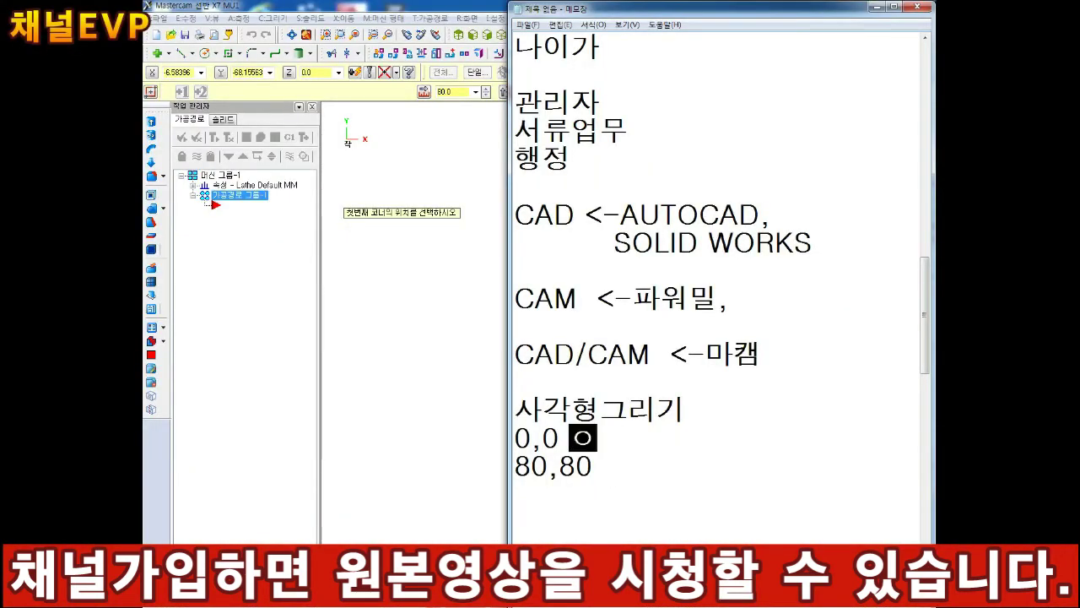
pyautogui.click(614, 476)
pyautogui.write('엔터')
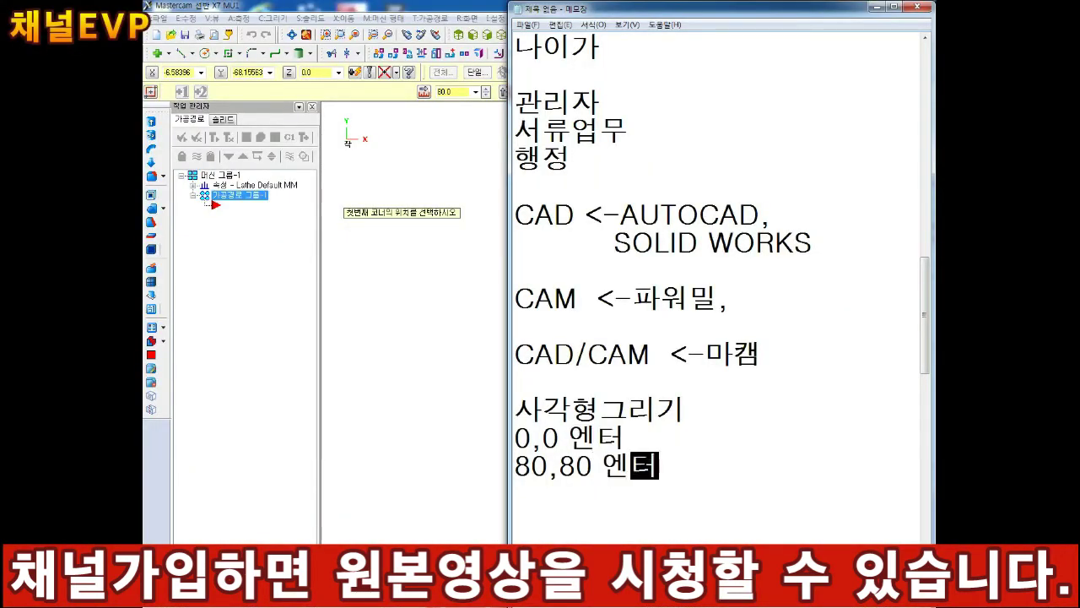
pyautogui.press('Return')
pyautogui.write('엔터')
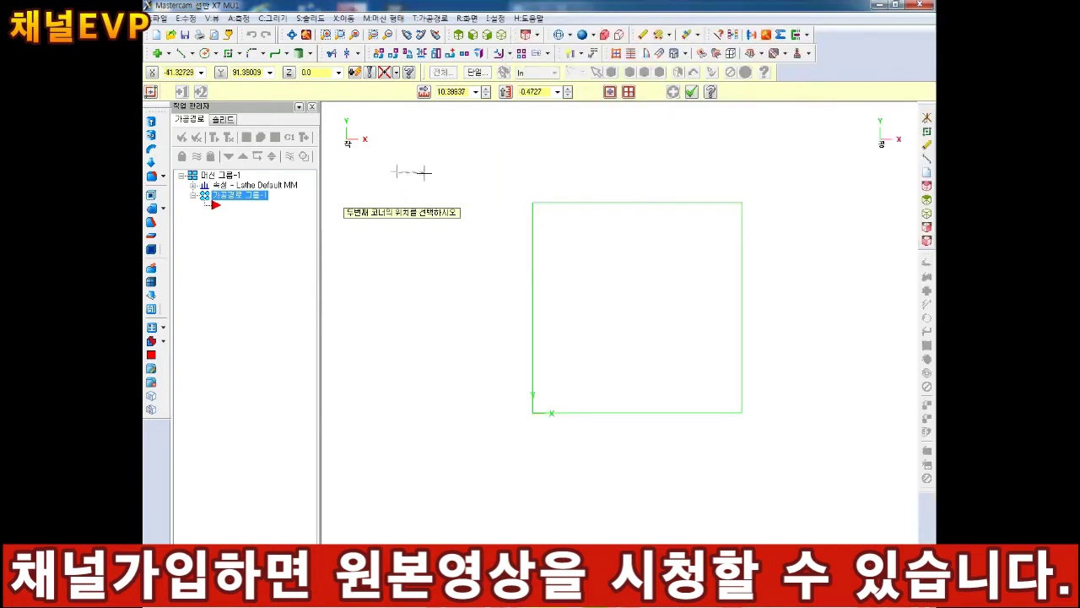
# Step: Return to Mastercam, leave the rectangle command and delete the square
pyautogui.press('Return')
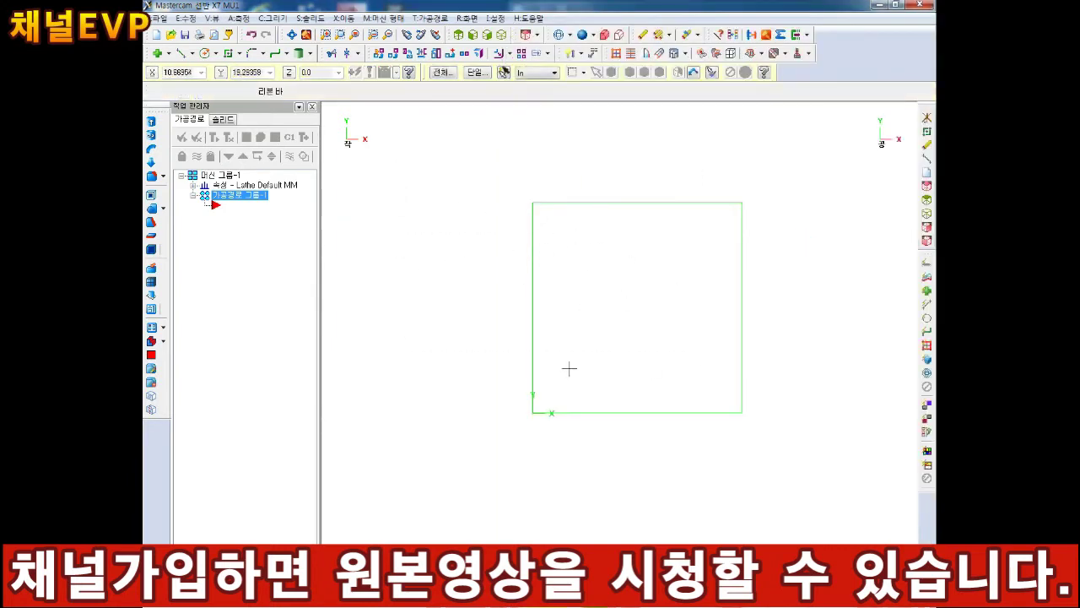
pyautogui.moveTo(772, 176); pyautogui.dragTo(492, 468)
pyautogui.press('Delete')
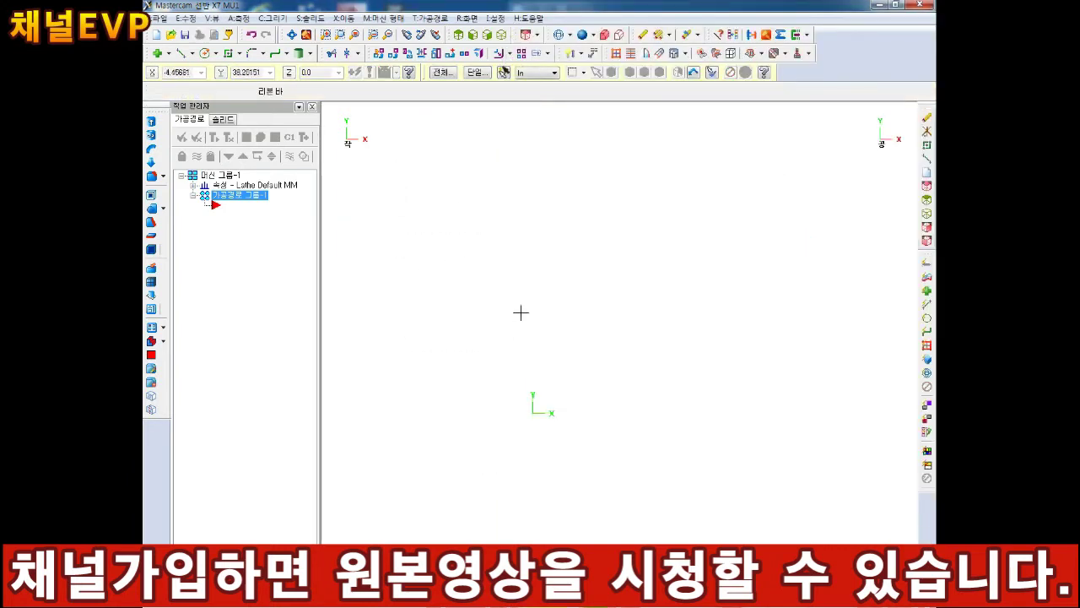
# Step: Start a rectangular shape and set its width and height to 80 mm
pyautogui.click(241, 54)
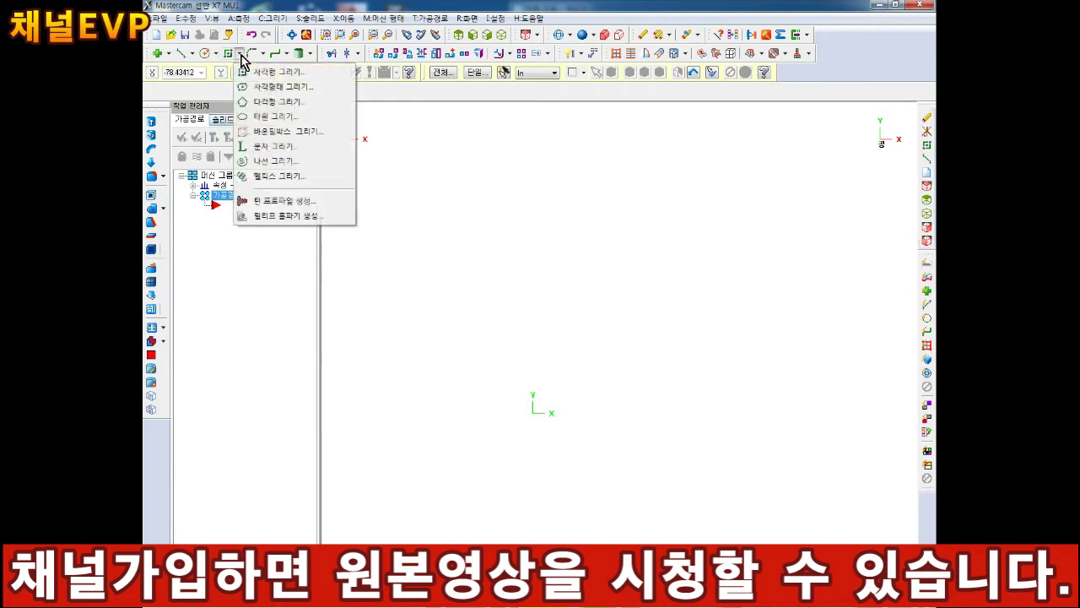
pyautogui.click(281, 88)
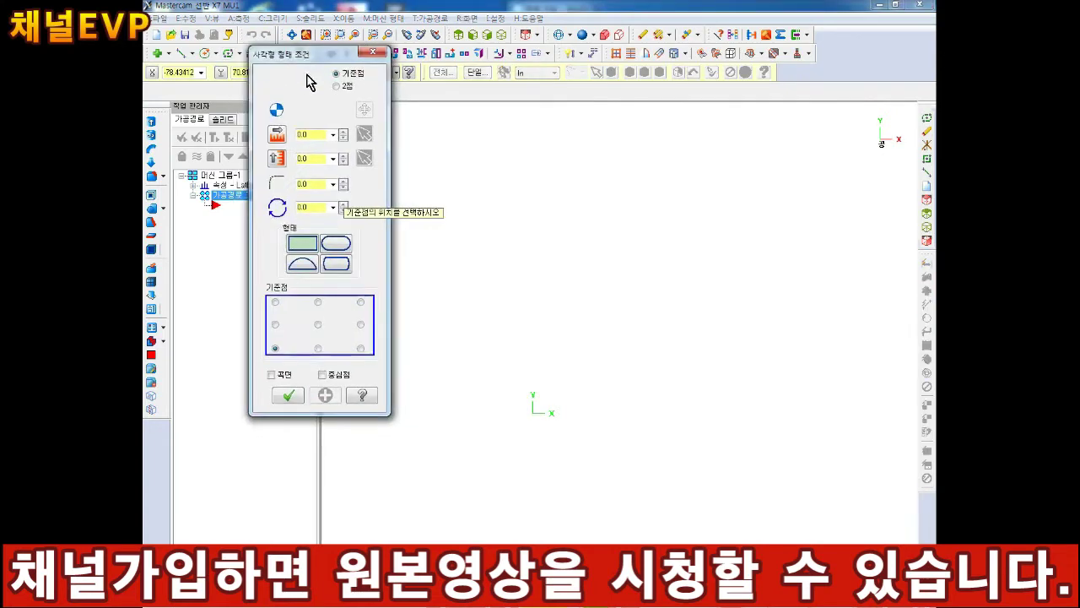
pyautogui.moveTo(314, 88); pyautogui.dragTo(276, 50)
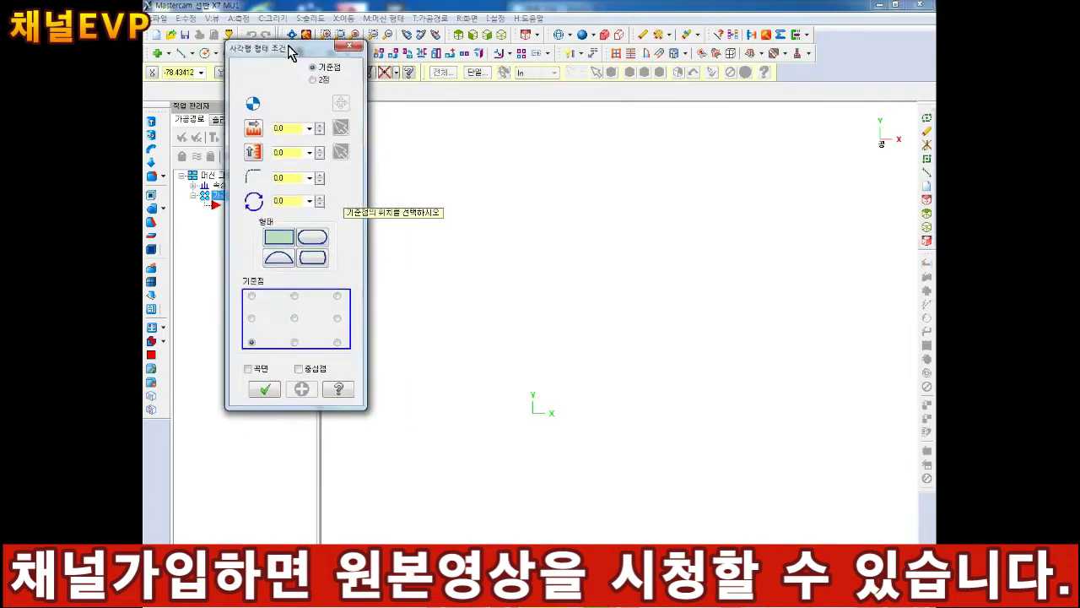
pyautogui.click(292, 129)
pyautogui.click(297, 152)
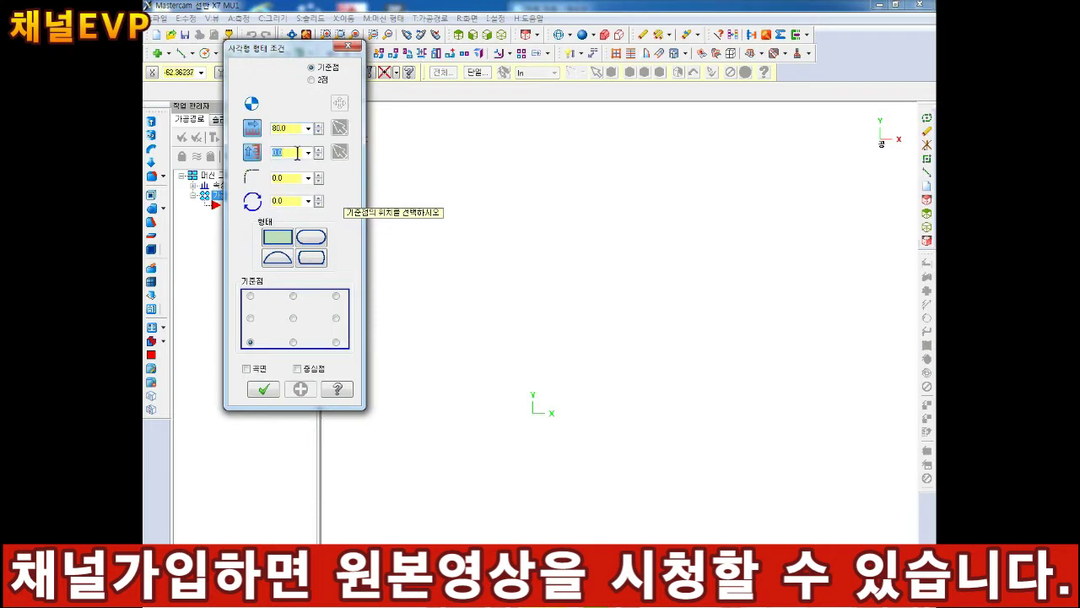
pyautogui.write('80')
pyautogui.press('Return')
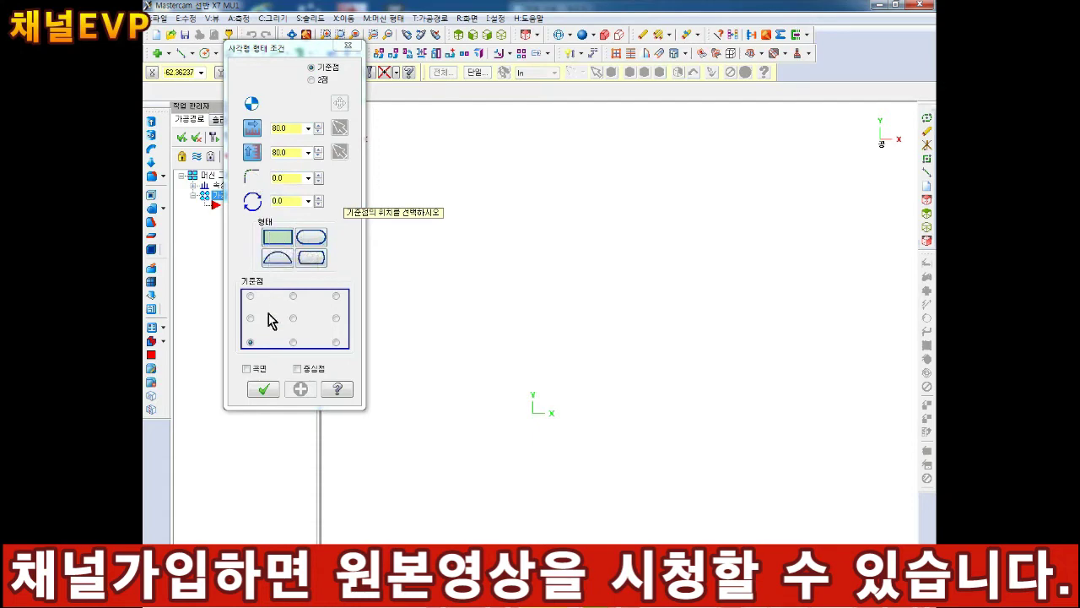
# Step: Switch to Paint, start a new picture without saving, and sketch a large black square with a small black circle beside it
pyautogui.click(529, 594)
pyautogui.click(160, 19)
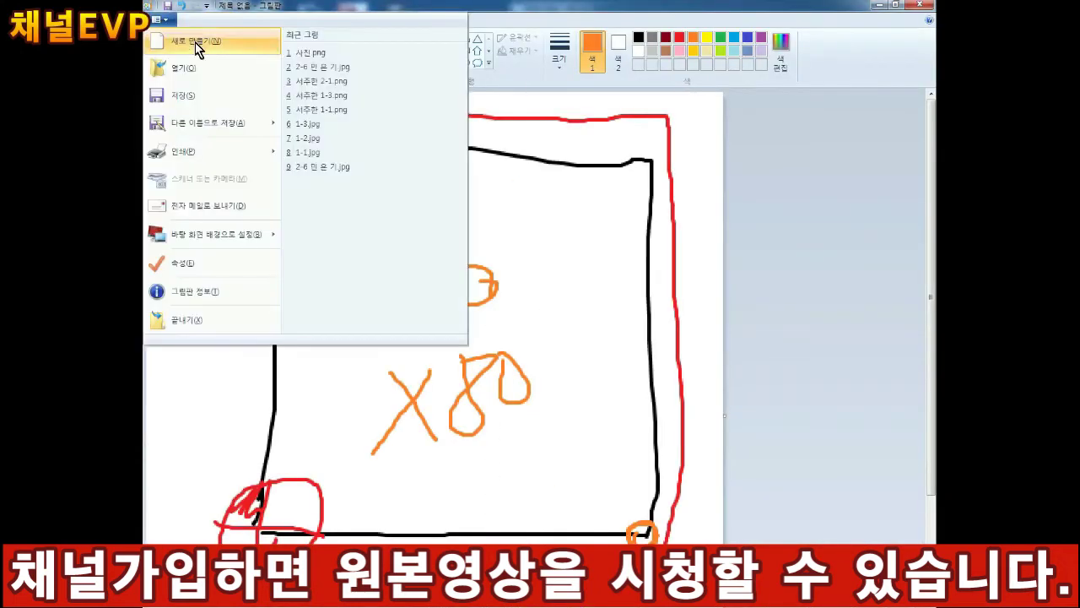
pyautogui.click(195, 42)
pyautogui.click(560, 312)
pyautogui.moveTo(355, 154)
pyautogui.mouseDown()
pyautogui.moveTo(353, 496)
pyautogui.moveTo(495, 159)
pyautogui.moveTo(700, 434)
pyautogui.moveTo(322, 500)
pyautogui.mouseUp()
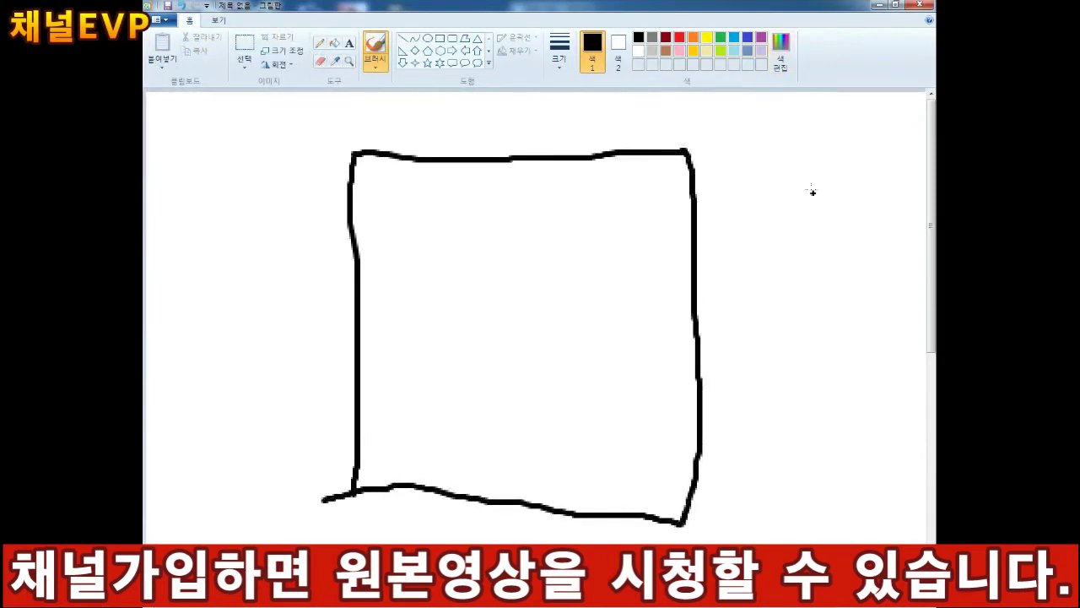
pyautogui.moveTo(810, 191); pyautogui.dragTo(808, 204)
# Step: Mark the sketched square's corners, edge midpoints and center with green circles, and draw a green upward arrow beside the square
pyautogui.click(679, 38)
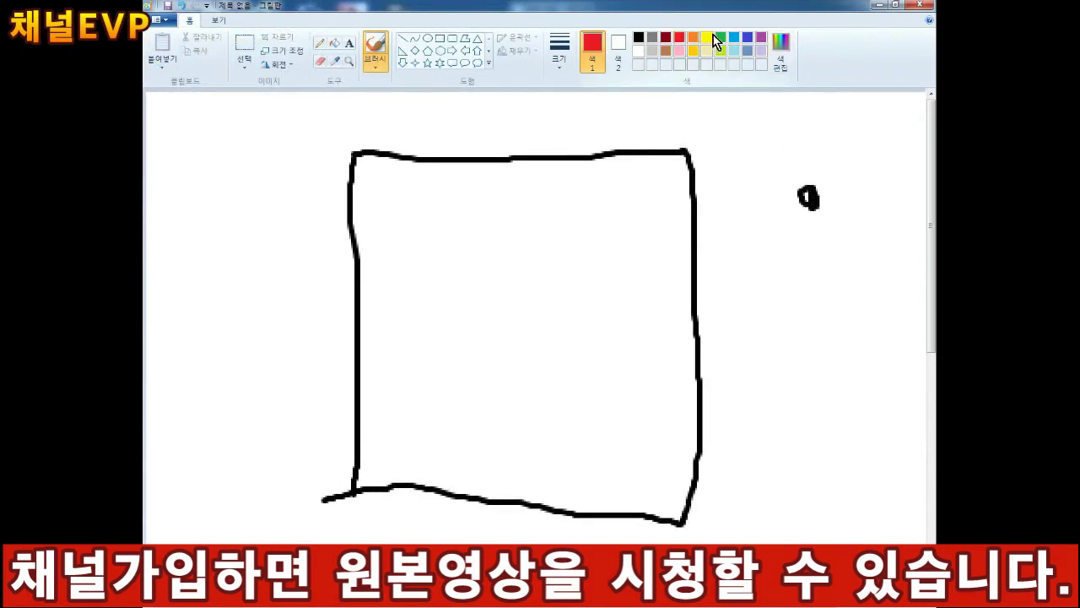
pyautogui.click(720, 38)
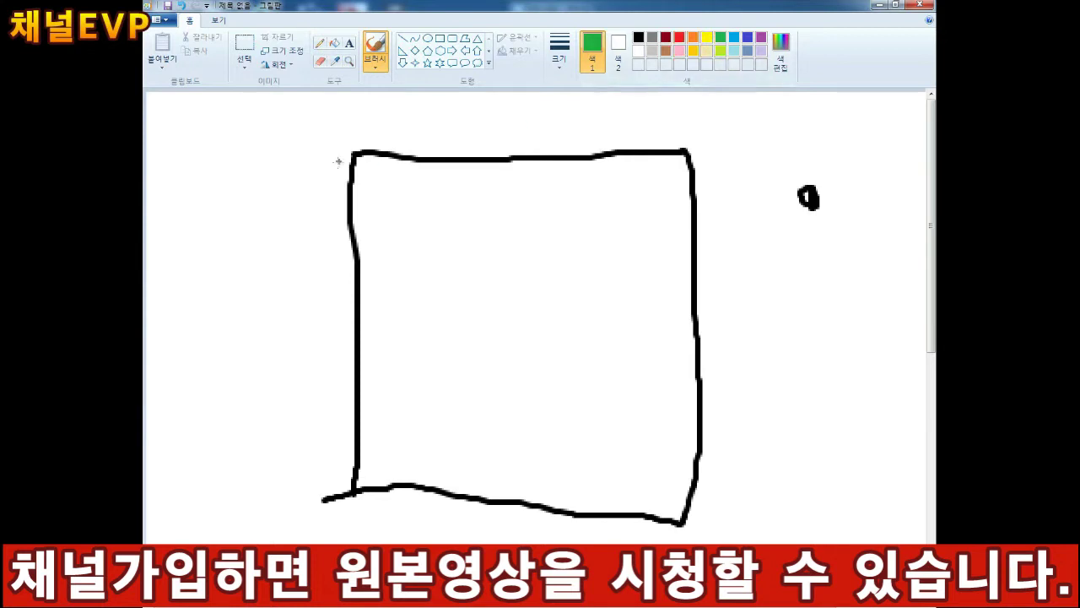
pyautogui.moveTo(339, 160); pyautogui.dragTo(357, 157)
pyautogui.moveTo(693, 166); pyautogui.dragTo(690, 160)
pyautogui.moveTo(691, 512)
pyautogui.mouseDown()
pyautogui.moveTo(675, 530)
pyautogui.moveTo(689, 511)
pyautogui.mouseUp()
pyautogui.moveTo(375, 483); pyautogui.dragTo(372, 489)
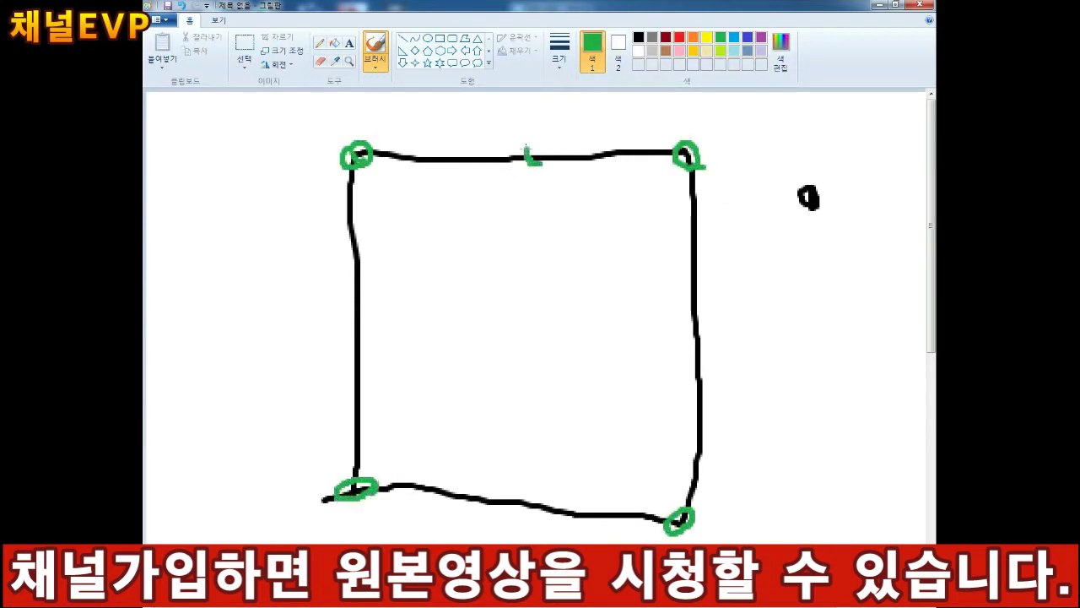
pyautogui.moveTo(527, 148); pyautogui.dragTo(532, 169)
pyautogui.moveTo(367, 297); pyautogui.dragTo(376, 317)
pyautogui.moveTo(517, 515); pyautogui.dragTo(523, 484)
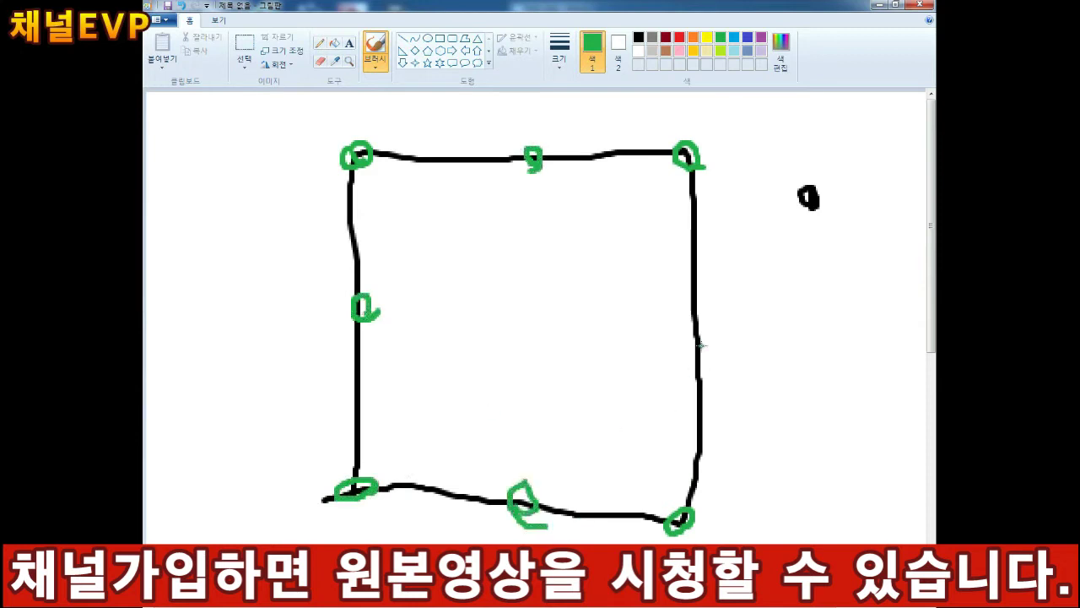
pyautogui.moveTo(707, 328); pyautogui.dragTo(704, 297)
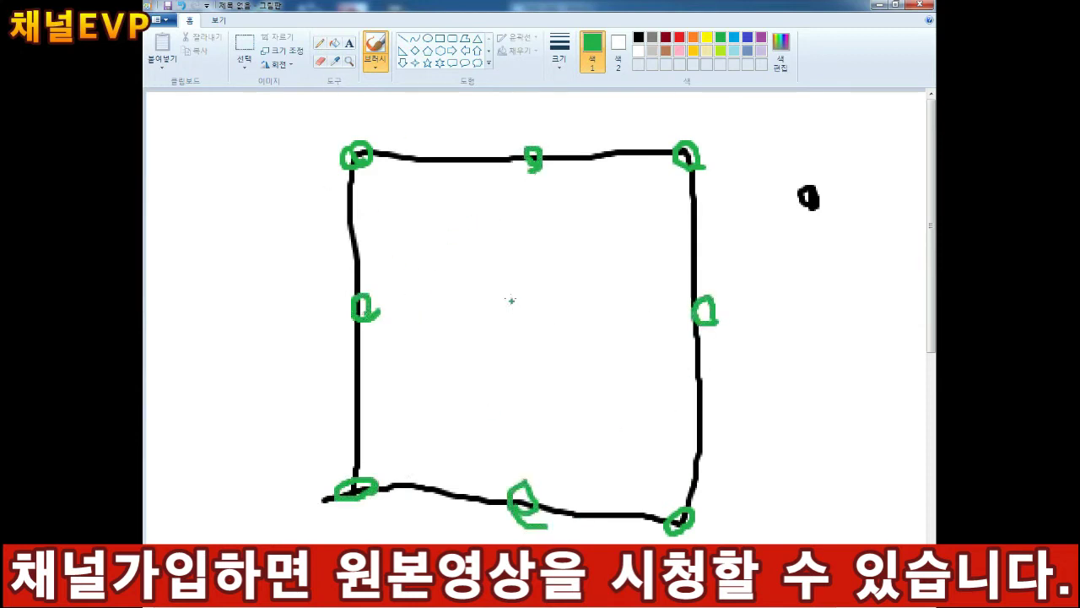
pyautogui.moveTo(806, 257); pyautogui.dragTo(786, 413)
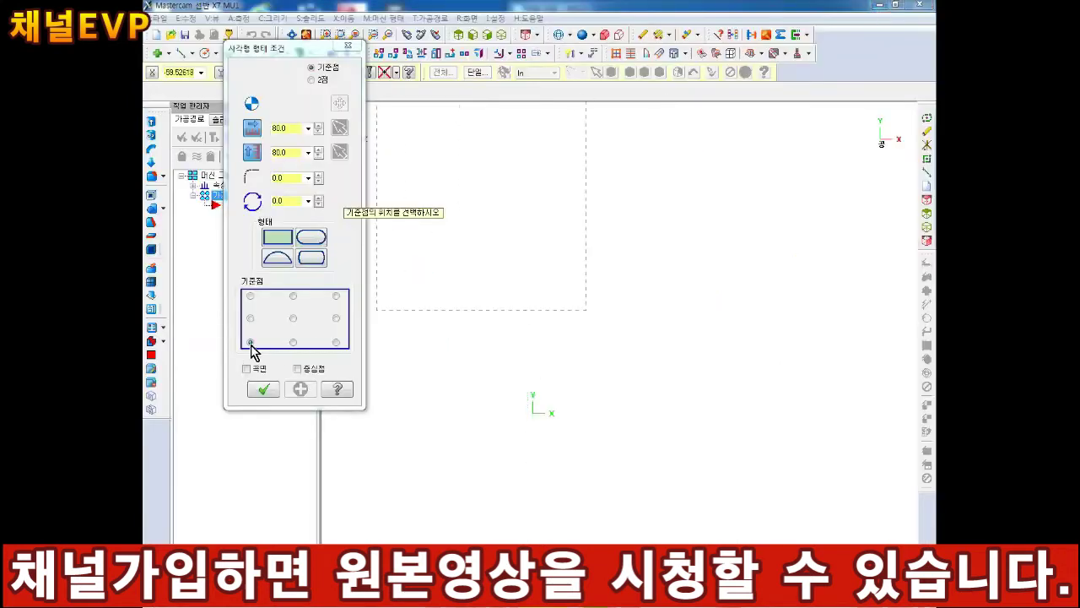
# Step: Choose the lower-left base point in Mastercam's rectangular shape settings, and circle the matching corner of the Paint sketch in red
pyautogui.click(250, 342)
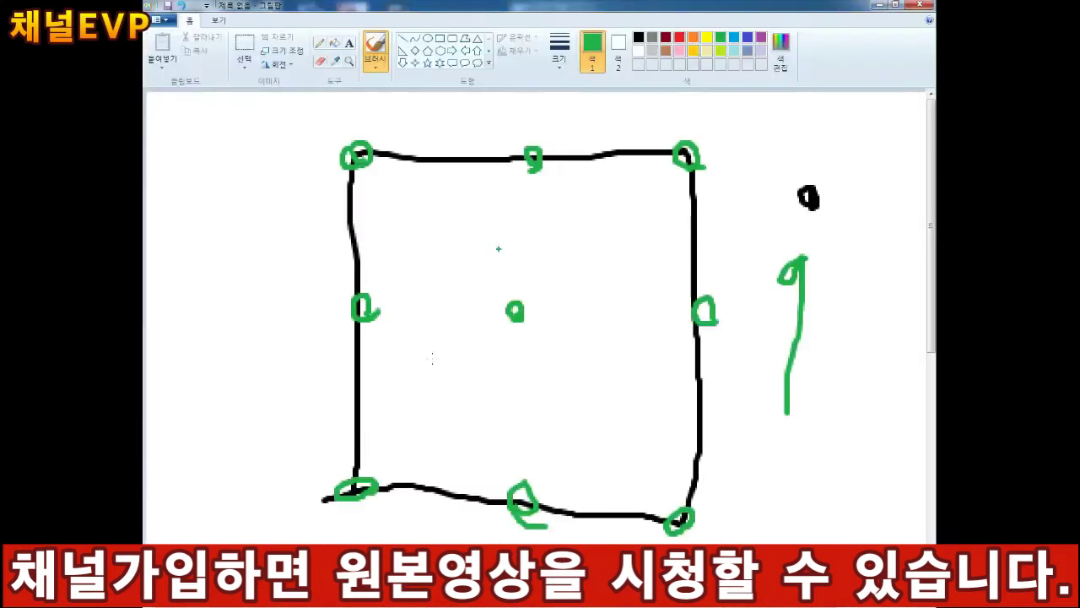
pyautogui.click(679, 36)
pyautogui.moveTo(373, 483)
pyautogui.mouseDown()
pyautogui.moveTo(352, 511)
pyautogui.moveTo(375, 488)
pyautogui.mouseUp()
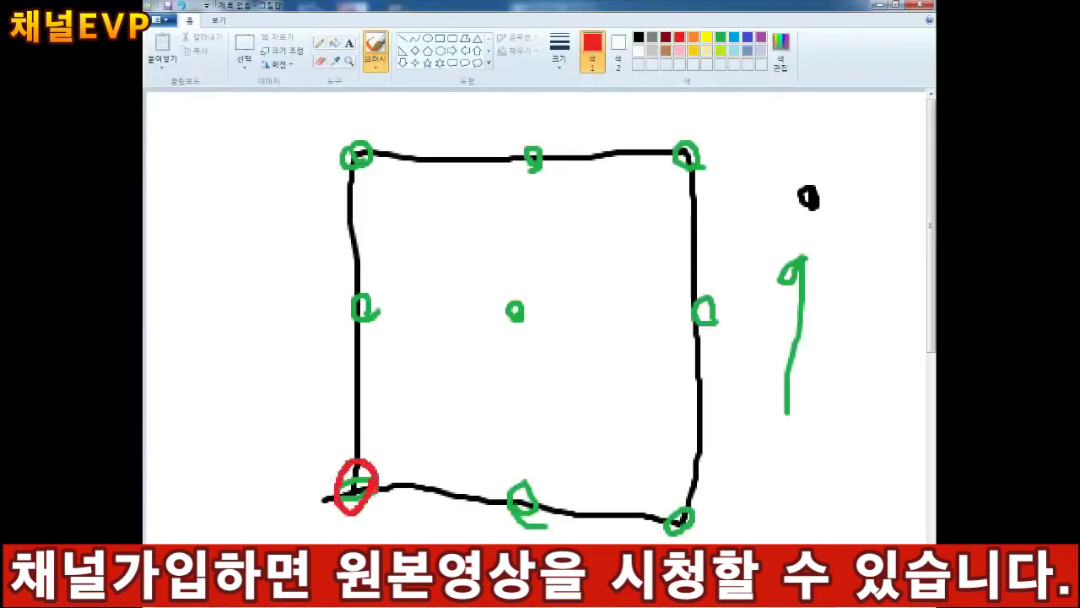
# Step: Draw a red arrow to the circled corner and handwrite the label "X0.Y0" above it
pyautogui.moveTo(281, 317); pyautogui.dragTo(312, 483)
pyautogui.moveTo(233, 251); pyautogui.dragTo(192, 320)
pyautogui.moveTo(194, 261); pyautogui.dragTo(226, 313)
pyautogui.moveTo(251, 252); pyautogui.dragTo(253, 286)
pyautogui.moveTo(263, 253); pyautogui.dragTo(275, 280)
pyautogui.click(297, 283)
pyautogui.moveTo(307, 231); pyautogui.dragTo(335, 268)
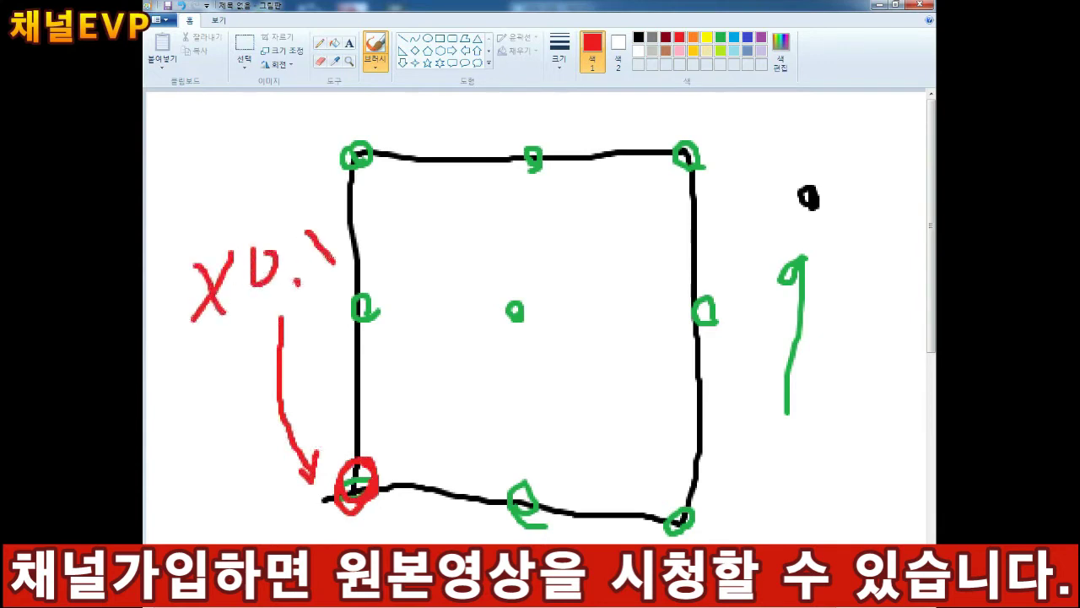
pyautogui.moveTo(341, 225); pyautogui.dragTo(327, 319)
pyautogui.moveTo(362, 224); pyautogui.dragTo(371, 265)
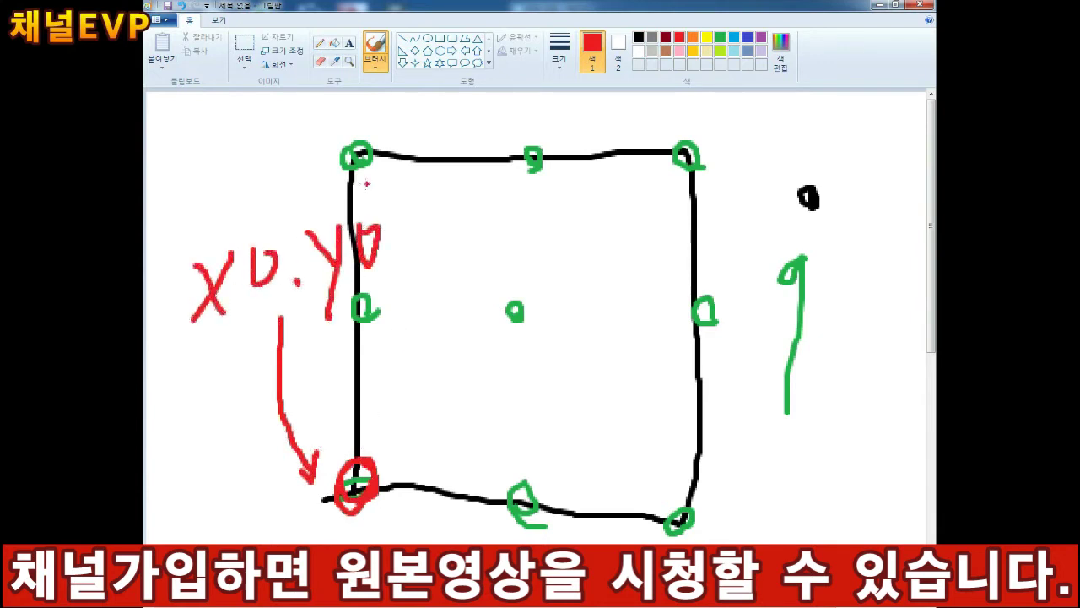
# Step: Return to Mastercam and cancel the rectangular shape settings
pyautogui.click(879, 5)
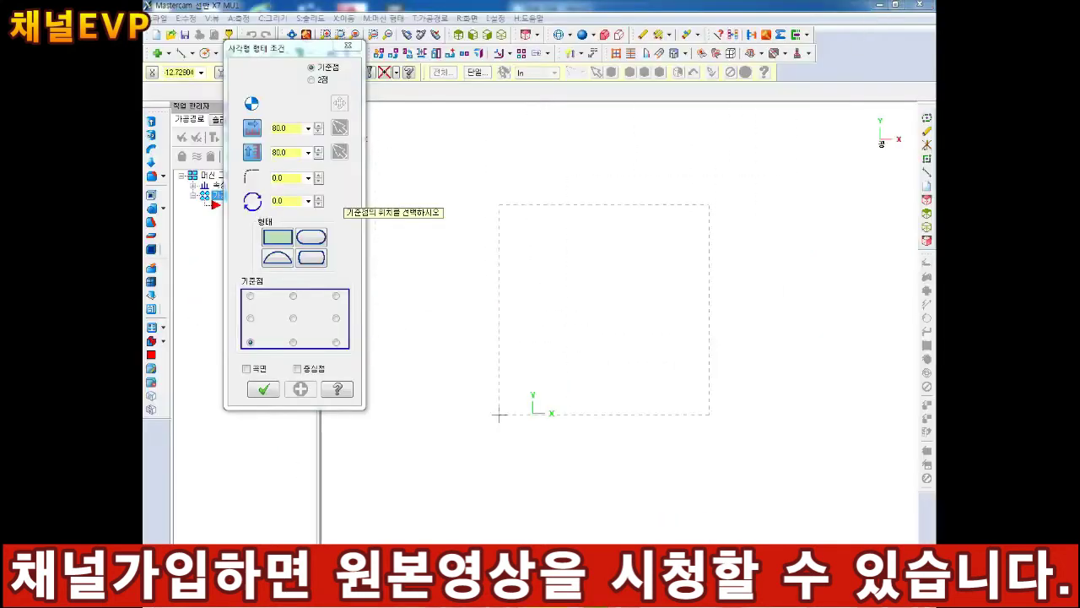
pyautogui.press('Escape')
pyautogui.click(263, 54)
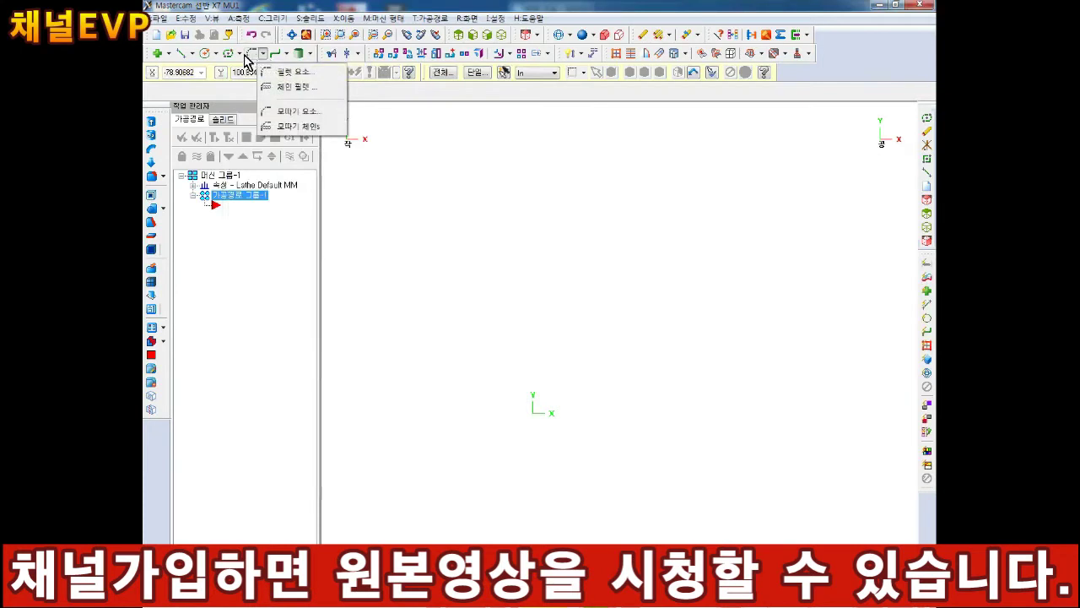
# Step: Draw an 80 by 80 mm rectangular shape with its lower-left base point at the origin
pyautogui.click(240, 54)
pyautogui.click(279, 81)
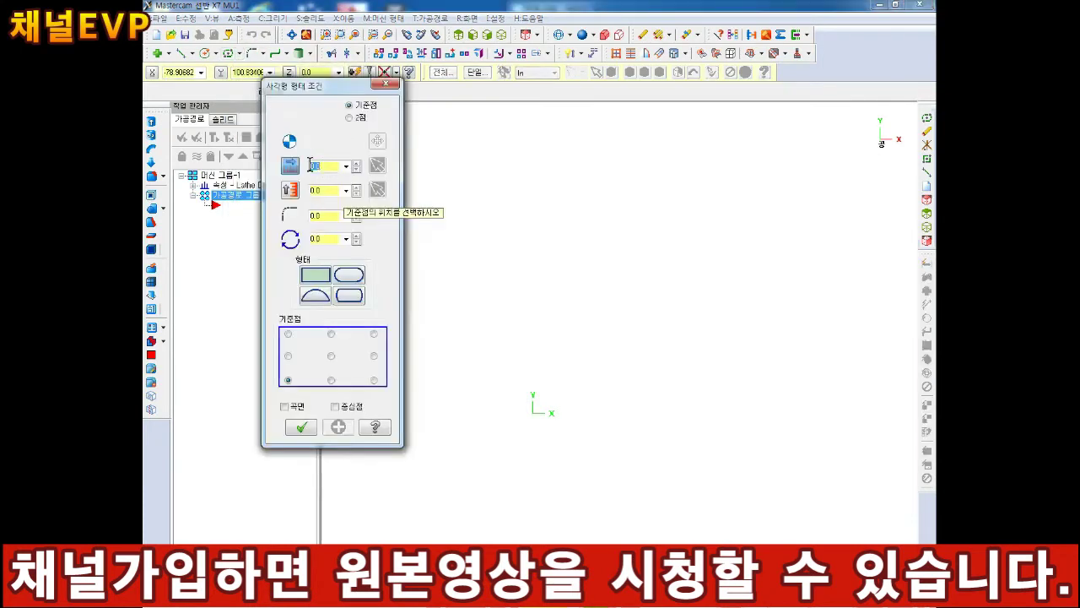
pyautogui.write('80')
pyautogui.press('Tab')
pyautogui.write('80')
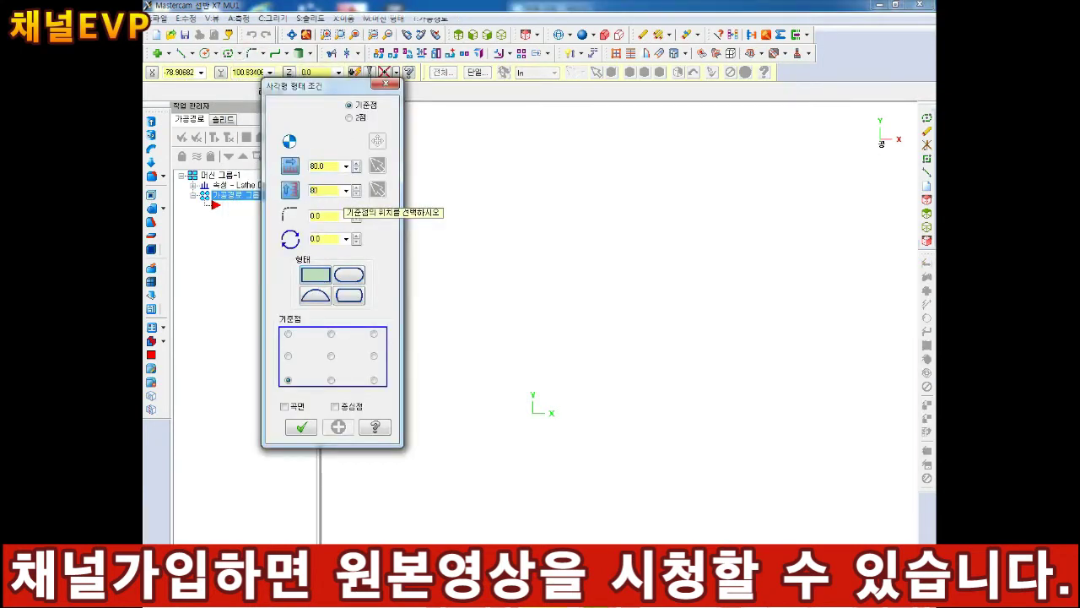
pyautogui.press('Return')
pyautogui.press('space')
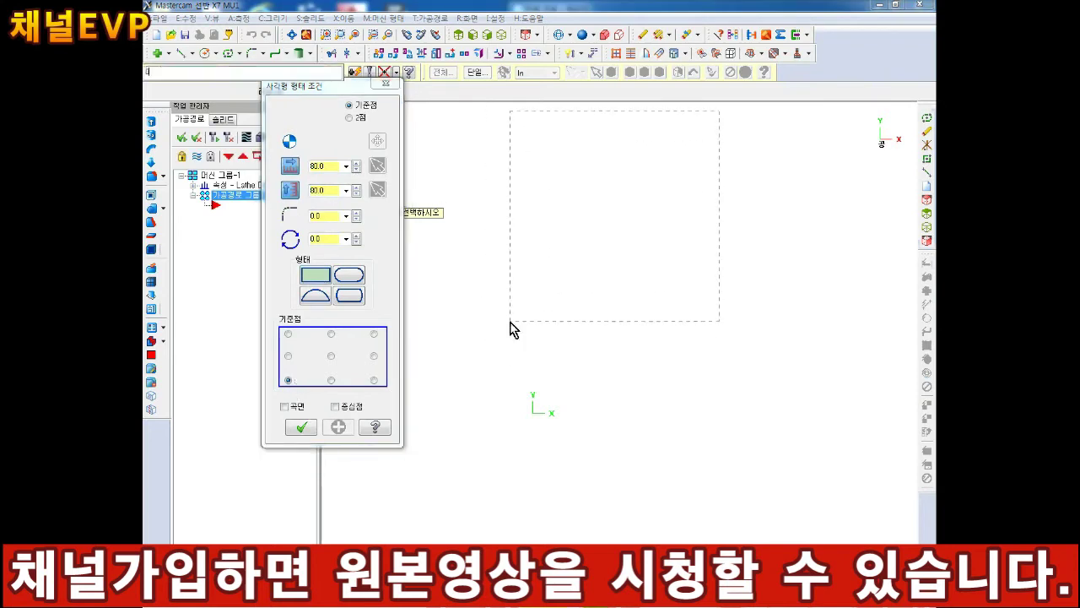
pyautogui.write('0')
pyautogui.press('Return')
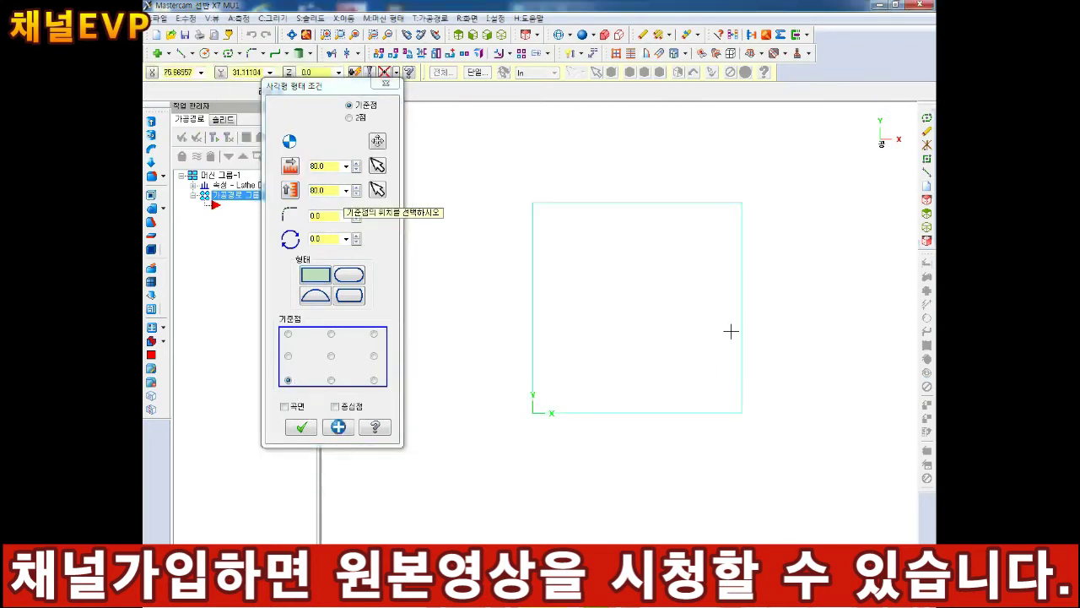
pyautogui.click(305, 429)
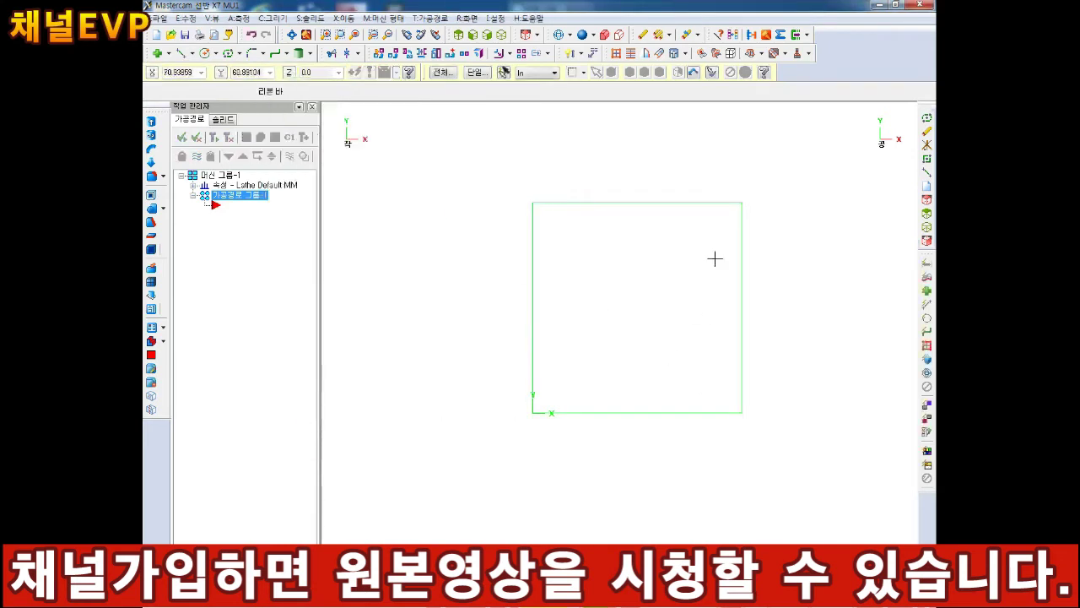
# Step: Delete the square drawn with the rectangular shape command
pyautogui.scroll(2, 603, 295)
pyautogui.scroll(-2, 602, 309)
pyautogui.moveTo(830, 166); pyautogui.dragTo(458, 528)
pyautogui.press('Delete')
# Step: Redraw the 80 by 80 mm square from the origin with the rectangular shape command
pyautogui.click(241, 53)
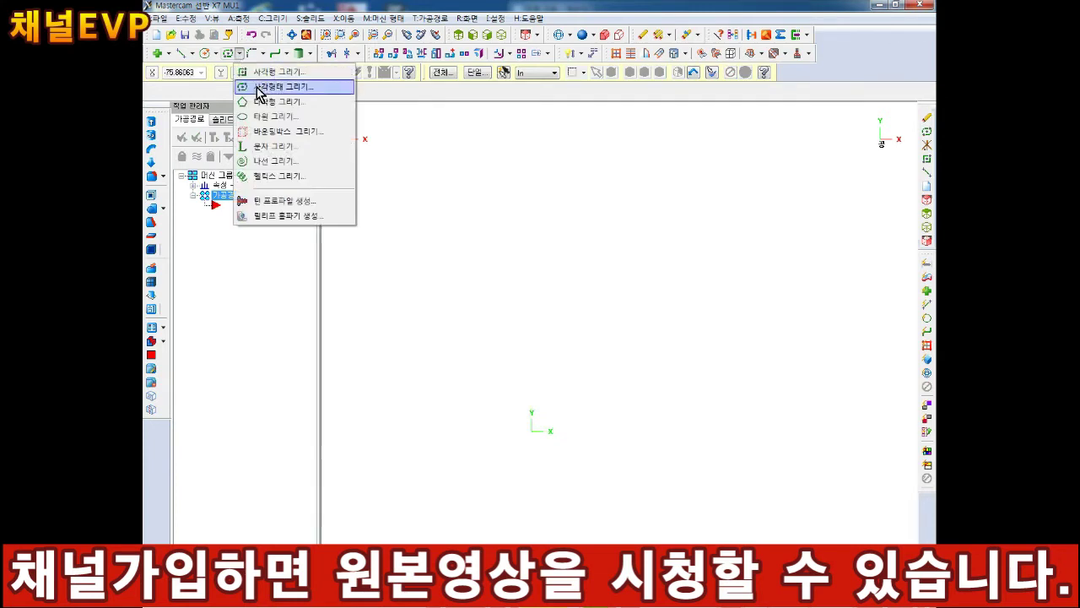
pyautogui.click(258, 88)
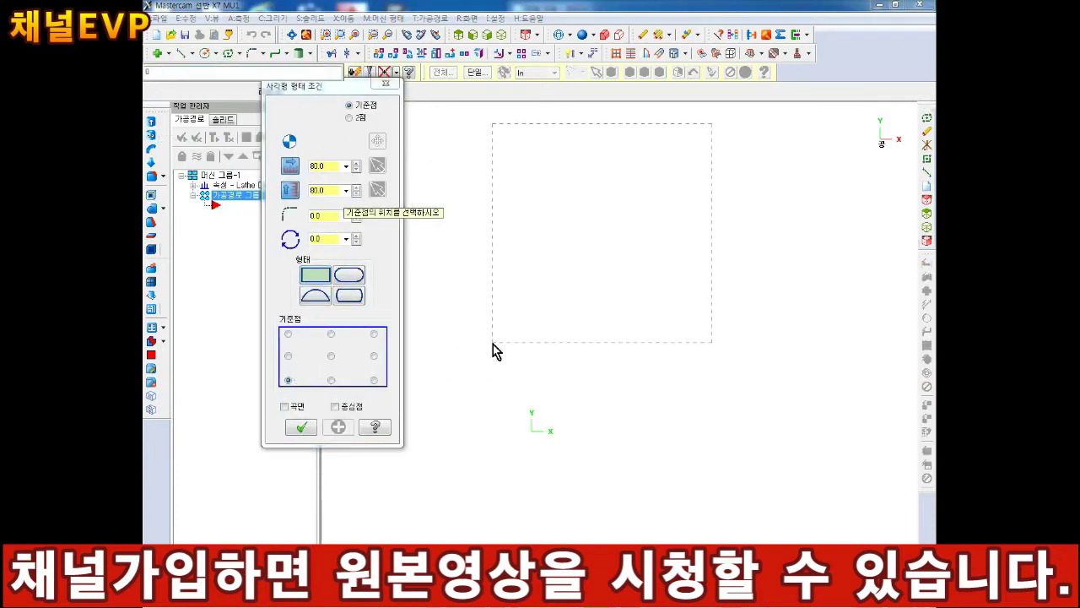
pyautogui.press('o')
pyautogui.click(300, 427)
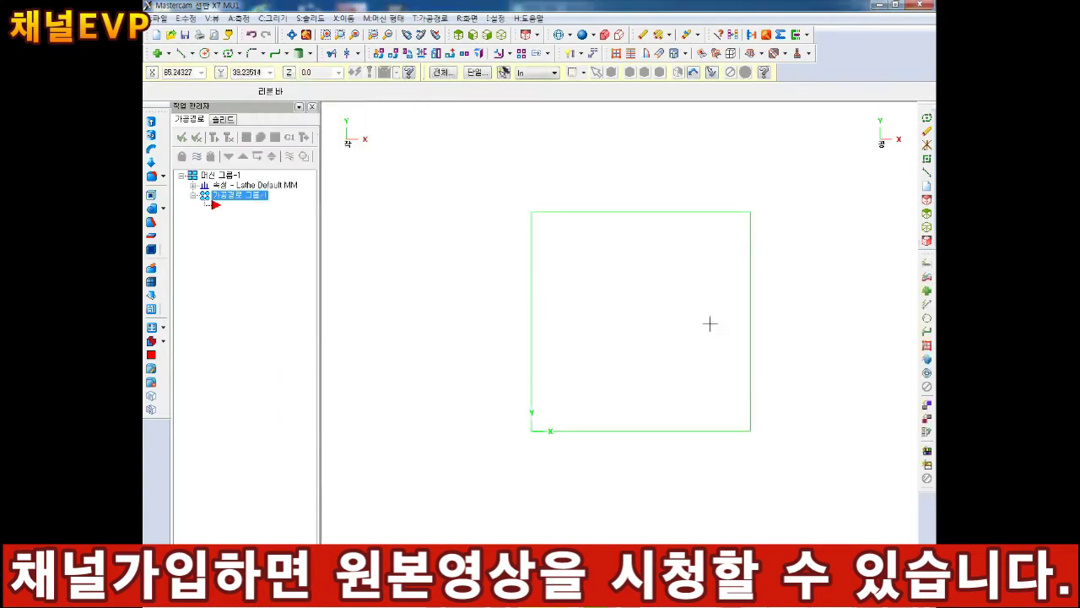
pyautogui.scroll(2, 709, 325)
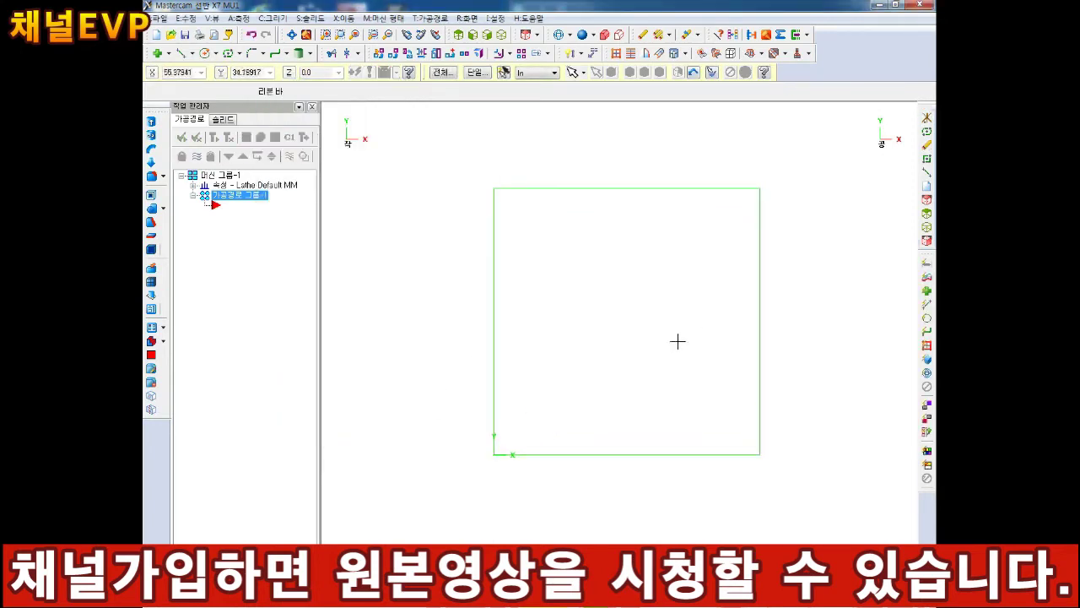
# Step: Place another 80 by 80 mm rectangular shape with its lower-left base point at the origin
pyautogui.scroll(-4, 658, 346)
pyautogui.scroll(3, 604, 410)
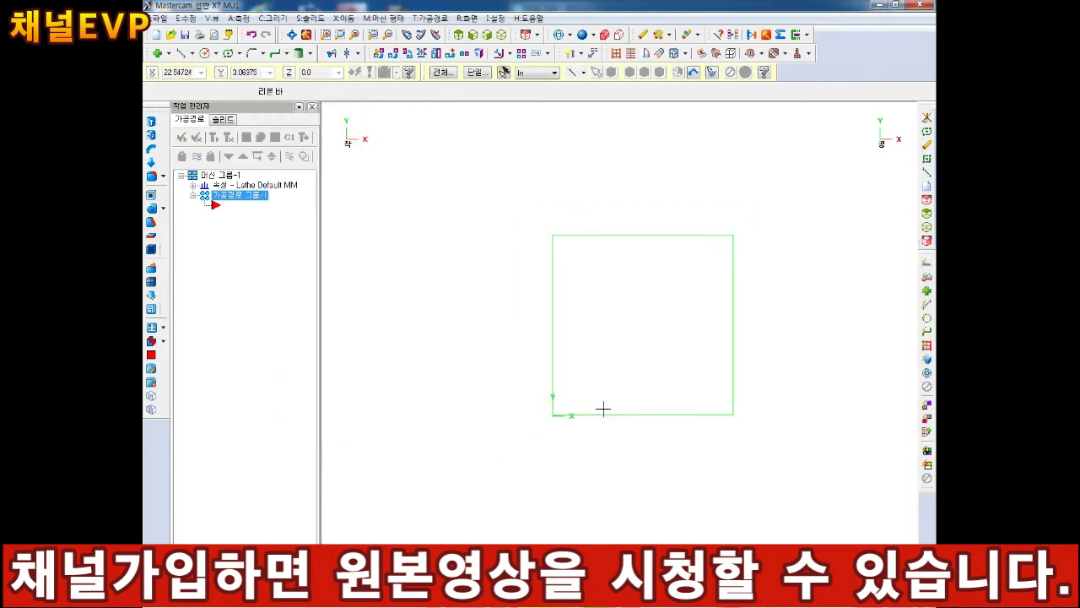
pyautogui.click(237, 54)
pyautogui.click(270, 89)
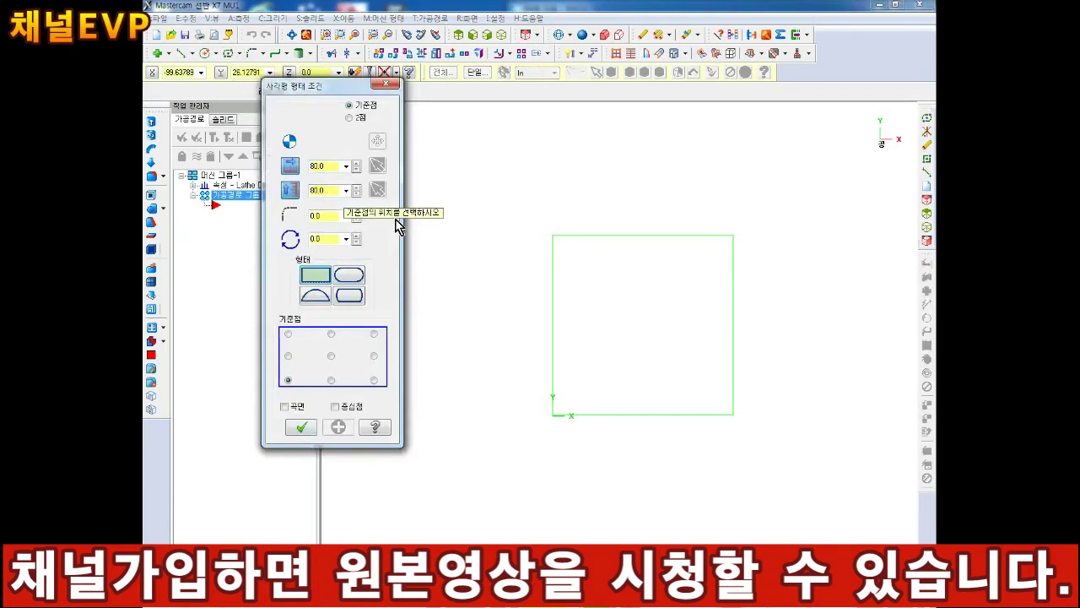
pyautogui.write('0')
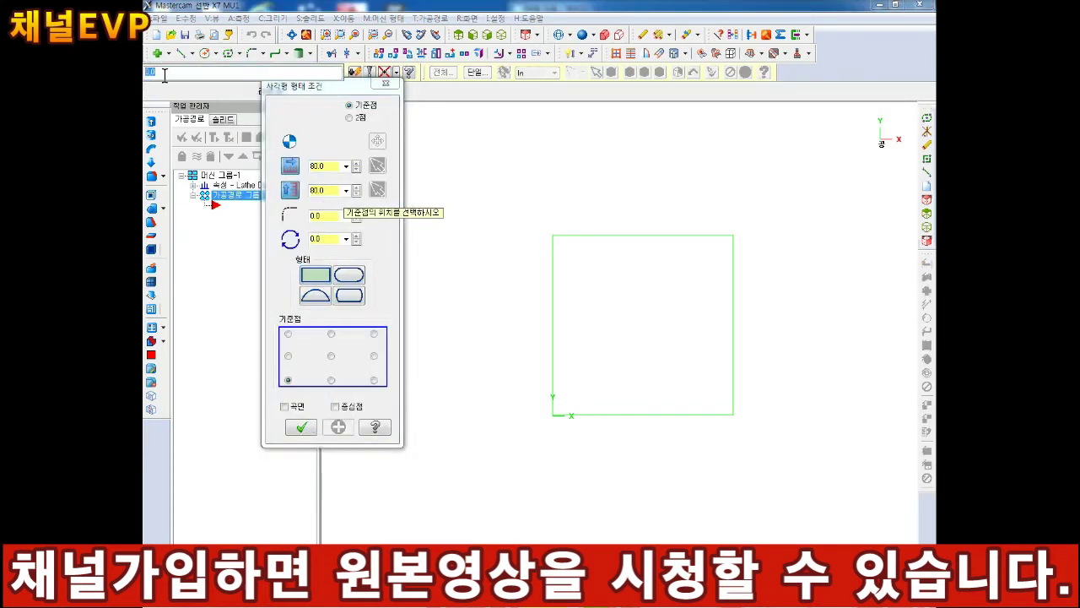
pyautogui.click(302, 428)
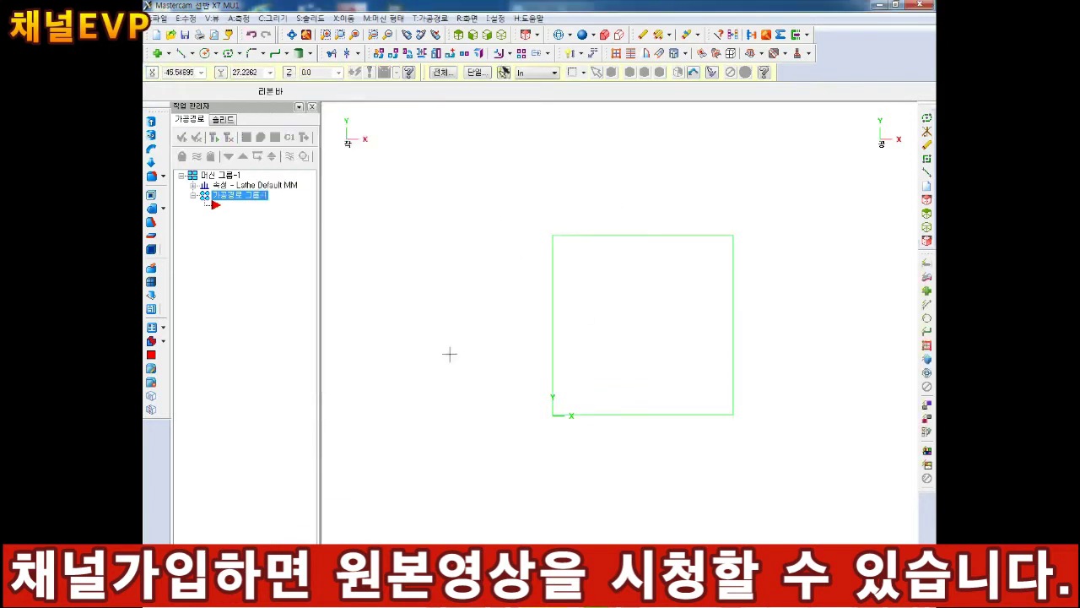
# Step: Set up a rectangular shape with a width and height of 80 mm
pyautogui.click(237, 54)
pyautogui.click(270, 77)
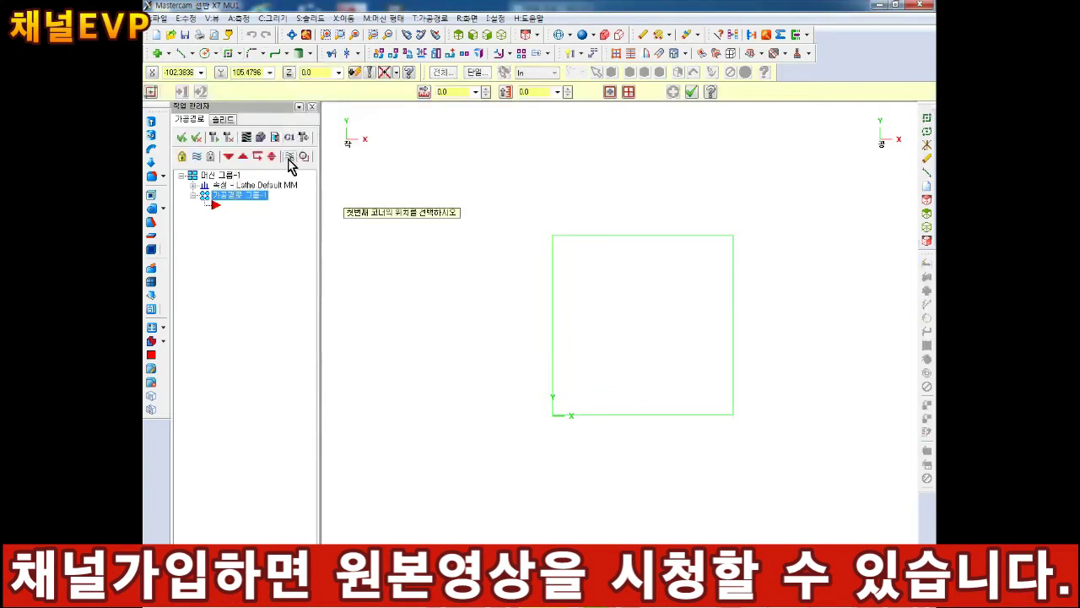
pyautogui.click(237, 54)
pyautogui.click(270, 93)
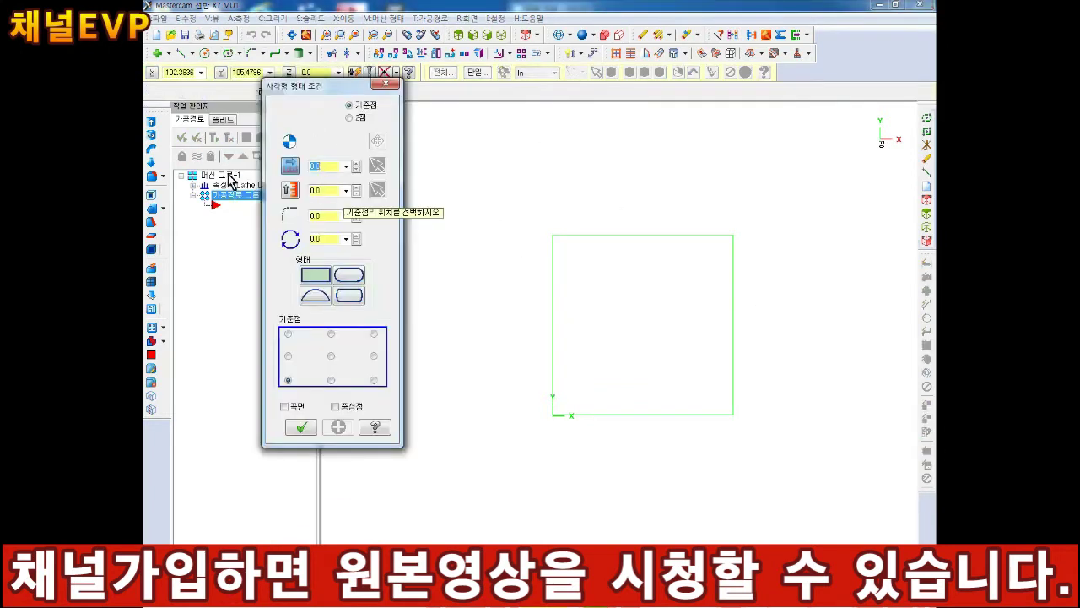
pyautogui.write('80')
pyautogui.press('Tab')
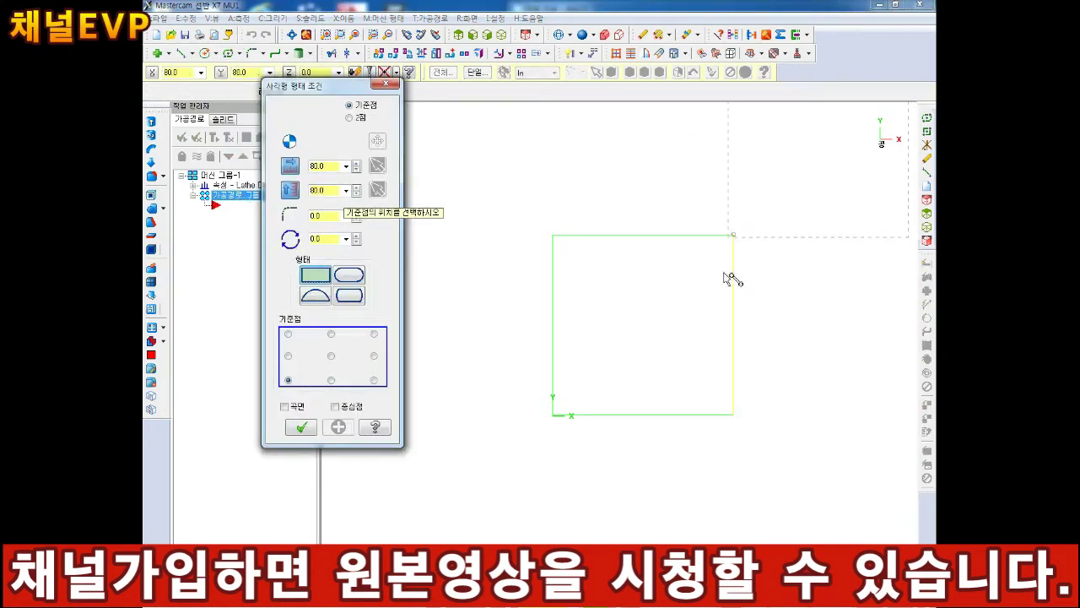
pyautogui.click(330, 167)
pyautogui.click(332, 192)
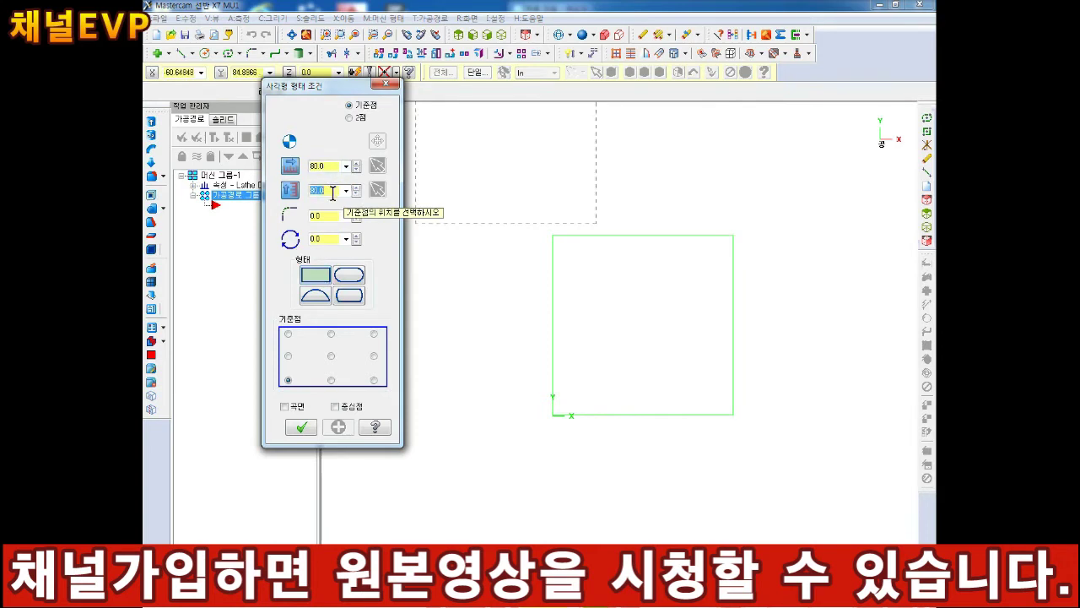
# Step: Choose the upper-right corner as the base point and place the 80 mm square at the origin
pyautogui.click(374, 334)
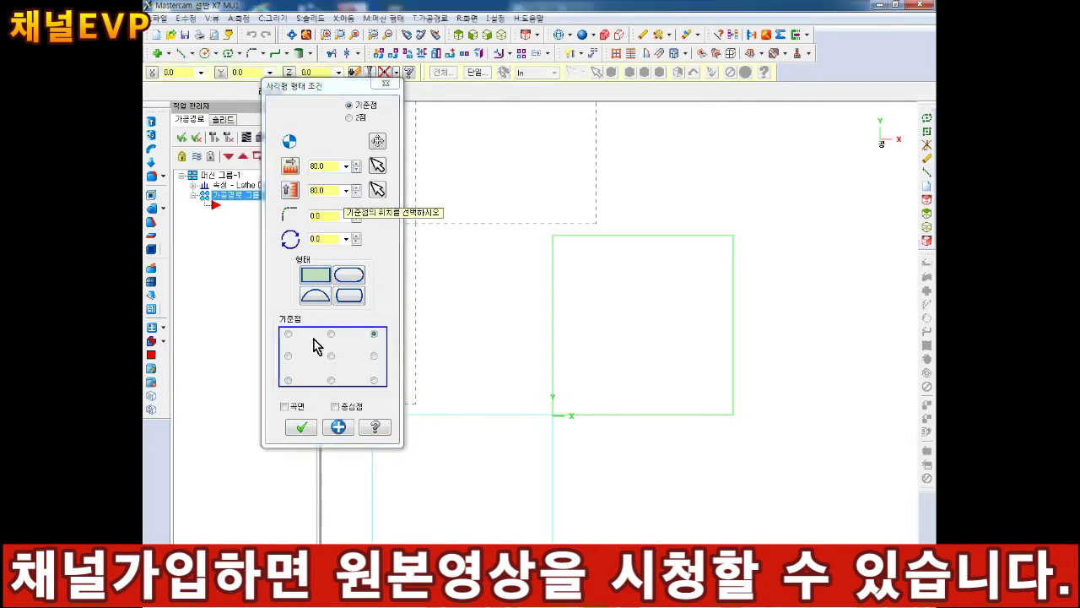
pyautogui.scroll(-4, 512, 451)
pyautogui.scroll(5, 478, 520)
pyautogui.press('Up')
pyautogui.press('Right')
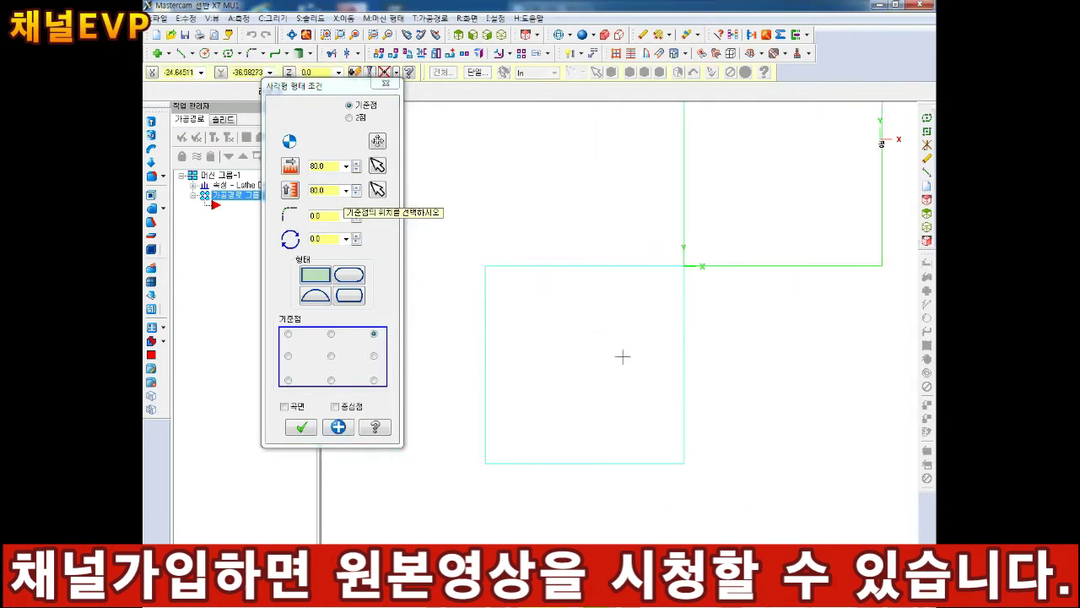
pyautogui.click(301, 428)
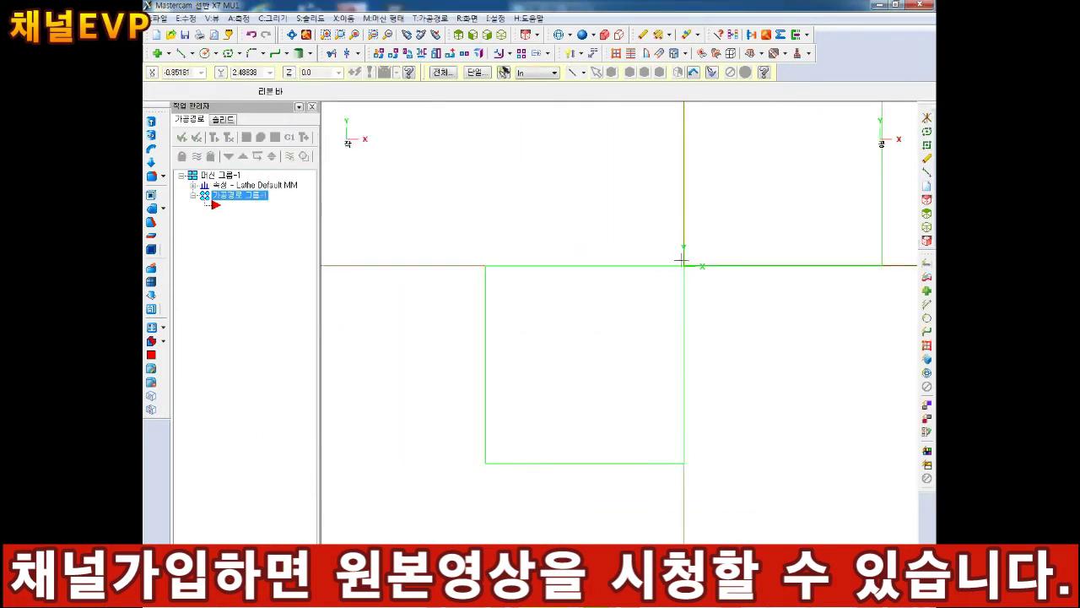
# Step: Delete both squares that meet at the origin
pyautogui.scroll(-5, 684, 263)
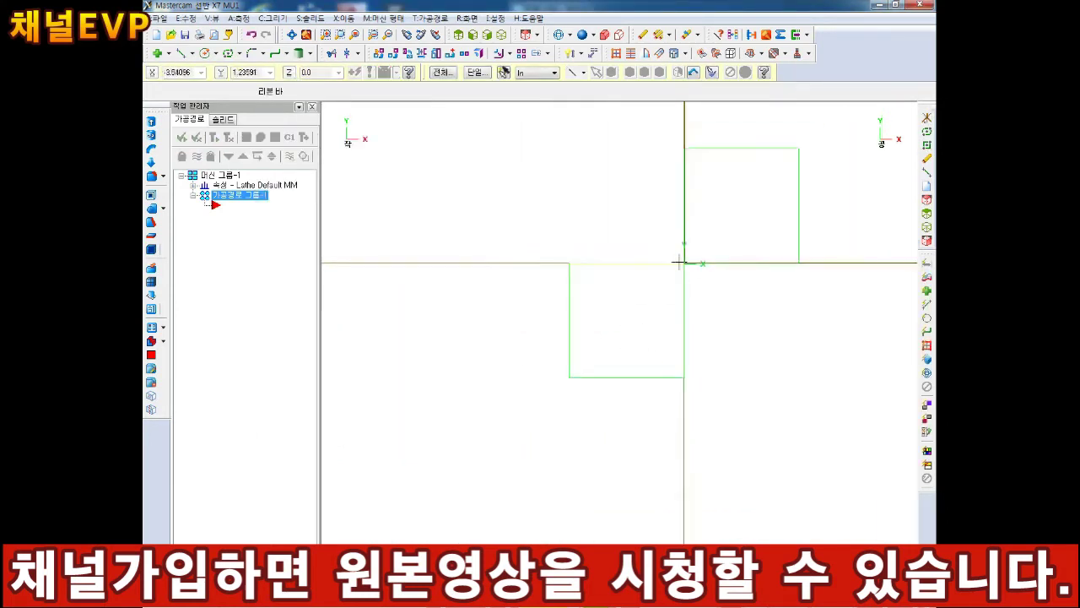
pyautogui.scroll(5, 698, 249)
pyautogui.moveTo(769, 184); pyautogui.dragTo(427, 516)
pyautogui.press('Delete')
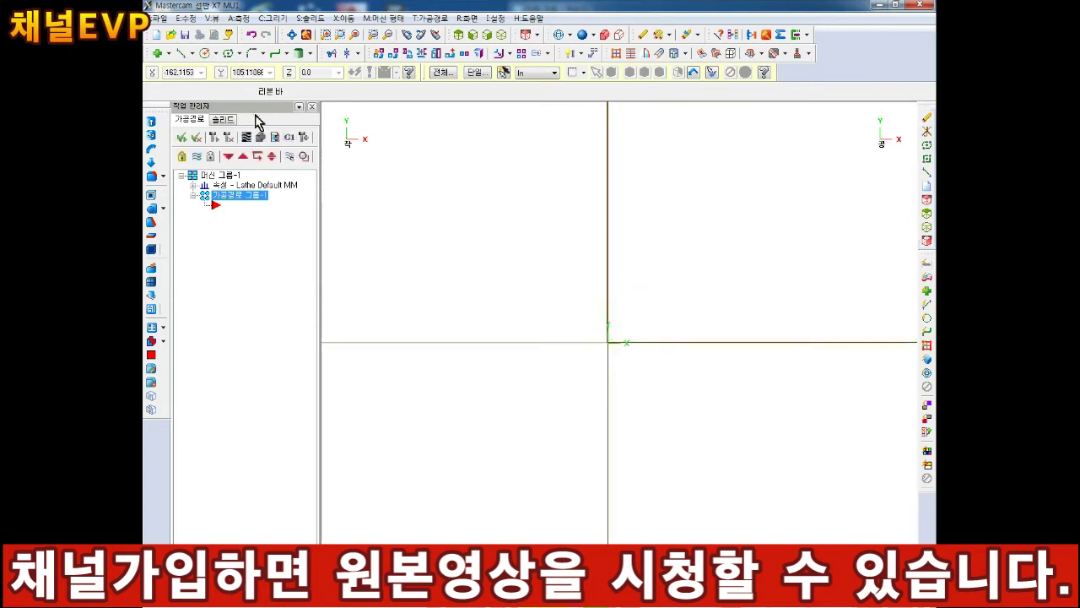
# Step: Draw an 80 by 80 mm rectangular shape with its centre base point at the origin
pyautogui.click(242, 53)
pyautogui.click(269, 90)
pyautogui.write('80')
pyautogui.press('Tab')
pyautogui.write('8')
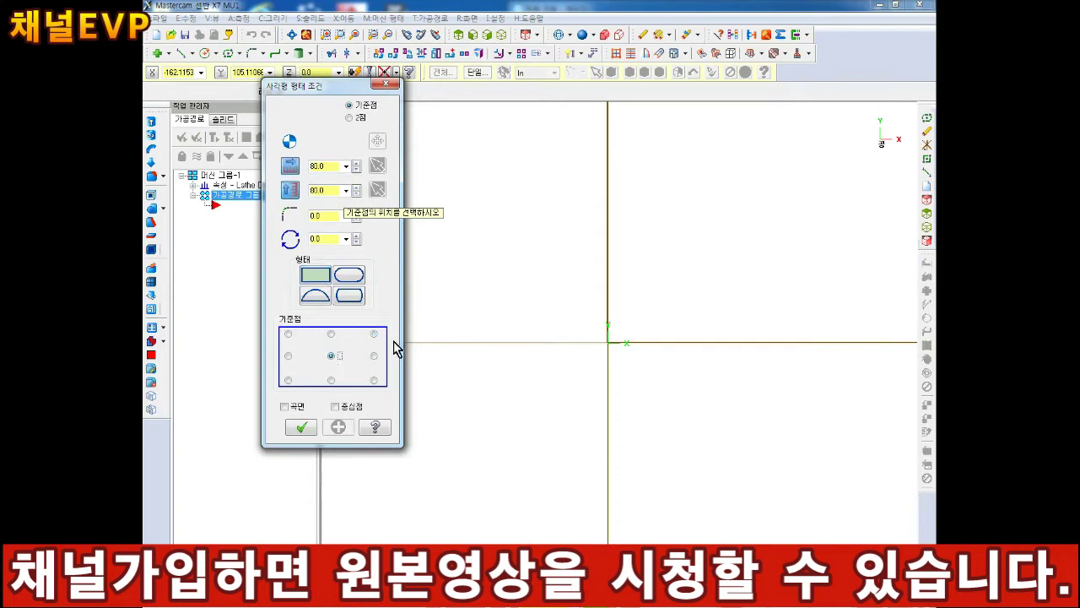
pyautogui.write('0')
pyautogui.press('Return')
pyautogui.click(305, 428)
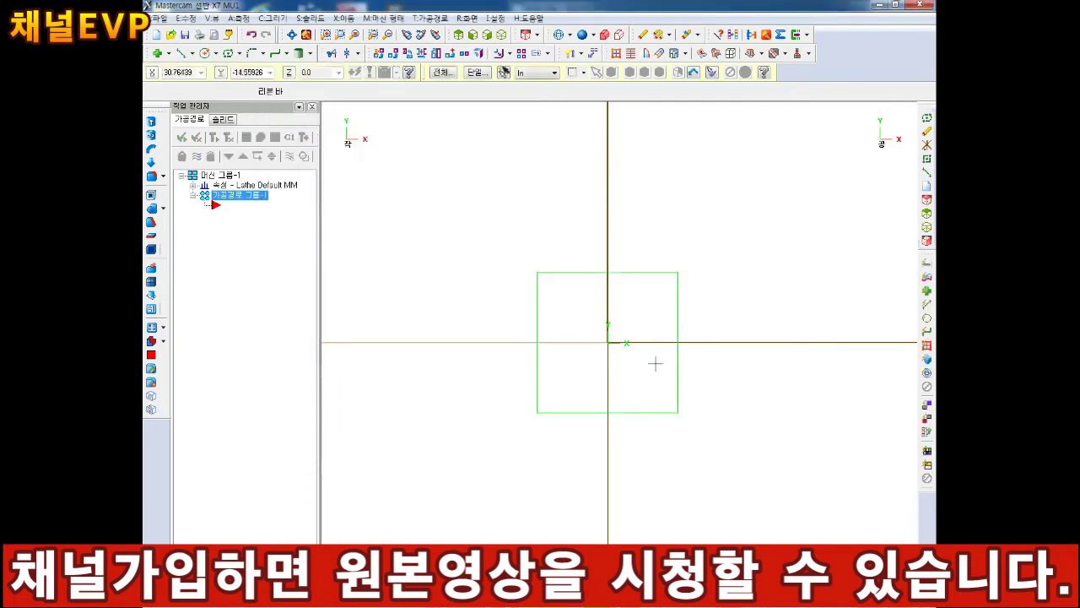
pyautogui.scroll(7, 621, 329)
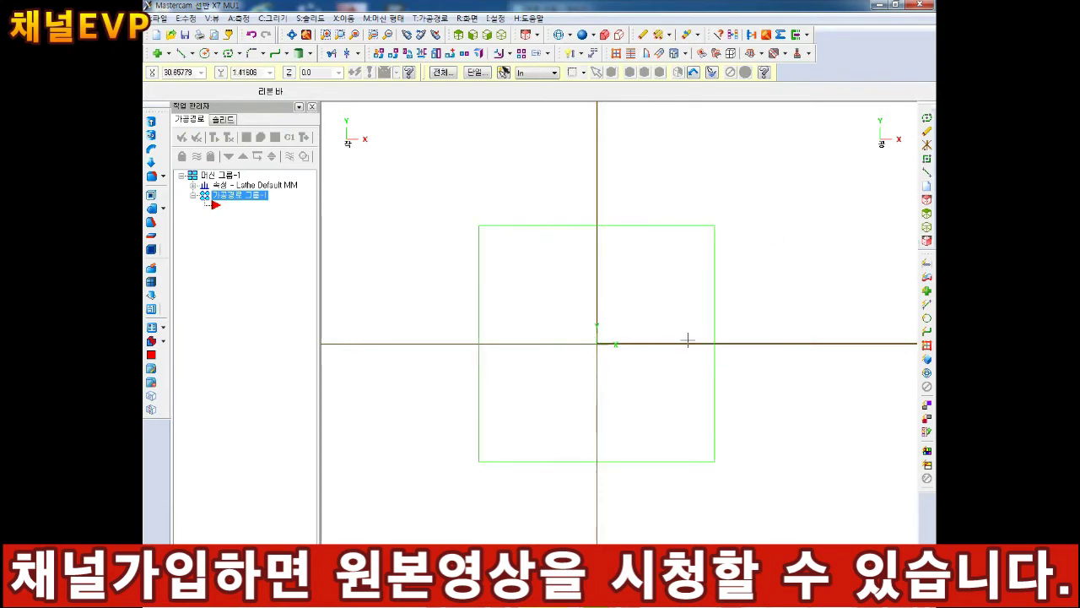
pyautogui.click(239, 56)
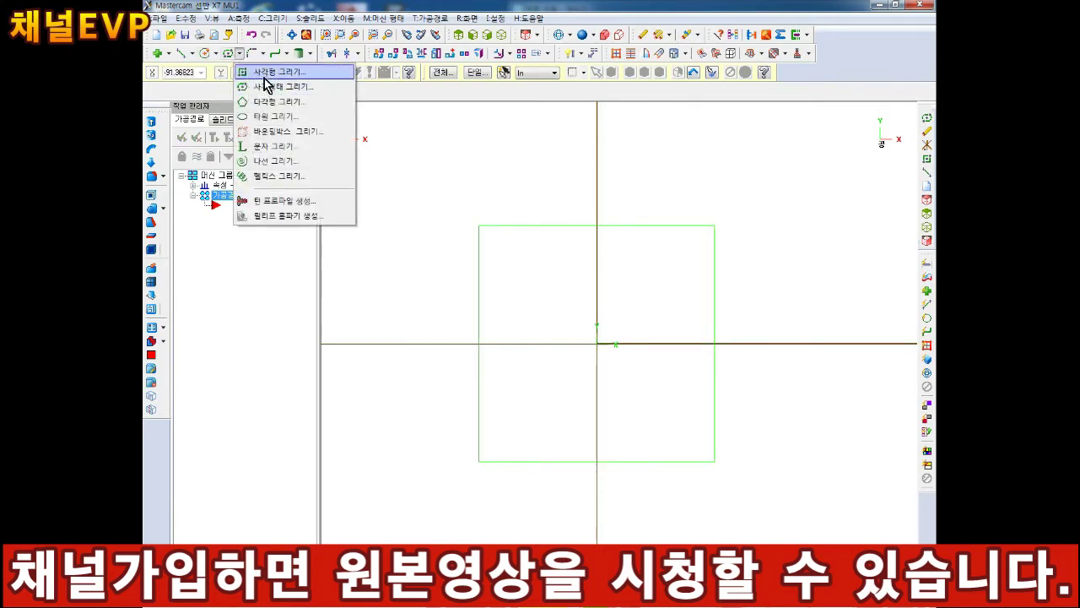
pyautogui.click(265, 76)
pyautogui.press('Escape')
pyautogui.click(240, 56)
pyautogui.click(256, 91)
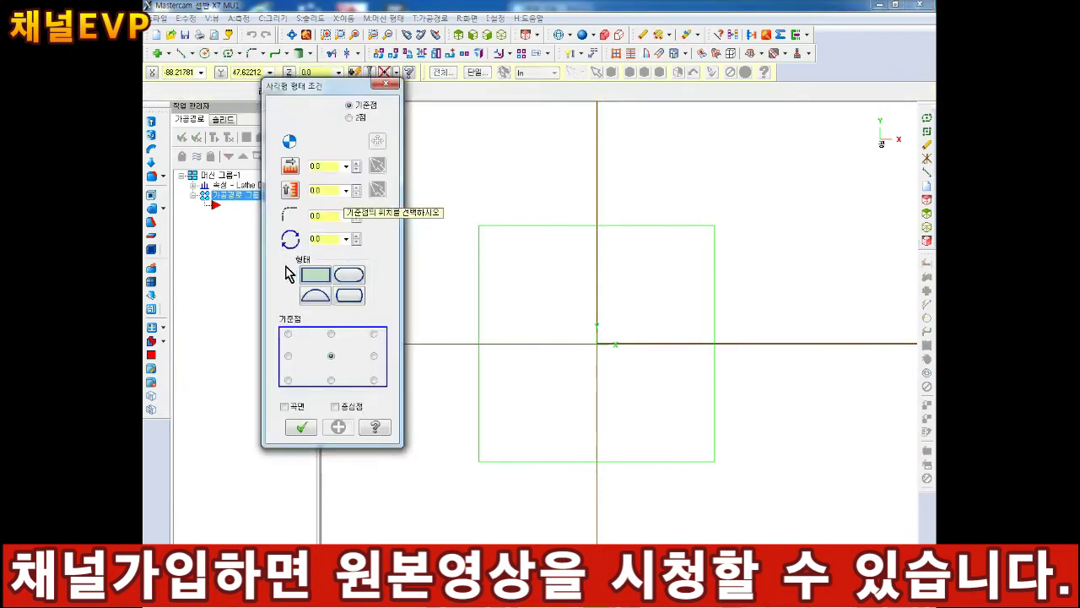
pyautogui.press('Escape')
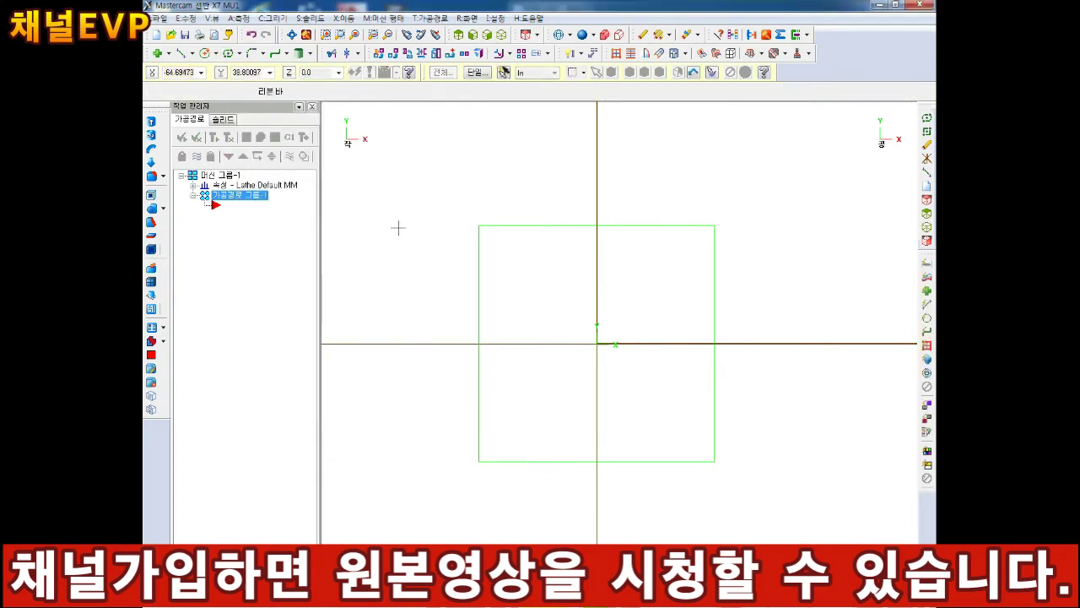
# Step: Delete the square centred on the origin
pyautogui.scroll(-2, 591, 284)
pyautogui.moveTo(718, 217); pyautogui.dragTo(466, 455)
pyautogui.press('Delete')
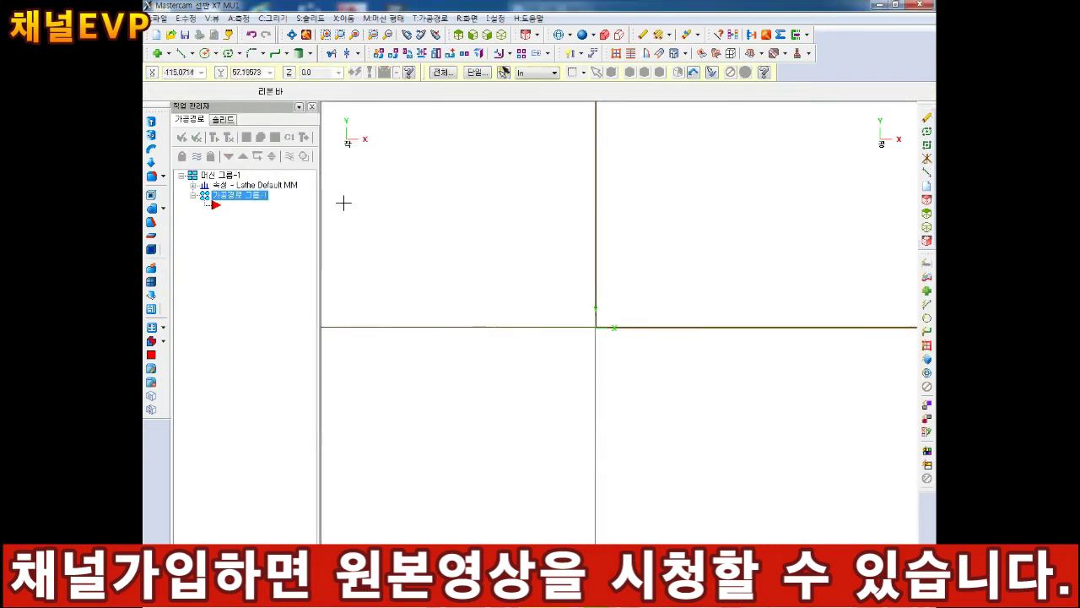
# Step: Set up a centre-based rectangular shape with 80 mm width and 80 mm height
pyautogui.click(240, 56)
pyautogui.click(256, 91)
pyautogui.doubleClick(327, 168)
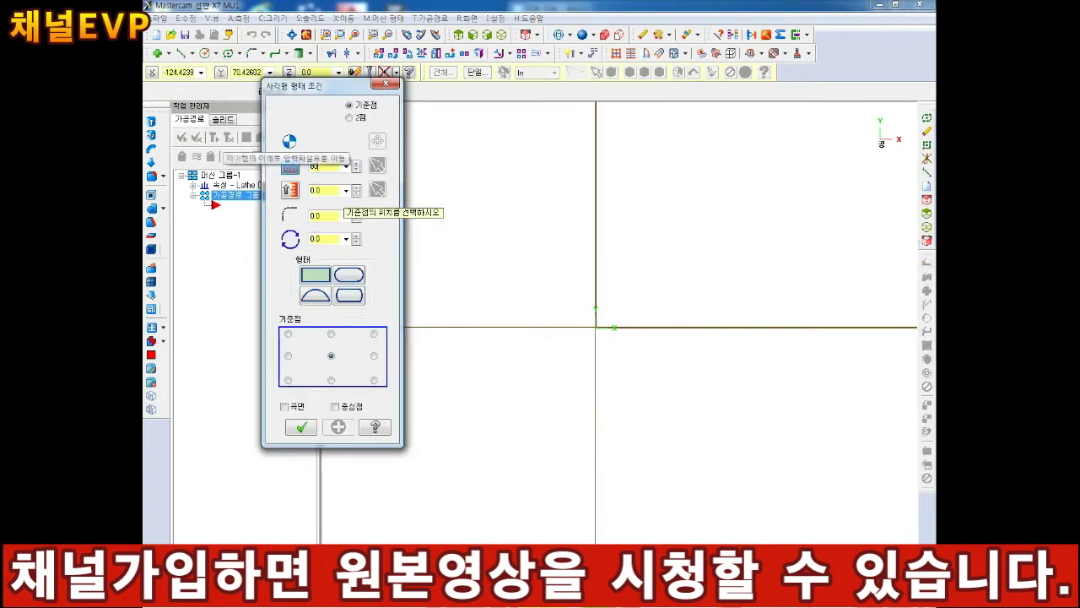
pyautogui.write('80')
pyautogui.press('Return')
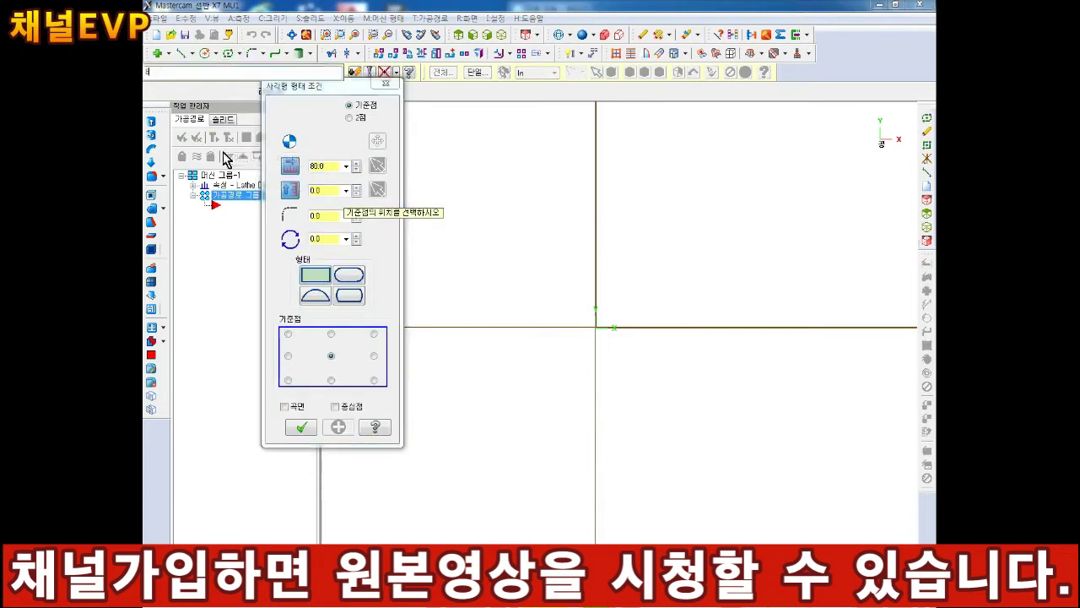
pyautogui.doubleClick(323, 192)
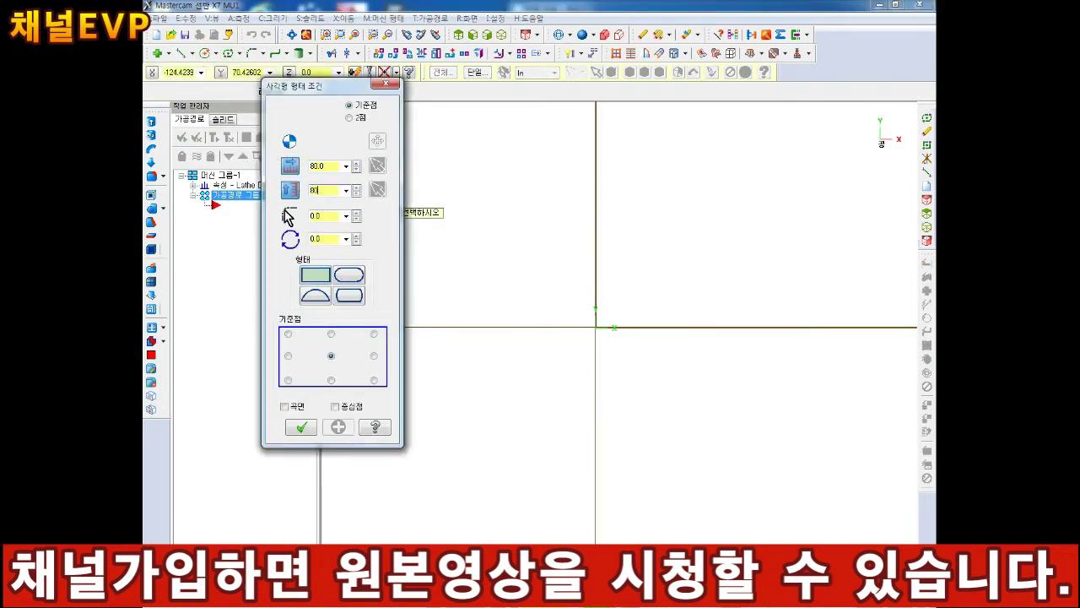
pyautogui.write('80')
# Step: Set the corner radius to 5 mm and place the rounded square with its centre at the origin
pyautogui.doubleClick(315, 217)
pyautogui.click(327, 167)
pyautogui.click(329, 192)
pyautogui.click(332, 217)
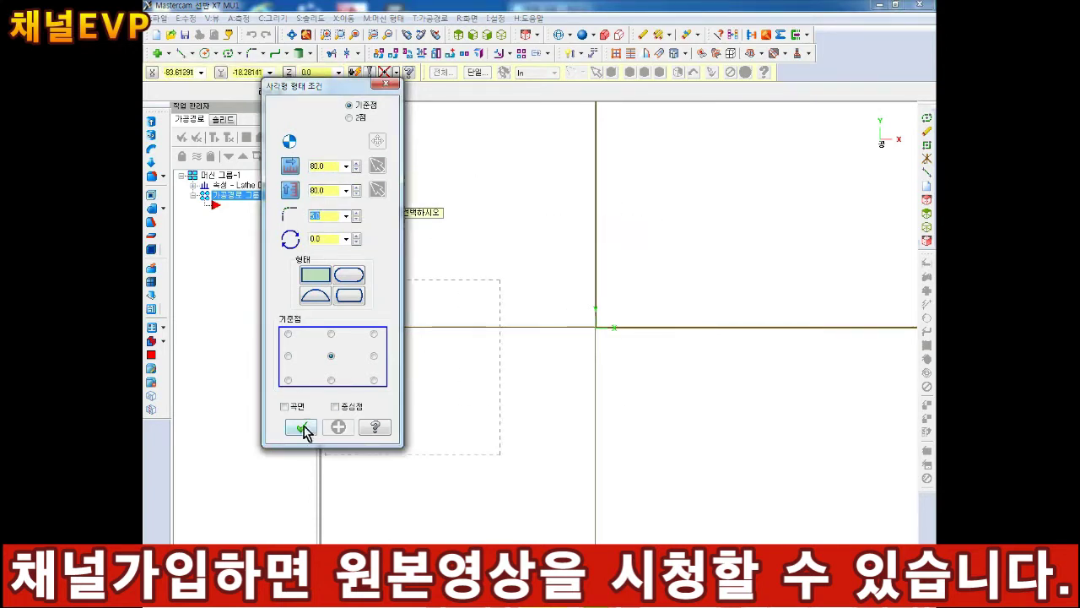
pyautogui.press('BackSpace')
pyautogui.write('5')
pyautogui.press('Return')
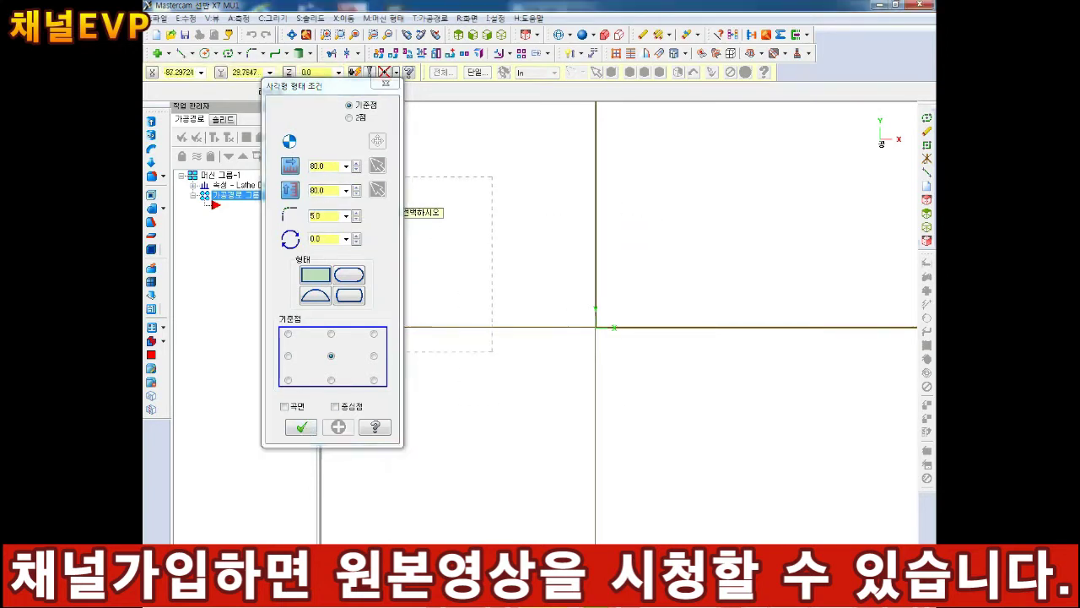
pyautogui.write('0,0')
pyautogui.press('Return')
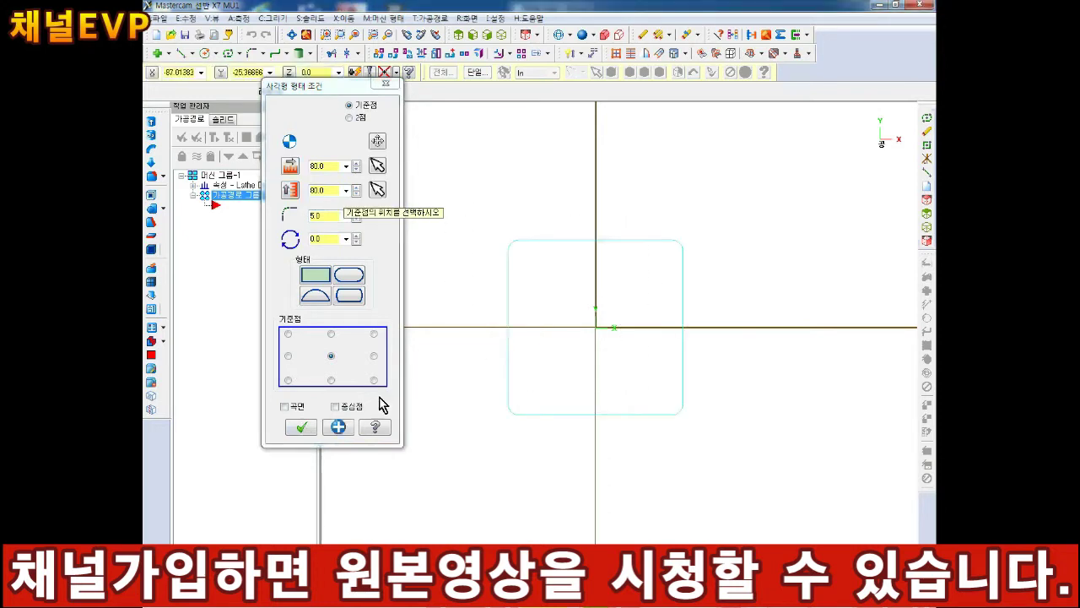
pyautogui.press('Return')
# Step: Examine the rounded corners and outline of the square centred on the origin
pyautogui.scroll(5, 501, 242)
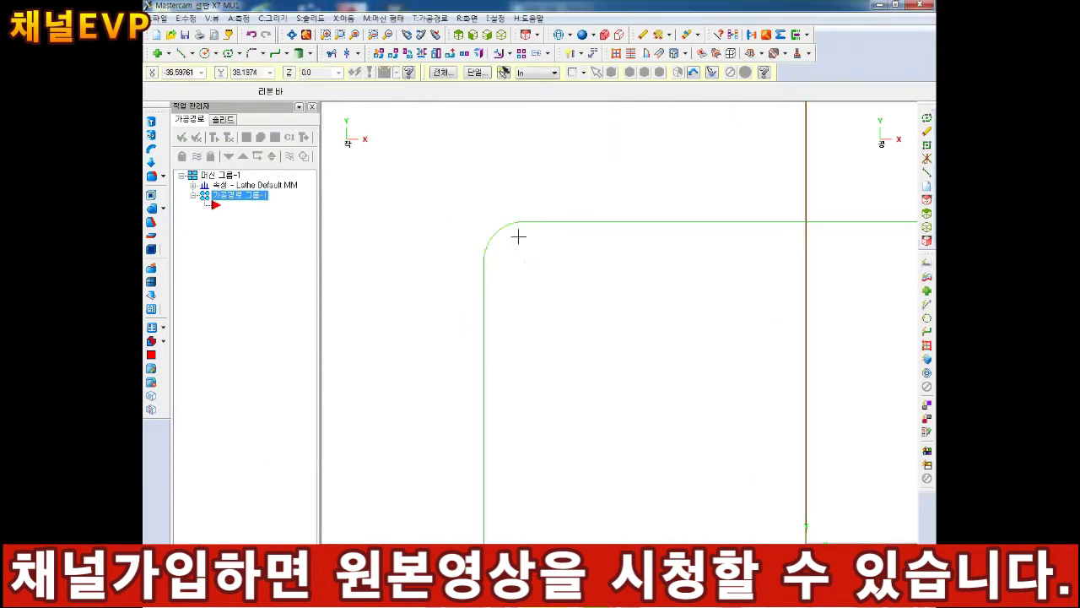
pyautogui.scroll(-4, 656, 386)
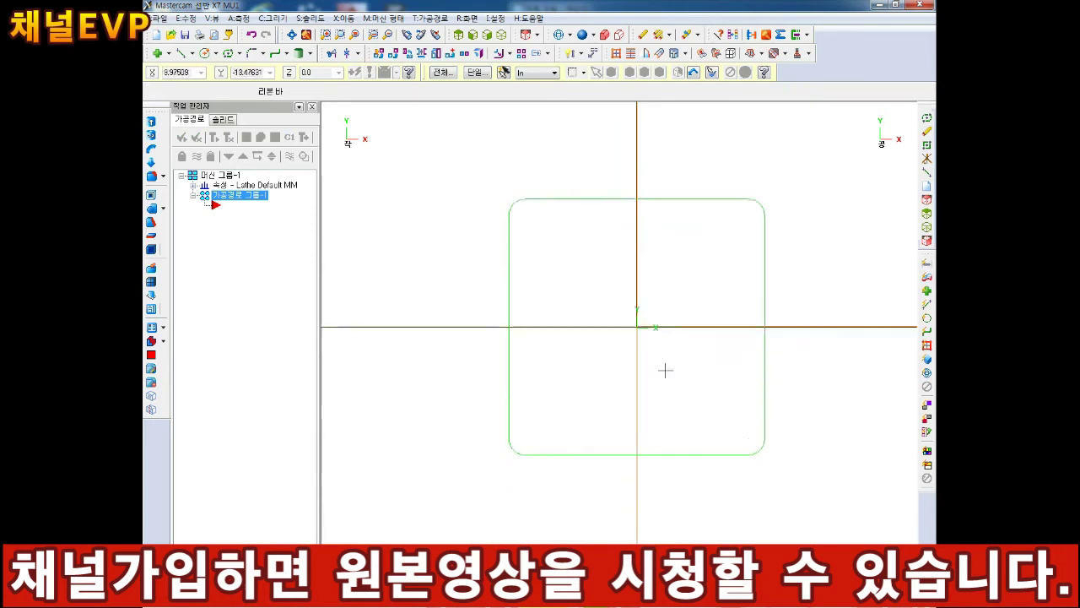
pyautogui.scroll(2, 665, 370)
pyautogui.scroll(-1, 598, 234)
pyautogui.scroll(2, 562, 192)
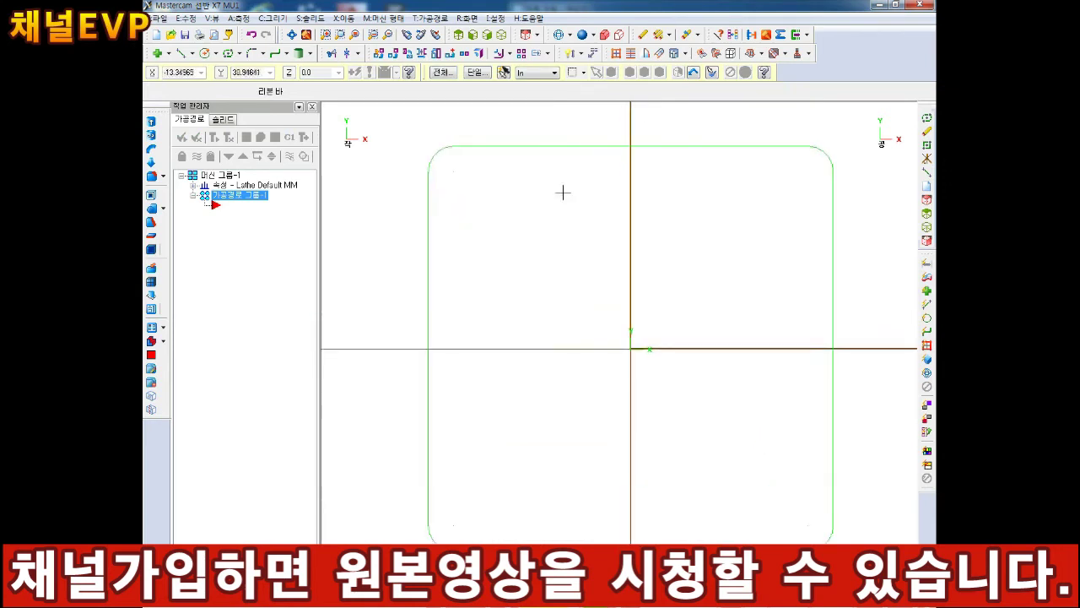
pyautogui.scroll(-1, 542, 179)
pyautogui.scroll(1, 461, 158)
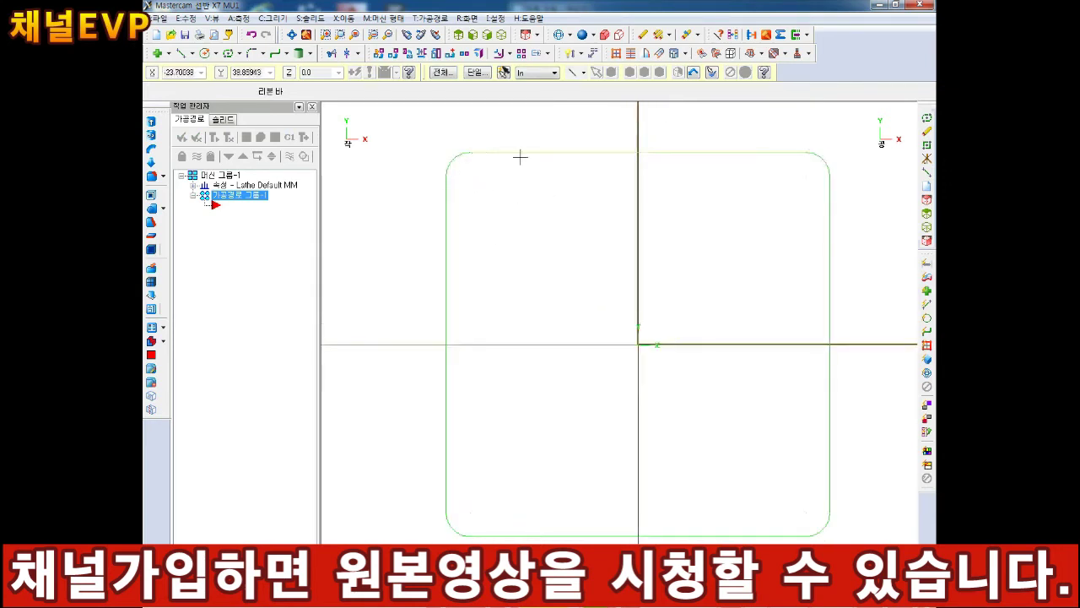
pyautogui.scroll(-1, 617, 179)
pyautogui.press('Up')
pyautogui.press('Up')
pyautogui.press('Right')
pyautogui.press('Down')
pyautogui.press('Down')
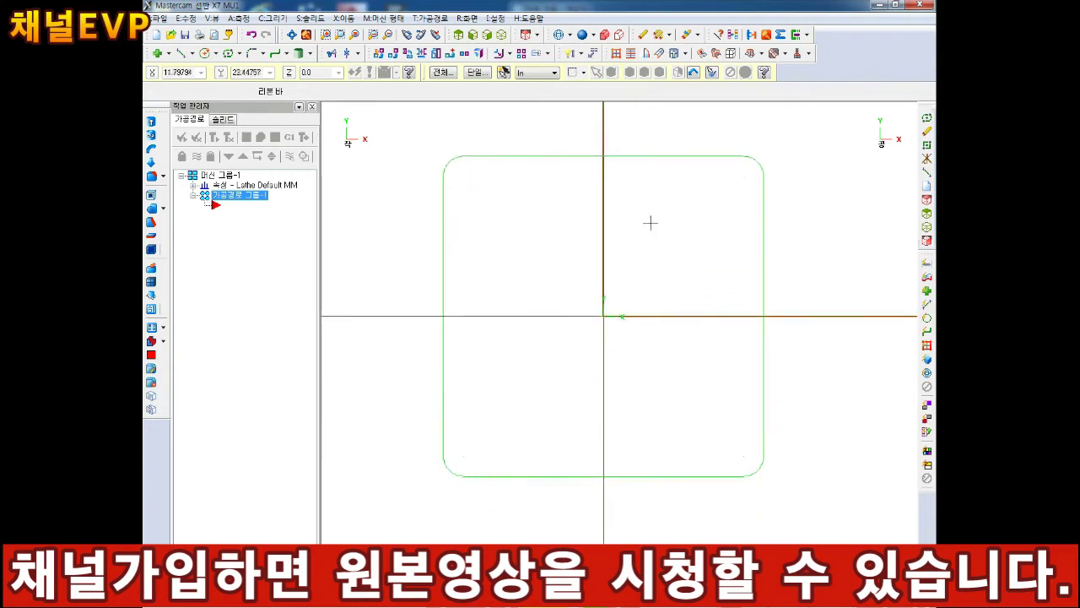
pyautogui.scroll(-1, 650, 216)
pyautogui.scroll(1, 634, 226)
pyautogui.scroll(1, 629, 221)
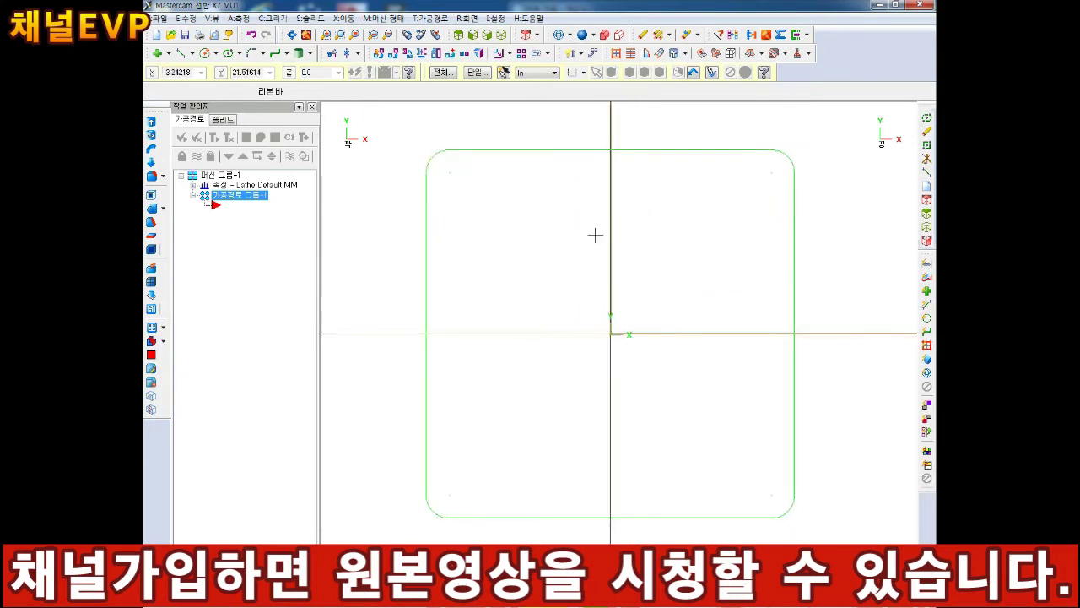
# Step: Add a radius dimension to the upper-left rounded corner of the square
pyautogui.click(272, 18)
pyautogui.moveTo(312, 160)
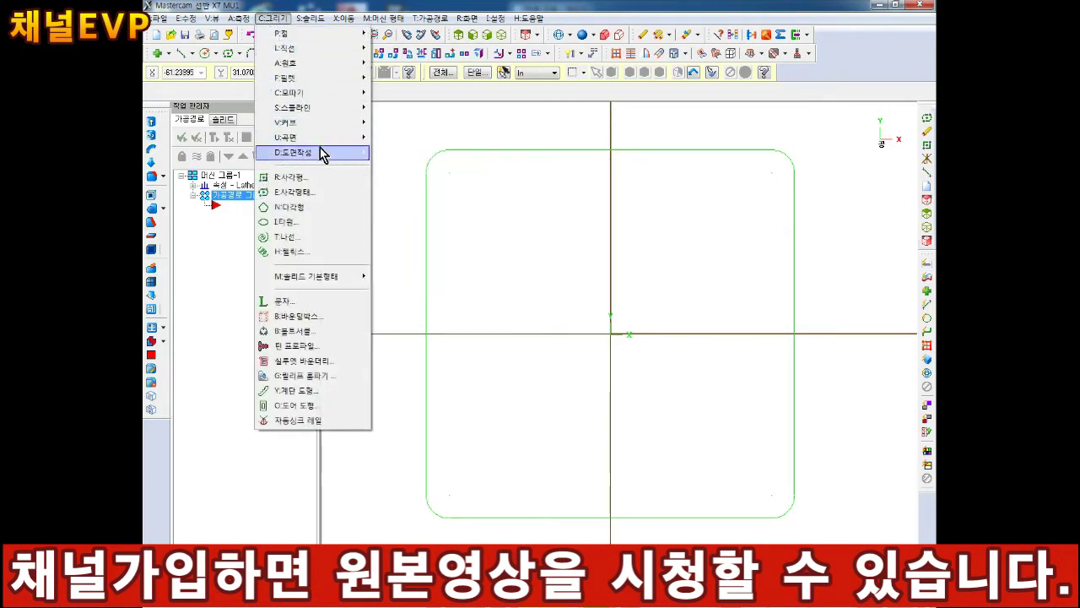
pyautogui.moveTo(473, 167)
pyautogui.click(518, 218)
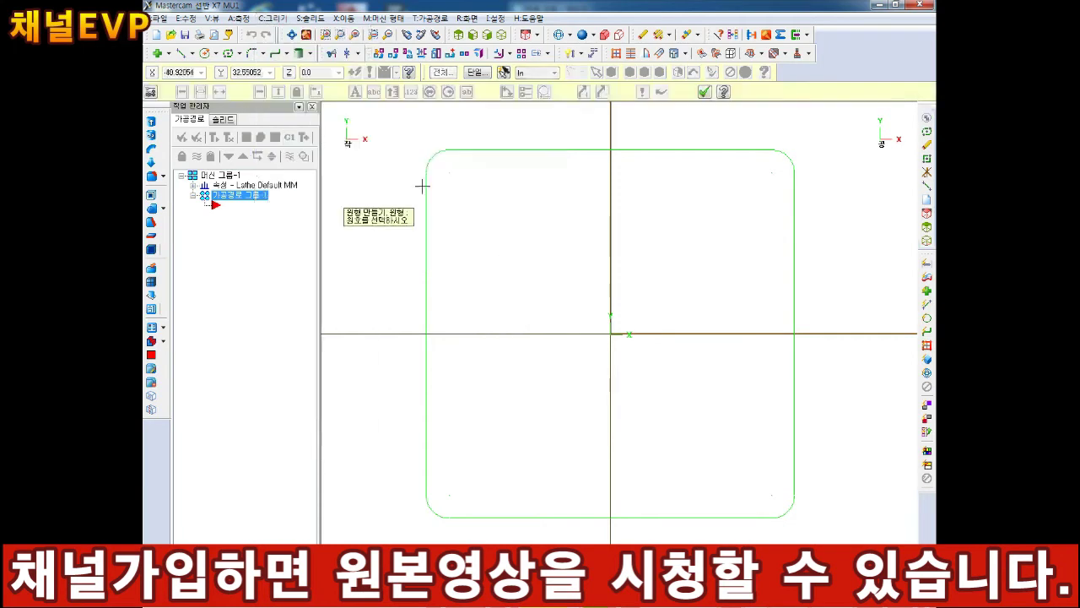
pyautogui.click(444, 167)
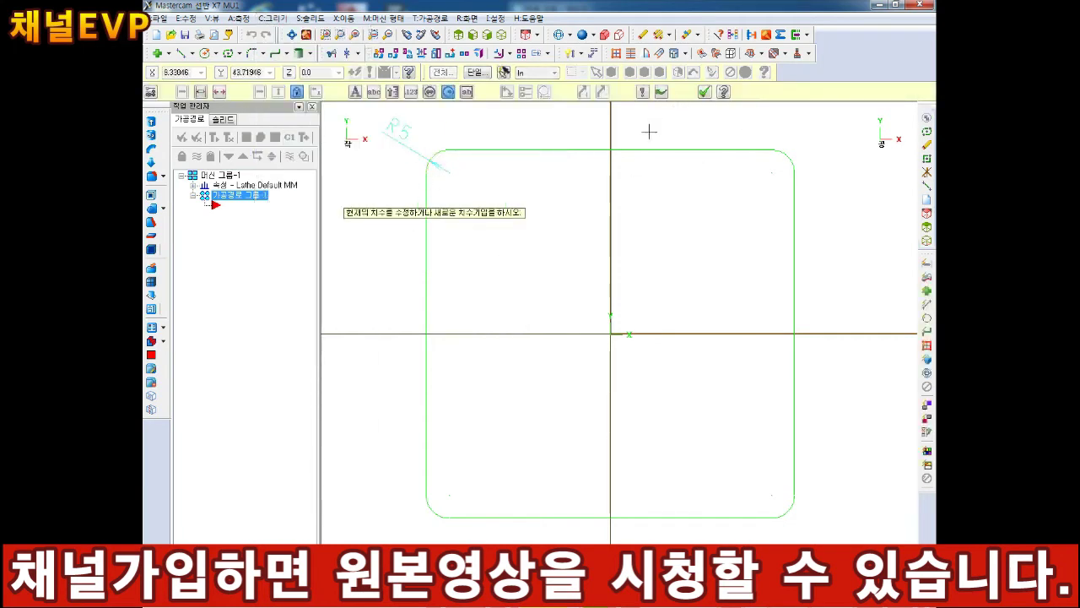
# Step: Finish dimensioning and delete the rounded square together with its radius dimension
pyautogui.click(705, 93)
pyautogui.scroll(2, 427, 169)
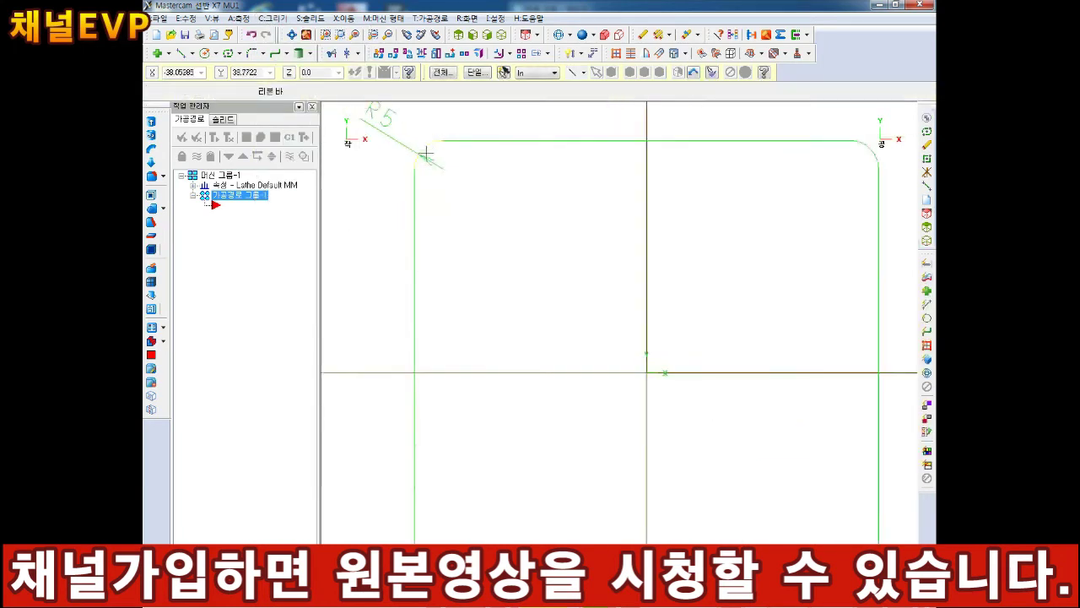
pyautogui.scroll(-3, 428, 155)
pyautogui.scroll(3, 452, 190)
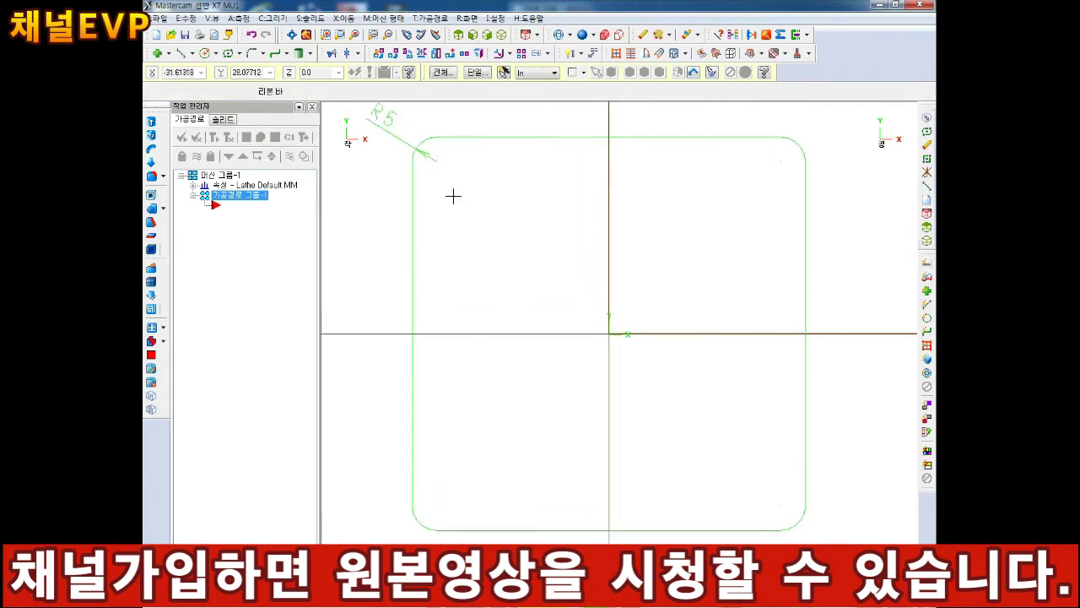
pyautogui.scroll(-2, 532, 219)
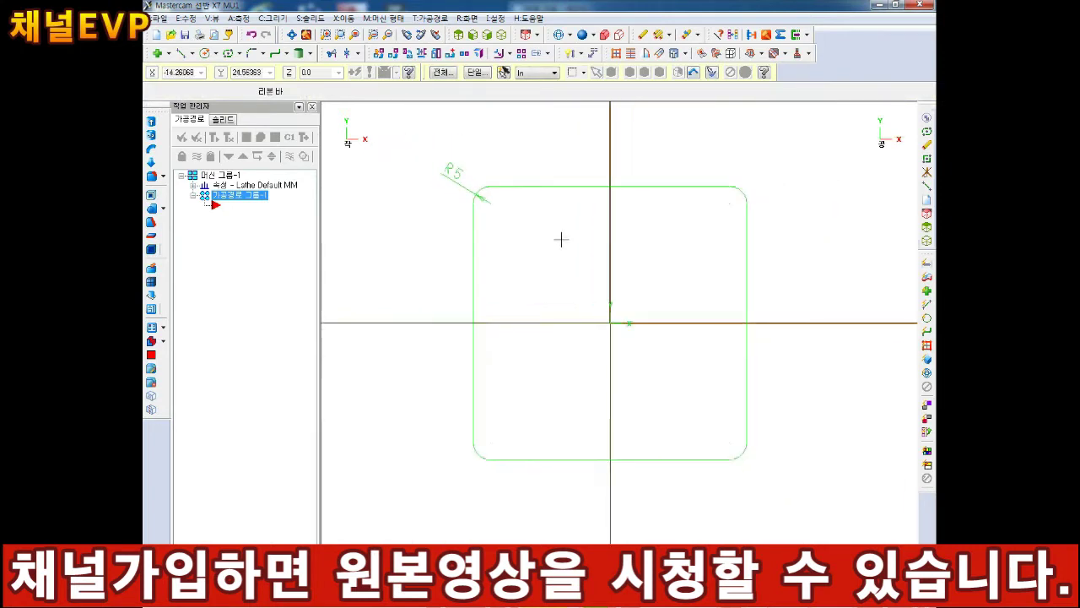
pyautogui.scroll(1, 578, 244)
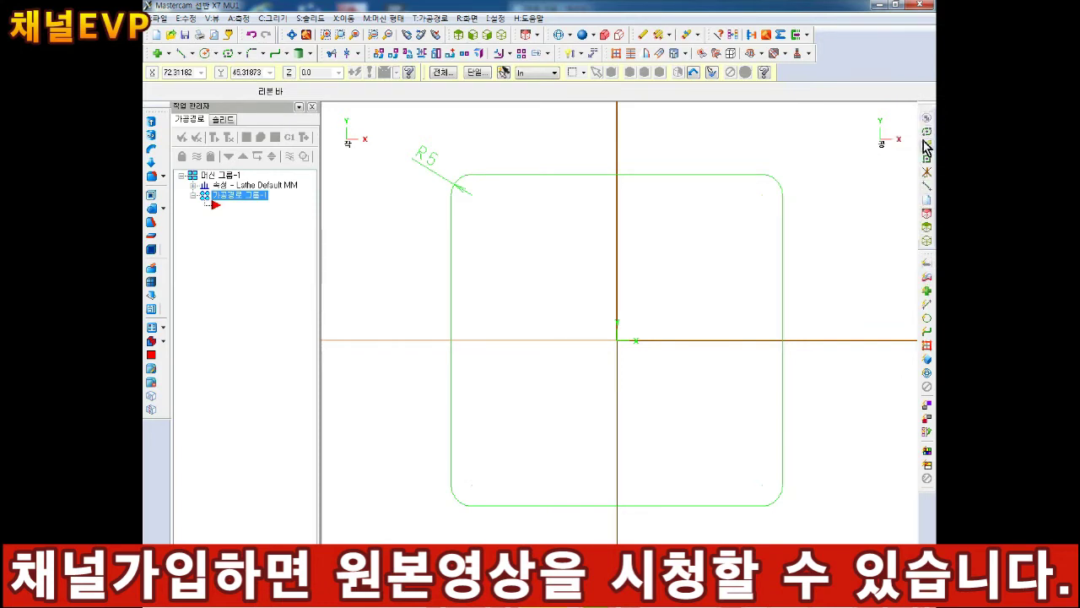
pyautogui.scroll(-1, 599, 280)
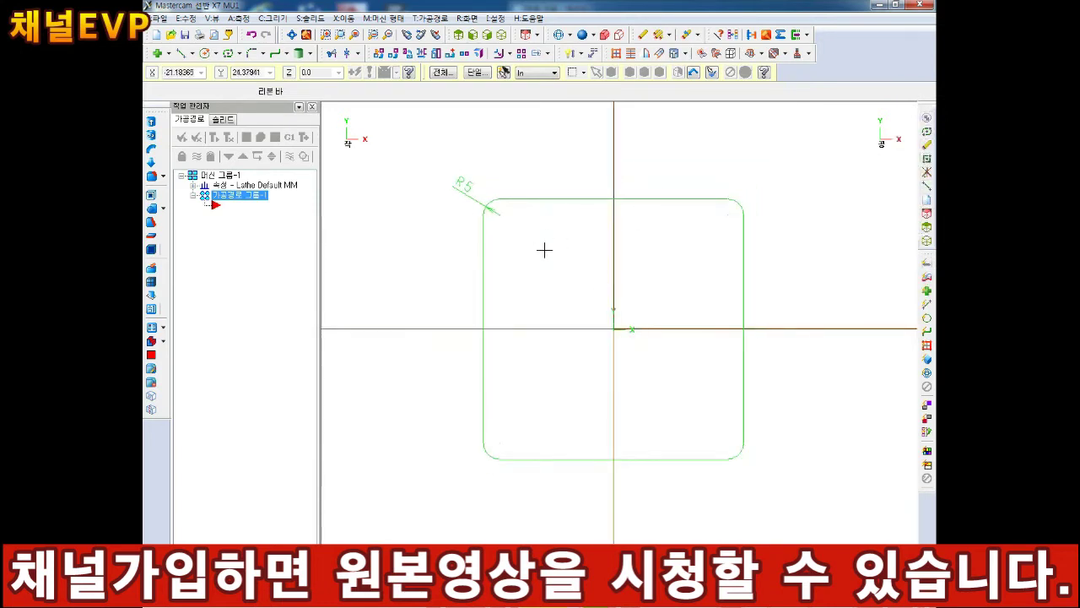
pyautogui.moveTo(763, 154); pyautogui.dragTo(436, 489)
pyautogui.press('Delete')
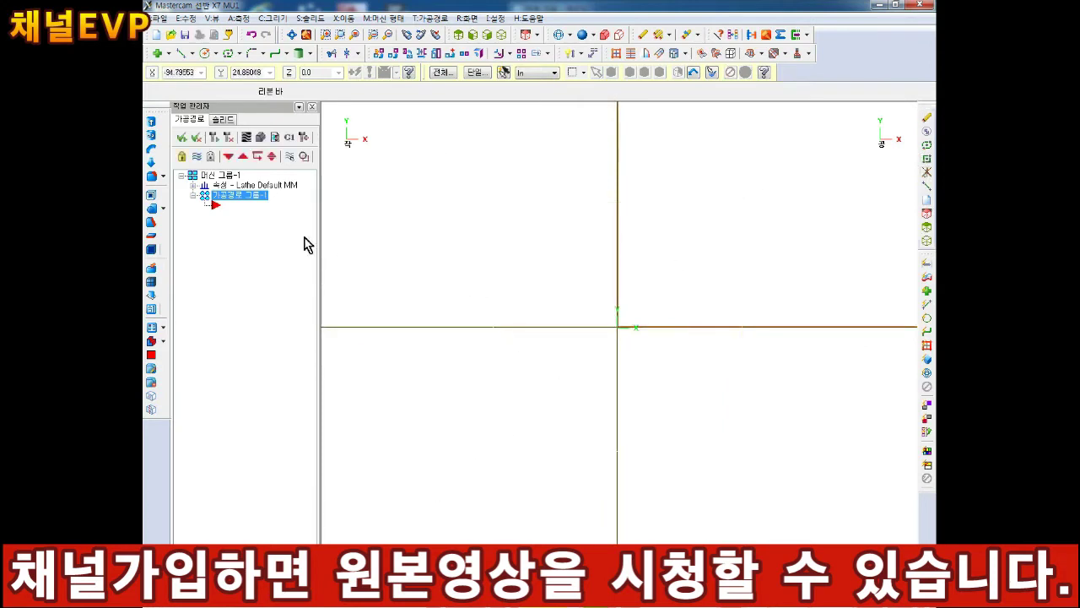
# Step: Create an 80 by 80 mm rectangular shape with corner radius 0 and its lower-left base point at 0,0
pyautogui.click(236, 54)
pyautogui.click(278, 90)
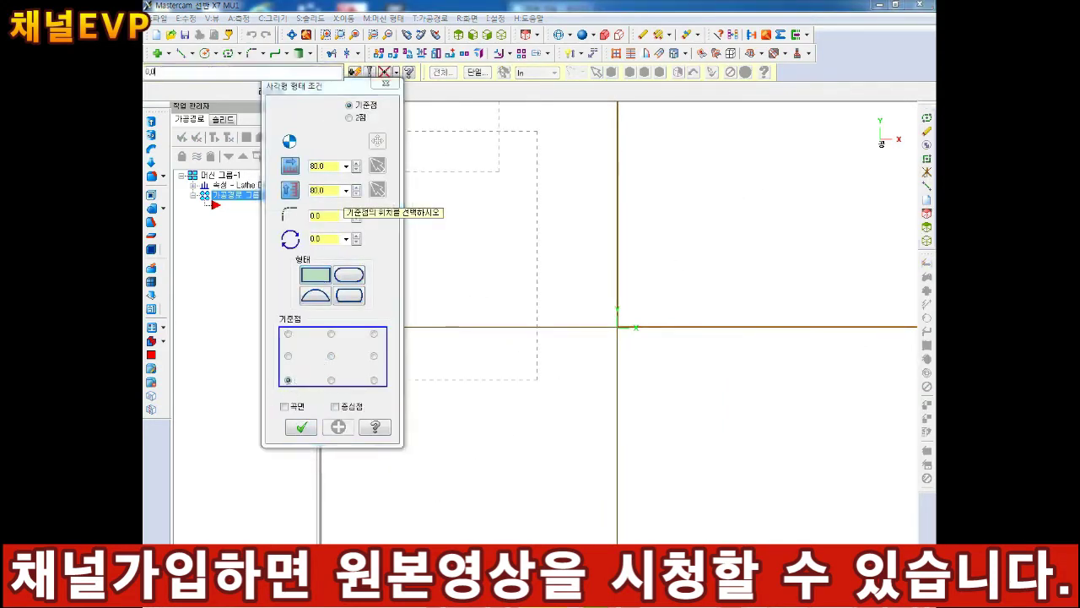
pyautogui.click(301, 427)
pyautogui.scroll(-2, 736, 389)
pyautogui.scroll(4, 736, 388)
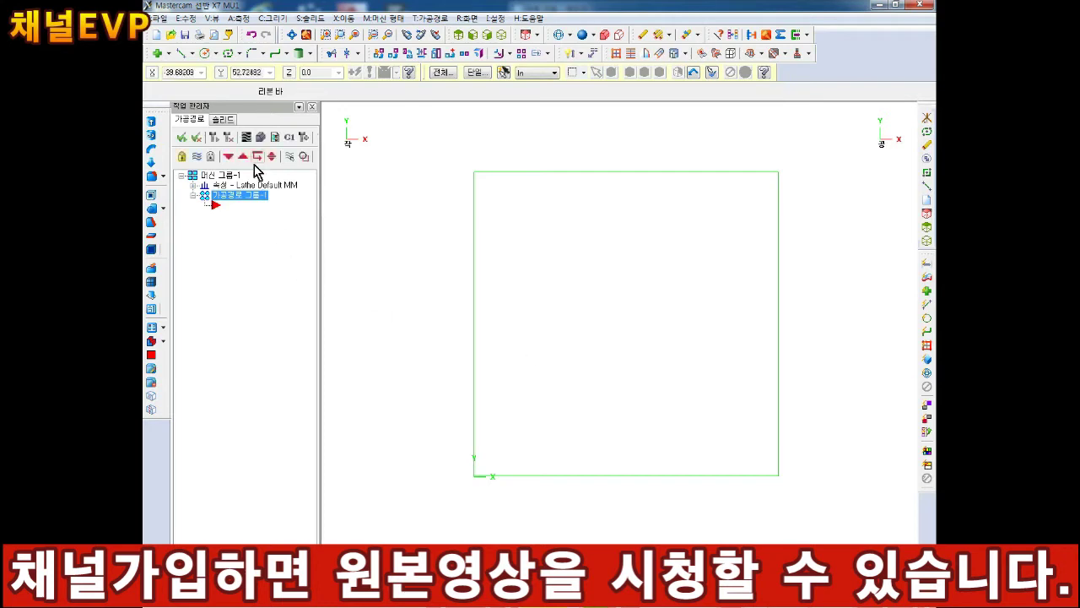
# Step: Draw a parallel line 8 mm inside the square's left edge
pyautogui.click(192, 53)
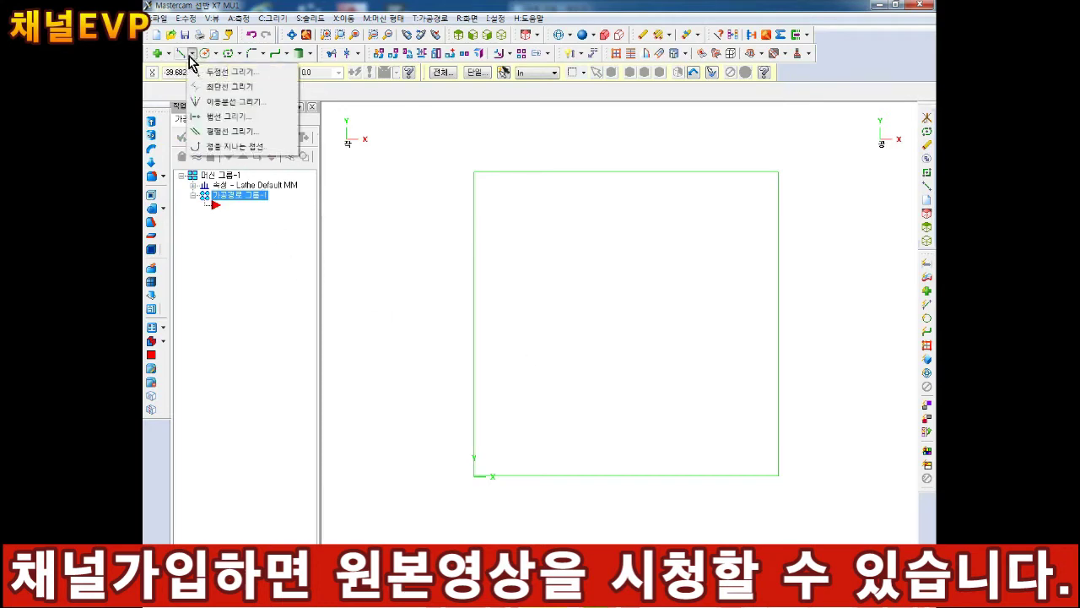
pyautogui.click(240, 133)
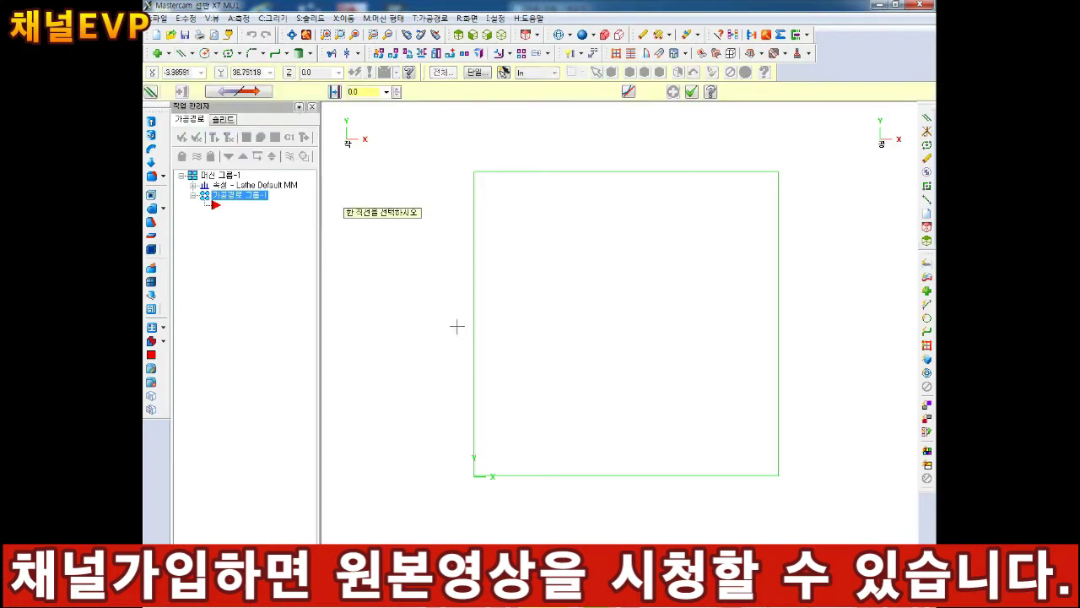
pyautogui.click(474, 275)
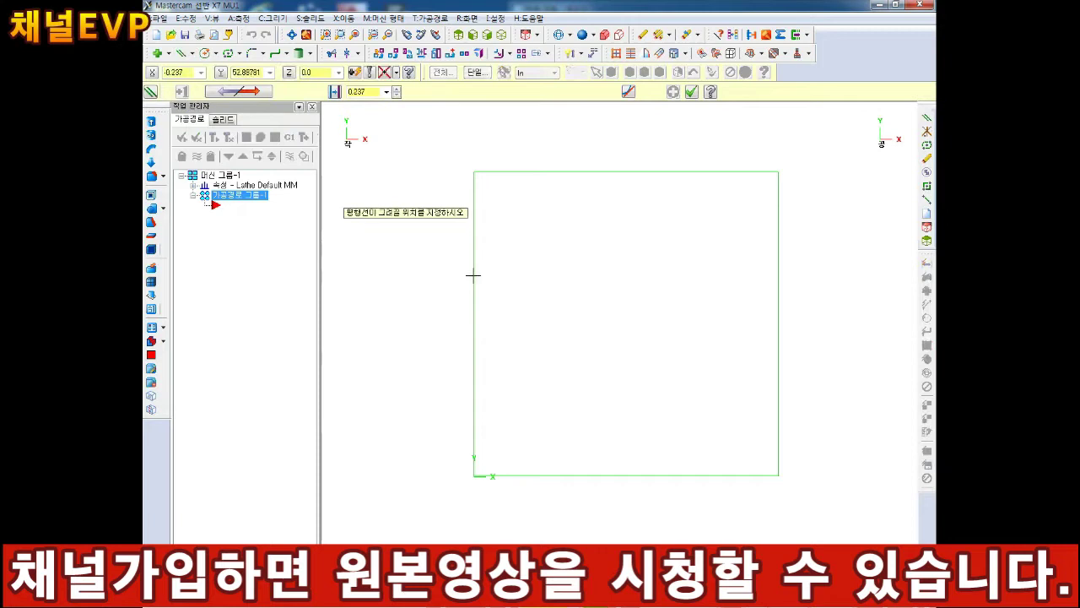
pyautogui.click(557, 287)
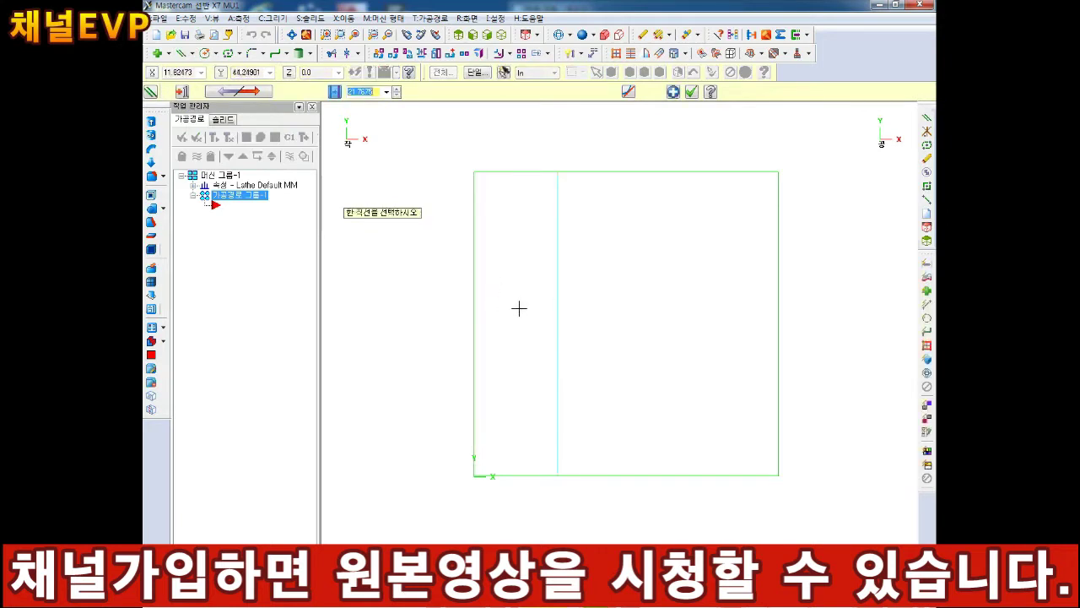
pyautogui.write('8')
pyautogui.press('Return')
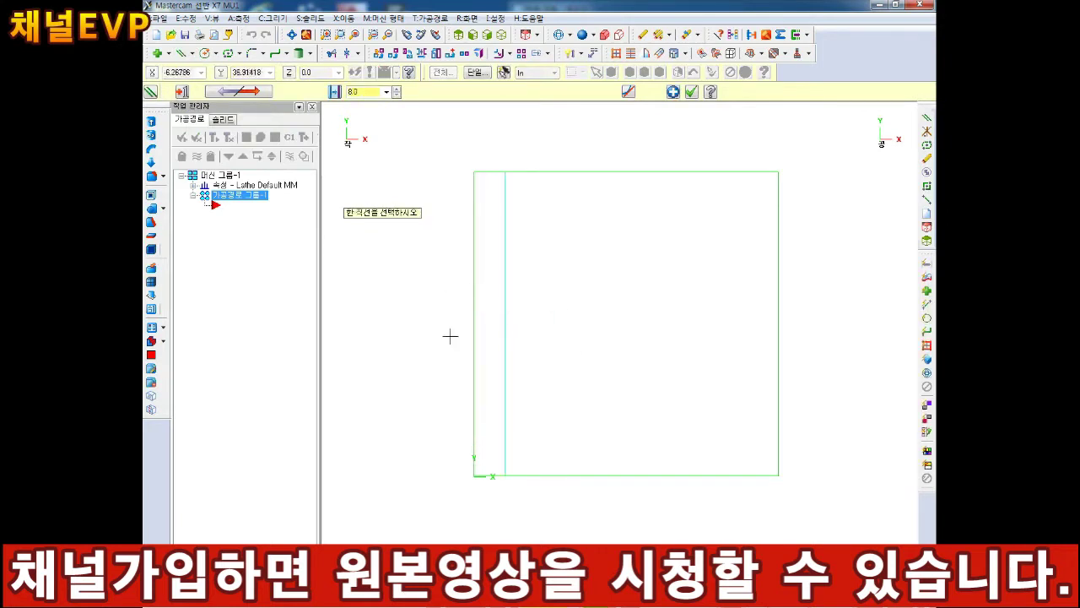
pyautogui.click(673, 93)
# Step: Draw a parallel line 8 mm above the square's bottom edge
pyautogui.click(605, 469)
pyautogui.click(605, 407)
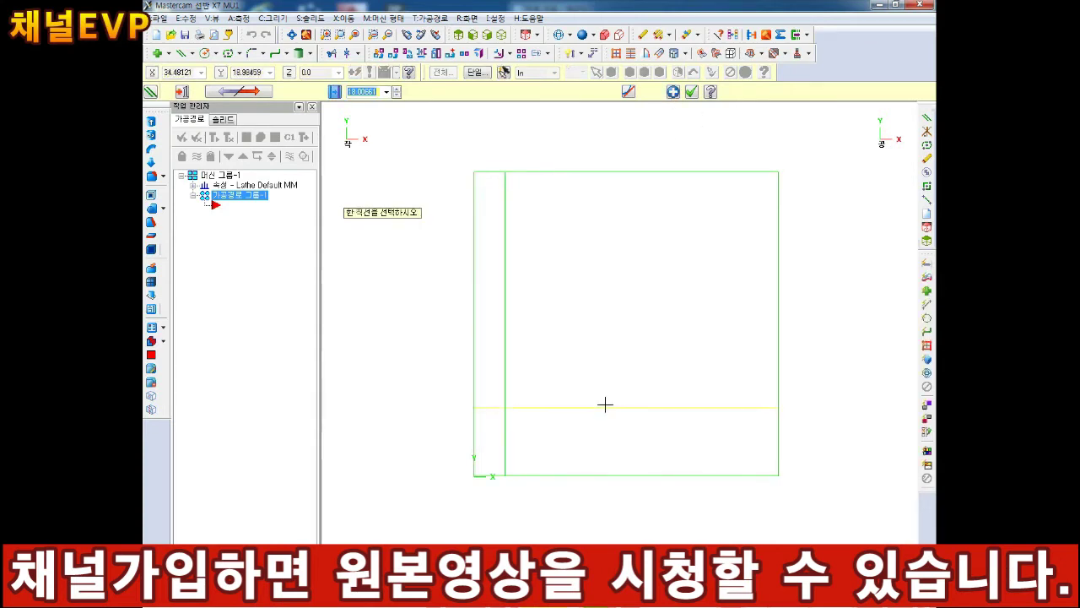
pyautogui.write('8.0')
pyautogui.press('Return')
# Step: Draw parallel lines 8 mm inside the square's right and top edges and end the parallel line command
pyautogui.click(778, 333)
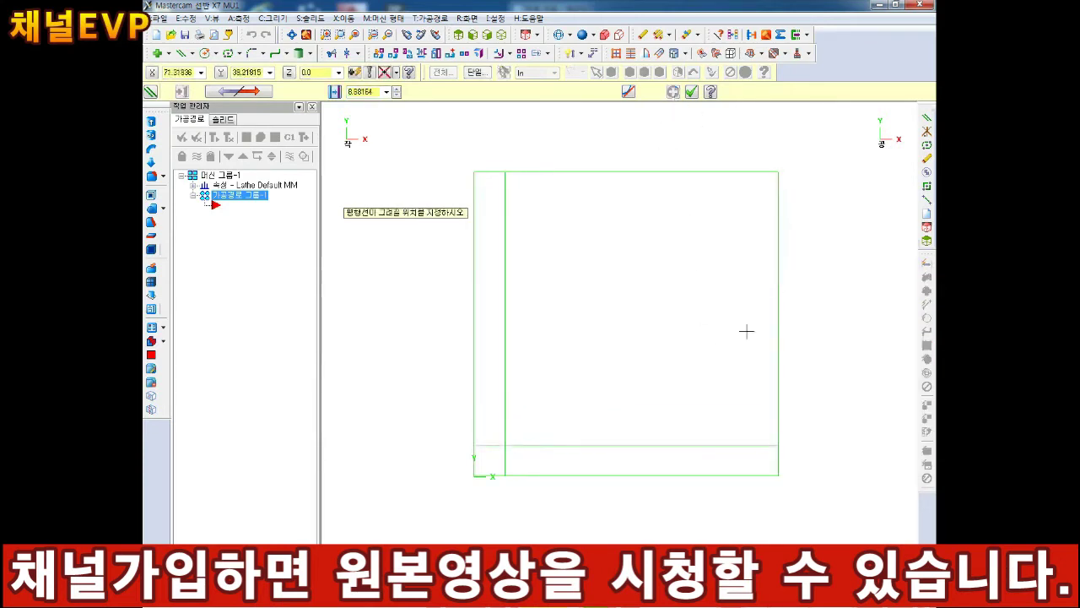
pyautogui.click(708, 297)
pyautogui.click(673, 93)
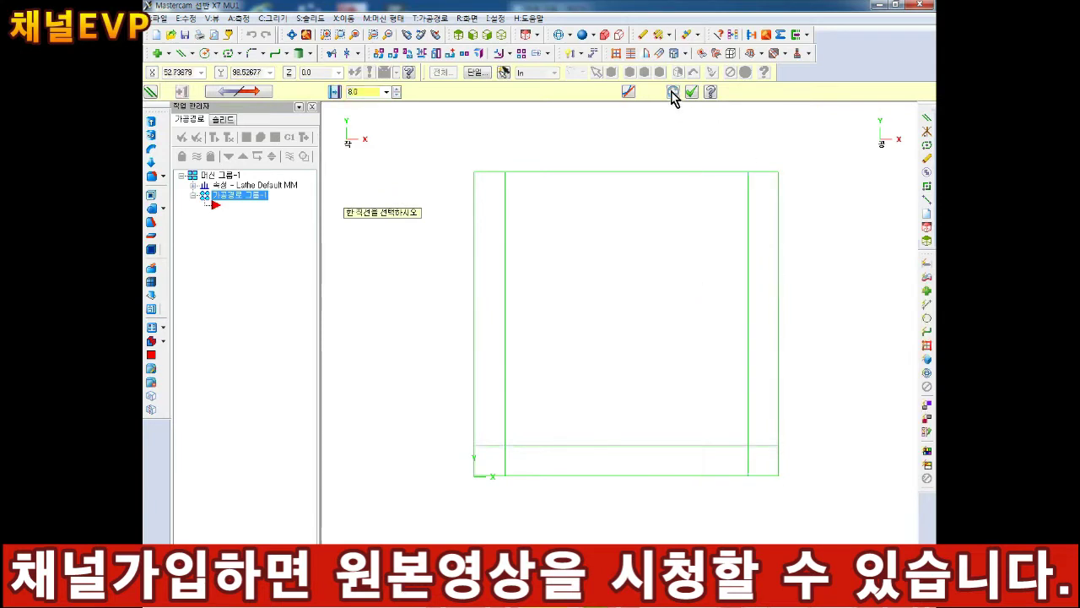
pyautogui.click(627, 172)
pyautogui.click(633, 213)
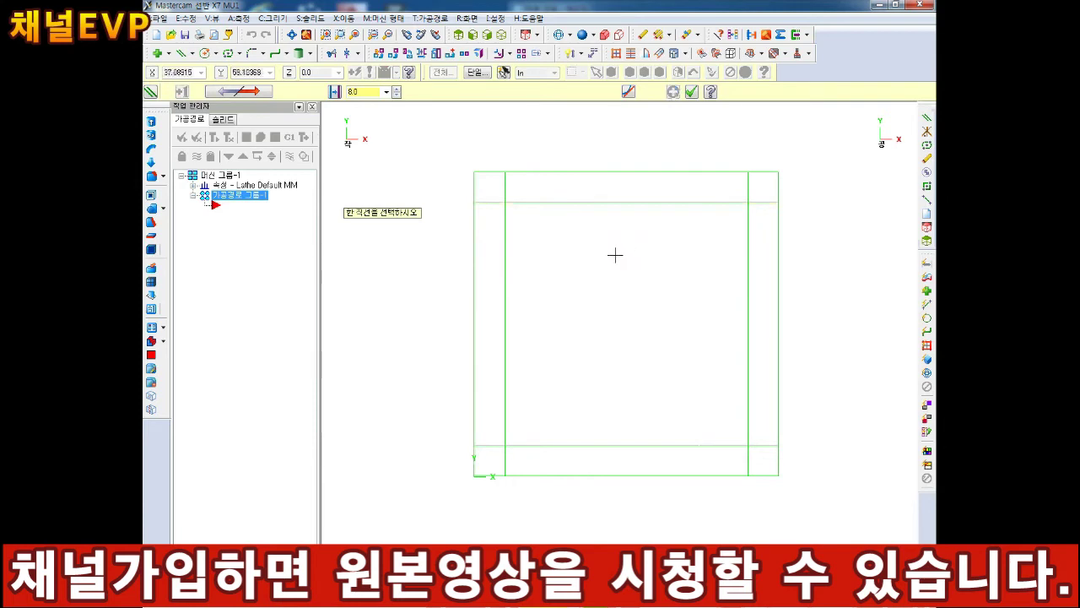
pyautogui.press('Escape')
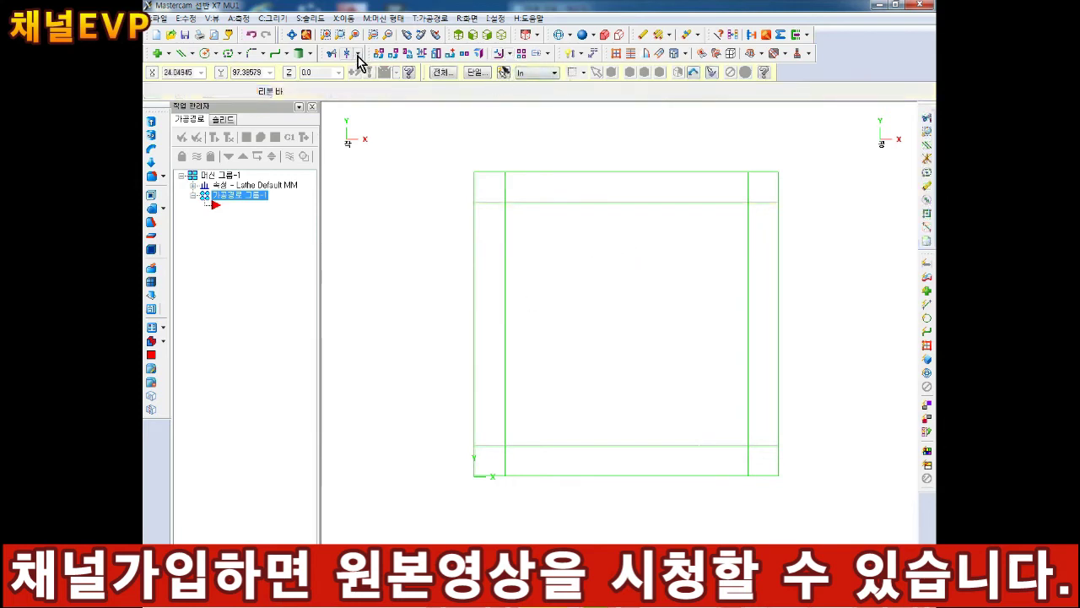
pyautogui.click(510, 54)
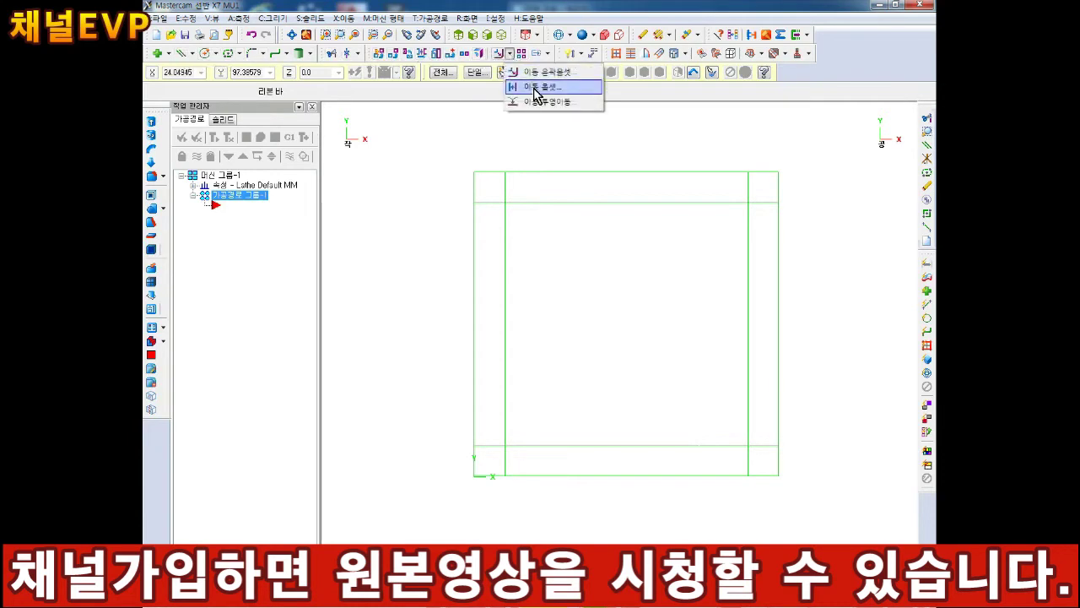
pyautogui.click(533, 88)
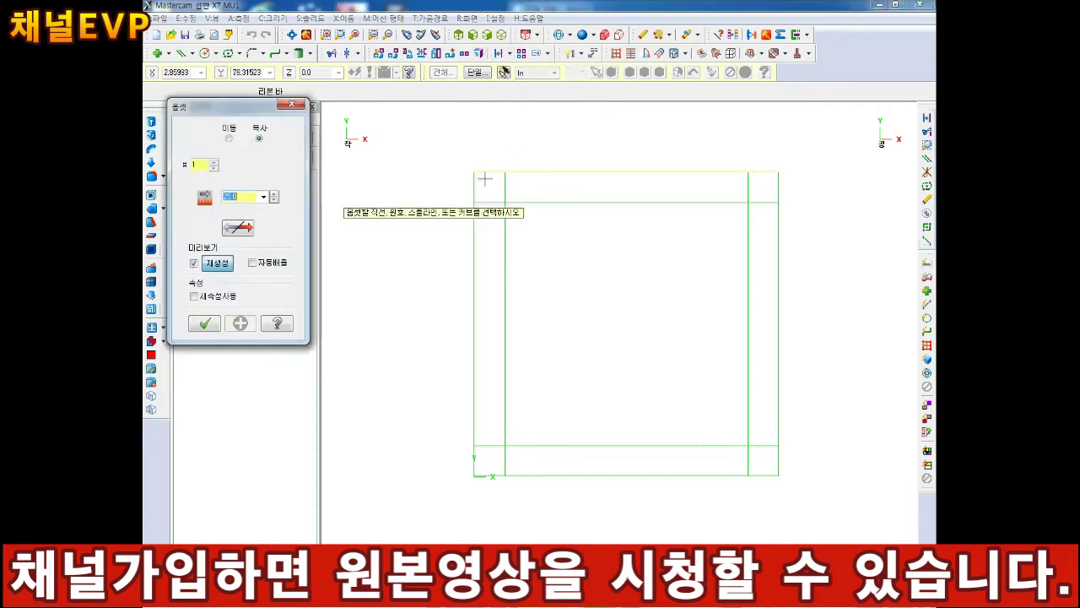
pyautogui.click(291, 104)
pyautogui.click(192, 53)
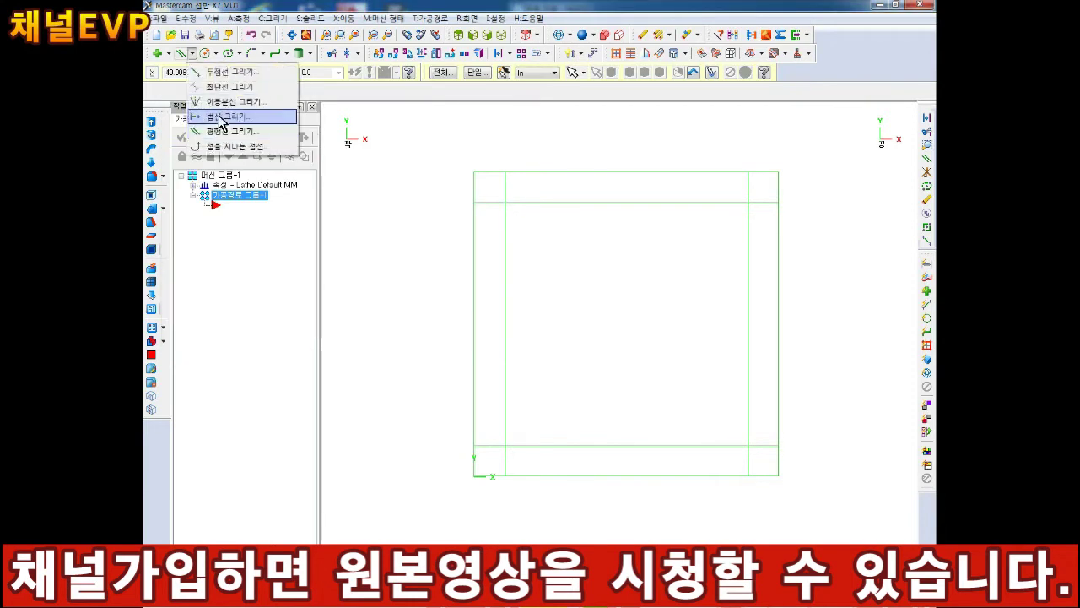
pyautogui.click(509, 99)
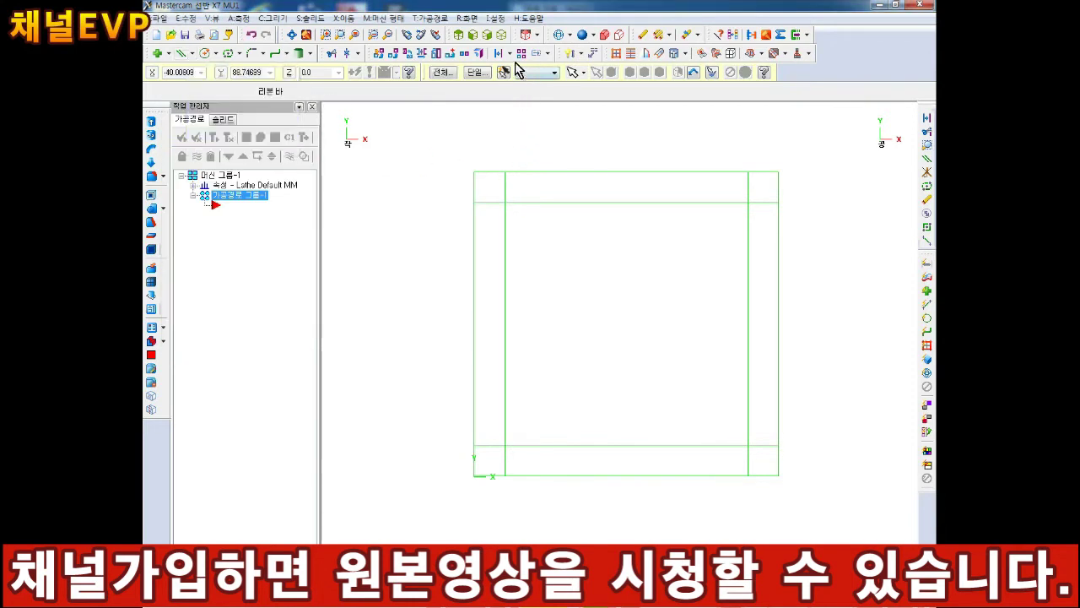
pyautogui.click(510, 54)
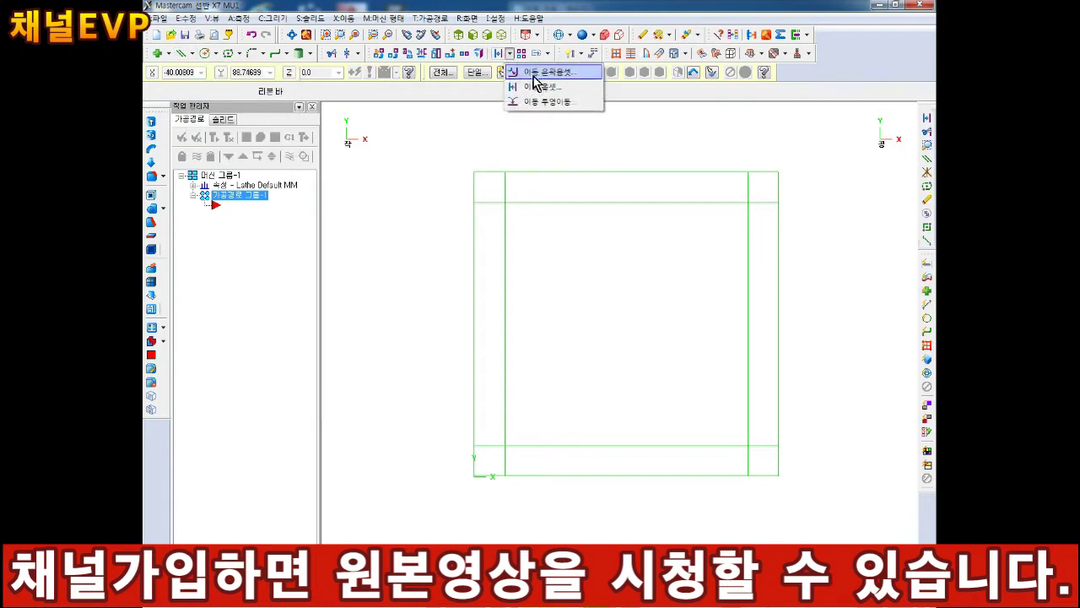
pyautogui.click(192, 53)
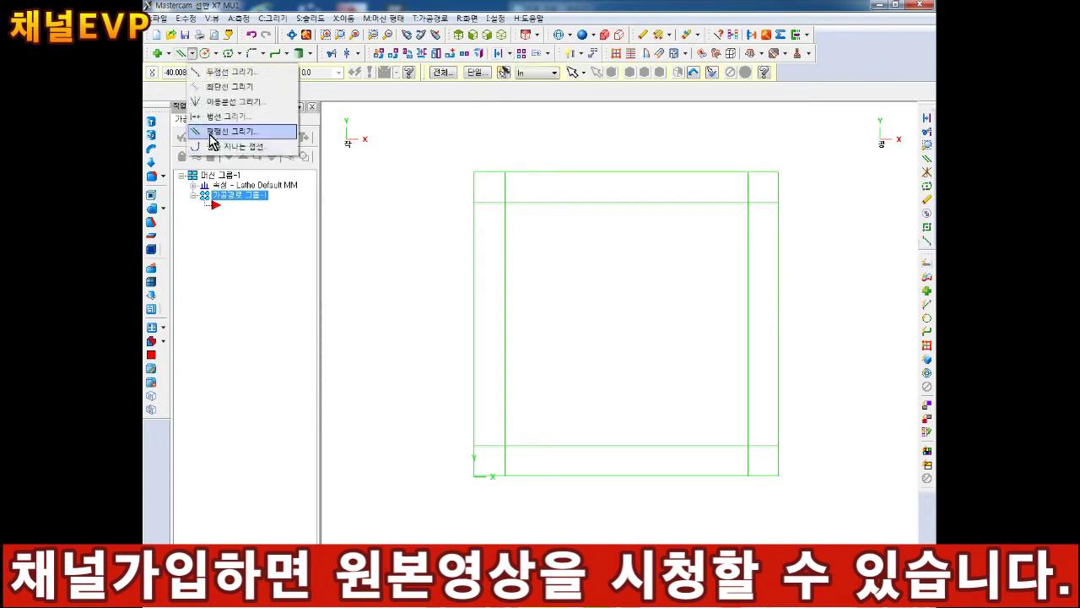
pyautogui.click(228, 131)
# Step: Trim the inner parallel lines to each other at the two upper corners with two-entity trim
pyautogui.scroll(-1, 639, 278)
pyautogui.scroll(2, 634, 272)
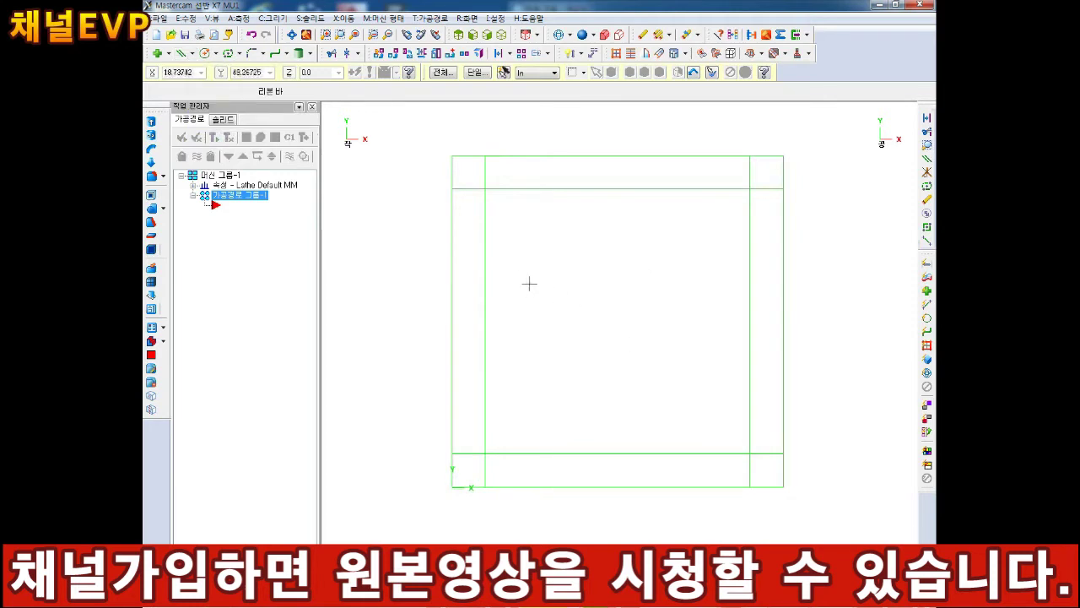
pyautogui.scroll(1, 666, 319)
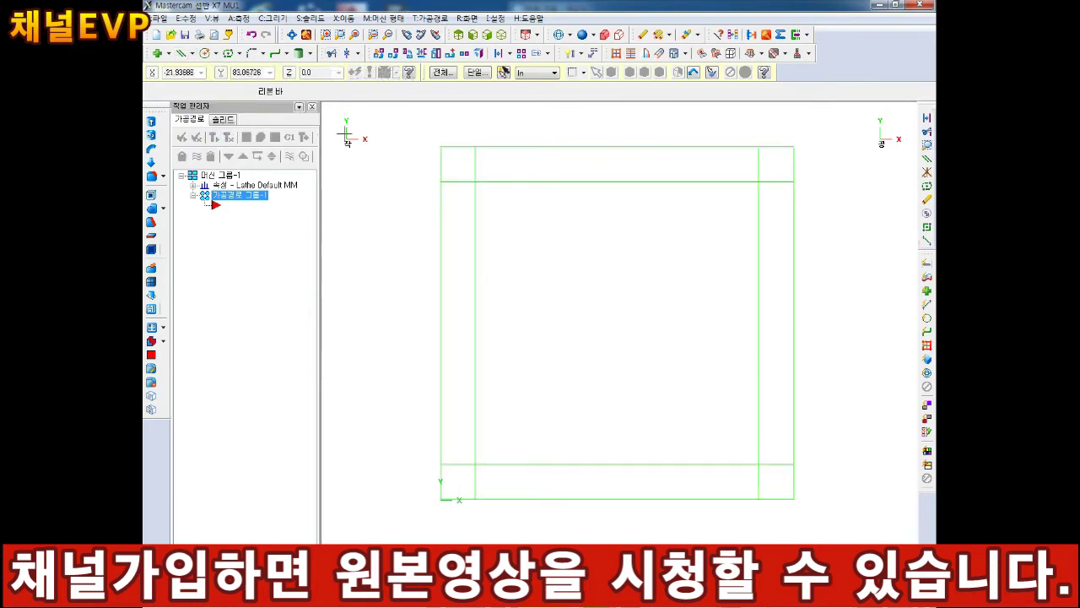
pyautogui.click(333, 57)
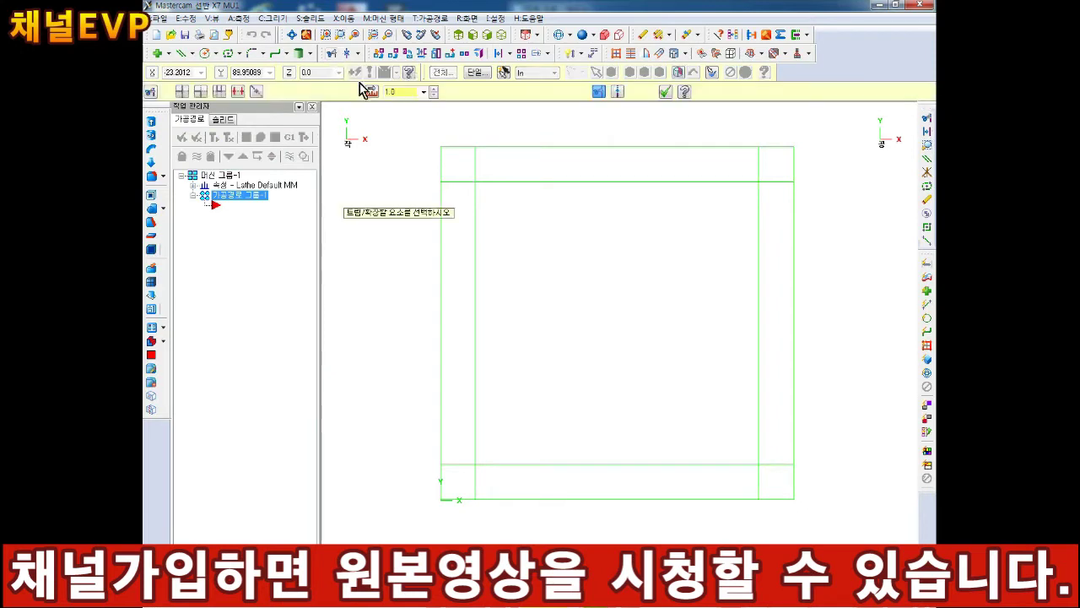
pyautogui.click(201, 92)
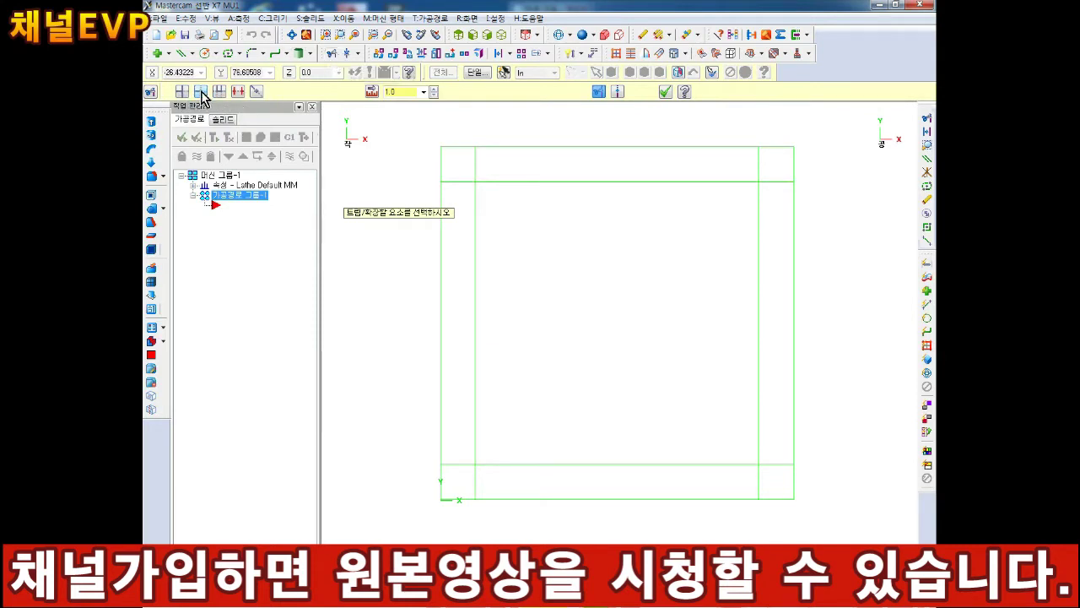
pyautogui.click(527, 190)
pyautogui.click(475, 224)
pyautogui.click(734, 184)
pyautogui.click(761, 355)
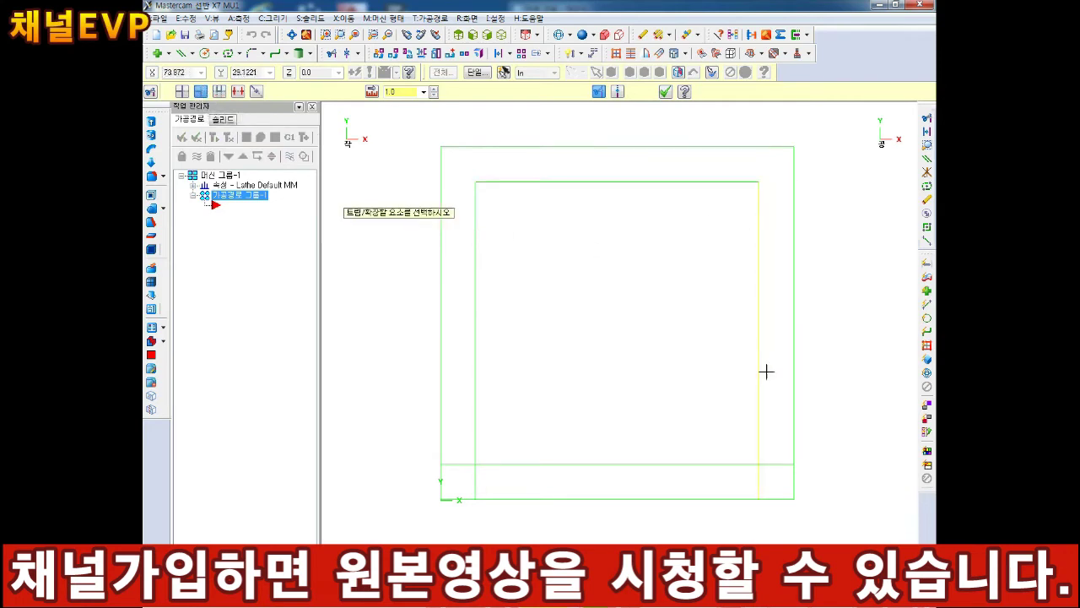
# Step: Trim the inner lines at the two lower corners to complete the inner square, and save the drawing as 1.MCX-7
pyautogui.click(764, 371)
pyautogui.click(701, 463)
pyautogui.click(533, 463)
pyautogui.click(476, 451)
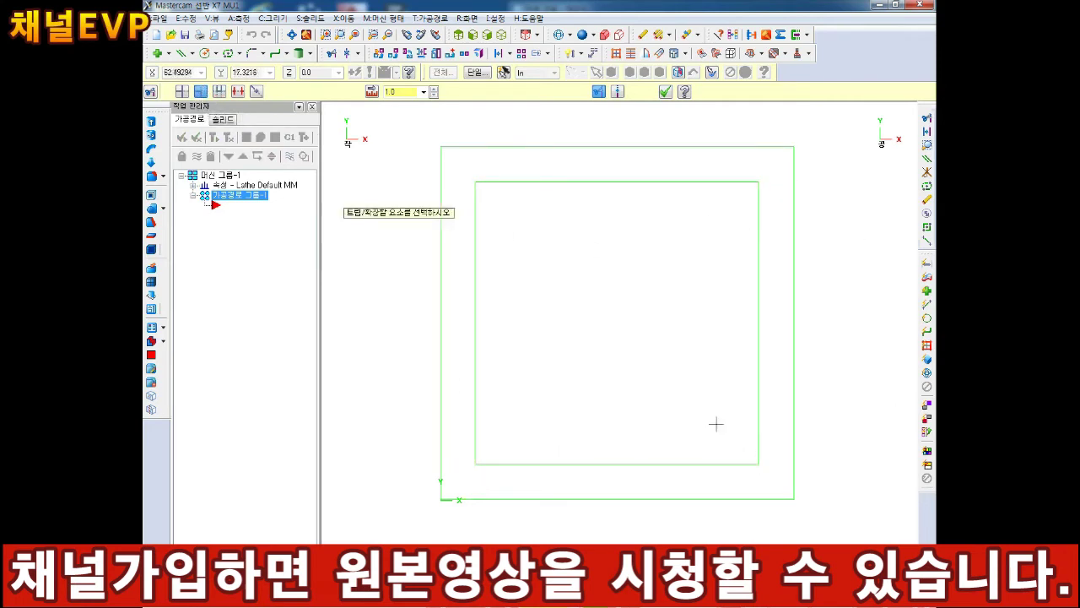
pyautogui.click(665, 91)
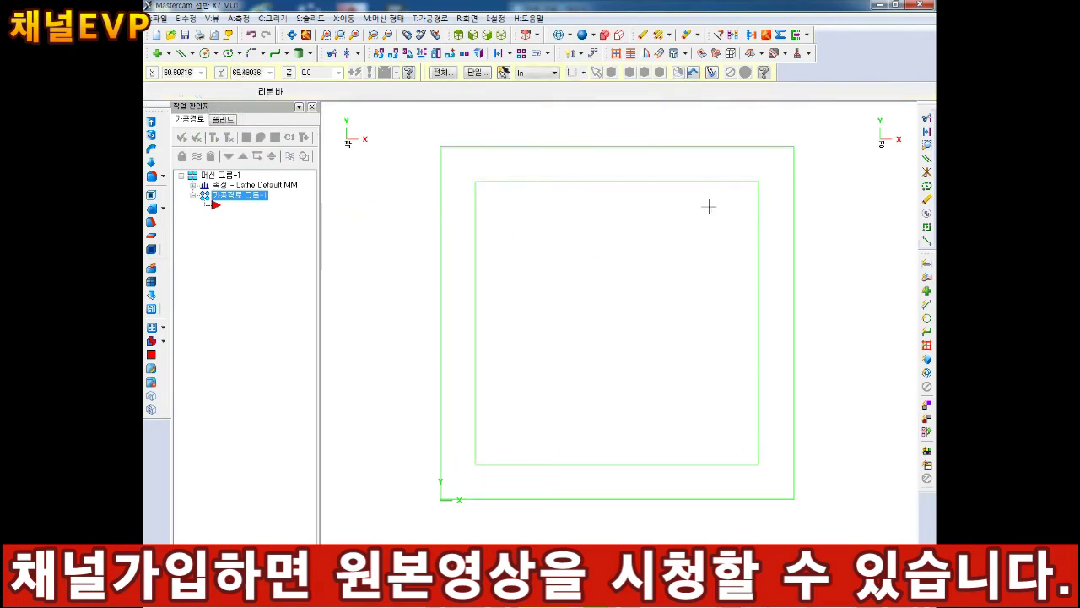
pyautogui.click(185, 34)
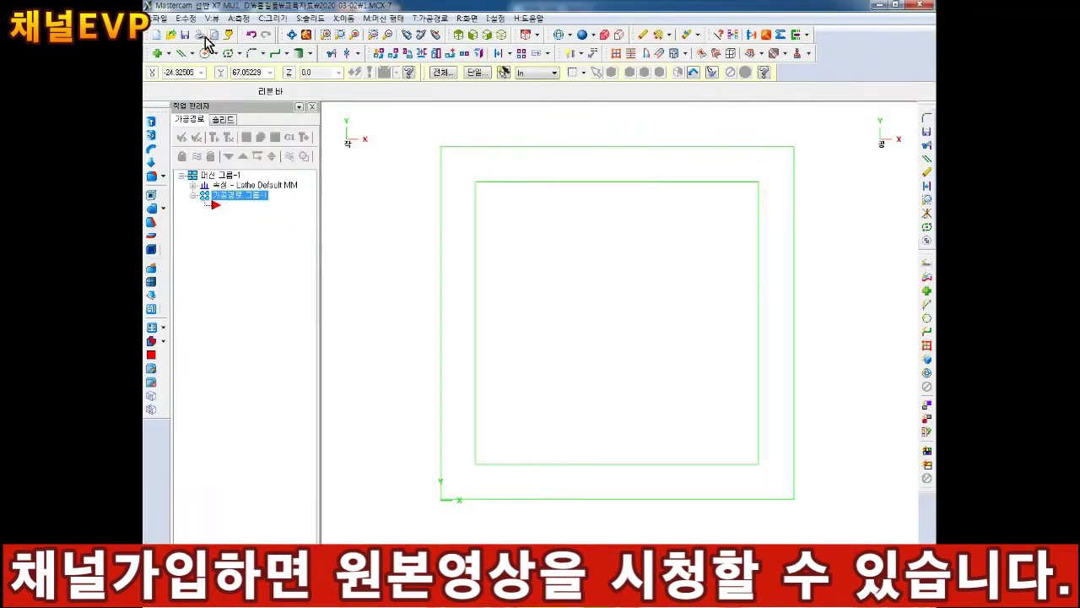
# Step: Fillet the inner square's lower-right corner with a 10 mm radius, using the normal fillet style
pyautogui.click(251, 54)
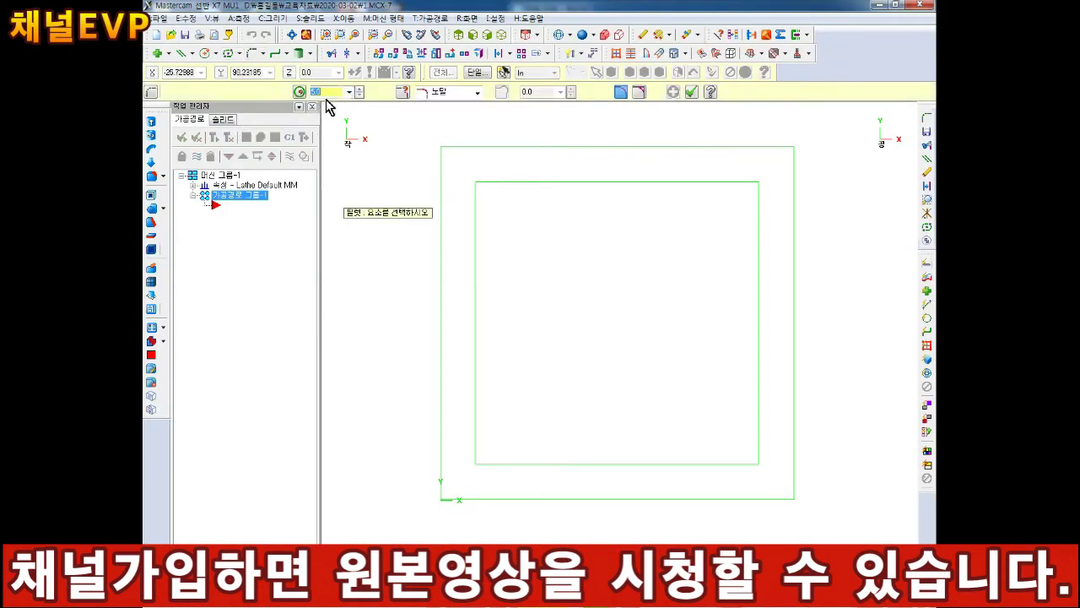
pyautogui.write('10')
pyautogui.press('Return')
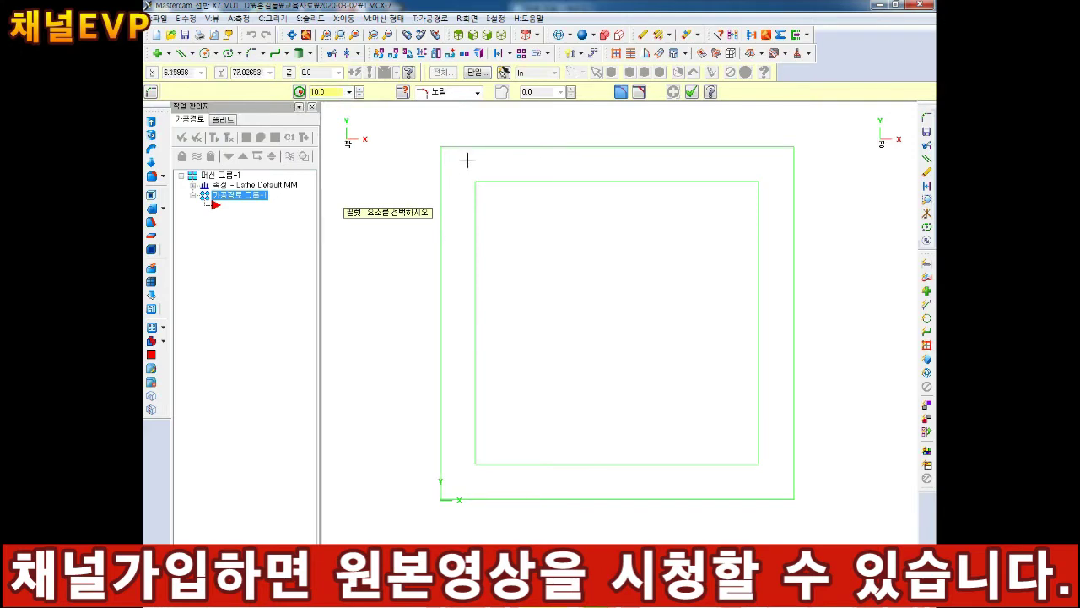
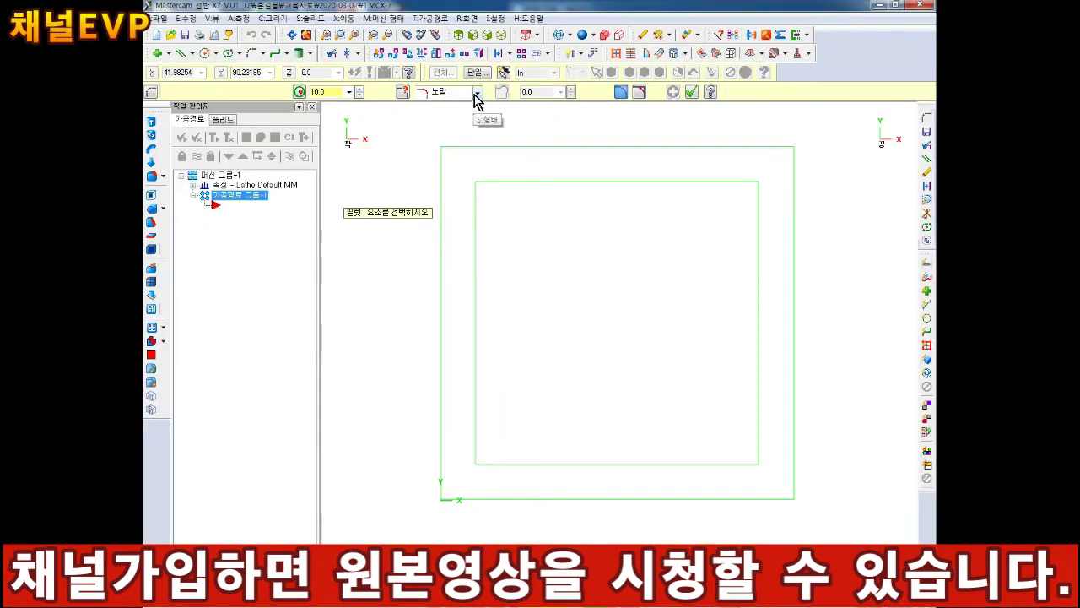
pyautogui.click(476, 93)
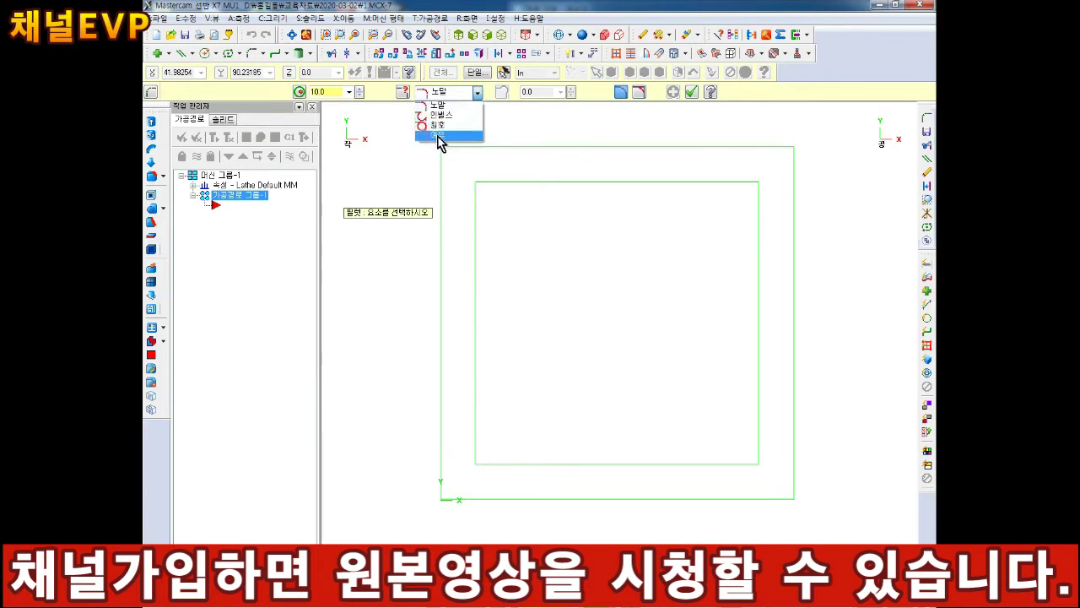
pyautogui.click(477, 94)
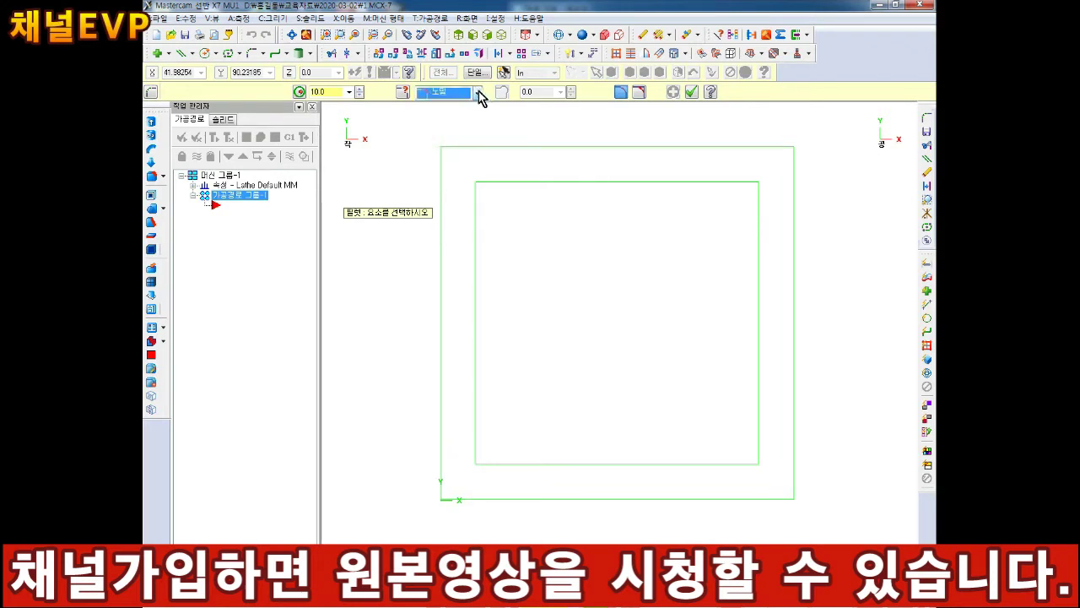
pyautogui.click(757, 411)
pyautogui.click(722, 463)
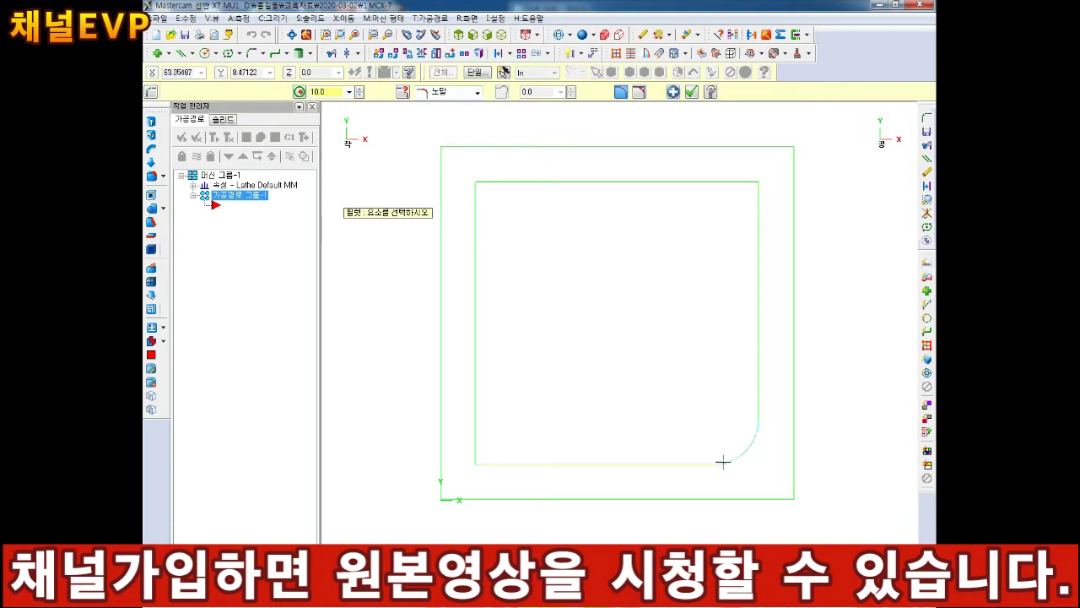
pyautogui.click(691, 91)
# Step: Chamfer the inner square's upper-right corner with the one-distance method and a distance of 10 mm
pyautogui.scroll(-1, 757, 388)
pyautogui.scroll(3, 746, 401)
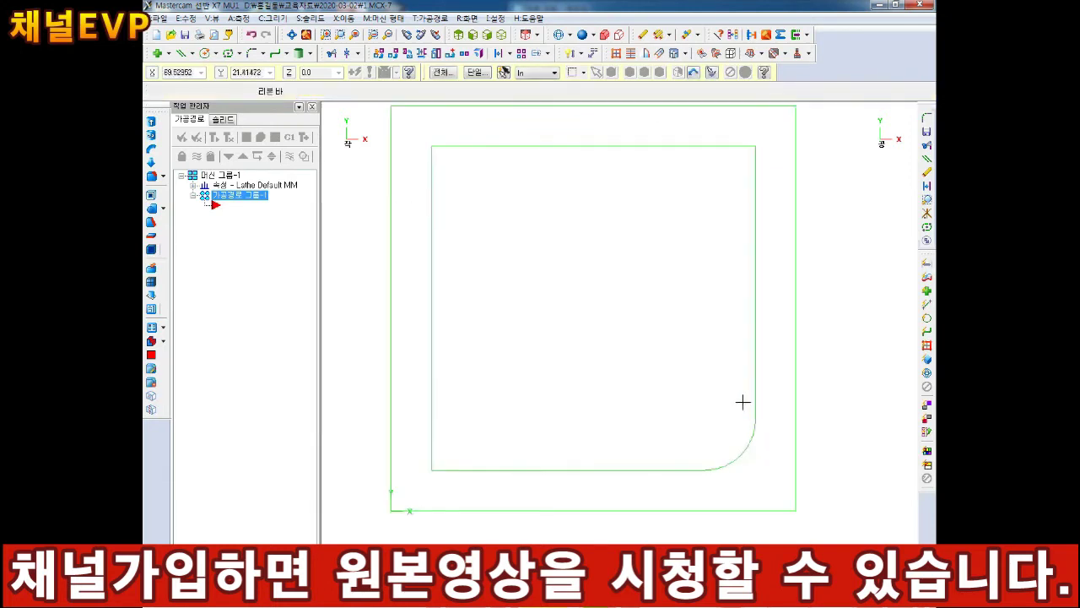
pyautogui.scroll(-2, 744, 400)
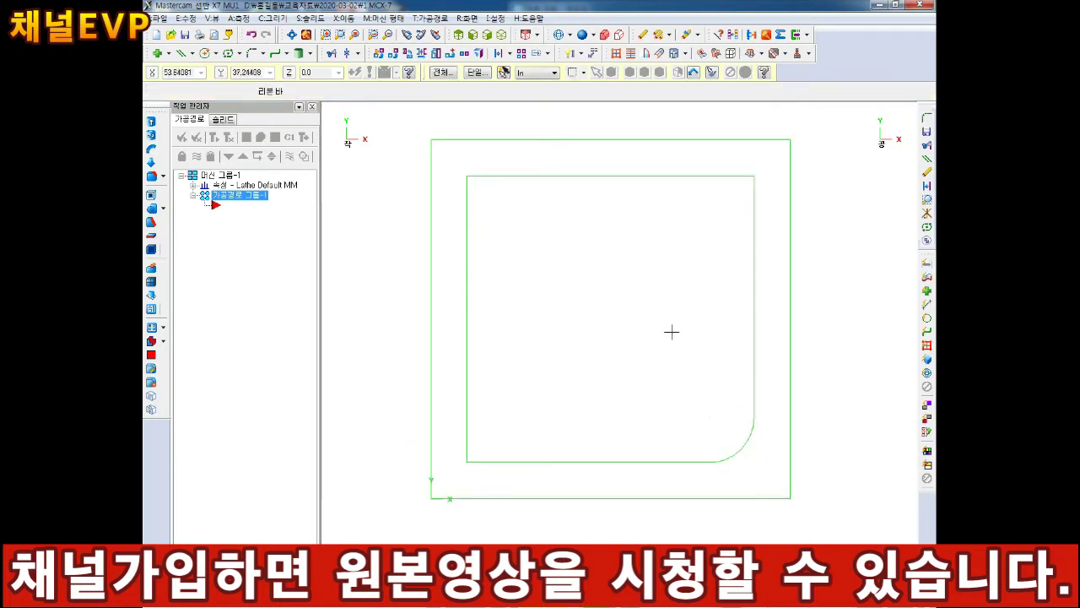
pyautogui.scroll(1, 671, 331)
pyautogui.click(264, 54)
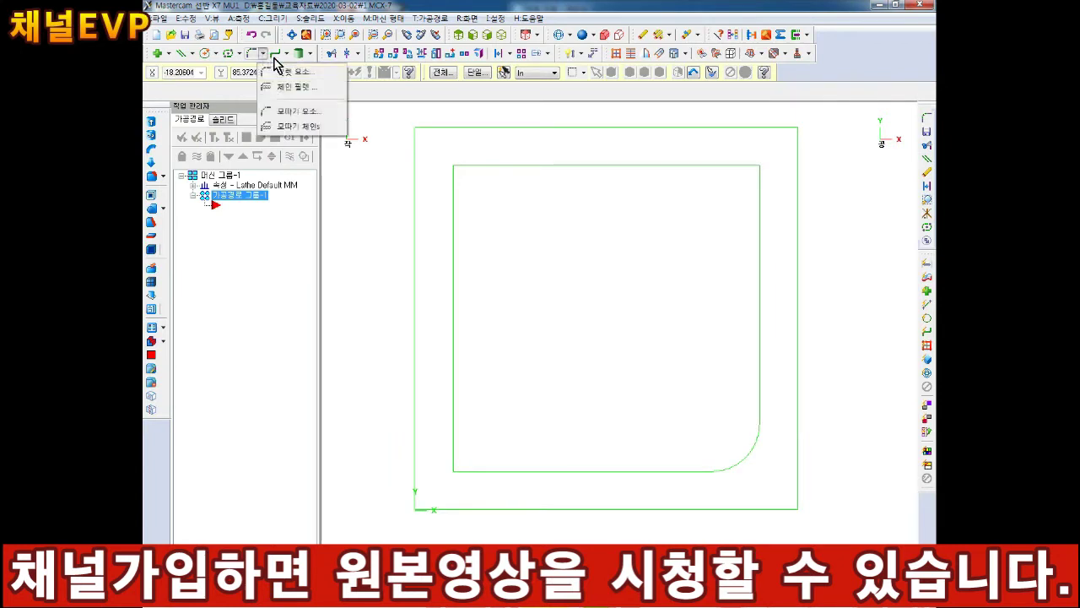
pyautogui.click(287, 111)
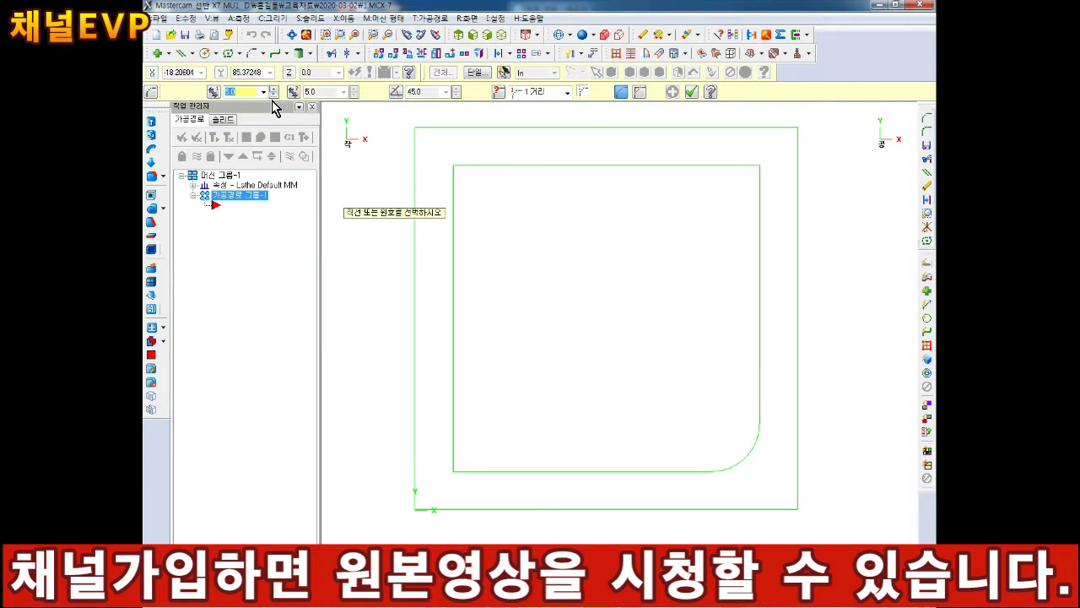
pyautogui.write('10')
pyautogui.press('Return')
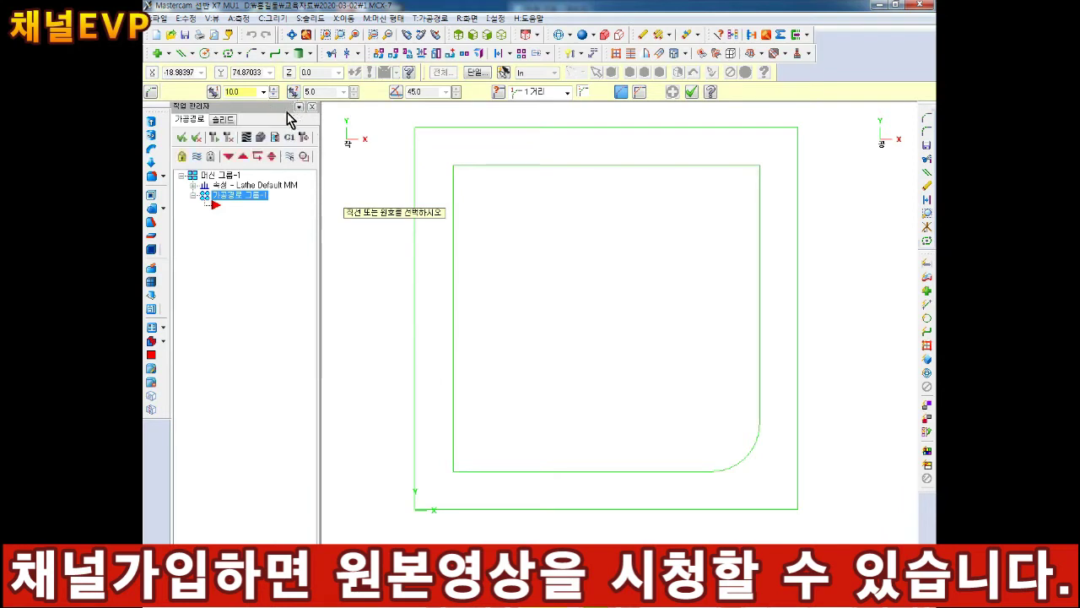
pyautogui.doubleClick(243, 92)
pyautogui.click(567, 92)
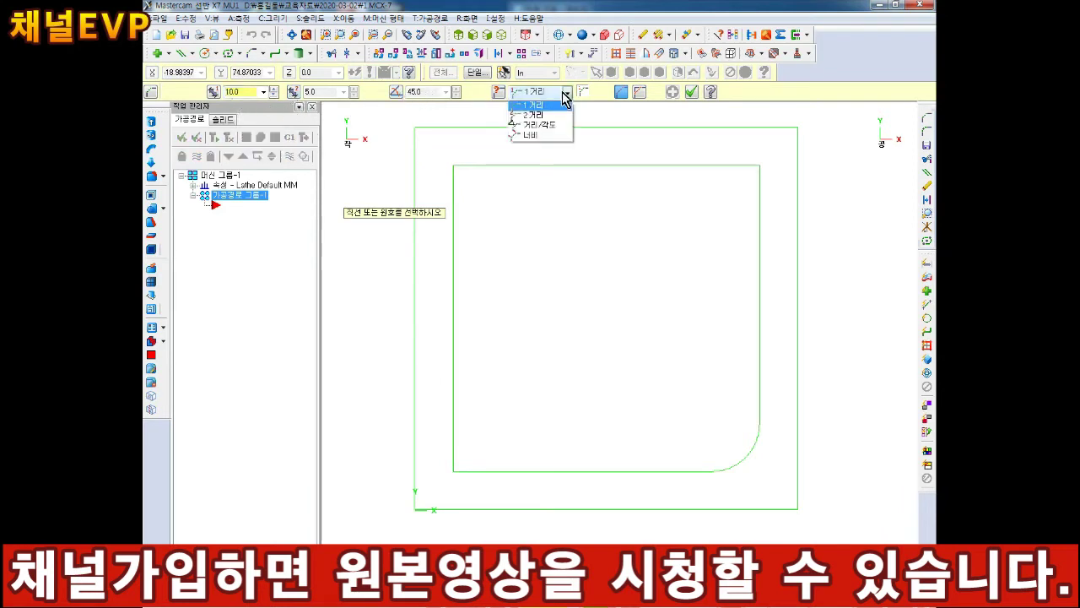
pyautogui.click(604, 90)
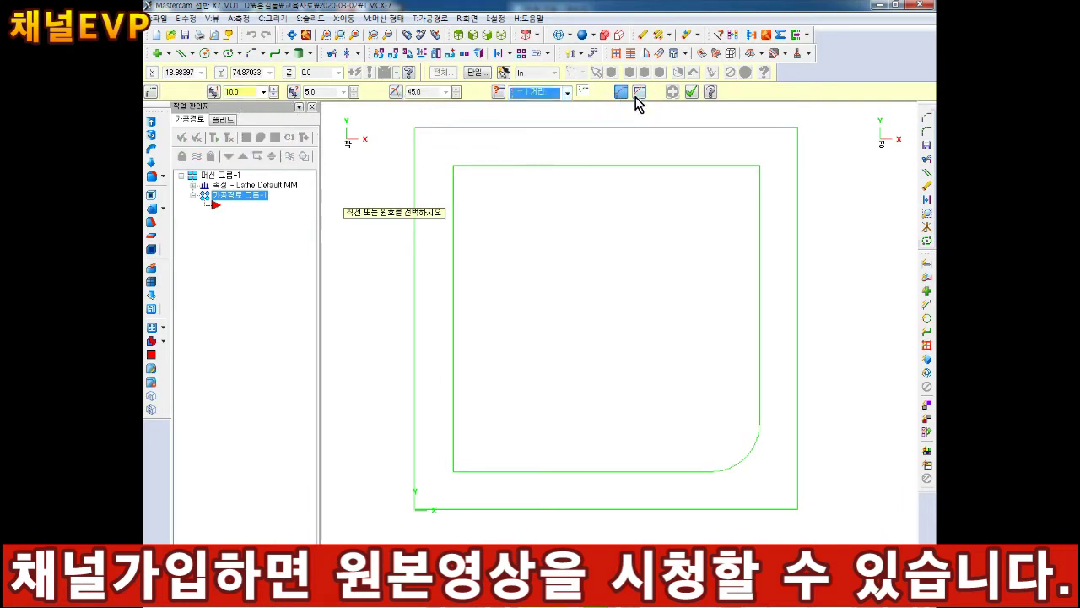
pyautogui.click(732, 169)
pyautogui.click(759, 231)
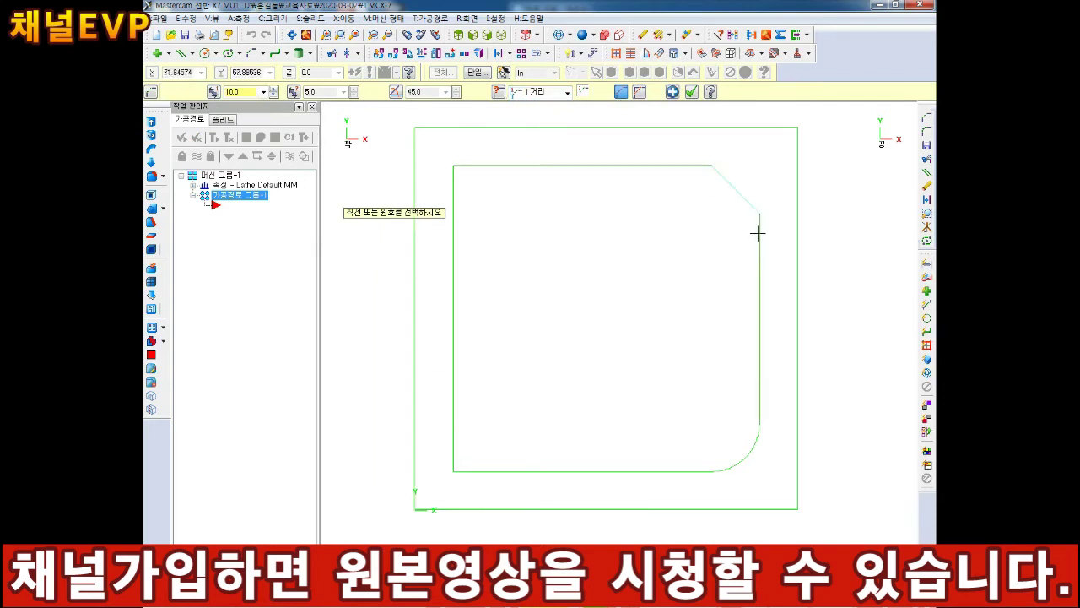
pyautogui.click(691, 92)
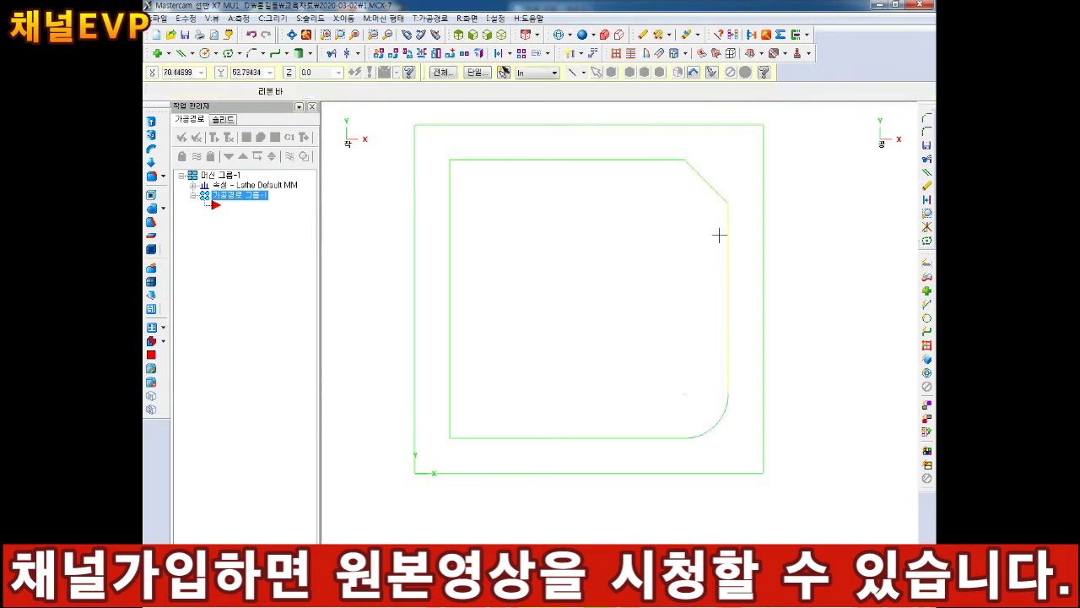
# Step: Draw a circle of radius 10 mm centred on the inner square's upper-left corner
pyautogui.scroll(2, 644, 227)
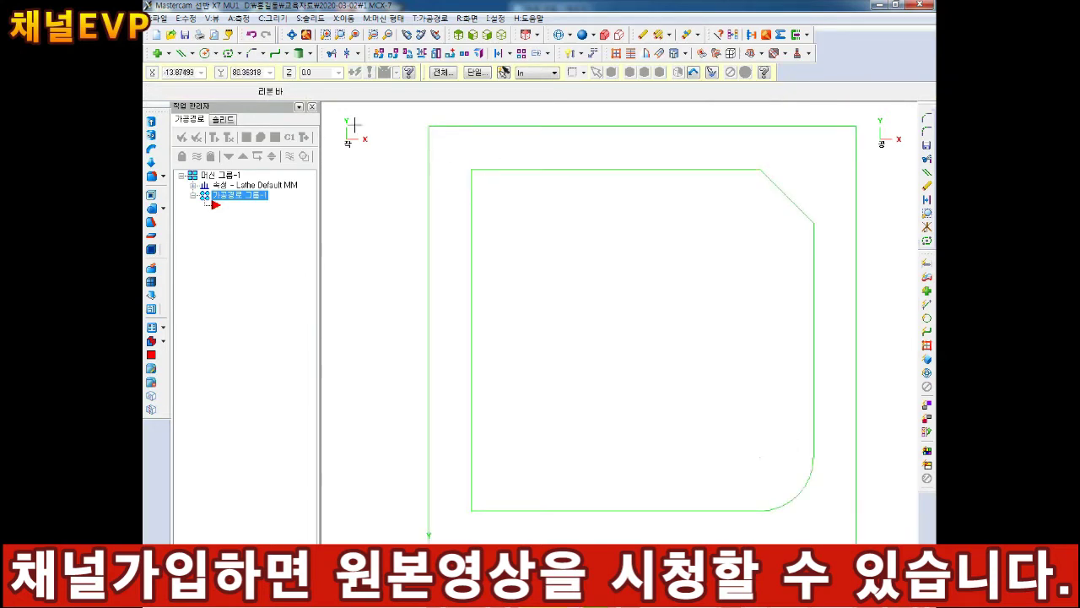
pyautogui.click(215, 53)
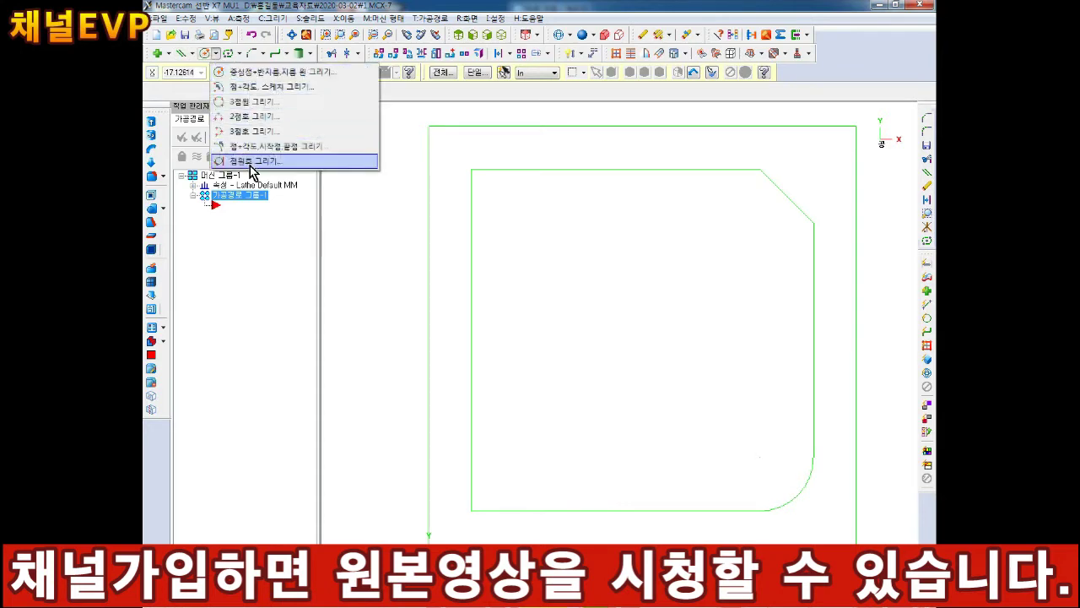
pyautogui.click(258, 73)
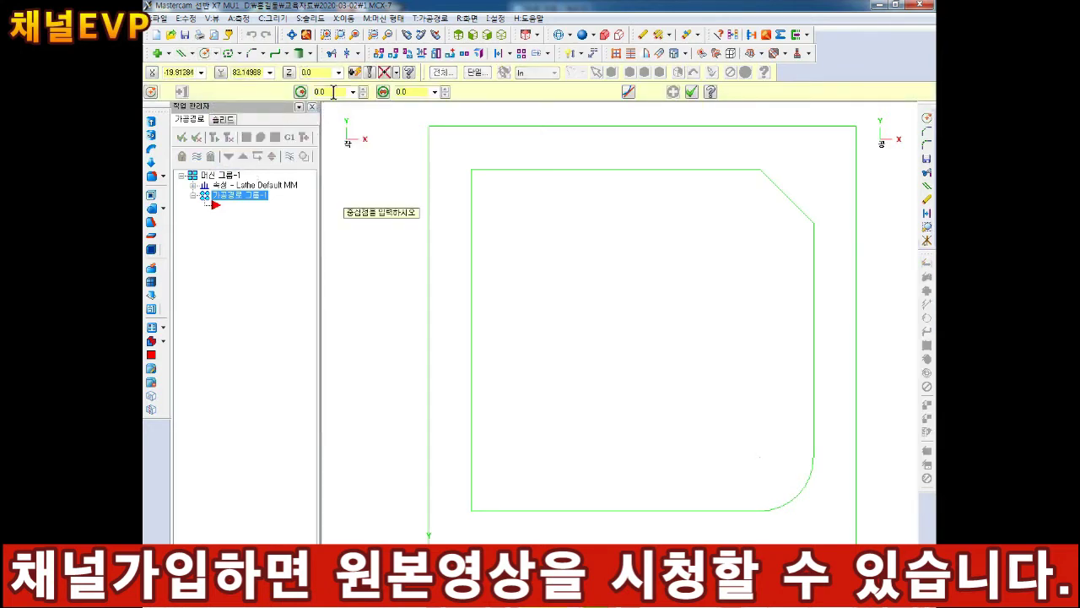
pyautogui.moveTo(333, 91); pyautogui.dragTo(256, 98)
pyautogui.write('10')
pyautogui.press('Return')
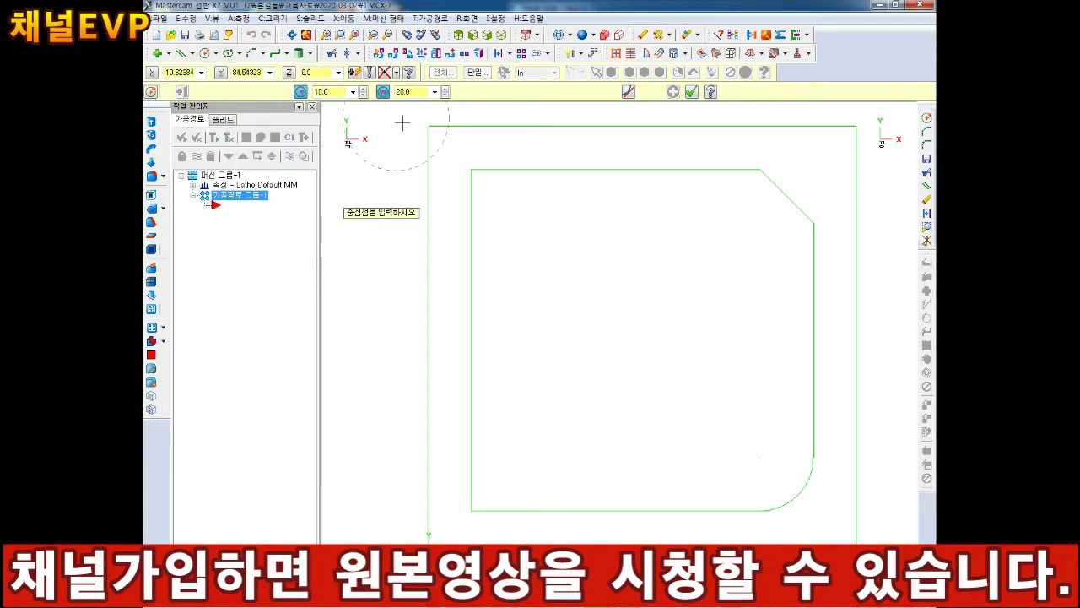
pyautogui.click(473, 171)
pyautogui.click(690, 93)
# Step: Try to remove the part of the circle above the outer square's top edge with divide trim
pyautogui.scroll(-2, 513, 171)
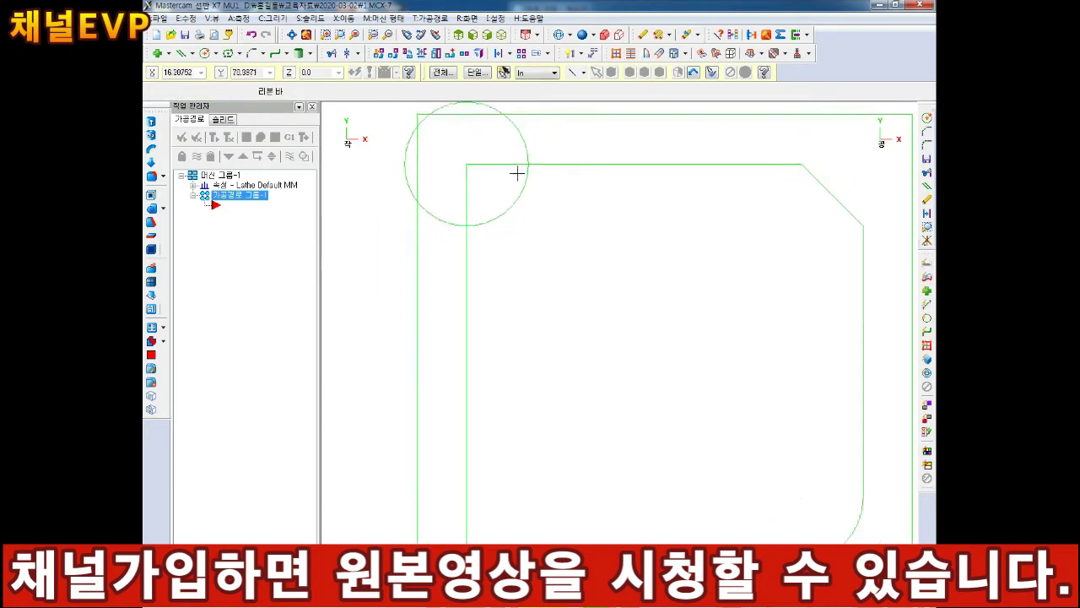
pyautogui.scroll(-1, 498, 152)
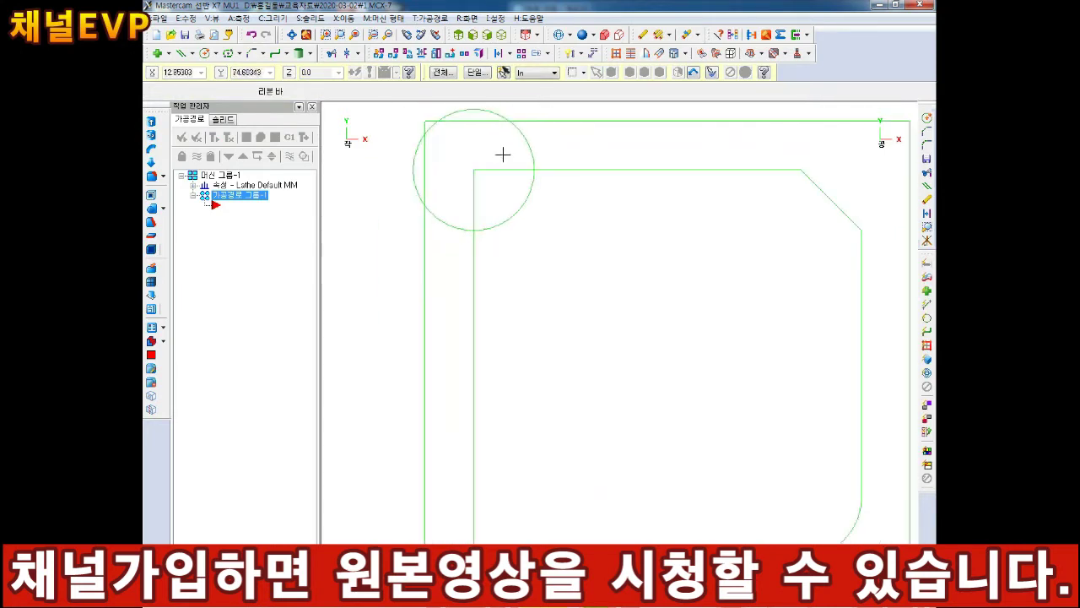
pyautogui.scroll(-3, 507, 154)
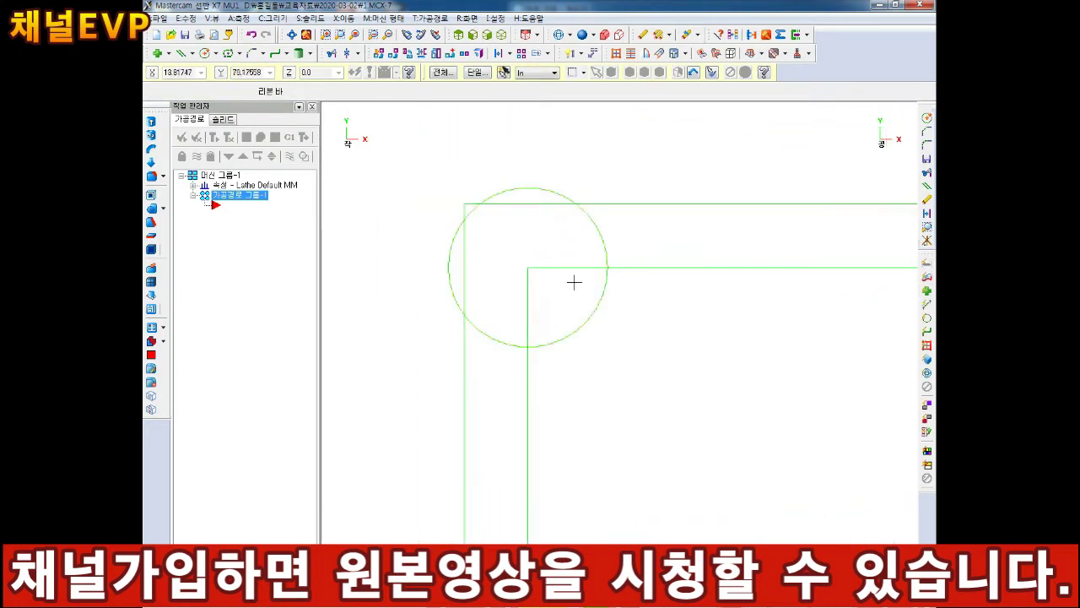
pyautogui.click(332, 53)
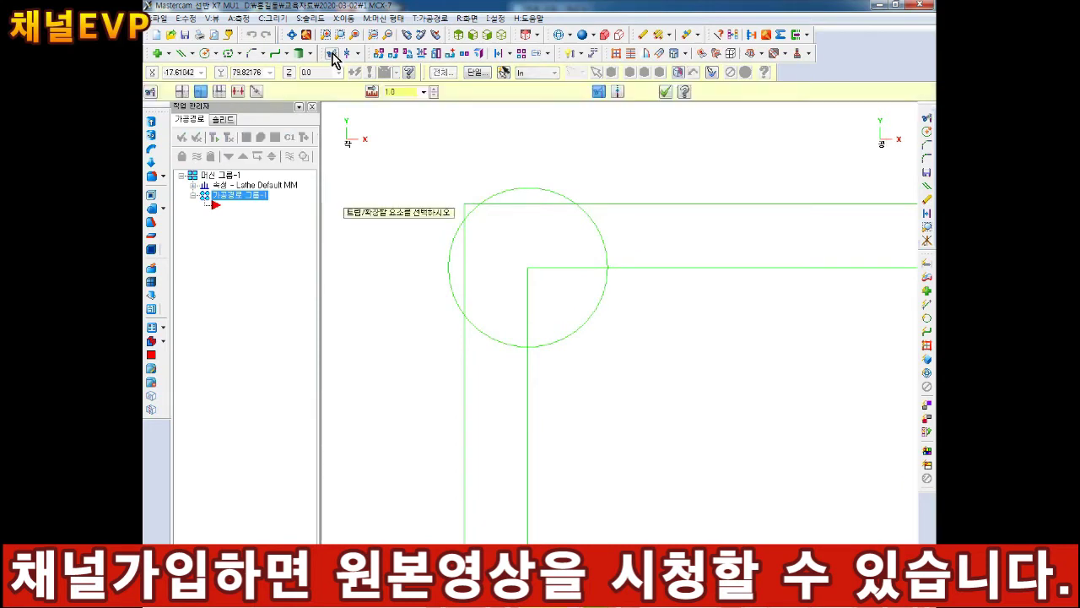
pyautogui.click(238, 93)
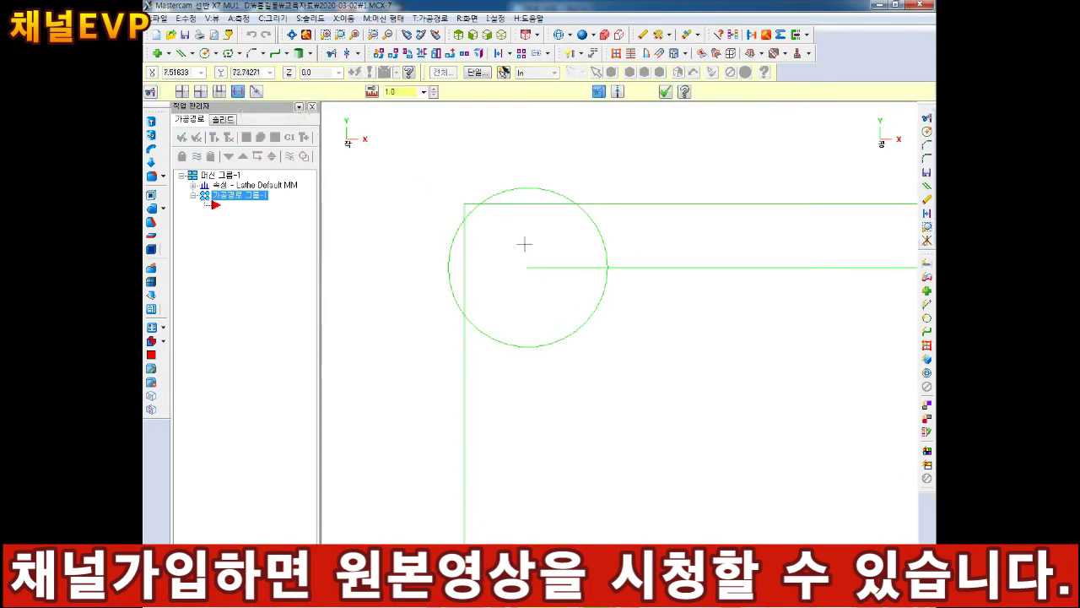
pyautogui.click(541, 186)
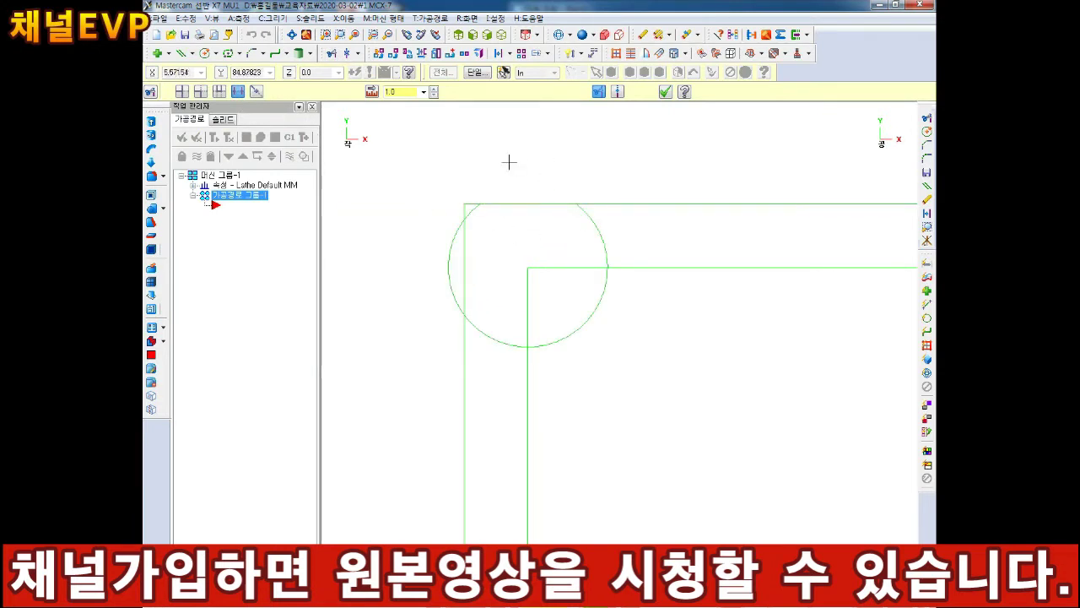
# Step: Try to trim the circle against the inner square's top and left edges with two-entity trim
pyautogui.click(200, 92)
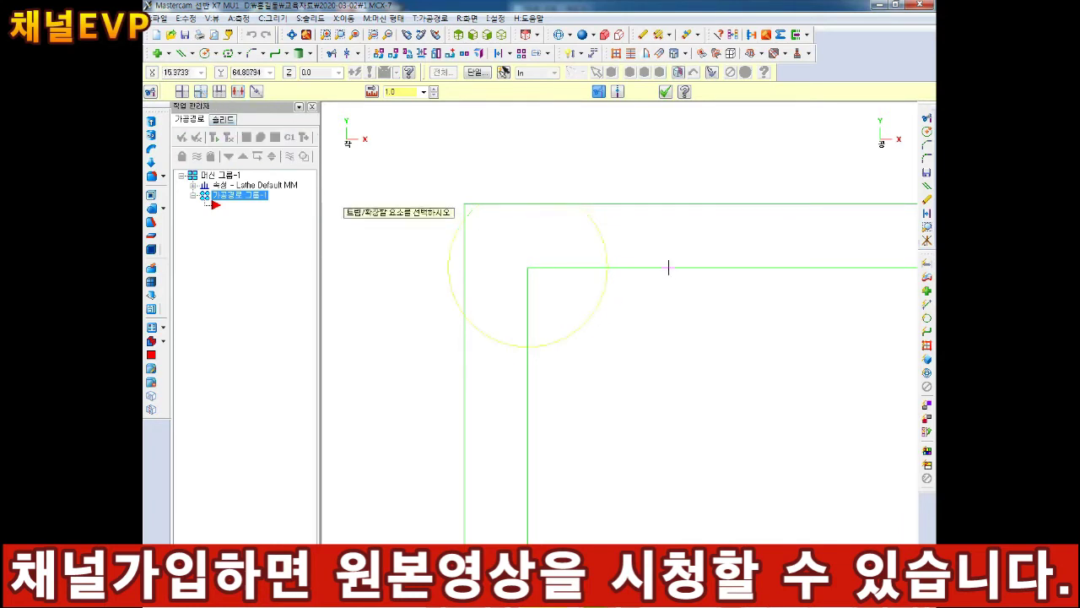
pyautogui.click(714, 268)
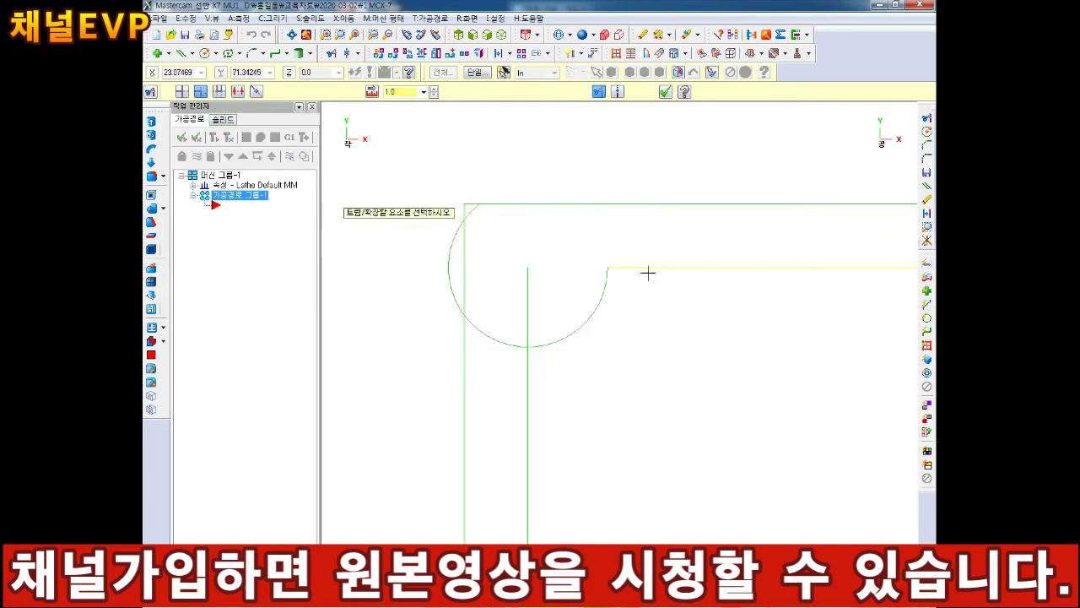
pyautogui.click(552, 347)
pyautogui.click(529, 390)
pyautogui.press('Escape')
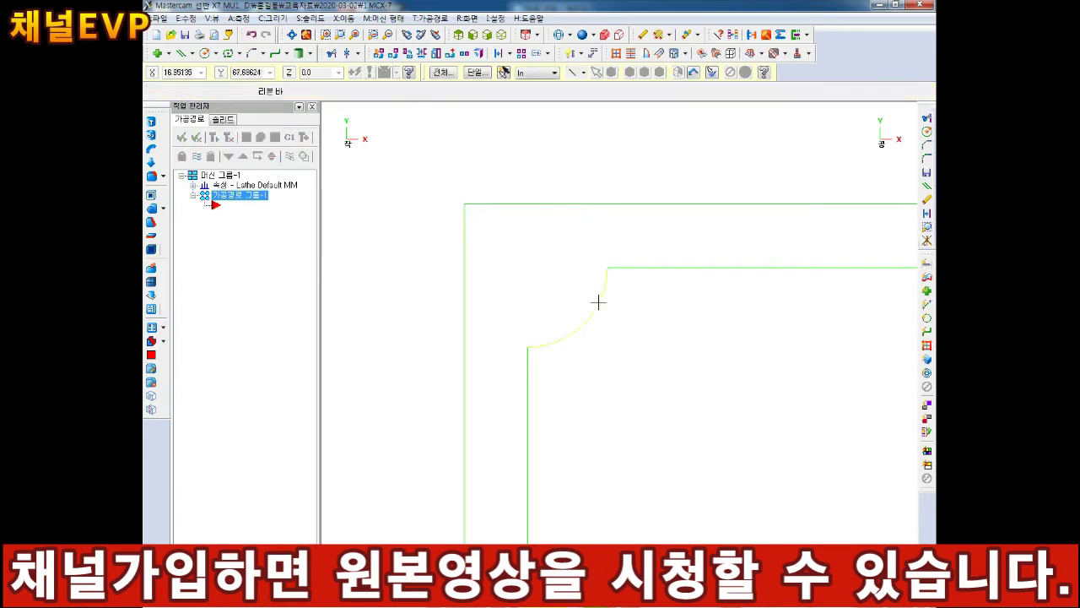
# Step: Undo the trims made to the circle and the inner square's top and left edges
pyautogui.hotkey('ctrl', 'z')
pyautogui.scroll(-1, 582, 276)
pyautogui.scroll(3, 570, 248)
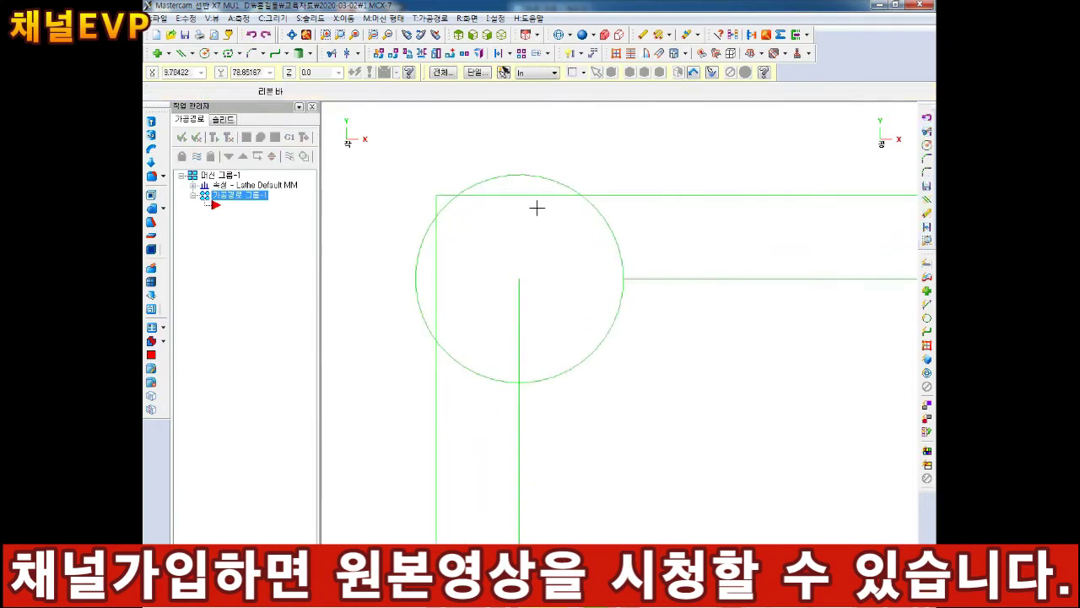
pyautogui.click(332, 53)
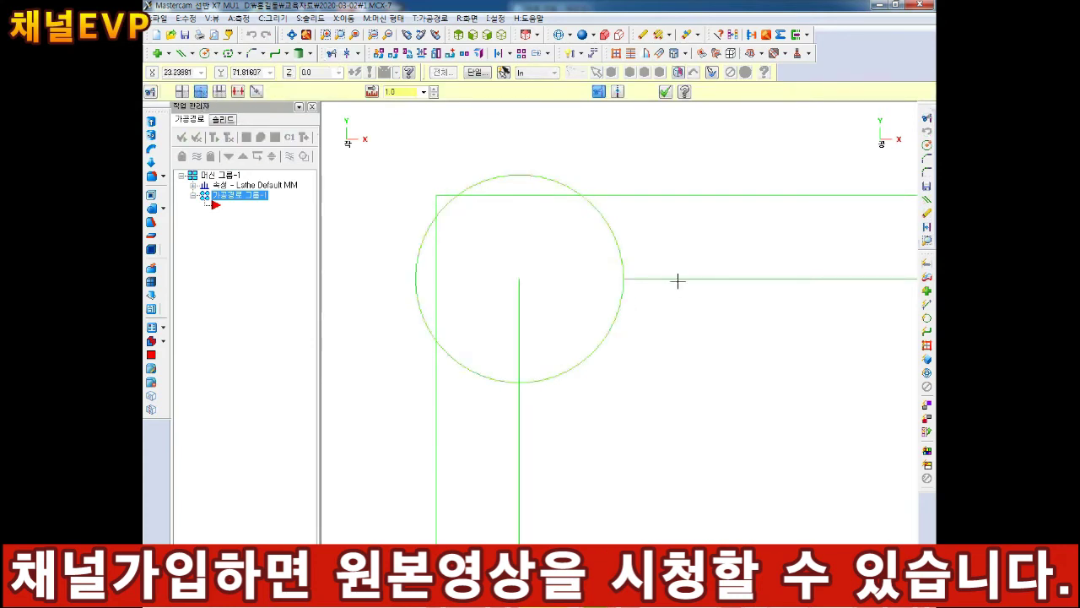
pyautogui.press('Escape')
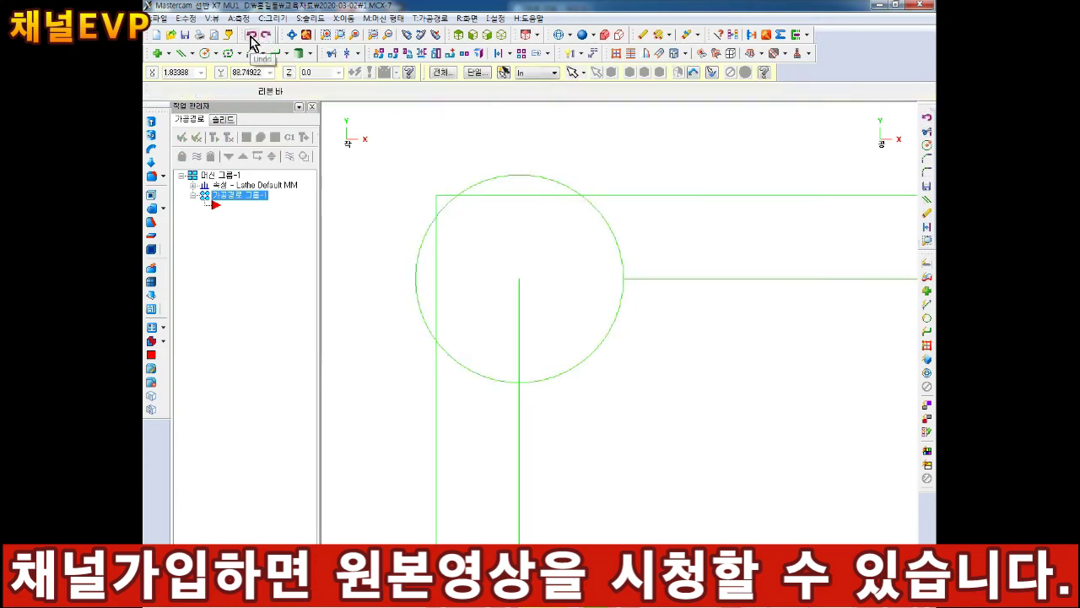
pyautogui.click(251, 35)
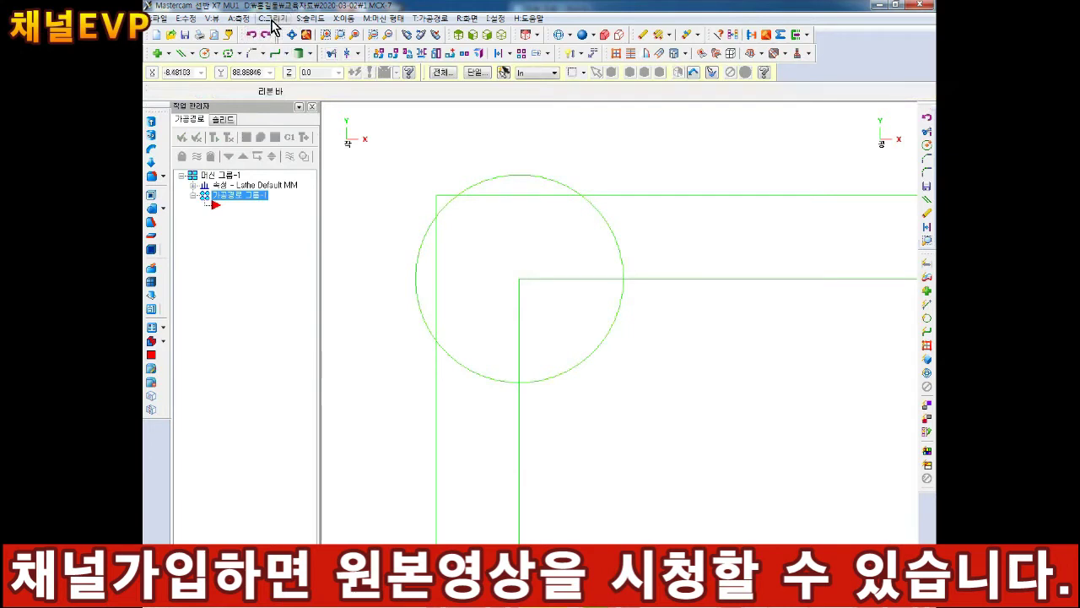
# Step: Trim the circle and the inner square's top and left edges to each other, leaving a concave arc at the upper-left corner
pyautogui.click(330, 55)
pyautogui.click(655, 282)
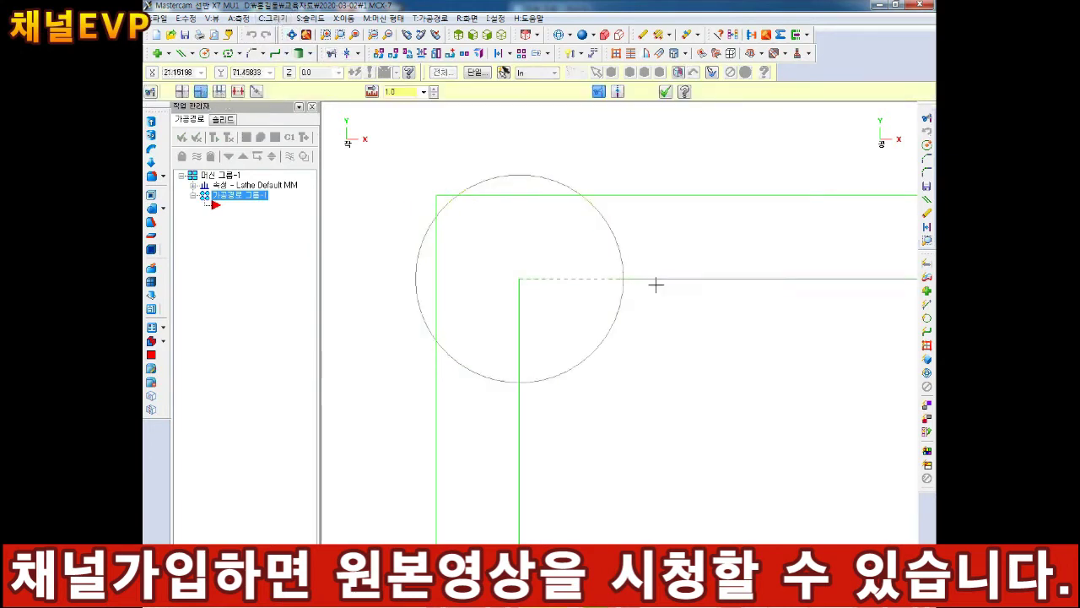
pyautogui.click(571, 375)
pyautogui.click(527, 437)
pyautogui.scroll(-5, 506, 359)
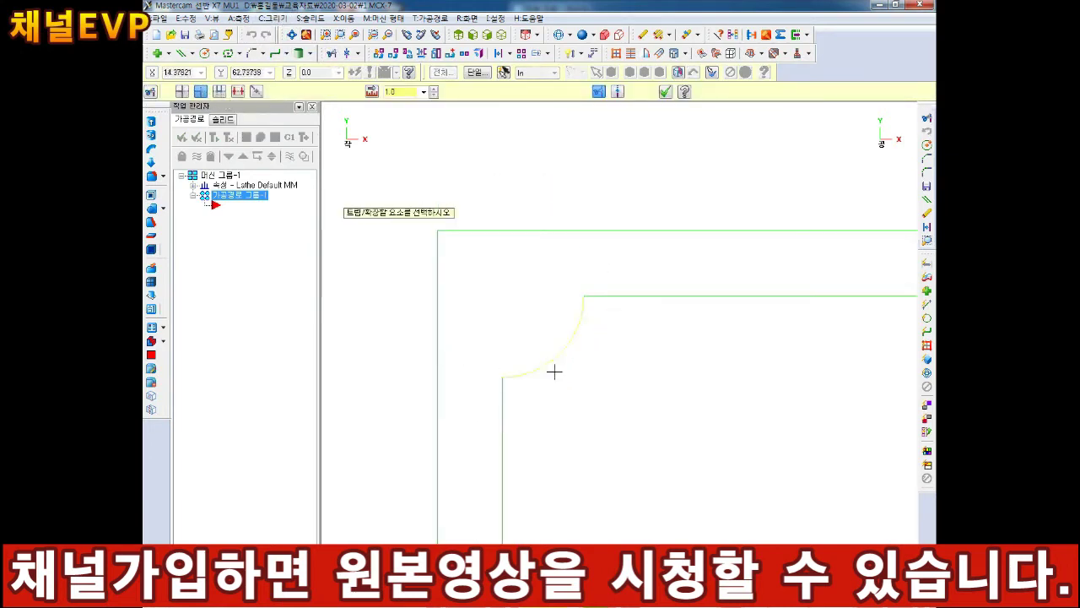
pyautogui.press('Right')
pyautogui.press('Down')
pyautogui.press('Down')
pyautogui.press('Right')
pyautogui.press('Up')
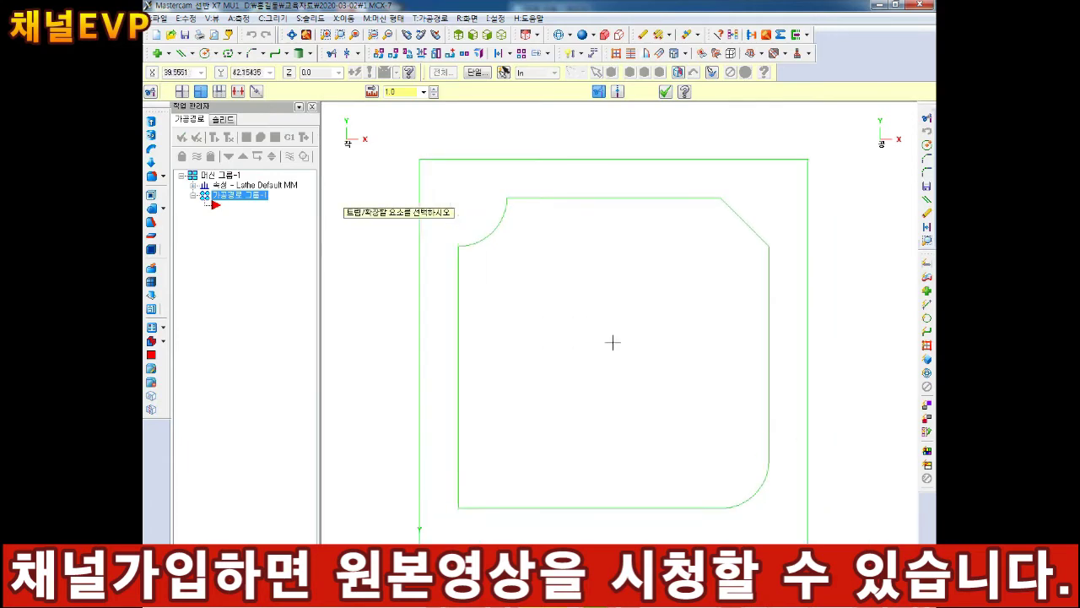
# Step: Exit the trim command and start a new, empty drawing
pyautogui.scroll(1, 613, 342)
pyautogui.press('Left')
pyautogui.press('Up')
pyautogui.press('Right')
pyautogui.scroll(-1, 574, 325)
pyautogui.press('Down')
pyautogui.press('Escape')
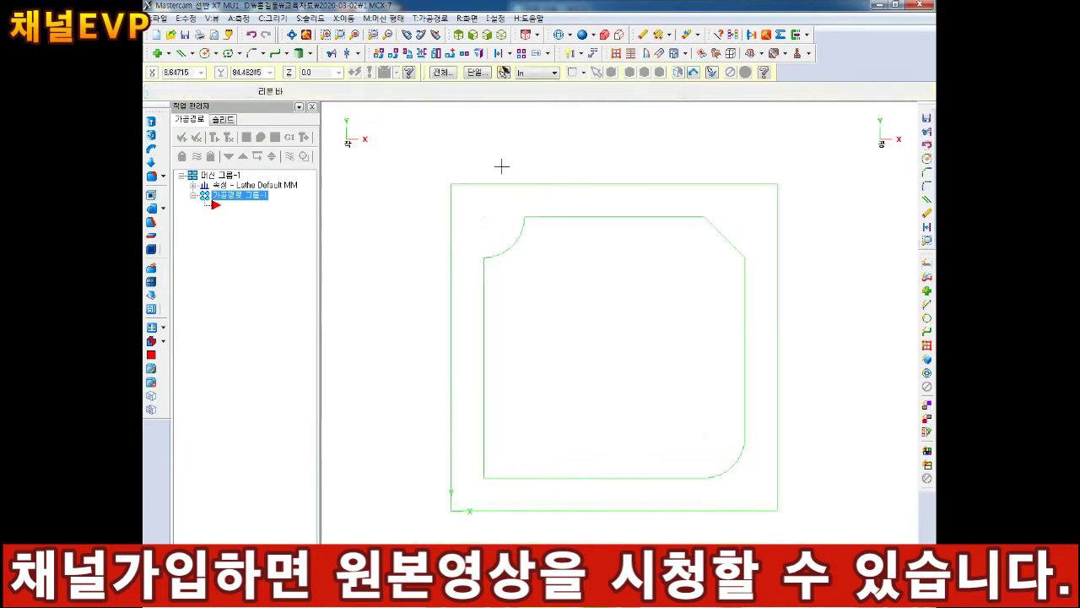
pyautogui.click(158, 18)
pyautogui.click(168, 43)
pyautogui.moveTo(526, 293); pyautogui.dragTo(581, 330, button='middle')
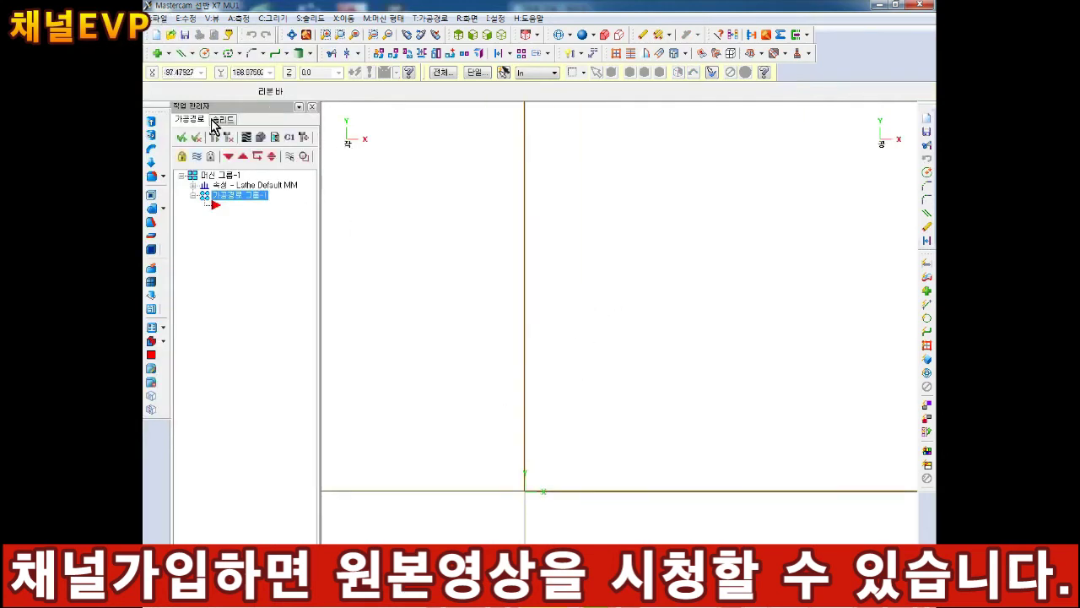
# Step: Draw an 80 × 80 mm rectangle with its lower-left corner at the origin
pyautogui.click(241, 54)
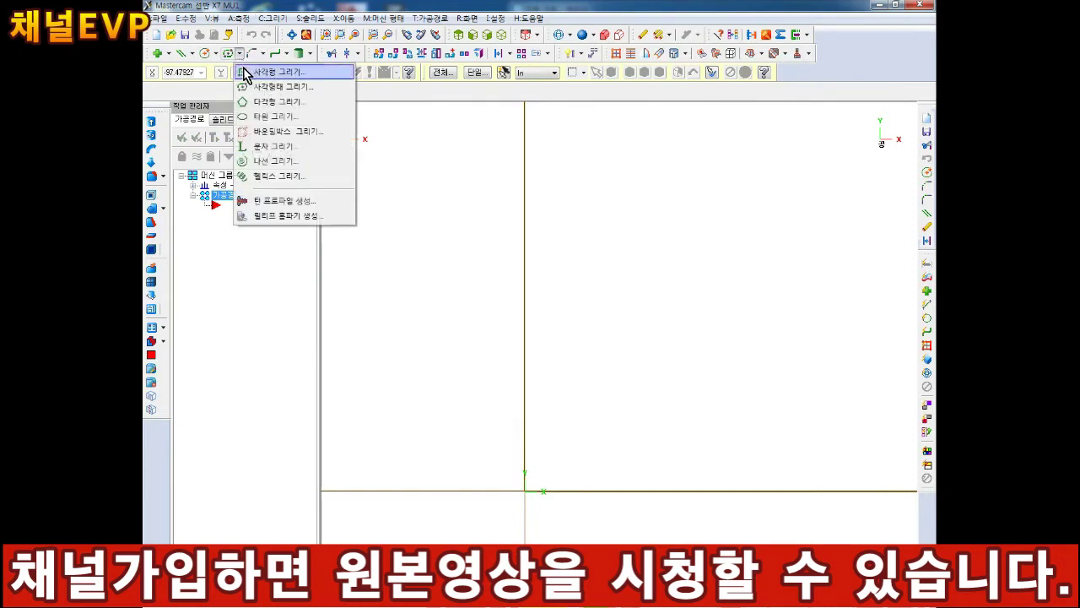
pyautogui.click(249, 73)
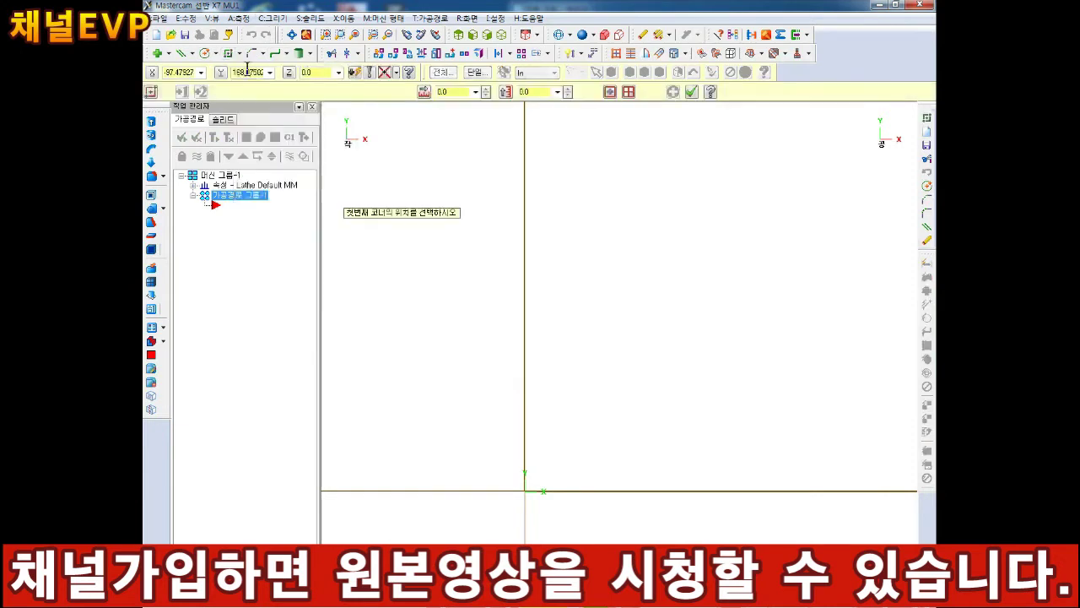
pyautogui.write('80')
pyautogui.click(358, 182)
pyautogui.press('Return')
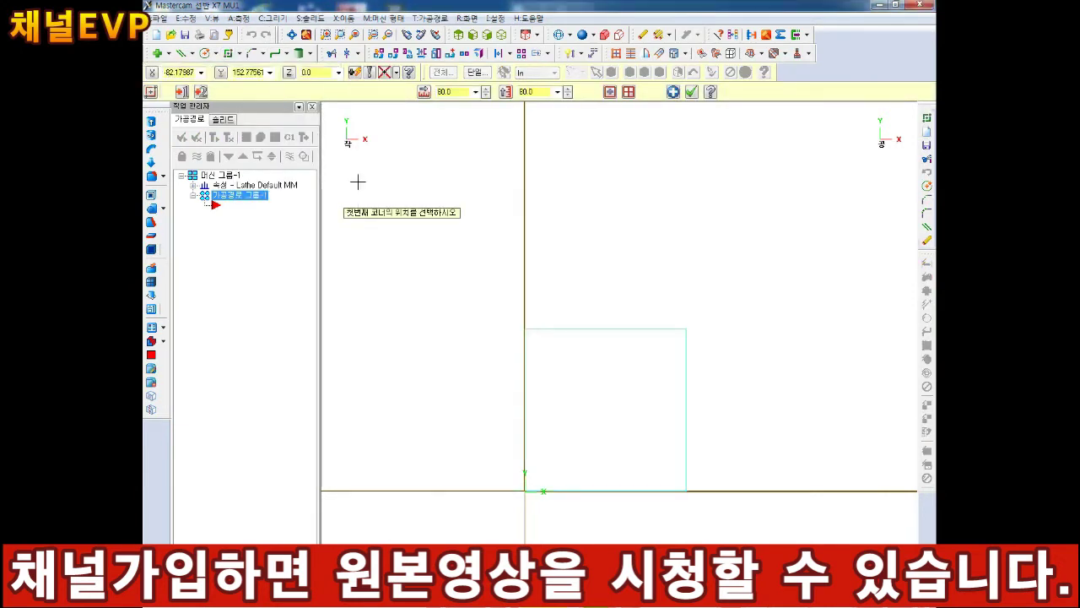
pyautogui.press('Return')
pyautogui.scroll(3, 550, 347)
pyautogui.scroll(1, 596, 328)
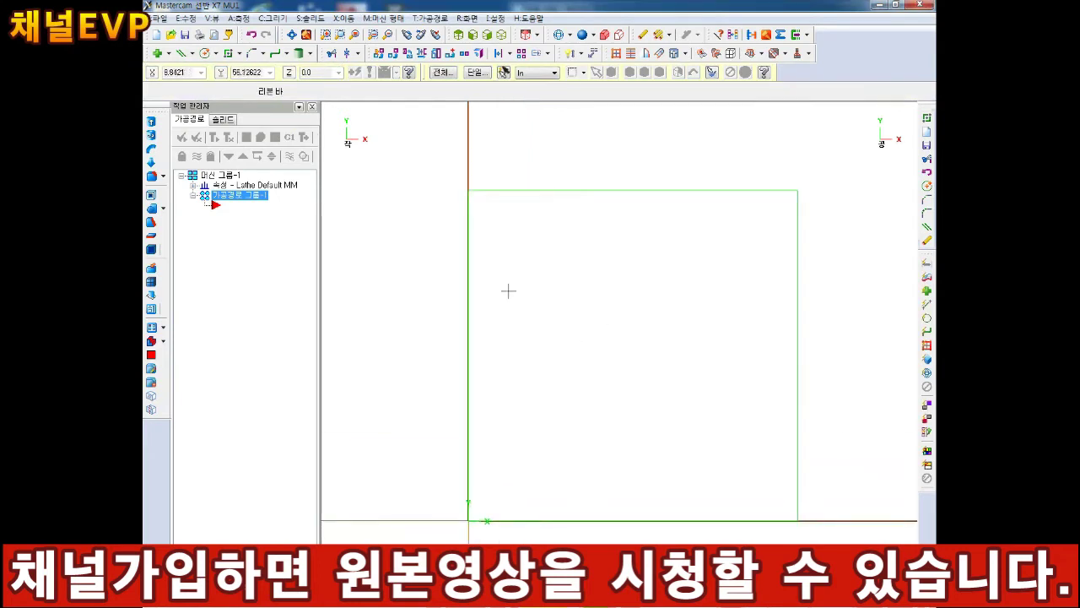
# Step: Start a contour offset and chain the whole square outline from its left edge
pyautogui.click(511, 54)
pyautogui.click(535, 89)
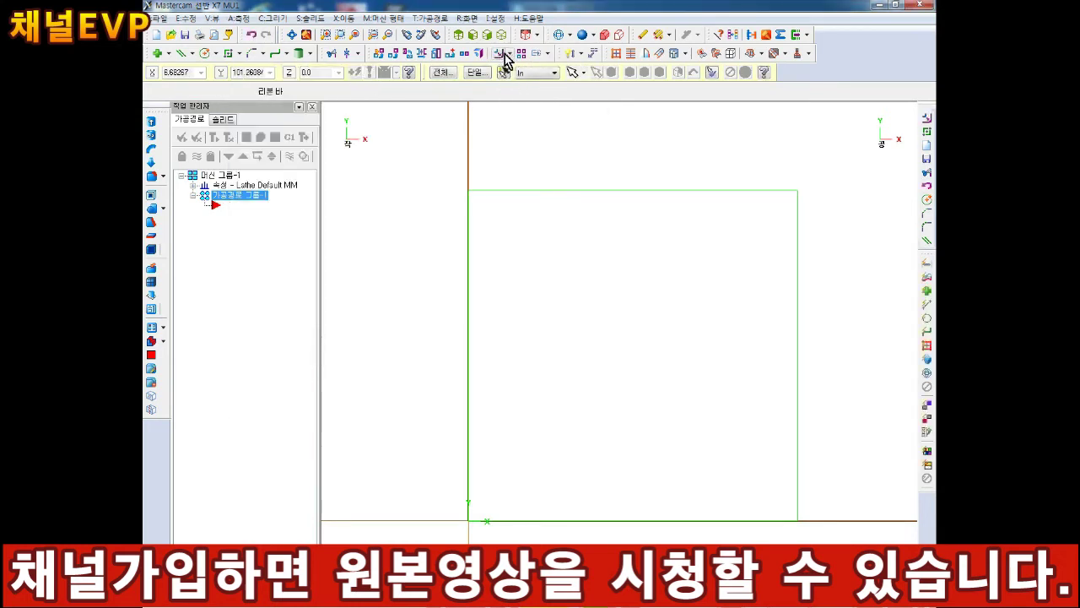
pyautogui.click(344, 18)
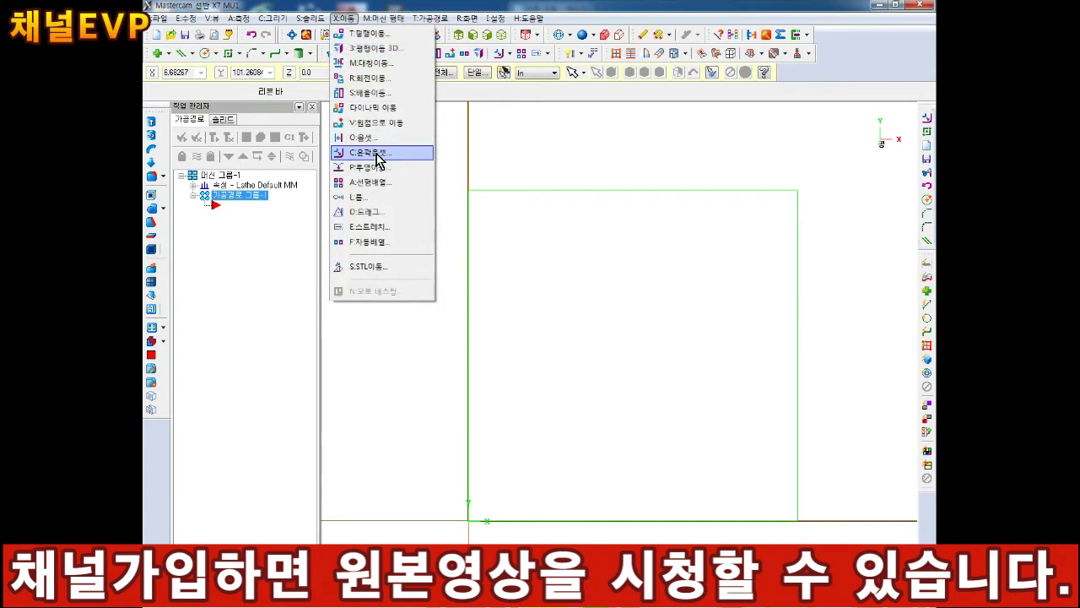
pyautogui.click(509, 53)
pyautogui.click(508, 54)
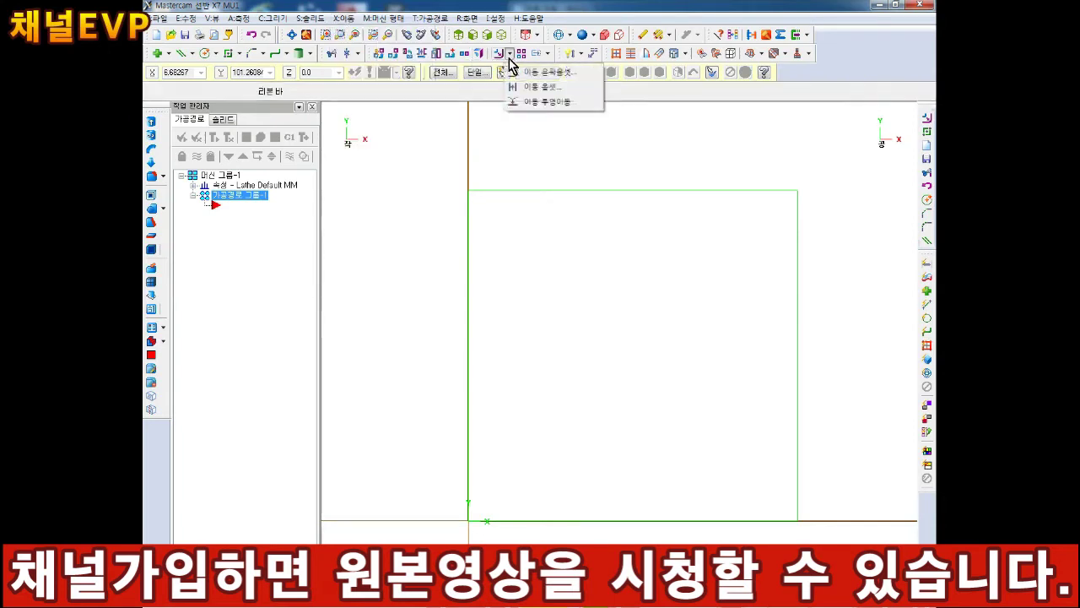
pyautogui.click(544, 72)
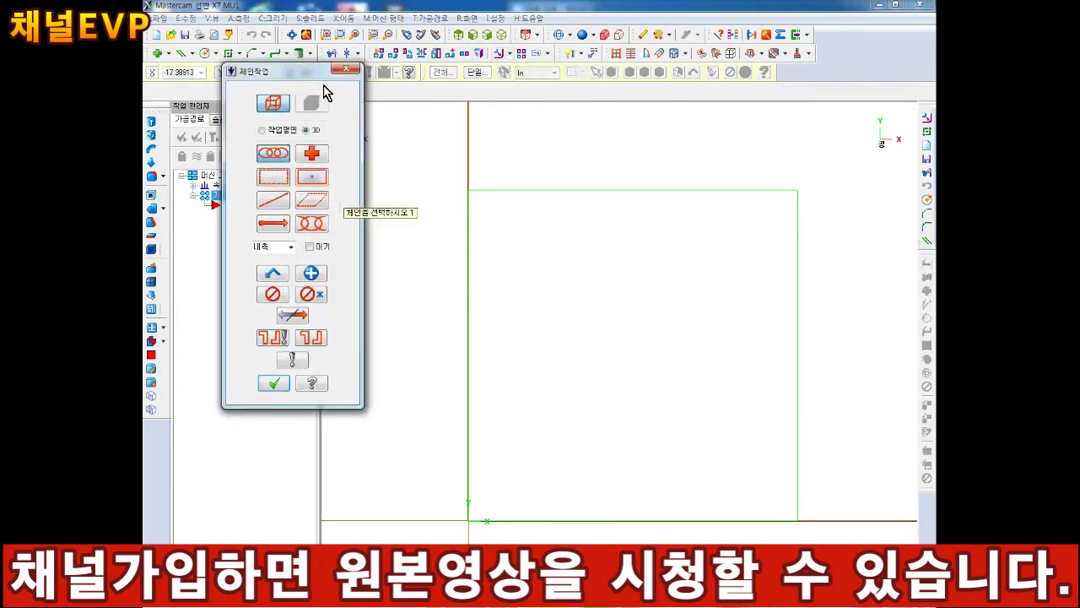
pyautogui.click(468, 438)
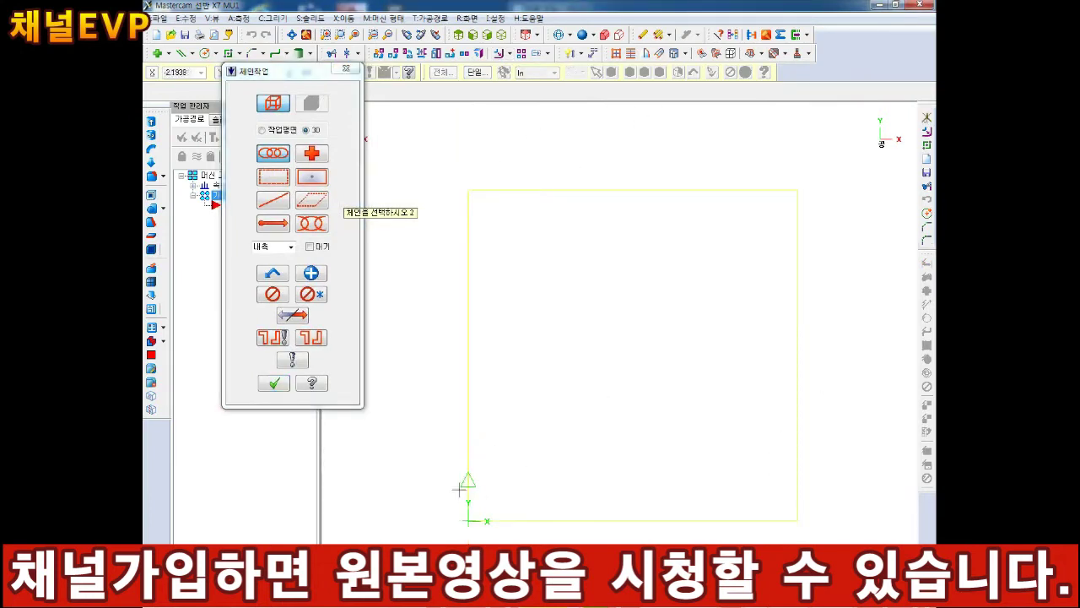
# Step: Reverse the square's chain direction back and forth, finishing with it running up the left edge
pyautogui.click(293, 317)
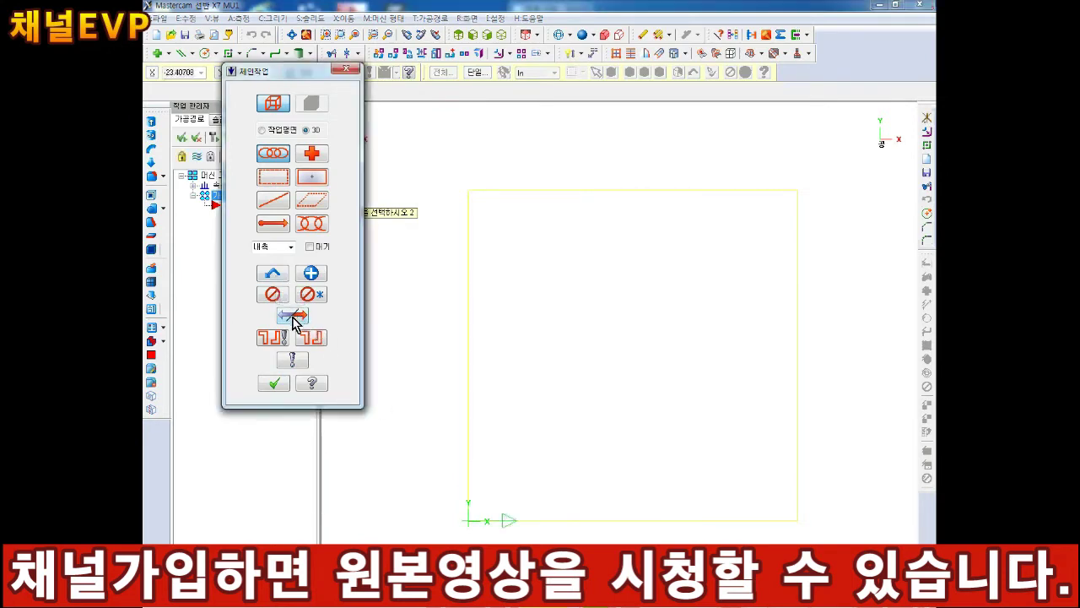
pyautogui.click(293, 317)
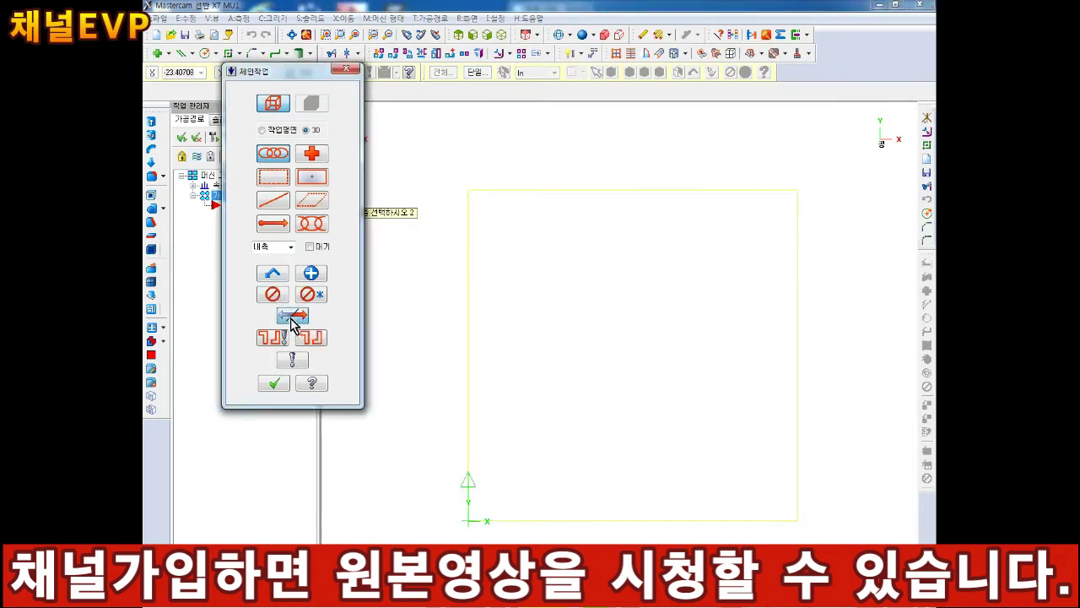
pyautogui.click(293, 317)
pyautogui.scroll(3, 477, 583)
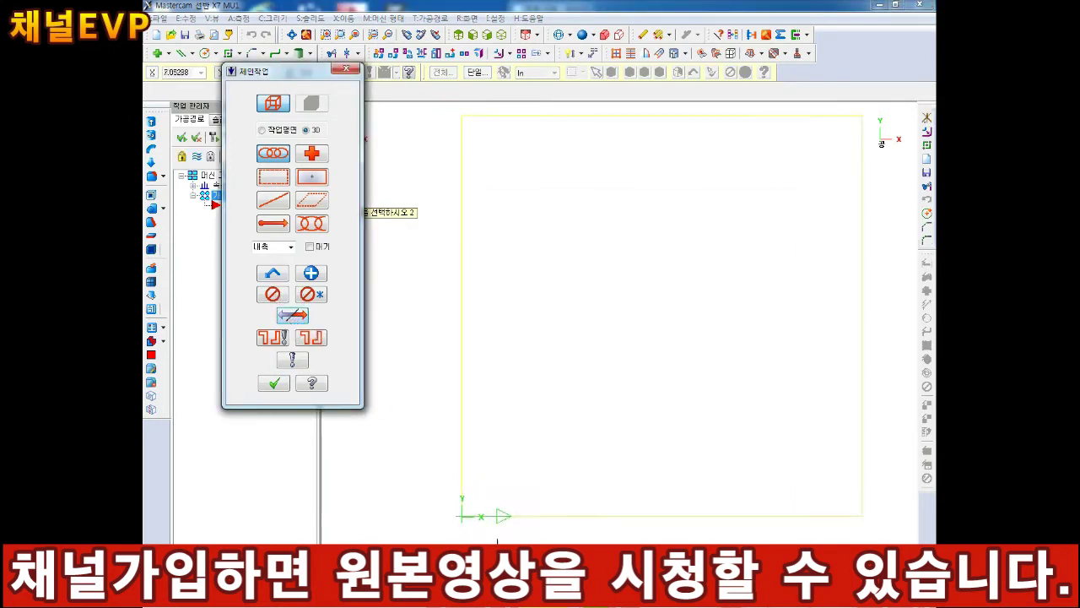
pyautogui.click(293, 317)
pyautogui.click(294, 317)
pyautogui.click(297, 318)
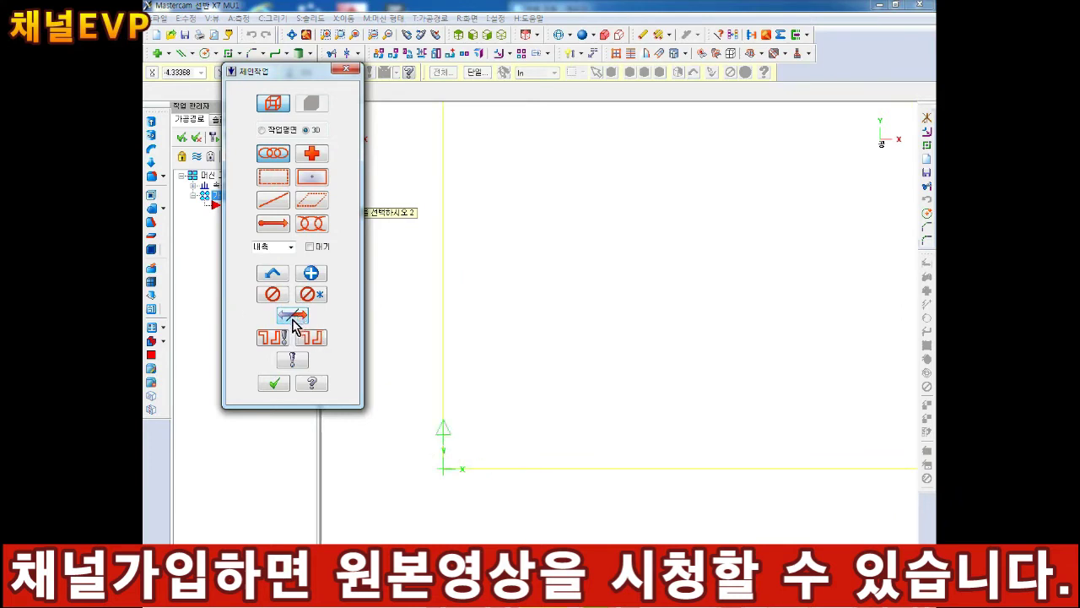
pyautogui.click(293, 317)
pyautogui.click(293, 318)
pyautogui.click(292, 319)
pyautogui.click(293, 319)
pyautogui.click(294, 319)
pyautogui.click(294, 319)
pyautogui.click(294, 318)
pyautogui.click(295, 319)
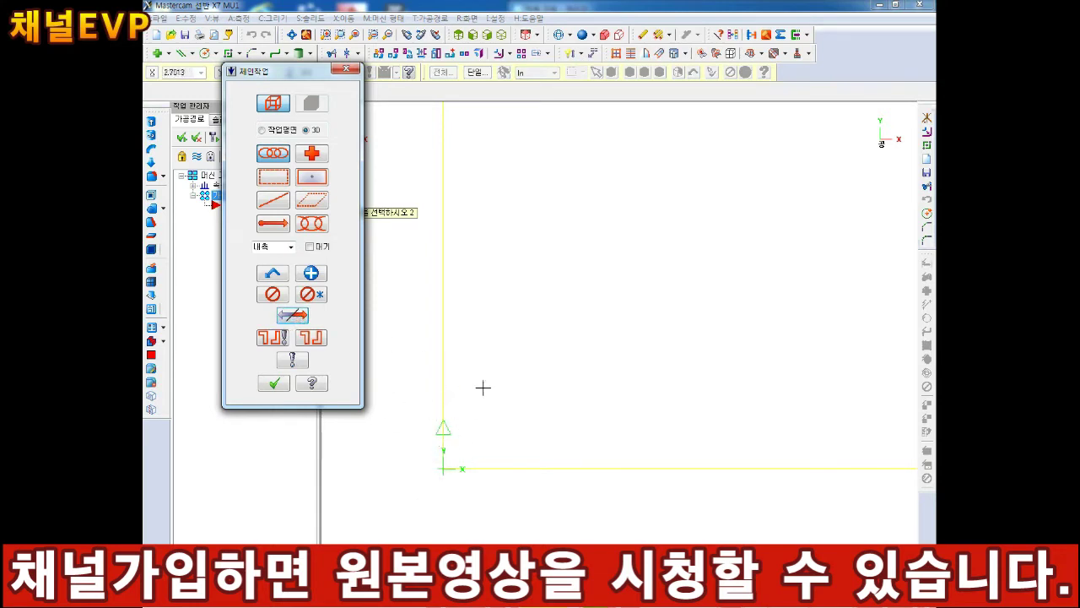
# Step: Accept the chained square and set the contour offset distance to 5 mm
pyautogui.click(273, 383)
pyautogui.scroll(-3, 525, 357)
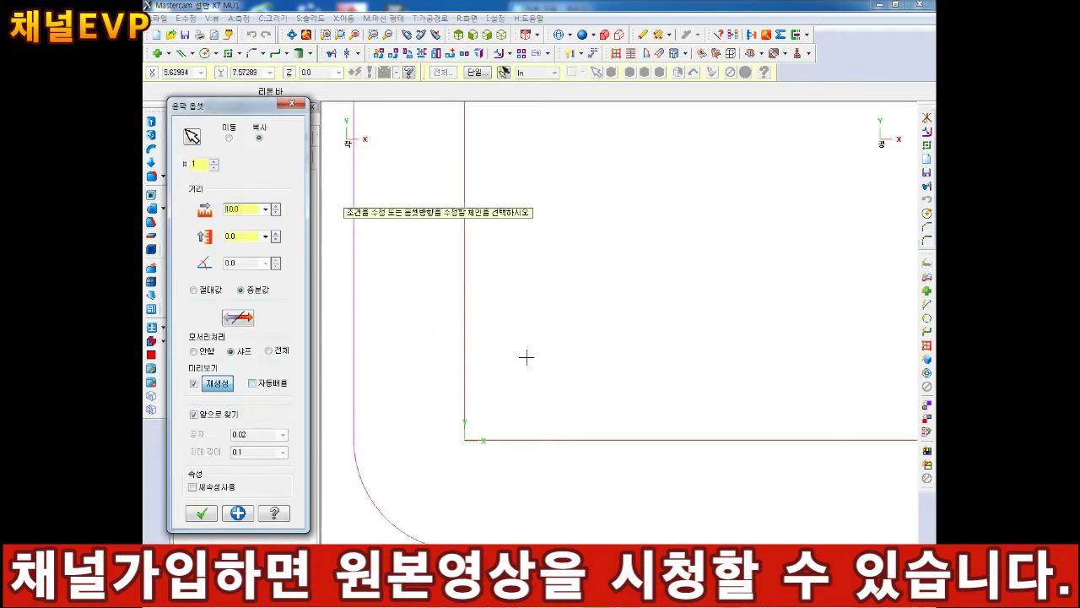
pyautogui.scroll(-2, 592, 296)
pyautogui.write('5')
pyautogui.press('Return')
pyautogui.scroll(3, 650, 251)
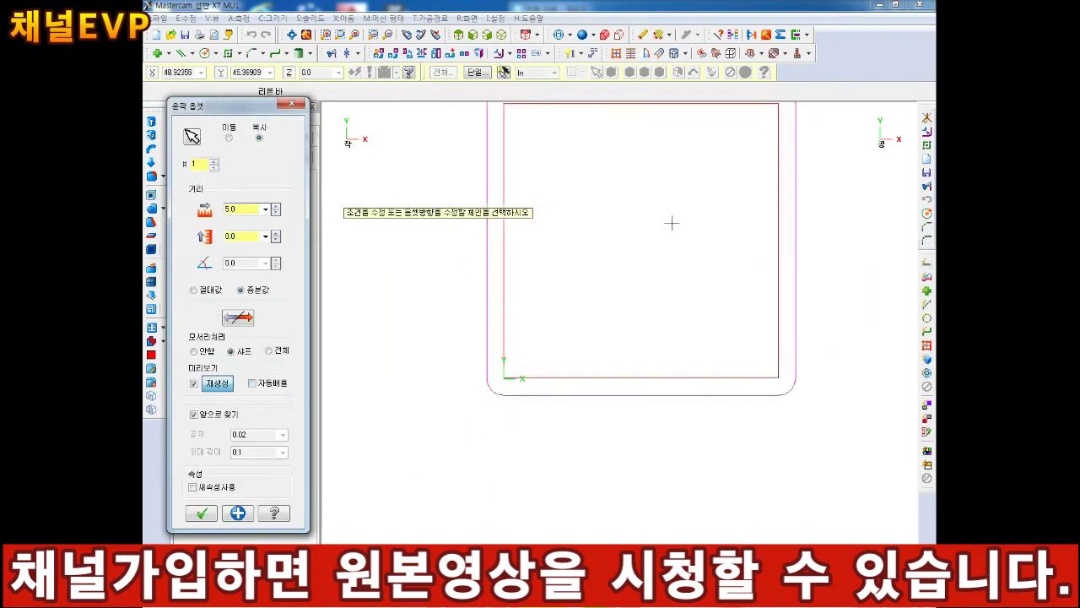
pyautogui.scroll(-2, 670, 224)
pyautogui.scroll(1, 643, 205)
pyautogui.moveTo(306, 106); pyautogui.dragTo(327, 82)
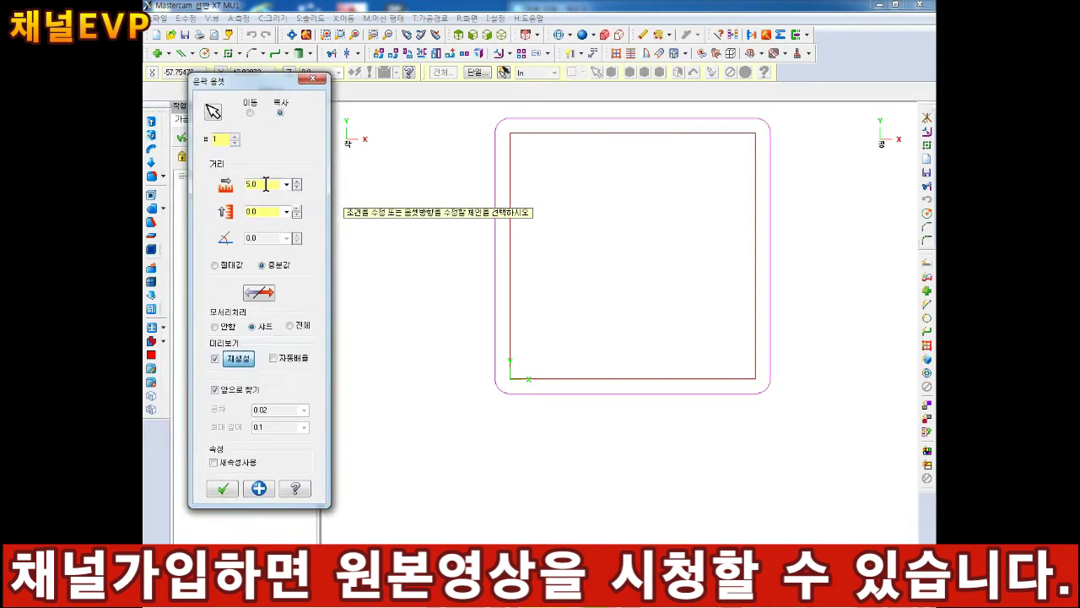
# Step: Set the contour offset distance to 6 mm and its corner treatment to none (안함) for square corners
pyautogui.moveTo(266, 184); pyautogui.dragTo(146, 203)
pyautogui.write('6')
pyautogui.press('Return')
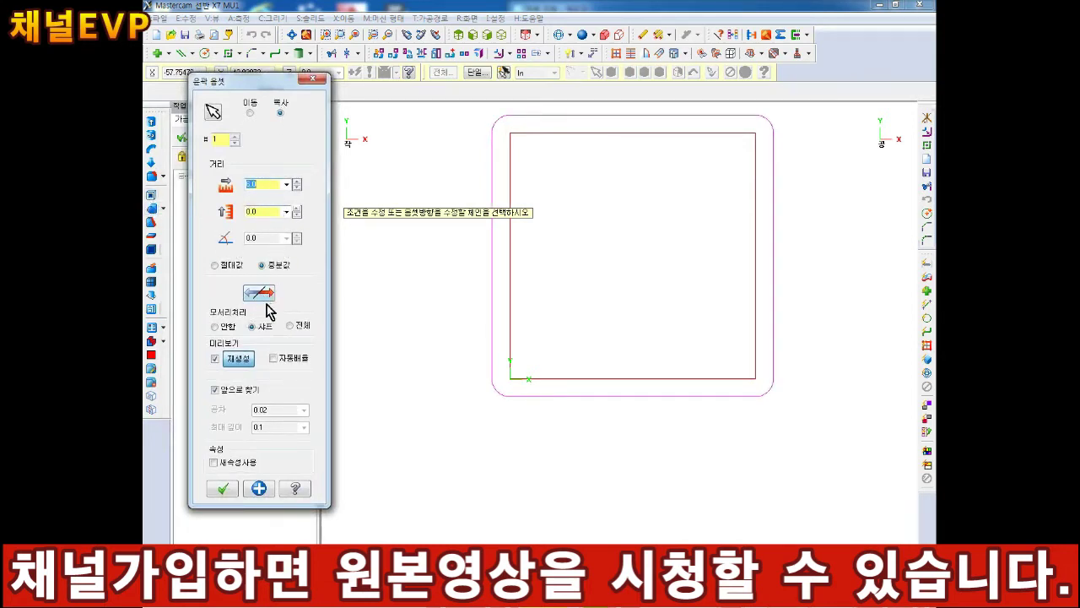
pyautogui.click(228, 329)
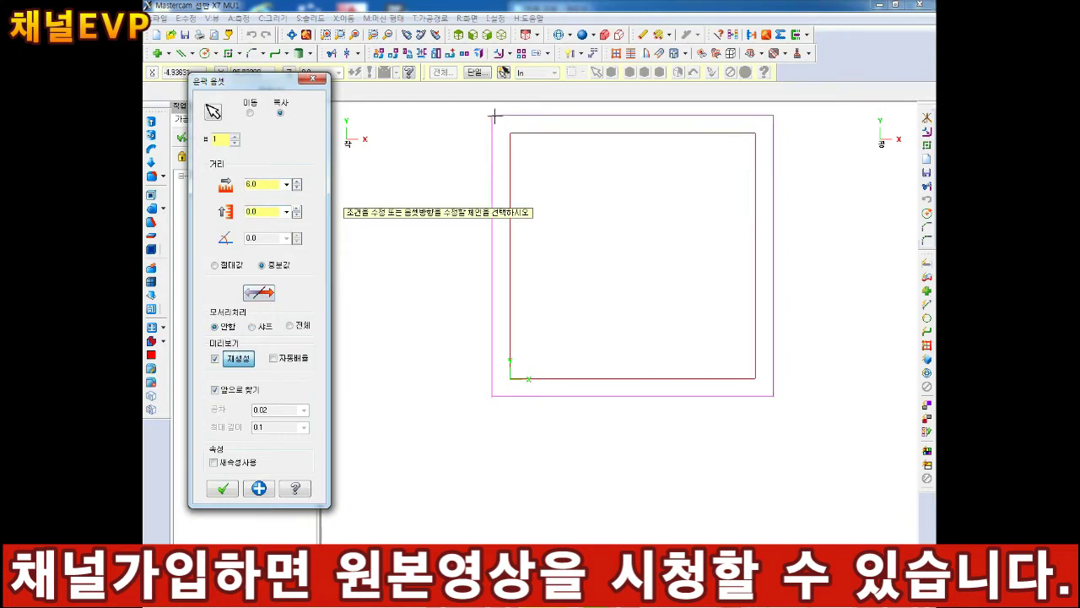
pyautogui.scroll(2, 697, 194)
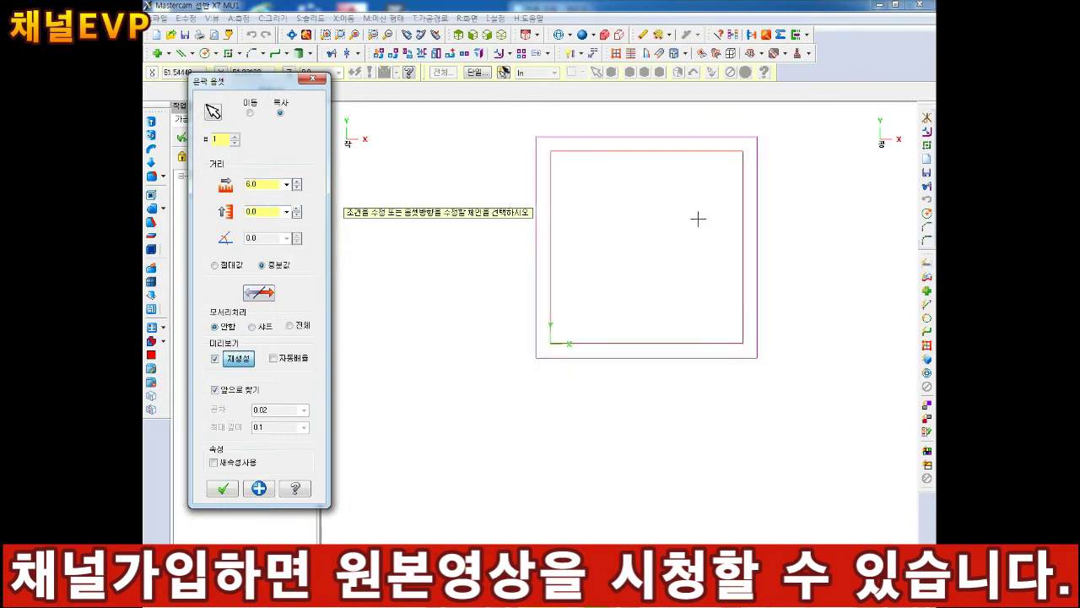
# Step: Try a 6.0 contour offset of the square in the different directions, accept the inward copy, and undo it
pyautogui.click(259, 293)
pyautogui.click(259, 293)
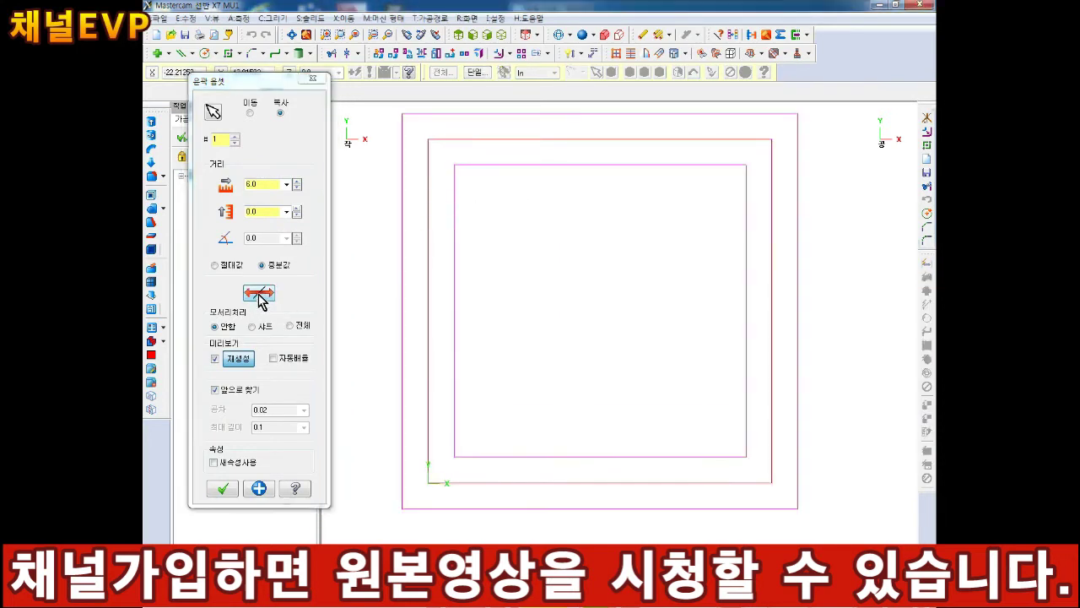
pyautogui.click(261, 295)
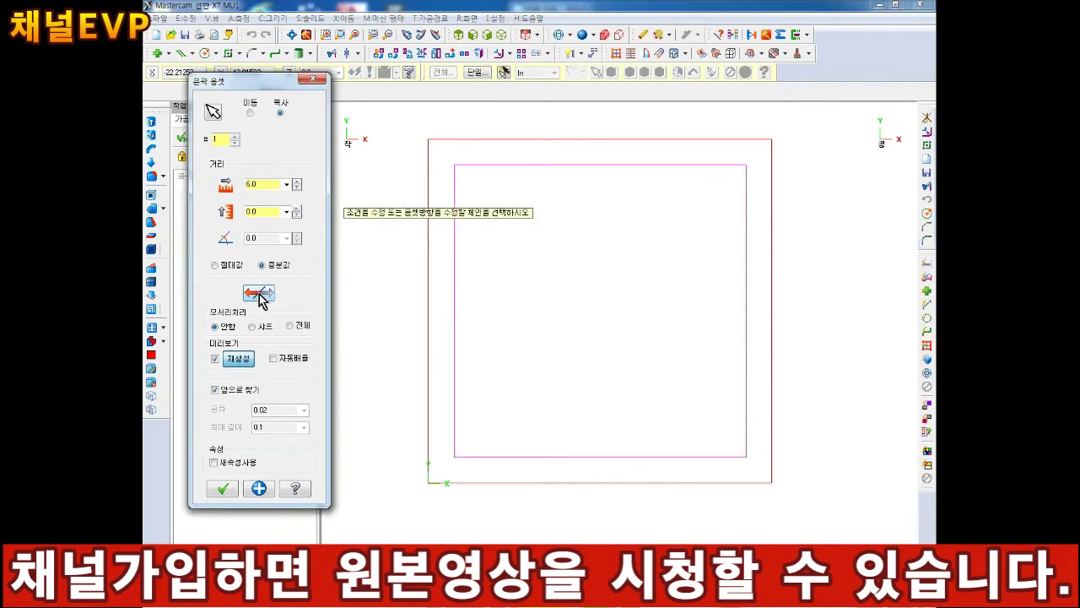
pyautogui.click(259, 295)
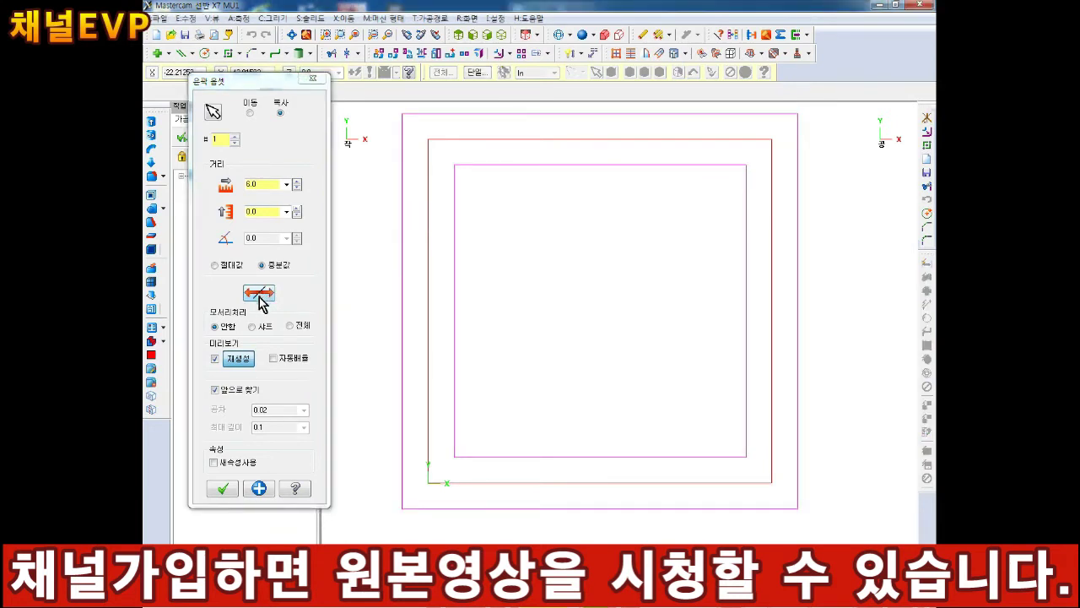
pyautogui.click(259, 295)
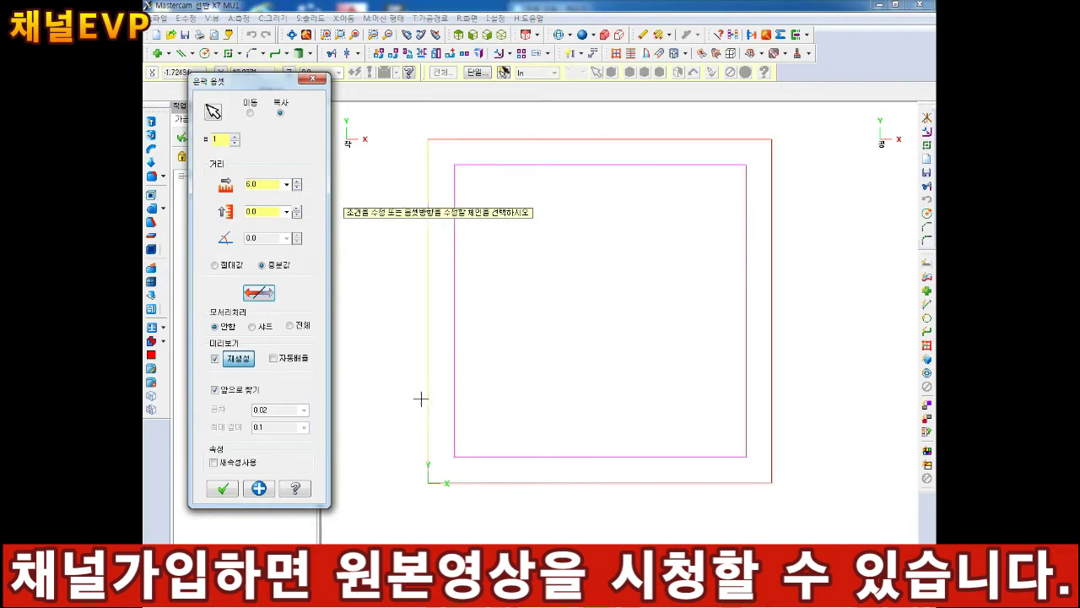
pyautogui.click(222, 489)
pyautogui.scroll(-1, 553, 192)
pyautogui.scroll(1, 554, 193)
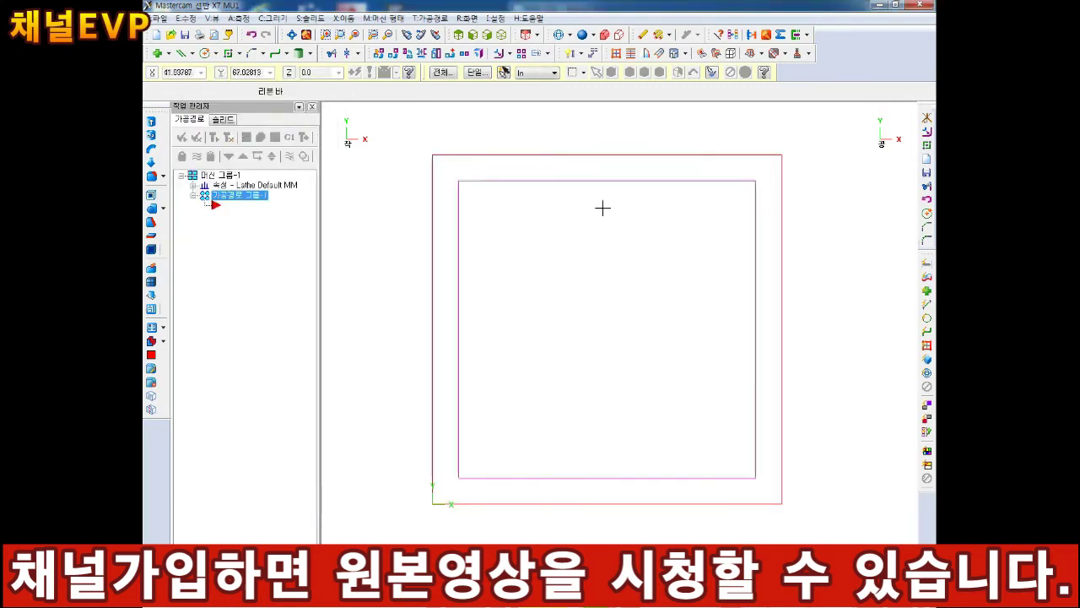
pyautogui.click(250, 35)
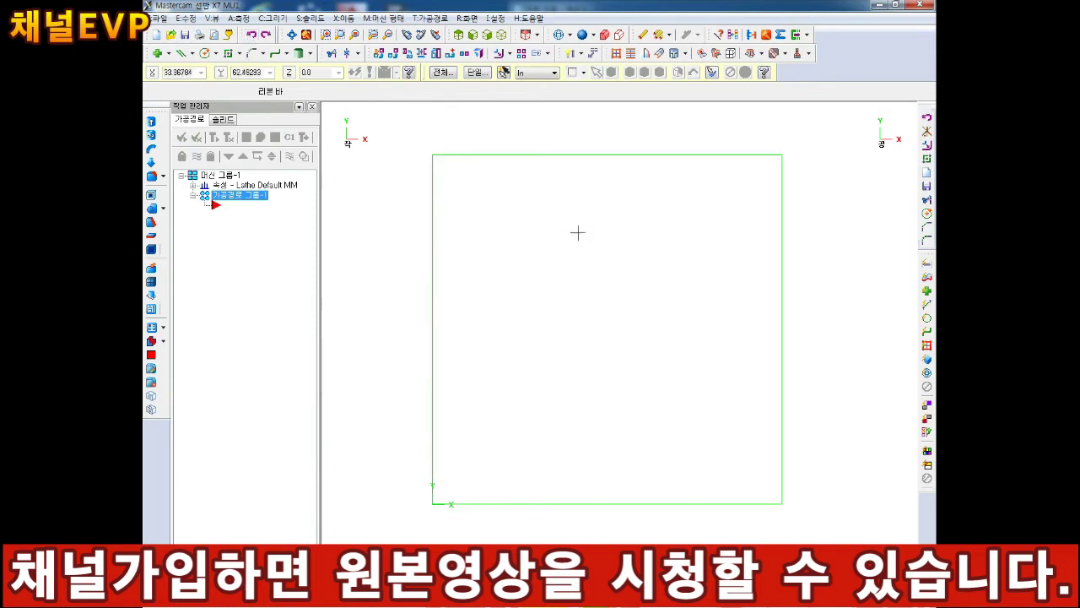
# Step: Create an inward copy of the square with a contour offset of 6.0 and no corner rounding
pyautogui.click(344, 17)
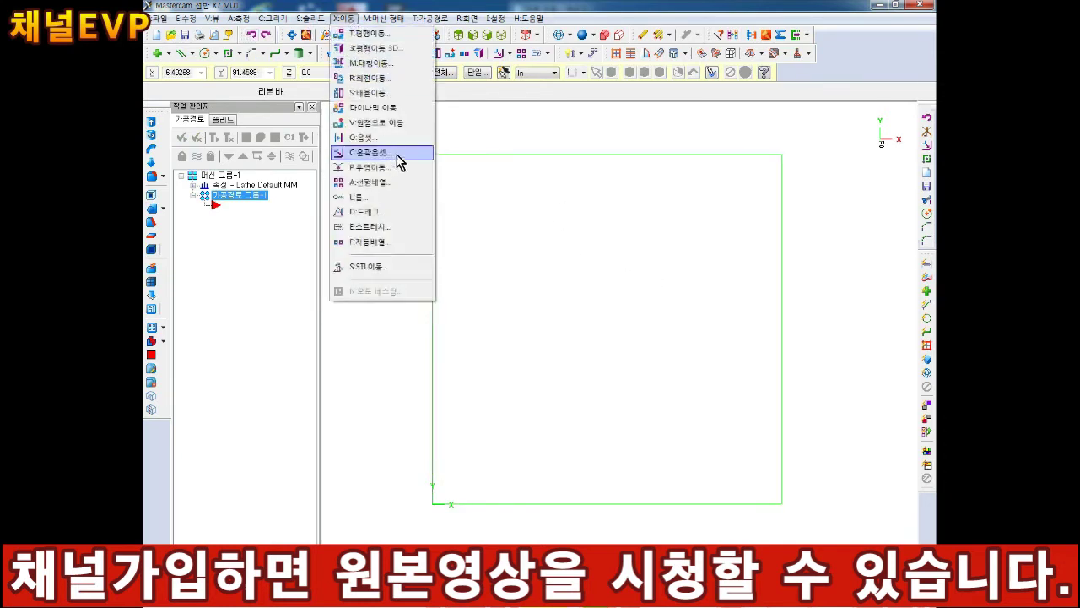
pyautogui.click(505, 74)
pyautogui.click(432, 374)
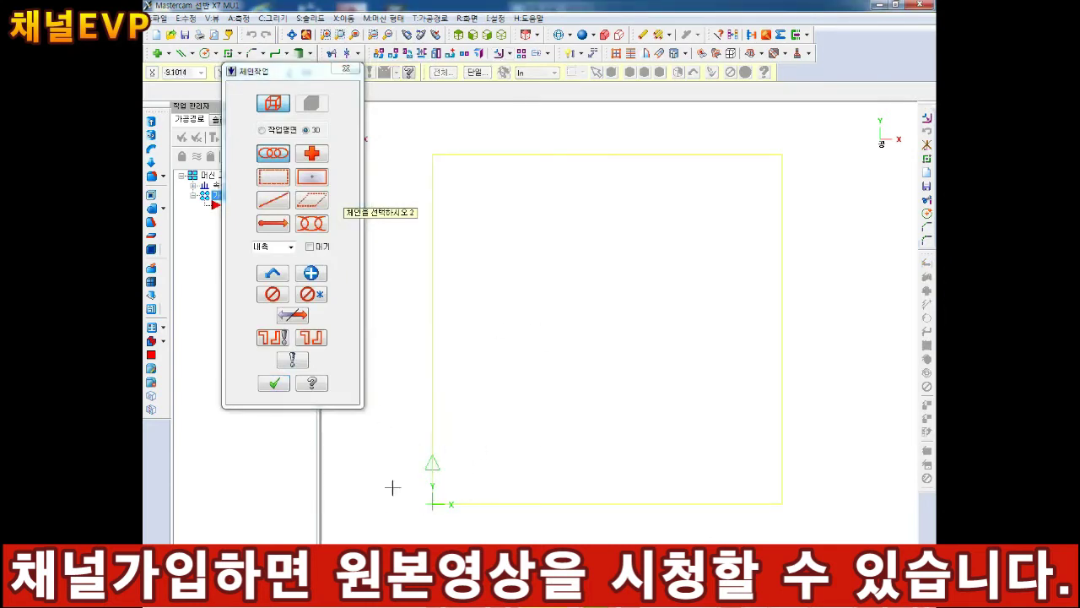
pyautogui.click(274, 383)
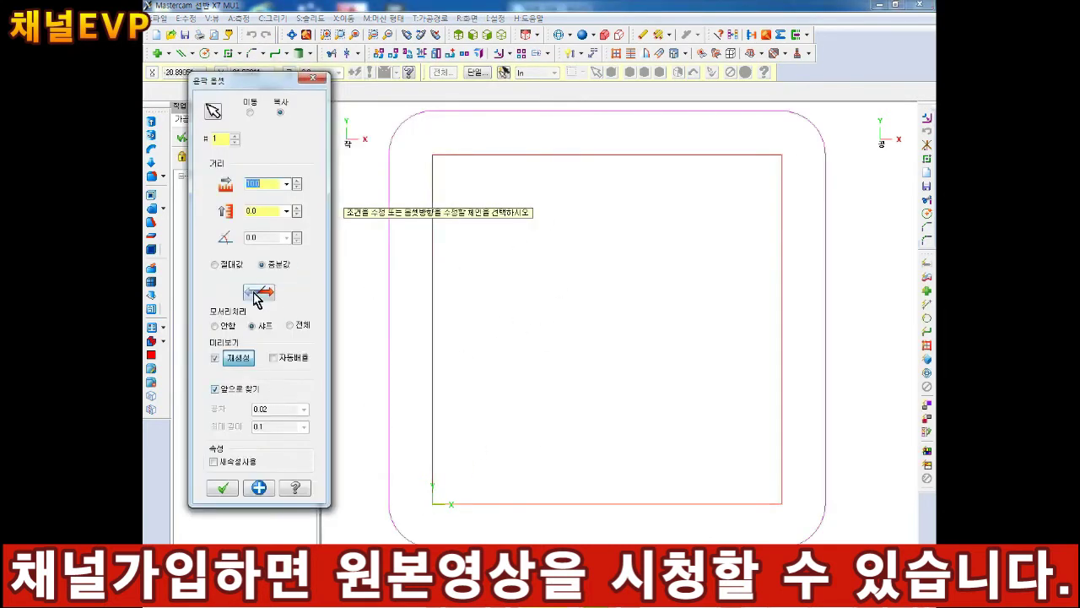
pyautogui.click(282, 110)
pyautogui.write('6')
pyautogui.press('Return')
pyautogui.click(259, 293)
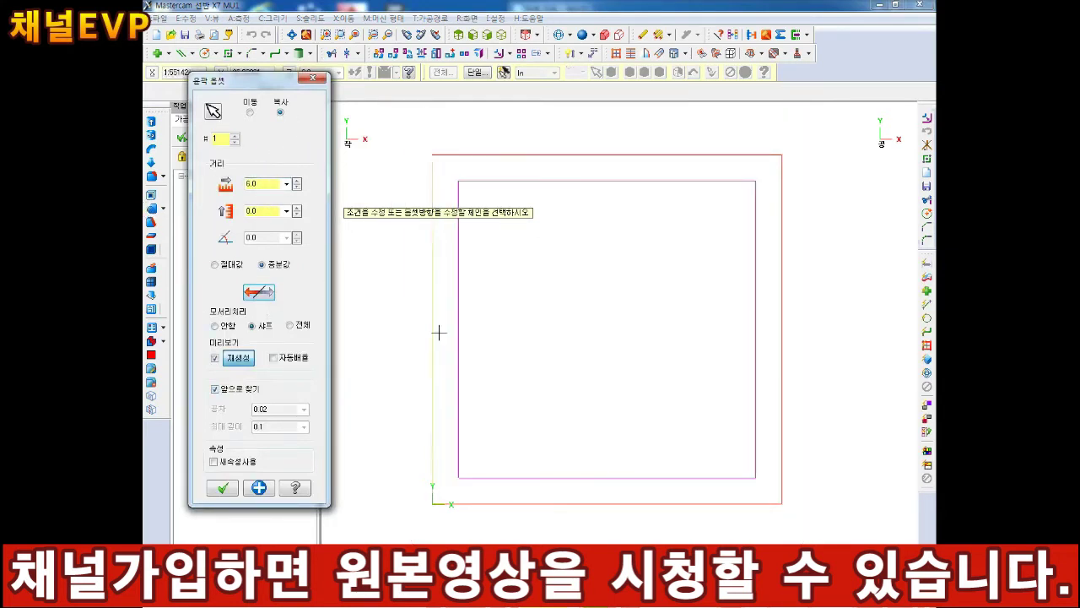
pyautogui.click(215, 326)
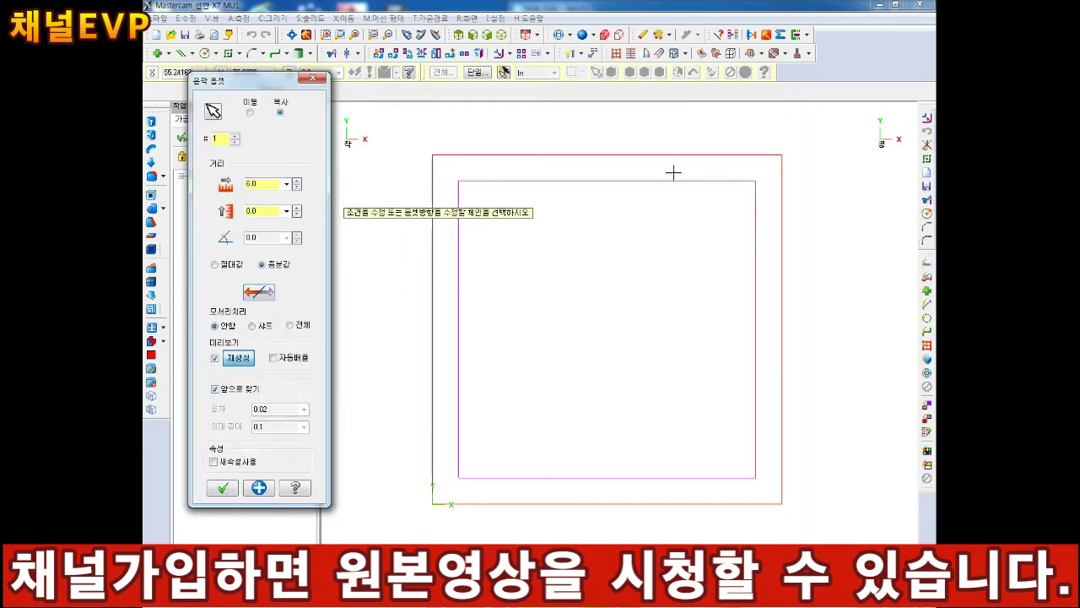
pyautogui.click(218, 489)
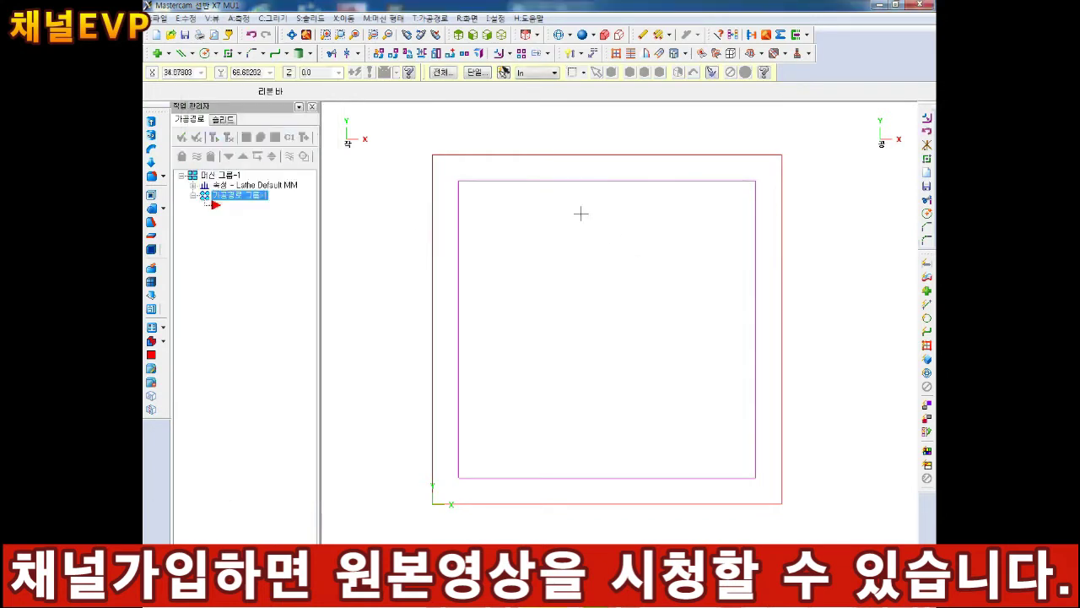
# Step: Clear the temporary colours from the original and offset squares
pyautogui.scroll(3, 422, 197)
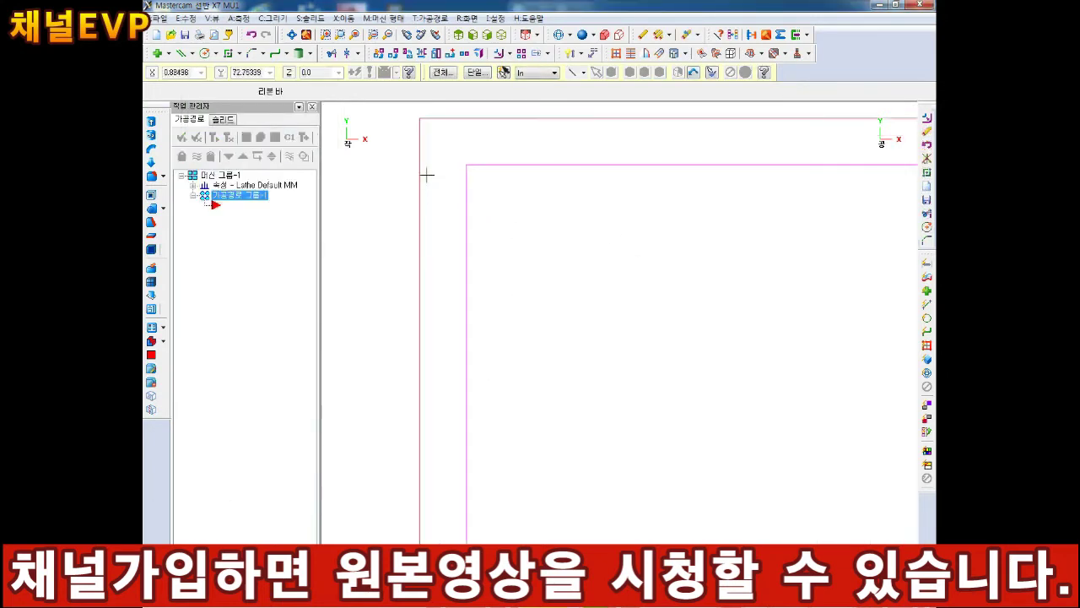
pyautogui.scroll(-4, 490, 211)
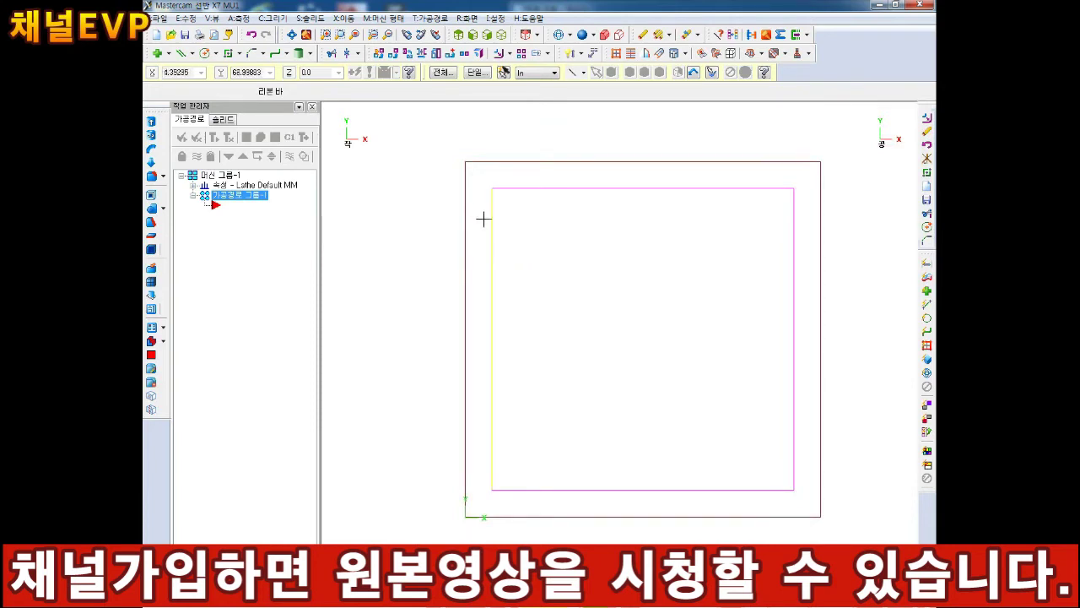
pyautogui.scroll(1, 506, 203)
pyautogui.scroll(-1, 591, 223)
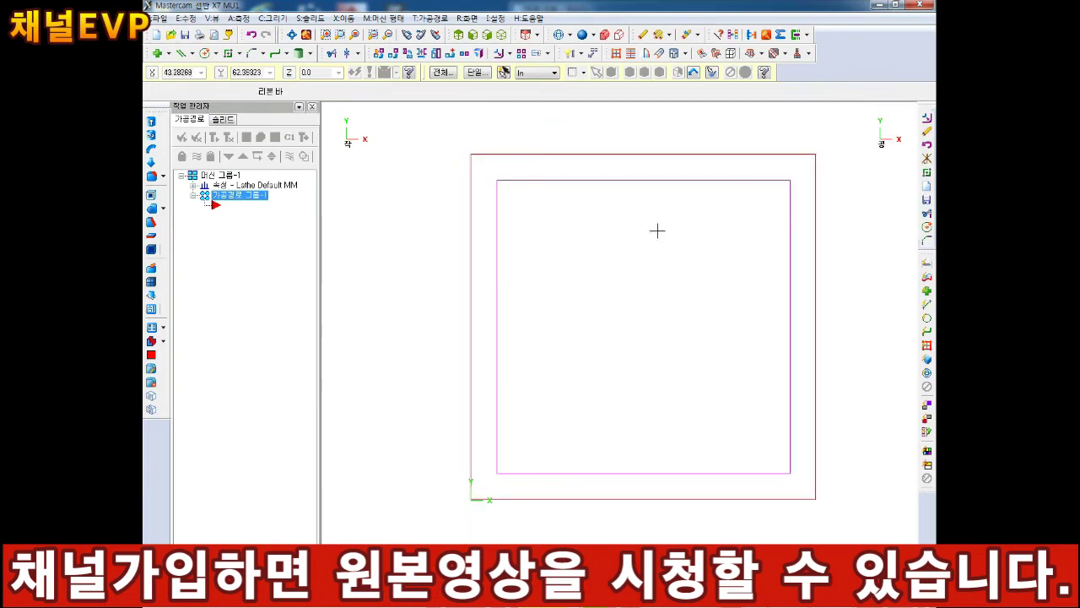
pyautogui.click(467, 19)
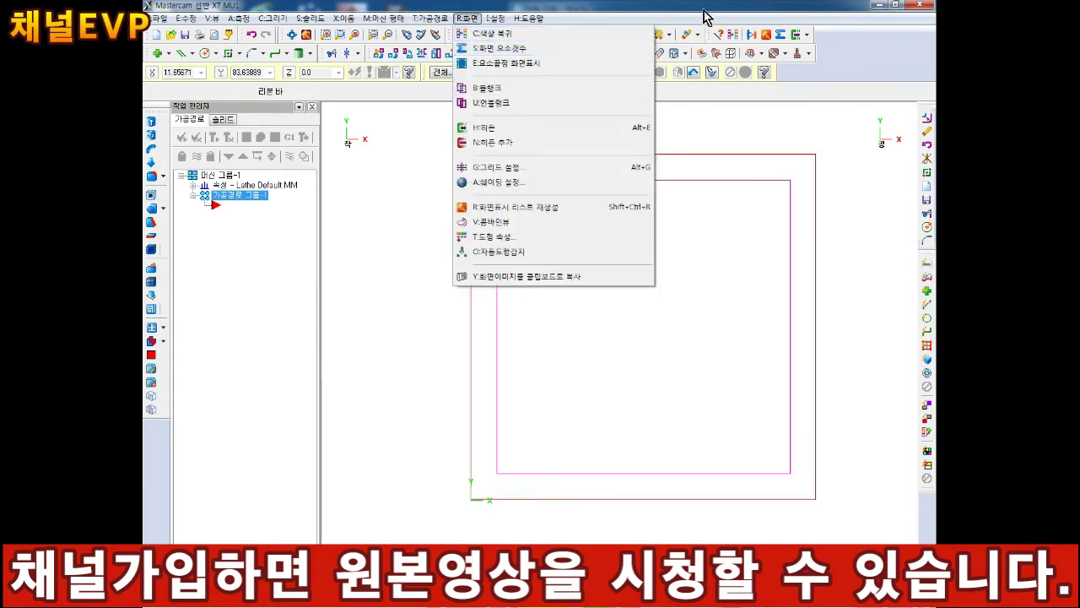
pyautogui.click(734, 38)
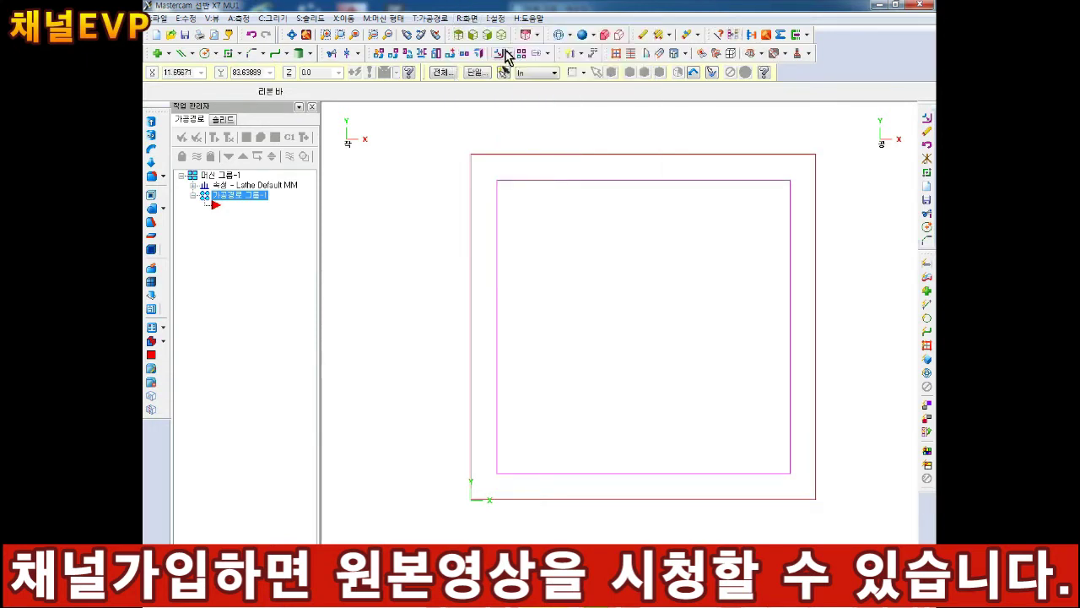
pyautogui.click(467, 18)
pyautogui.click(477, 35)
pyautogui.scroll(-2, 656, 328)
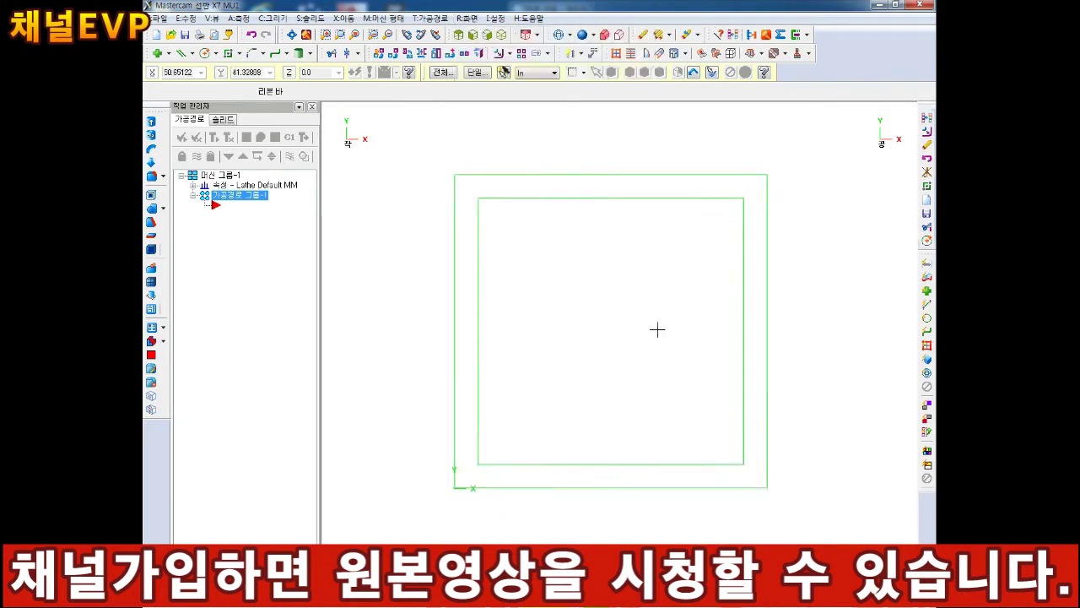
pyautogui.scroll(5, 656, 328)
pyautogui.scroll(-10, 571, 241)
pyautogui.scroll(7, 571, 238)
pyautogui.scroll(-1, 527, 204)
pyautogui.scroll(2, 527, 203)
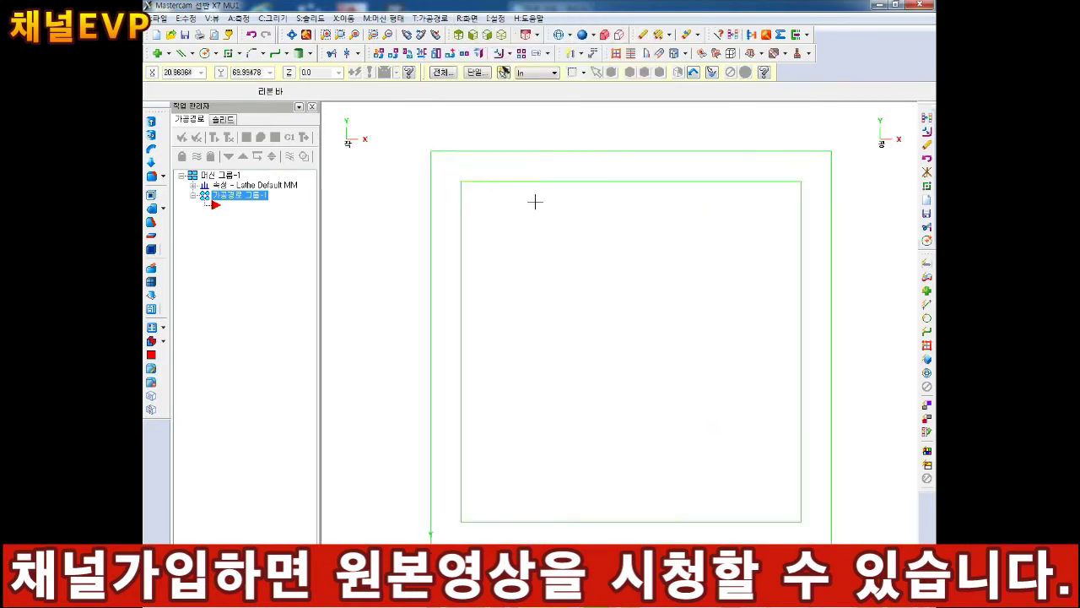
pyautogui.press('F9')
pyautogui.press('F9')
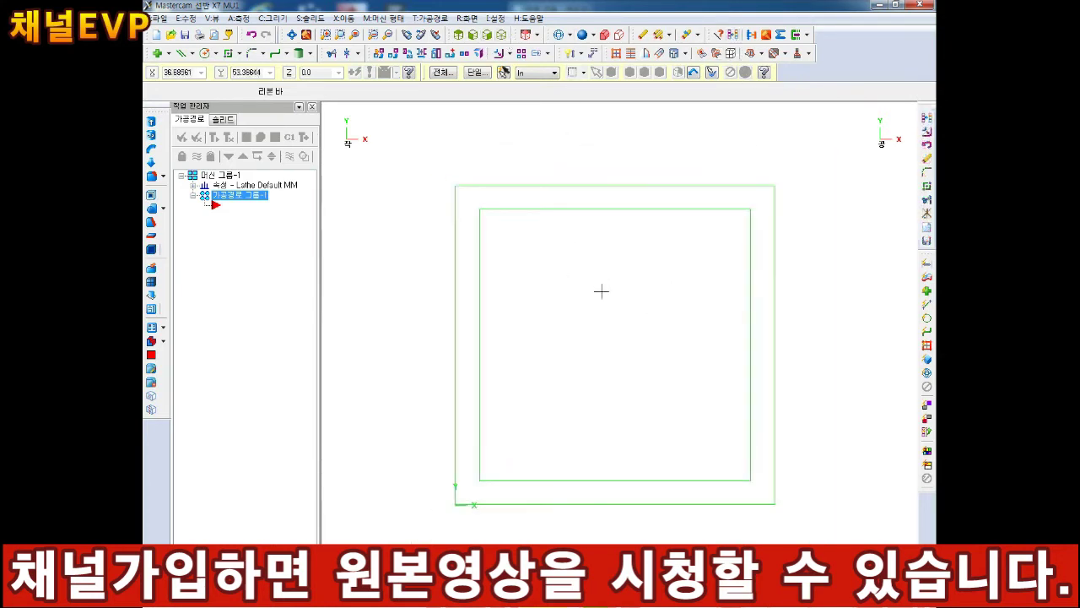
# Step: Fillet the inner square's upper-left and lower-right corners with a radius of 5.0
pyautogui.click(253, 54)
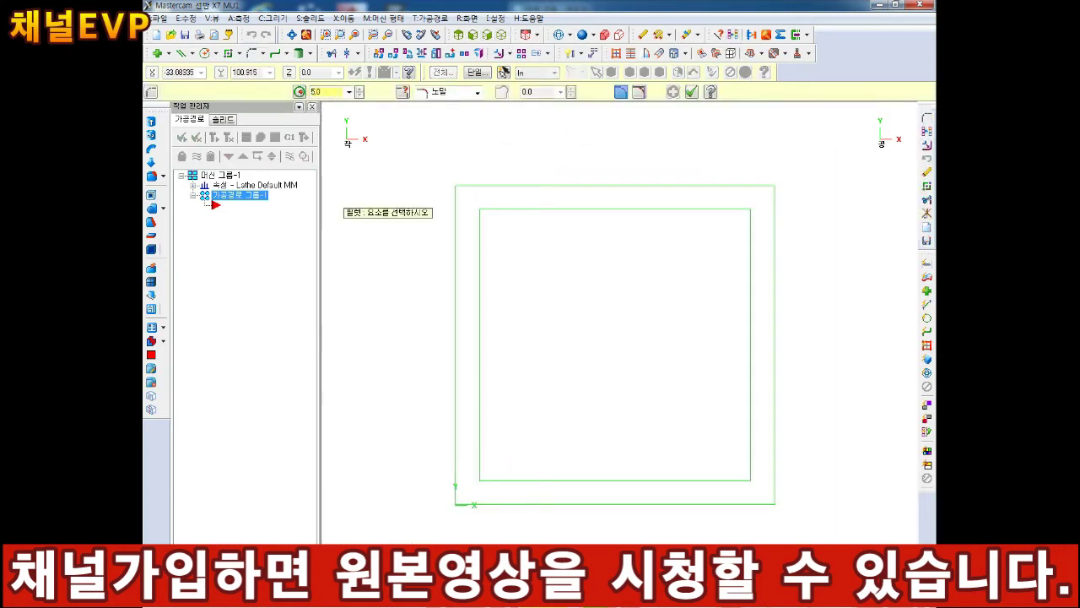
pyautogui.click(511, 211)
pyautogui.click(480, 253)
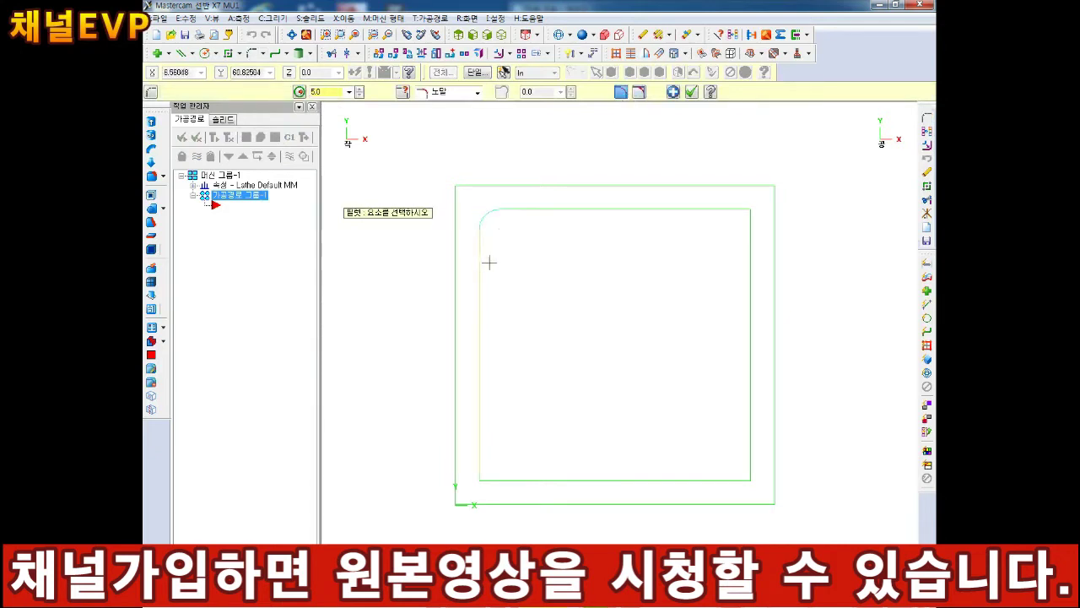
pyautogui.click(727, 485)
pyautogui.click(749, 428)
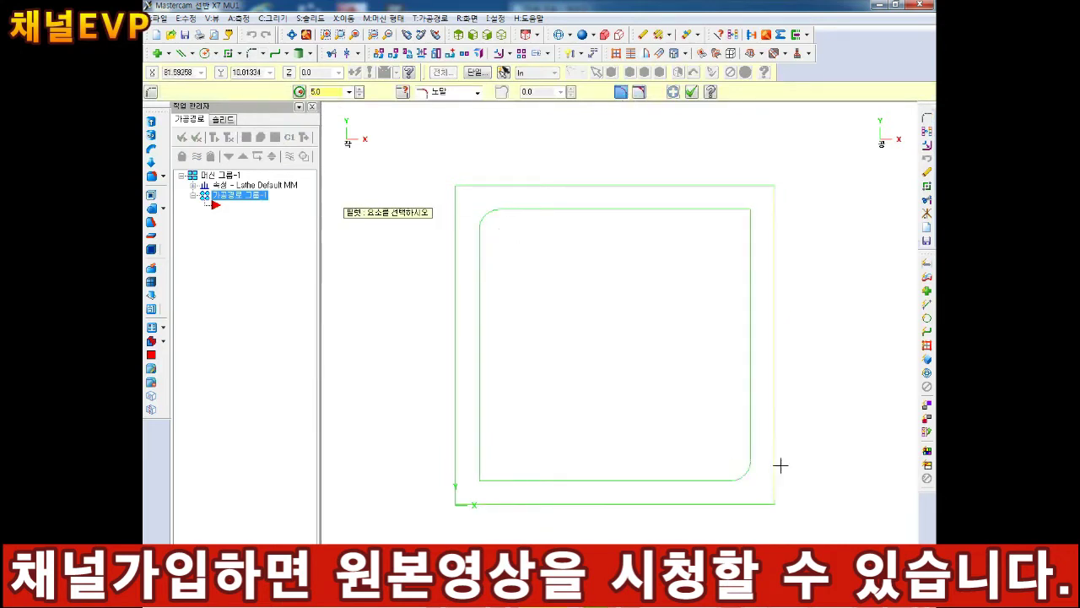
pyautogui.click(693, 93)
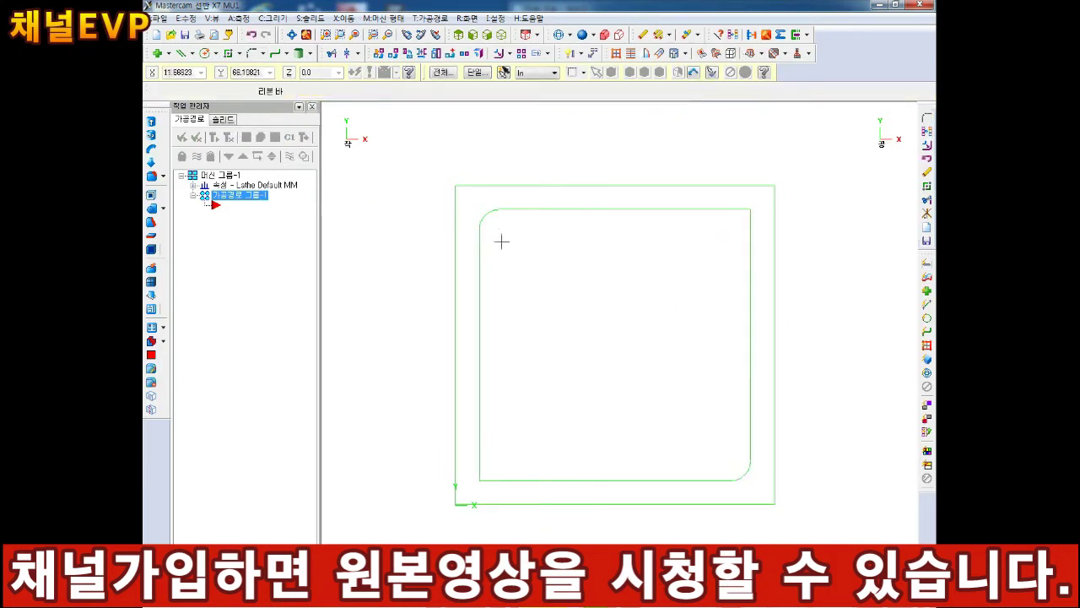
# Step: Chamfer the inner square's upper-right corner using the single-distance method with a distance of 5.0
pyautogui.click(263, 54)
pyautogui.click(275, 110)
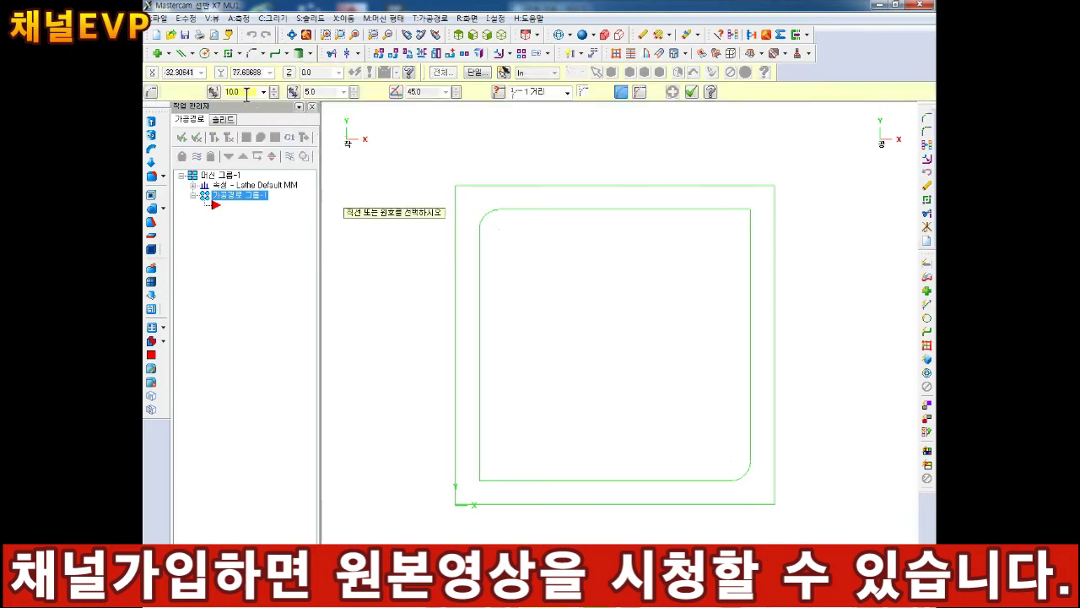
pyautogui.moveTo(247, 95); pyautogui.dragTo(146, 96)
pyautogui.write('5')
pyautogui.press('Return')
pyautogui.click(733, 211)
pyautogui.click(750, 240)
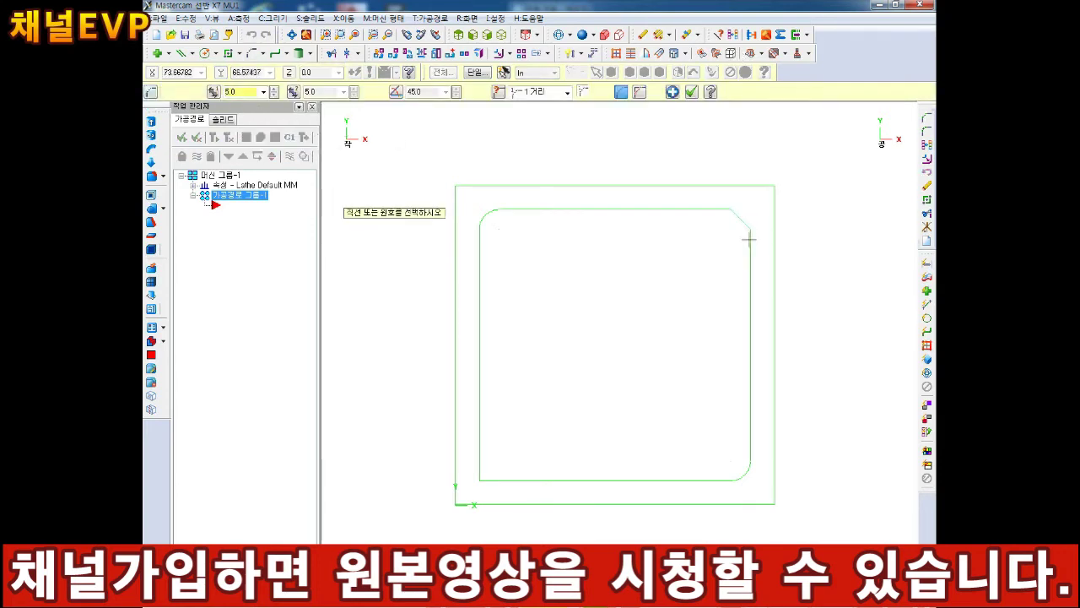
pyautogui.click(692, 93)
pyautogui.scroll(1, 602, 387)
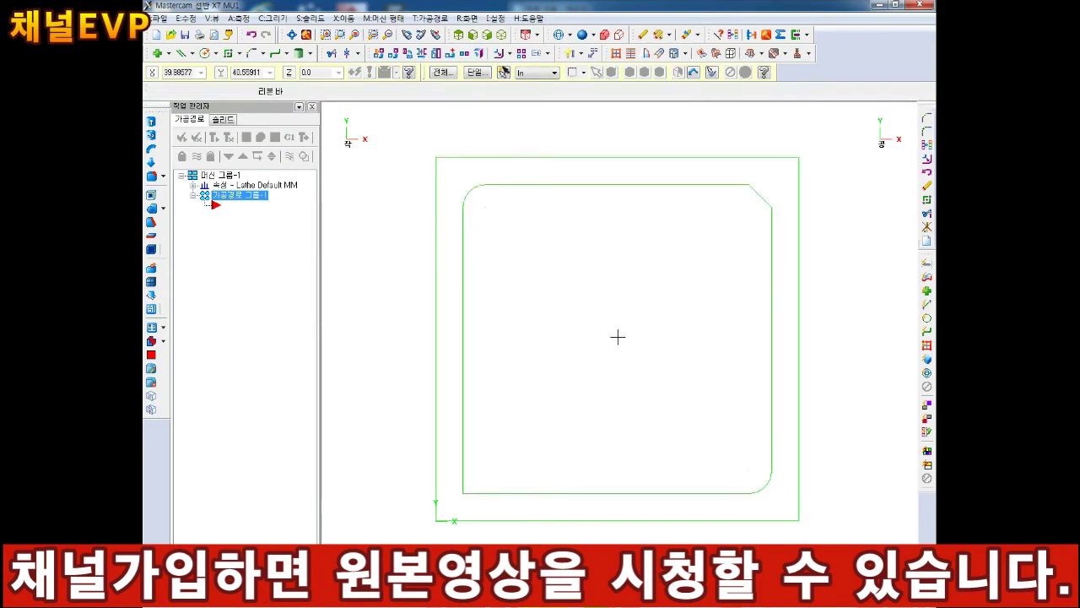
# Step: Create a line parallel to the outer square's bottom edge, 40.0 above it
pyautogui.scroll(1, 574, 313)
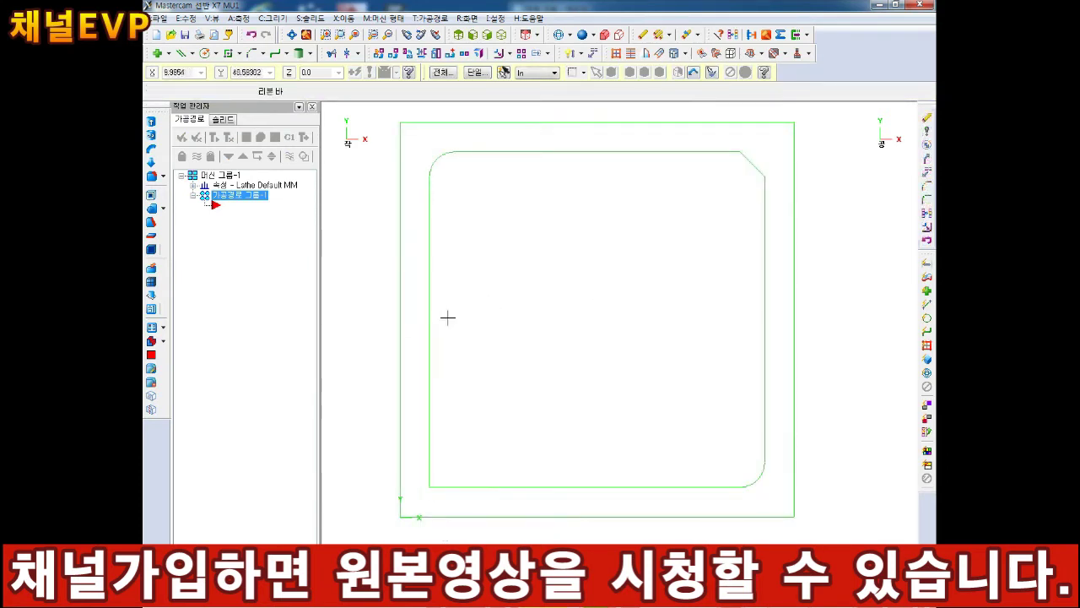
pyautogui.scroll(-1, 472, 320)
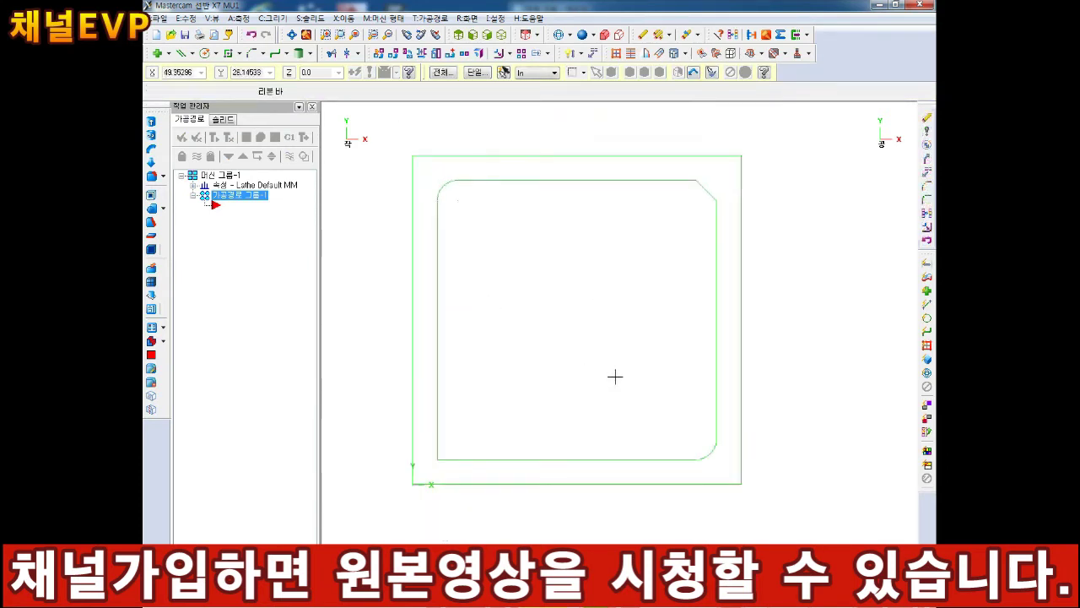
pyautogui.click(193, 54)
pyautogui.click(214, 140)
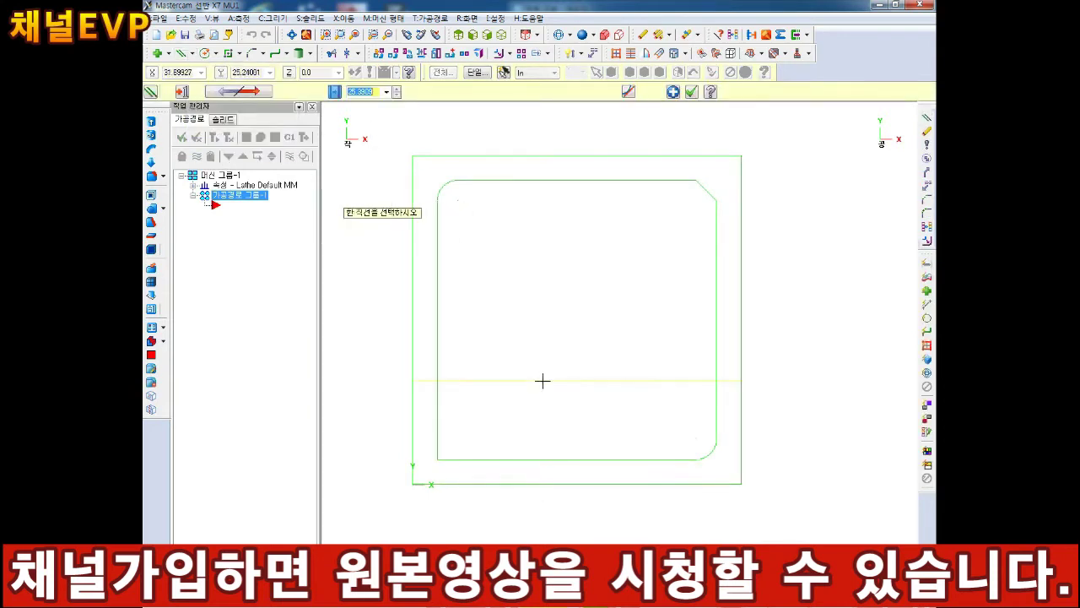
pyautogui.press('Return')
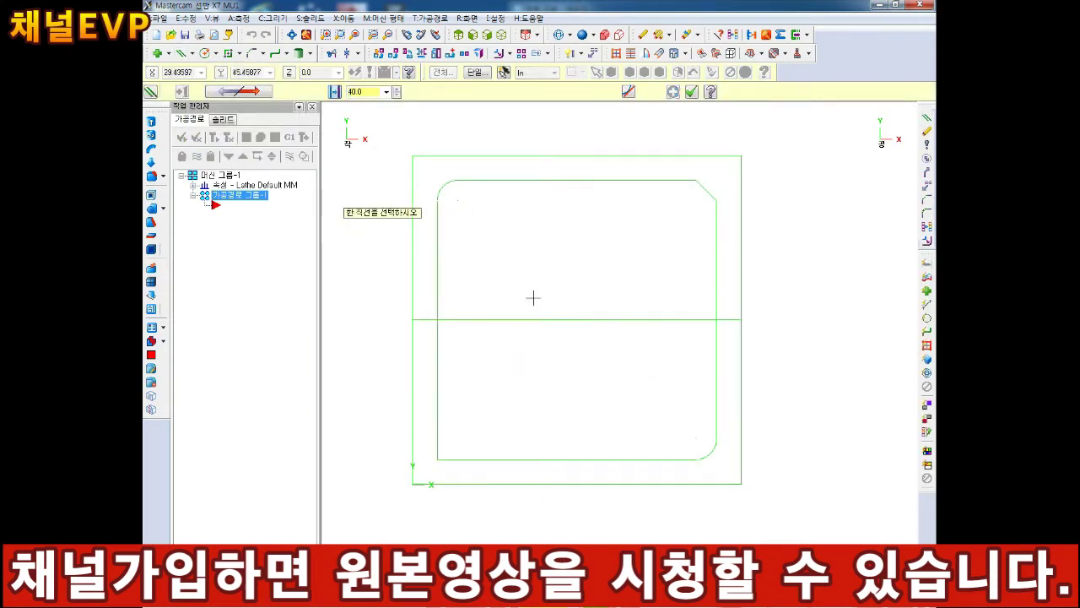
pyautogui.press('Escape')
# Step: Draw two circles of radius 10.0 centred where the horizontal middle line crosses the inner profile's left and right edges
pyautogui.scroll(1, 467, 326)
pyautogui.scroll(-1, 467, 325)
pyautogui.click(204, 54)
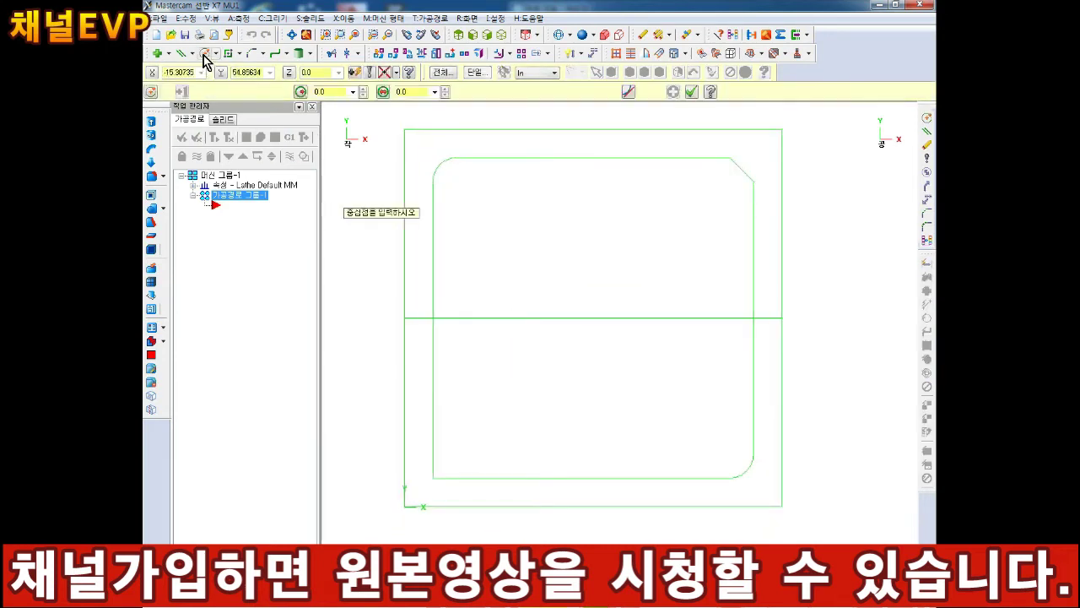
pyautogui.click(336, 90)
pyautogui.write('1')
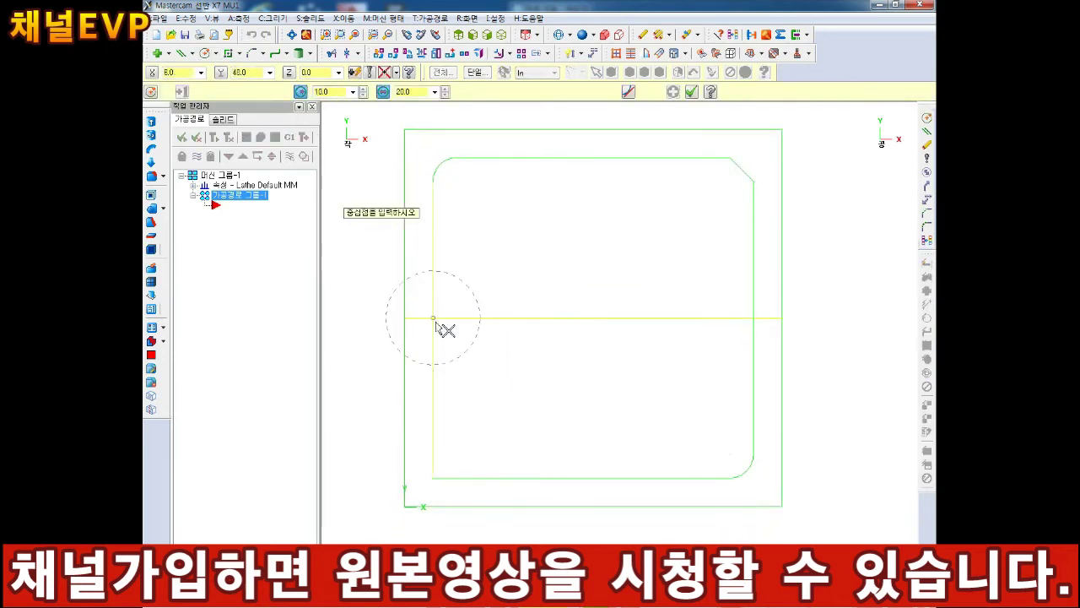
pyautogui.click(433, 318)
pyautogui.click(754, 318)
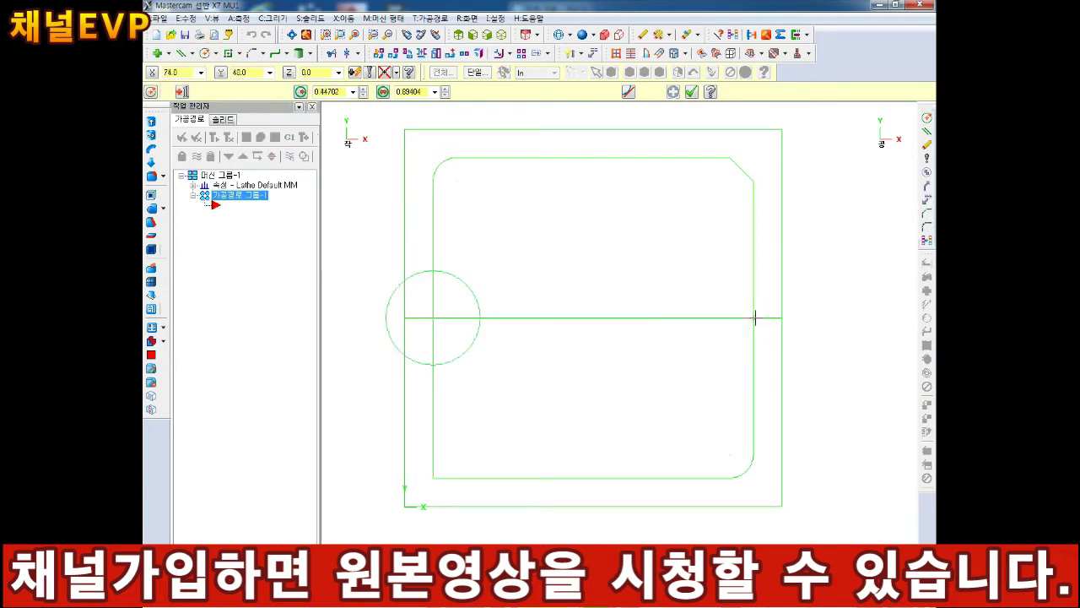
pyautogui.write('1')
pyautogui.press('Return')
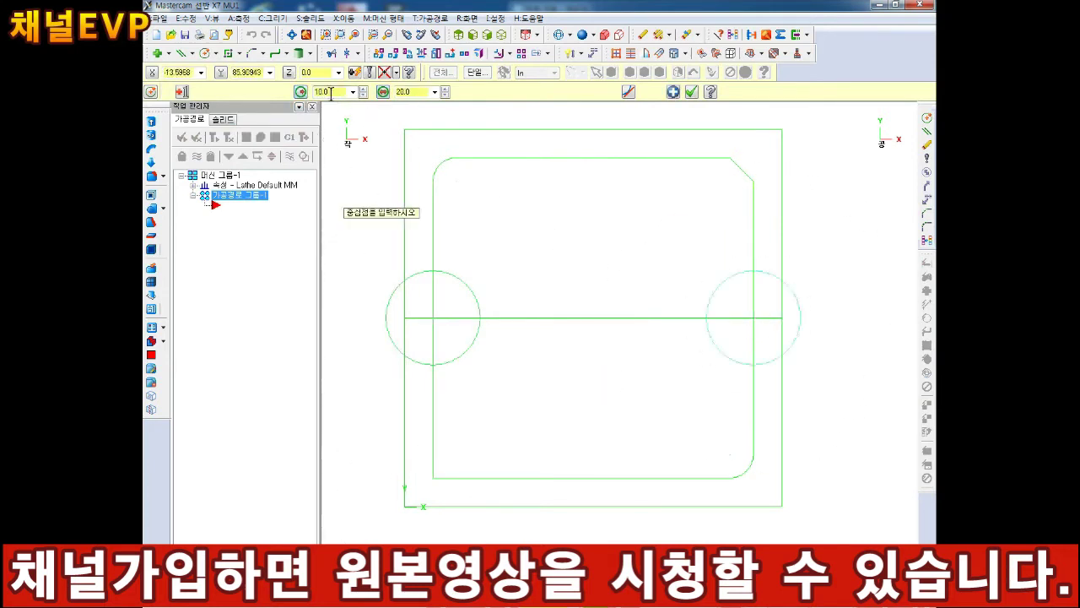
# Step: Accept the second side circle and finish drawing circles
pyautogui.click(692, 91)
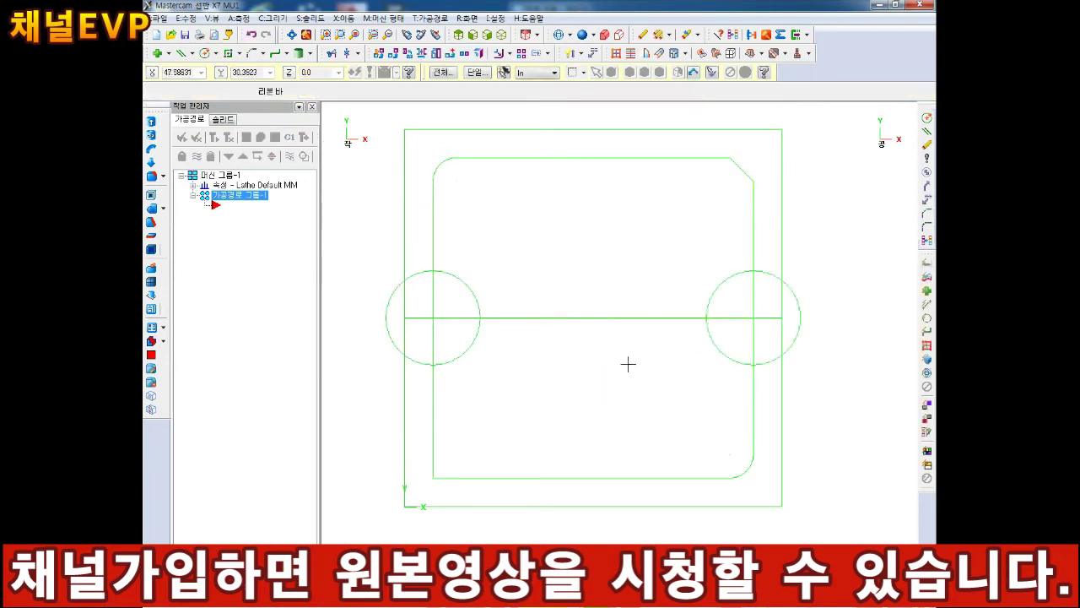
# Step: Try to trim the left circle and the inner profile's left edge to each other, keeping their upper portions, and undo the trim
pyautogui.click(331, 52)
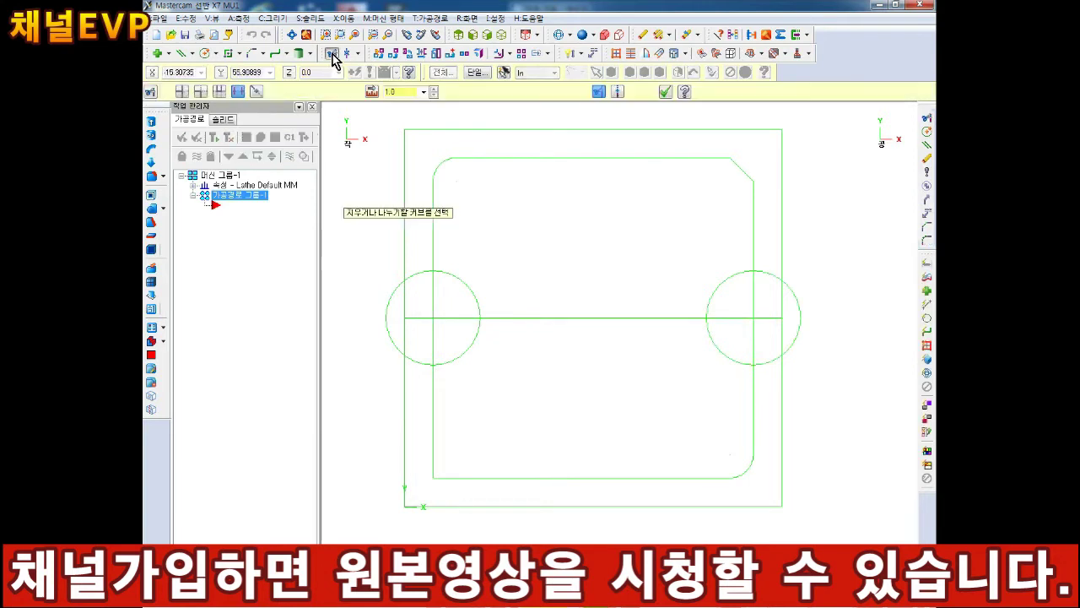
pyautogui.click(201, 92)
pyautogui.click(465, 290)
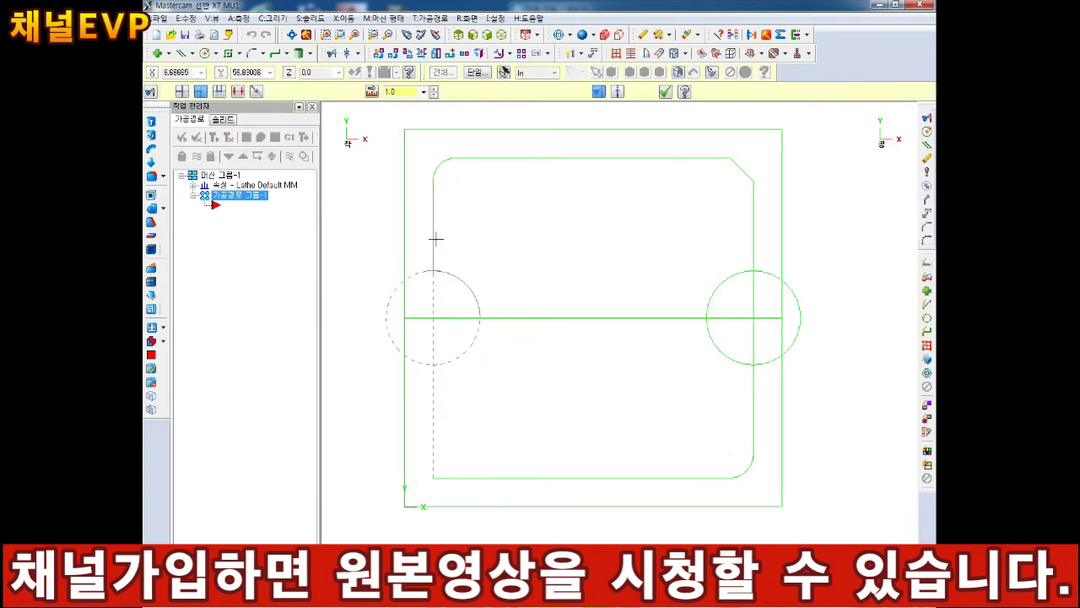
pyautogui.click(435, 233)
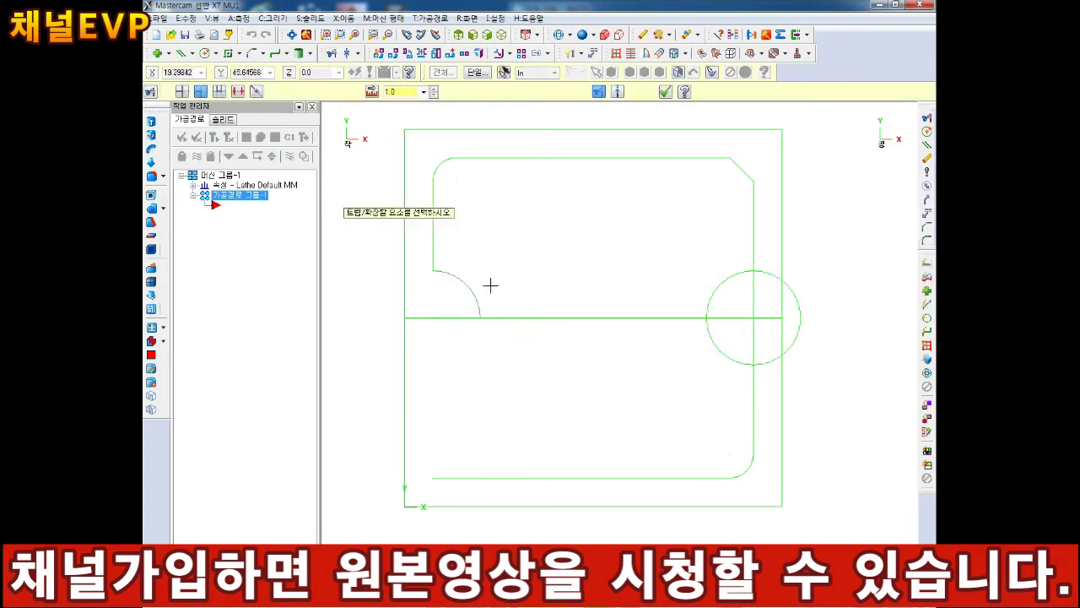
pyautogui.click(250, 37)
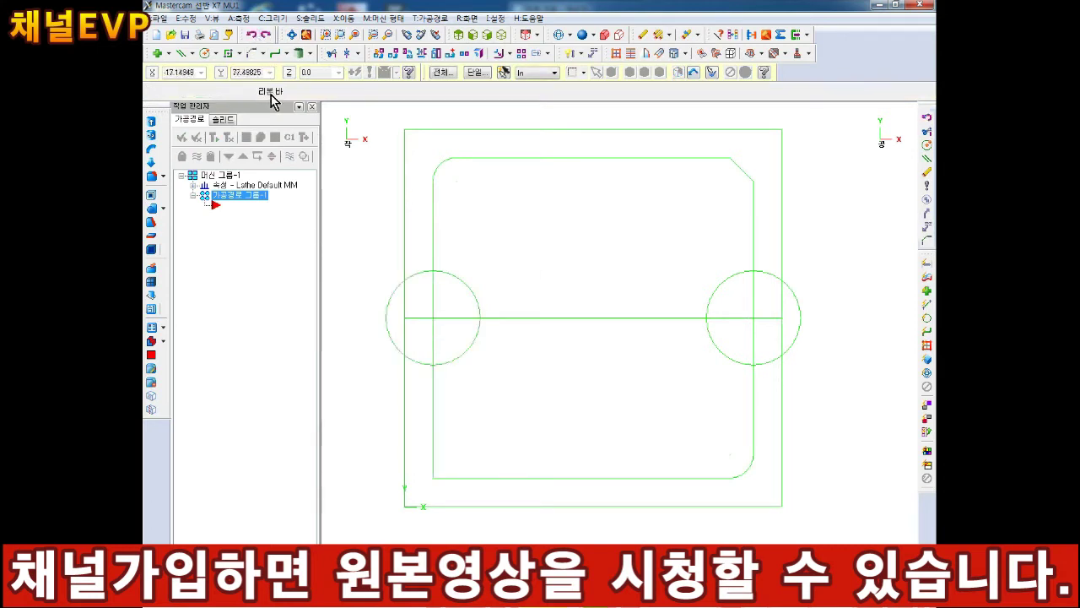
# Step: Try the two-entity trim on the lower portions of the left circle and the inner profile's left edge, and undo it
pyautogui.click(331, 52)
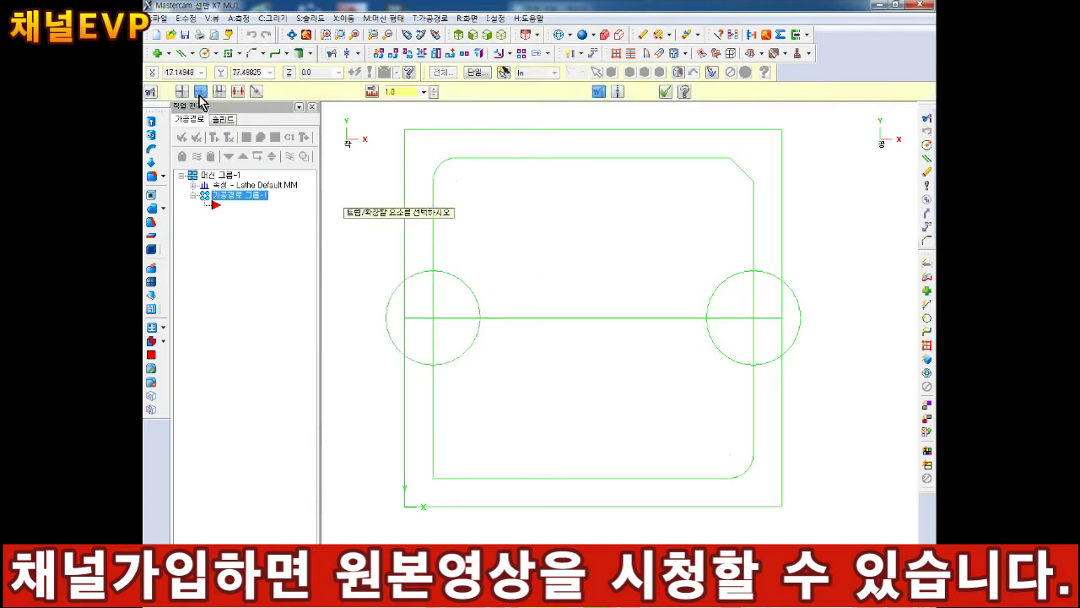
pyautogui.click(459, 369)
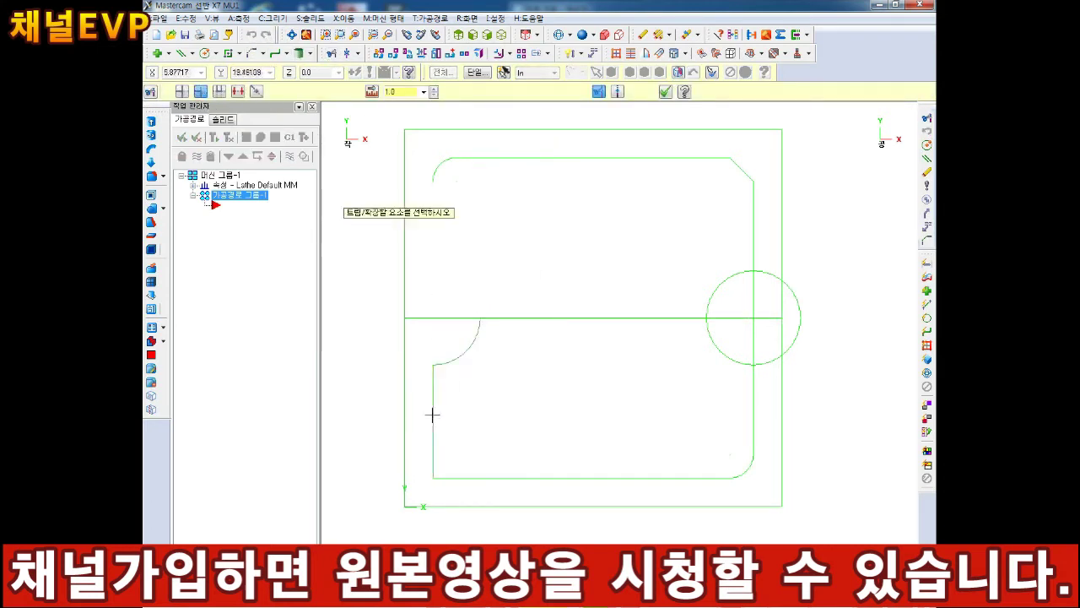
pyautogui.click(251, 35)
# Step: Try to cut away the part of the left circle lying outside the inner profile, and undo the change
pyautogui.click(331, 54)
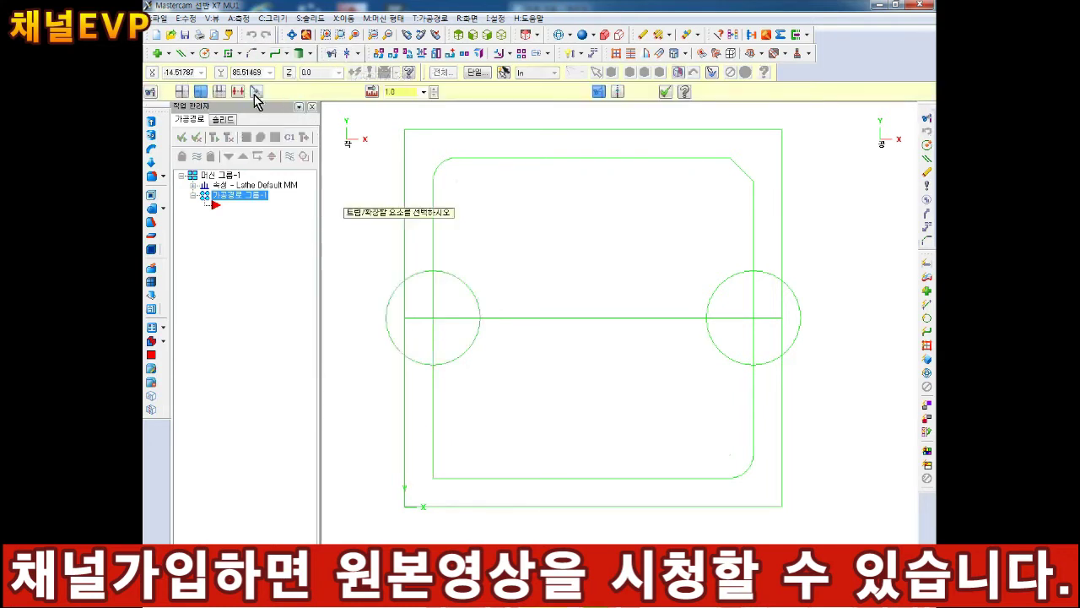
pyautogui.click(237, 91)
pyautogui.click(395, 289)
pyautogui.click(331, 56)
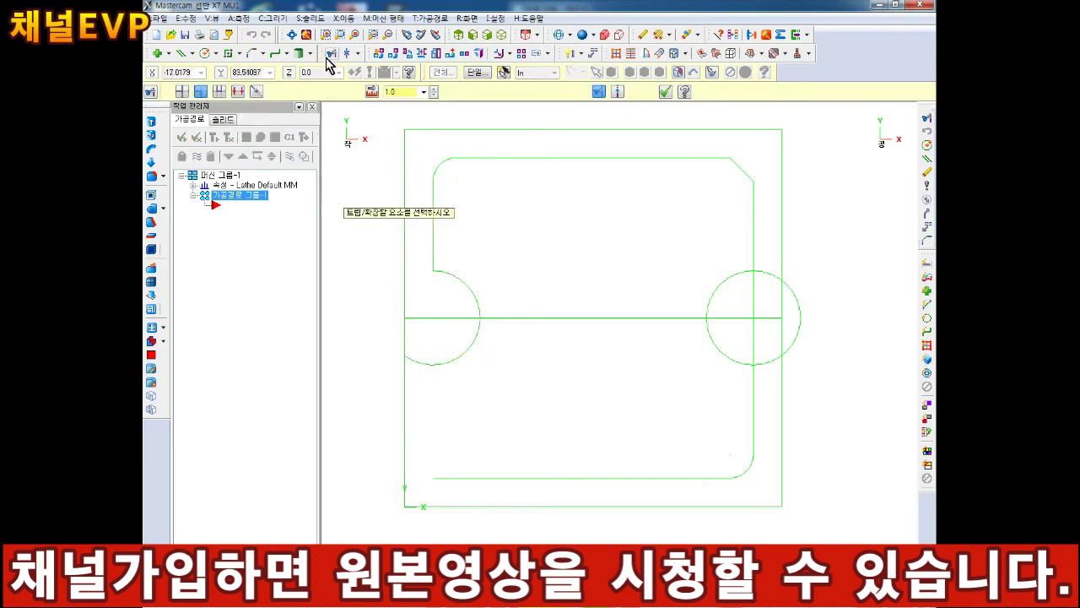
pyautogui.click(251, 34)
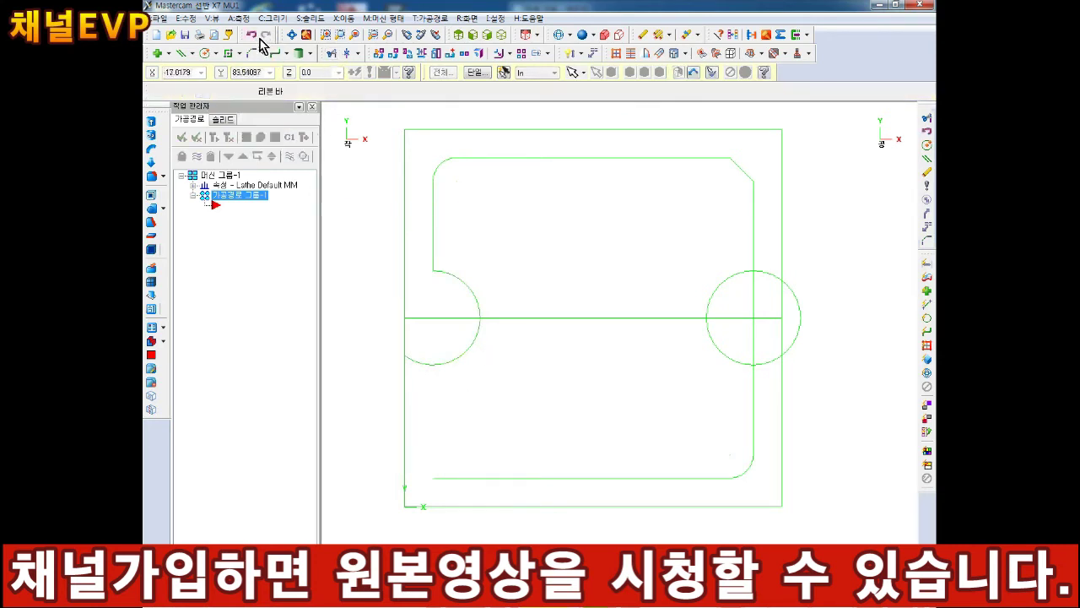
# Step: Divide away the left circle's outer half and the stretch of the inner profile's left edge that crosses the circle
pyautogui.click(331, 54)
pyautogui.click(237, 91)
pyautogui.click(419, 358)
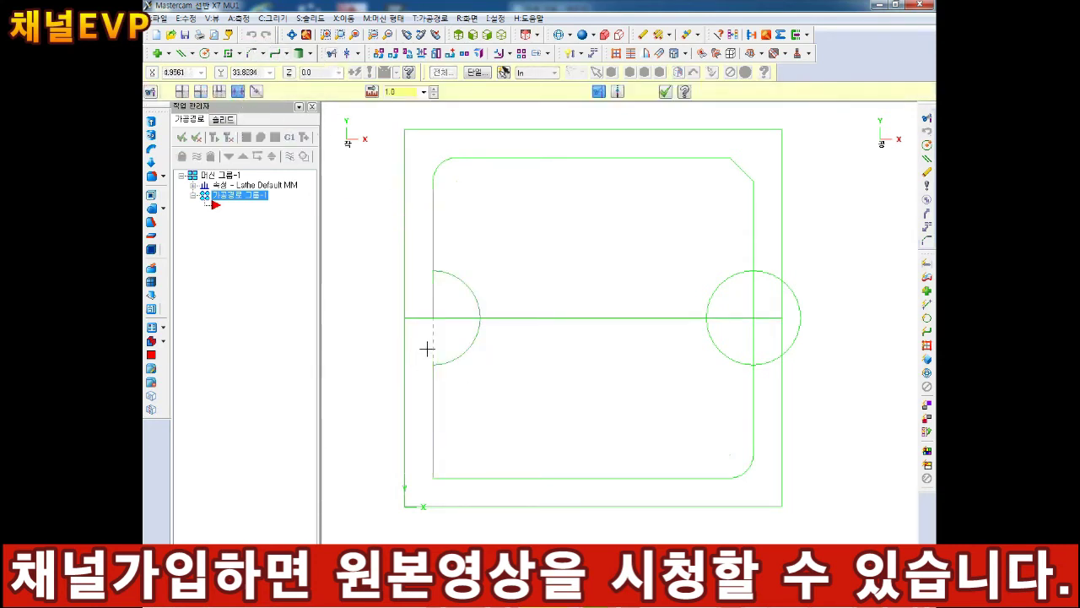
pyautogui.click(434, 332)
pyautogui.click(434, 300)
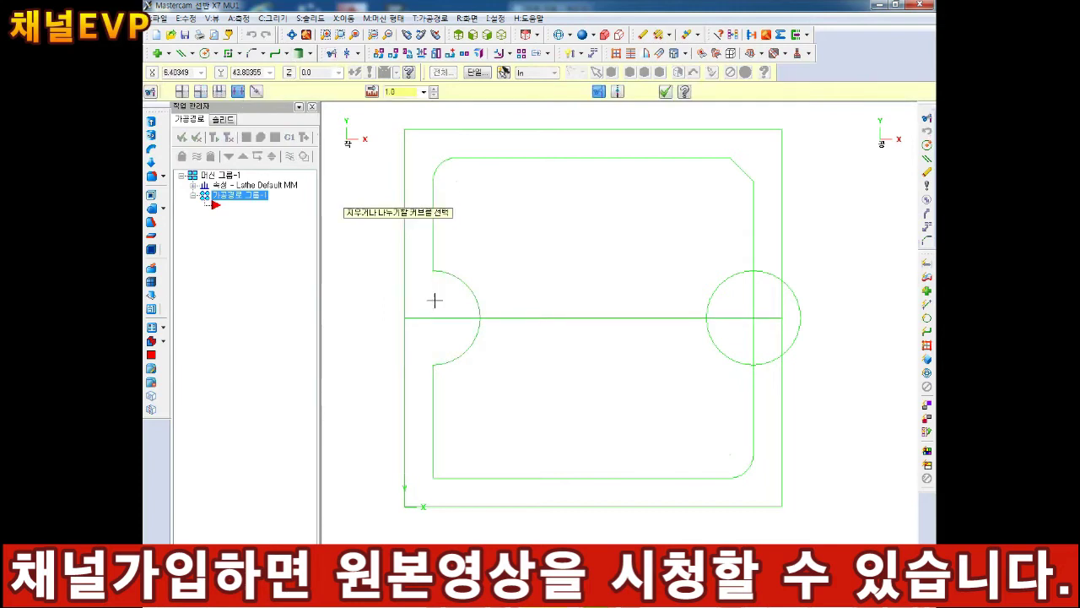
# Step: Divide away the right circle's outer half and the inner profile's edge segments crossing it, leaving a semicircular notch
pyautogui.click(807, 331)
pyautogui.click(771, 272)
pyautogui.click(769, 359)
# Step: Delete the horizontal middle line from the profile
pyautogui.scroll(-1, 672, 290)
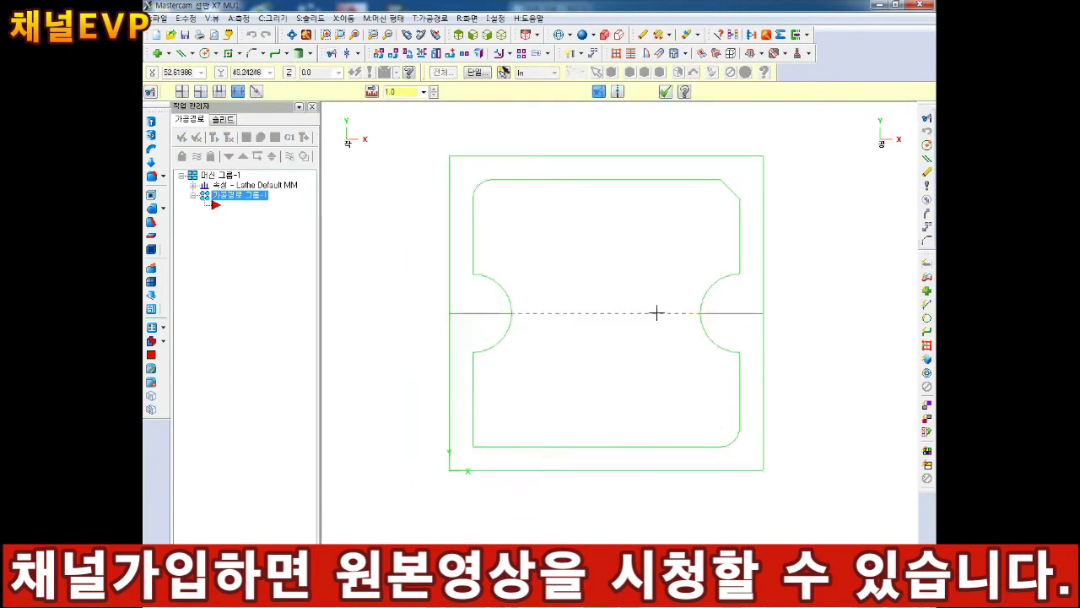
pyautogui.press('Escape')
pyautogui.click(615, 310)
pyautogui.press('Delete')
pyautogui.scroll(3, 636, 296)
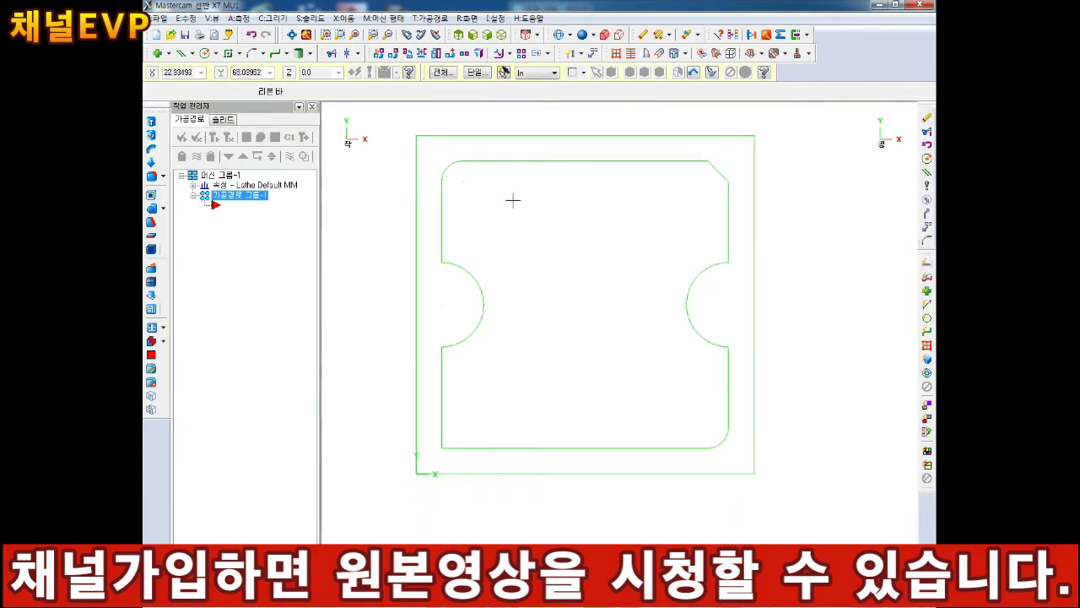
pyautogui.scroll(-1, 492, 234)
pyautogui.scroll(1, 492, 234)
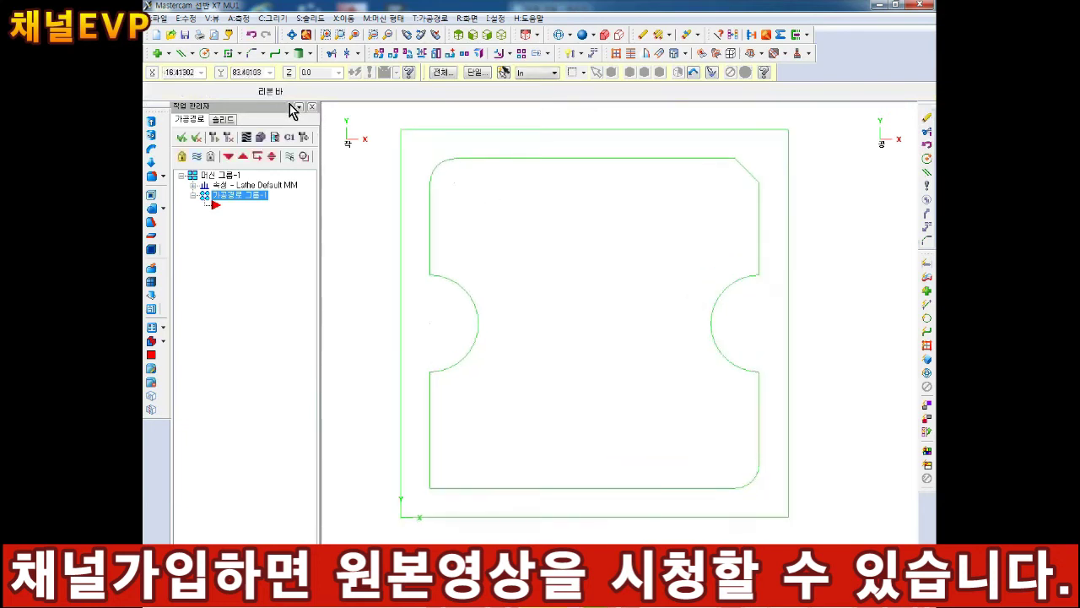
pyautogui.scroll(2, 490, 177)
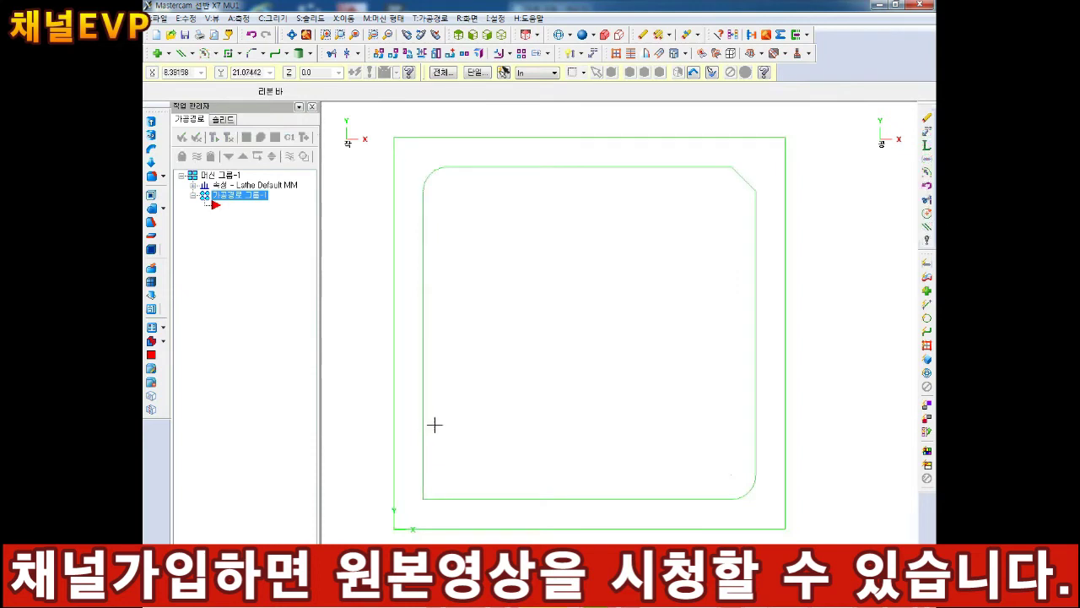
# Step: Display the coordinate axes through the origin
pyautogui.press('F9')
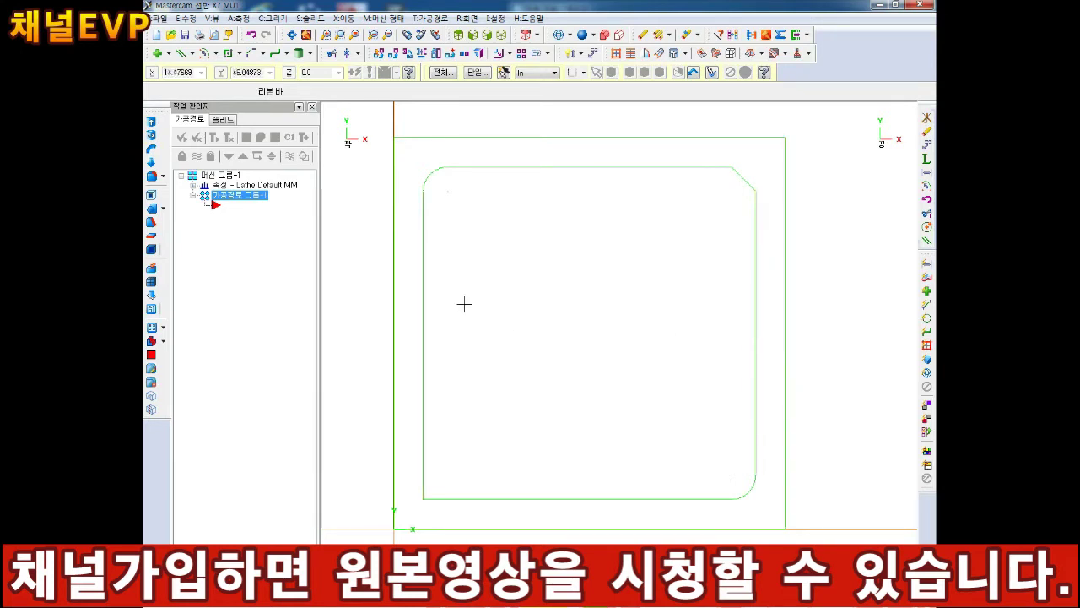
# Step: Try to draw a polar arc centred at X 6.0, Y 40.0 on the inner profile's left edge
pyautogui.click(216, 53)
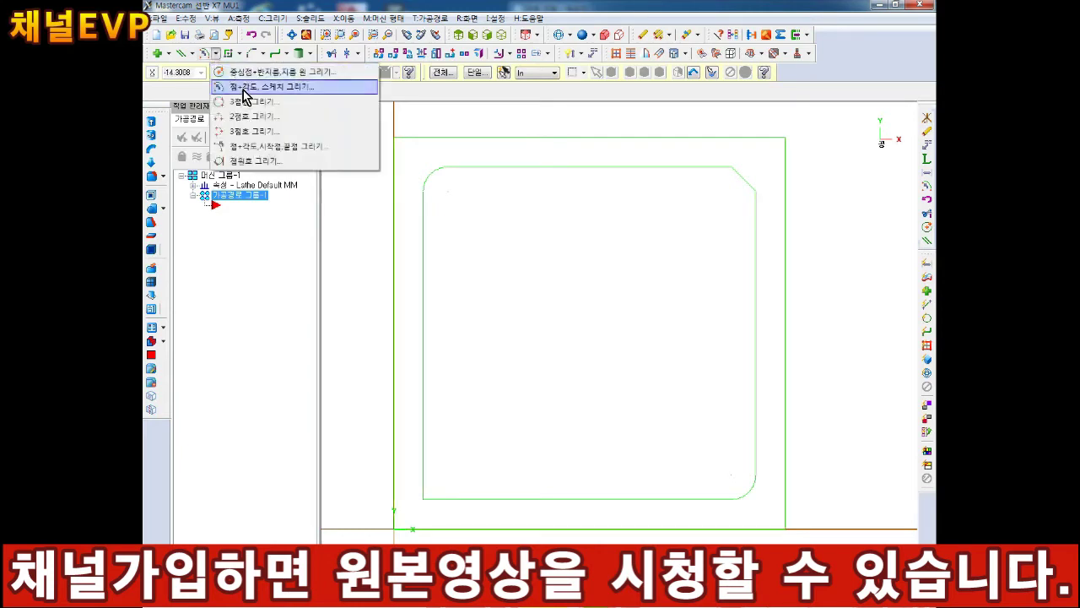
pyautogui.click(216, 54)
pyautogui.click(216, 53)
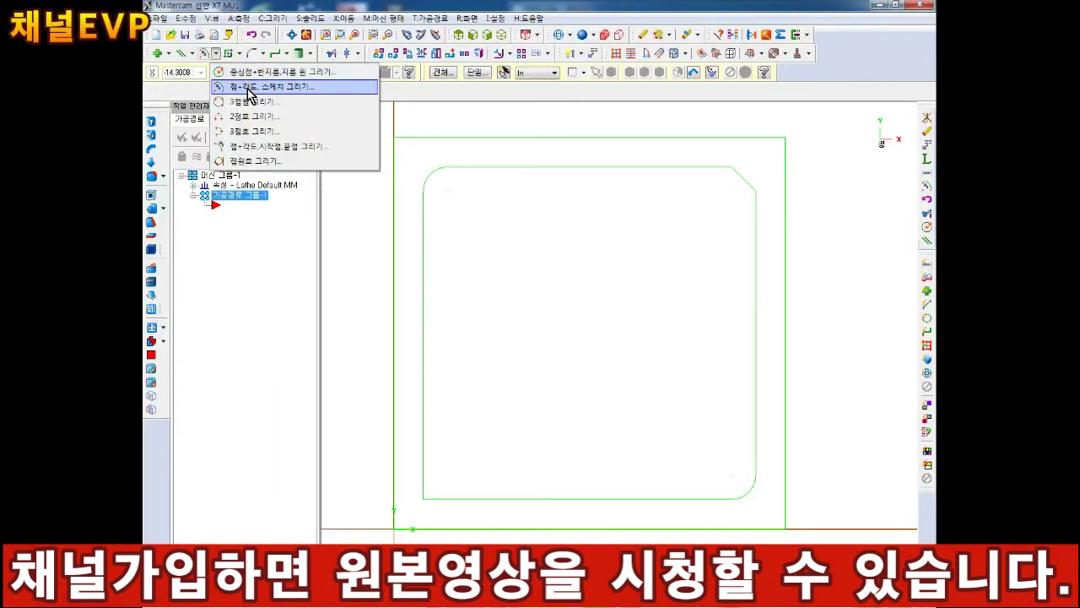
pyautogui.click(250, 89)
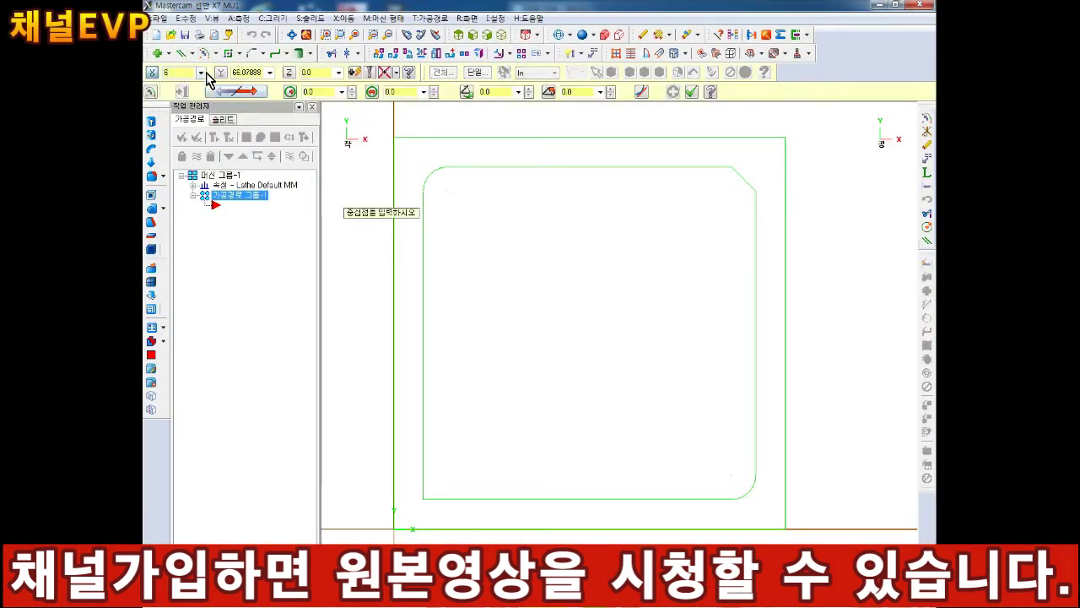
pyautogui.click(259, 71)
pyautogui.click(319, 73)
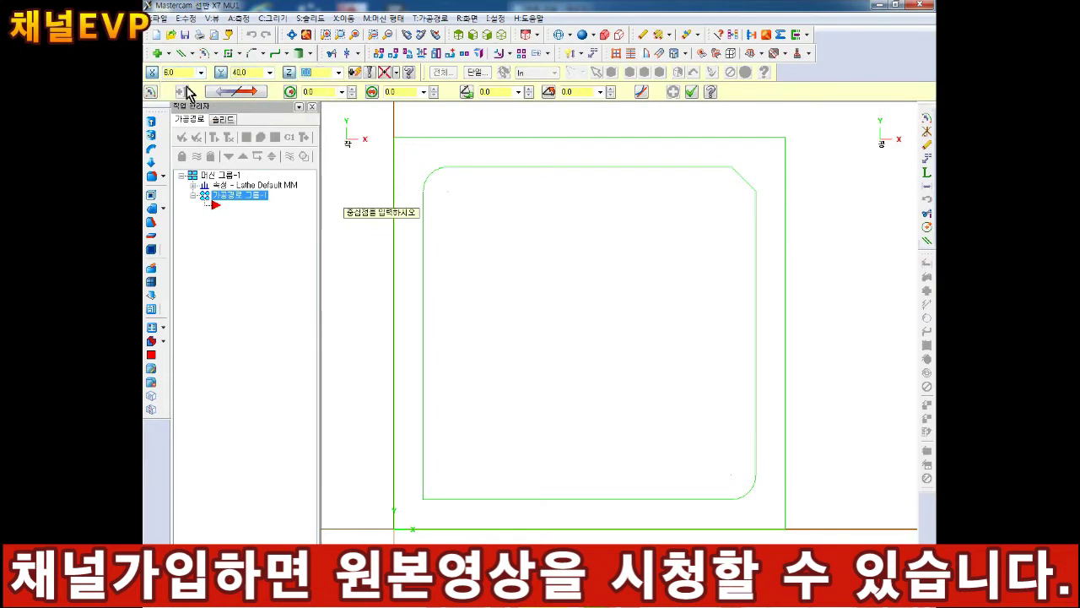
pyautogui.press('Return')
pyautogui.click(322, 73)
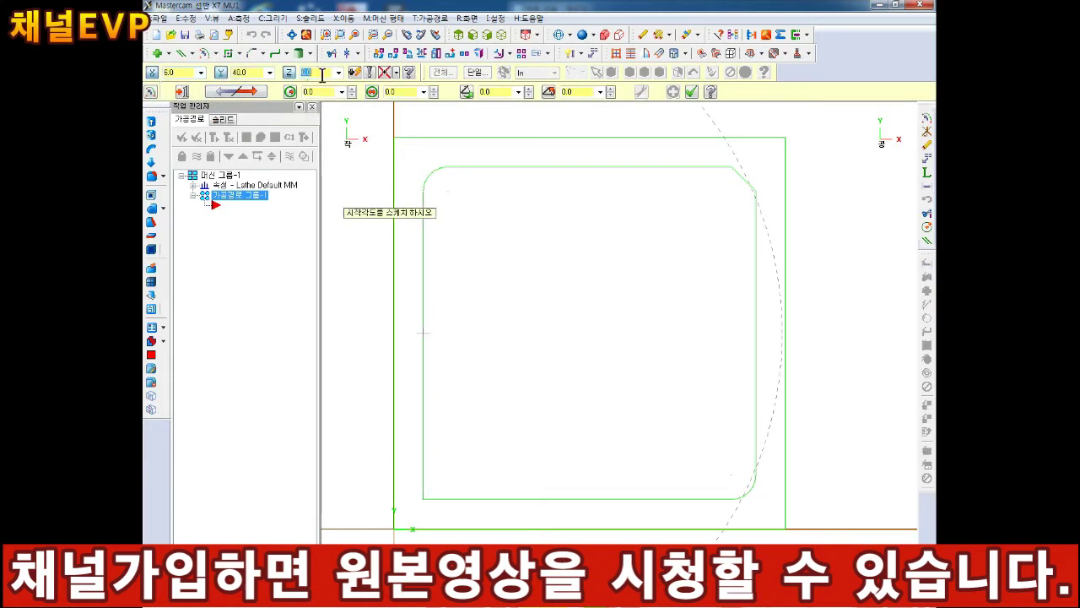
pyautogui.press('Return')
pyautogui.write('10')
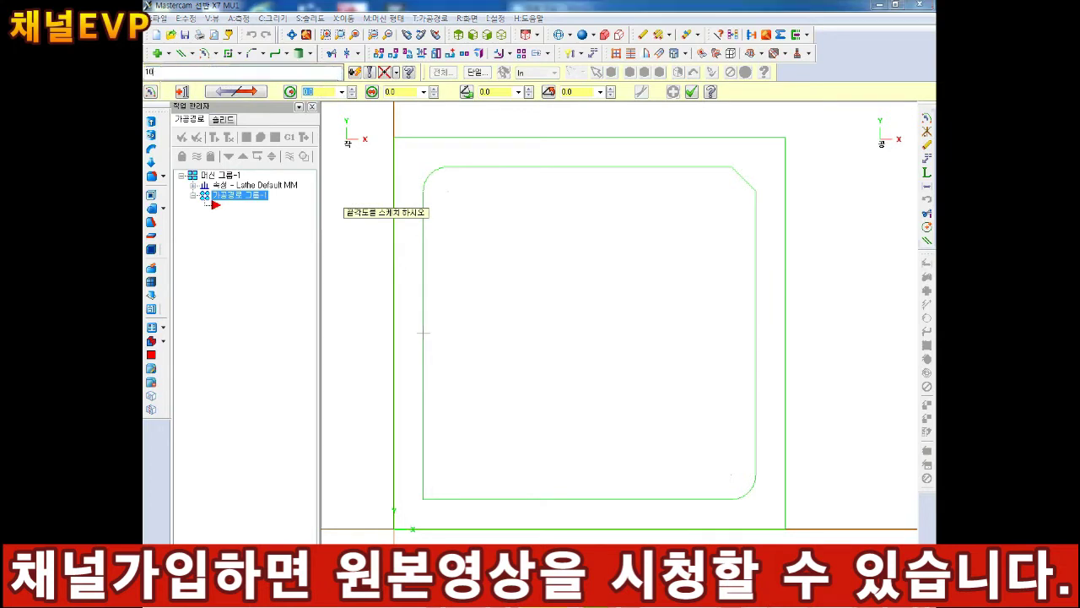
pyautogui.press('Return')
pyautogui.click(574, 339)
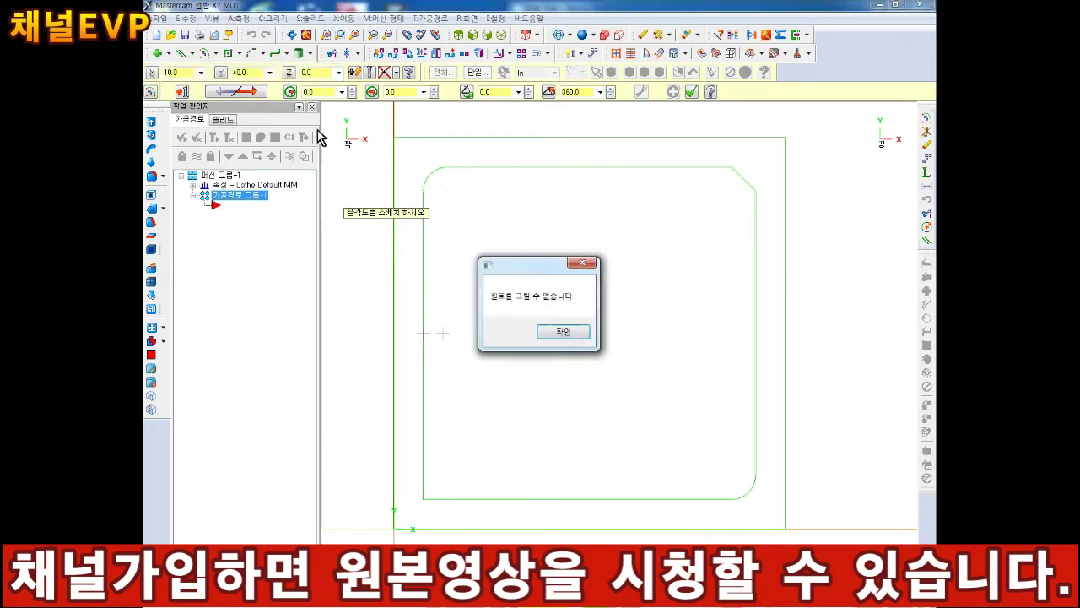
pyautogui.click(586, 345)
# Step: Draw a trial polar arc centred at X 6.0, Y 40.0 with radius 10.0, from 270.0 to 90.0 degrees
pyautogui.click(181, 71)
pyautogui.write('6')
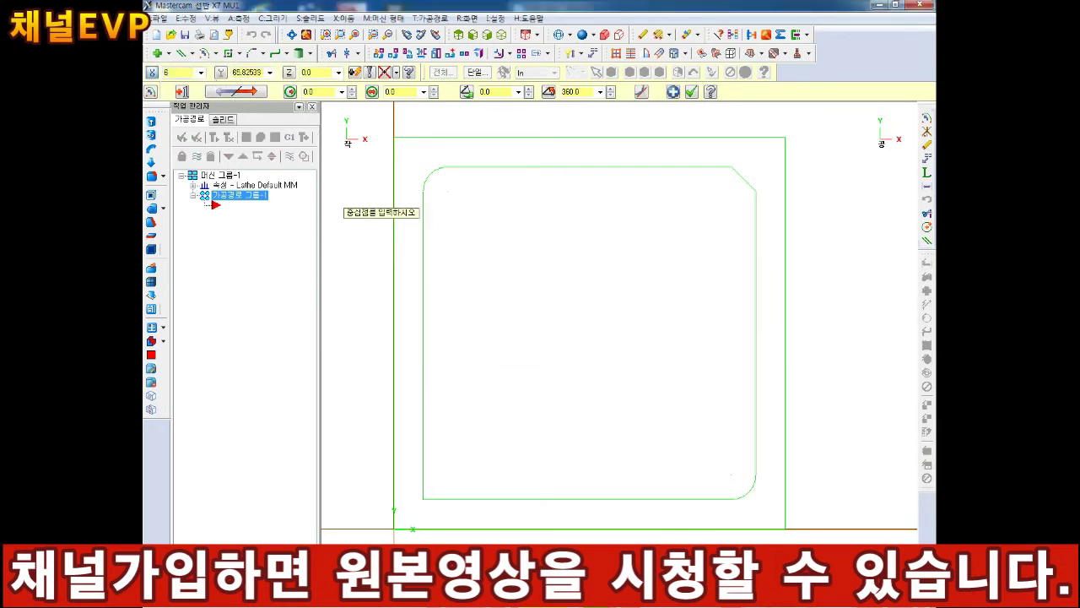
pyautogui.press('Tab')
pyautogui.write('40')
pyautogui.press('Return')
pyautogui.click(301, 93)
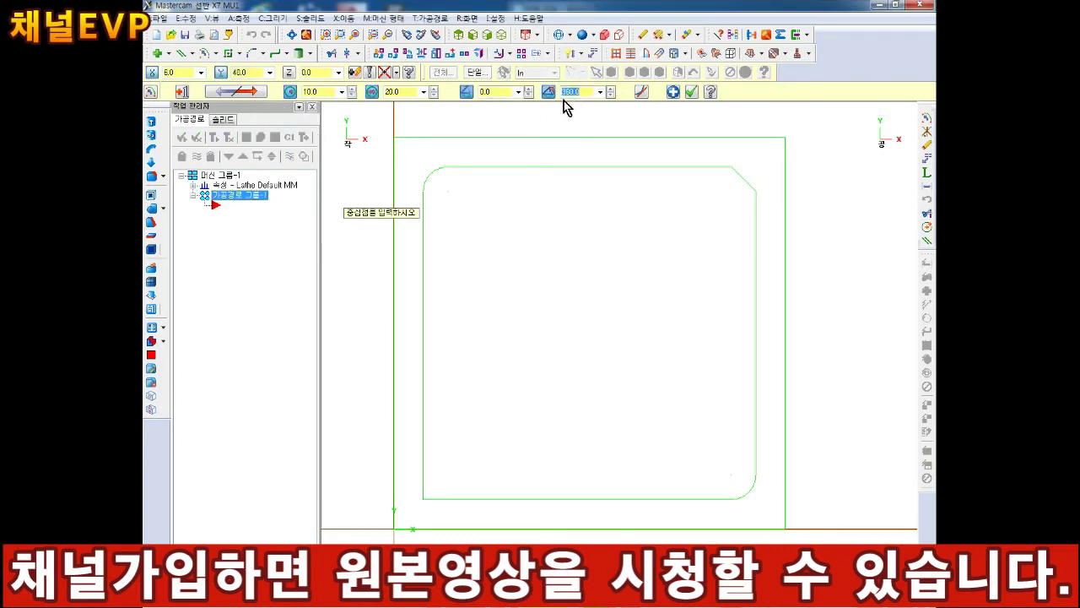
pyautogui.click(498, 92)
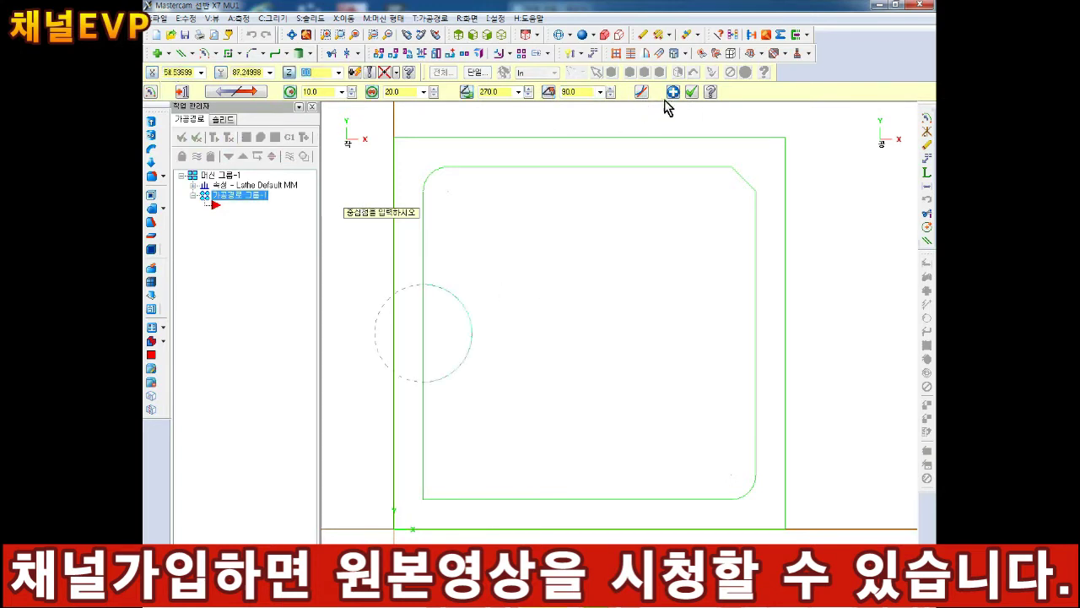
pyautogui.click(179, 72)
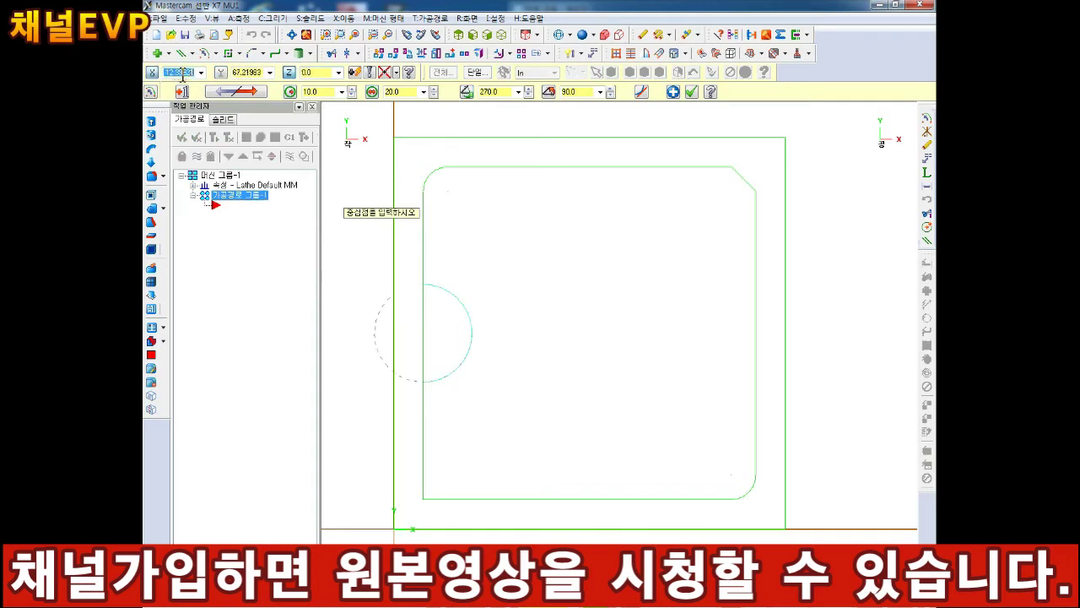
pyautogui.press('Tab')
pyautogui.press('Return')
pyautogui.press('Escape')
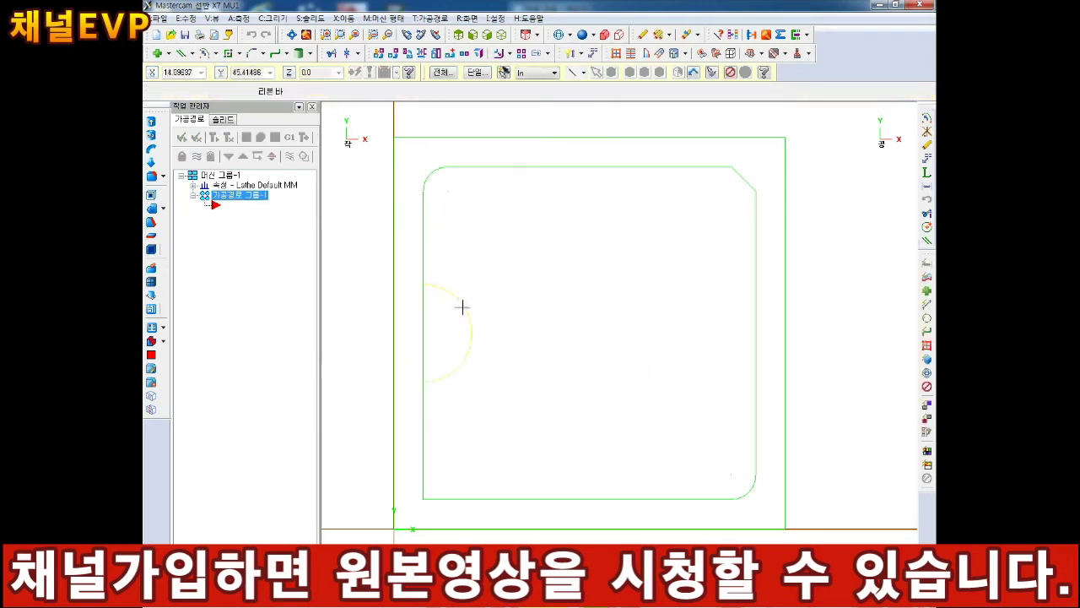
# Step: Create a polar arc of radius 10.0 from 270.0 to 90.0 degrees, centred at X 6.0, Y 40.0 on the inner left edge
pyautogui.click(253, 54)
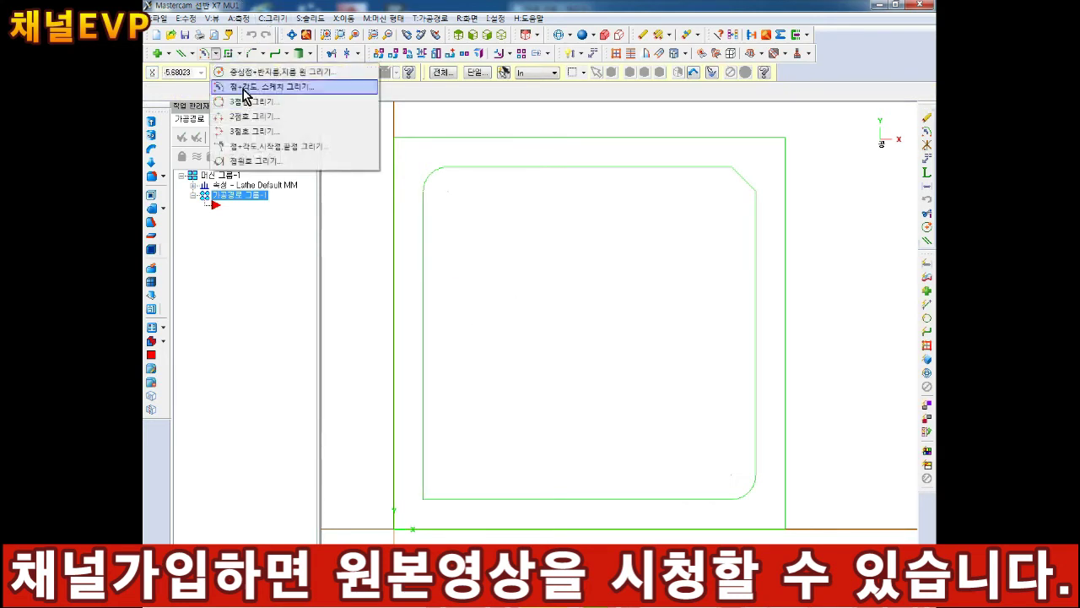
pyautogui.click(249, 97)
pyautogui.write('10')
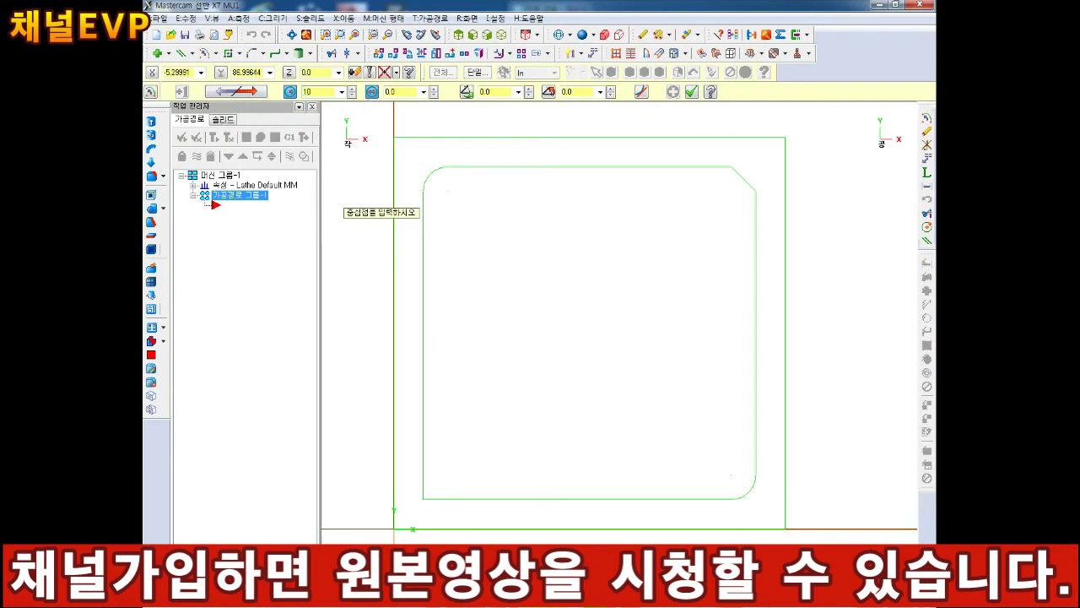
pyautogui.press('Tab')
pyautogui.write('270')
pyautogui.press('Tab')
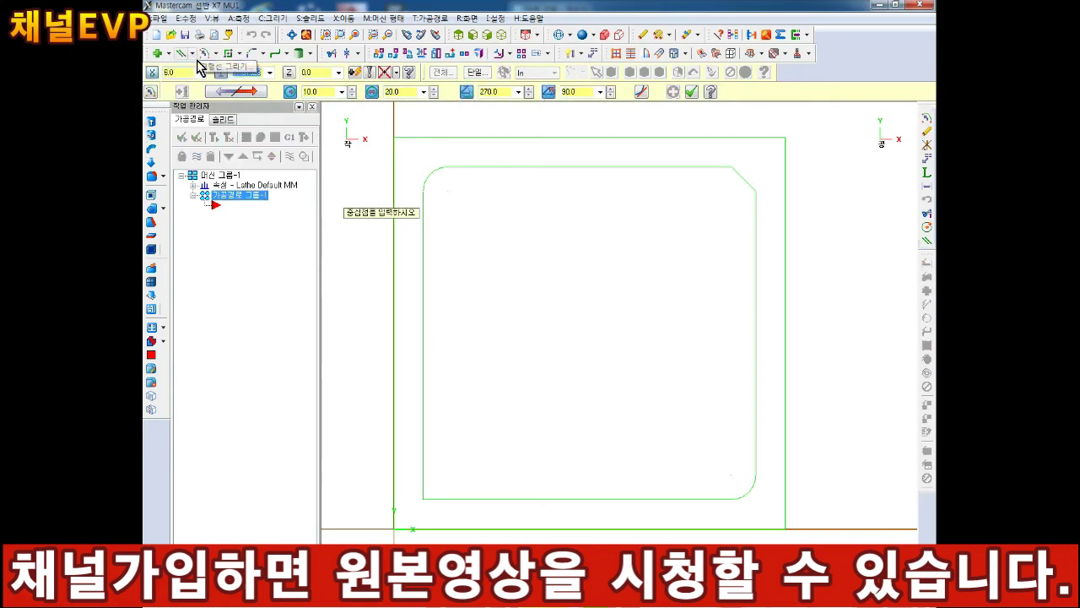
pyautogui.press('Return')
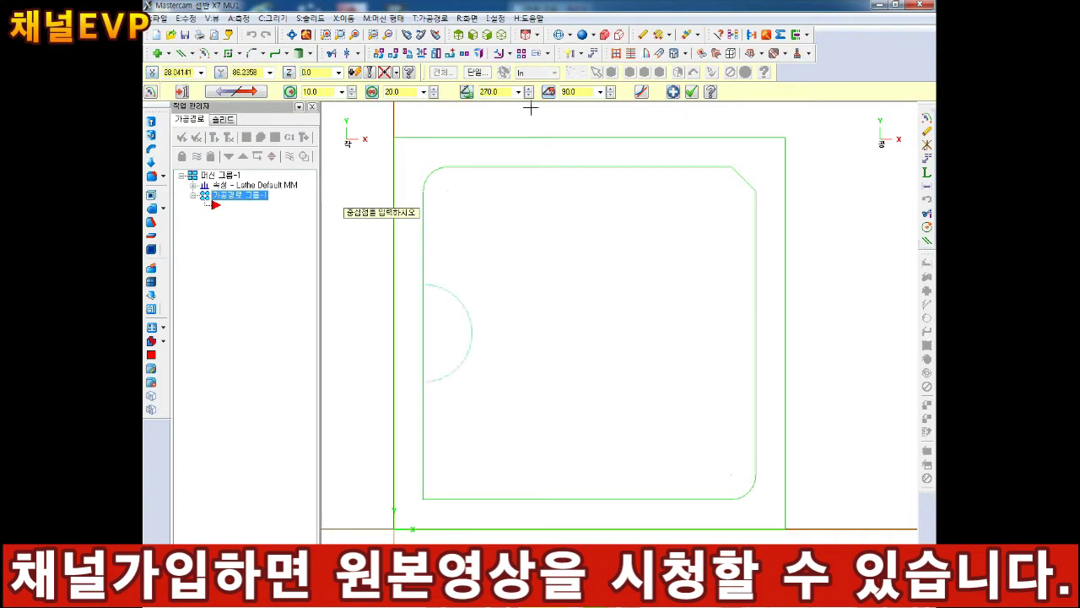
pyautogui.click(673, 91)
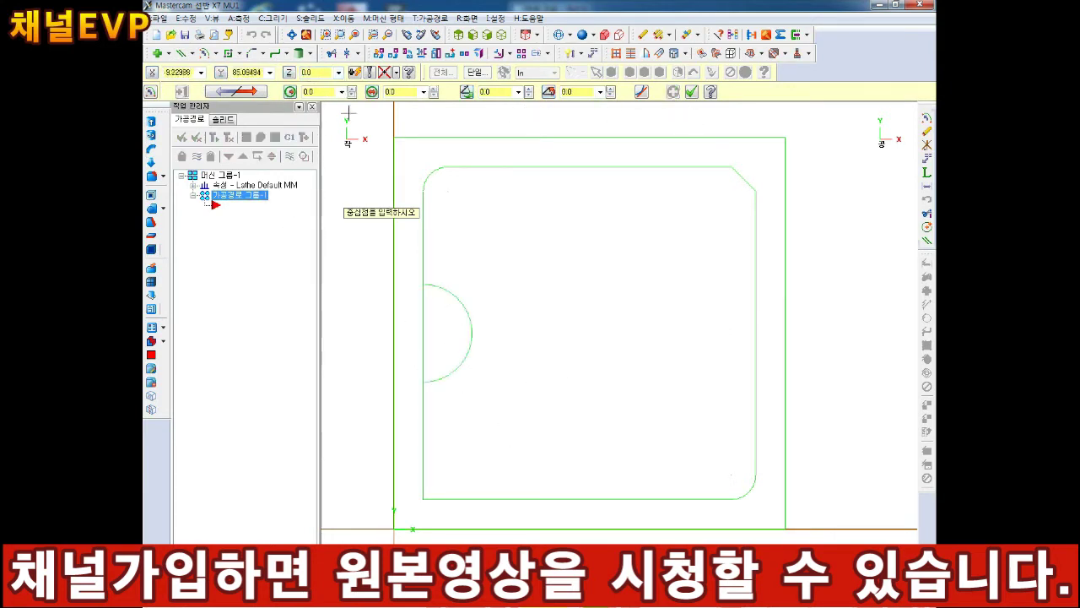
# Step: Create a polar arc of radius 10.0 from 90.0 to 270.0 degrees, centred at X 74.0, Y 40.0 on the inner right edge
pyautogui.click(318, 93)
pyautogui.press('Tab')
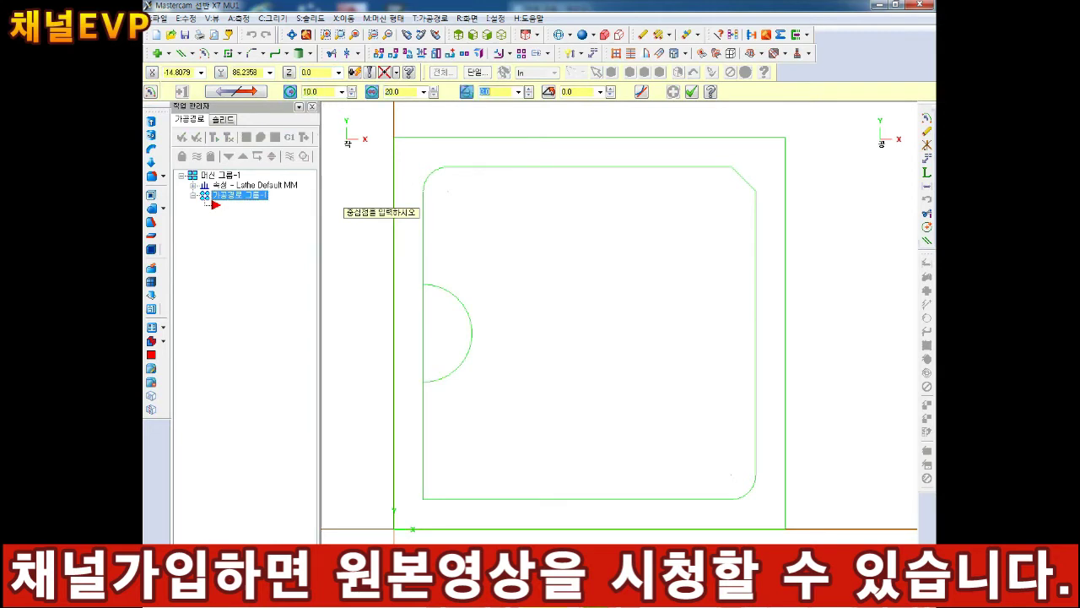
pyautogui.write('90')
pyautogui.press('Tab')
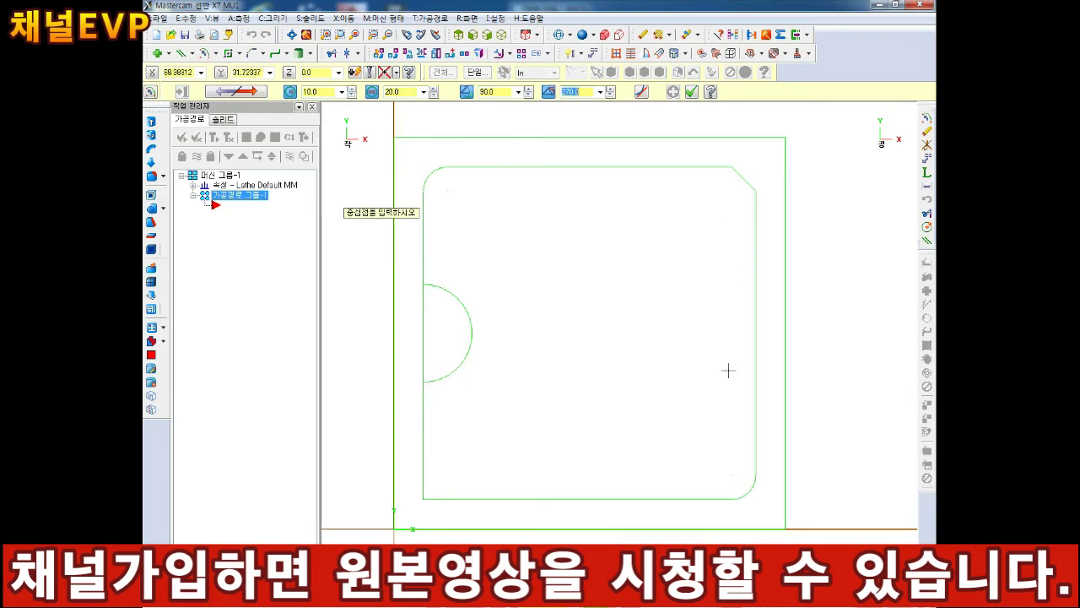
pyautogui.click(189, 74)
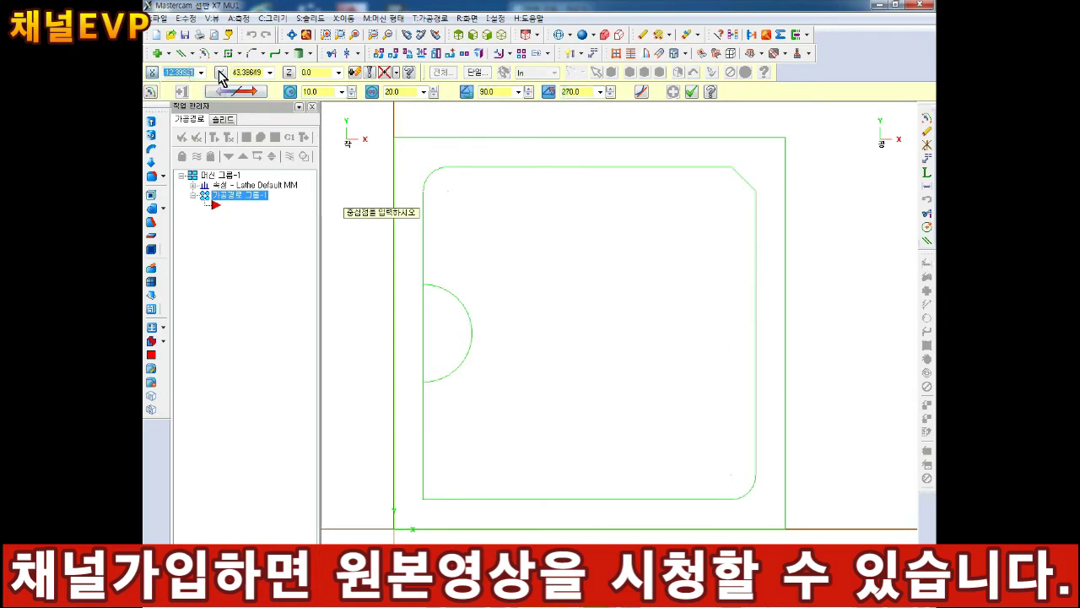
pyautogui.write('74')
pyautogui.press('Tab')
pyautogui.write('40')
pyautogui.press('Tab')
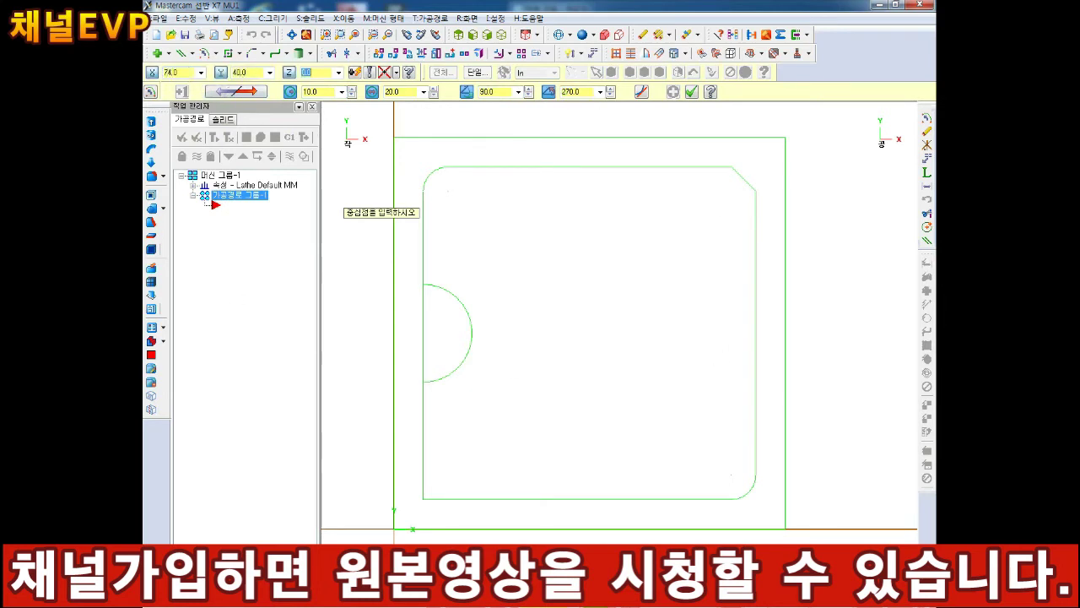
pyautogui.press('Return')
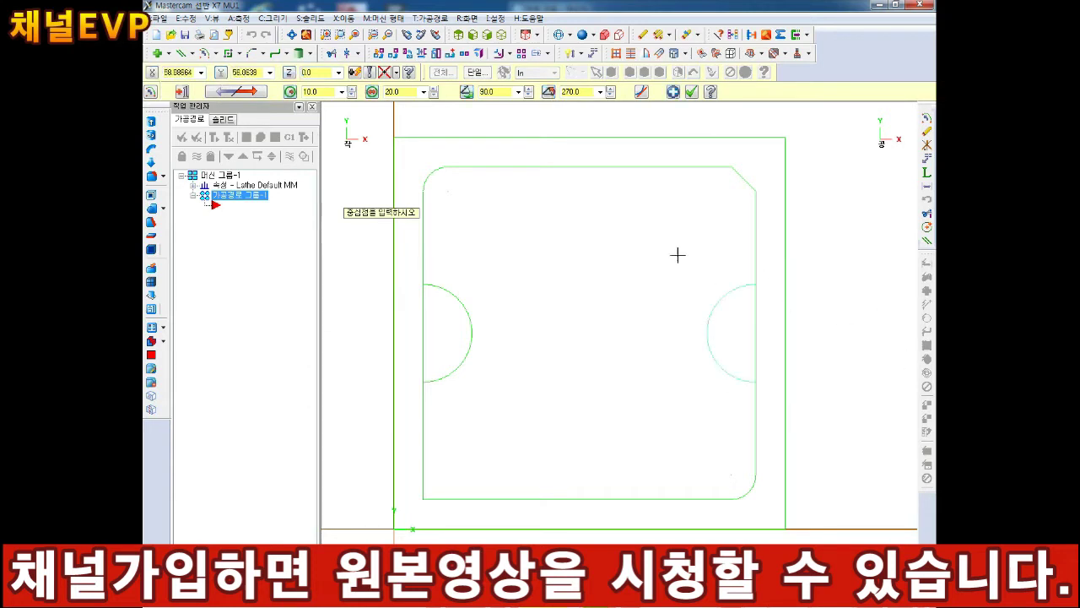
pyautogui.click(691, 91)
# Step: Trim away the segments of the inner profile's left and right edges that span the two semicircular notches
pyautogui.scroll(-2, 619, 357)
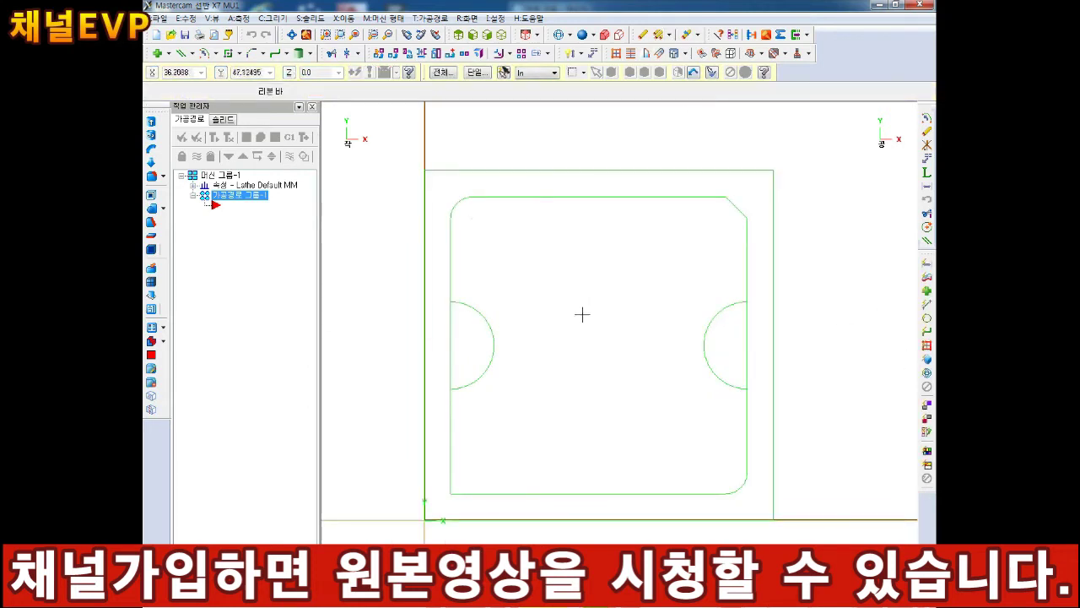
pyautogui.click(330, 53)
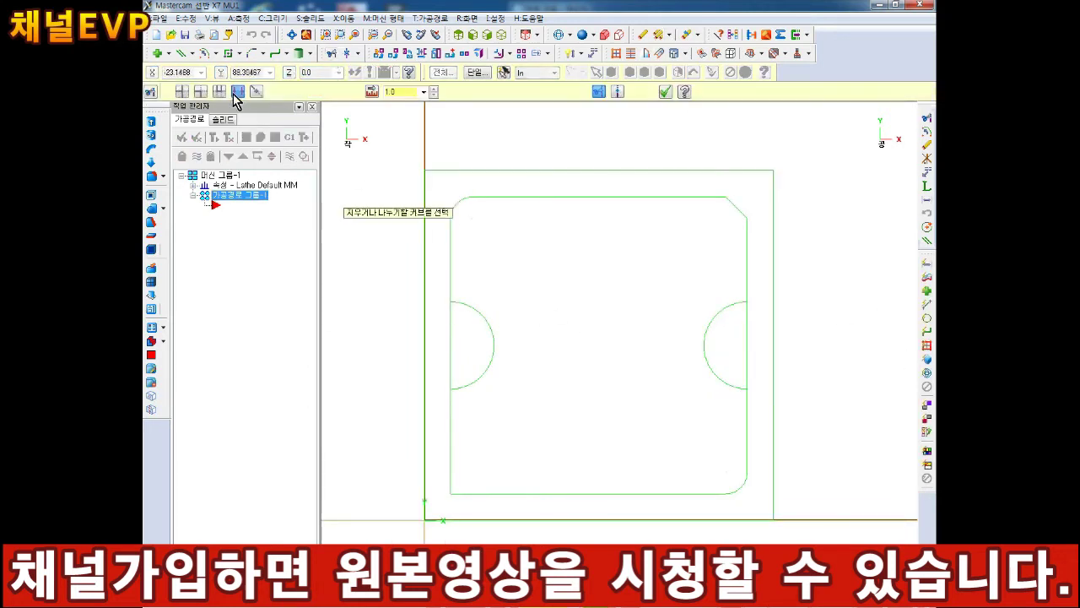
pyautogui.click(451, 346)
pyautogui.click(746, 346)
pyautogui.scroll(-1, 737, 329)
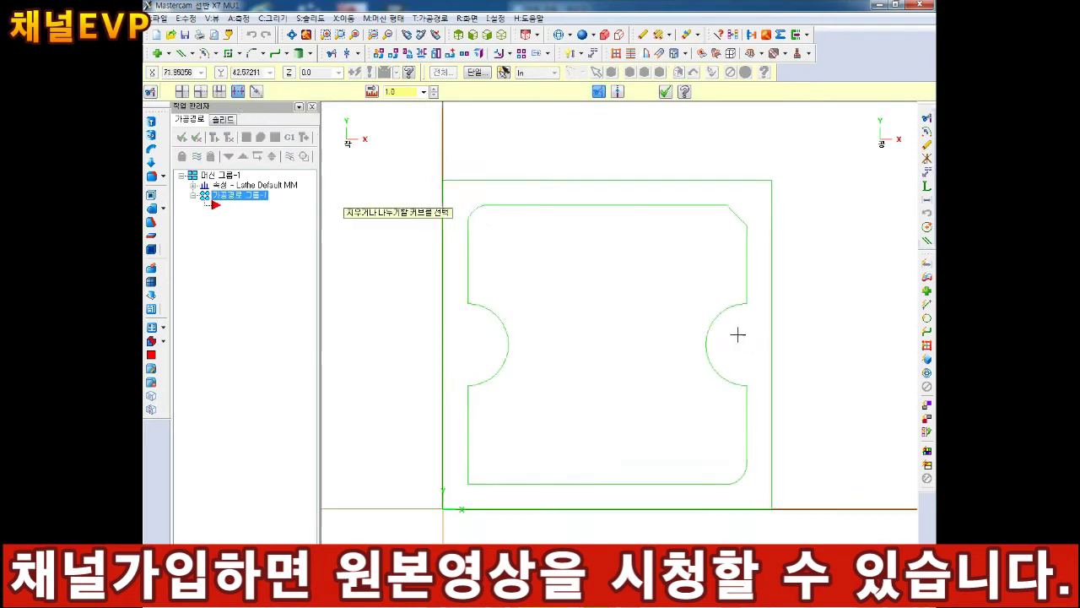
pyautogui.press('Escape')
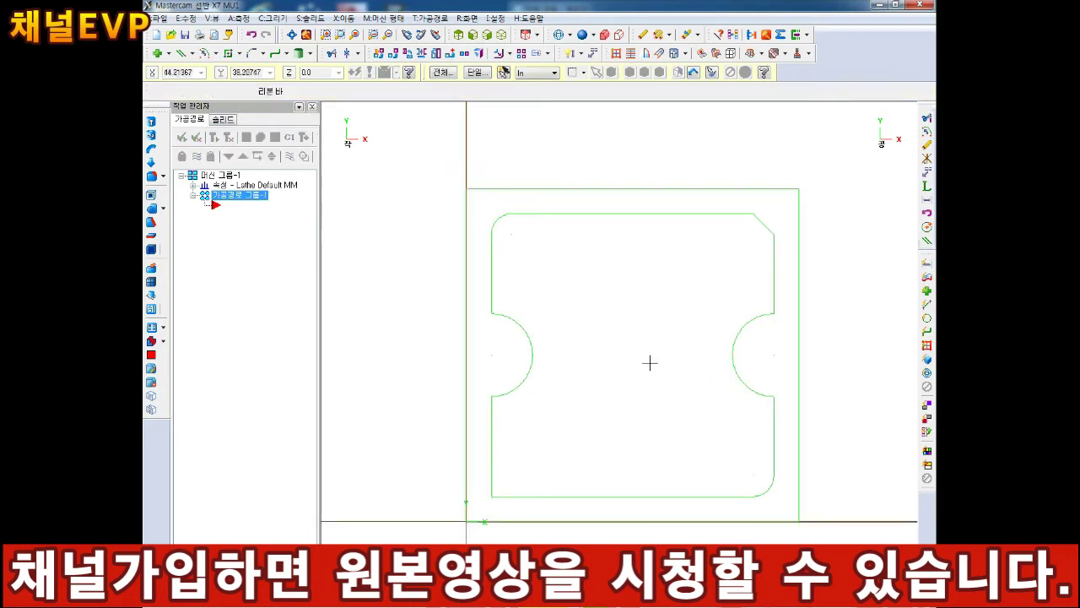
pyautogui.scroll(1, 635, 384)
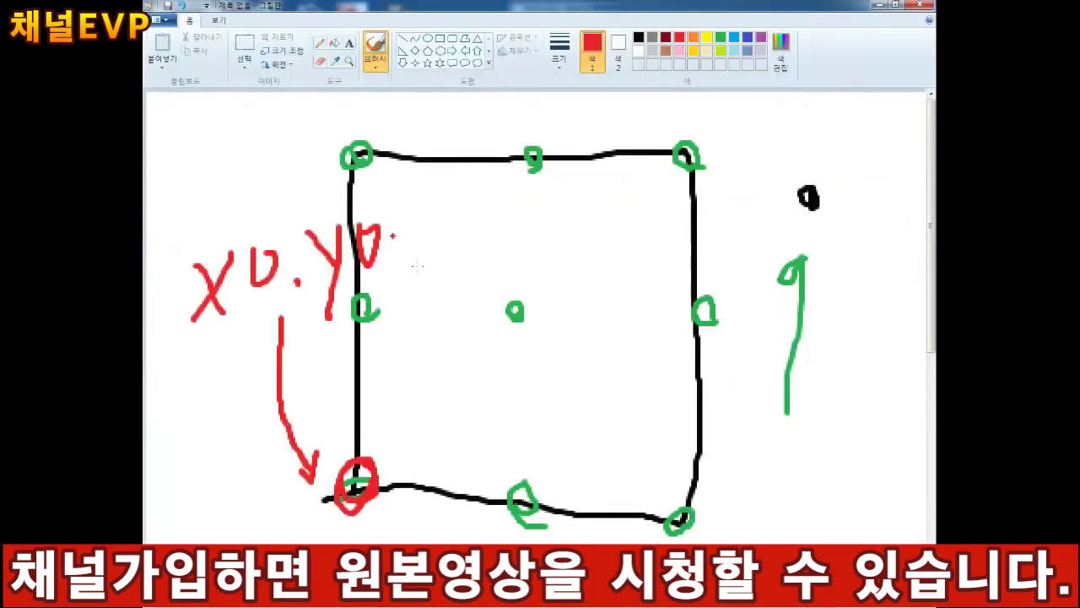
# Step: Switch to Paint, start a new blank picture and sketch a shallow black arc sagging between two end points
pyautogui.click(158, 18)
pyautogui.click(177, 380)
pyautogui.click(555, 311)
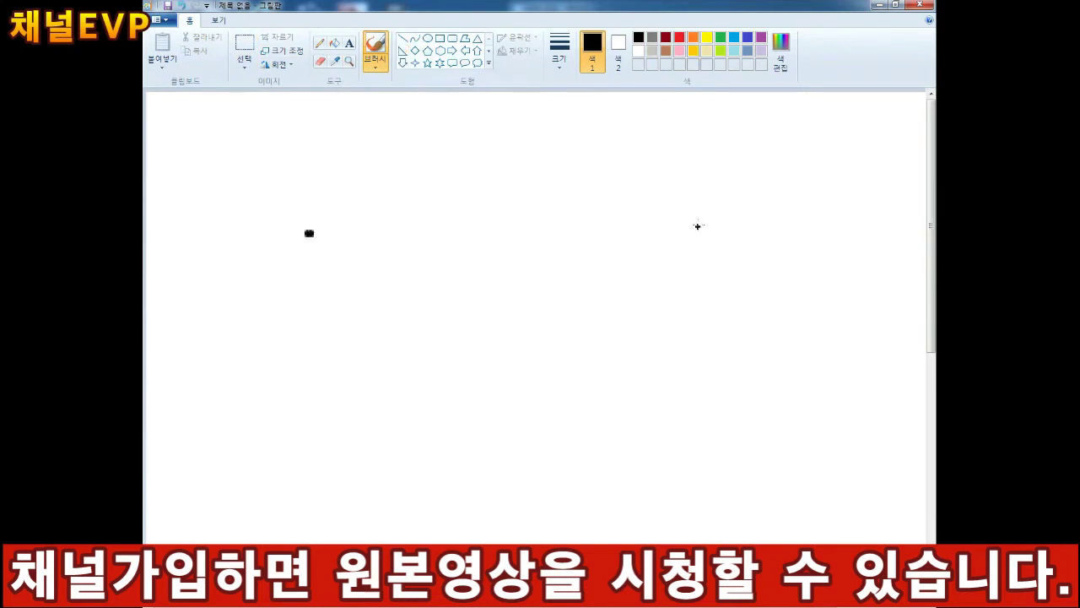
pyautogui.moveTo(309, 233)
pyautogui.mouseDown()
pyautogui.moveTo(364, 265)
pyautogui.moveTo(681, 229)
pyautogui.mouseUp()
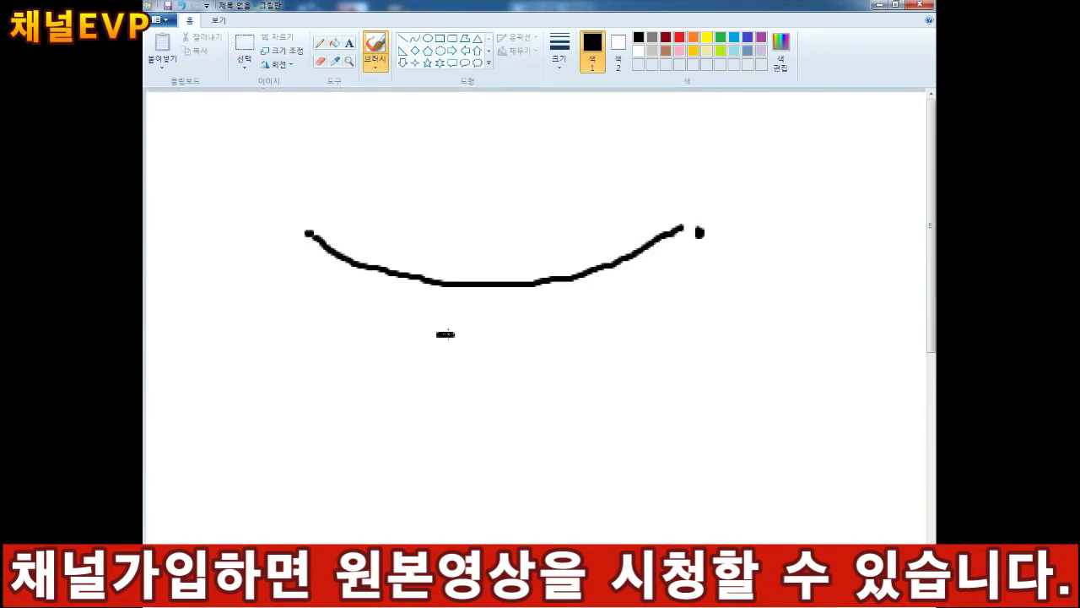
# Step: Sketch a square corner with a rounding arc in black below the shallow arc, marking its end points and centre in orange
pyautogui.moveTo(445, 334)
pyautogui.mouseDown()
pyautogui.moveTo(667, 447)
pyautogui.moveTo(672, 542)
pyautogui.mouseUp()
pyautogui.moveTo(538, 348)
pyautogui.mouseDown()
pyautogui.moveTo(650, 475)
pyautogui.moveTo(672, 532)
pyautogui.mouseUp()
pyautogui.click(693, 37)
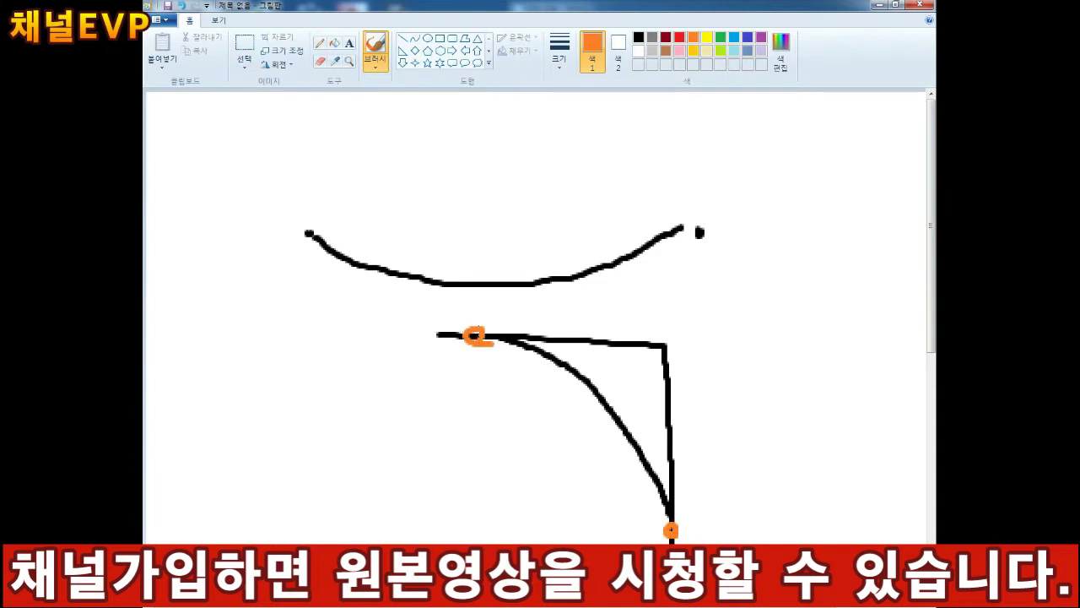
pyautogui.moveTo(594, 384)
pyautogui.mouseDown()
pyautogui.moveTo(473, 530)
pyautogui.moveTo(485, 533)
pyautogui.moveTo(474, 338)
pyautogui.moveTo(485, 527)
pyautogui.mouseUp()
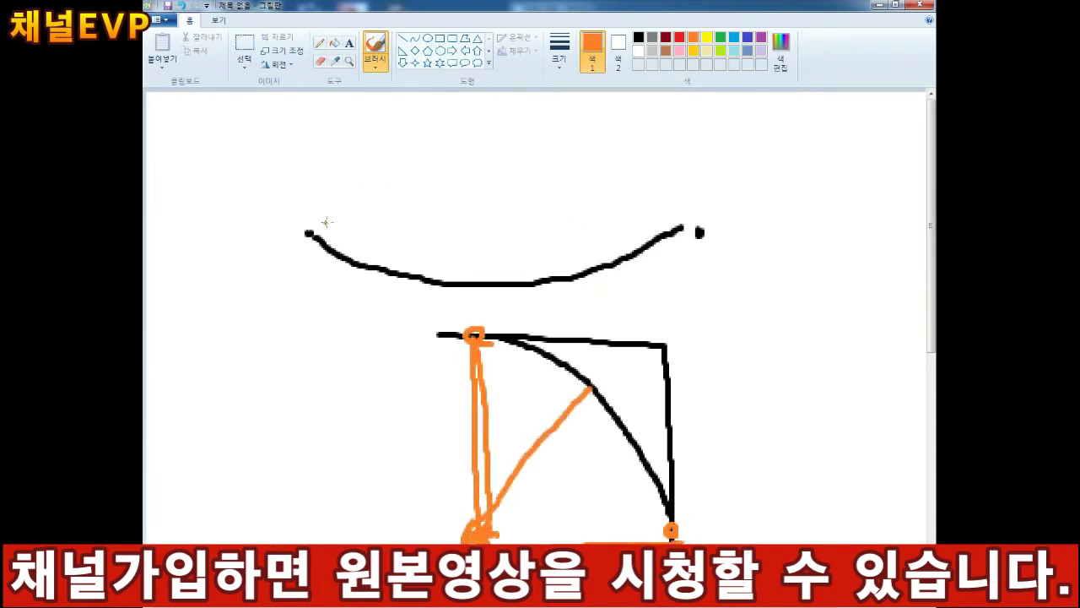
# Step: Draw an orange horizontal dimension labelled 50 across the two ends of the shallow arc
pyautogui.moveTo(306, 142); pyautogui.dragTo(314, 292)
pyautogui.moveTo(707, 157); pyautogui.dragTo(719, 311)
pyautogui.moveTo(342, 174); pyautogui.dragTo(344, 208)
pyautogui.moveTo(341, 192)
pyautogui.mouseDown()
pyautogui.moveTo(680, 204)
pyautogui.moveTo(648, 235)
pyautogui.mouseUp()
pyautogui.moveTo(514, 123)
pyautogui.mouseDown()
pyautogui.moveTo(527, 175)
pyautogui.moveTo(572, 131)
pyautogui.mouseUp()
pyautogui.moveTo(568, 129); pyautogui.dragTo(563, 127)
# Step: Add an orange arrow pointing up toward the shallow arc and label it R80
pyautogui.moveTo(344, 391); pyautogui.dragTo(413, 327)
pyautogui.moveTo(402, 326)
pyautogui.mouseDown()
pyautogui.moveTo(447, 303)
pyautogui.moveTo(449, 365)
pyautogui.mouseUp()
pyautogui.moveTo(348, 413)
pyautogui.mouseDown()
pyautogui.moveTo(318, 488)
pyautogui.moveTo(346, 415)
pyautogui.mouseUp()
pyautogui.moveTo(368, 427); pyautogui.dragTo(364, 428)
pyautogui.moveTo(258, 415); pyautogui.dragTo(242, 508)
pyautogui.moveTo(257, 417); pyautogui.dragTo(309, 521)
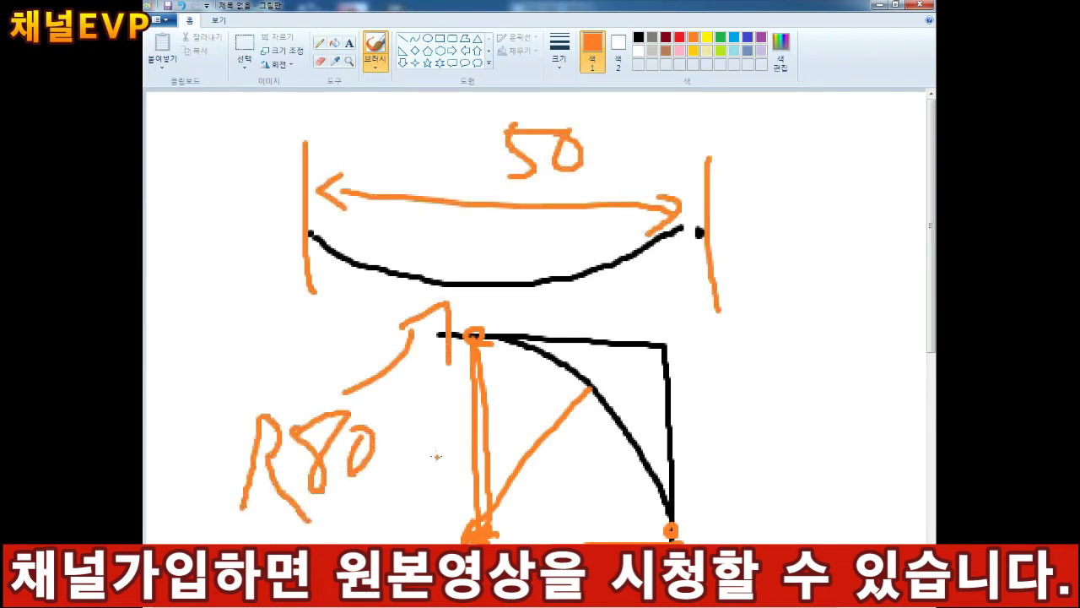
# Step: Switch back to Mastercam and create a parallel line 10.0 inward from the outer profile's left edge
pyautogui.click(880, 6)
pyautogui.scroll(1, 646, 422)
pyautogui.scroll(-2, 624, 481)
pyautogui.scroll(3, 491, 466)
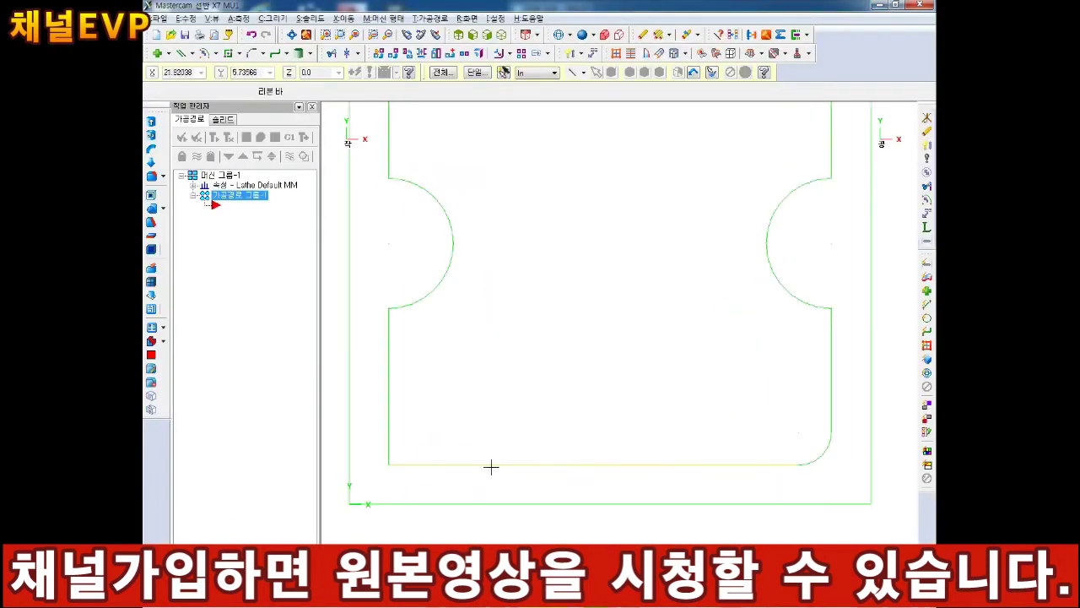
pyautogui.scroll(-1, 622, 453)
pyautogui.scroll(1, 593, 455)
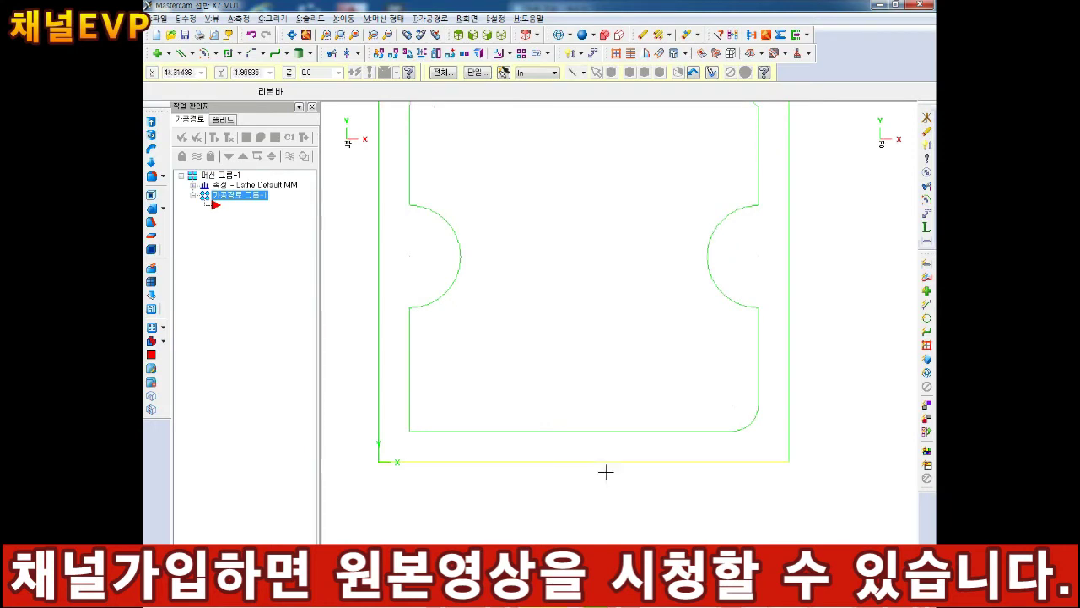
pyautogui.scroll(-1, 582, 454)
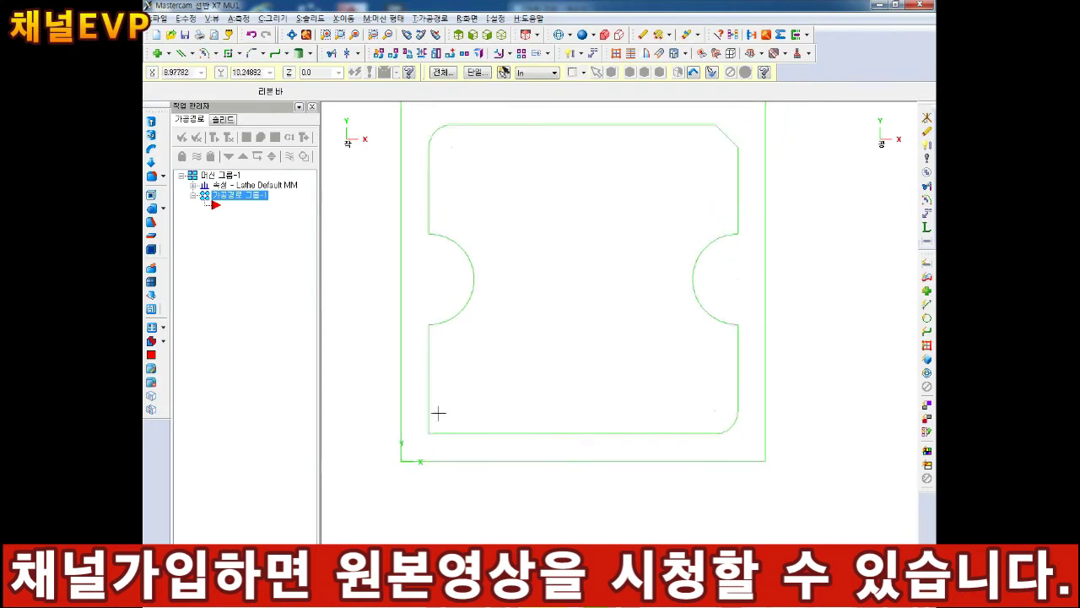
pyautogui.scroll(1, 564, 347)
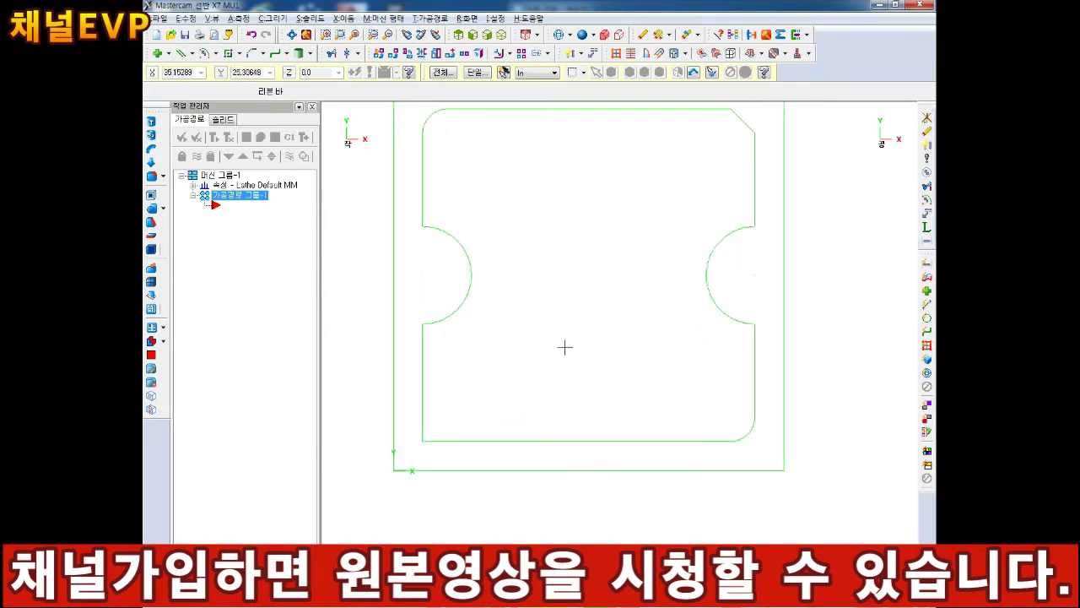
pyautogui.click(192, 52)
pyautogui.click(215, 135)
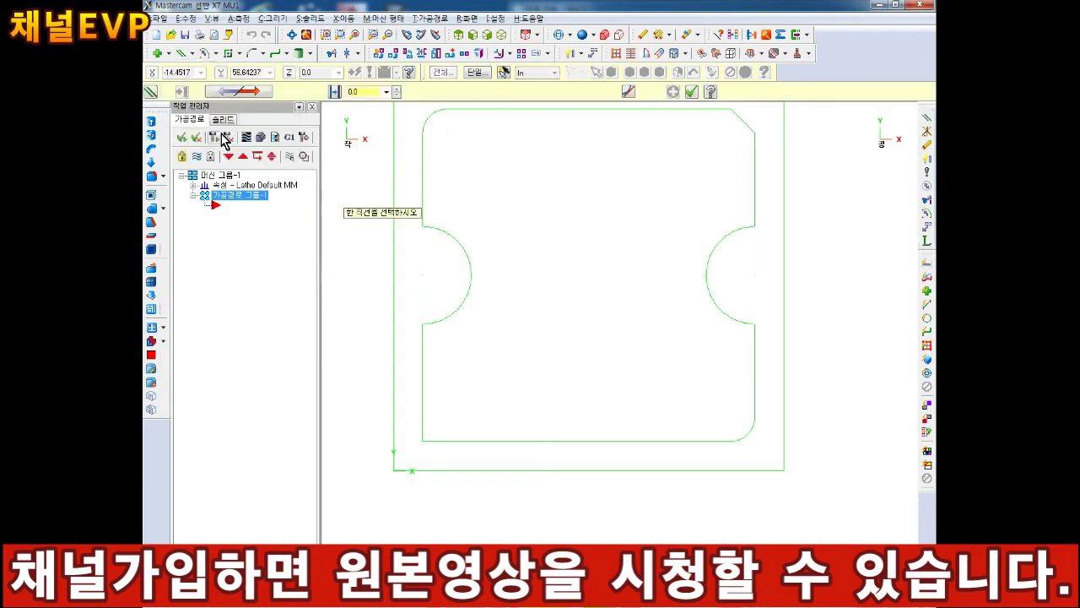
pyautogui.click(501, 366)
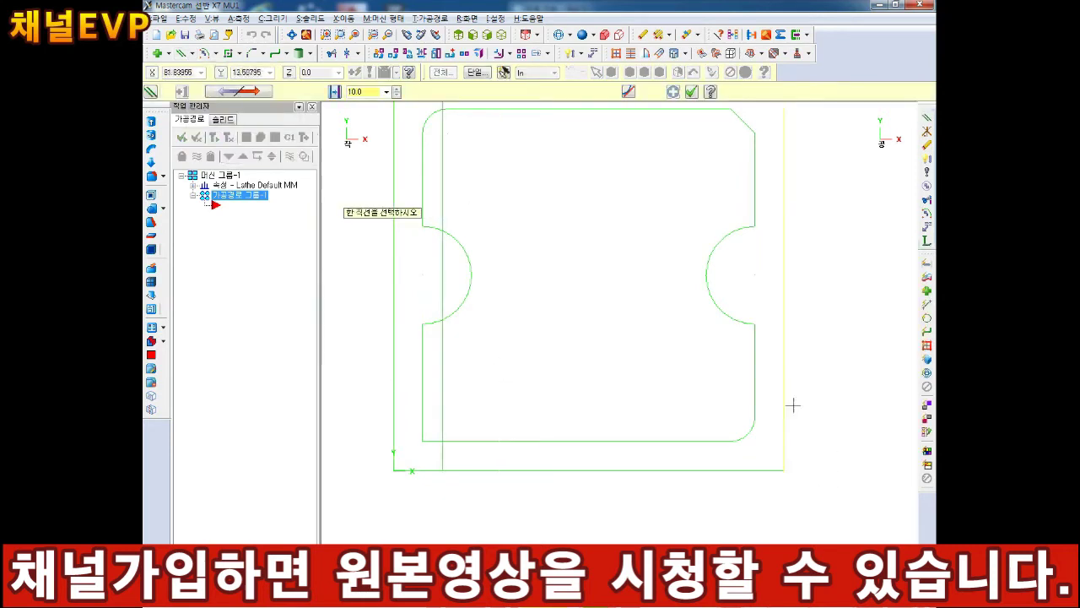
pyautogui.write('10')
pyautogui.press('Return')
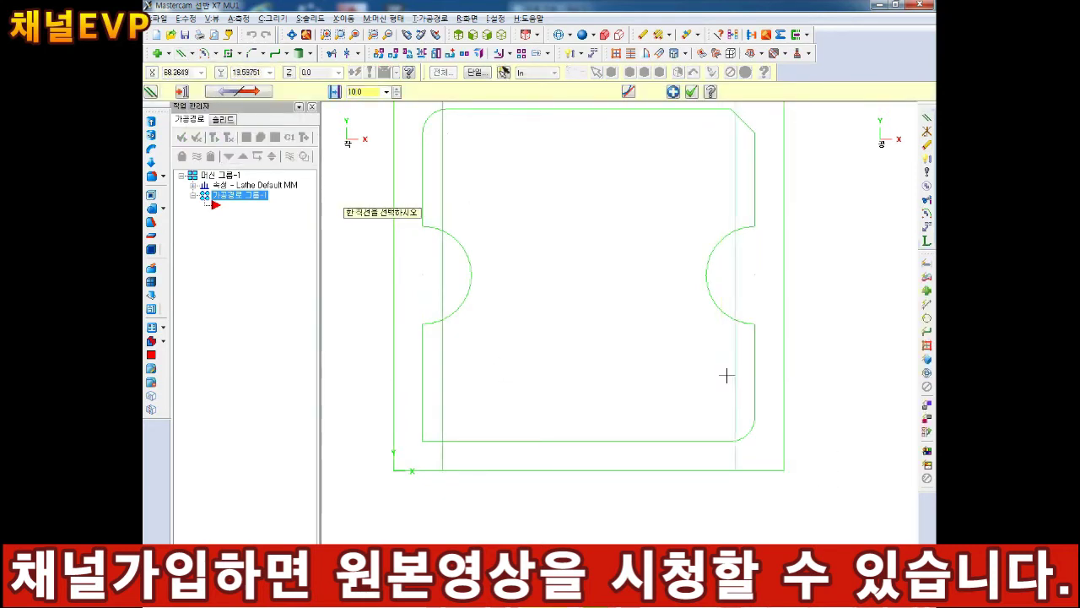
# Step: Set the distance of the parallel line inside the outer right edge to 15 and finish it
pyautogui.write('15')
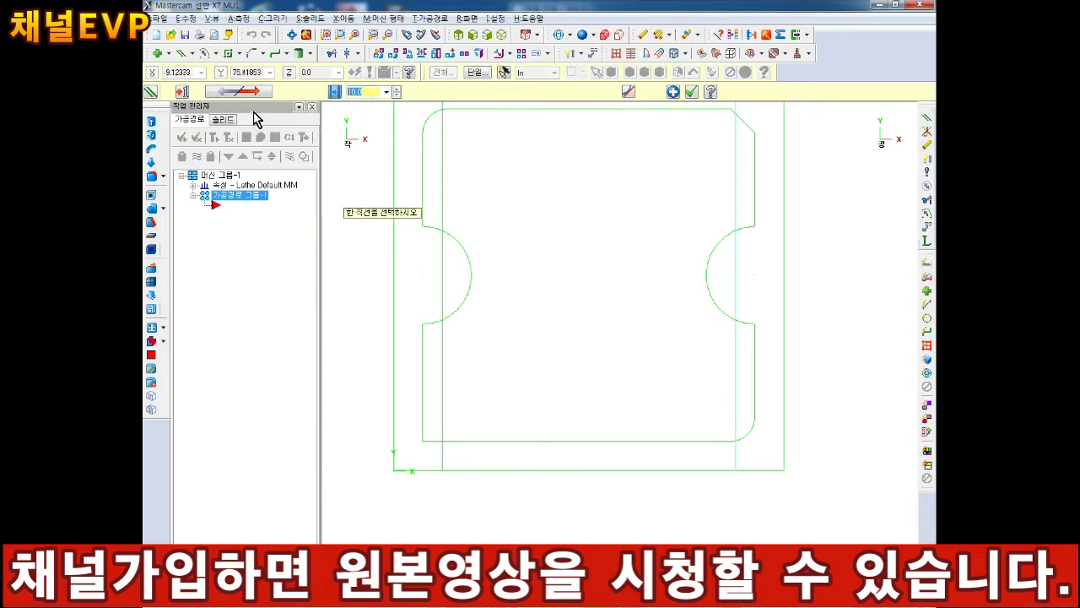
pyautogui.press('Return')
pyautogui.click(691, 92)
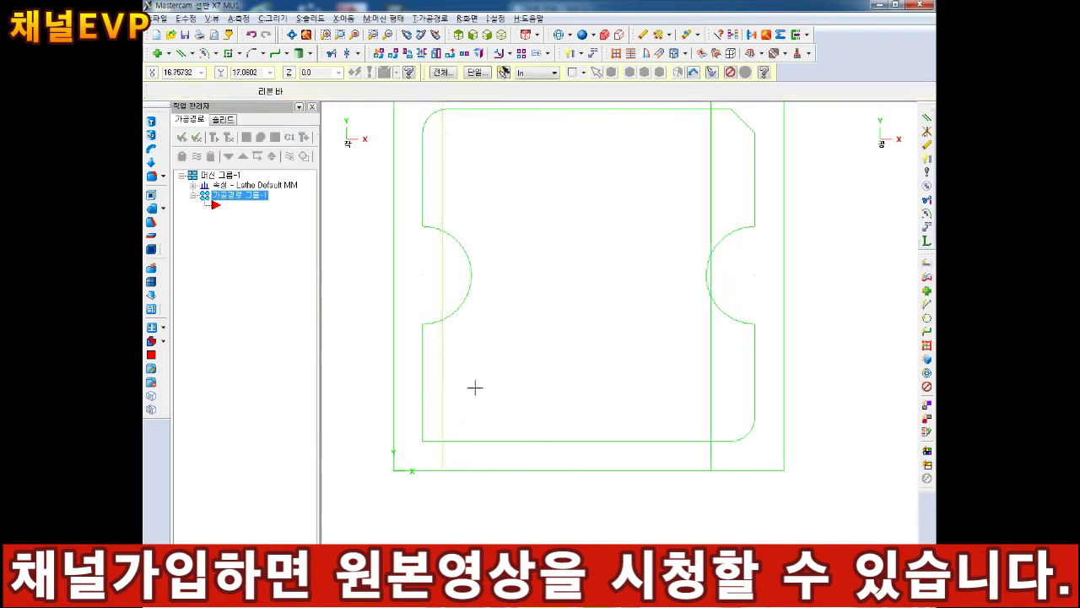
# Step: Create a parallel line 5.0 inward from the left construction line, and delete the original construction line
pyautogui.click(180, 54)
pyautogui.click(436, 405)
pyautogui.click(478, 384)
pyautogui.write('5')
pyautogui.press('Return')
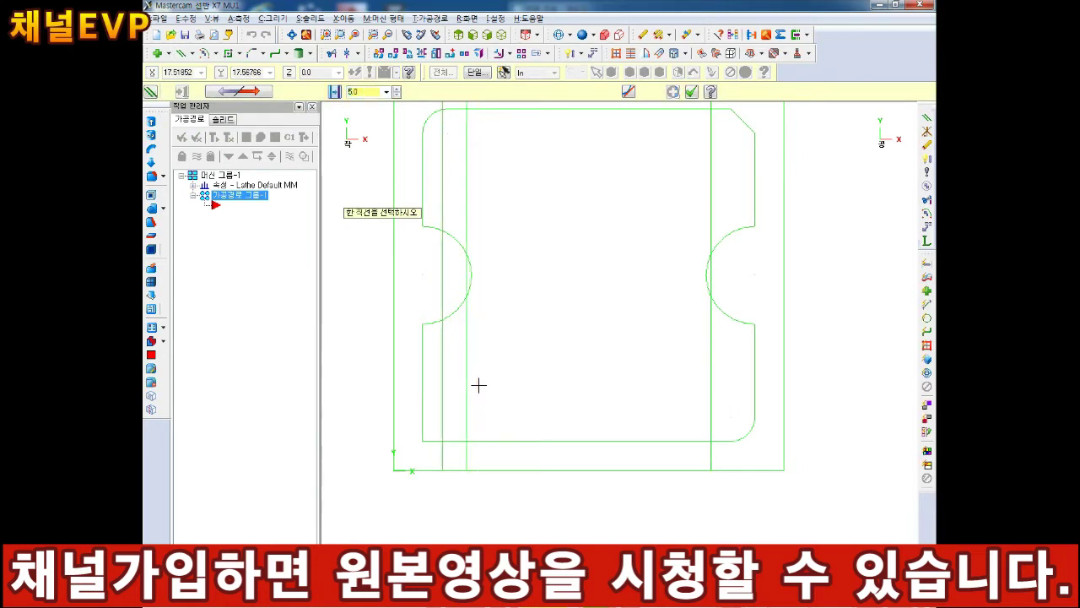
pyautogui.click(691, 92)
pyautogui.click(442, 406)
pyautogui.press('Delete')
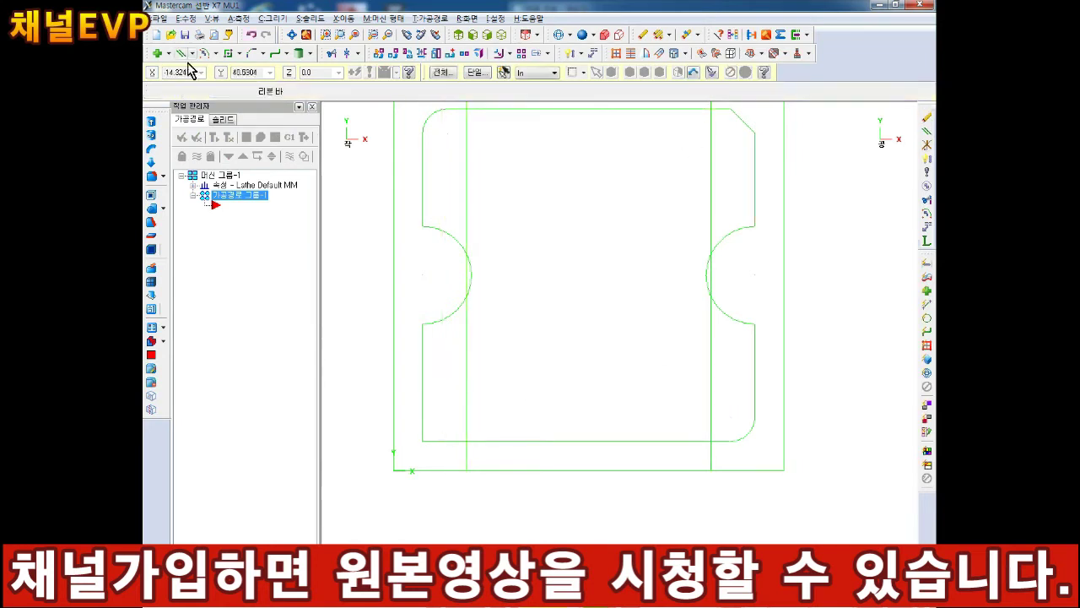
pyautogui.click(272, 18)
pyautogui.moveTo(308, 152)
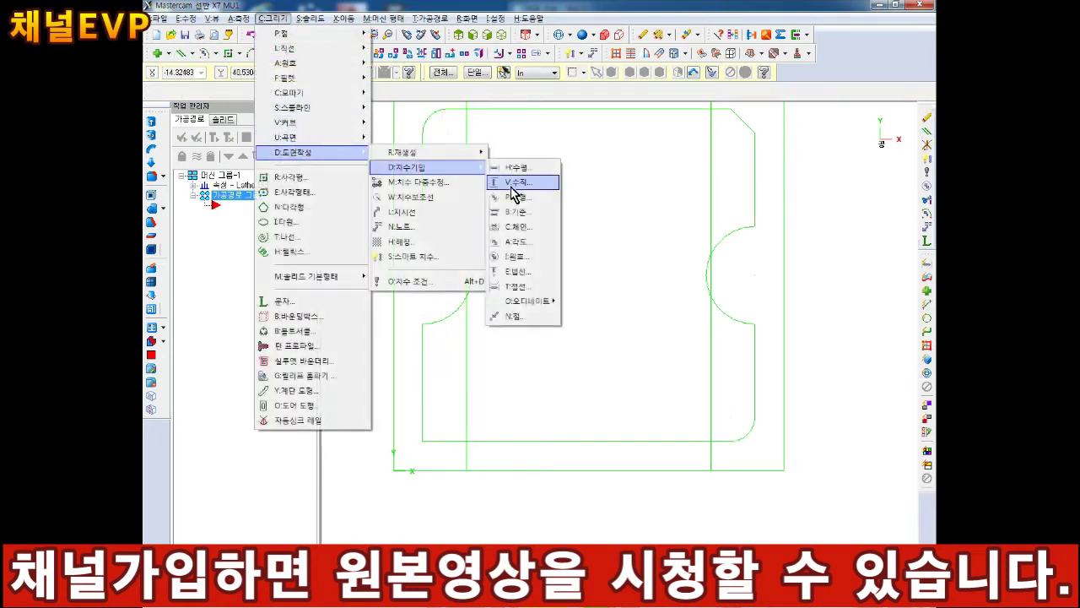
pyautogui.click(516, 193)
pyautogui.click(467, 471)
pyautogui.press('Escape')
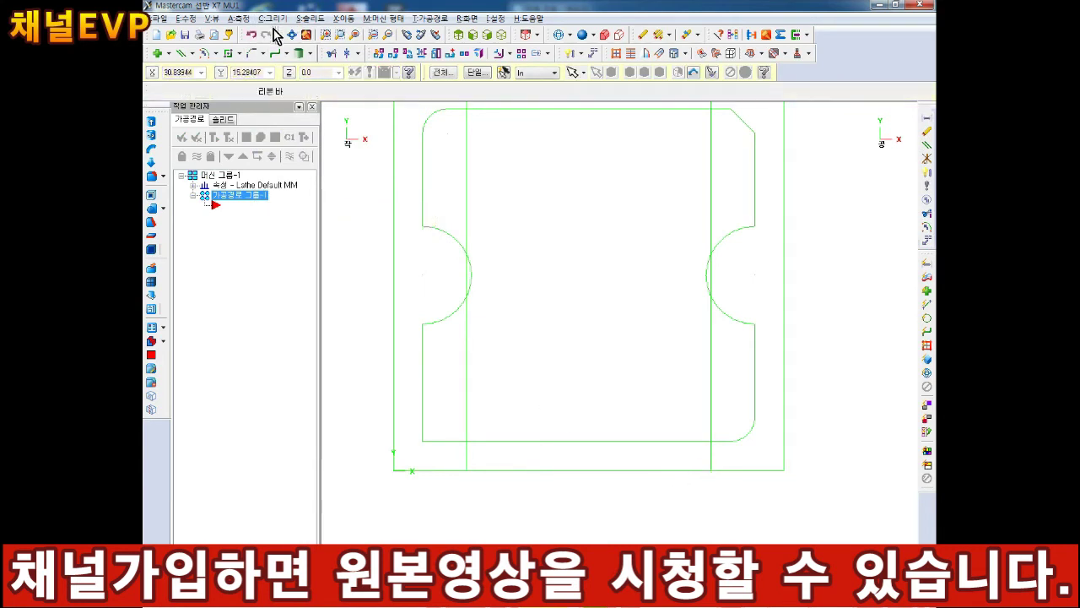
# Step: Add a horizontal dimension between the lower ends of the two vertical construction lines, placing it below the outer profile
pyautogui.click(274, 19)
pyautogui.moveTo(319, 153)
pyautogui.moveTo(423, 167)
pyautogui.click(504, 169)
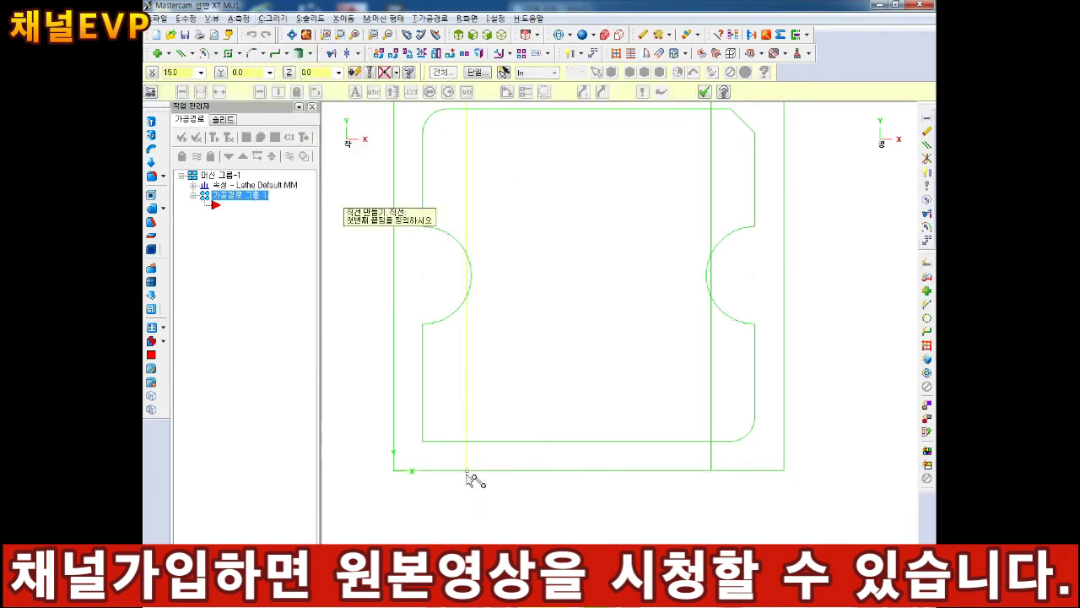
pyautogui.click(467, 472)
pyautogui.click(714, 472)
pyautogui.click(708, 523)
pyautogui.press('Escape')
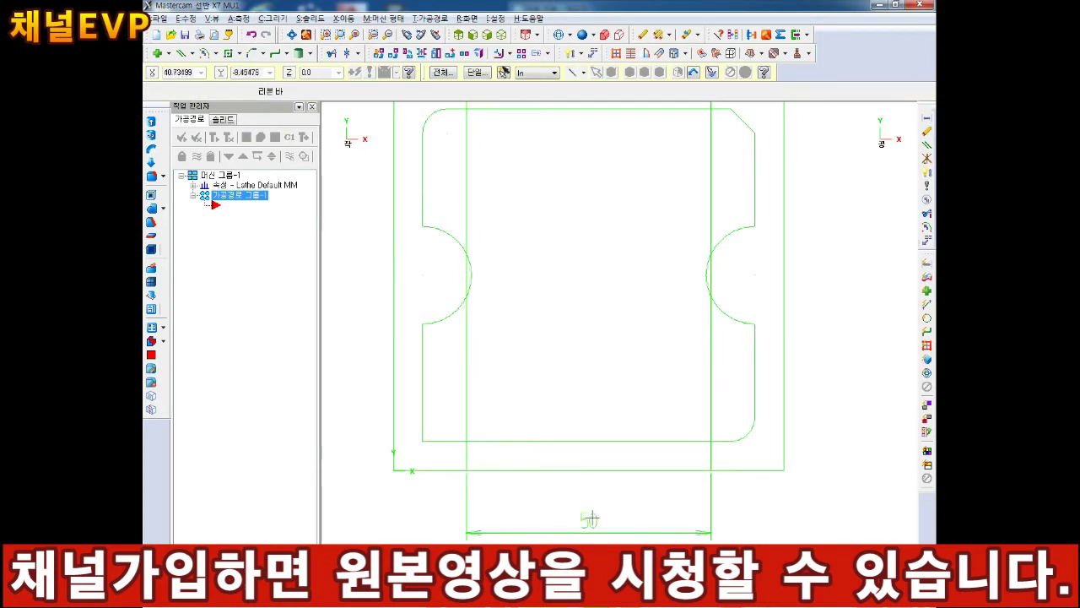
pyautogui.scroll(1, 557, 502)
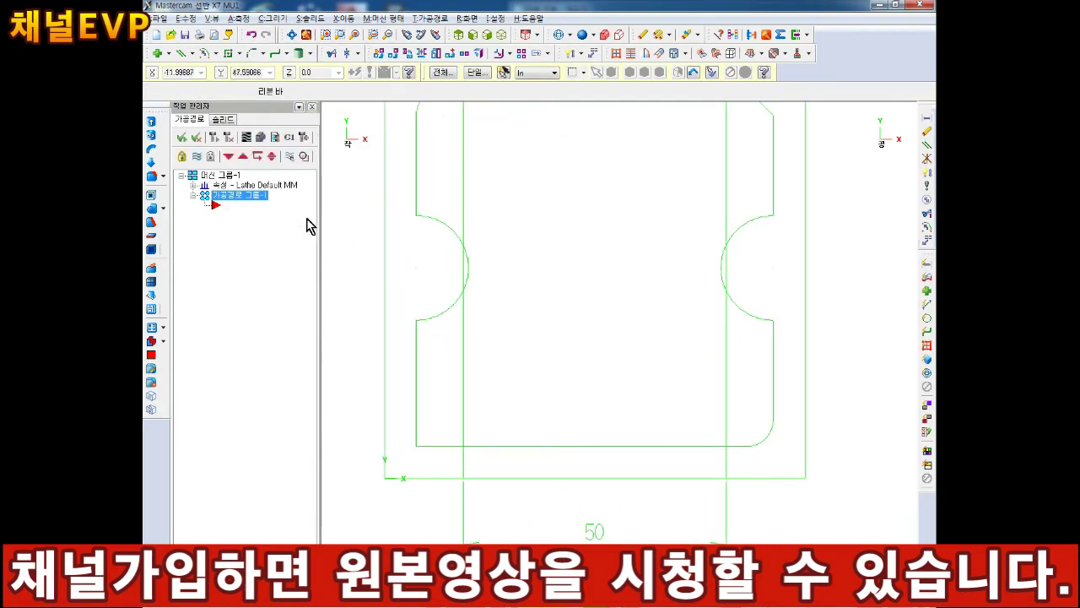
pyautogui.click(216, 54)
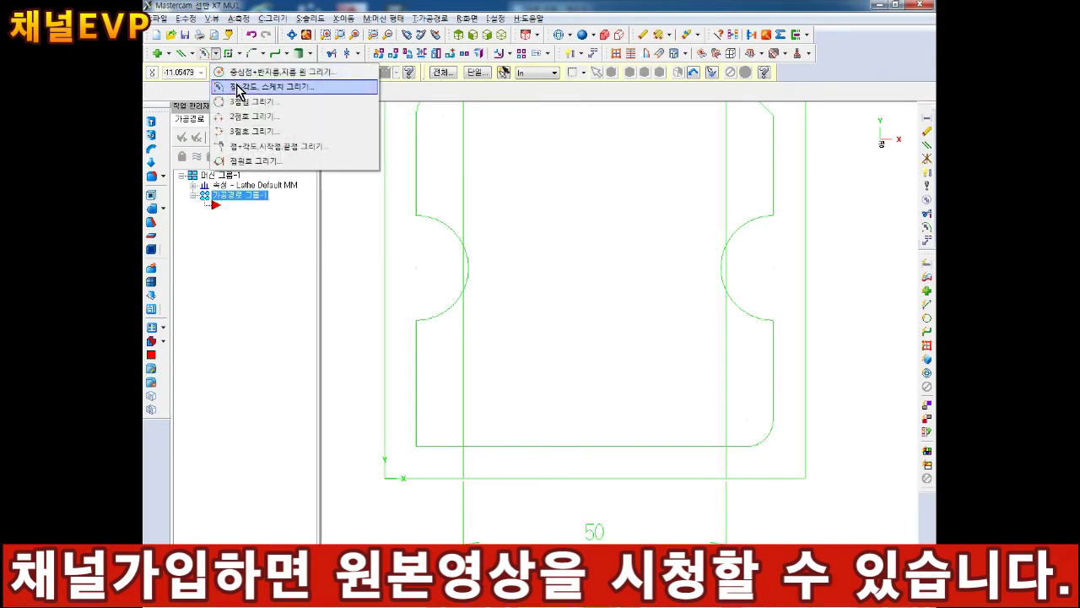
pyautogui.click(261, 147)
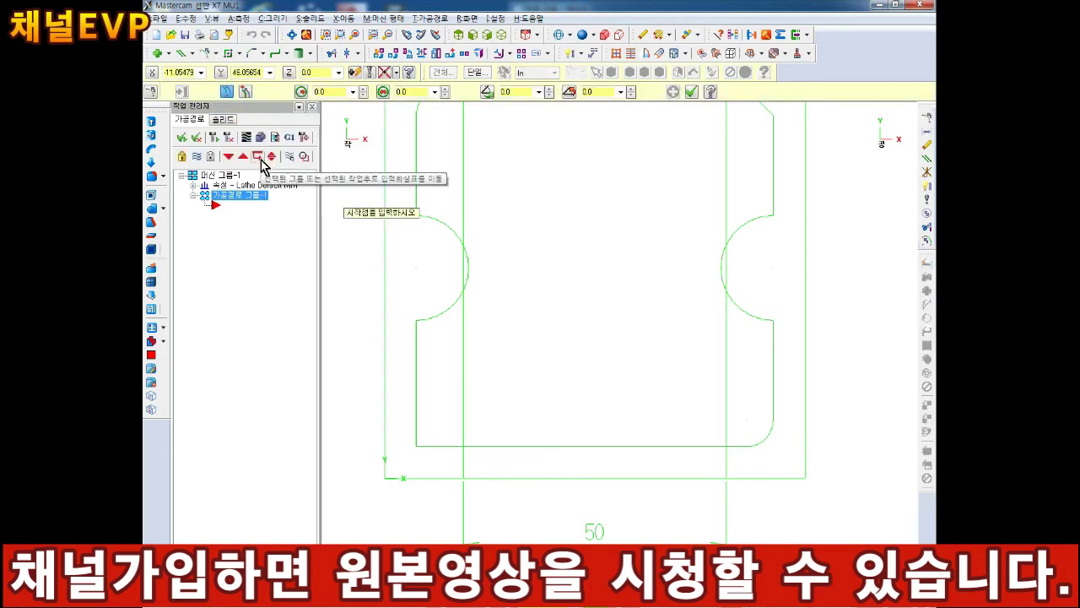
pyautogui.press('Escape')
pyautogui.click(216, 54)
pyautogui.click(243, 118)
pyautogui.press('Escape')
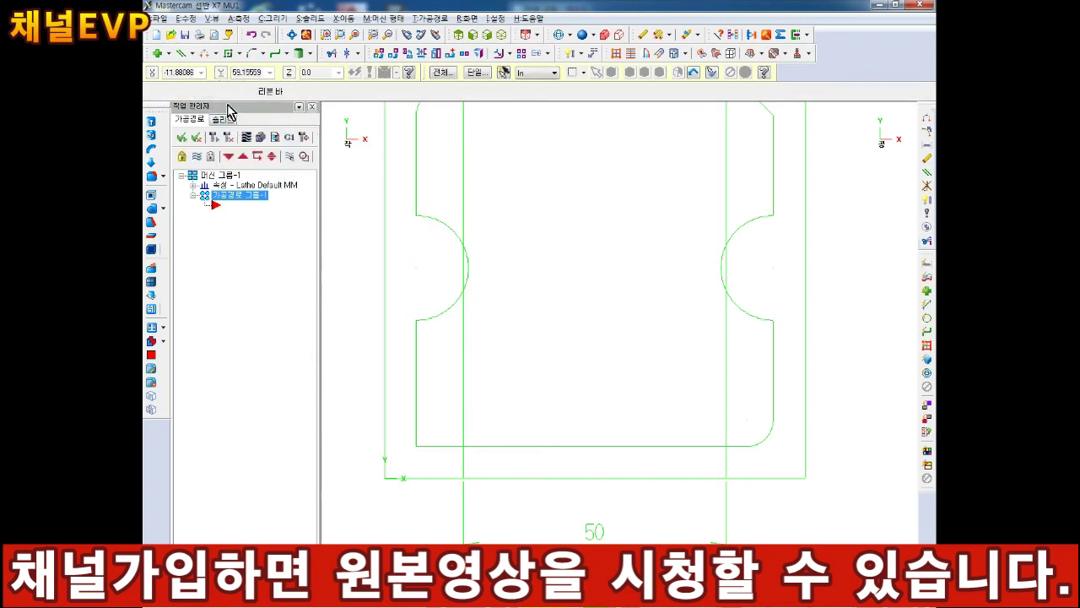
pyautogui.click(216, 55)
pyautogui.click(216, 55)
pyautogui.click(216, 55)
pyautogui.click(449, 427)
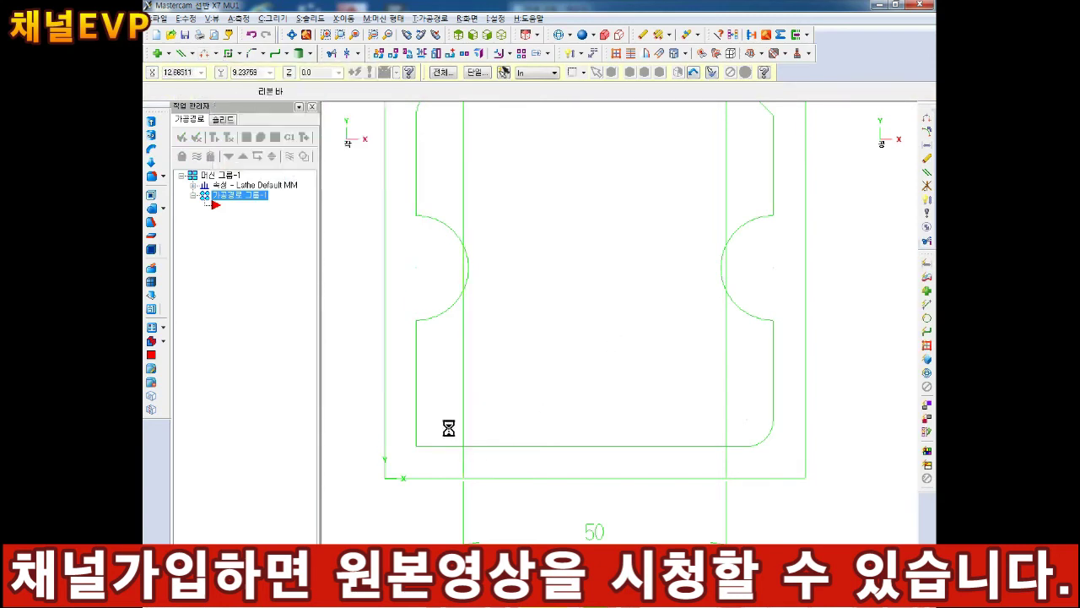
# Step: Draw a two-point arc of radius 100 where the construction lines cross the inner profile's bottom edge, keeping the arc that bulges downward
pyautogui.click(216, 54)
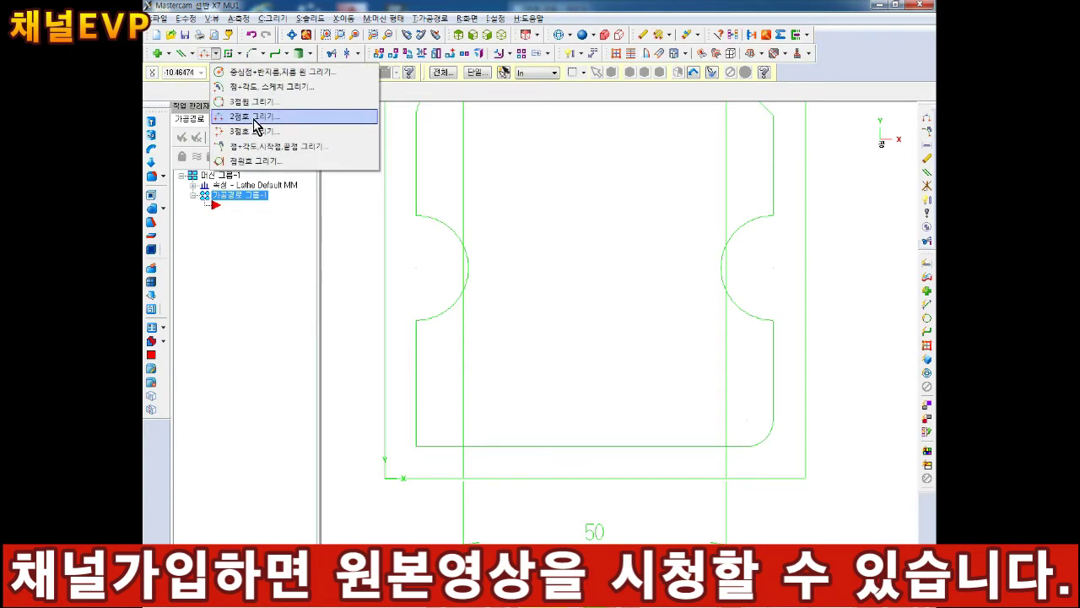
pyautogui.click(252, 119)
pyautogui.click(462, 446)
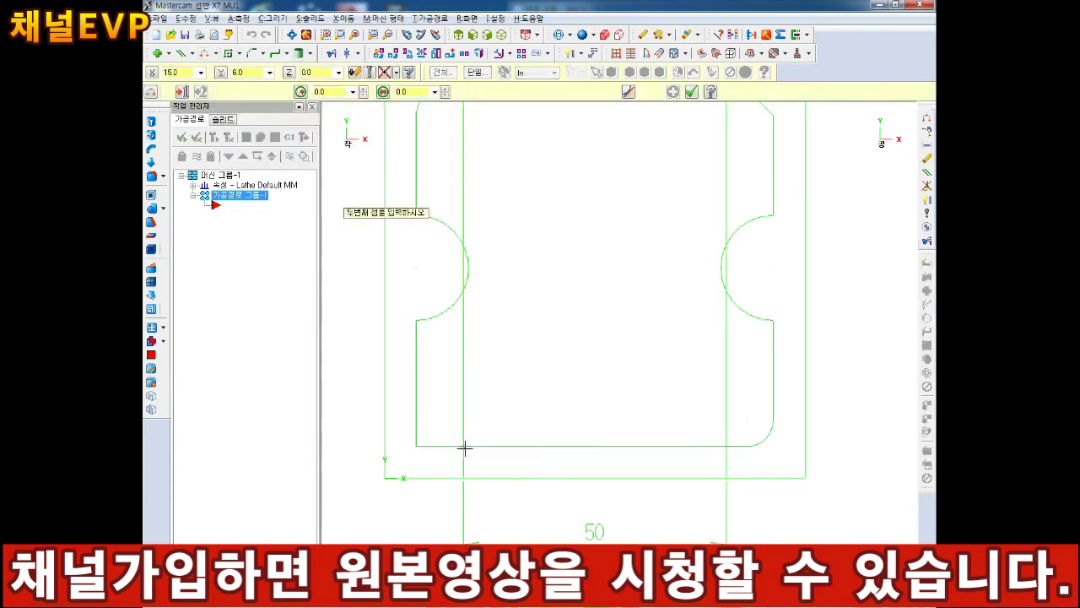
pyautogui.click(726, 445)
pyautogui.click(329, 92)
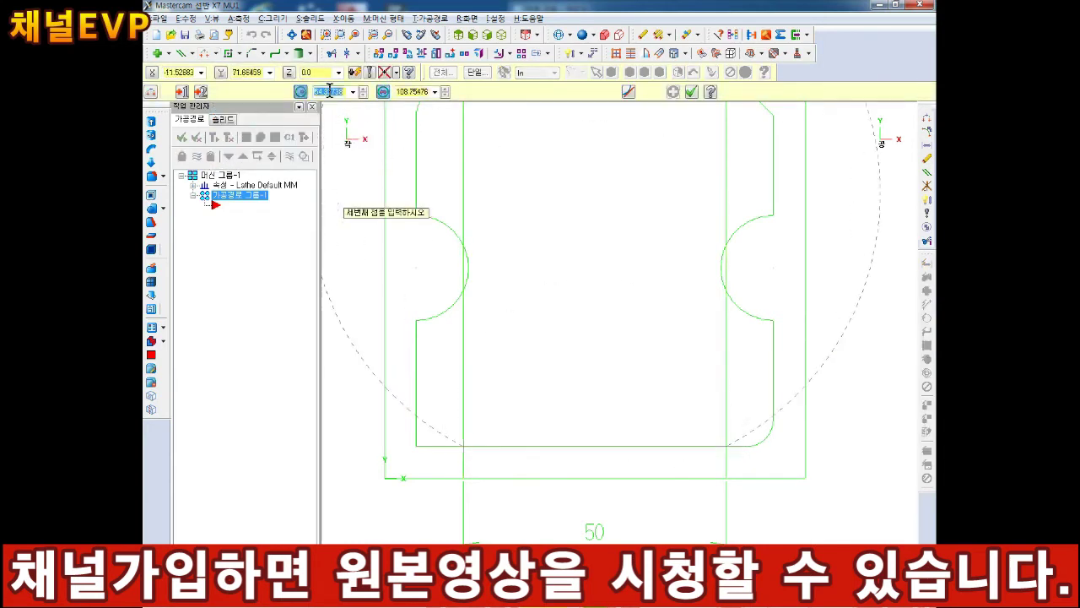
pyautogui.write('100')
pyautogui.press('Return')
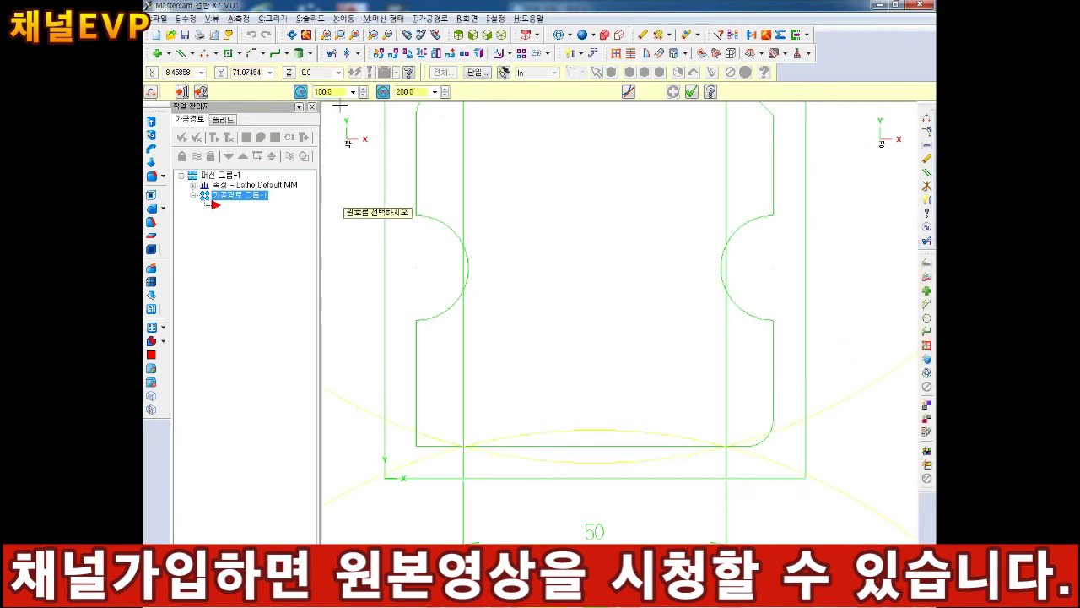
pyautogui.scroll(-5, 625, 432)
pyautogui.scroll(4, 614, 454)
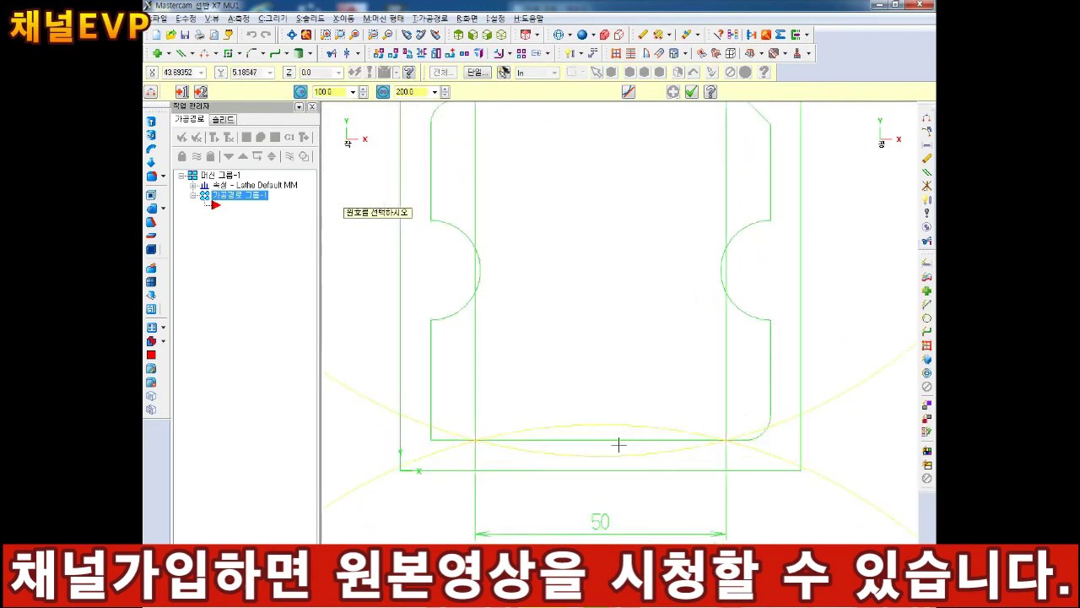
pyautogui.scroll(-1, 615, 442)
pyautogui.scroll(3, 625, 456)
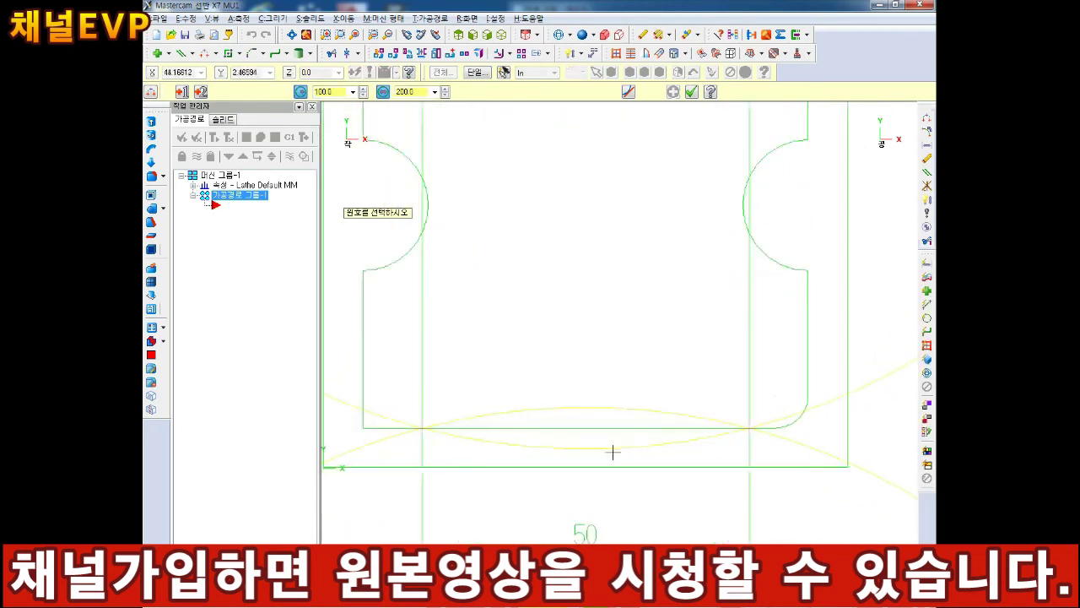
pyautogui.scroll(-2, 665, 443)
pyautogui.scroll(2, 632, 447)
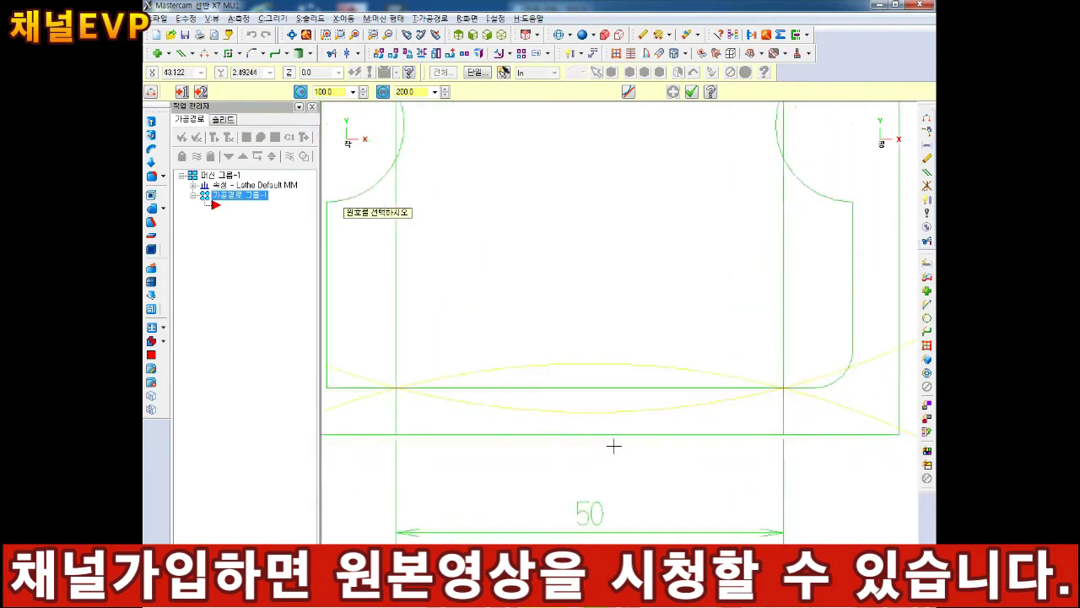
pyautogui.click(588, 349)
pyautogui.scroll(-3, 585, 323)
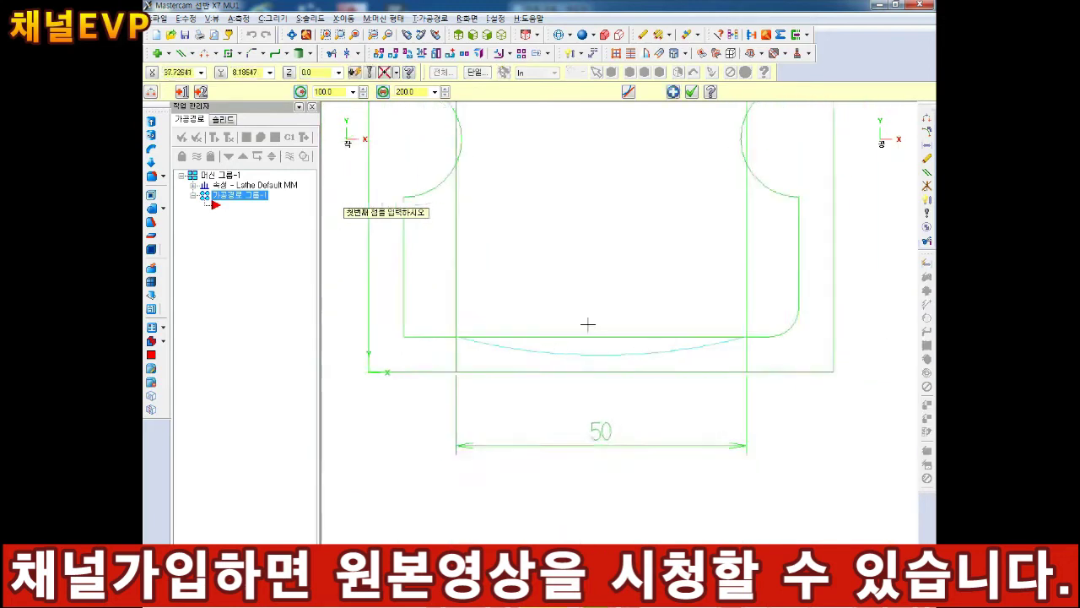
pyautogui.press('Escape')
# Step: Remove the 50 dimension and draw a two-point arc of radius 100 between the same two intersections, keeping the arc that bulges upward
pyautogui.scroll(1, 654, 359)
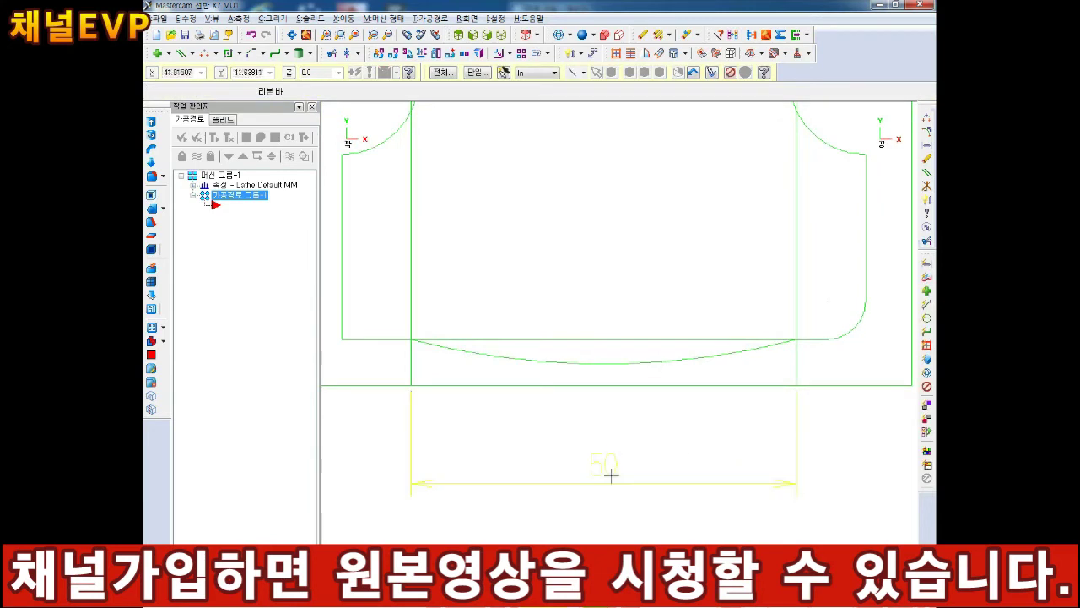
pyautogui.scroll(2, 617, 388)
pyautogui.click(216, 52)
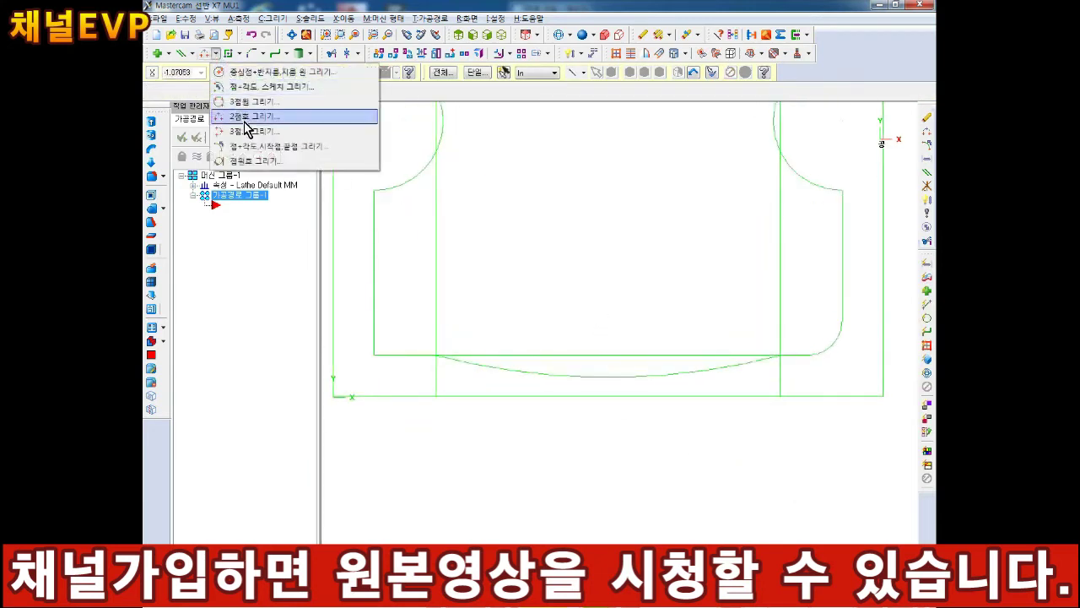
pyautogui.click(216, 115)
pyautogui.click(438, 355)
pyautogui.click(780, 354)
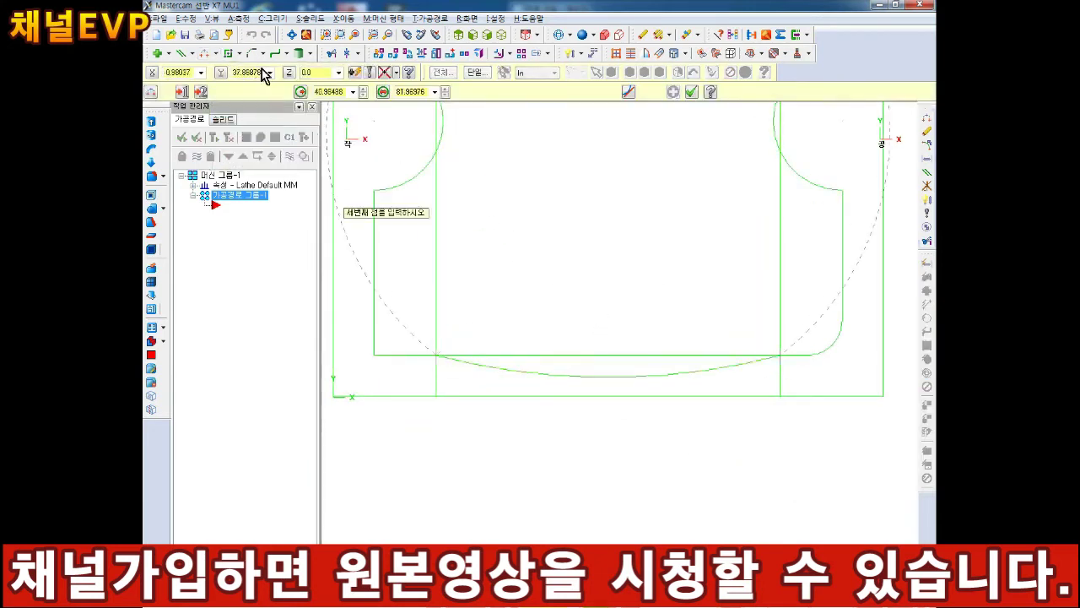
pyautogui.doubleClick(328, 92)
pyautogui.write('100')
pyautogui.press('Return')
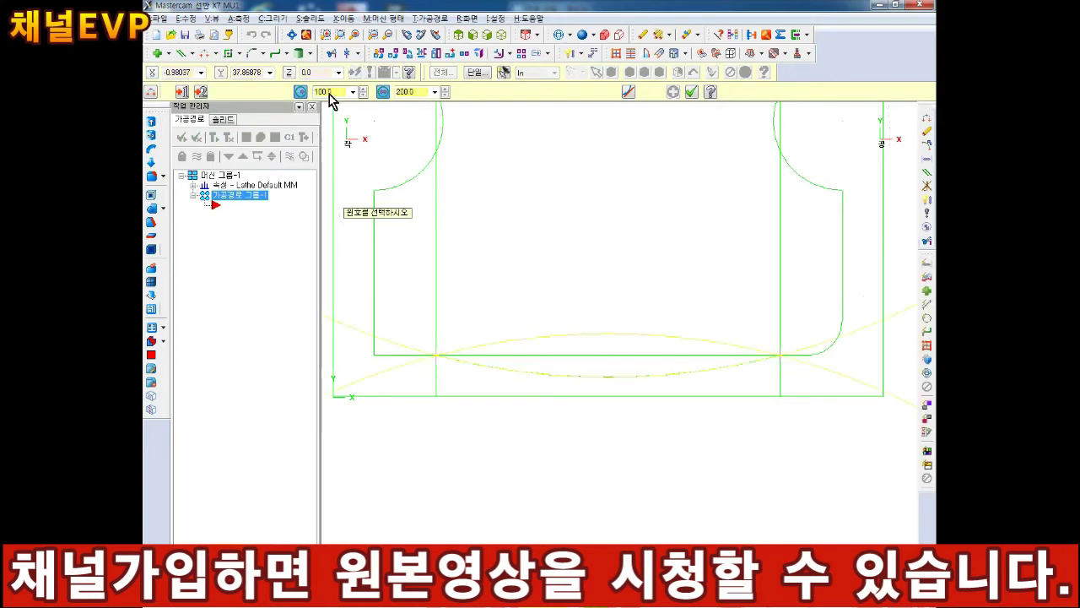
pyautogui.click(630, 334)
pyautogui.press('Escape')
# Step: Delete the downward-bulging arc below the inner profile's bottom edge
pyautogui.scroll(-3, 661, 214)
pyautogui.scroll(3, 630, 264)
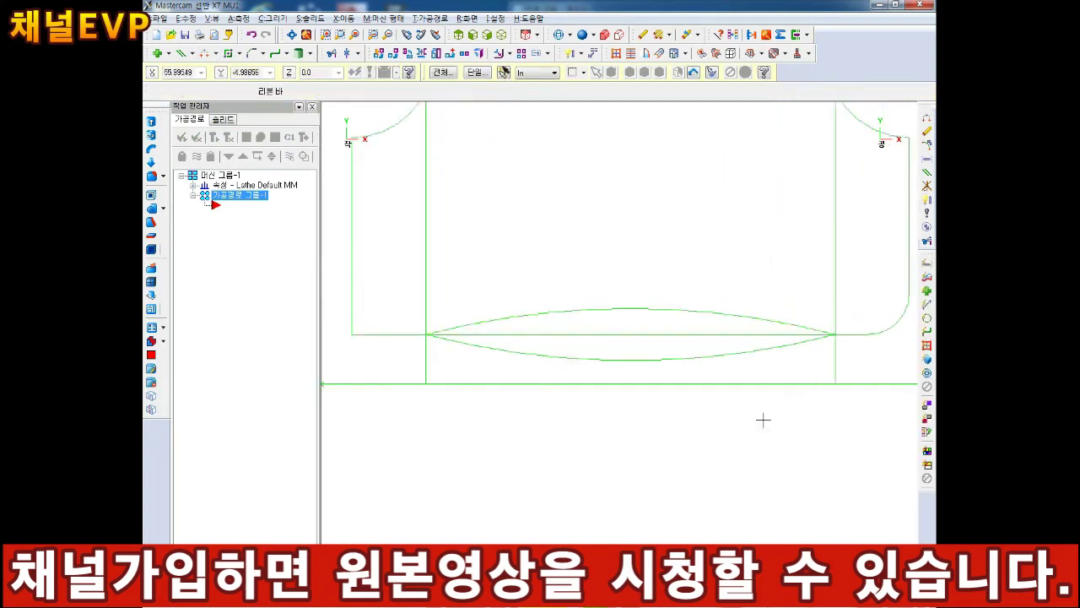
pyautogui.click(691, 360)
pyautogui.press('Delete')
pyautogui.scroll(-3, 714, 282)
pyautogui.scroll(2, 709, 228)
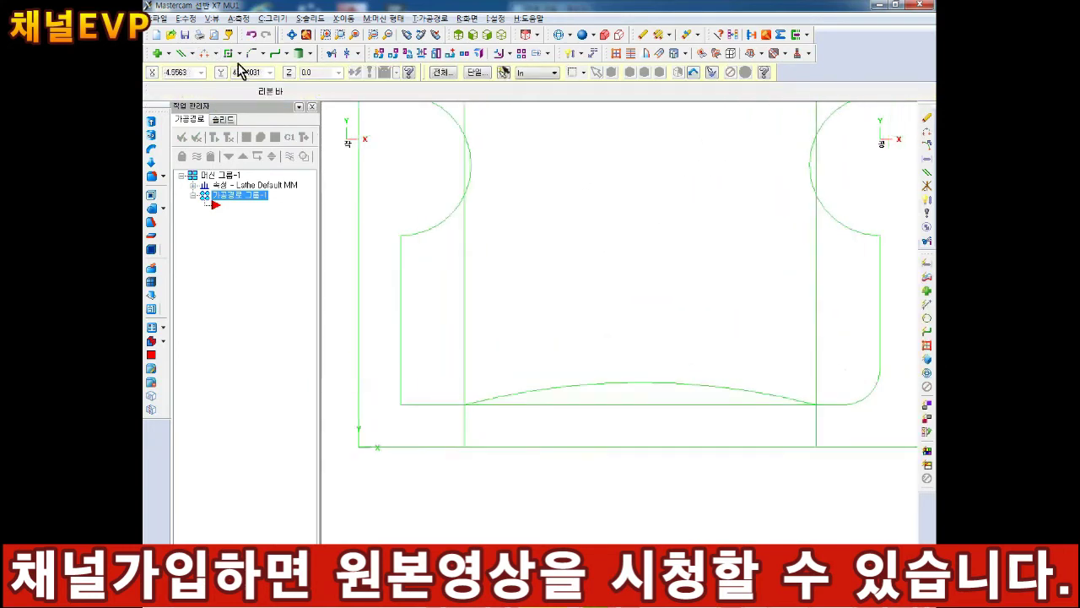
# Step: Trim away the straight segment of the inner bottom edge beneath the arc, between the two construction lines
pyautogui.click(330, 53)
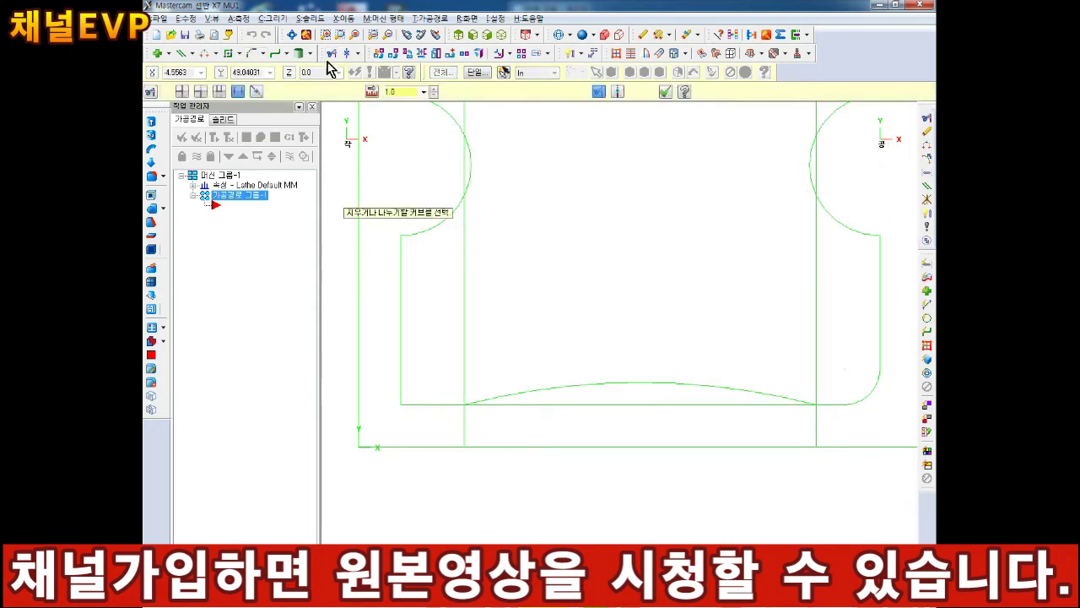
pyautogui.click(331, 54)
pyautogui.click(239, 92)
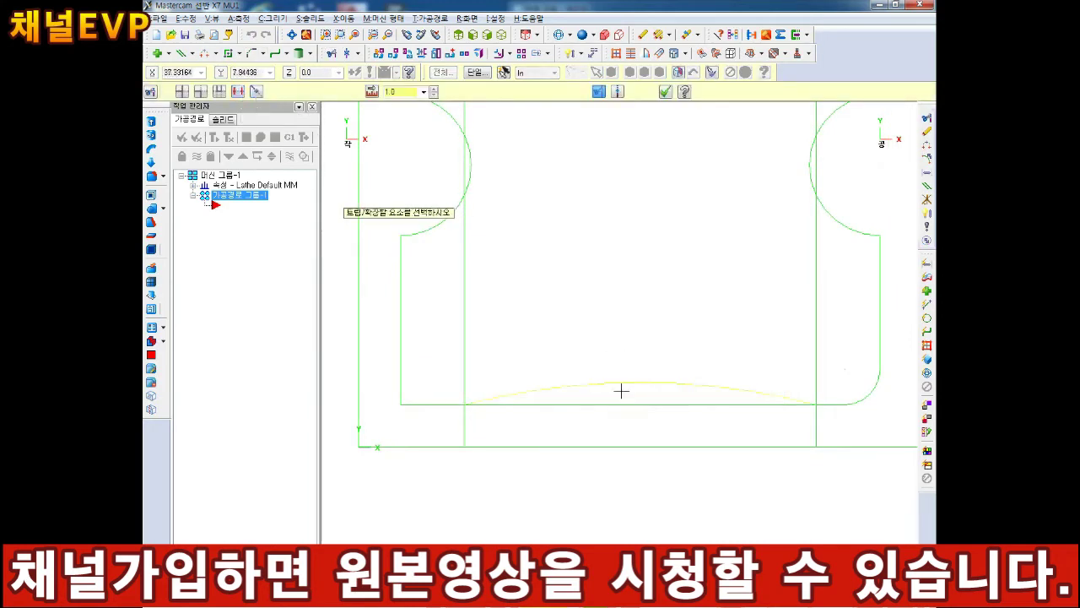
pyautogui.click(719, 399)
pyautogui.click(242, 94)
pyautogui.click(626, 408)
pyautogui.press('Escape')
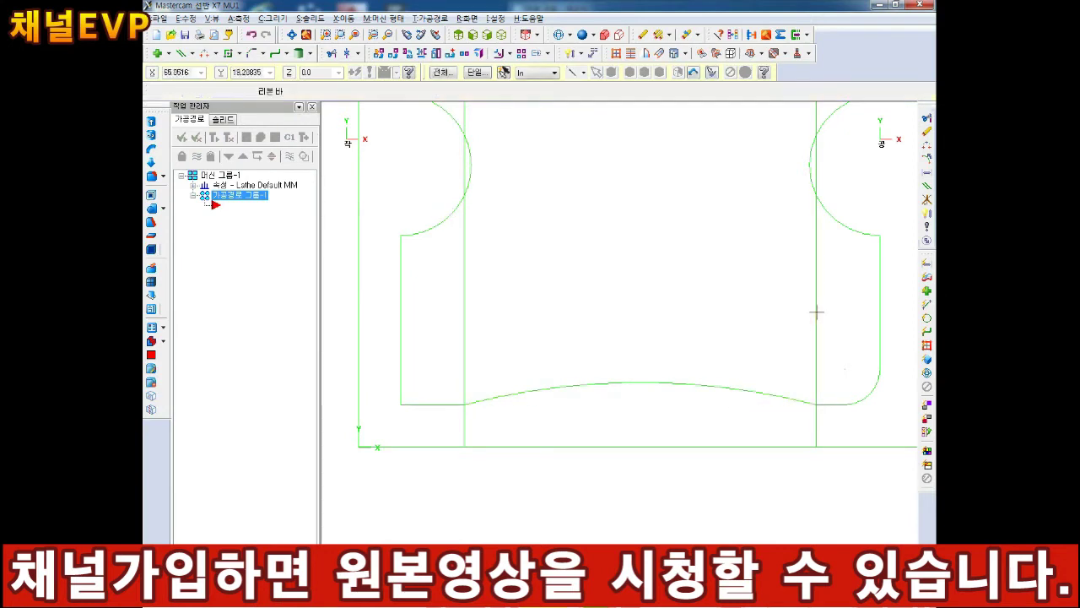
# Step: Delete the two vertical construction lines crossing the profile
pyautogui.click(817, 313)
pyautogui.press('Delete')
pyautogui.click(464, 301)
pyautogui.press('Delete')
pyautogui.press('Delete')
pyautogui.scroll(-6, 591, 308)
pyautogui.scroll(1, 625, 286)
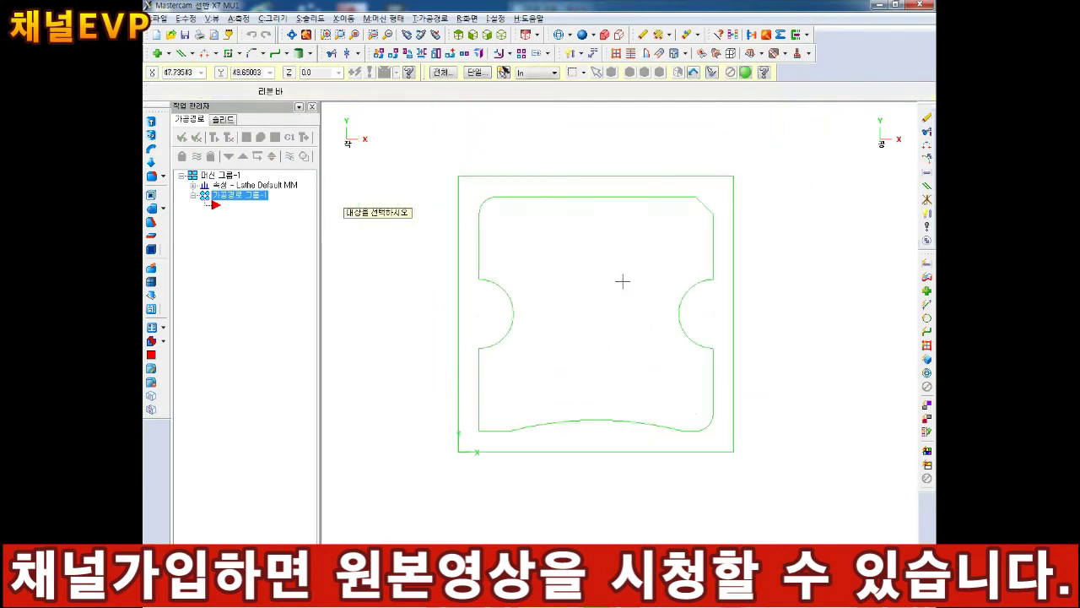
pyautogui.scroll(3, 622, 281)
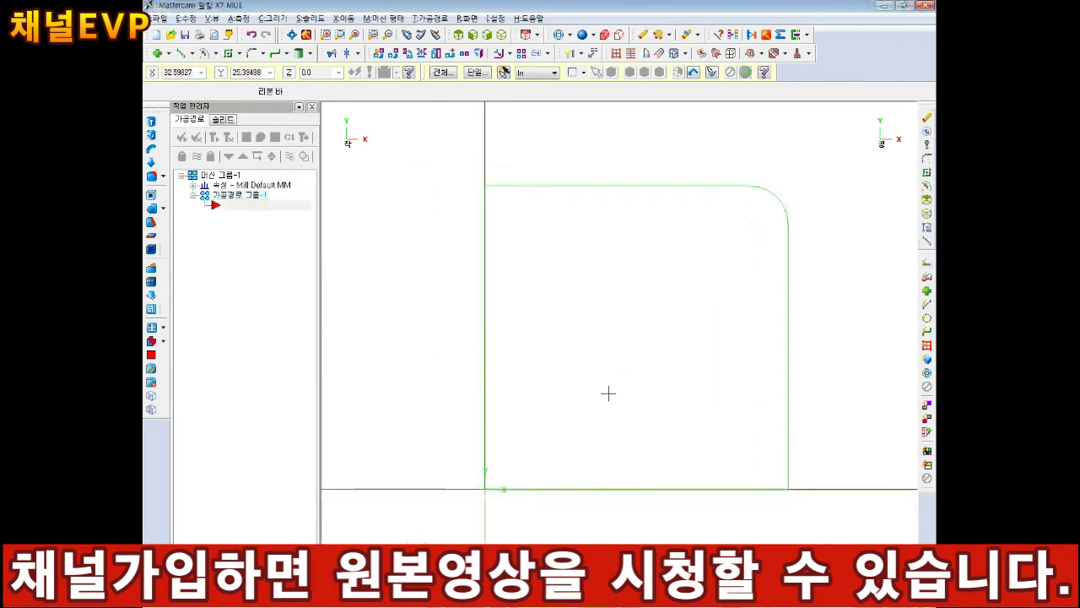
# Step: Compare the aligned and horizontal text directions in the drafting dimension text settings, and accept the settings with horizontal selected
pyautogui.hotkey('alt', 'd')
pyautogui.click(247, 137)
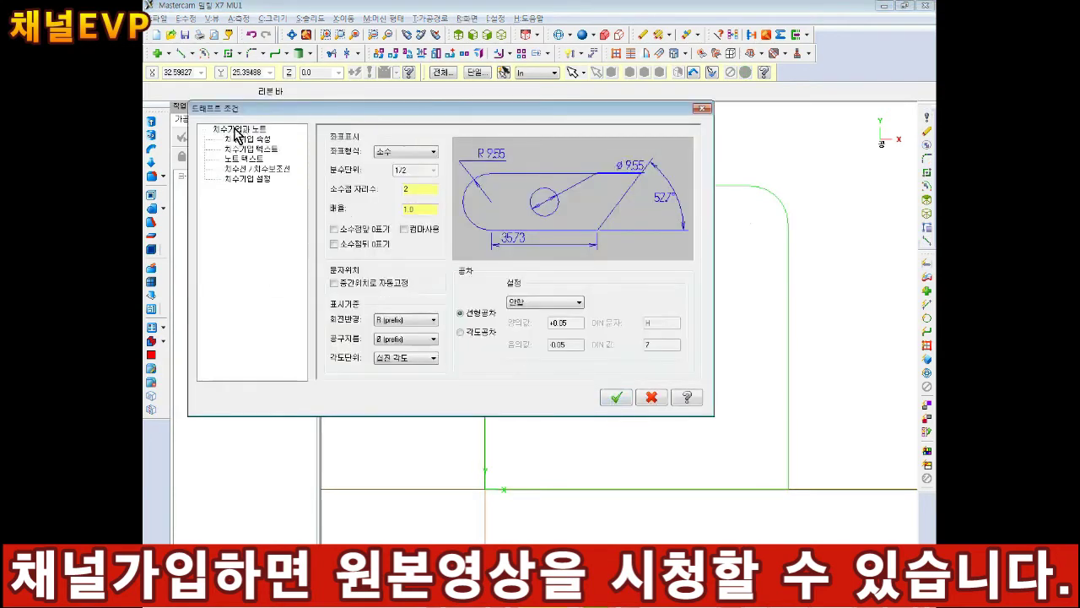
pyautogui.click(250, 150)
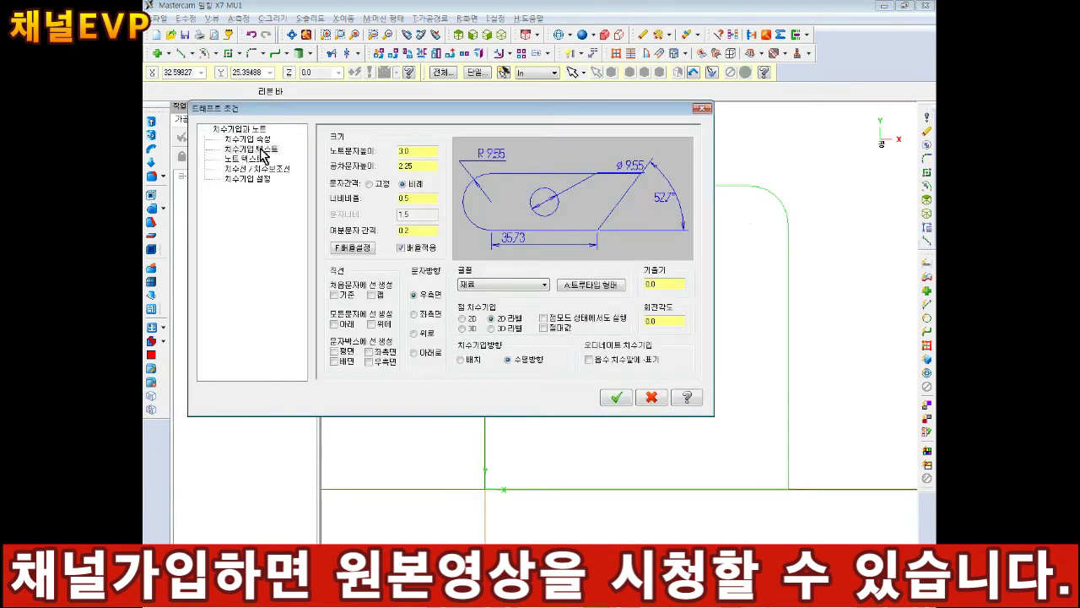
pyautogui.click(462, 359)
pyautogui.click(507, 360)
pyautogui.click(461, 359)
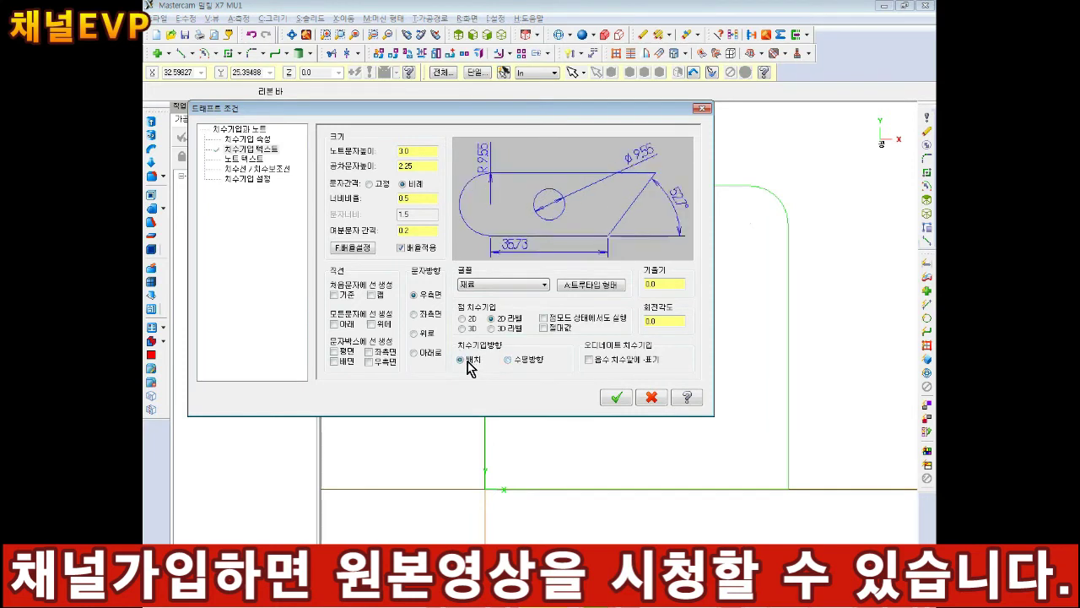
pyautogui.click(507, 359)
pyautogui.click(461, 359)
pyautogui.click(507, 359)
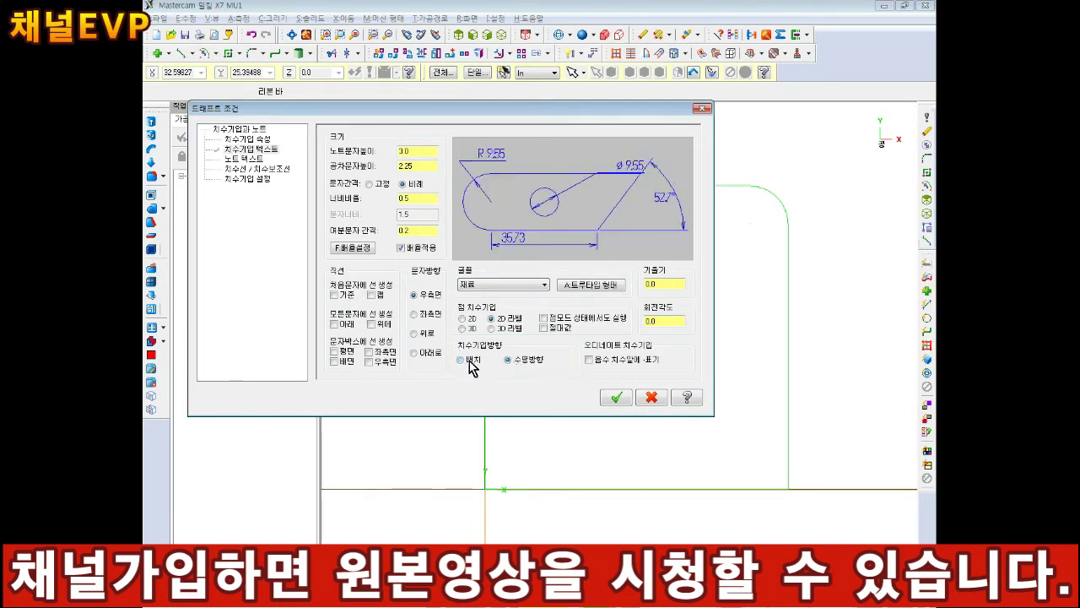
pyautogui.click(461, 359)
pyautogui.click(507, 359)
pyautogui.click(461, 359)
pyautogui.click(507, 360)
pyautogui.click(474, 358)
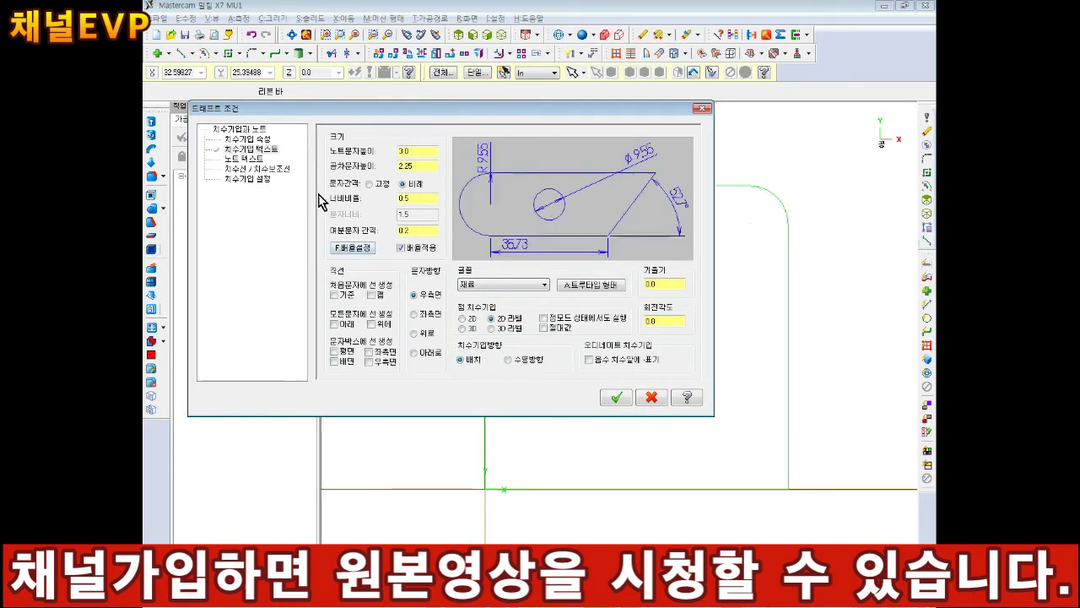
pyautogui.click(510, 360)
pyautogui.click(461, 360)
pyautogui.click(507, 360)
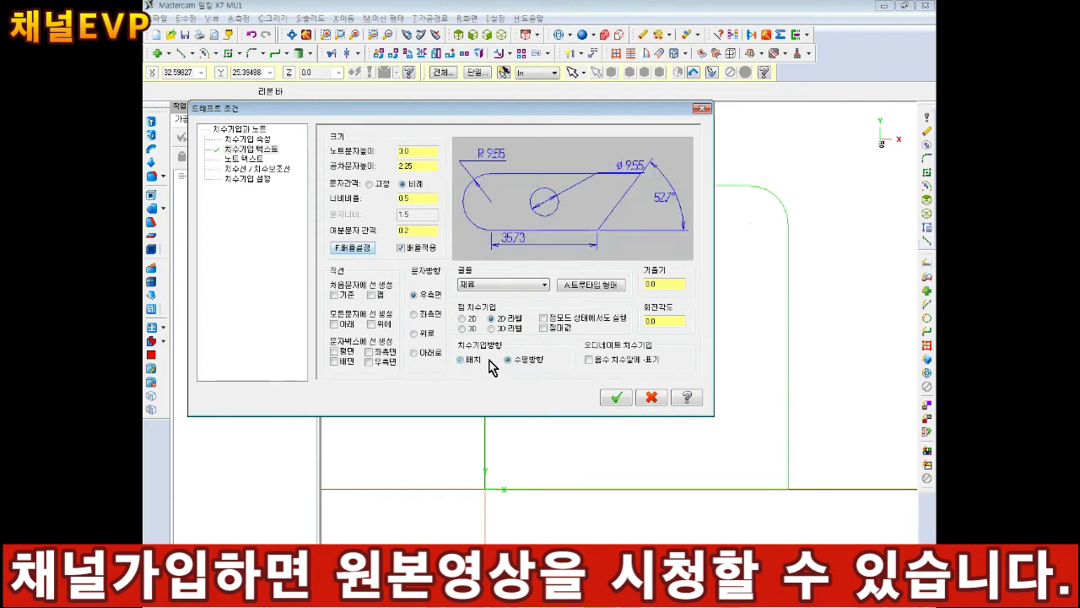
pyautogui.click(461, 359)
pyautogui.click(509, 360)
pyautogui.click(616, 397)
# Step: Replace the rounded profile with an 80 by 80 rectangle whose lower-left corner lies on the origin
pyautogui.scroll(3, 460, 493)
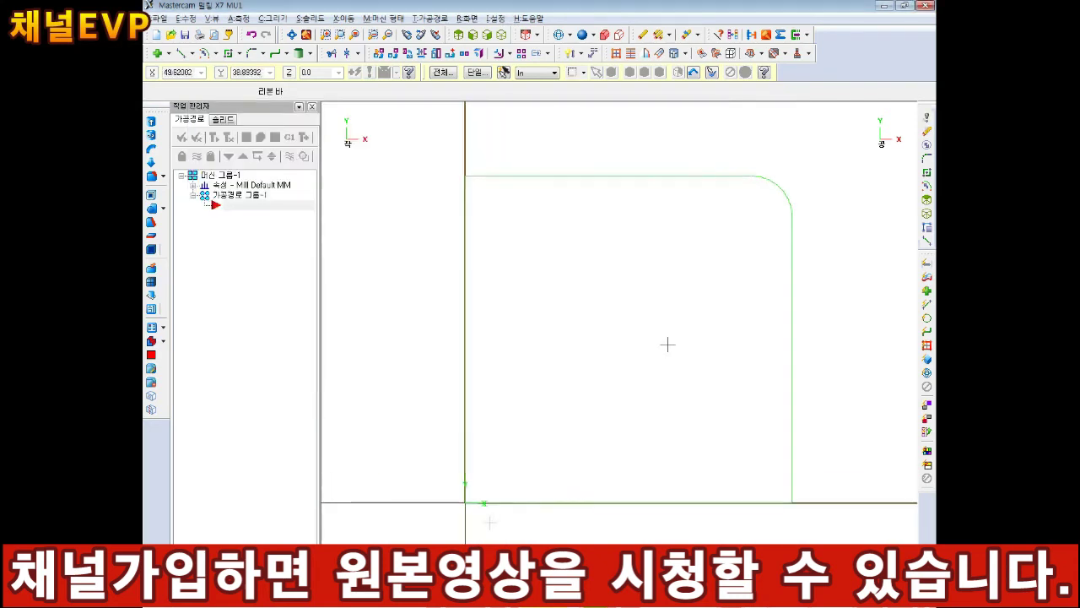
pyautogui.click(259, 56)
pyautogui.click(253, 73)
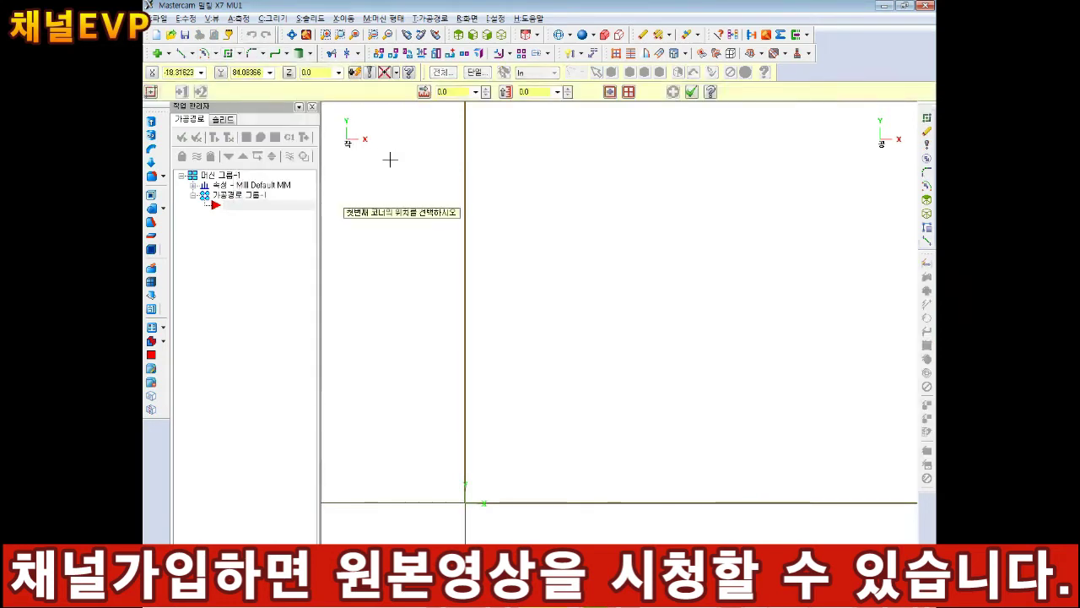
pyautogui.click(390, 159)
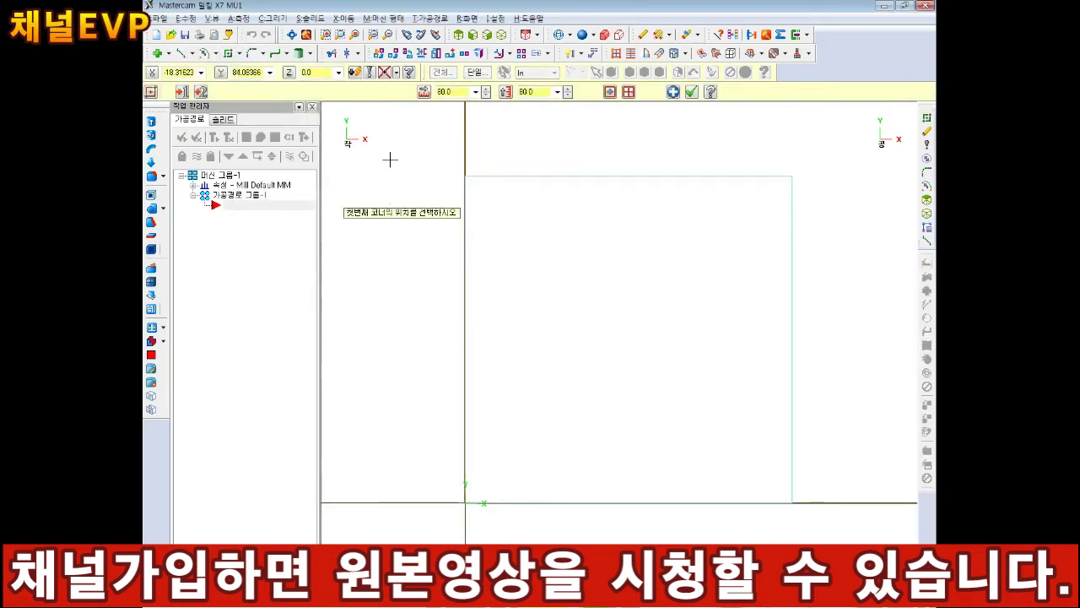
pyautogui.press('Return')
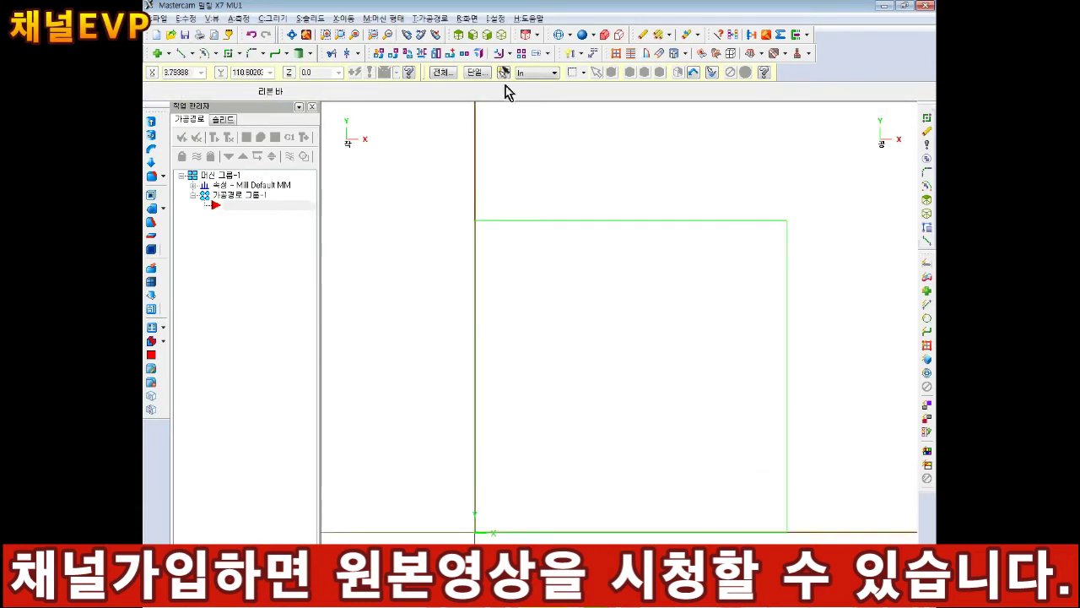
# Step: Offset the rectangle's contour 6.0 inward as a copy with no corner rounding, and clear the result colours
pyautogui.click(498, 53)
pyautogui.click(476, 338)
pyautogui.click(290, 384)
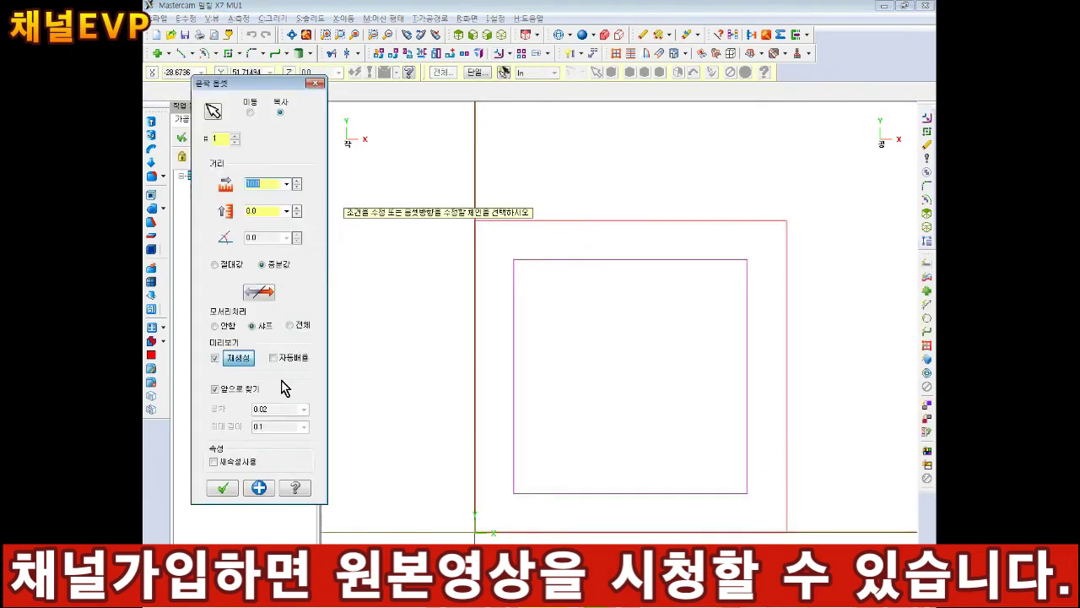
pyautogui.write('0.6')
pyautogui.press('Return')
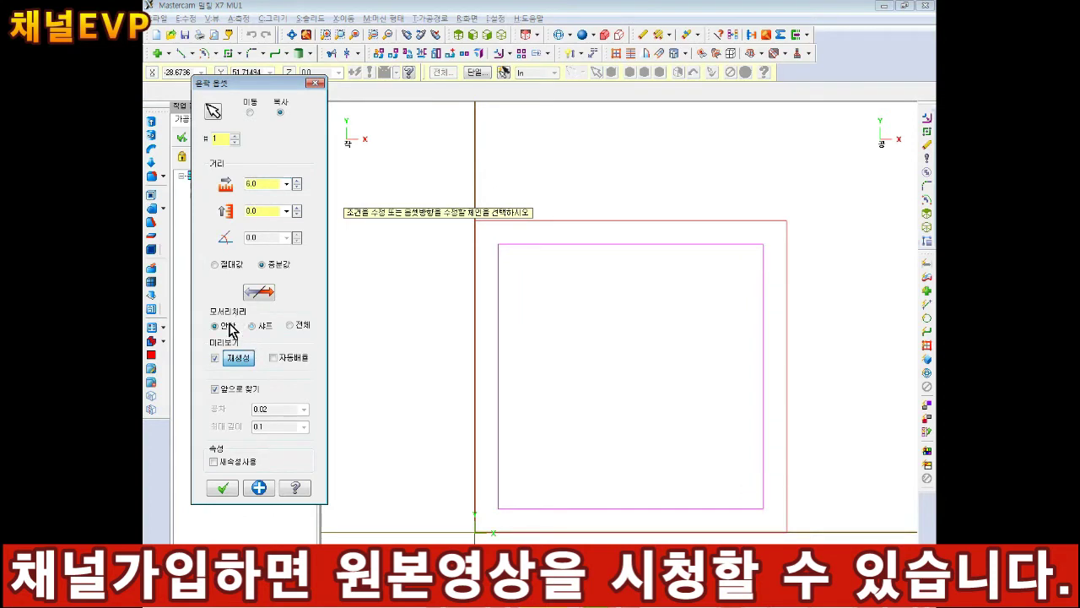
pyautogui.click(222, 488)
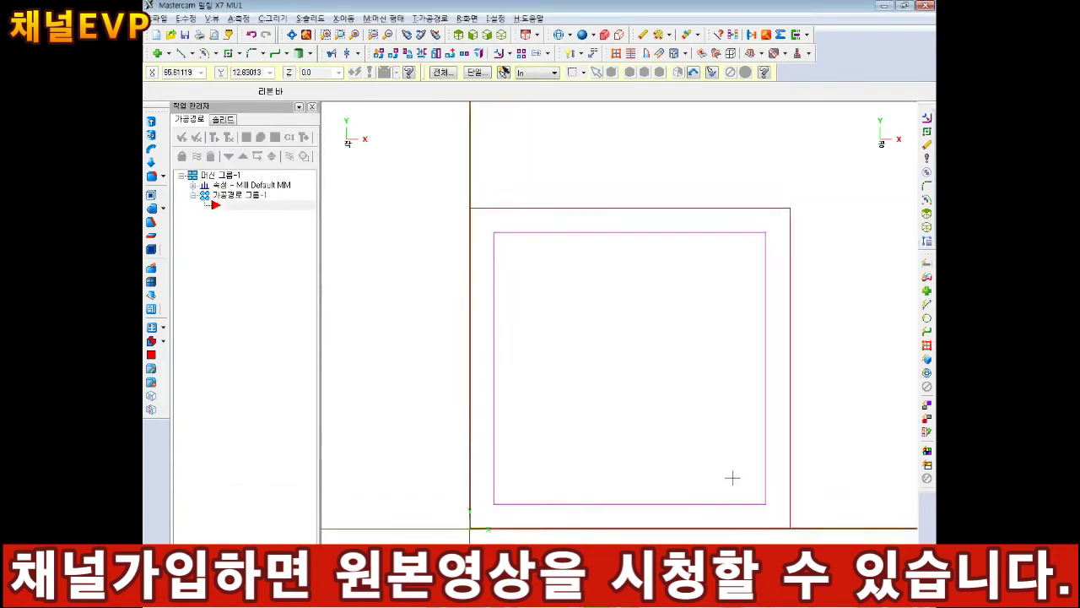
pyautogui.click(746, 73)
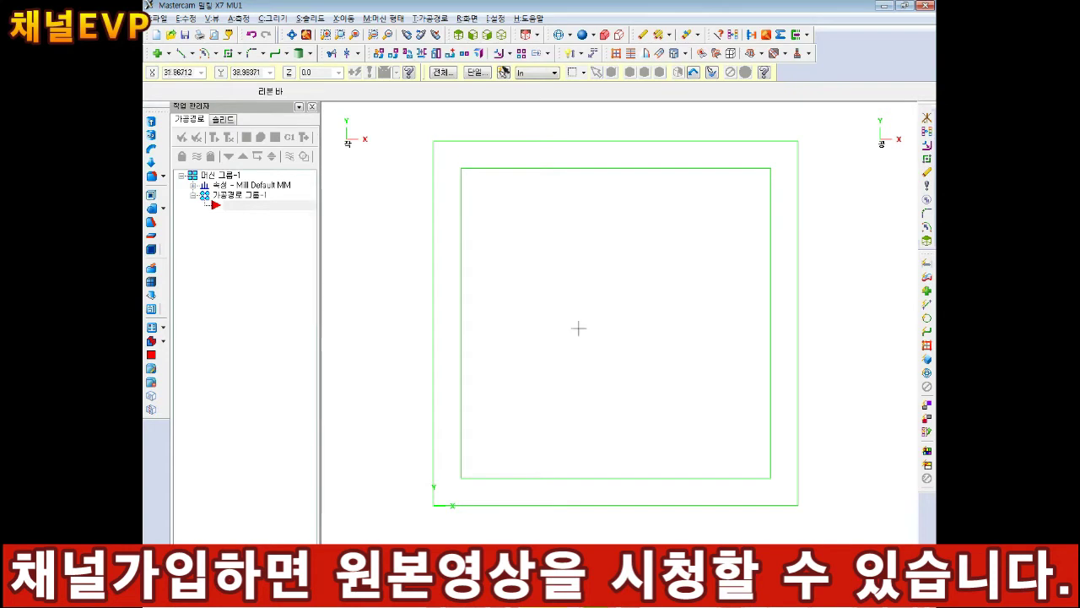
pyautogui.click(215, 53)
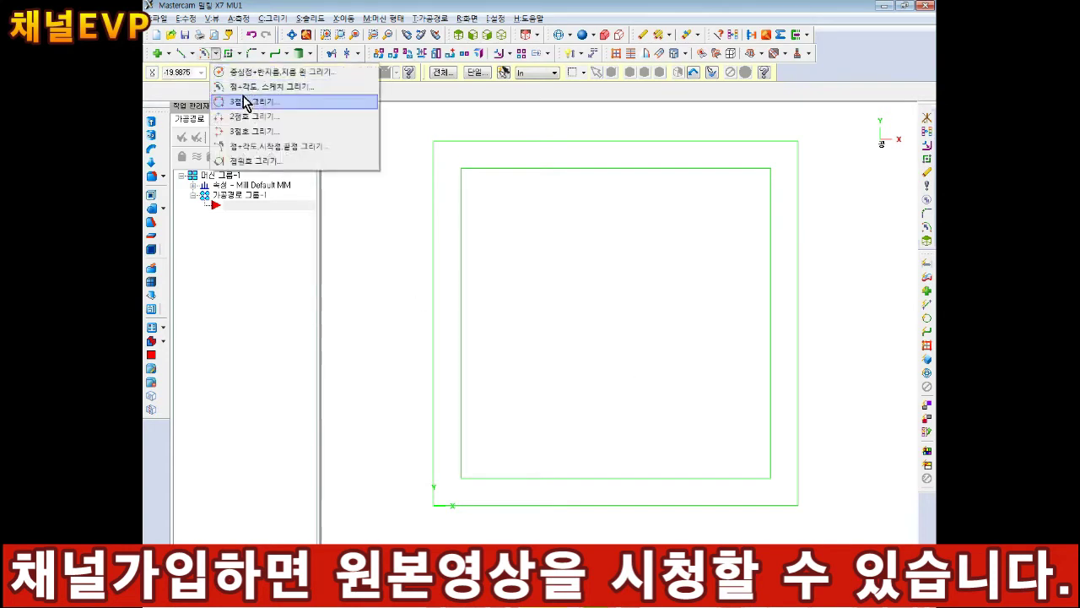
pyautogui.click(243, 88)
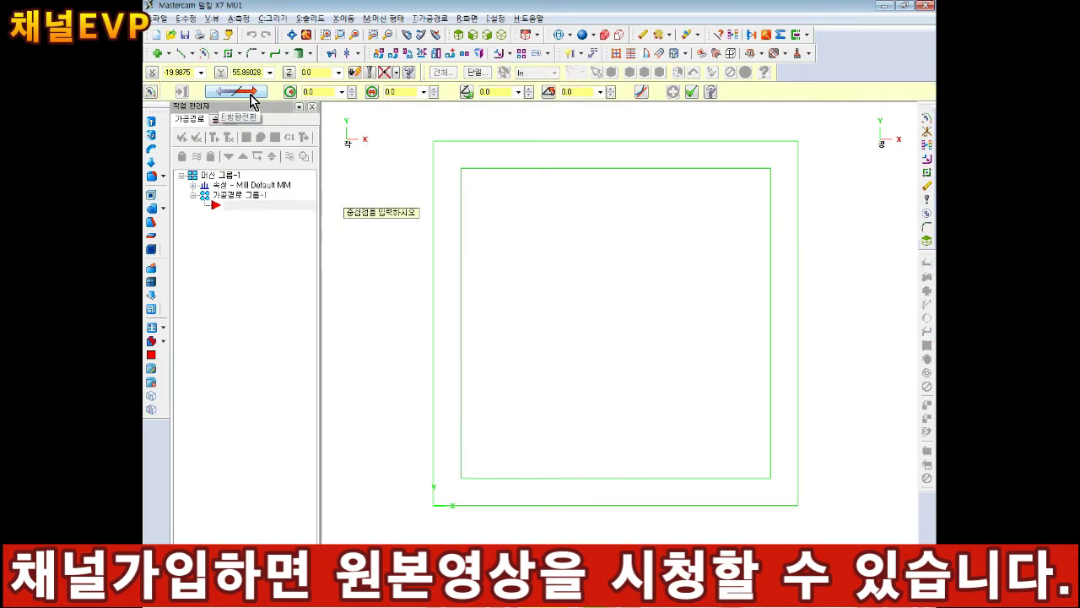
pyautogui.write('0')
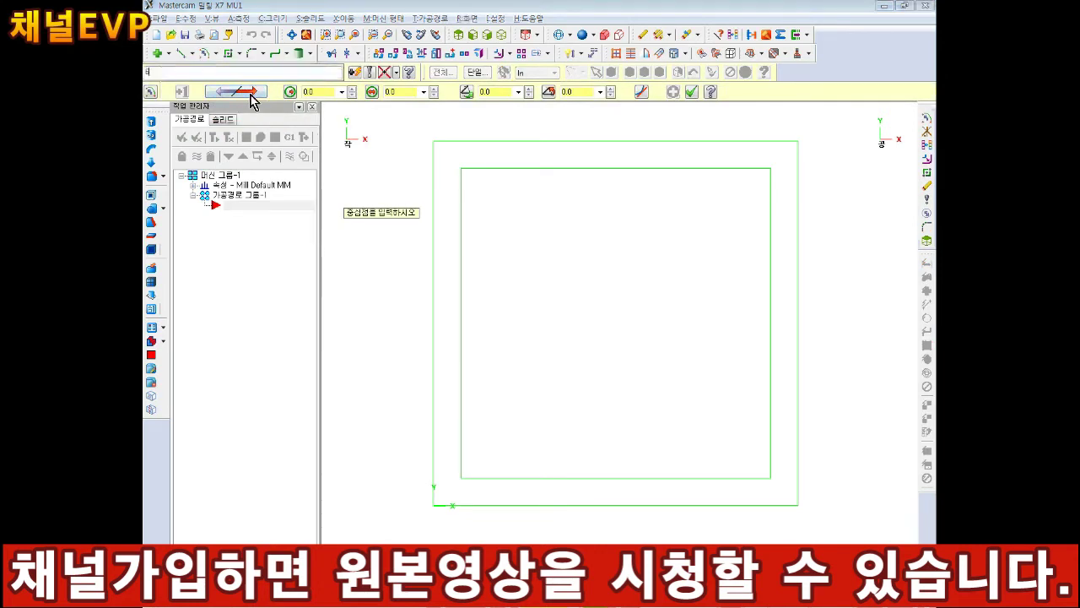
pyautogui.press('Return')
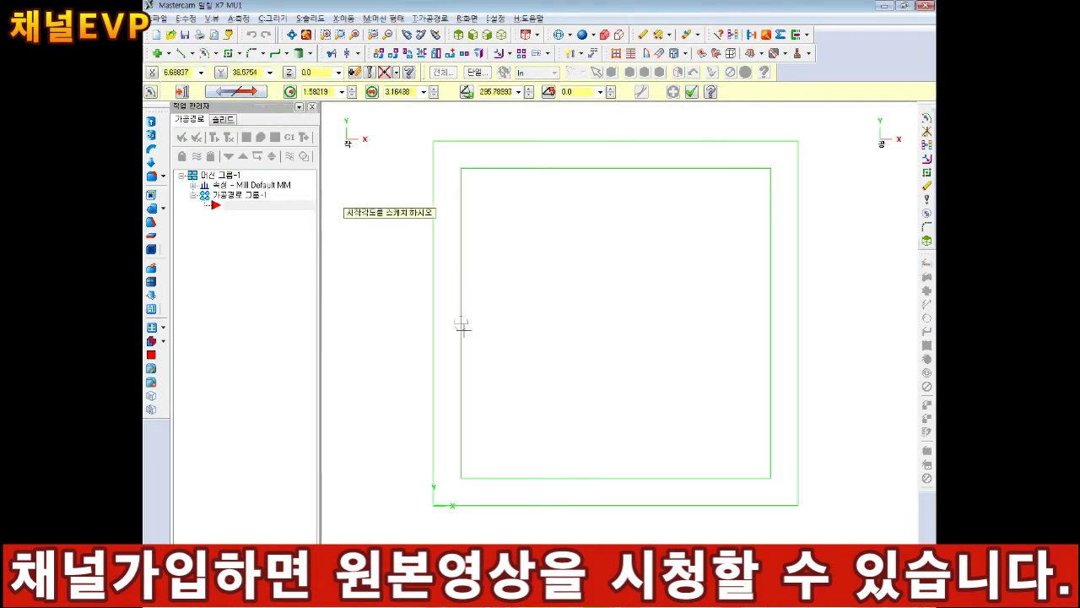
pyautogui.click(319, 89)
pyautogui.write('10')
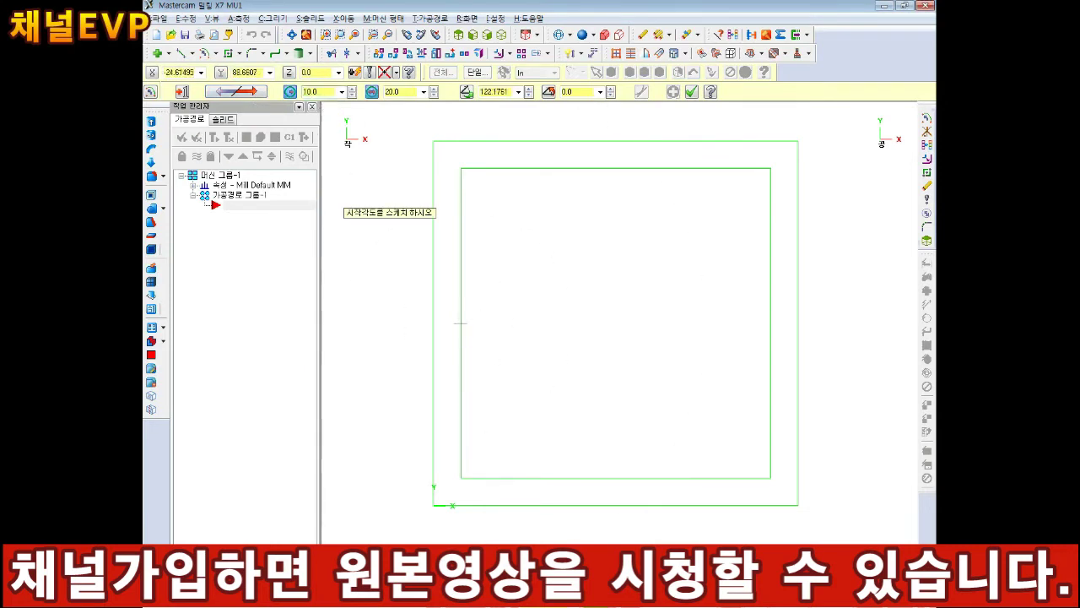
pyautogui.click(495, 92)
pyautogui.write('270')
pyautogui.press('Return')
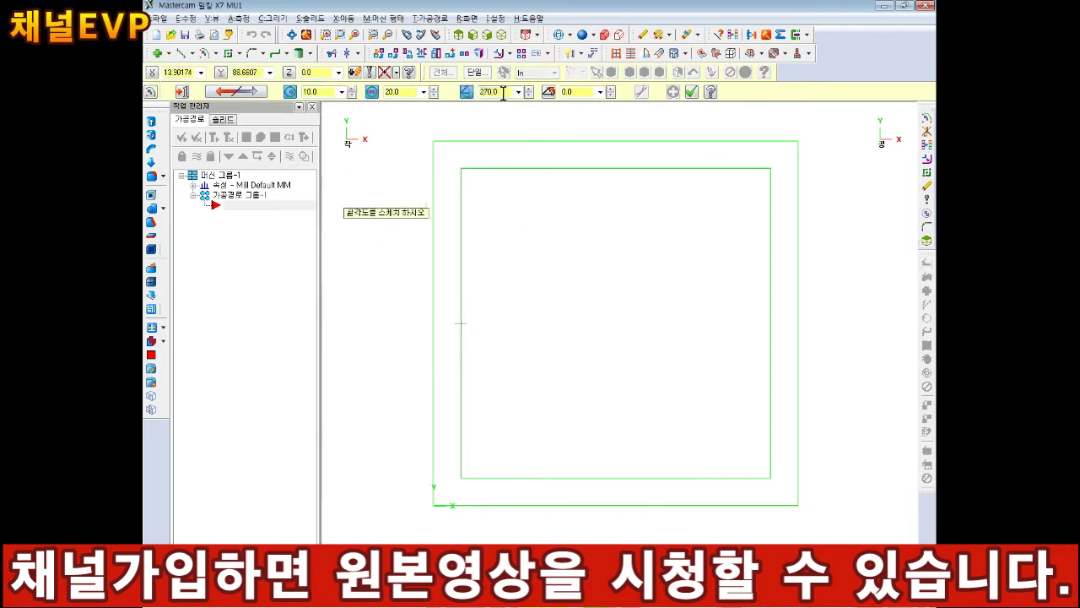
pyautogui.press('Return')
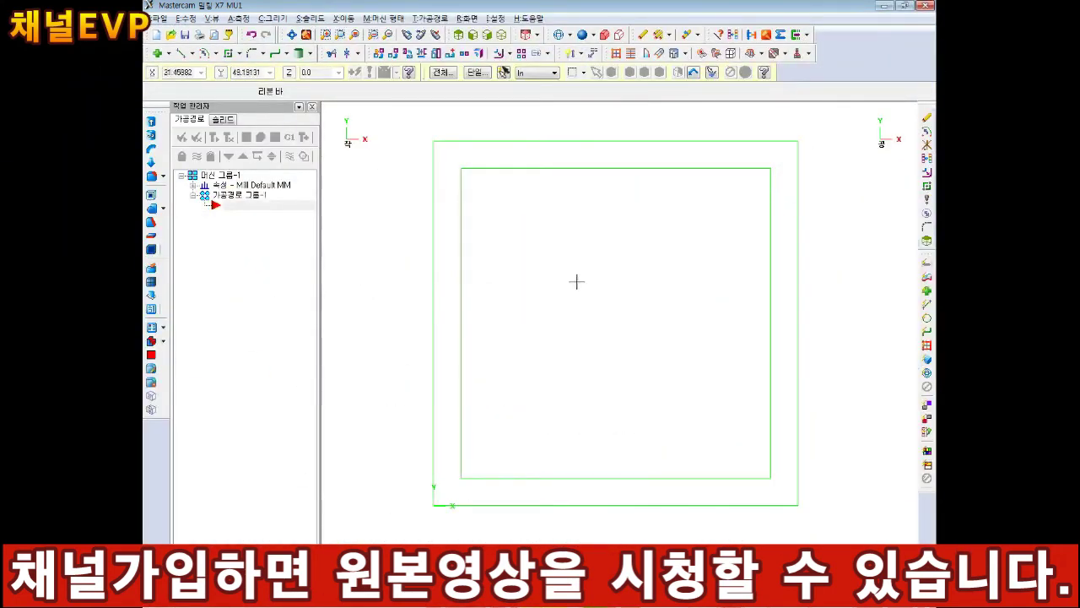
# Step: Draw a radius 10 polar arc centred on the midpoint of the inner square's left edge, from 270 to 90 degrees
pyautogui.click(206, 53)
pyautogui.click(173, 73)
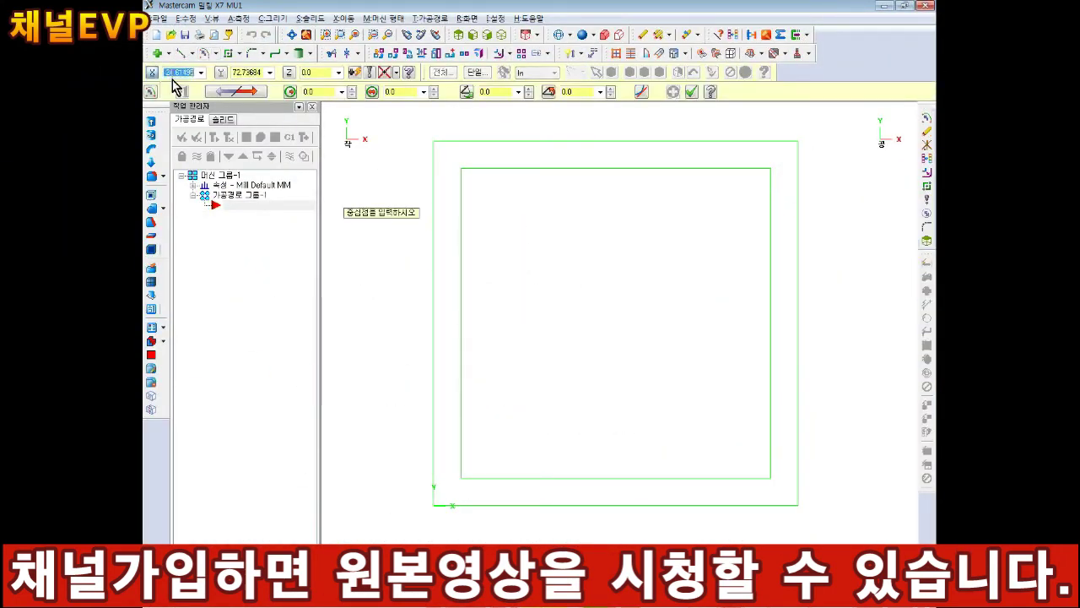
pyautogui.write('81')
pyautogui.write('.')
pyautogui.press('Return')
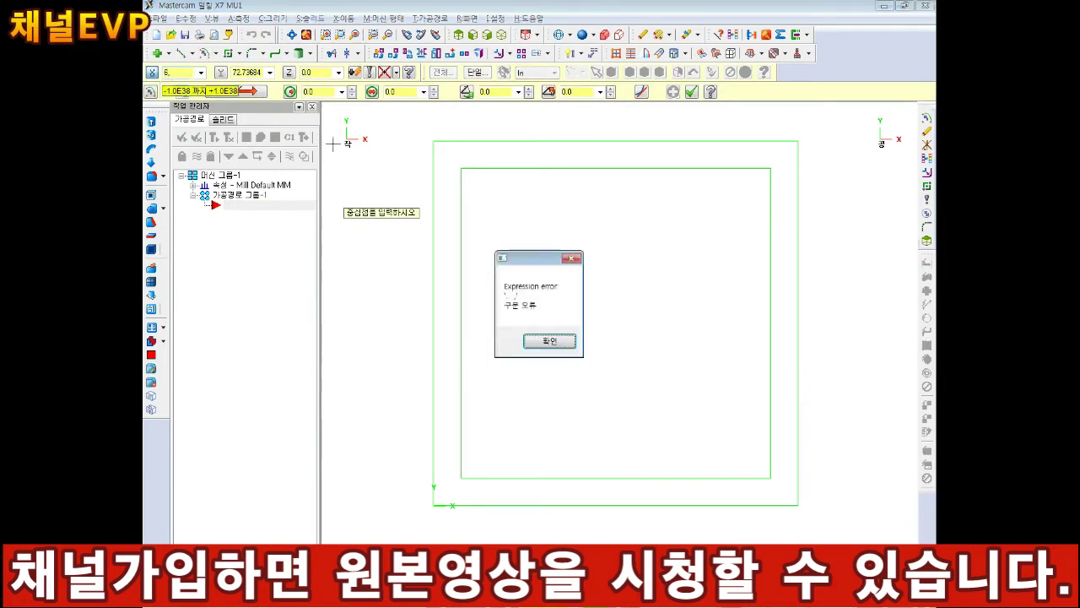
pyautogui.press('Return')
pyautogui.write('8')
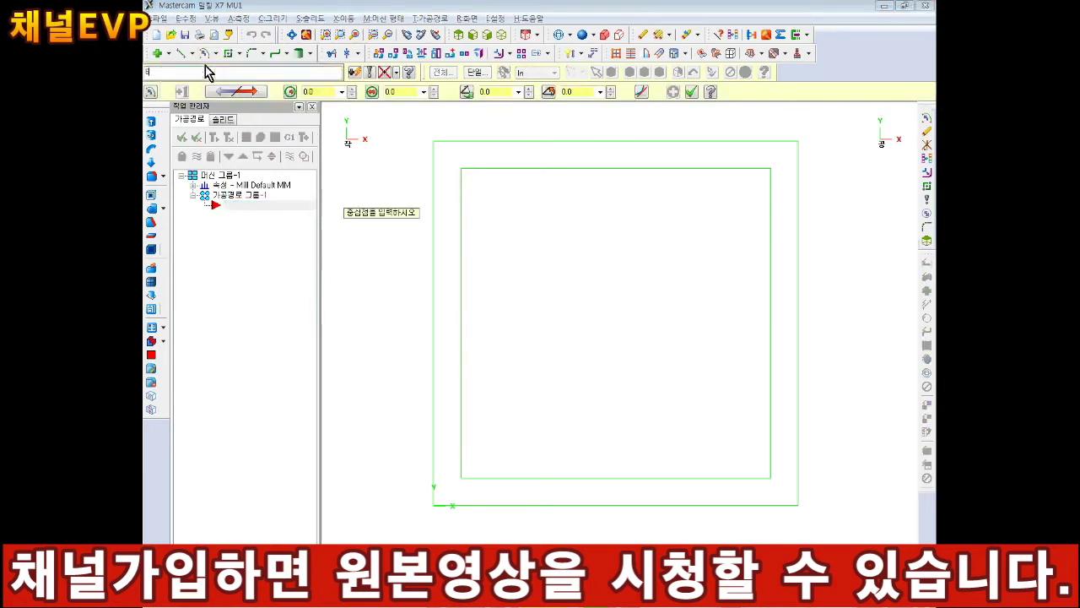
pyautogui.press('Return')
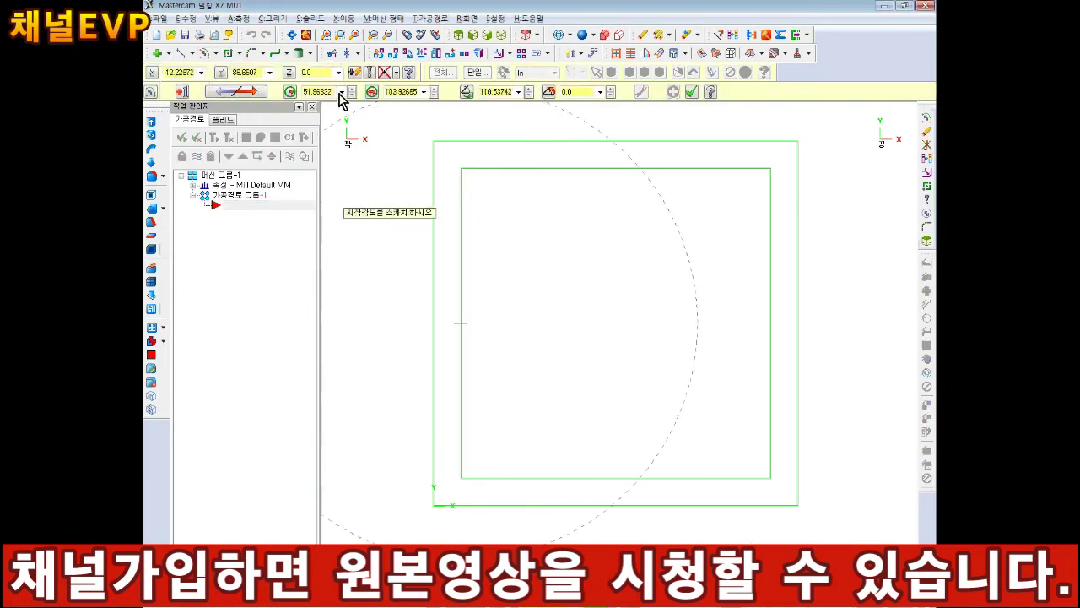
pyautogui.click(317, 91)
pyautogui.write('10')
pyautogui.press('Return')
pyautogui.click(497, 91)
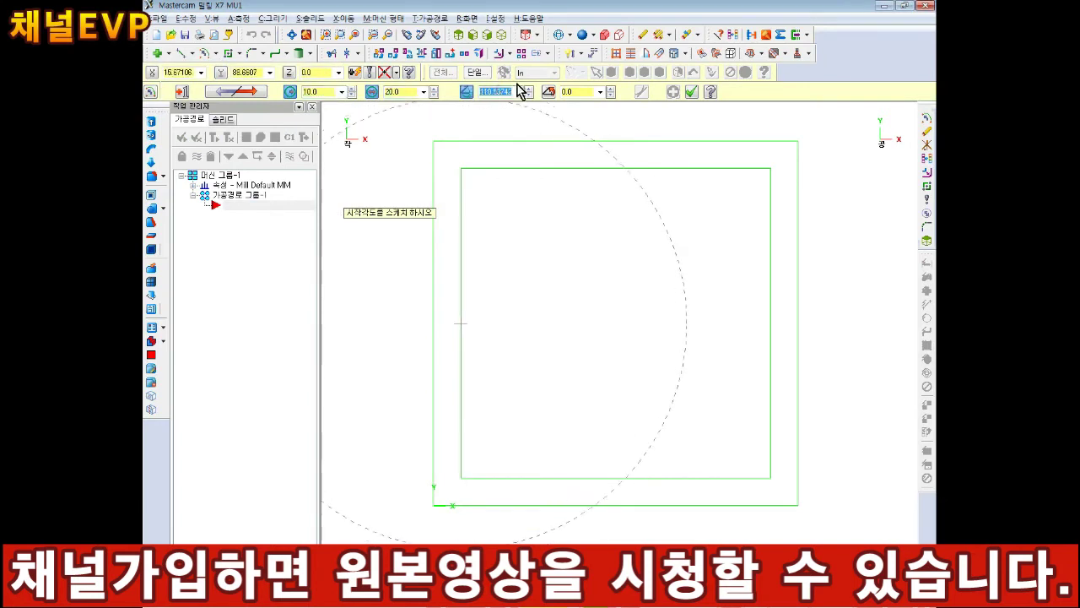
pyautogui.write('270')
pyautogui.press('Tab')
pyautogui.write('90')
pyautogui.press('Return')
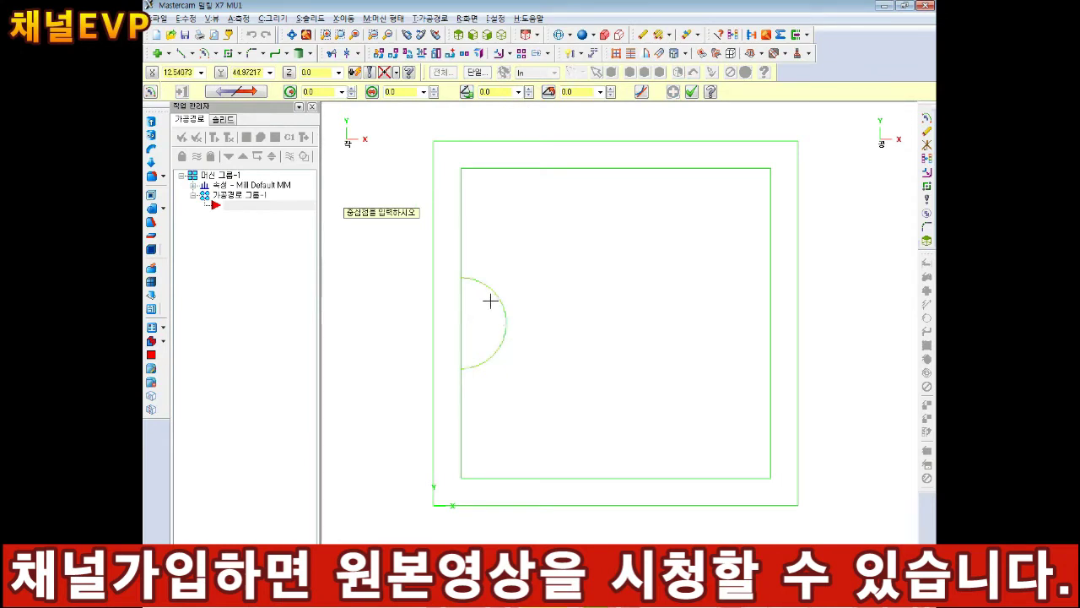
# Step: Draw a radius 10 polar arc centred at 74,40 on the inner square's right edge, from 90 to 270 degrees
pyautogui.write('74')
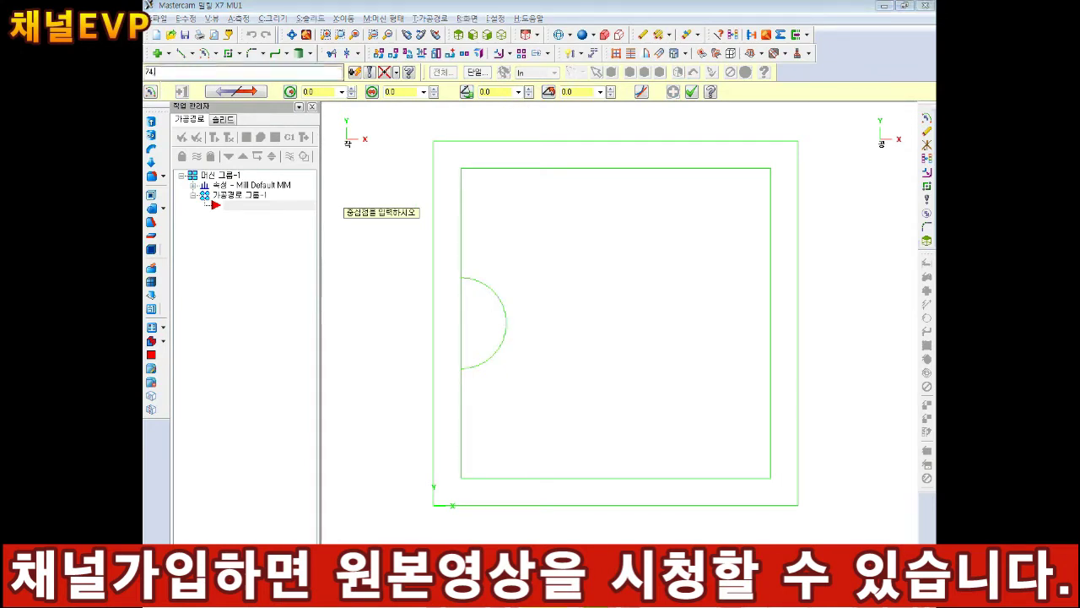
pyautogui.write('.40')
pyautogui.press('Return')
pyautogui.write('10')
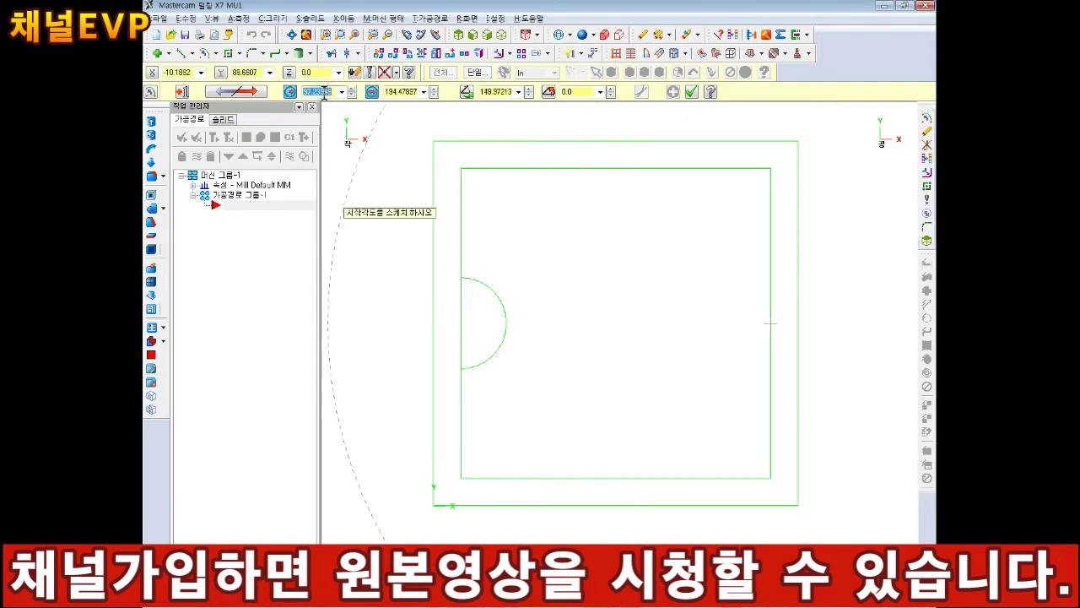
pyautogui.press('Return')
pyautogui.doubleClick(502, 93)
pyautogui.write('90')
pyautogui.press('Tab')
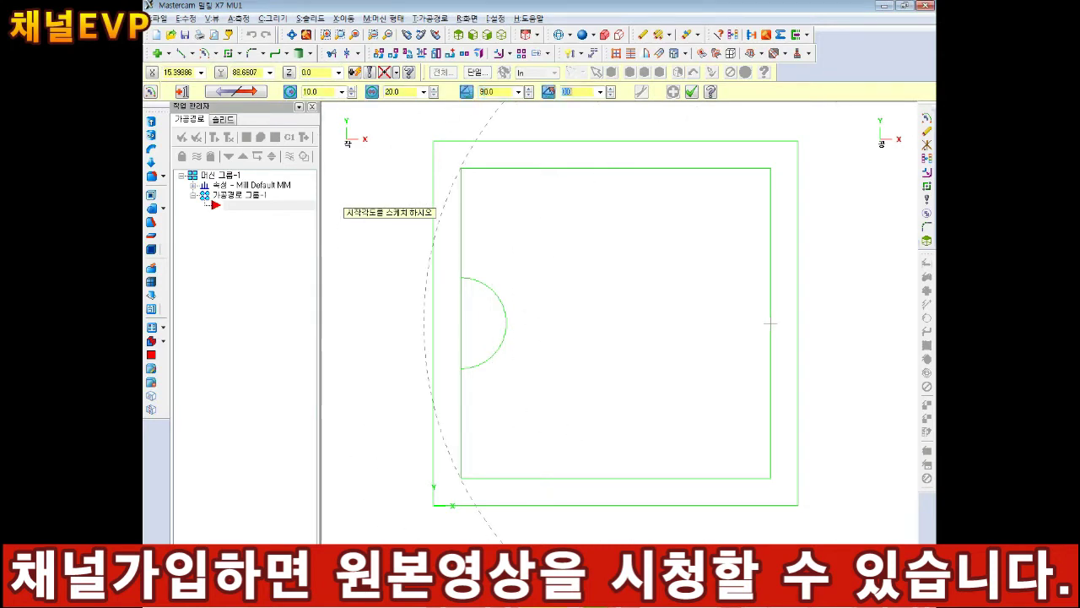
pyautogui.write('270')
pyautogui.press('Return')
# Step: Draw a radius 8 polar arc centred at 40,14 near the inner square's lower edge, from 0 to 180 degrees
pyautogui.scroll(-1, 778, 304)
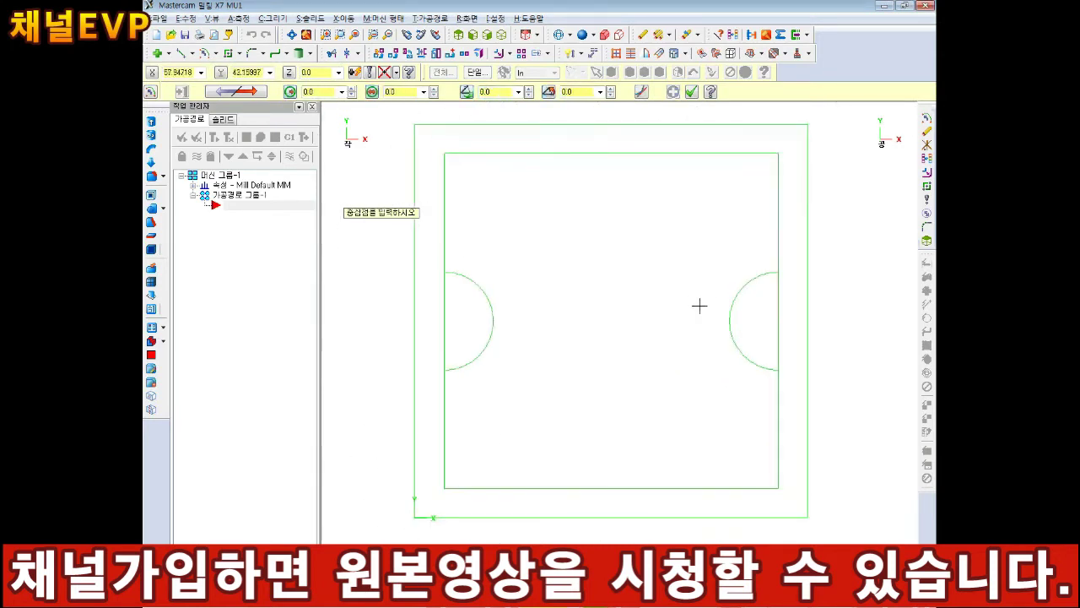
pyautogui.scroll(1, 666, 380)
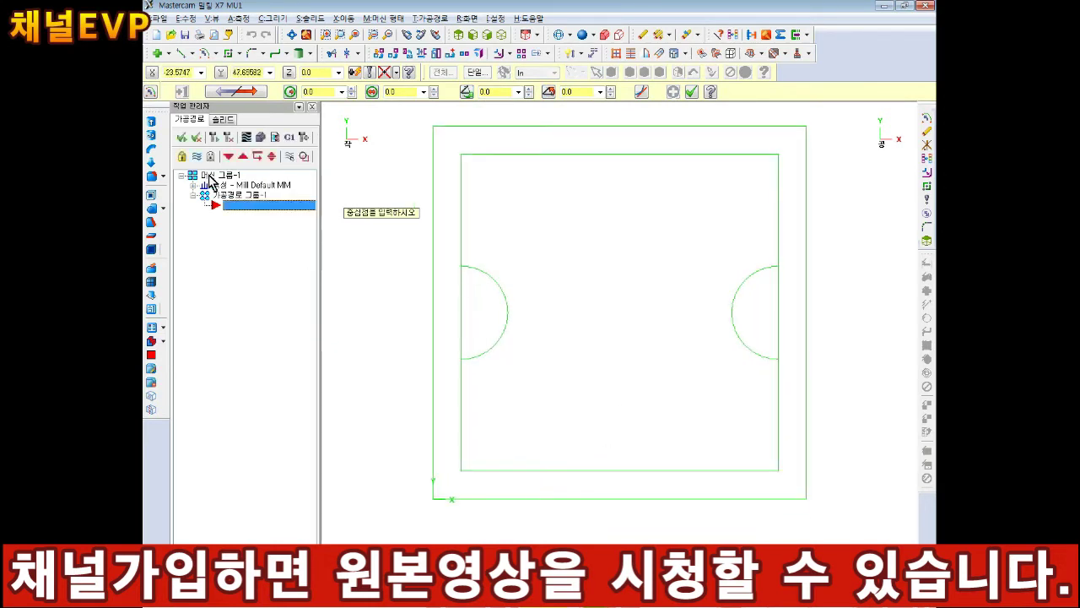
pyautogui.write('40.14')
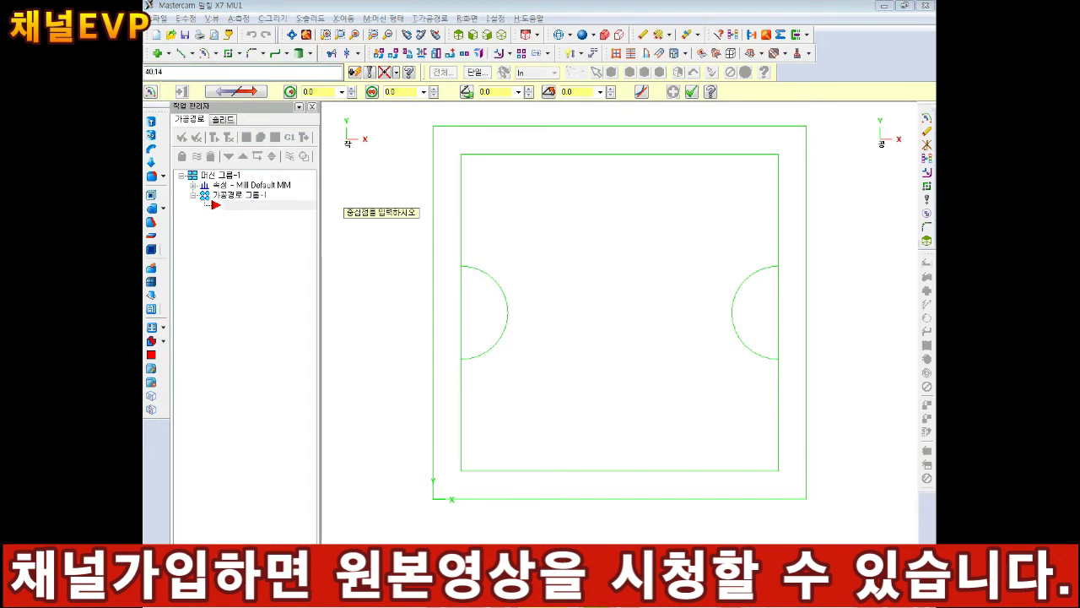
pyautogui.press('Return')
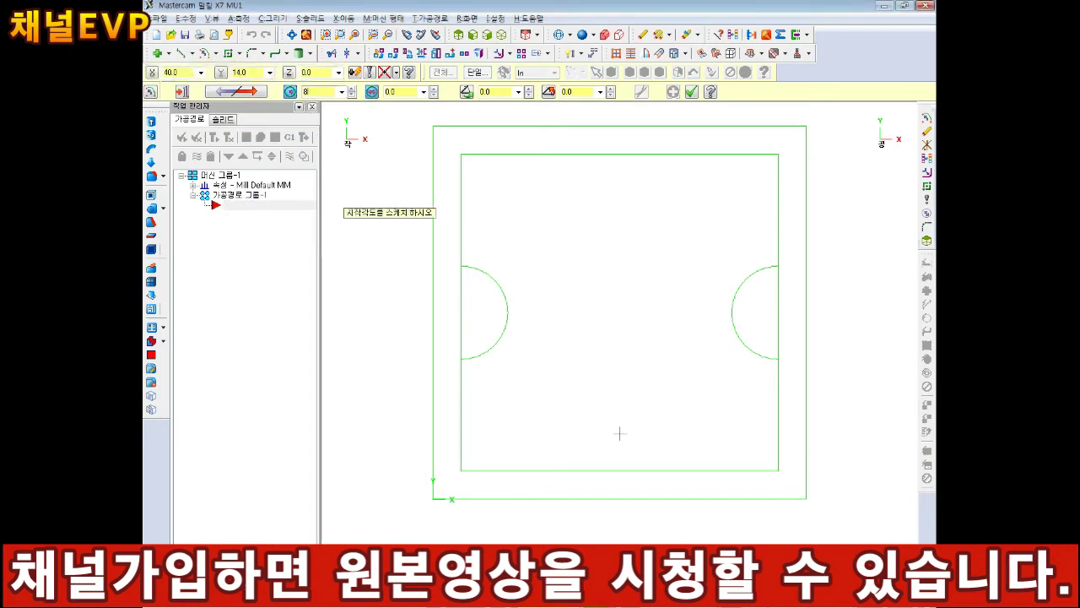
pyautogui.press('Tab')
pyautogui.write('180')
pyautogui.press('Return')
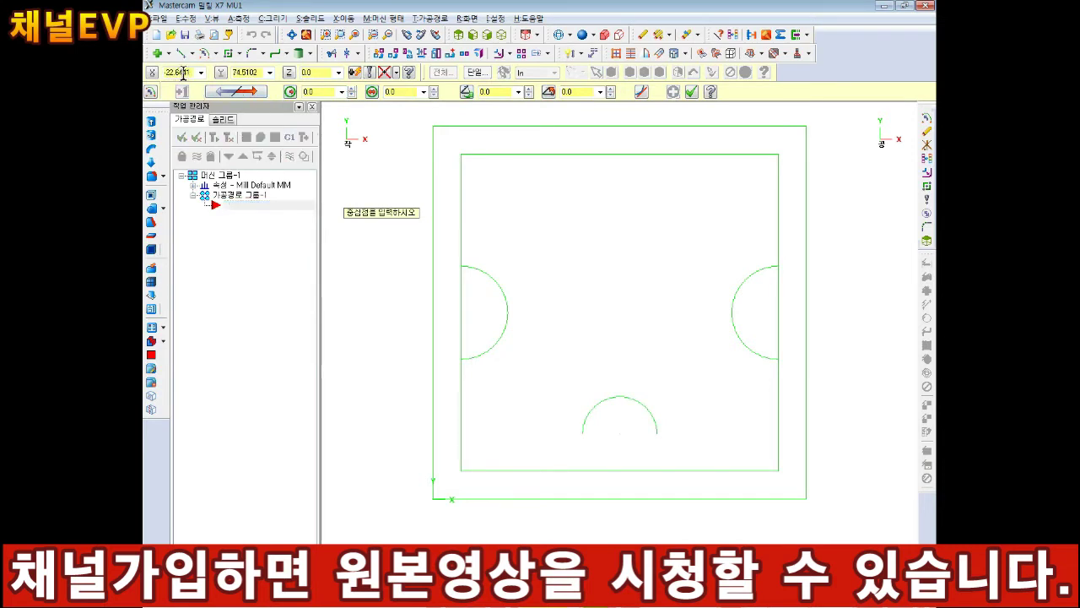
# Step: Draw a radius 8 polar arc centred at 40,66 near the inner square's upper edge, from 180 to 360 degrees
pyautogui.write('40,86')
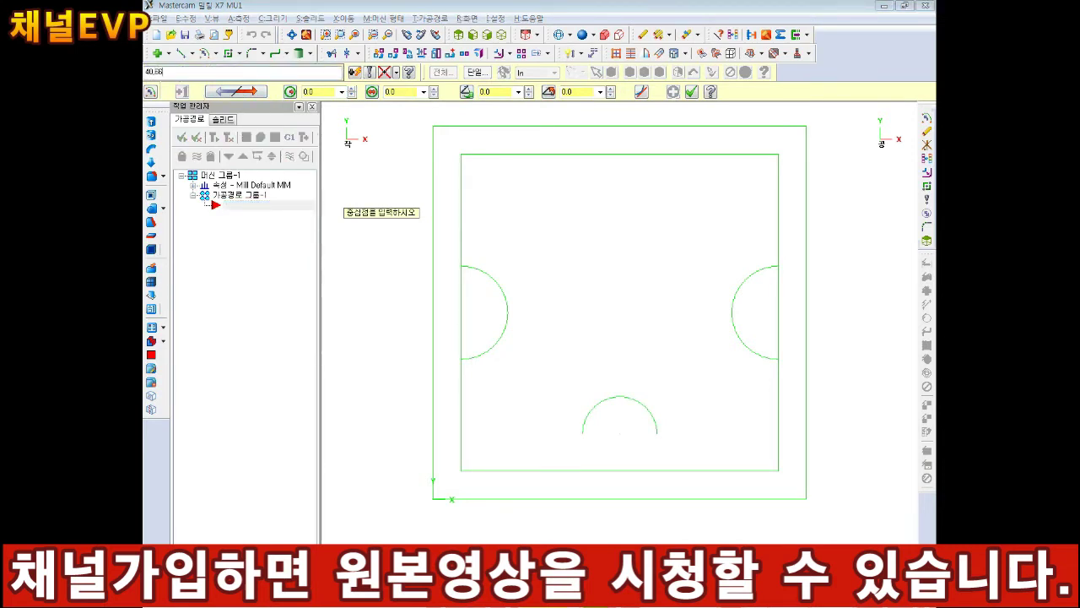
pyautogui.write(',66')
pyautogui.press('Return')
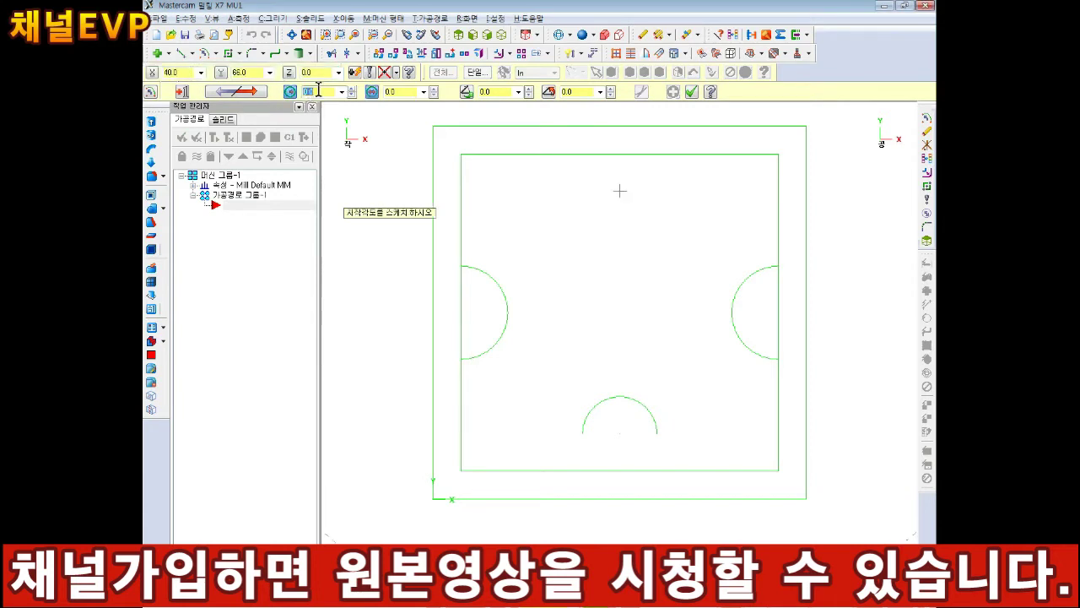
pyautogui.write('8')
pyautogui.press('Tab')
pyautogui.write('1')
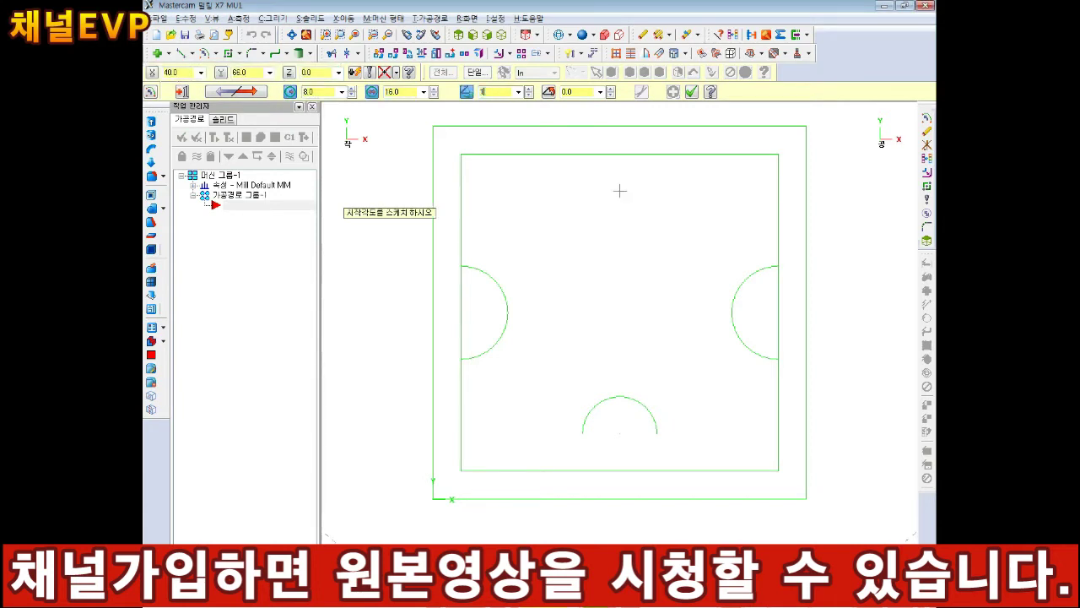
pyautogui.write('80')
pyautogui.press('Tab')
pyautogui.write('360')
pyautogui.press('Return')
pyautogui.press('Escape')
# Step: Draw vertical lines from both ends of the lower arc down past the inner square's bottom edge
pyautogui.scroll(-1, 630, 304)
pyautogui.scroll(2, 645, 272)
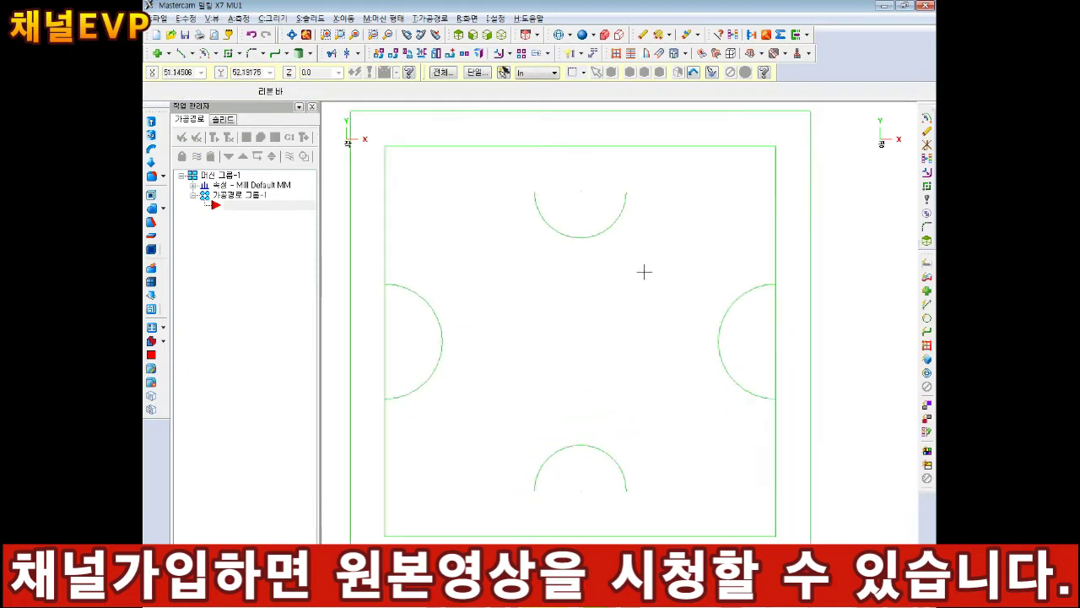
pyautogui.scroll(-1, 571, 293)
pyautogui.scroll(1, 559, 345)
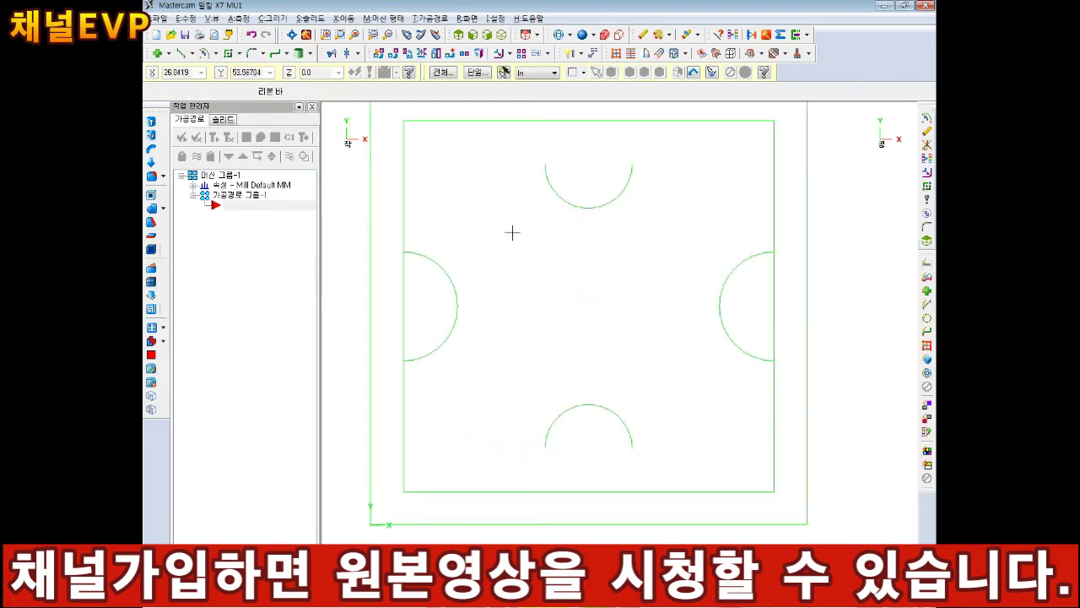
pyautogui.click(181, 53)
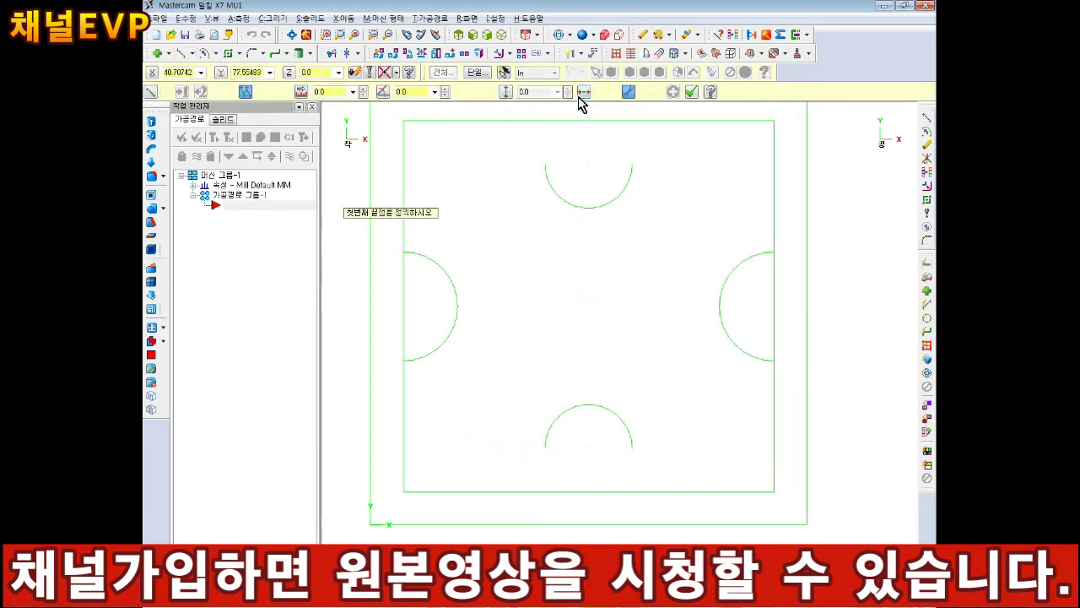
pyautogui.click(506, 92)
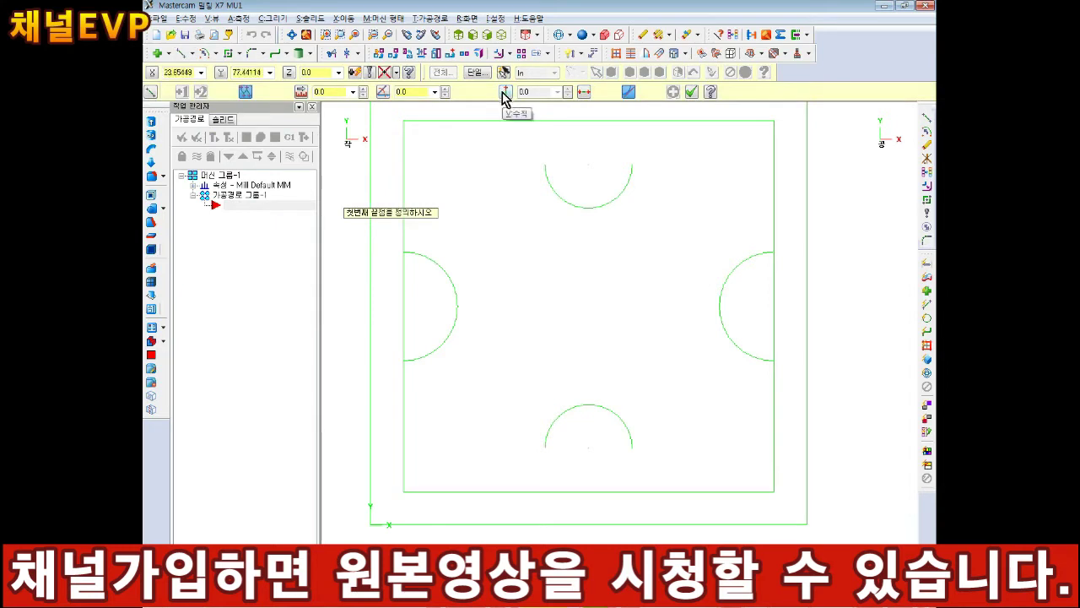
pyautogui.click(506, 92)
pyautogui.click(545, 447)
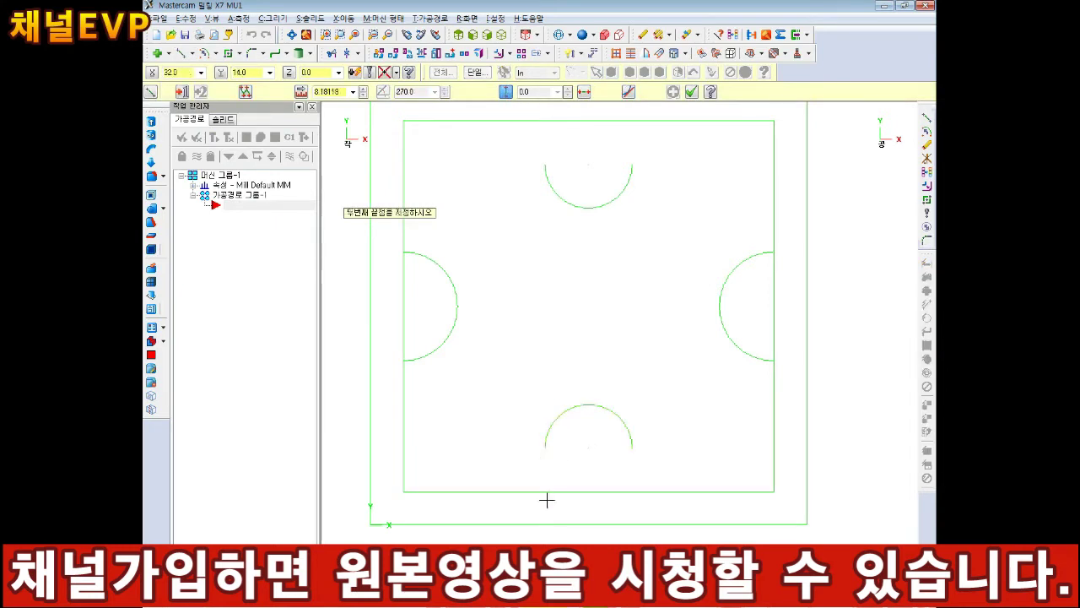
pyautogui.press('Return')
pyautogui.click(632, 448)
pyautogui.click(633, 512)
pyautogui.press('Return')
# Step: Draw vertical lines from both ends of the upper arc up past the inner square's top edge
pyautogui.scroll(-2, 633, 511)
pyautogui.scroll(2, 591, 244)
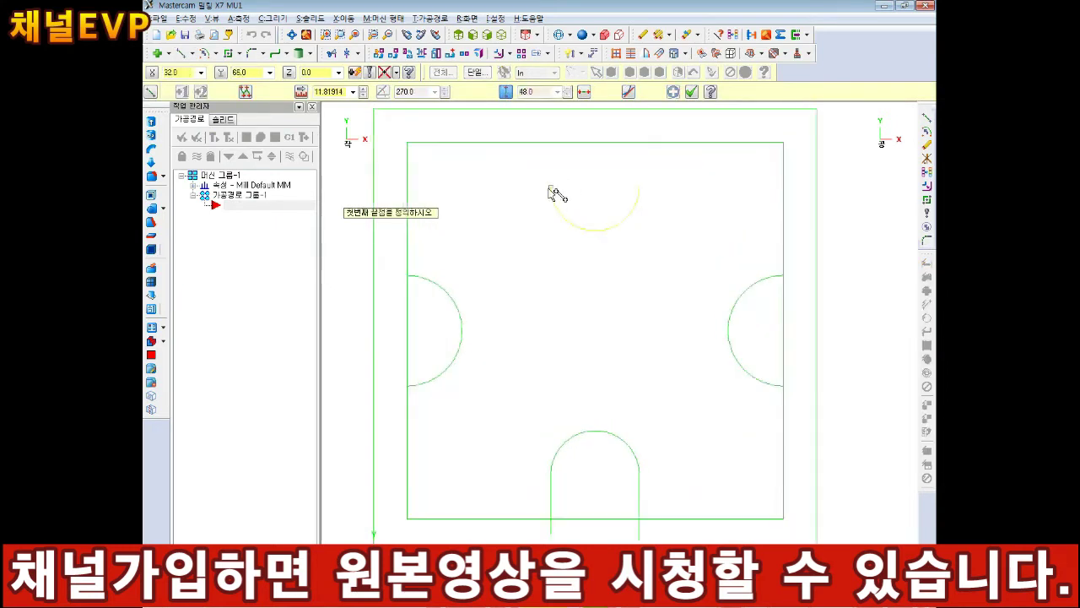
pyautogui.click(552, 188)
pyautogui.click(552, 129)
pyautogui.press('Return')
pyautogui.click(639, 187)
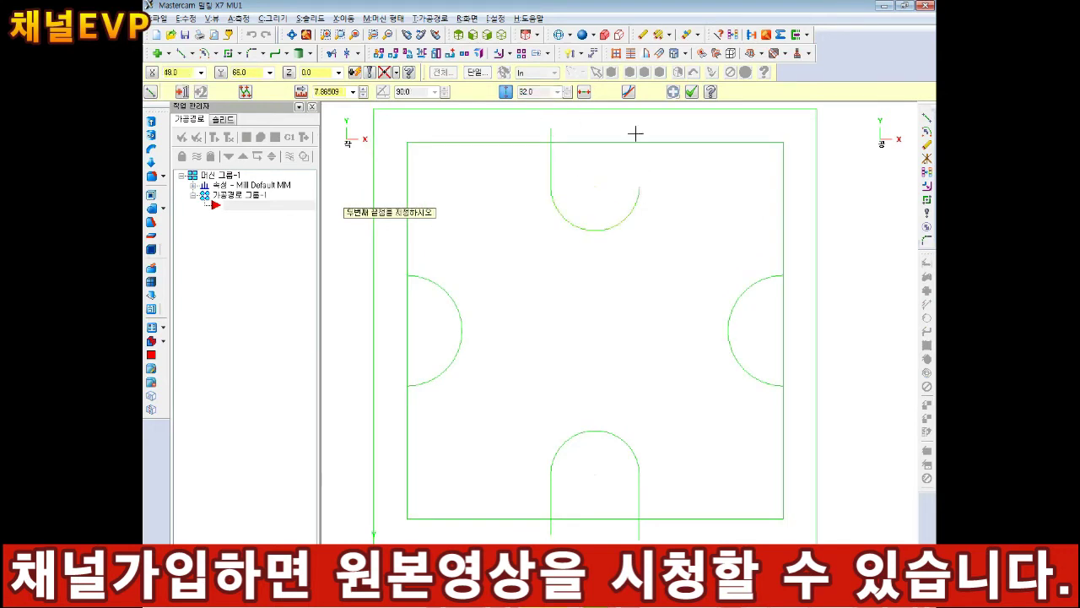
pyautogui.click(638, 124)
pyautogui.press('Return')
pyautogui.scroll(-1, 646, 182)
pyautogui.press('Escape')
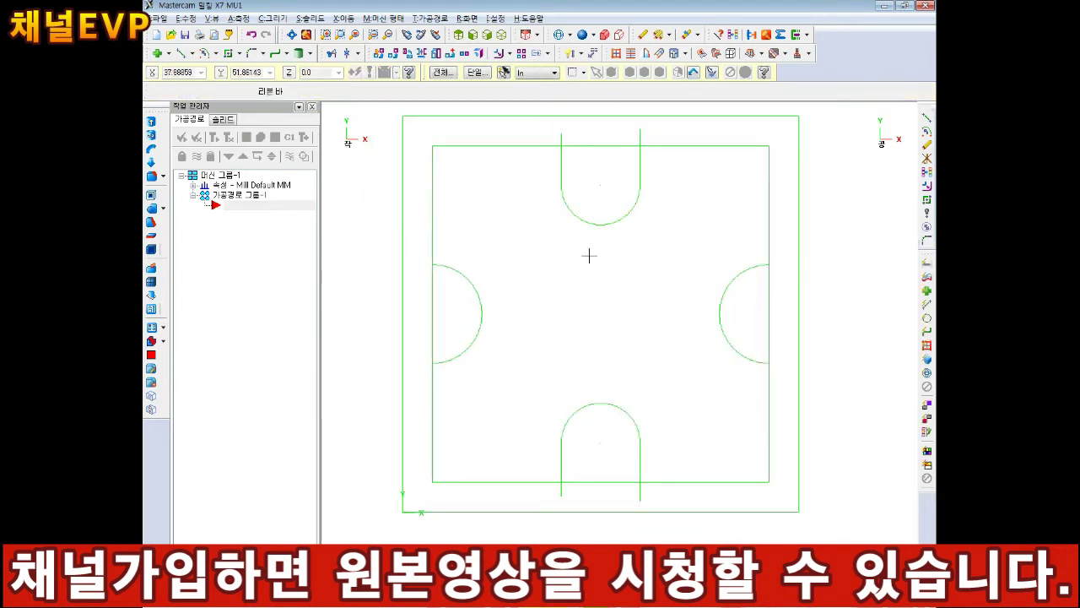
# Step: Divide away the inner square's edge segments spanning the openings of the four arc notches
pyautogui.click(331, 53)
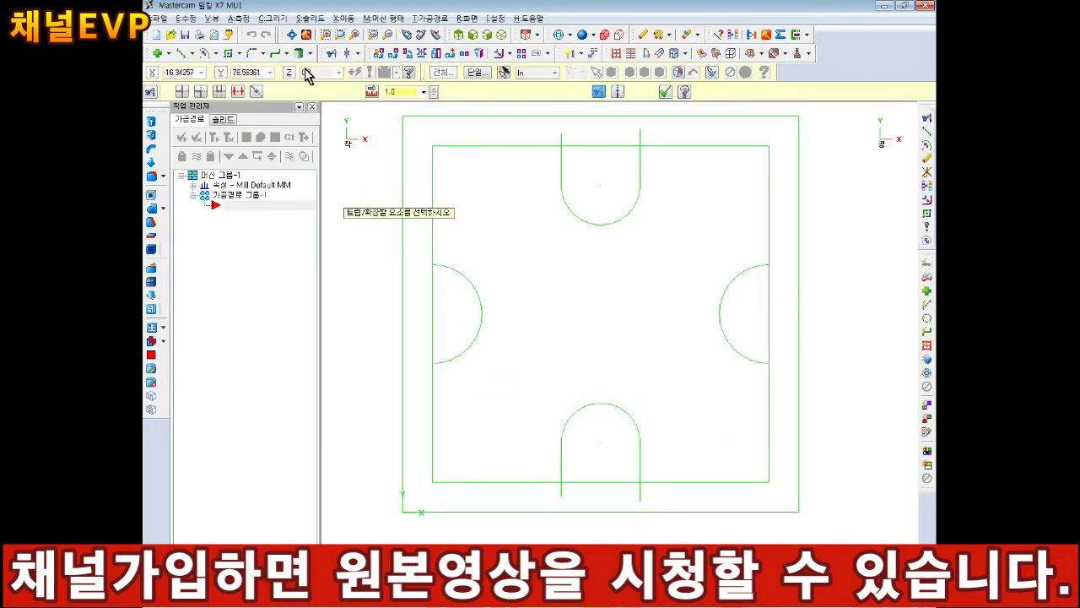
pyautogui.click(764, 337)
pyautogui.click(615, 482)
pyautogui.press('Escape')
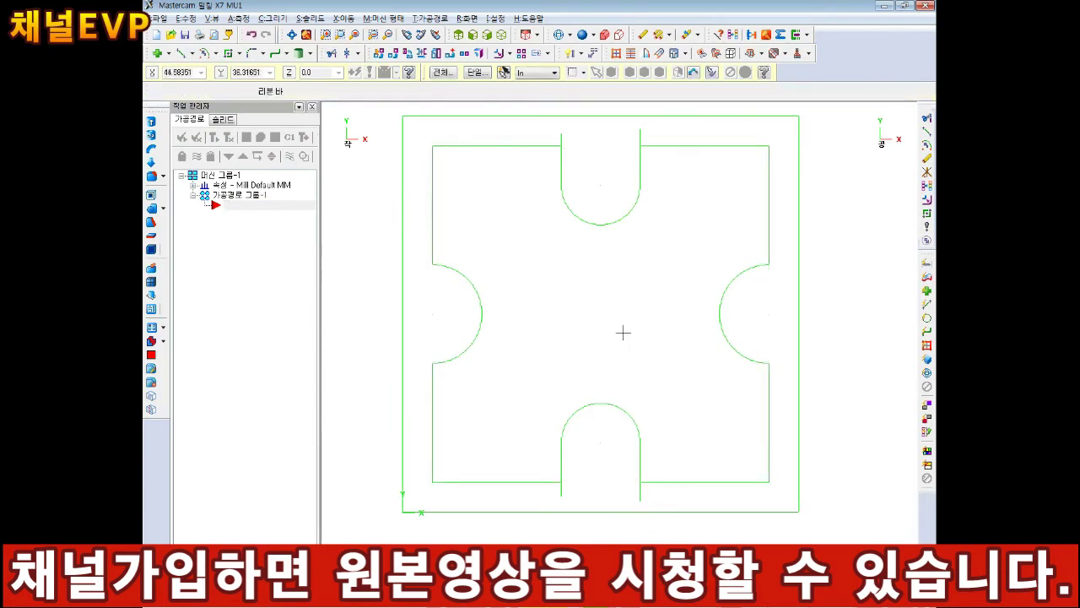
# Step: Trim the vertical lines of both R8 slots against the inner outline's top and bottom edges so they meet at corners
pyautogui.click(331, 53)
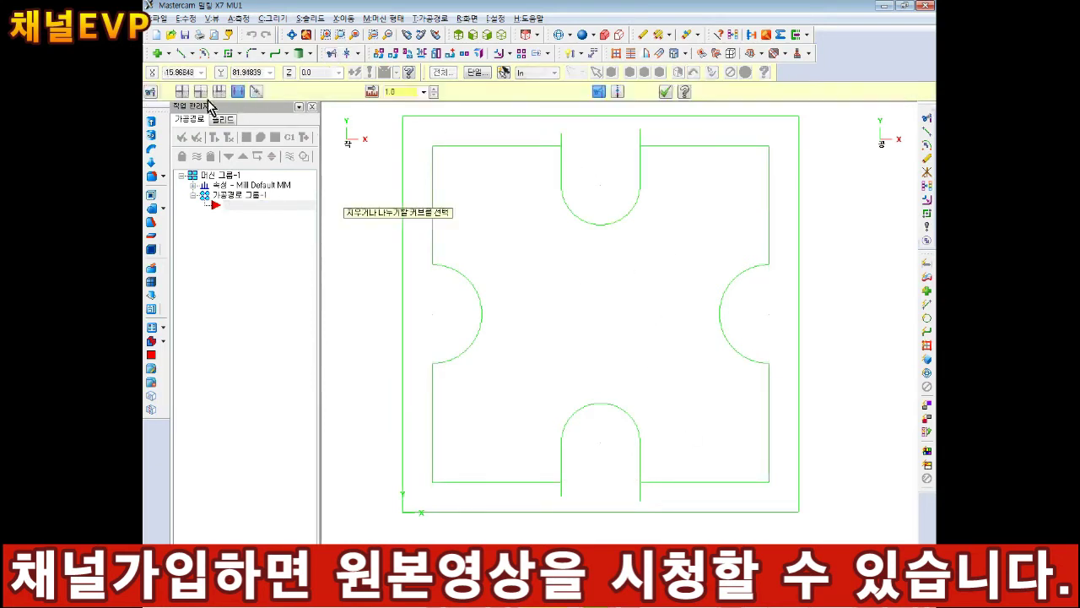
pyautogui.click(560, 158)
pyautogui.click(547, 146)
pyautogui.click(640, 161)
pyautogui.click(655, 146)
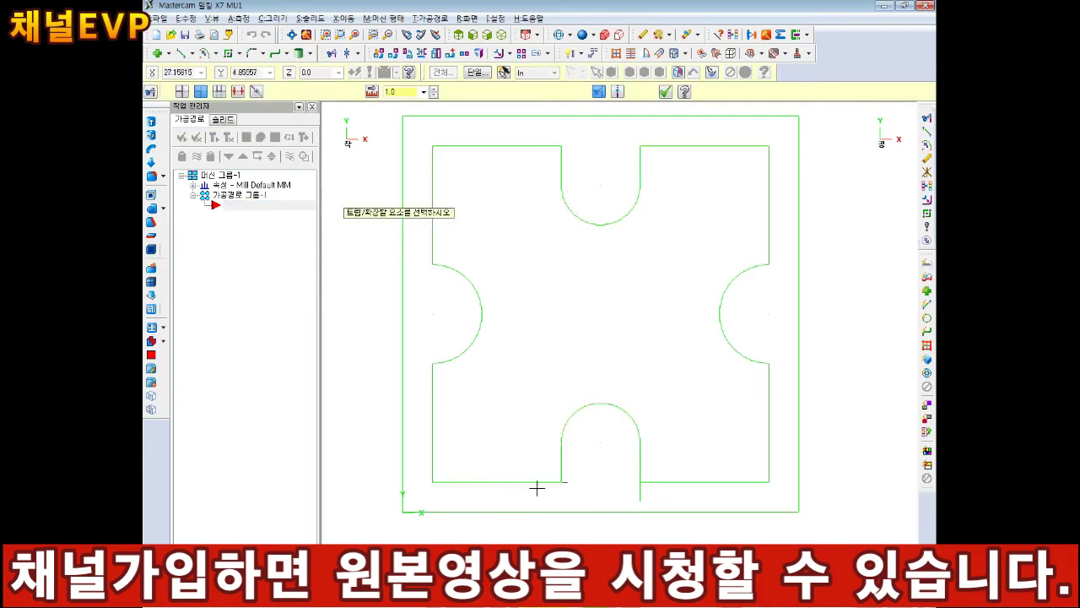
pyautogui.click(639, 468)
pyautogui.click(661, 481)
pyautogui.press('Escape')
pyautogui.scroll(-2, 675, 489)
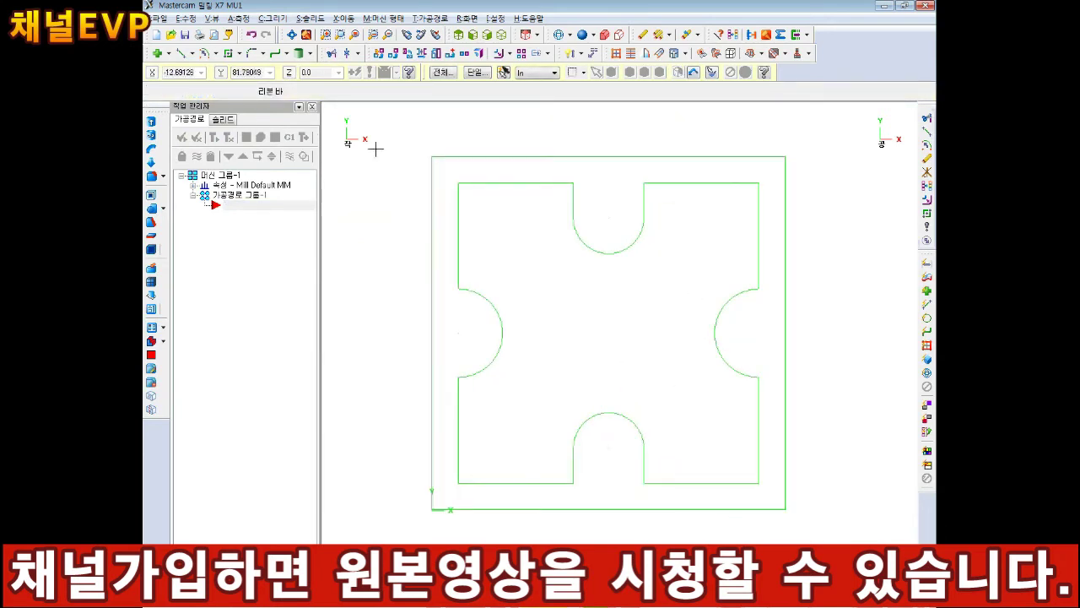
# Step: Fillet the inner outline's upper-left and lower-right corners with a 6 mm radius
pyautogui.click(251, 54)
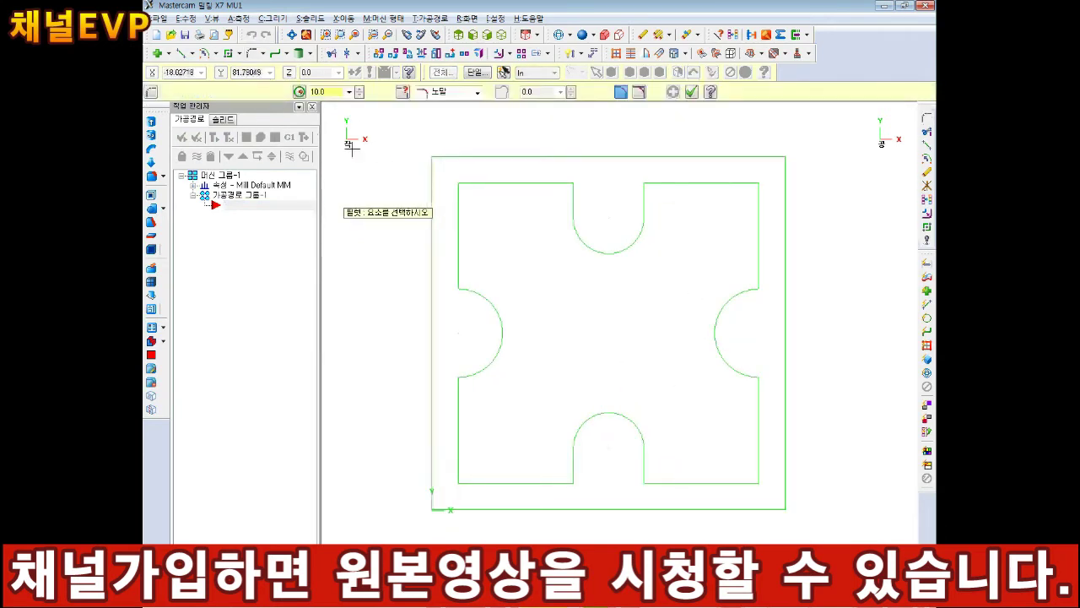
pyautogui.doubleClick(327, 91)
pyautogui.write('6')
pyautogui.press('Return')
pyautogui.click(490, 183)
pyautogui.click(458, 232)
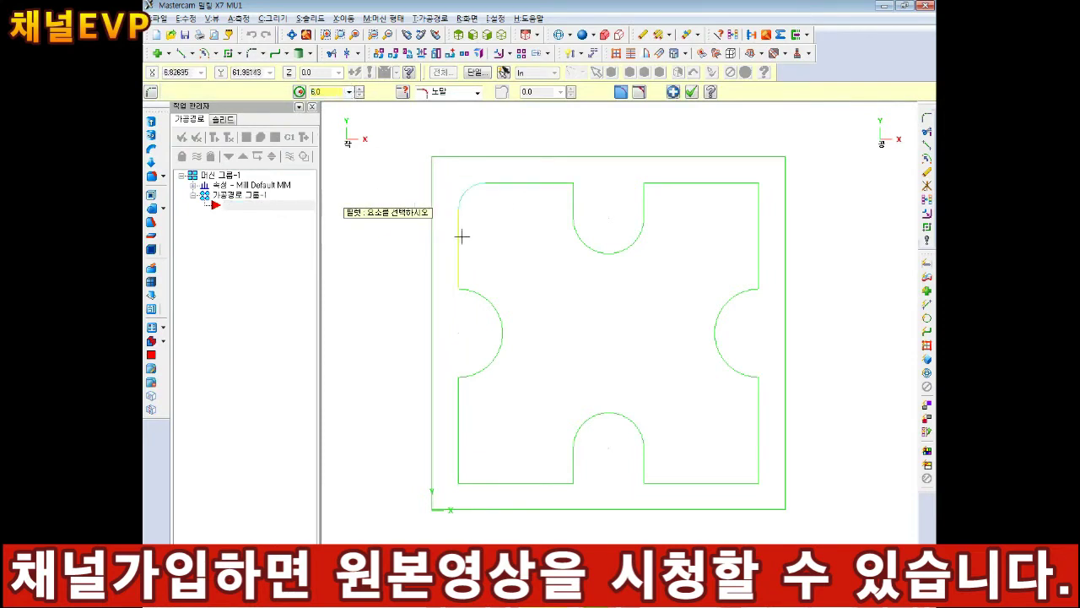
pyautogui.click(753, 463)
pyautogui.click(723, 481)
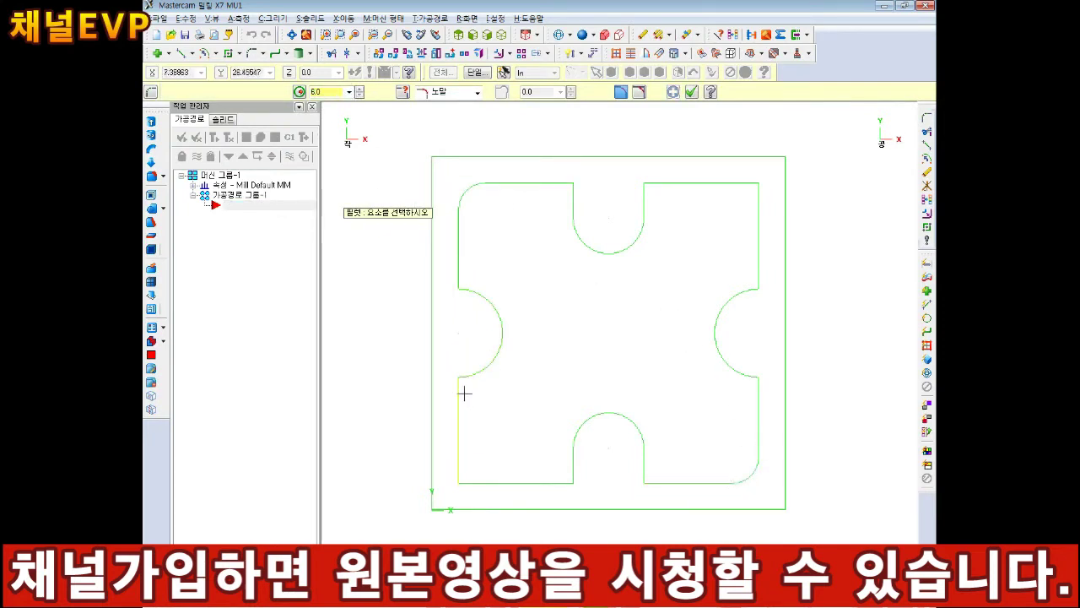
# Step: Chamfer the inner outline's upper-right corner with a single distance of 10 mm
pyautogui.click(261, 53)
pyautogui.click(282, 113)
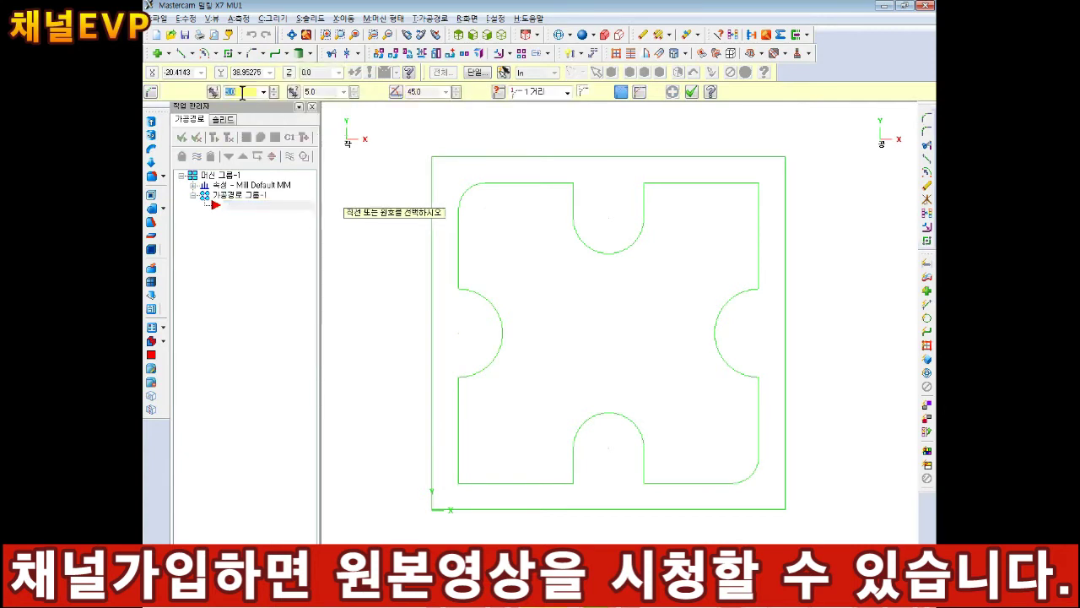
pyautogui.write('10')
pyautogui.click(692, 183)
pyautogui.click(758, 226)
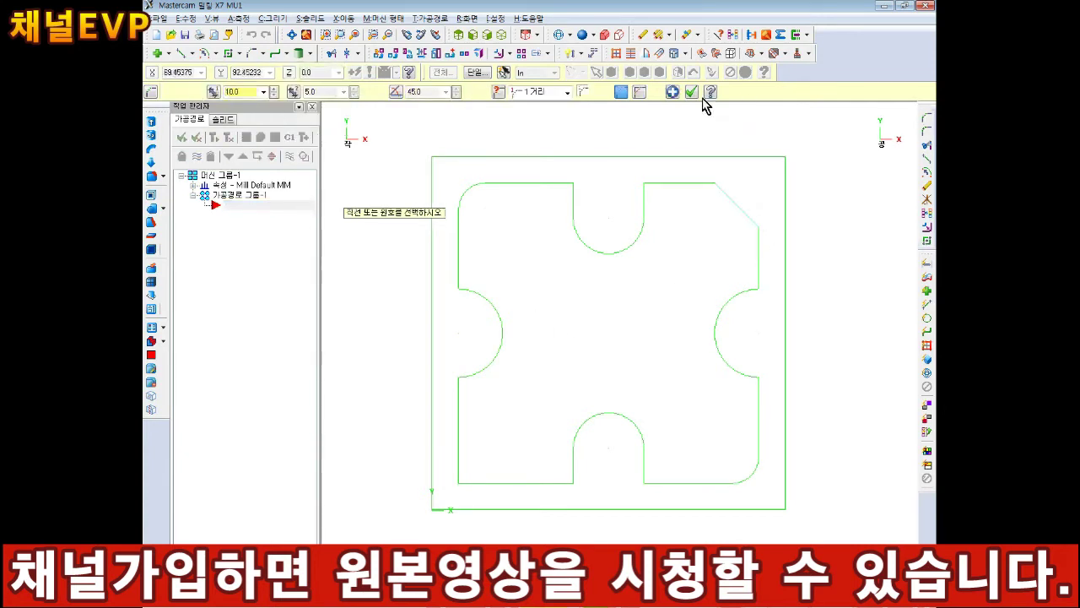
pyautogui.click(691, 91)
pyautogui.scroll(-1, 704, 313)
pyautogui.scroll(1, 692, 314)
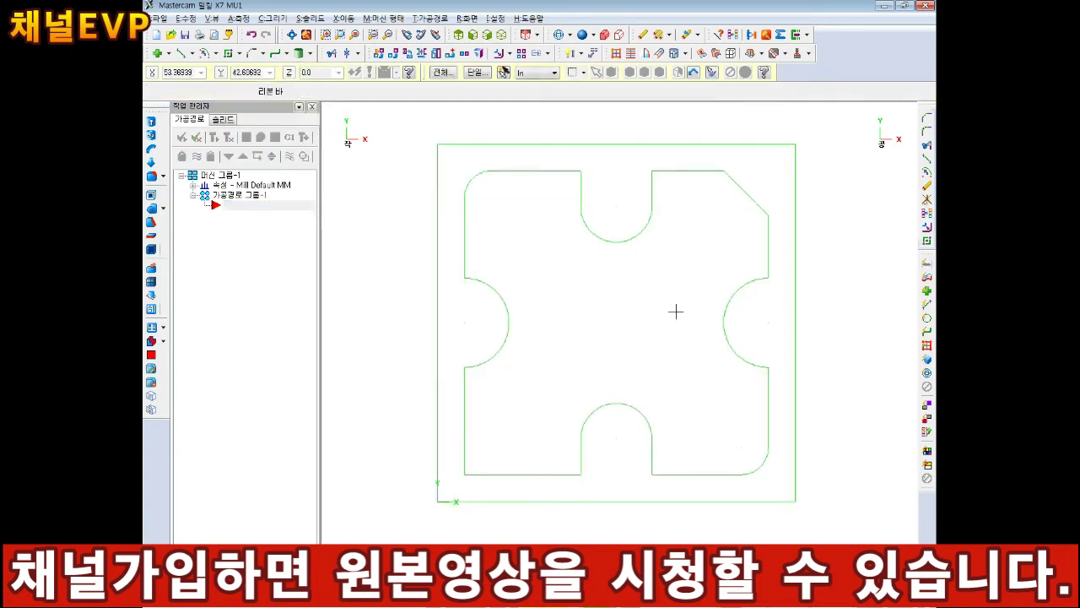
# Step: Save the drawing as 3 in the 2020-03-02 folder inside 교육자료 on drive D
pyautogui.click(159, 18)
pyautogui.click(194, 119)
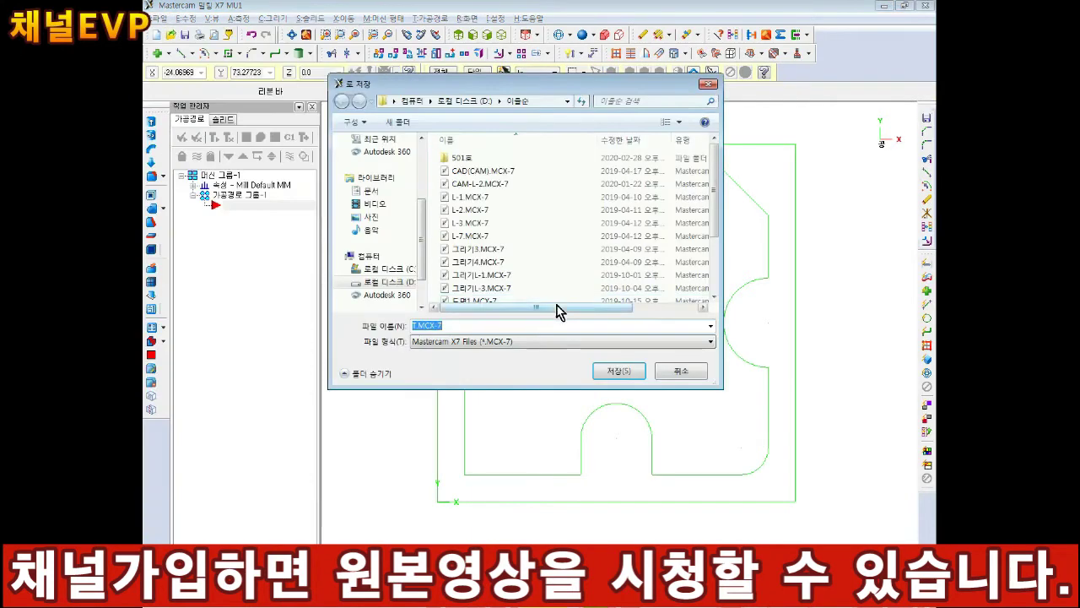
pyautogui.click(384, 282)
pyautogui.doubleClick(463, 197)
pyautogui.doubleClick(464, 158)
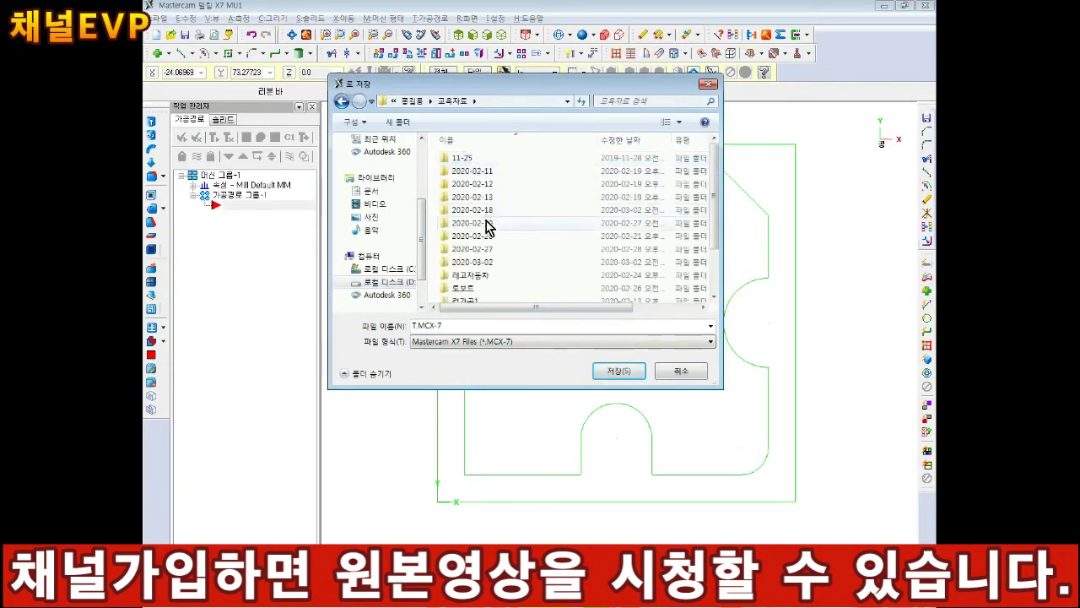
pyautogui.doubleClick(483, 233)
pyautogui.doubleClick(426, 325)
pyautogui.write('3')
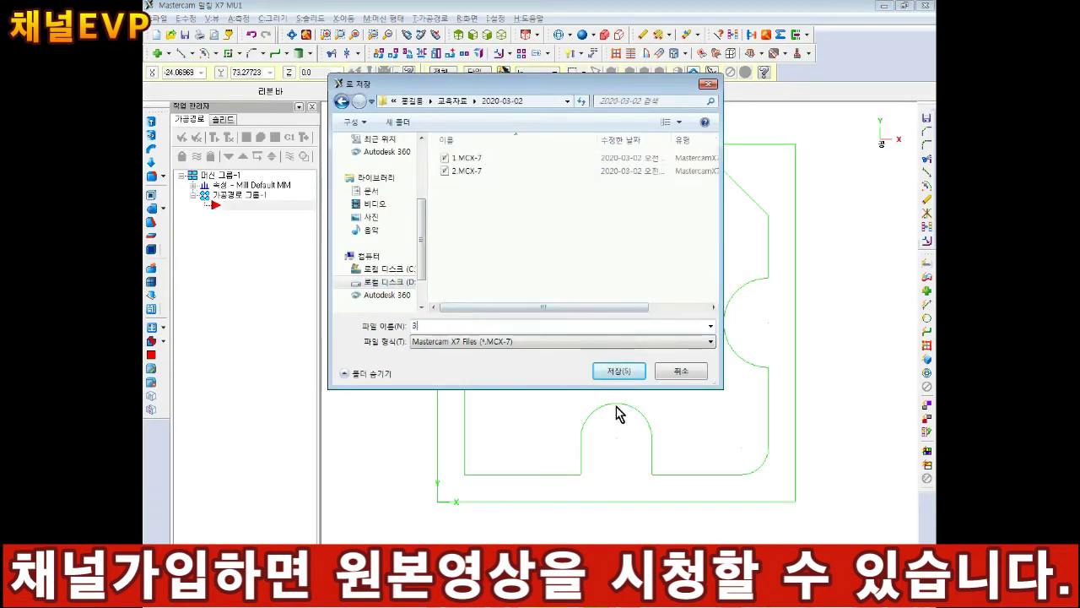
pyautogui.click(619, 371)
pyautogui.scroll(-1, 602, 313)
pyautogui.scroll(1, 646, 310)
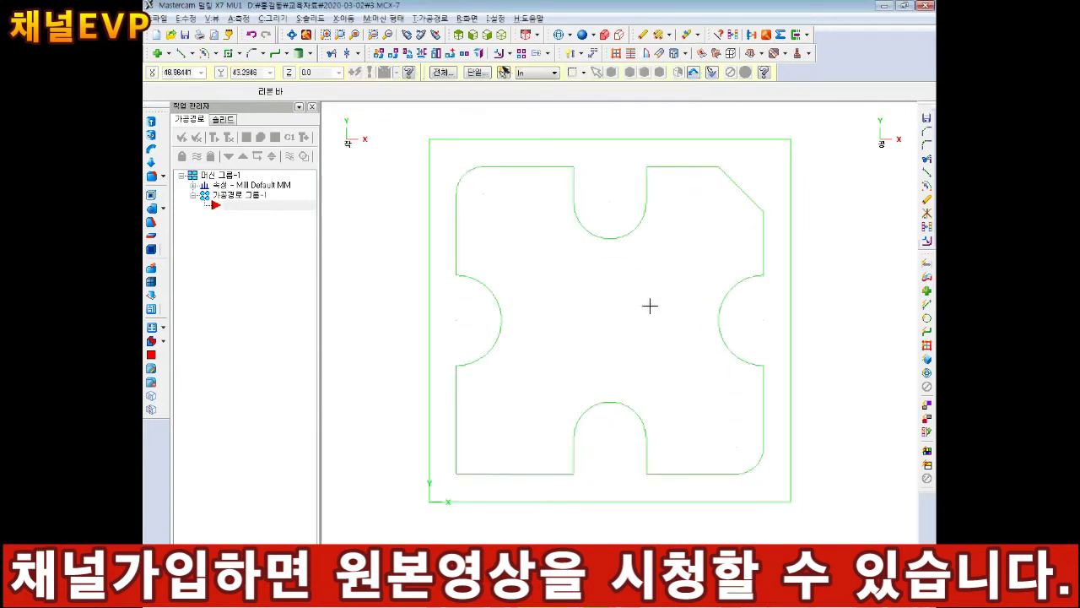
pyautogui.click(216, 56)
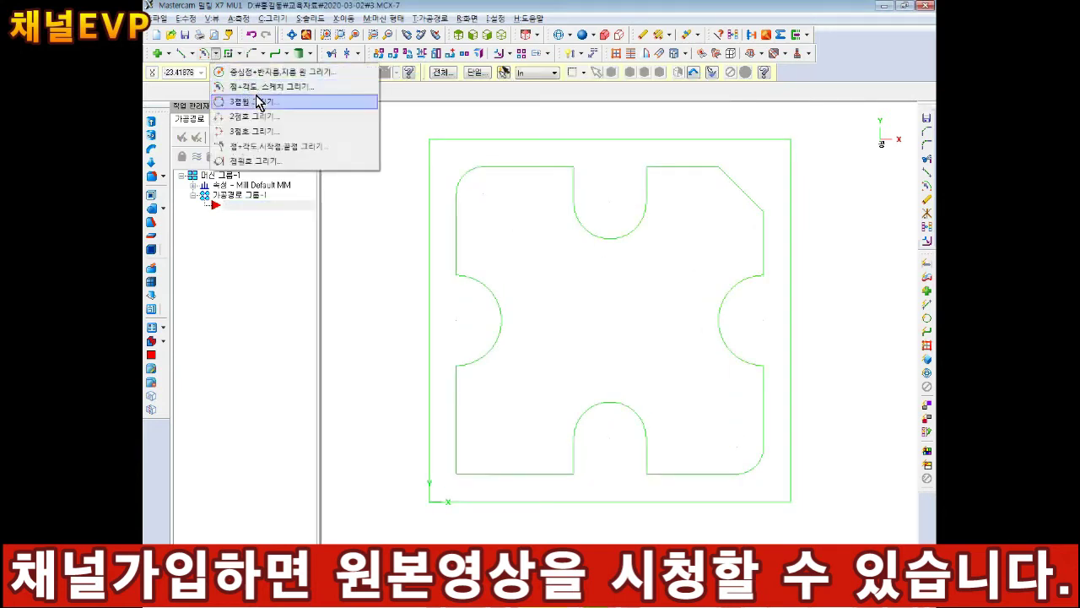
pyautogui.click(549, 348)
pyautogui.scroll(-2, 593, 345)
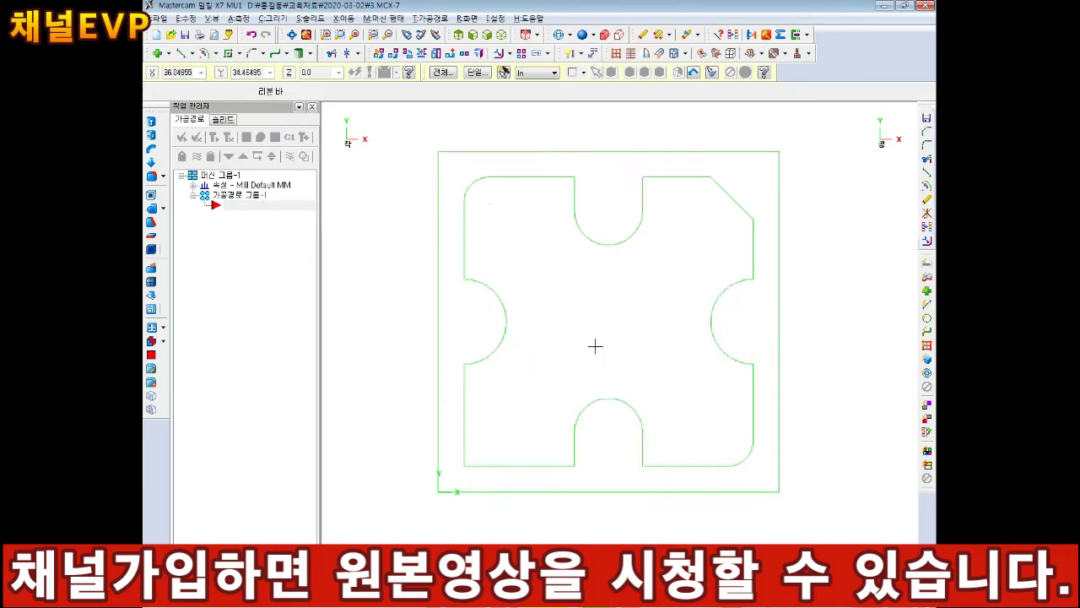
pyautogui.scroll(2, 627, 224)
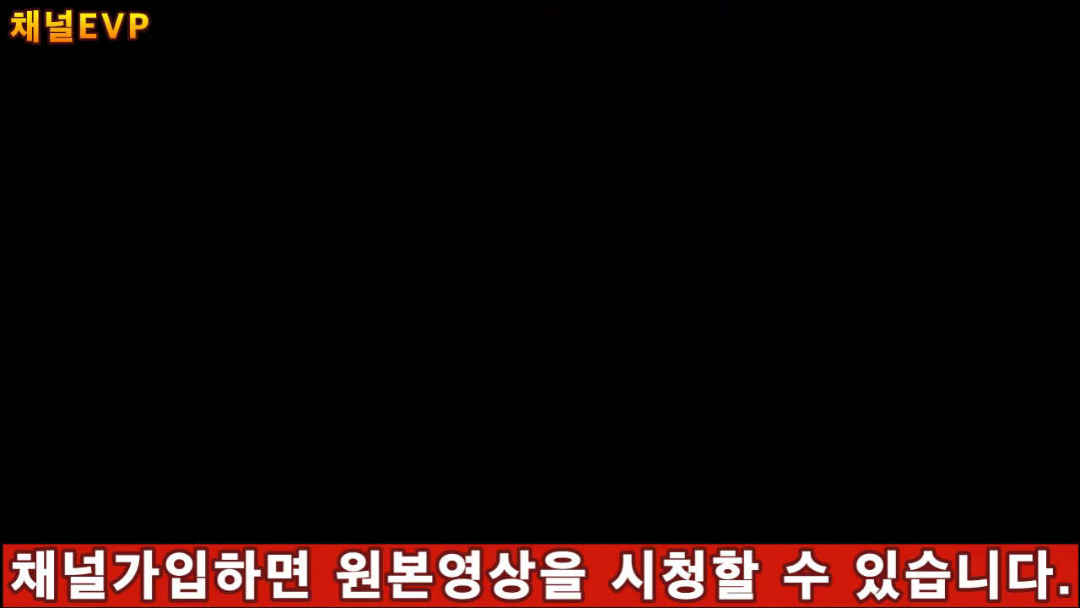
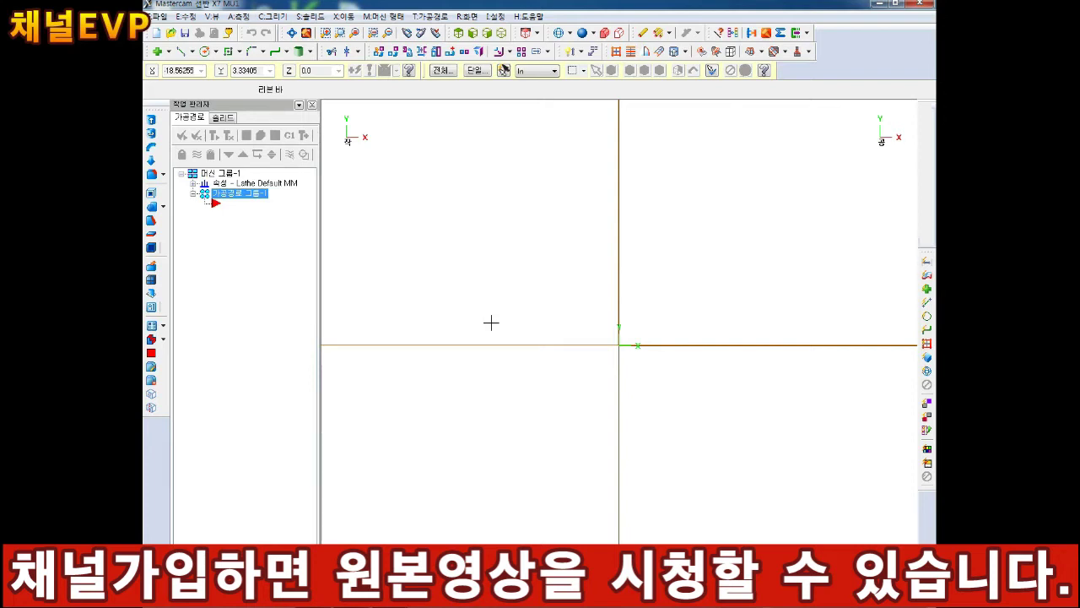
# Step: Draw a rectangle from the origin to 170,60 and fit it in the view
pyautogui.click(240, 51)
pyautogui.click(272, 70)
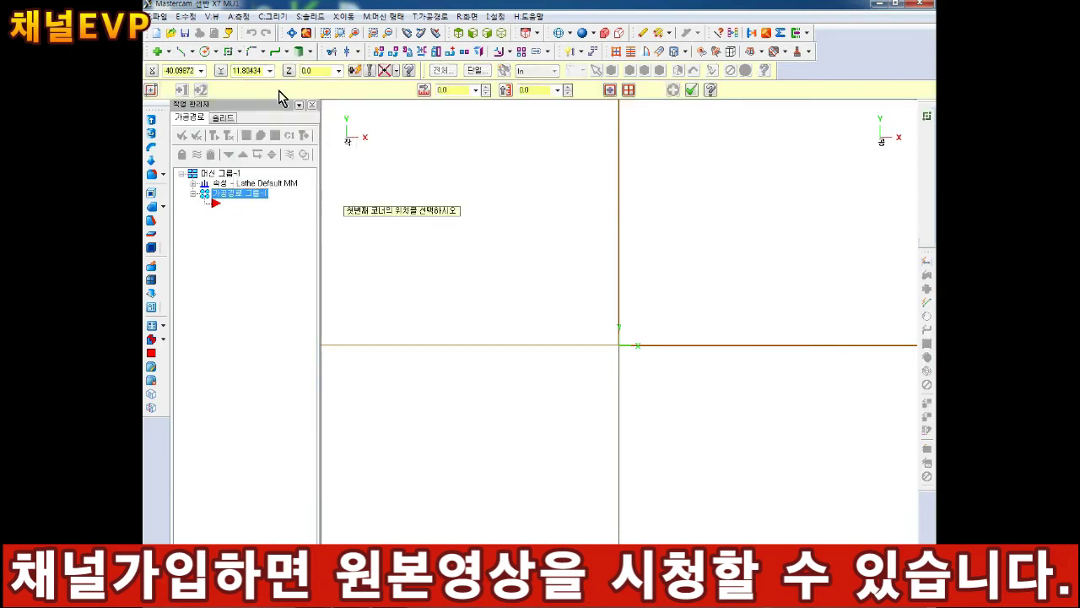
pyautogui.click(619, 344)
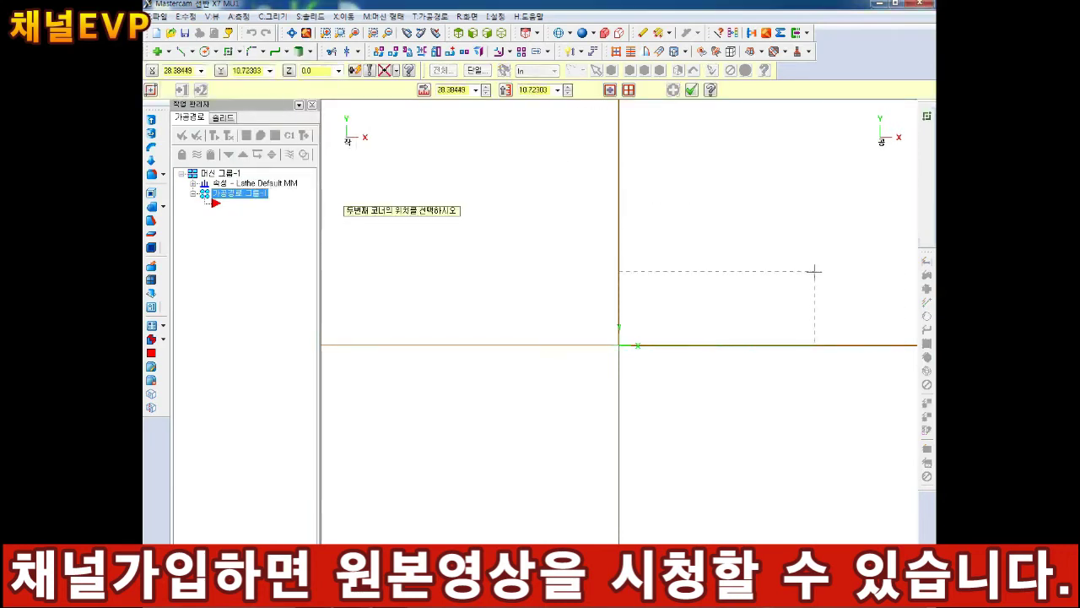
pyautogui.write('170')
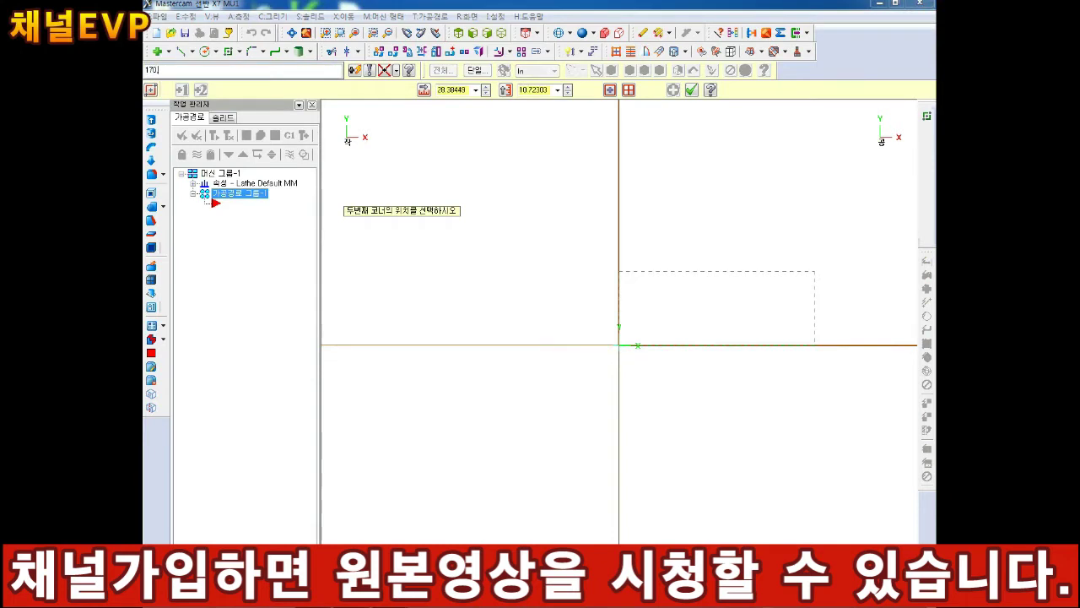
pyautogui.write(',60')
pyautogui.press('Return')
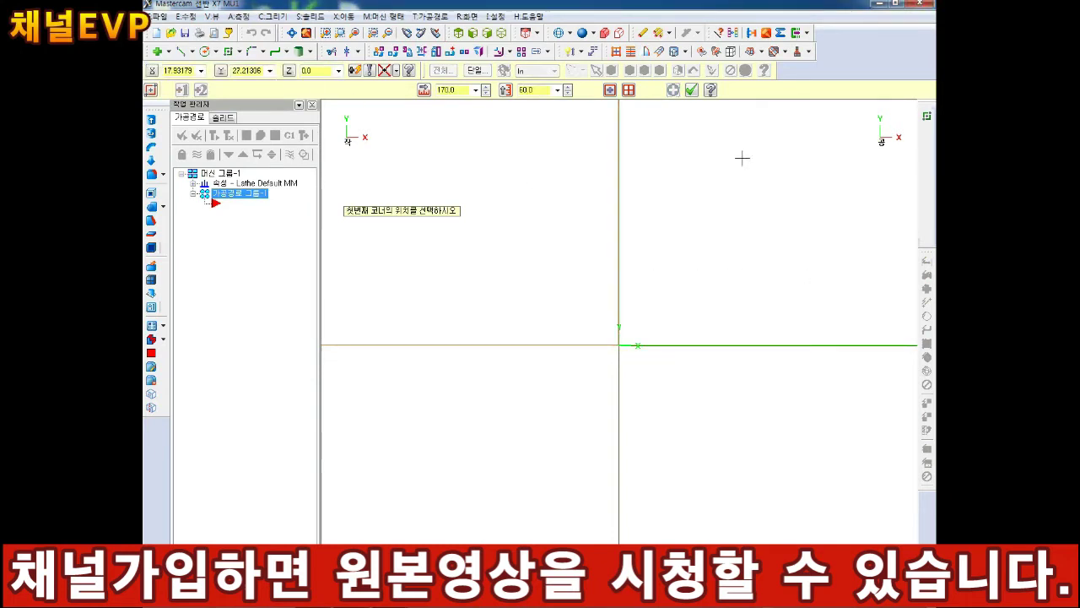
pyautogui.press('Escape')
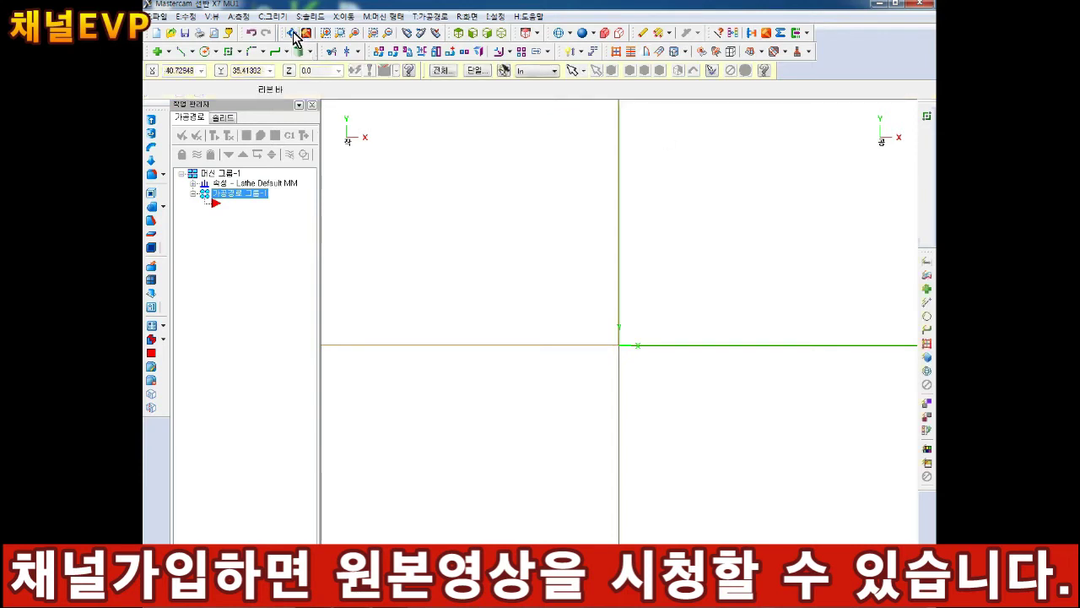
pyautogui.click(291, 35)
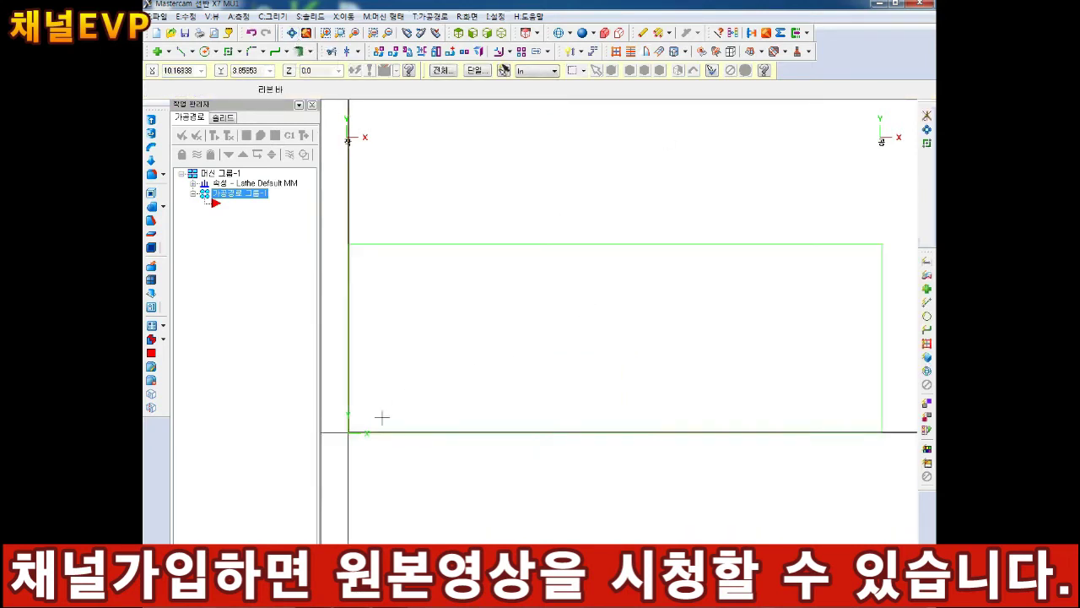
pyautogui.scroll(5, 381, 417)
pyautogui.scroll(-3, 413, 422)
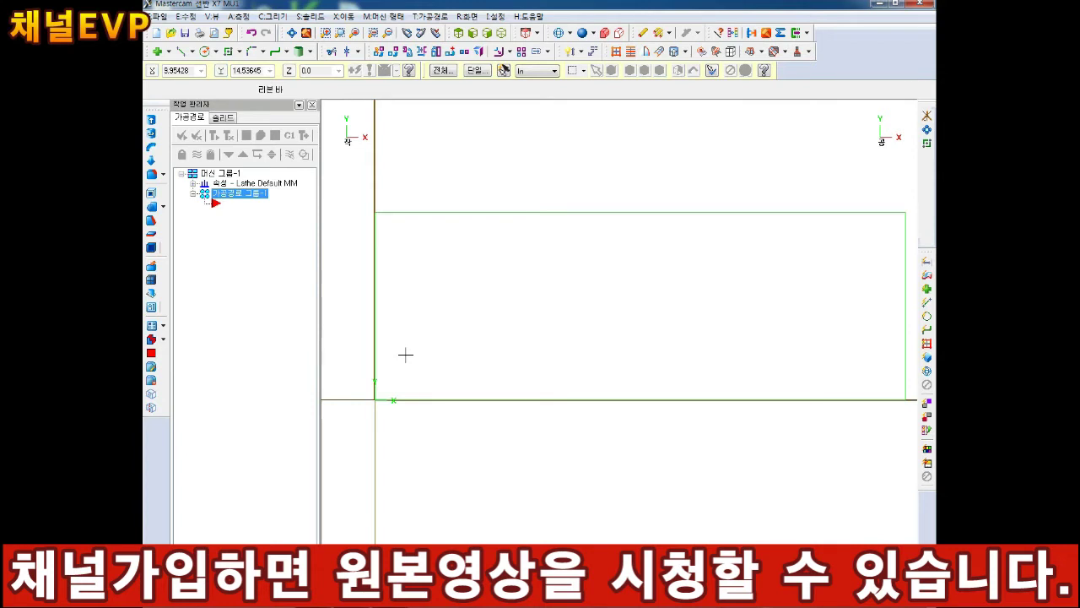
# Step: Draw the upper part of an angular letter C as connected lines from 50,40 through 40,50 and 30,50 to 20,40
pyautogui.click(181, 54)
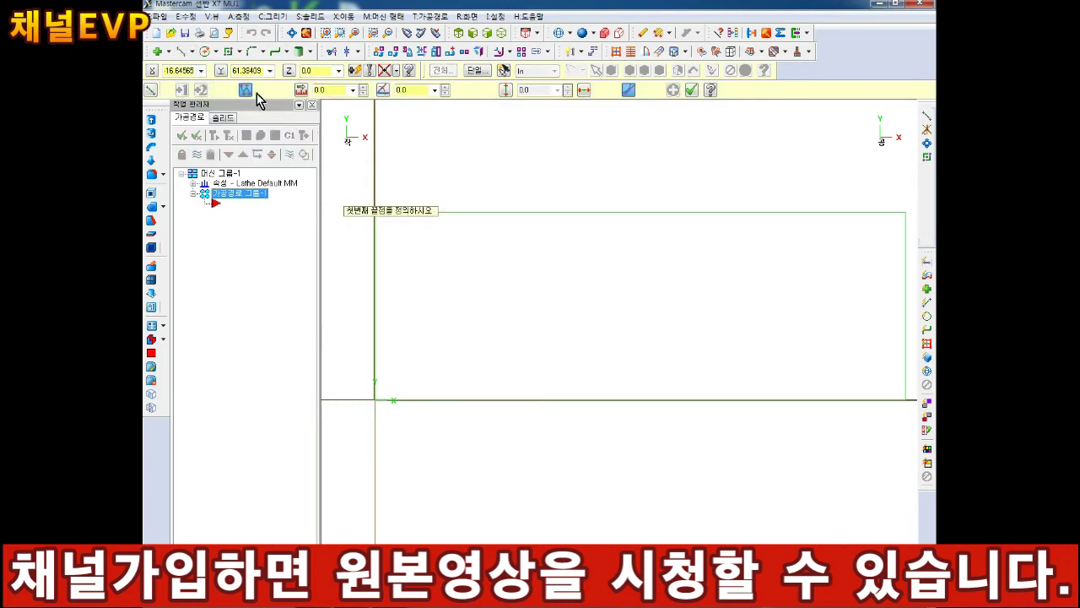
pyautogui.write('50')
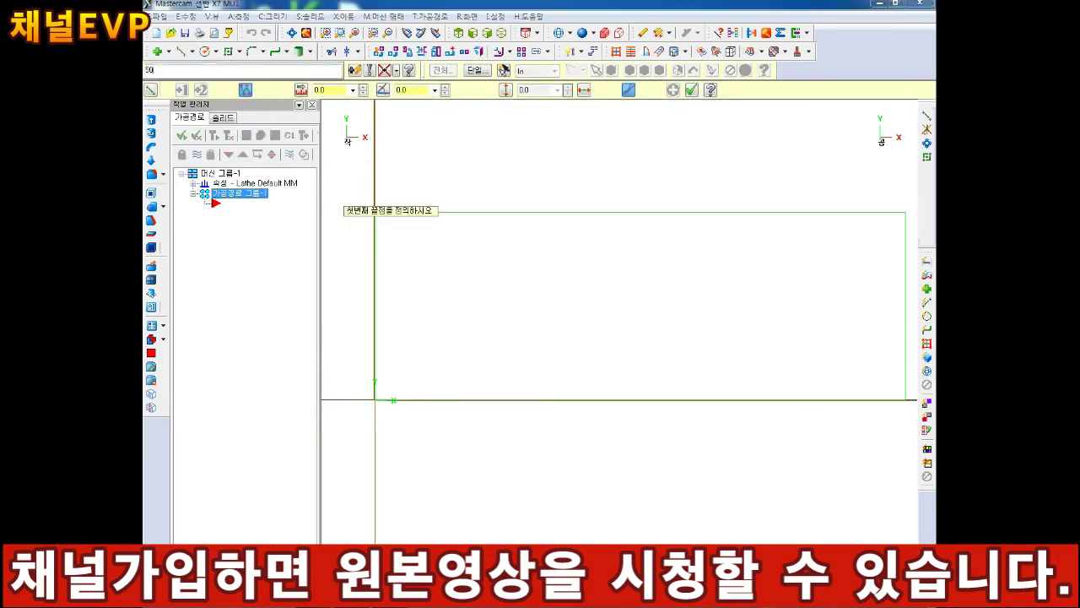
pyautogui.write('.0')
pyautogui.press('Return')
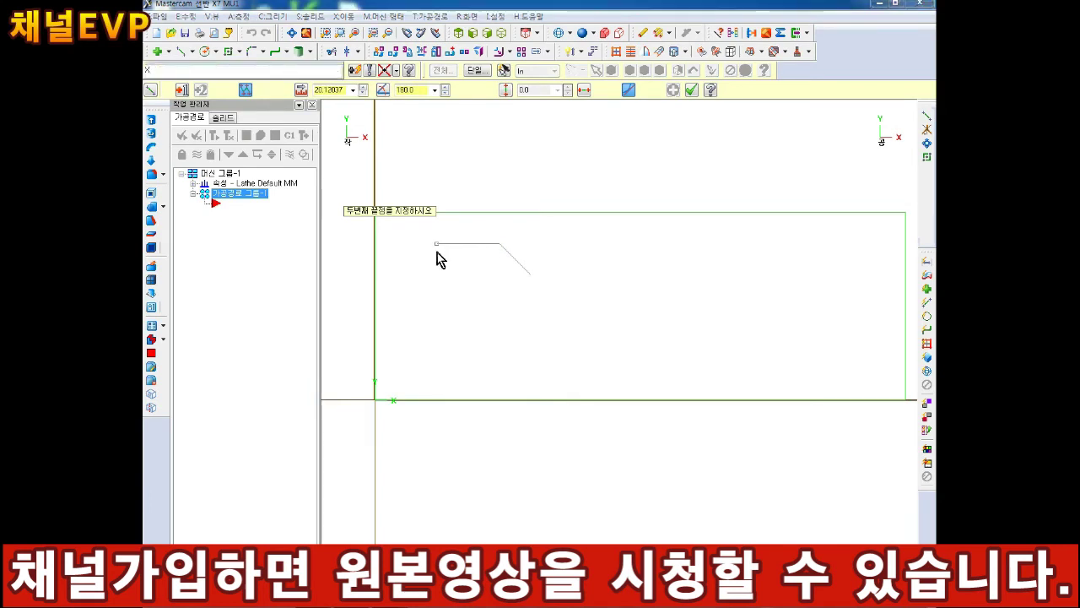
pyautogui.click(468, 243)
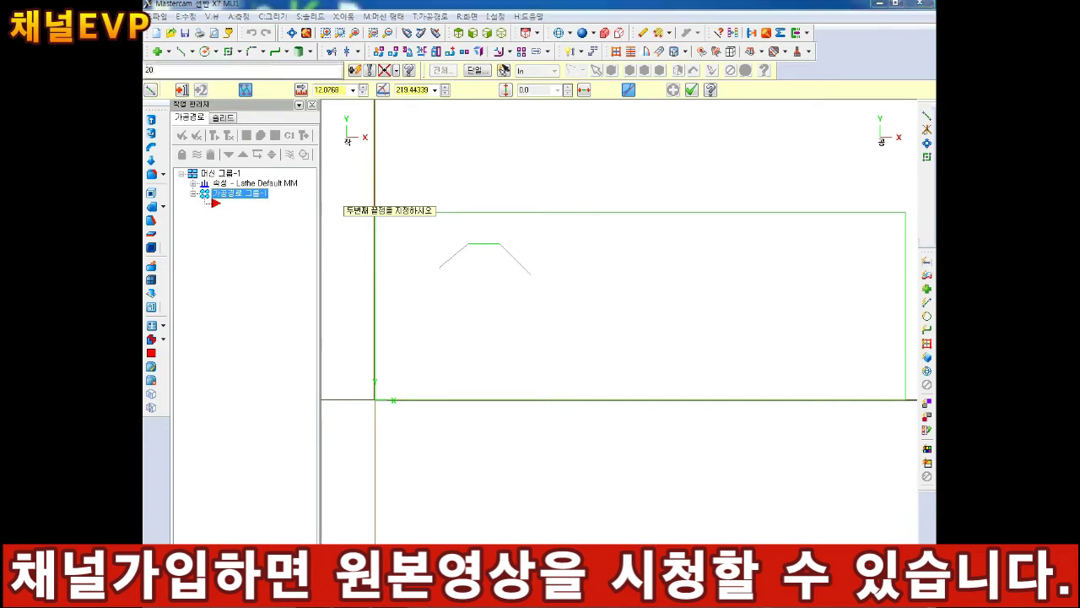
pyautogui.click(437, 274)
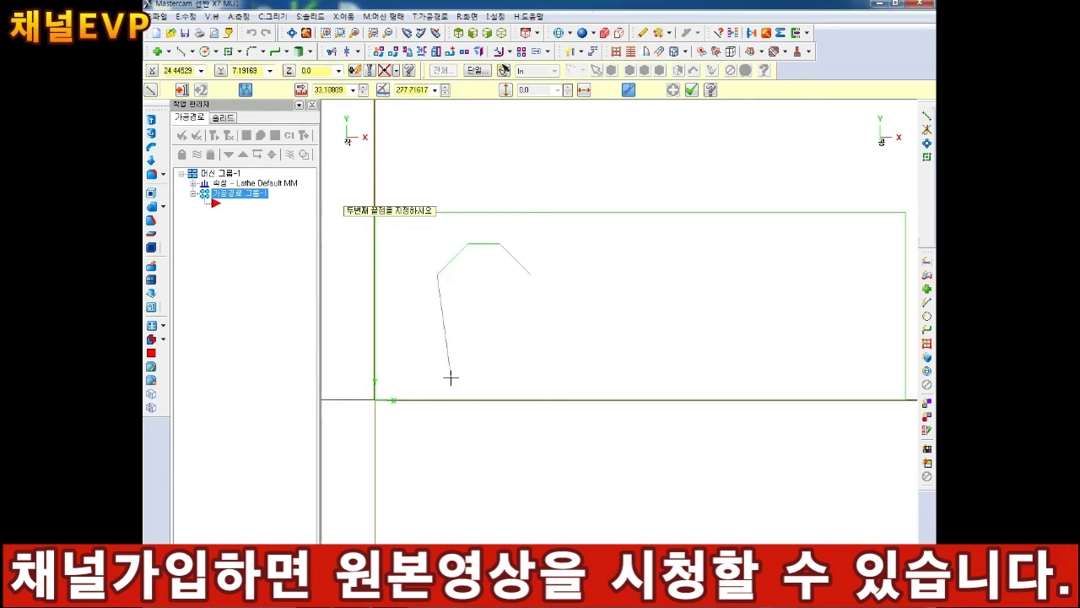
# Step: Continue the letter C with connected lines from 20,40 through 20,20, 30,10 and 40,10, ending at 50,20
pyautogui.click(437, 338)
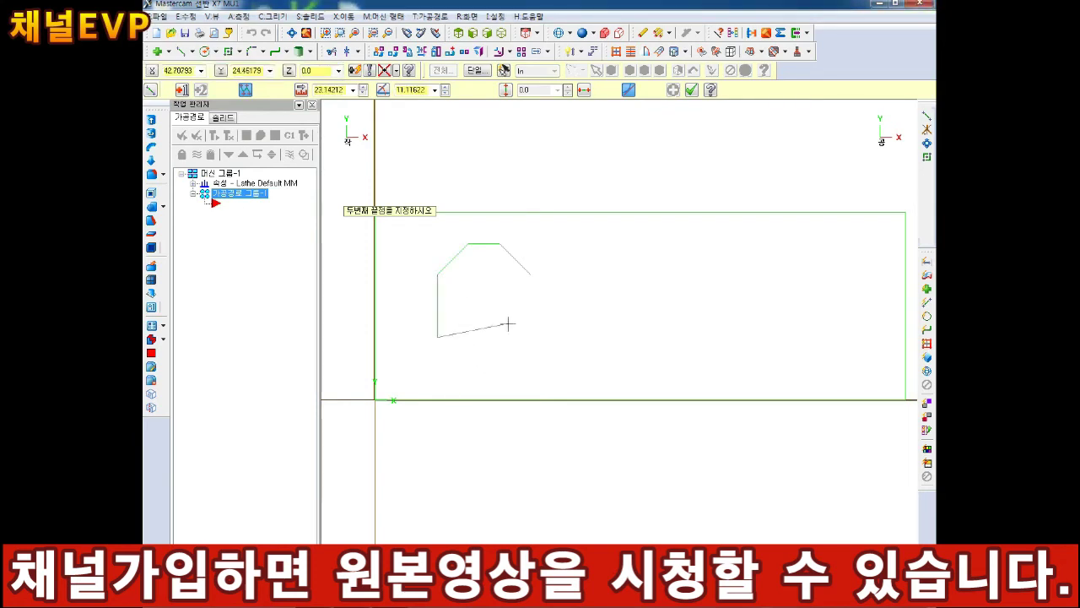
pyautogui.click(475, 383)
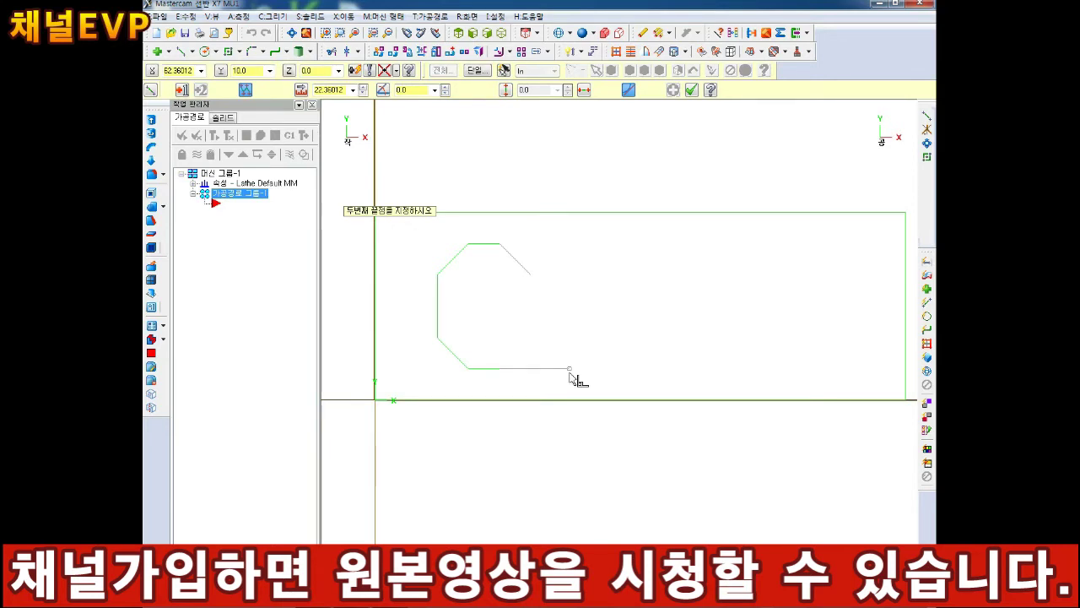
pyautogui.write('50.')
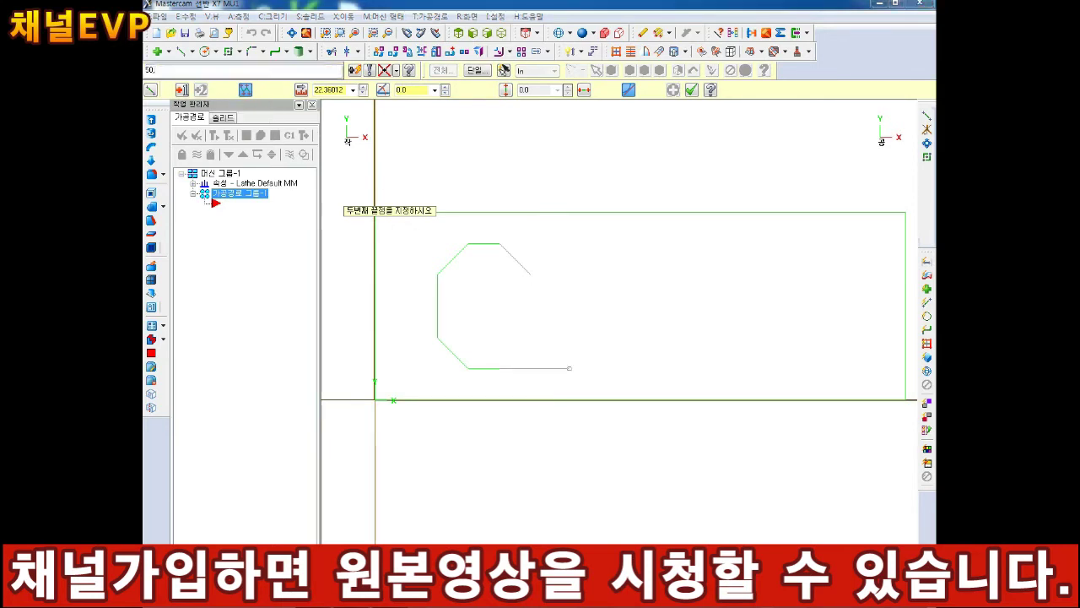
pyautogui.press('Return')
pyautogui.click(531, 338)
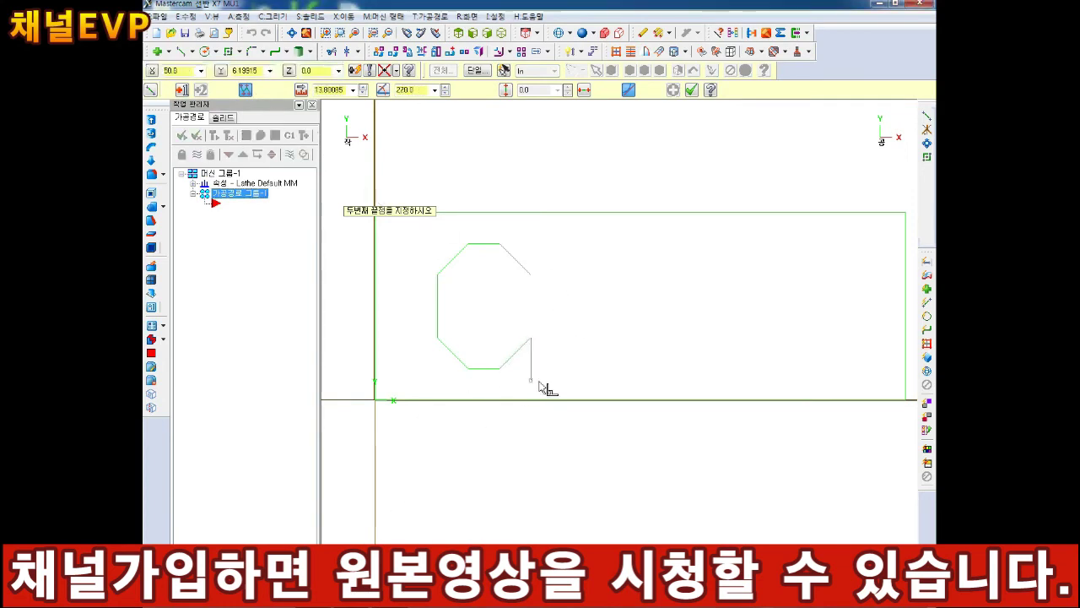
pyautogui.press('Escape')
pyautogui.scroll(-2, 605, 288)
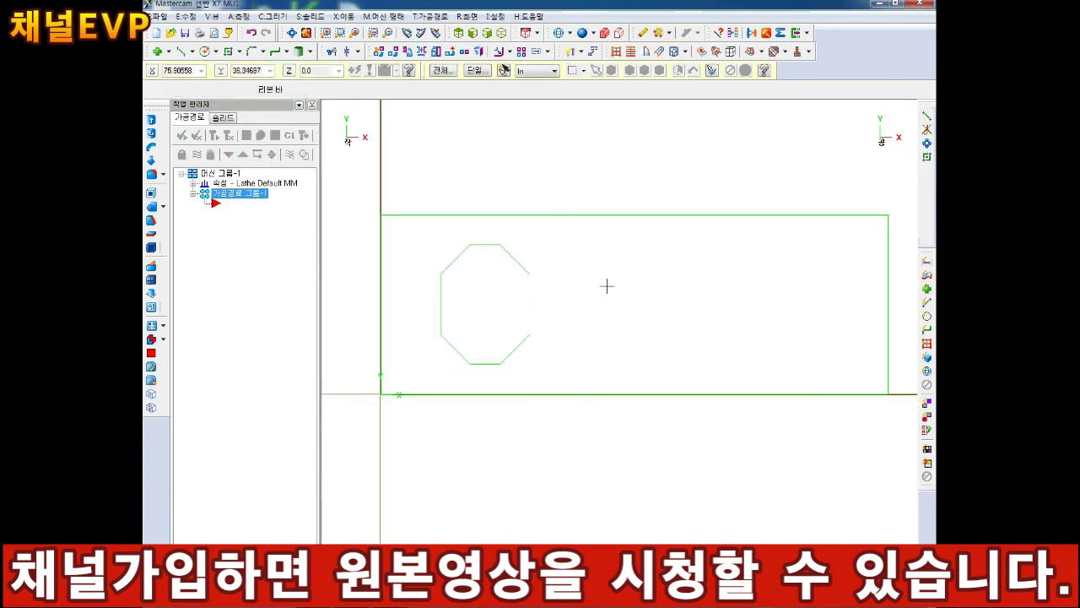
pyautogui.scroll(1, 606, 286)
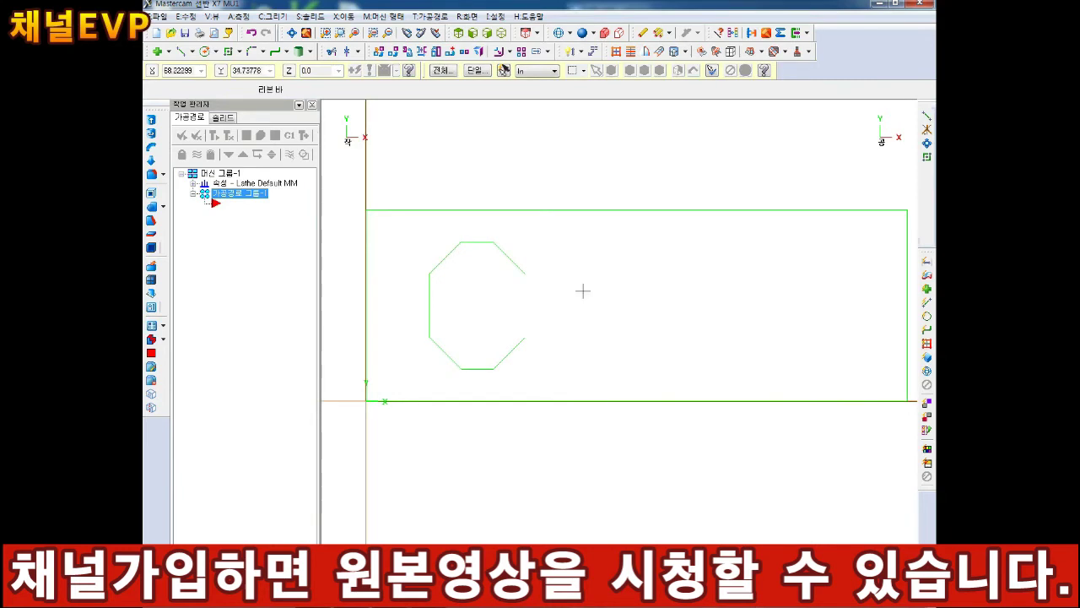
# Step: Draw the letter N with connected lines from 70,10 through 70,50 and 100,10, ending at 100,50
pyautogui.click(179, 52)
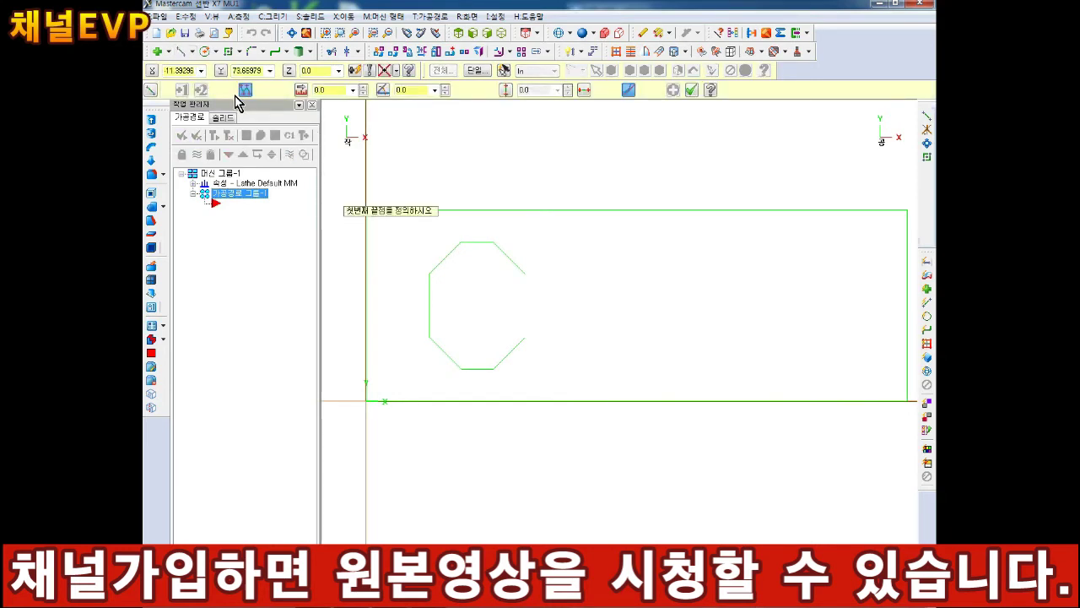
pyautogui.write('70')
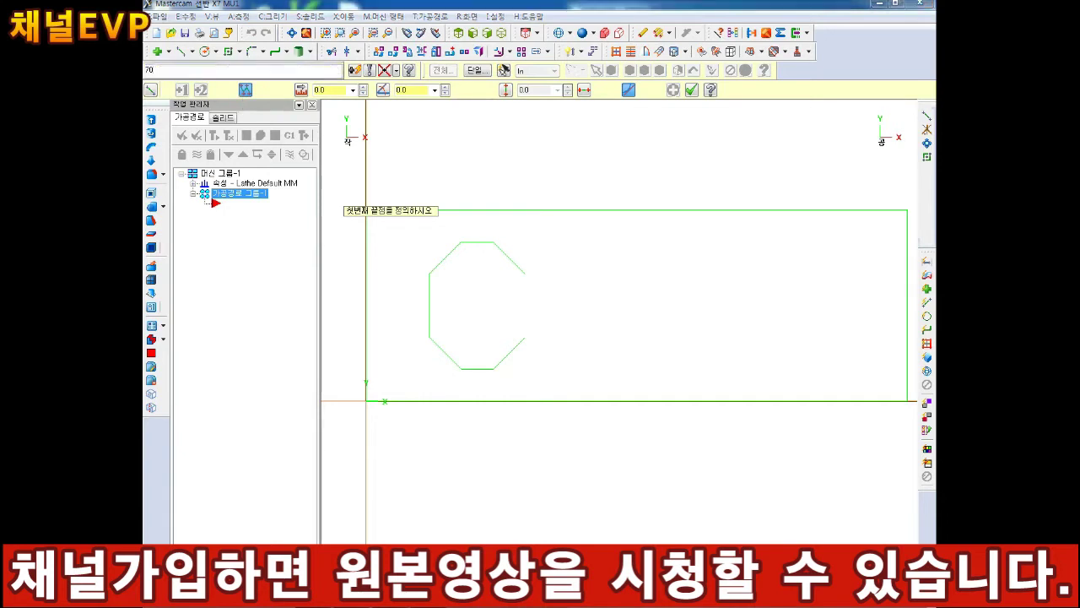
pyautogui.write(',10')
pyautogui.press('Return')
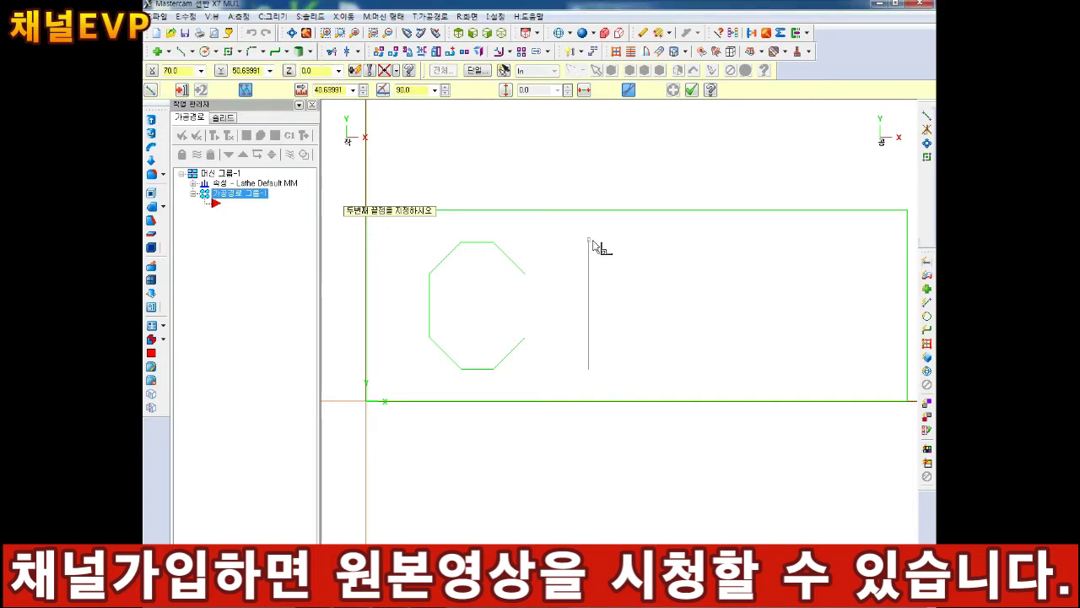
pyautogui.write('Y3')
pyautogui.write('0')
pyautogui.press('Return')
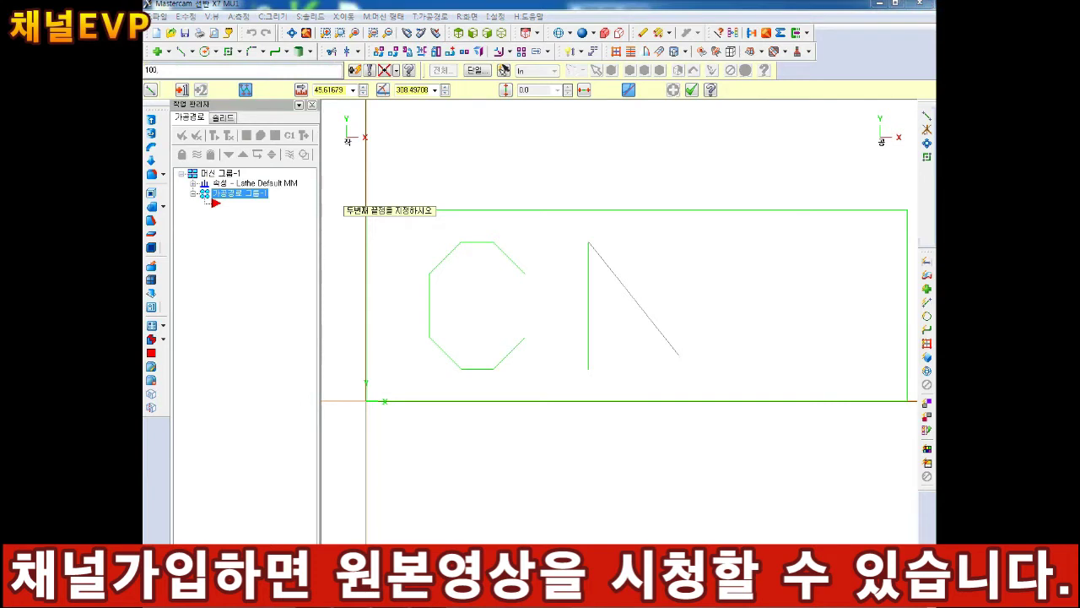
pyautogui.click(684, 363)
pyautogui.write('Y50')
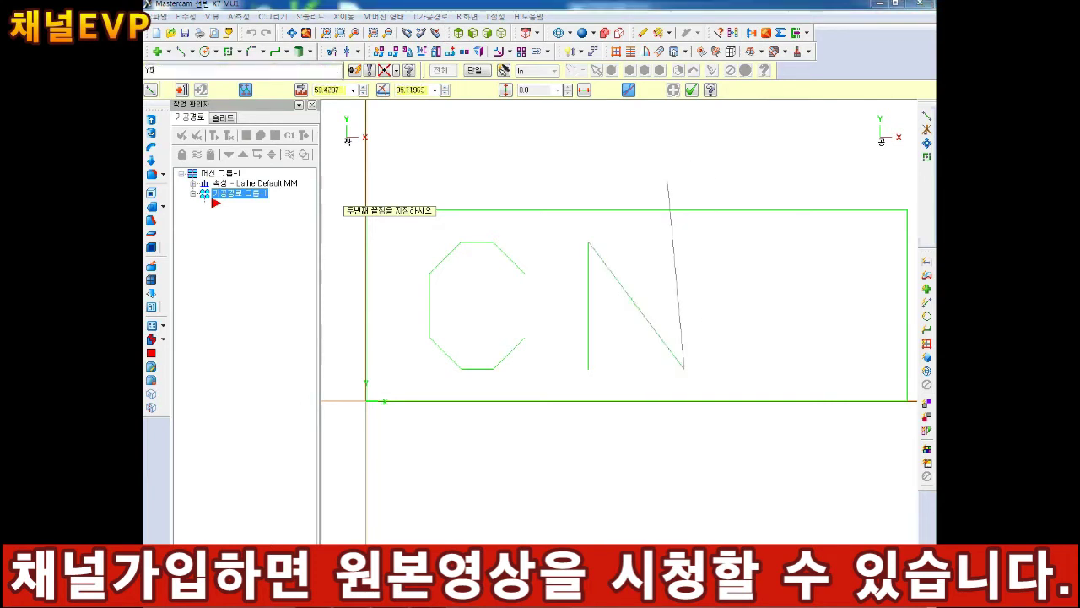
pyautogui.press('Return')
pyautogui.press('Escape')
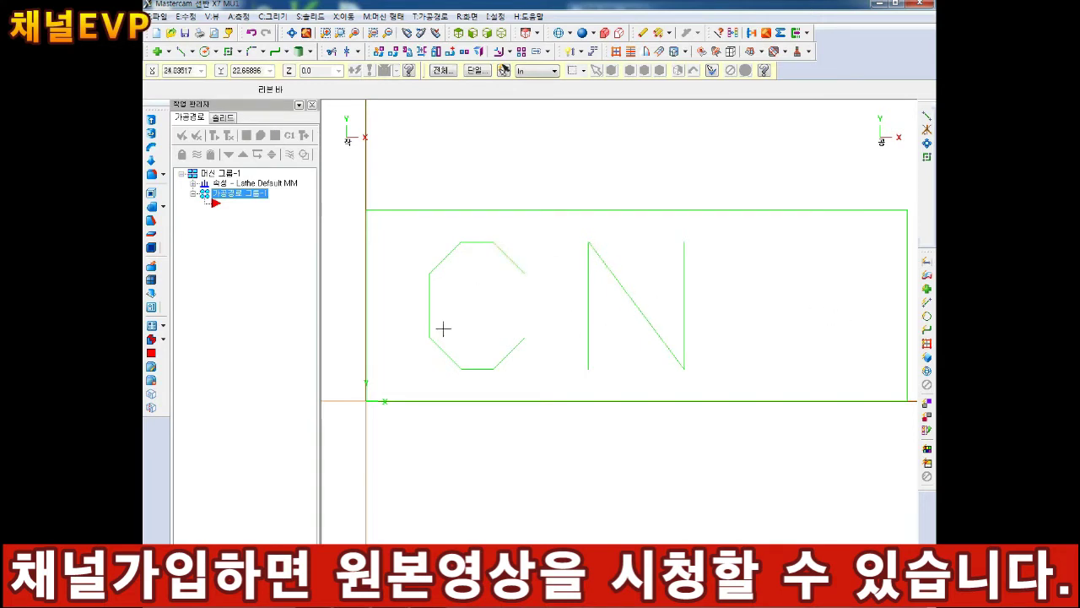
# Step: Draw the upper and vertical parts of the second C as connected lines from 150,40 through 140,50, 130,50 and 120,40 to 120,20
pyautogui.scroll(2, 849, 242)
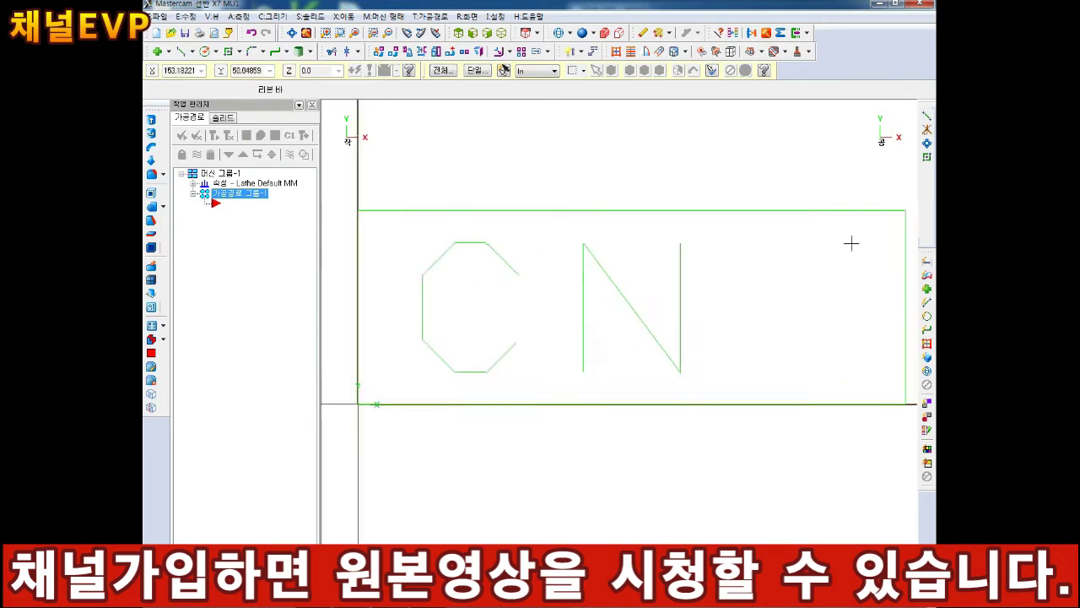
pyautogui.press('Right')
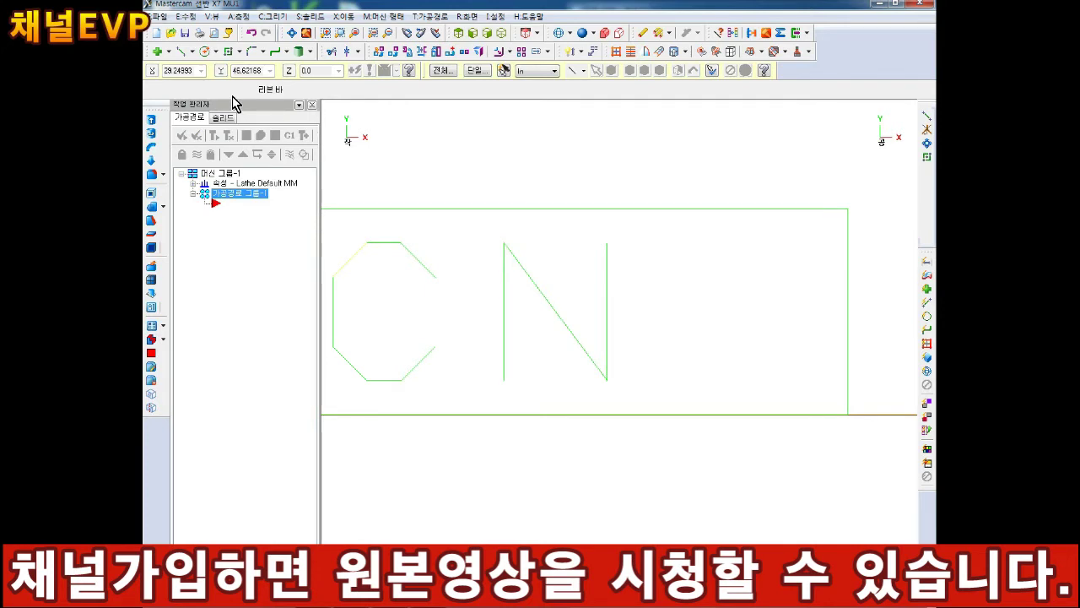
pyautogui.click(178, 51)
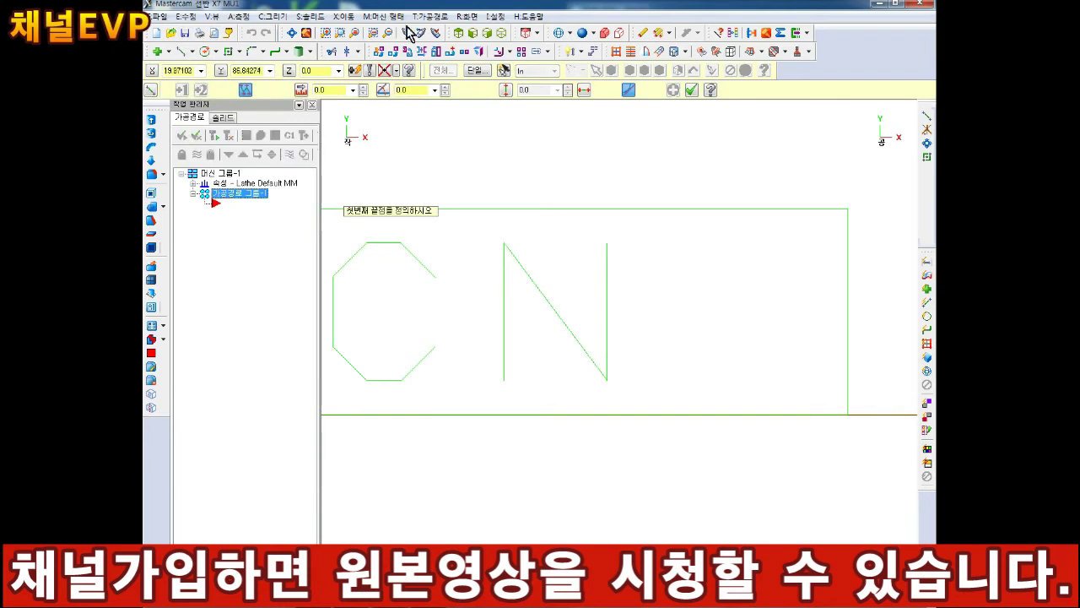
pyautogui.write('150.')
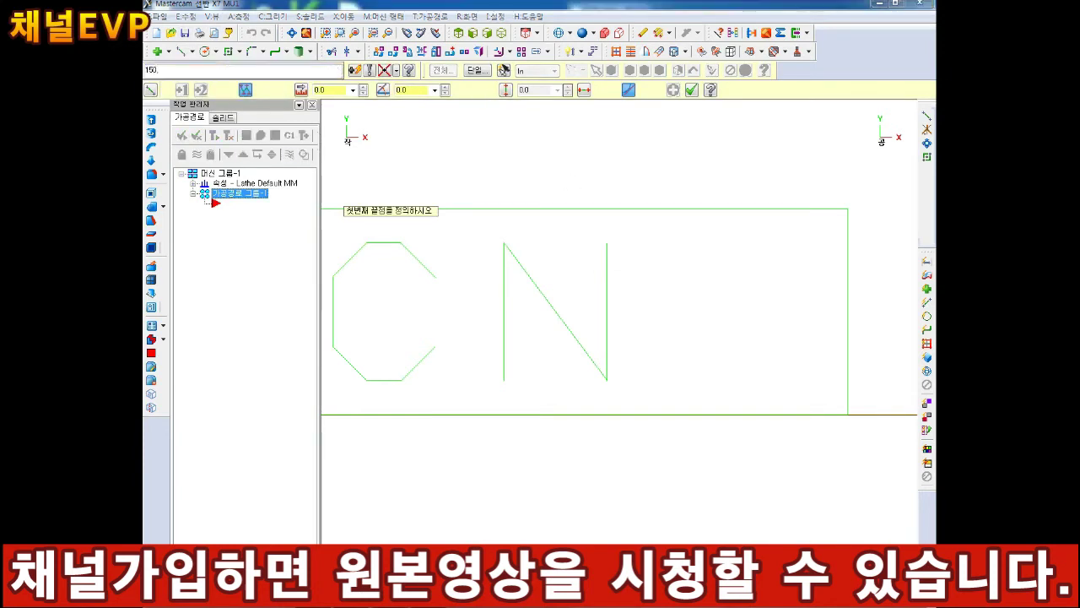
pyautogui.write('40')
pyautogui.press('Return')
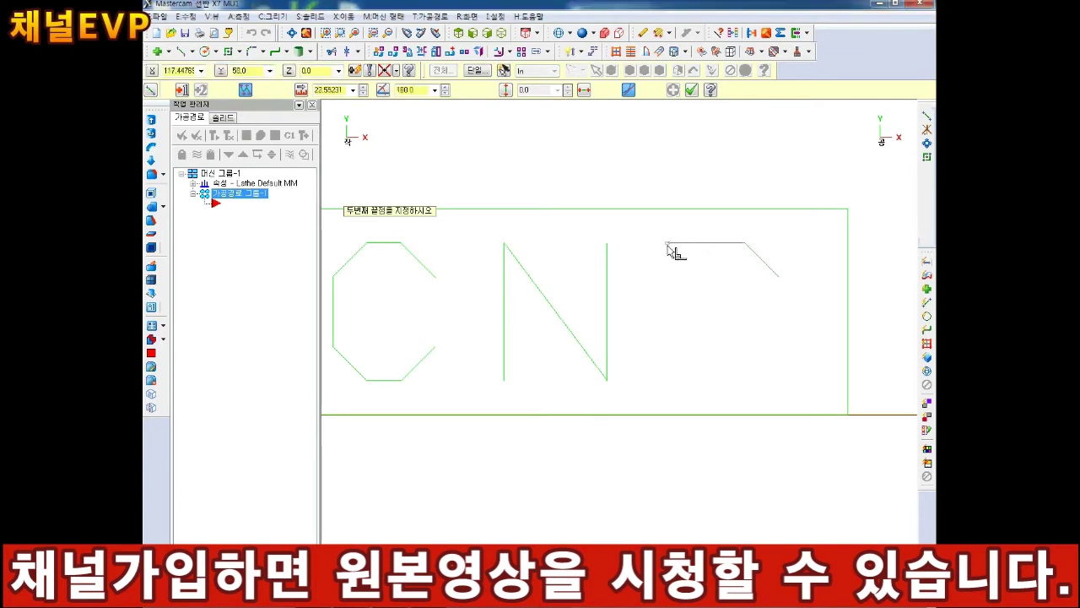
pyautogui.write('130,50')
pyautogui.press('Return')
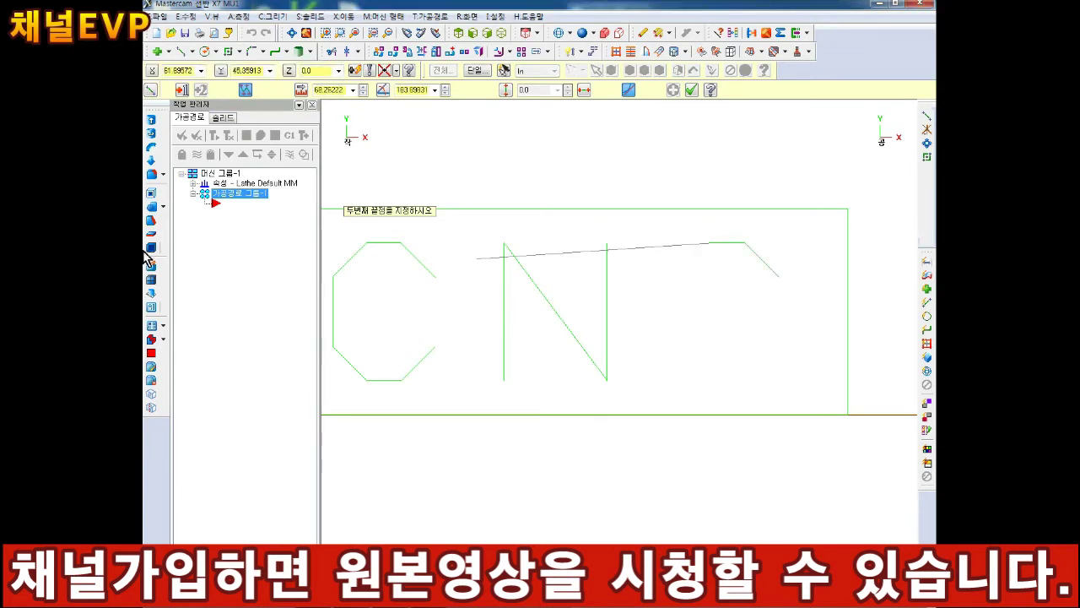
pyautogui.write('120,45')
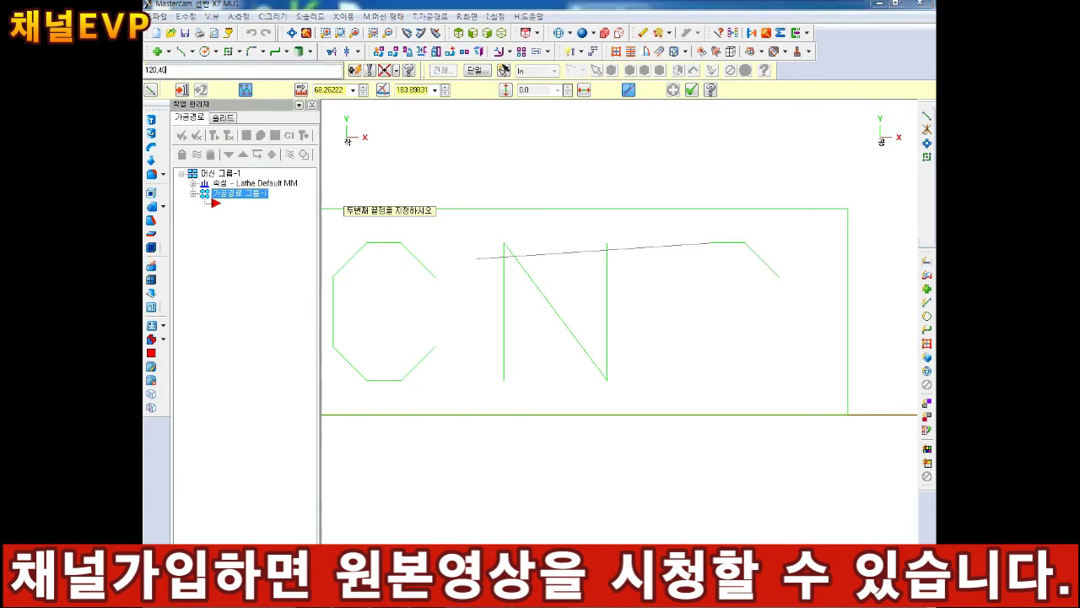
pyautogui.press('Return')
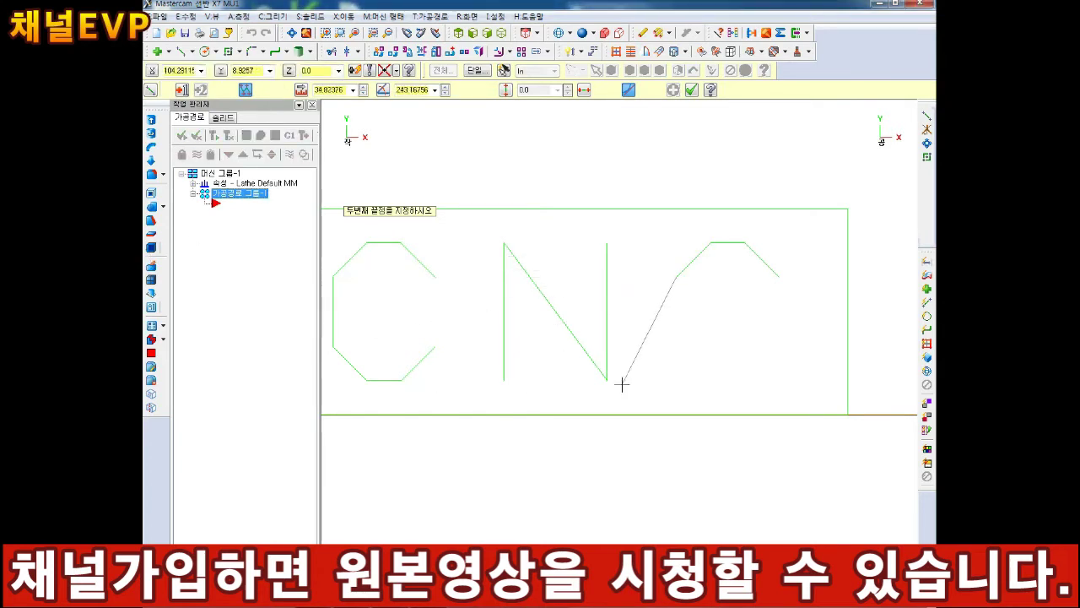
pyautogui.write('Y20')
pyautogui.press('Return')
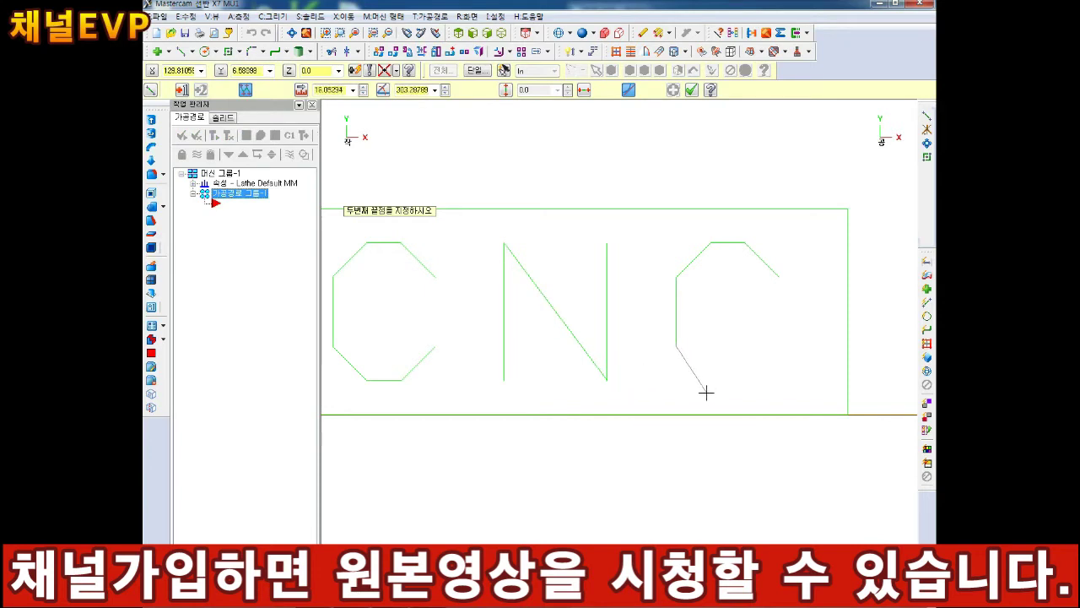
pyautogui.write('140,10')
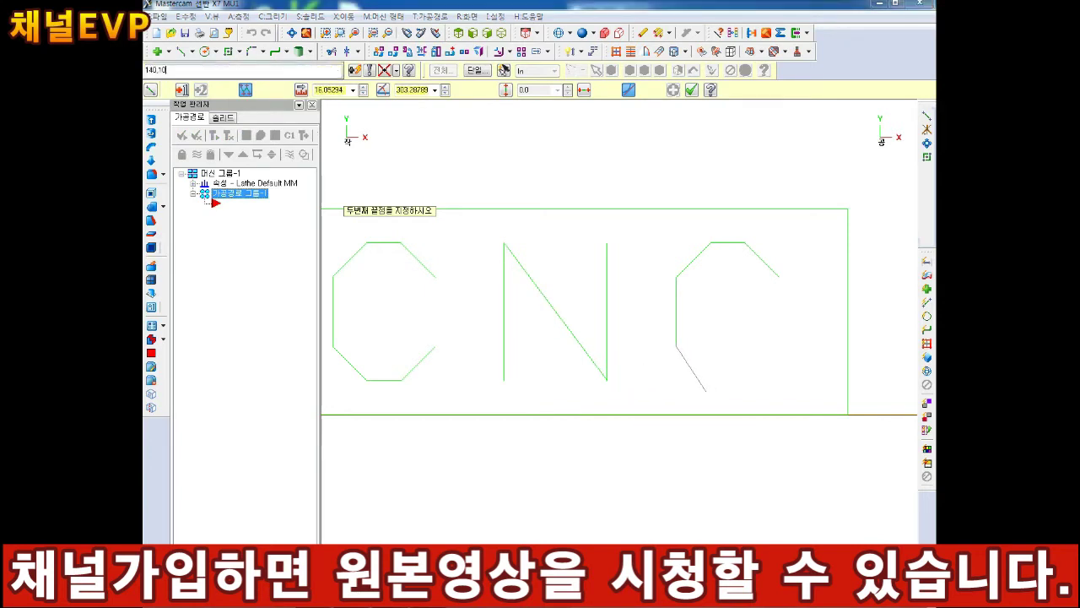
pyautogui.press('Return')
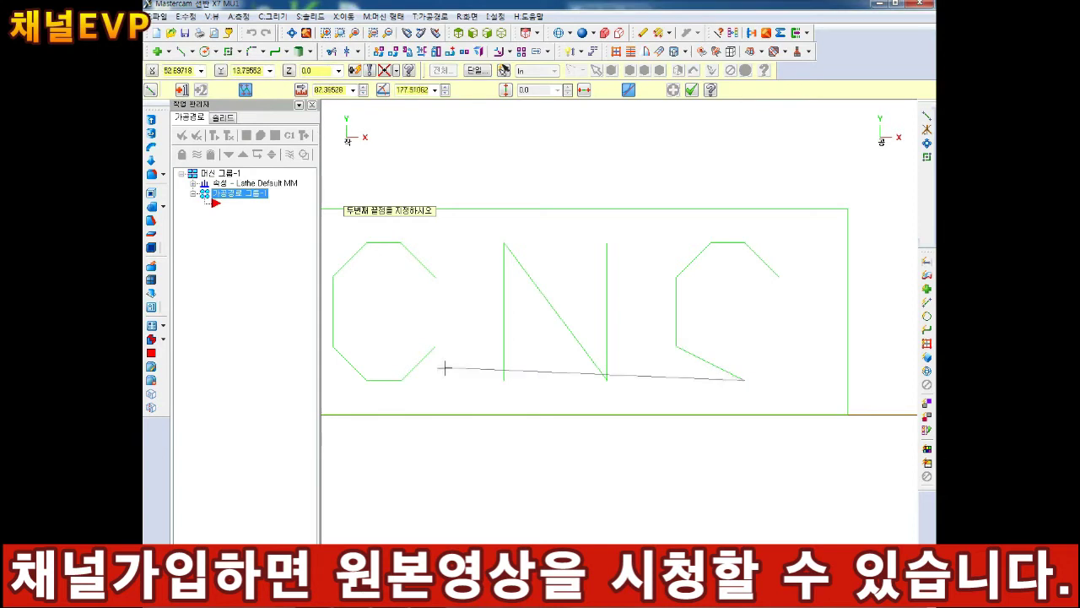
pyautogui.press('Escape')
pyautogui.click(251, 32)
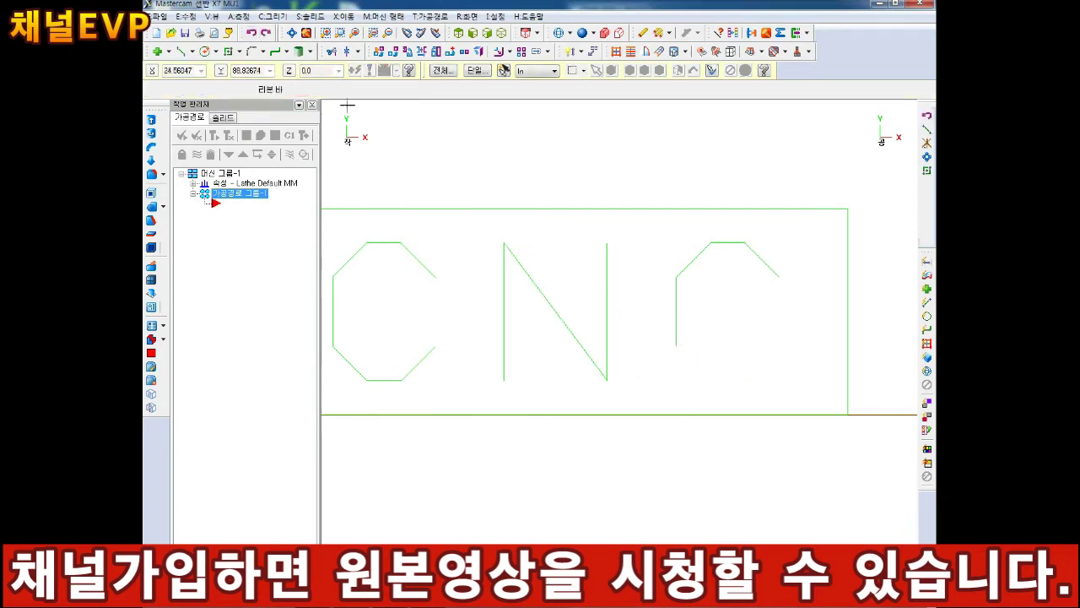
# Step: Complete the second letter C with connected lines from 120,20 through 130,10 and 140,10, ending at 150,20
pyautogui.click(180, 51)
pyautogui.click(675, 346)
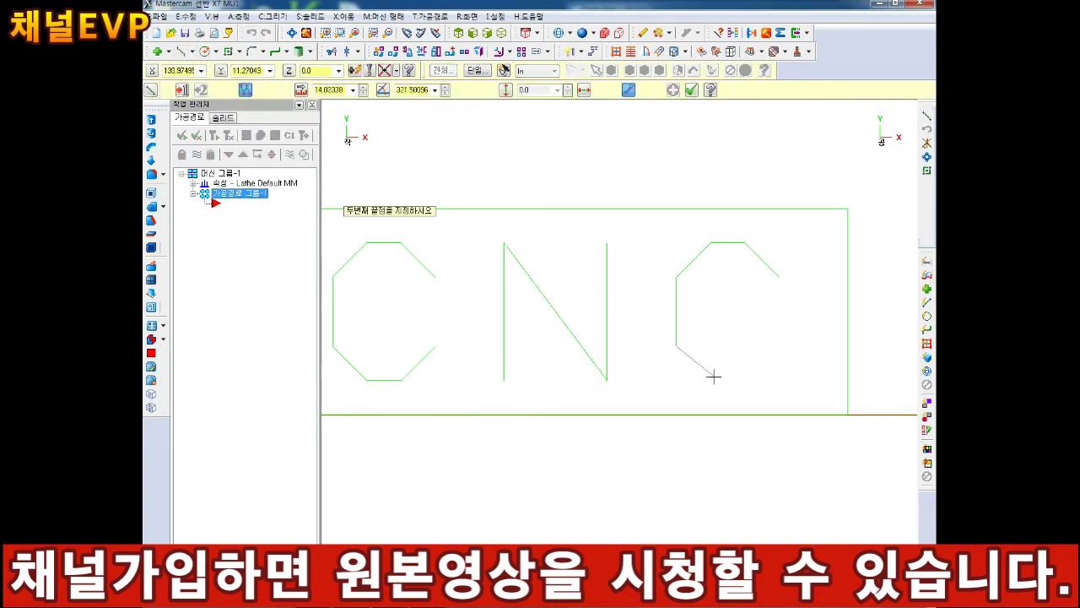
pyautogui.write('130')
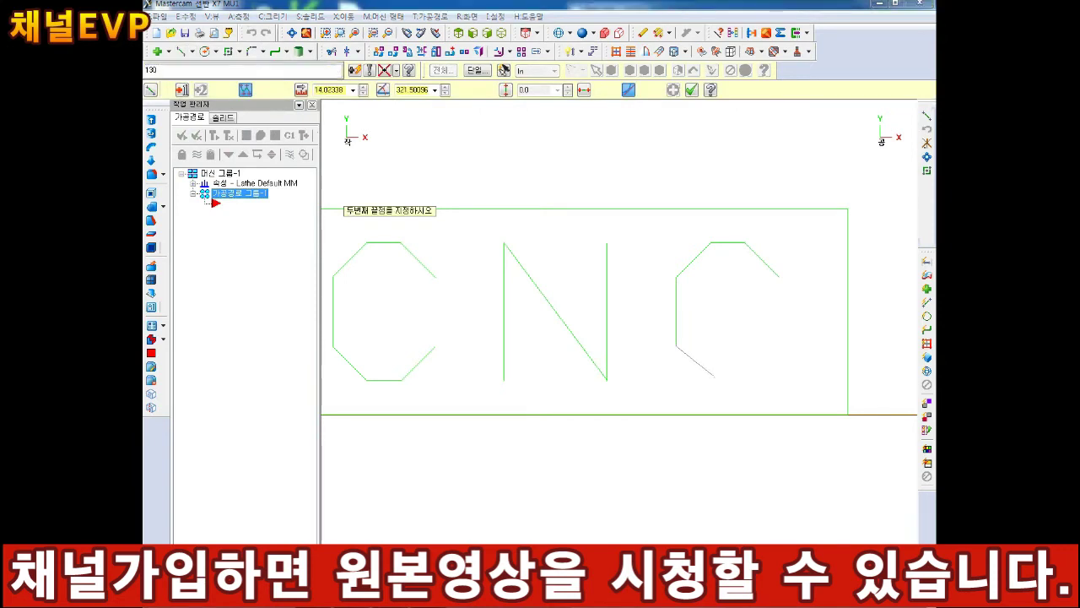
pyautogui.write(',10')
pyautogui.press('Return')
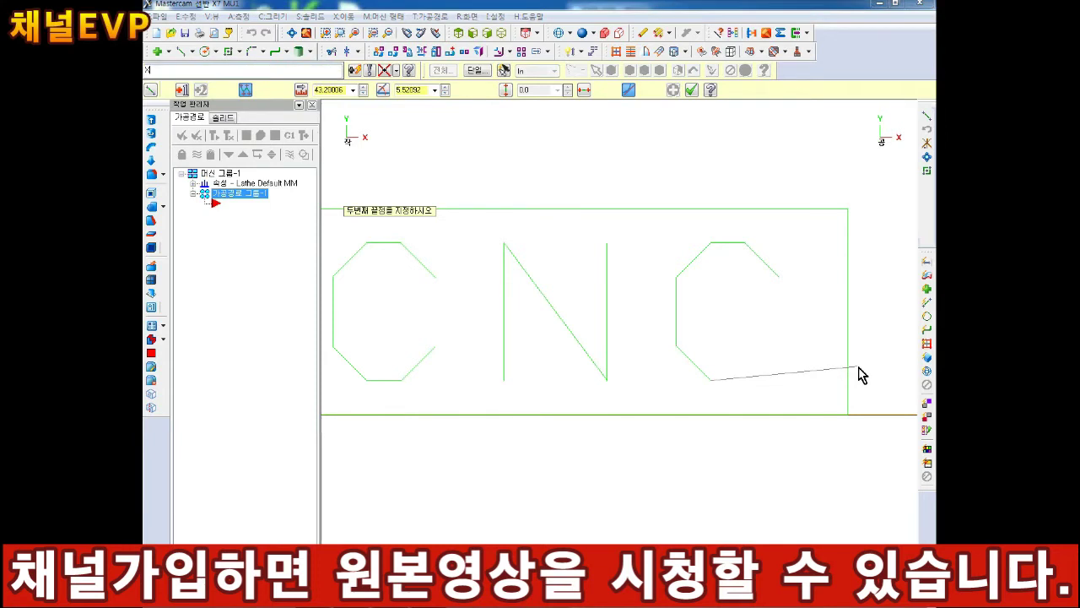
pyautogui.write('x140')
pyautogui.press('Return')
pyautogui.write('150,20')
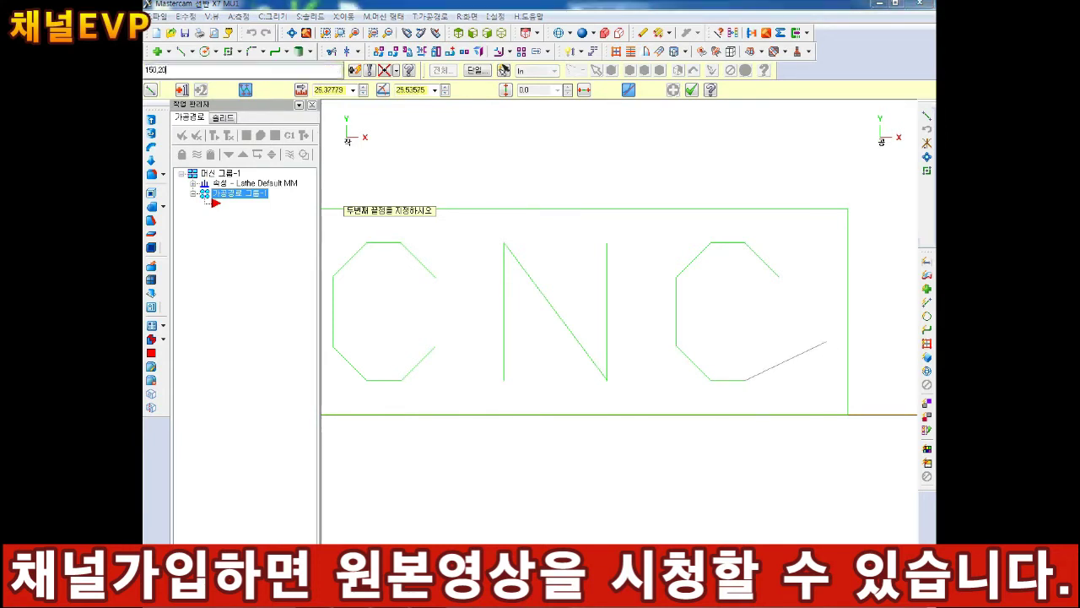
pyautogui.press('Return')
pyautogui.press('Escape')
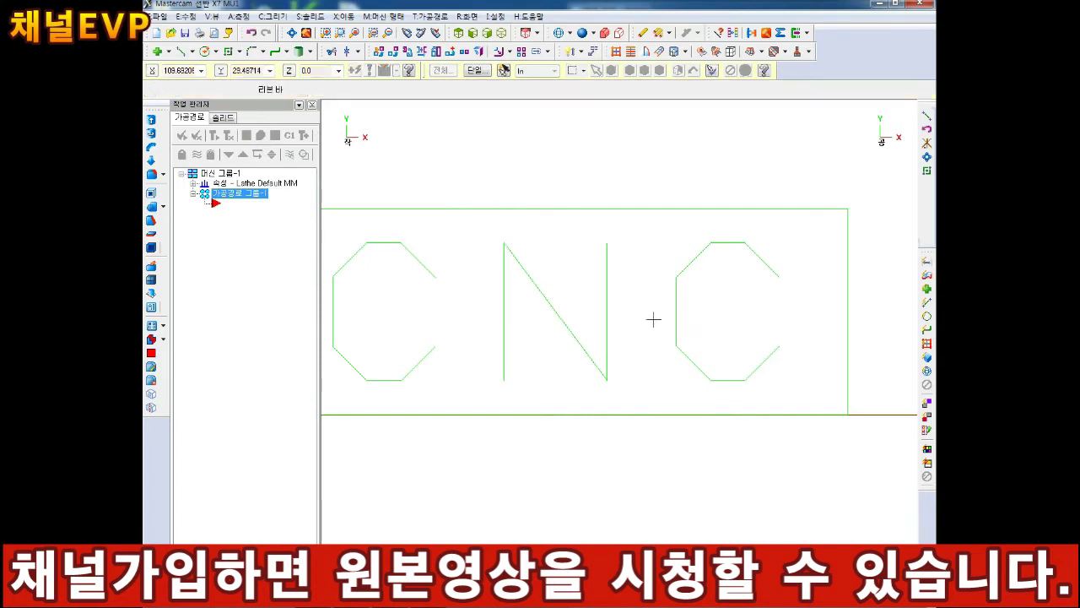
# Step: Start saving the drawing under a new name and create a folder named 2020-03-03 inside 교육자료 on drive D
pyautogui.scroll(-3, 554, 292)
pyautogui.scroll(2, 422, 287)
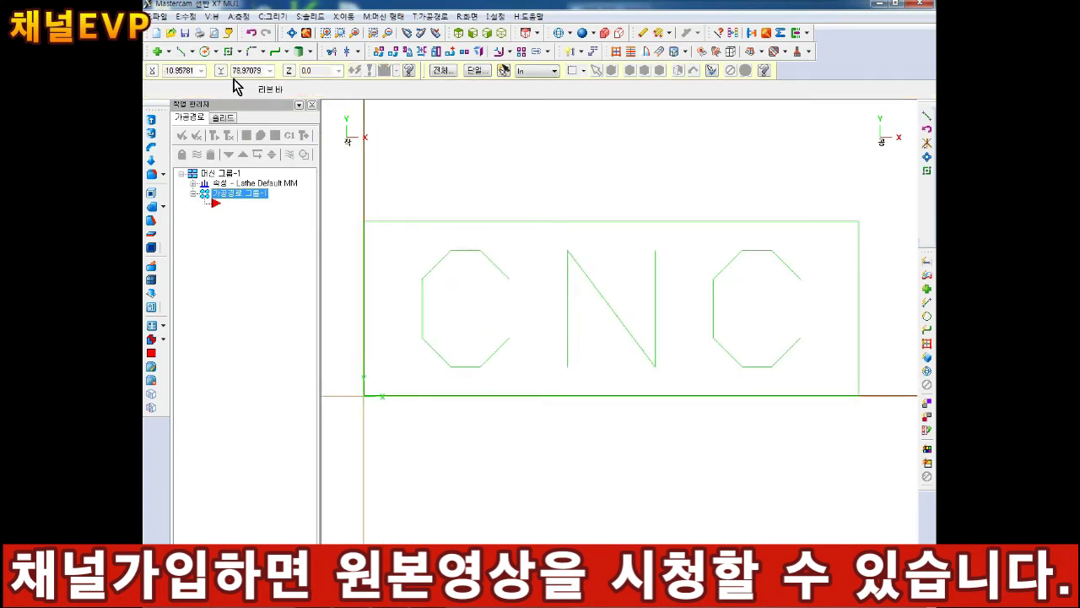
pyautogui.click(157, 16)
pyautogui.click(152, 125)
pyautogui.click(392, 280)
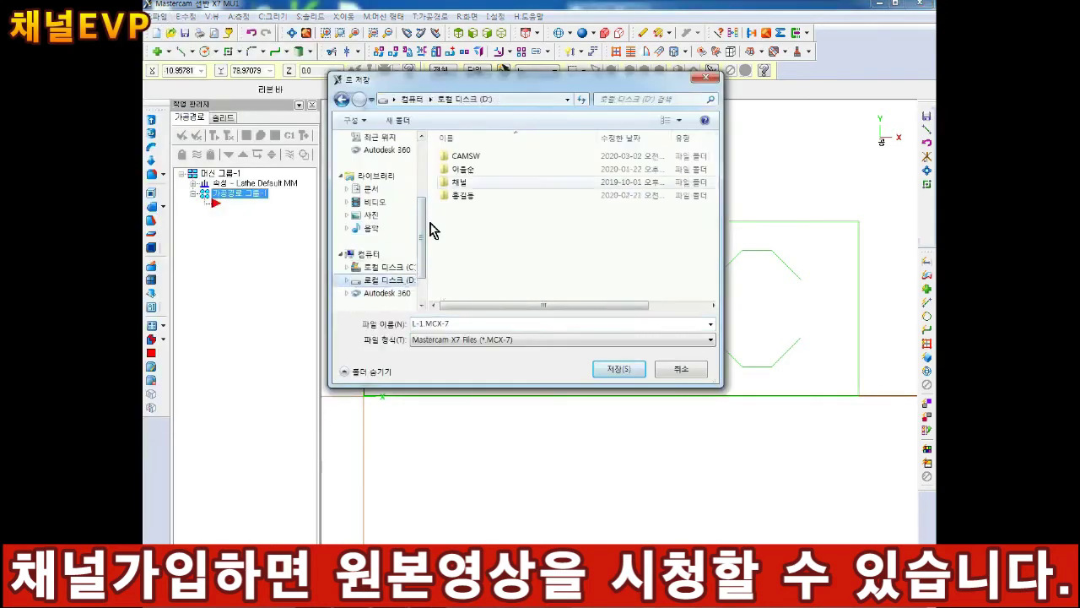
pyautogui.doubleClick(466, 196)
pyautogui.doubleClick(469, 157)
pyautogui.rightClick(528, 211)
pyautogui.click(563, 217)
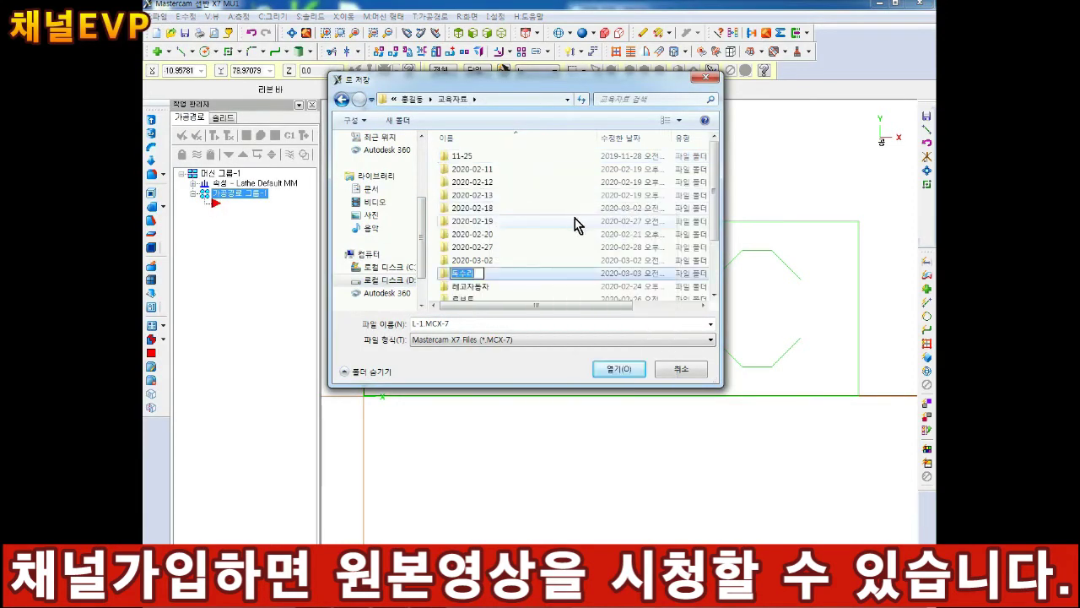
pyautogui.write('2020-03-03')
pyautogui.press('Return')
# Step: Save the drawing as 1 in the new 2020-03-03 folder
pyautogui.doubleClick(491, 274)
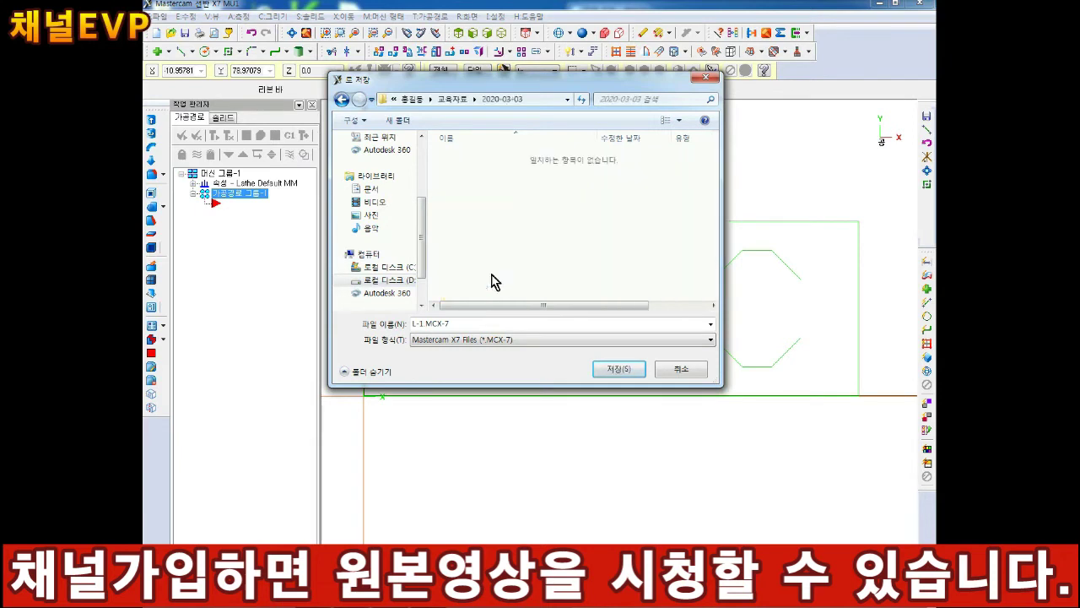
pyautogui.moveTo(475, 325); pyautogui.dragTo(302, 340)
pyautogui.write('1')
pyautogui.click(618, 368)
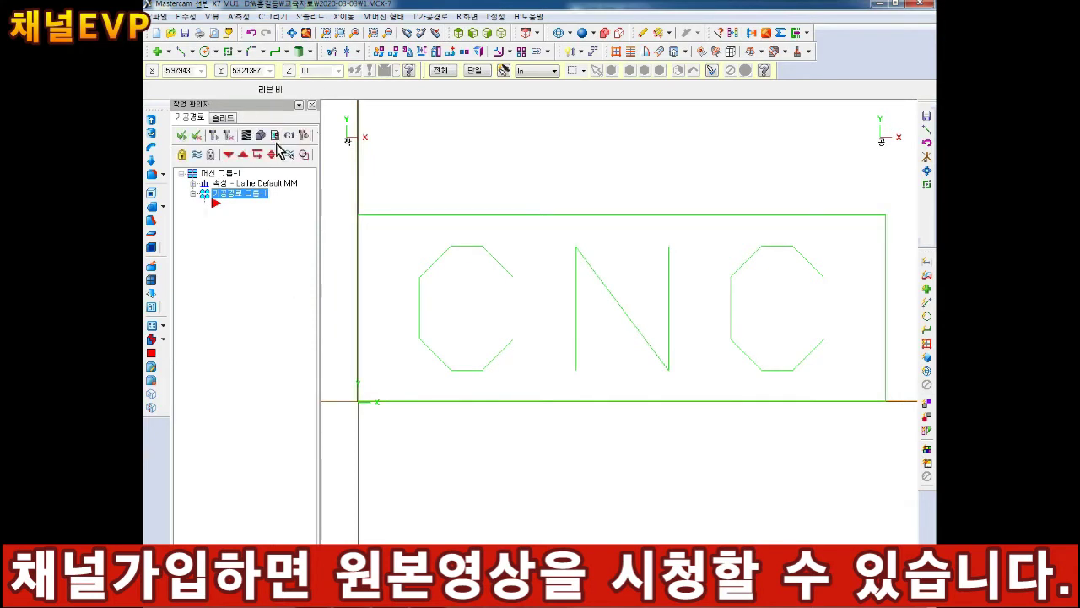
# Step: Toggle the display of the operations manager off and back on
pyautogui.click(186, 16)
pyautogui.moveTo(214, 19)
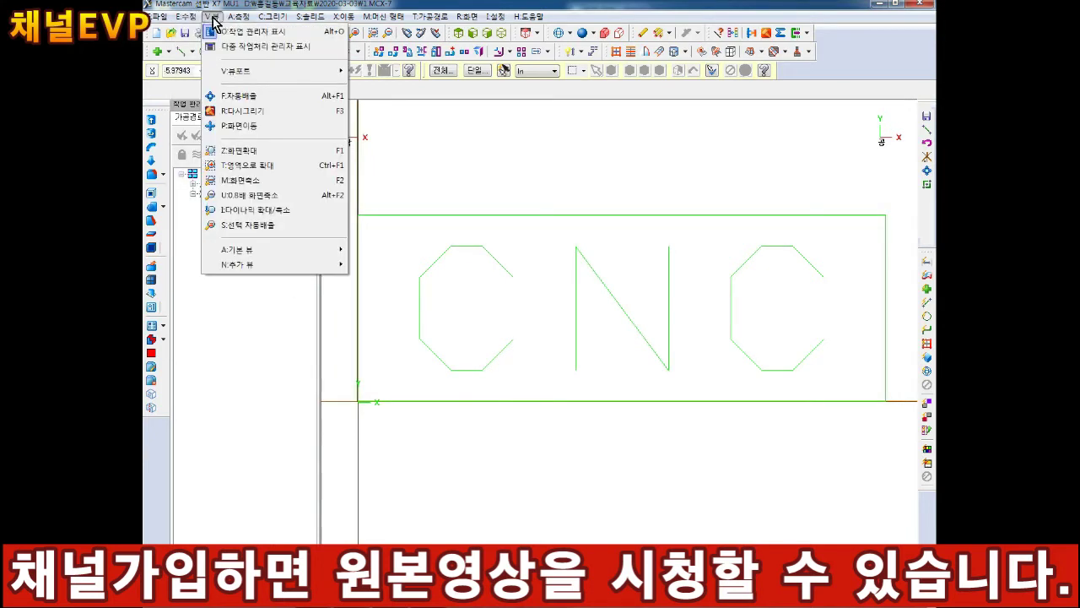
pyautogui.click(278, 33)
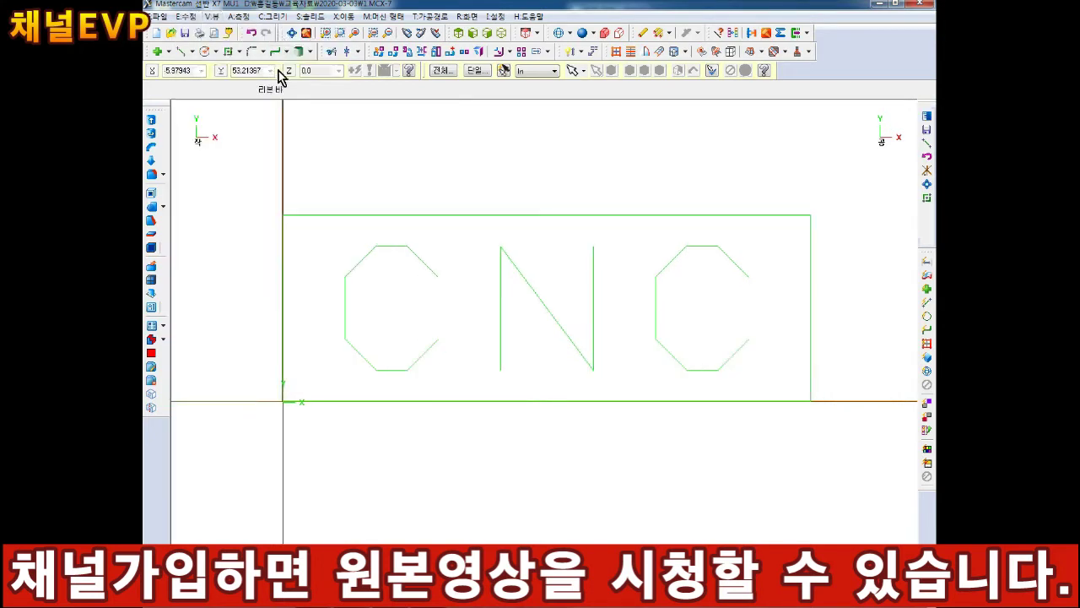
pyautogui.hotkey('alt', 'o')
pyautogui.hotkey('alt', 'o')
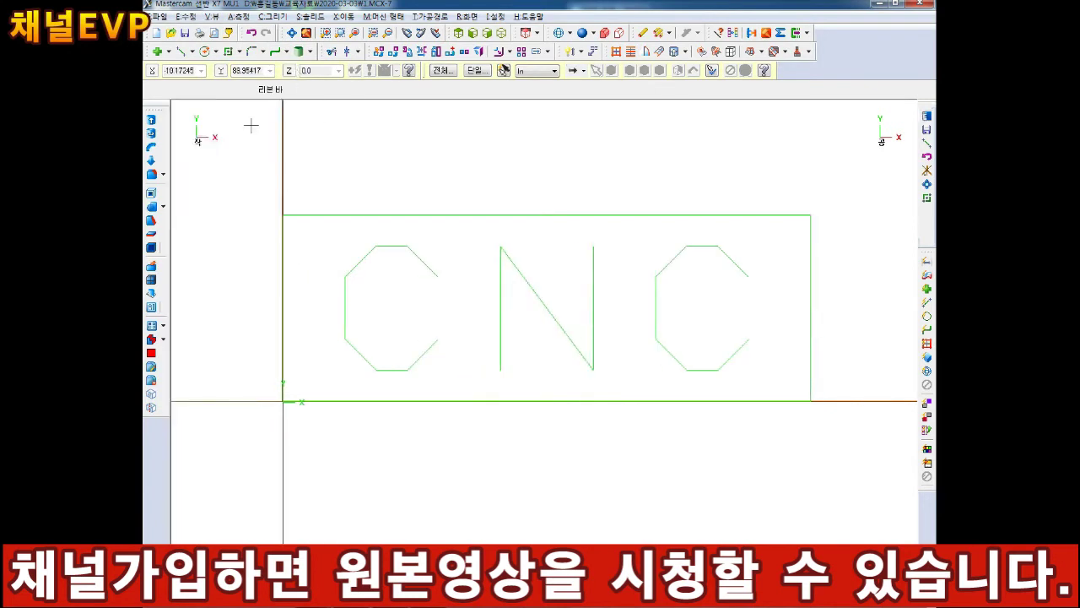
pyautogui.hotkey('alt', 'o')
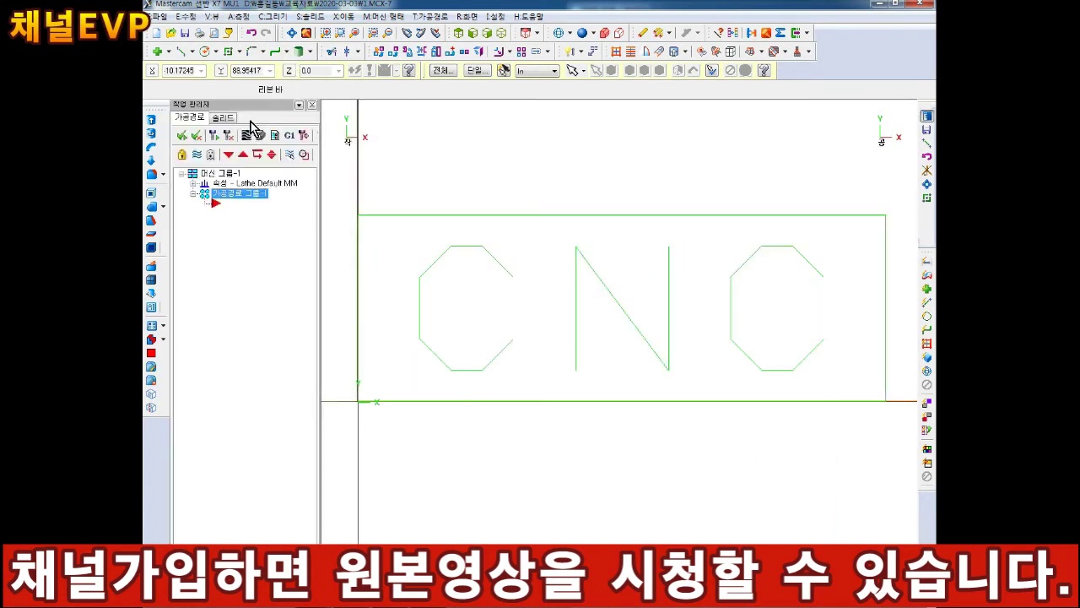
# Step: Look over the milling toolpath types offered for 머신 그룹-1 and expand its Lathe Default MM properties
pyautogui.click(220, 174)
pyautogui.rightClick(219, 176)
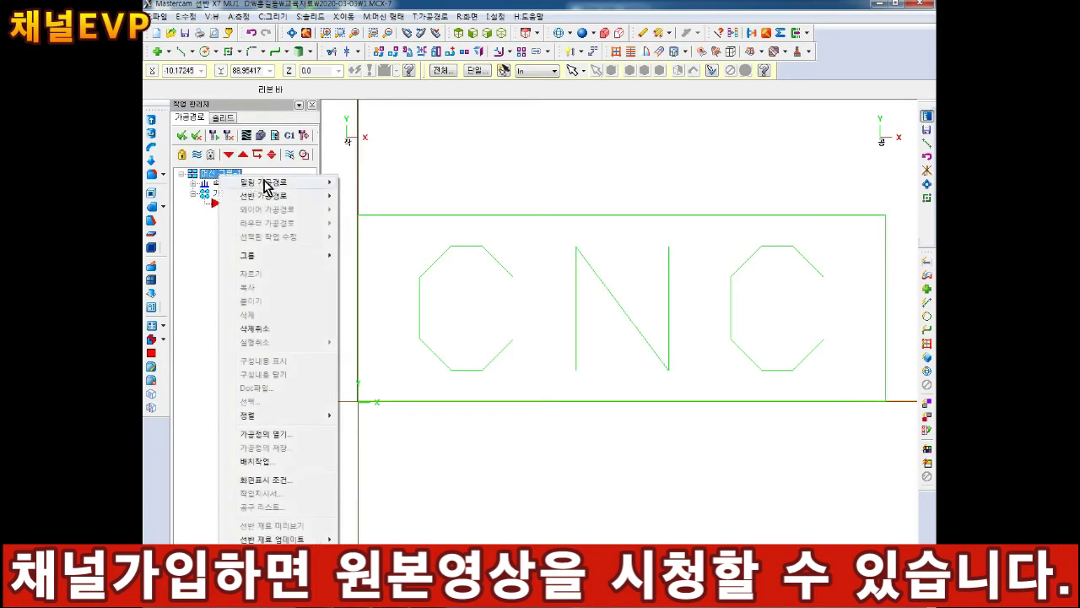
pyautogui.moveTo(270, 191)
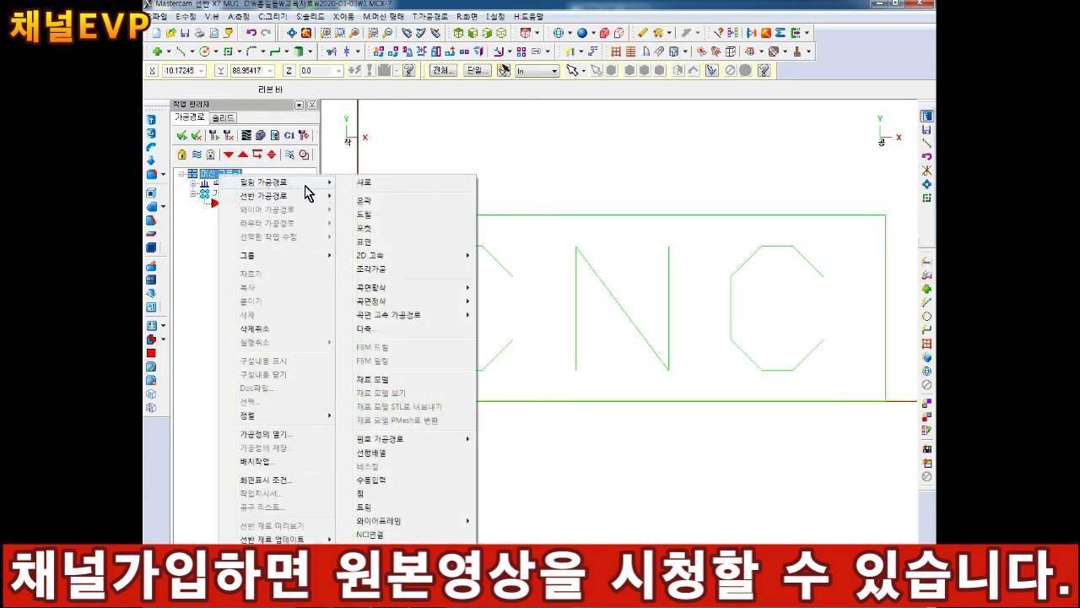
pyautogui.click(193, 232)
pyautogui.click(194, 184)
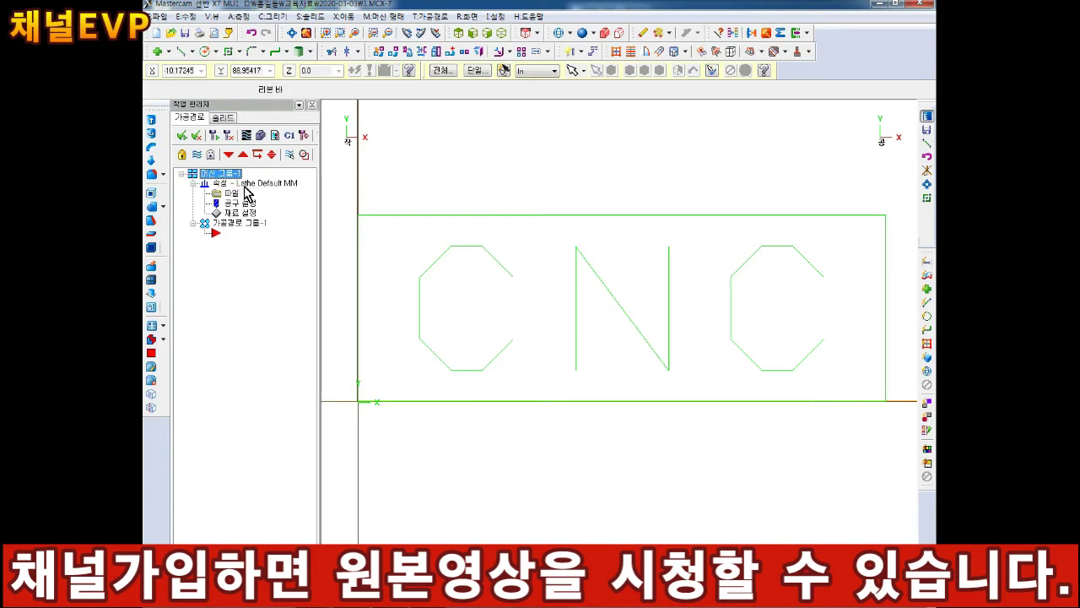
# Step: Add a default milling machine group alongside the existing lathe machine group
pyautogui.click(248, 213)
pyautogui.click(713, 59)
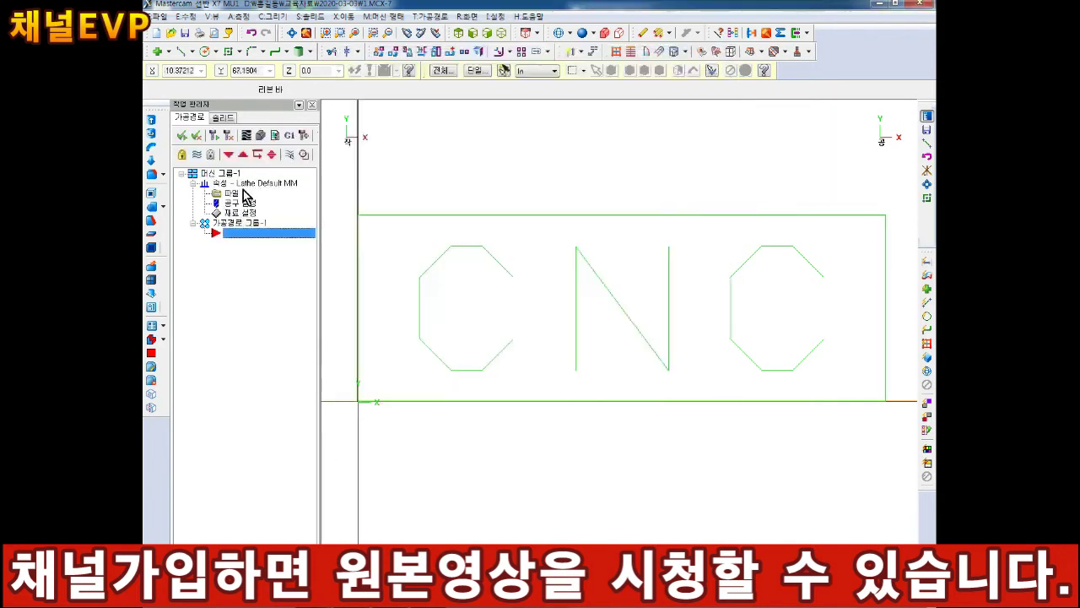
pyautogui.click(219, 173)
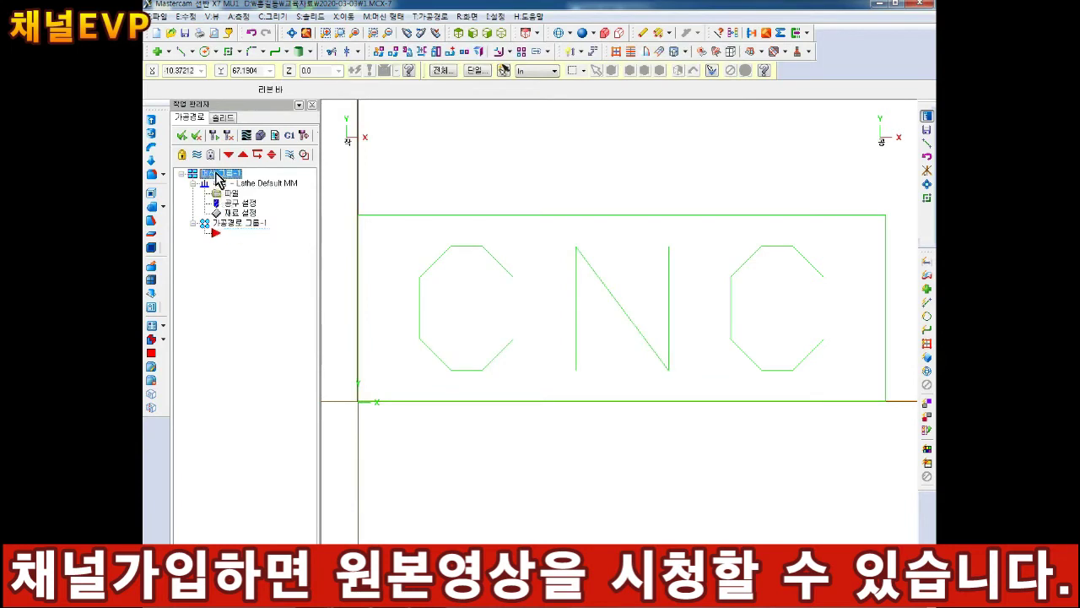
pyautogui.click(383, 16)
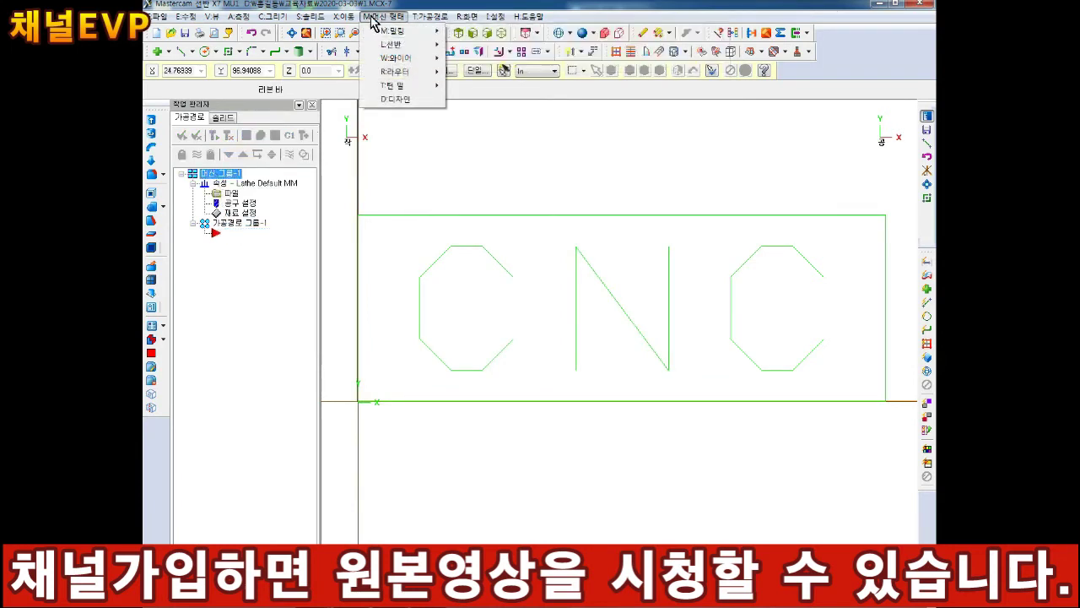
pyautogui.click(396, 33)
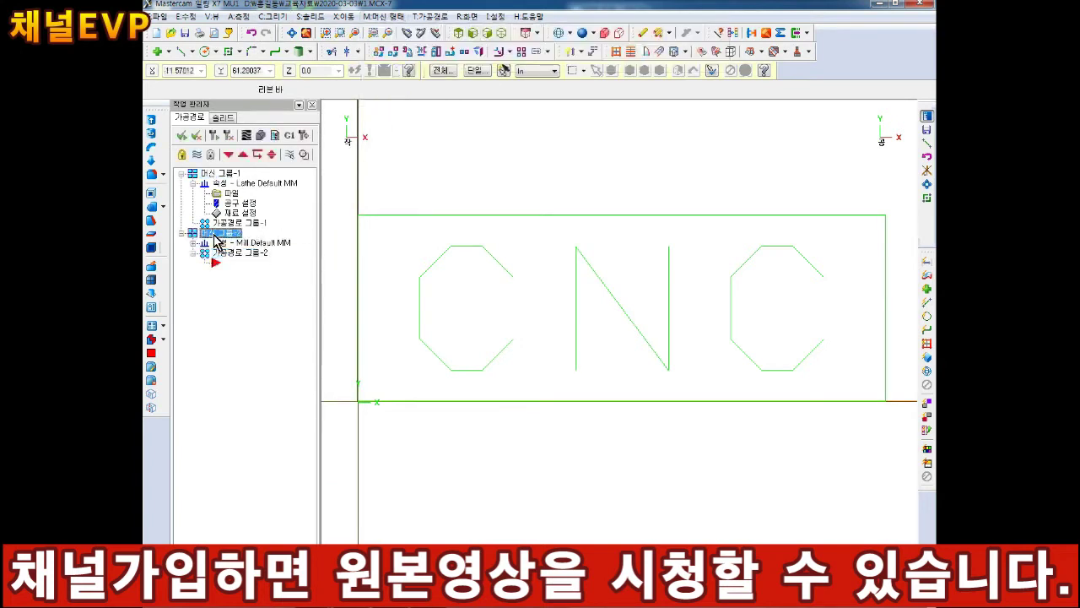
pyautogui.click(258, 243)
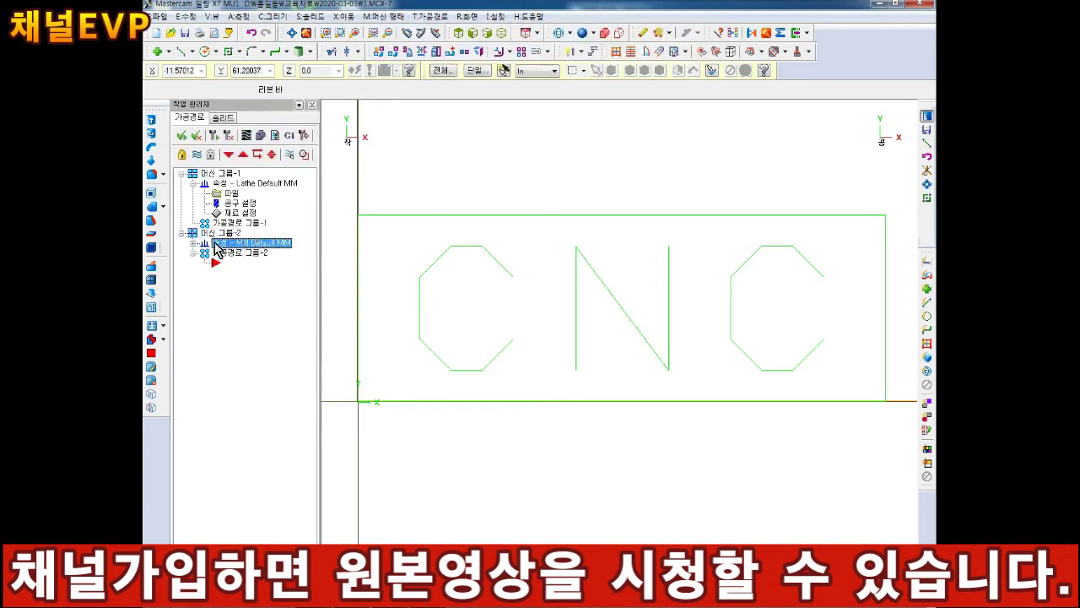
# Step: Collapse 머신 그룹-1 and expand the Mill Default MM properties of 머신 그룹-2
pyautogui.click(181, 173)
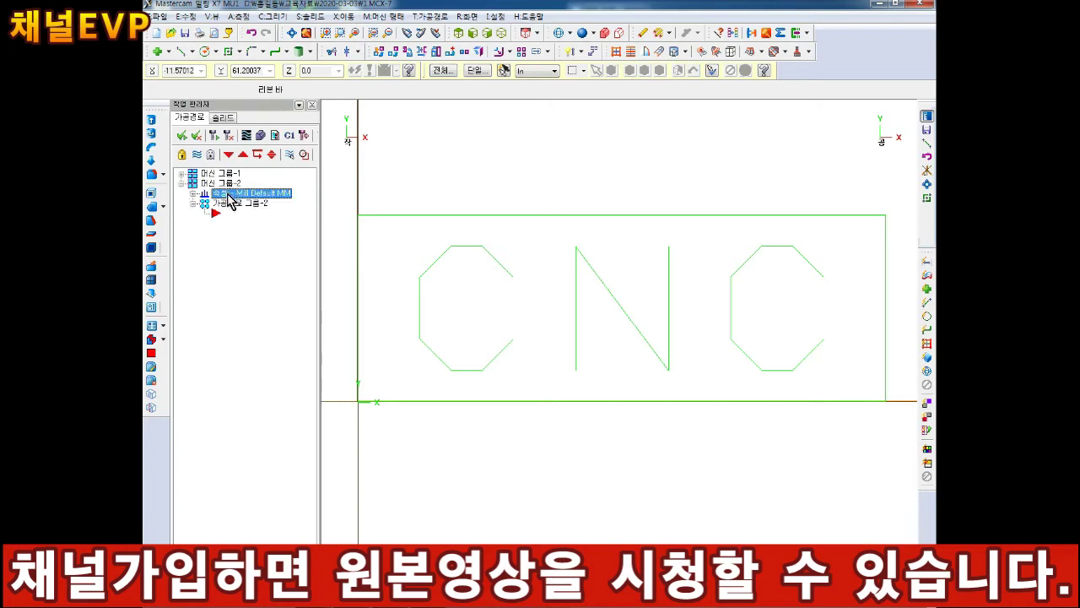
pyautogui.click(193, 193)
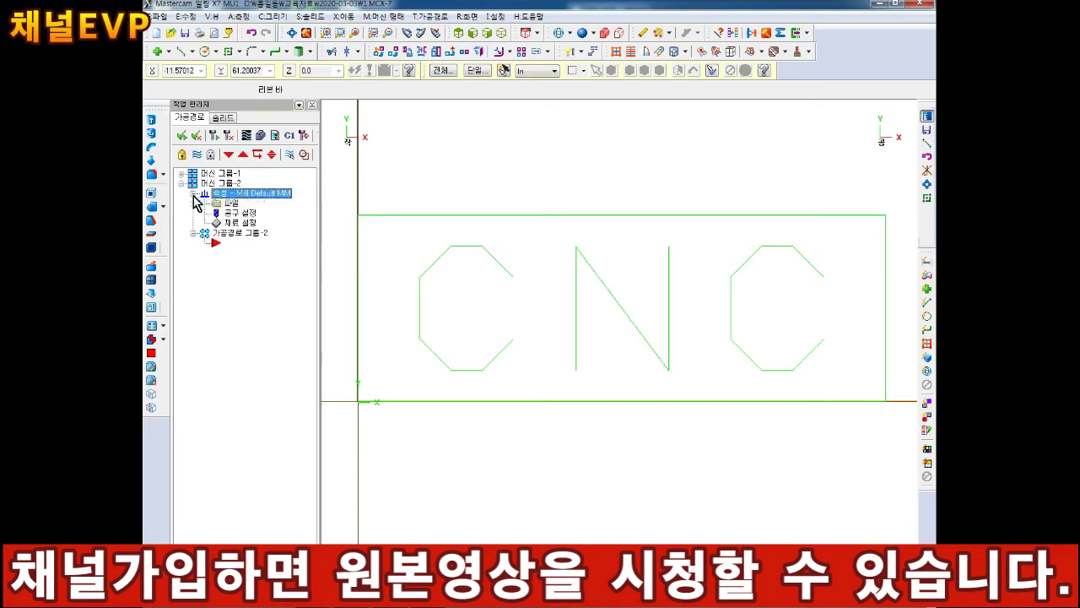
pyautogui.click(230, 203)
pyautogui.press('Escape')
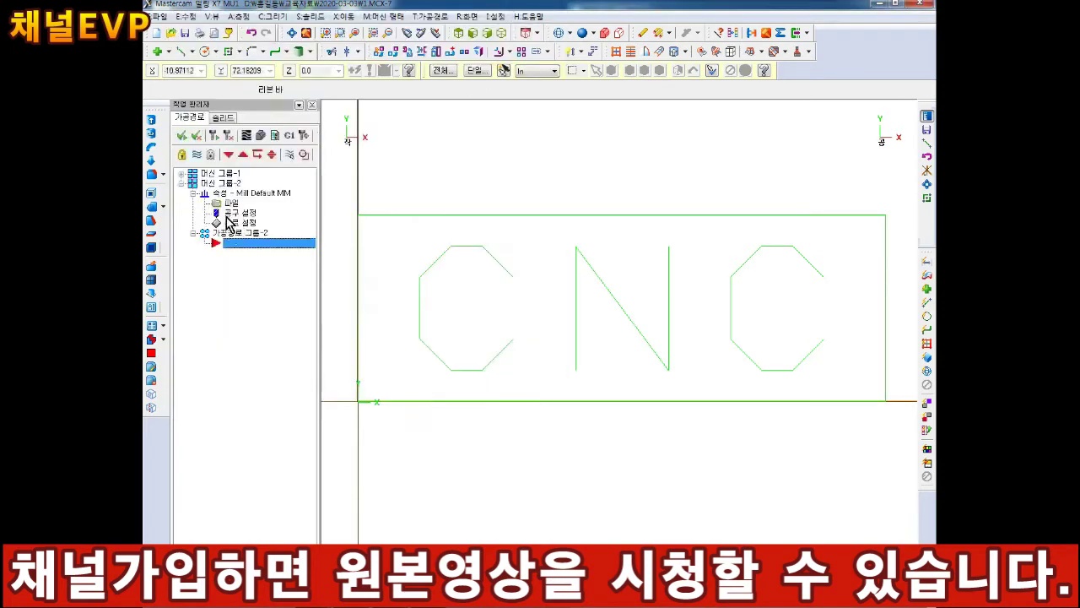
pyautogui.click(193, 193)
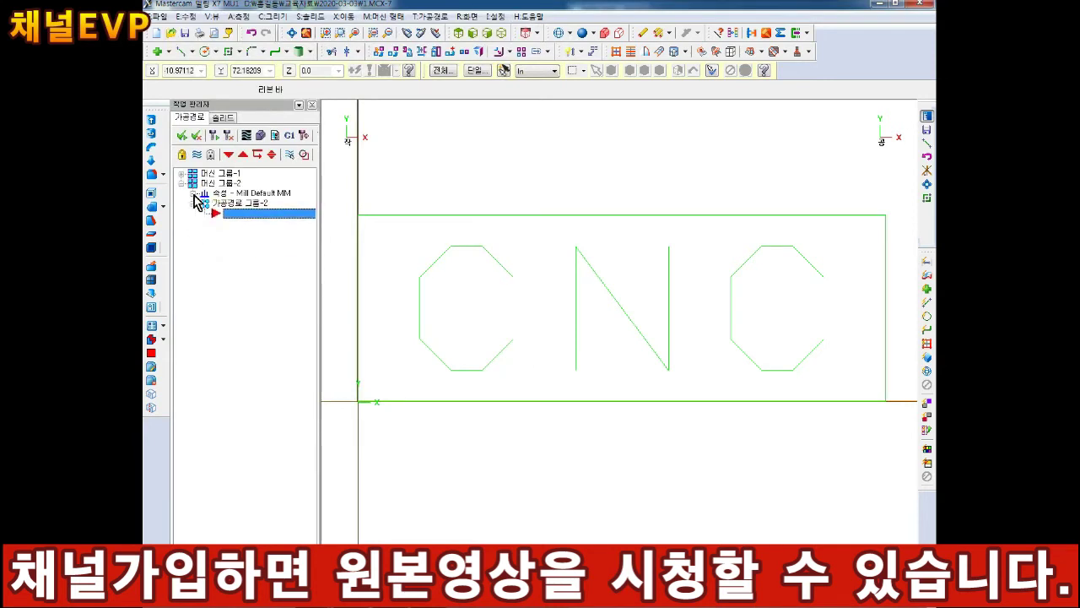
pyautogui.click(194, 194)
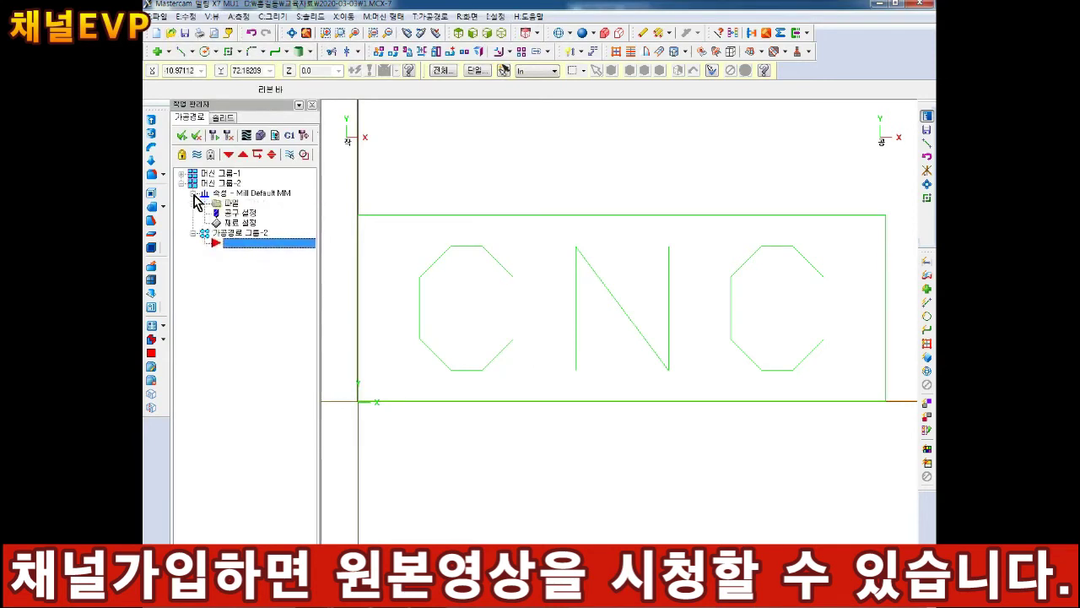
pyautogui.click(239, 223)
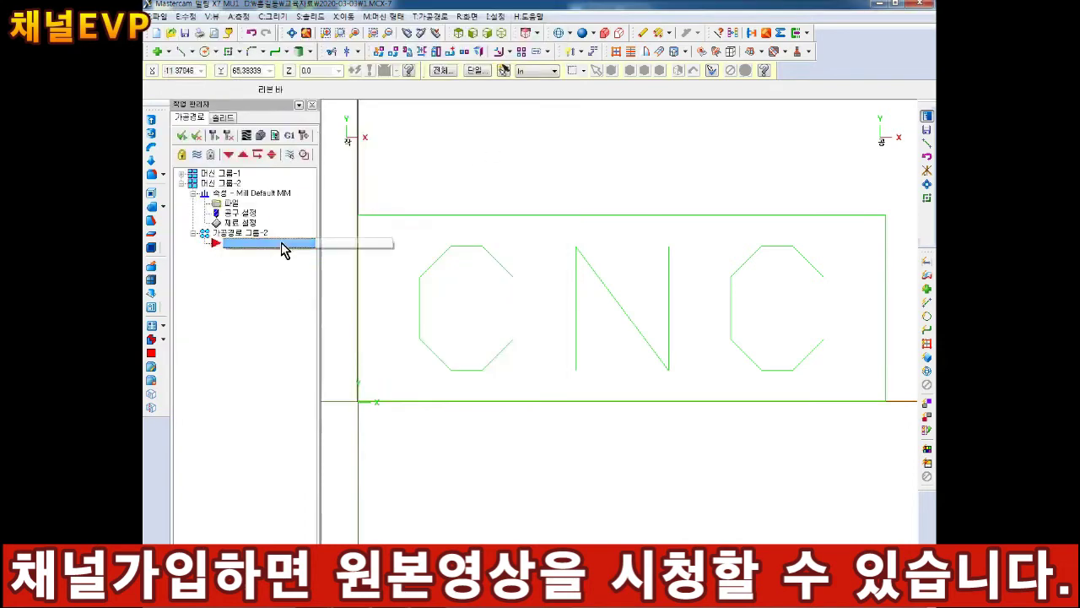
pyautogui.click(237, 227)
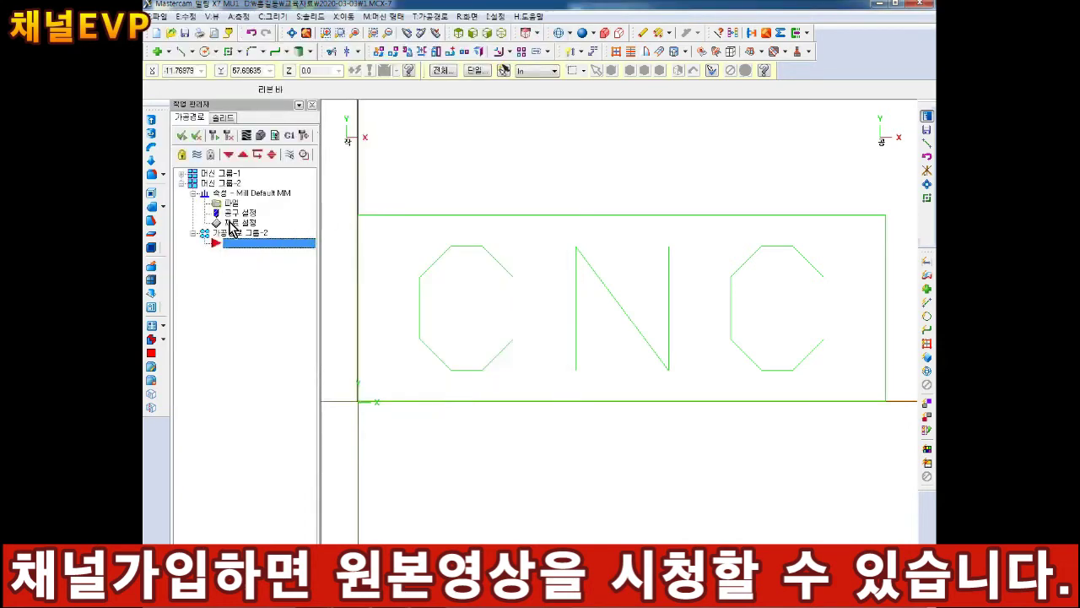
pyautogui.click(182, 187)
pyautogui.click(182, 184)
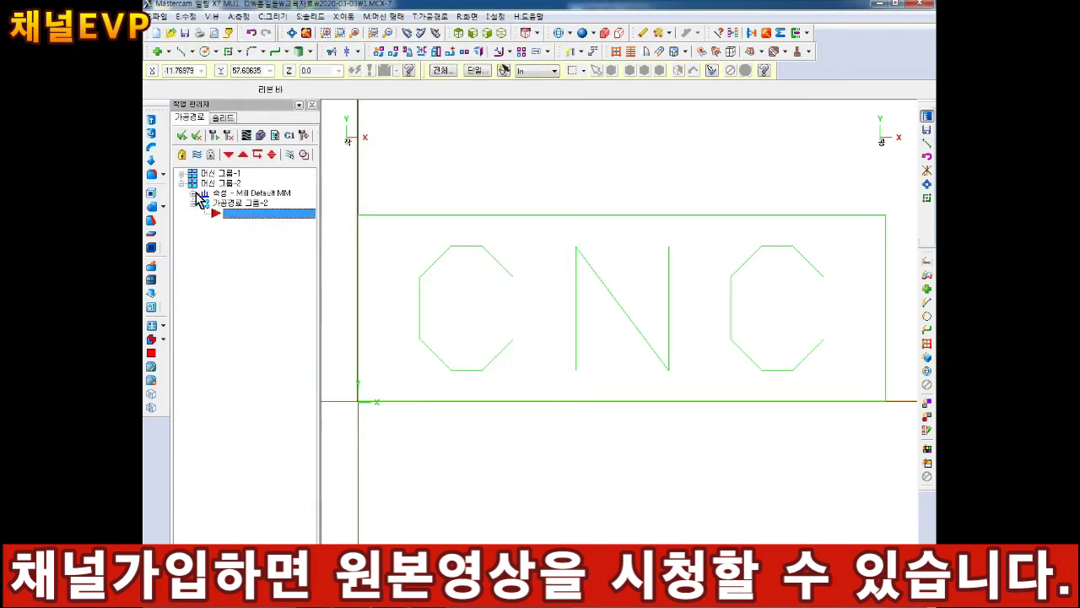
# Step: In the mill group's stock setup, define rectangular stock by the opposite corners of the 170 by 60 rectangle, starting at the origin
pyautogui.click(193, 193)
pyautogui.click(237, 225)
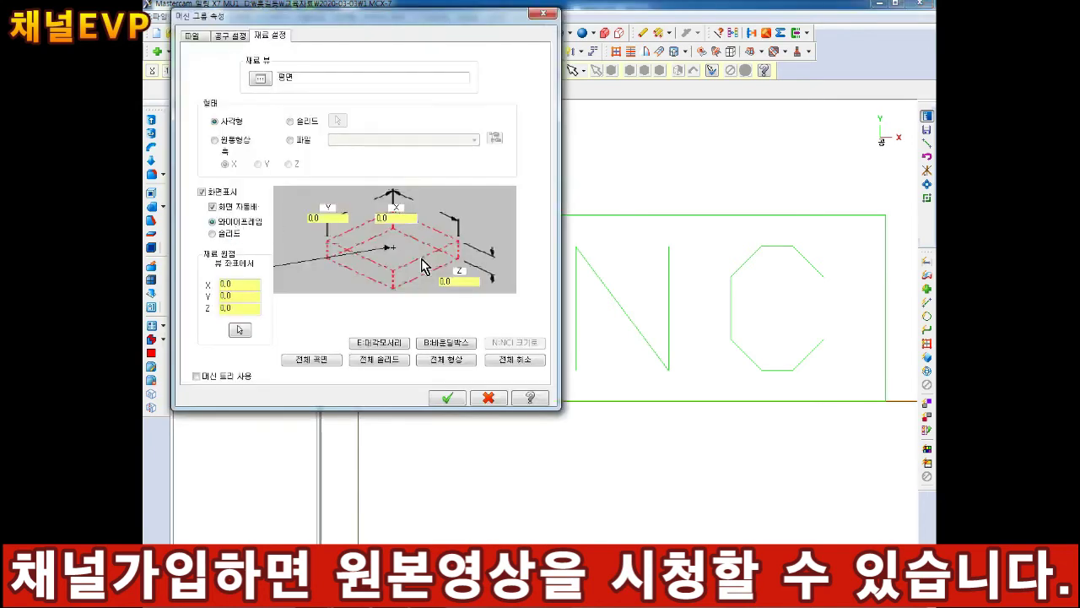
pyautogui.click(382, 345)
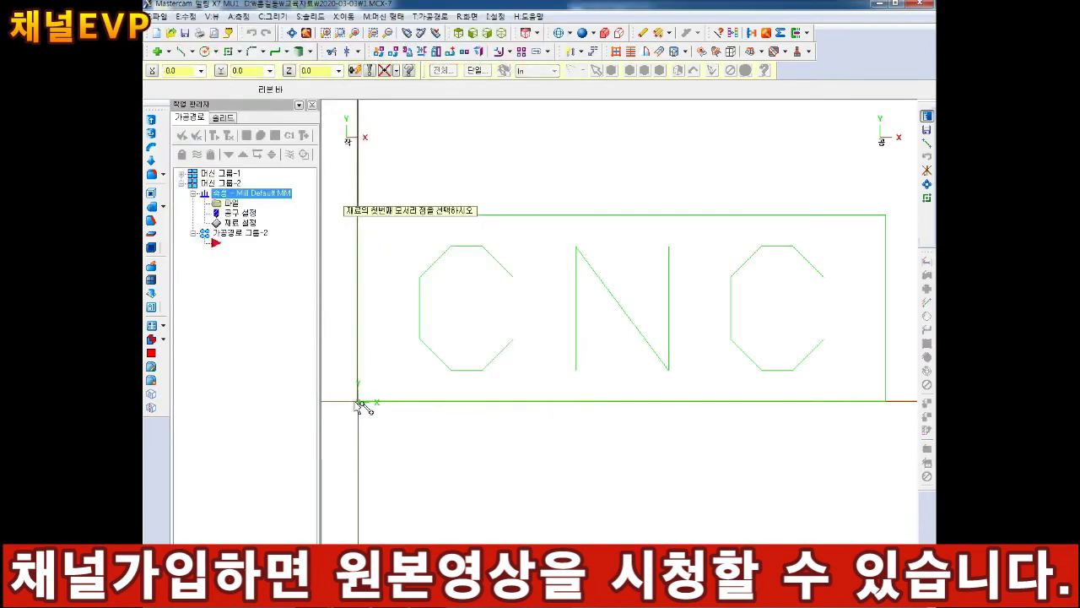
pyautogui.click(359, 401)
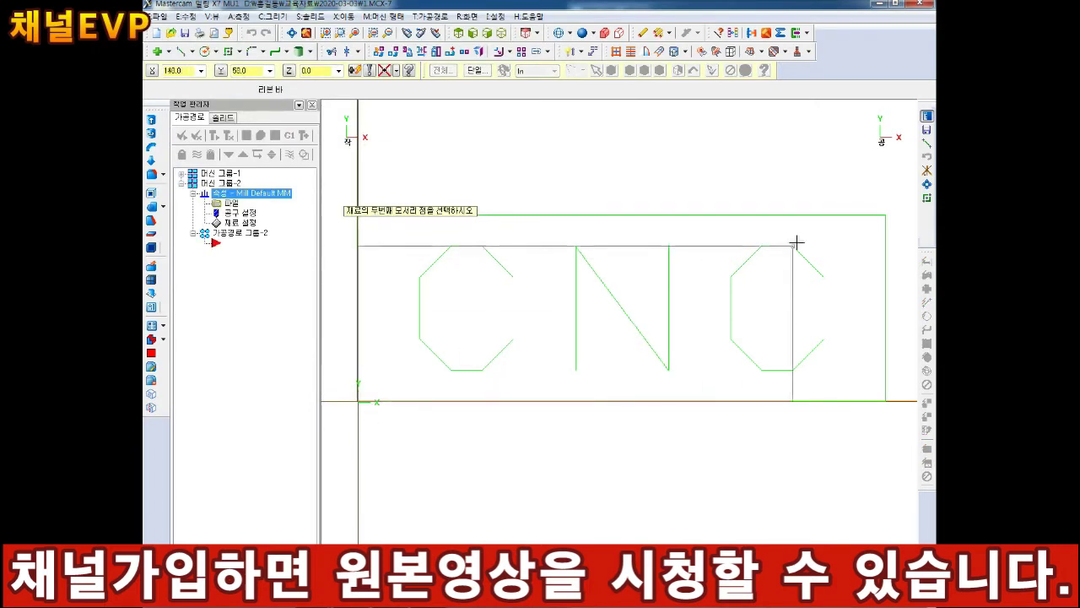
pyautogui.click(887, 216)
# Step: Set the stock's Z thickness to 20 and apply the stock setup
pyautogui.click(327, 218)
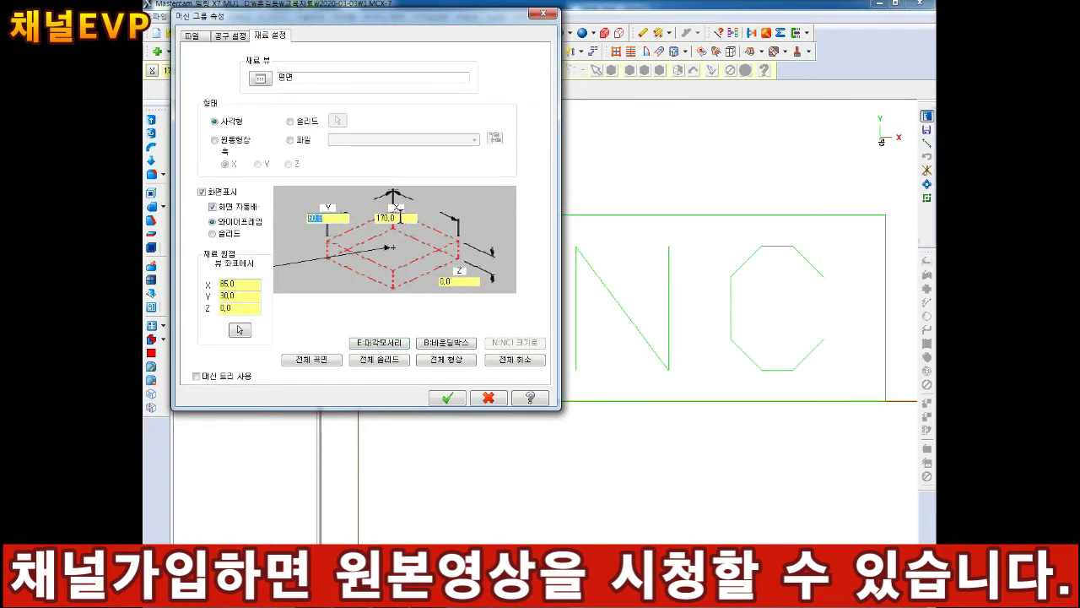
pyautogui.click(450, 282)
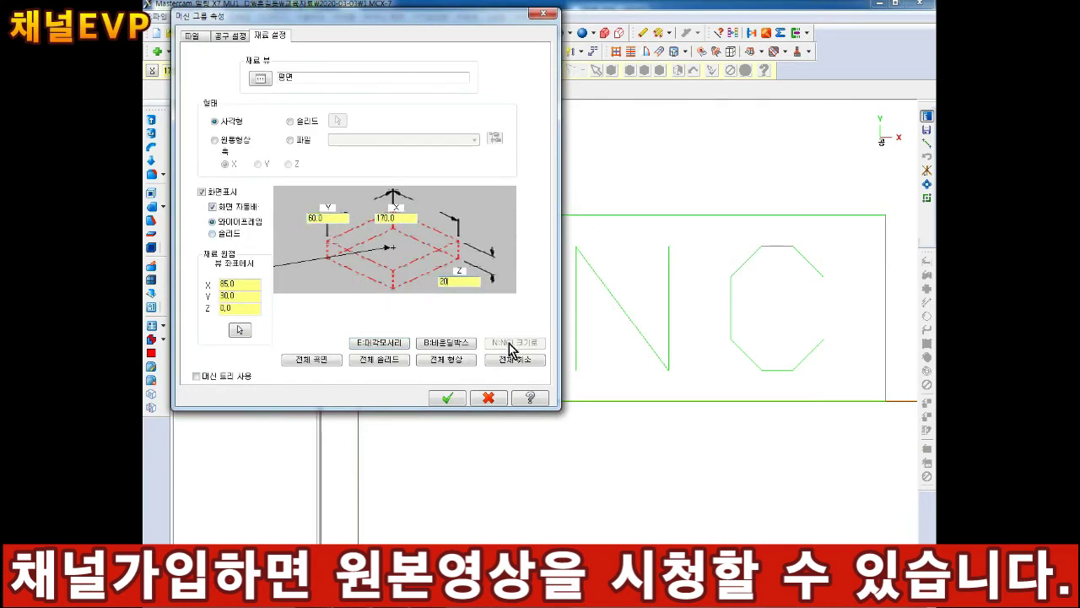
pyautogui.press('Tab')
pyautogui.press('Tab')
pyautogui.press('Tab')
pyautogui.click(448, 397)
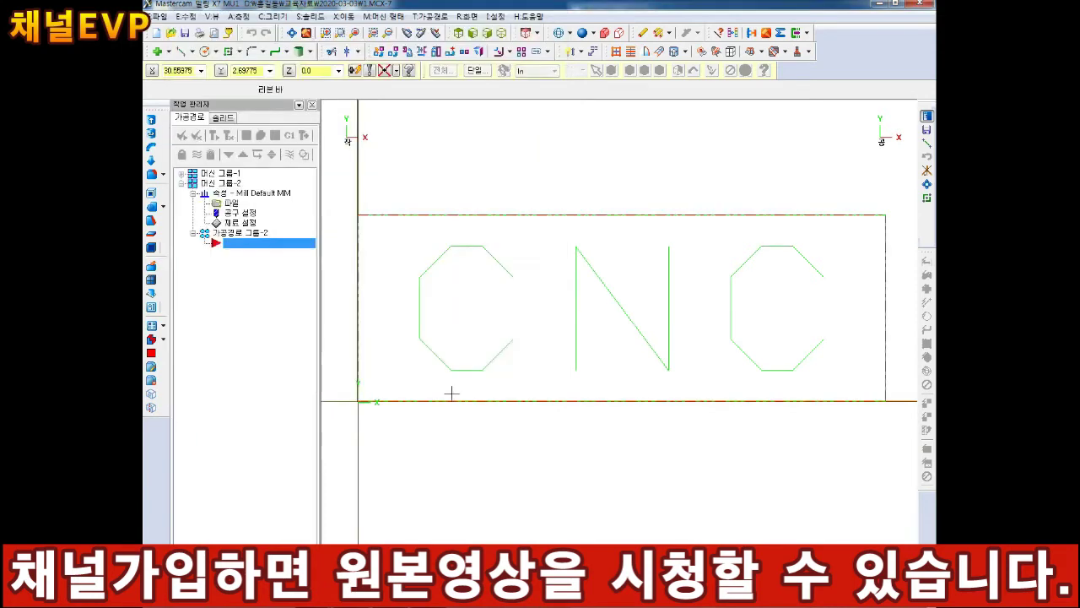
# Step: Inspect the stock box around the CNC lettering in isometric view, and return to the top view
pyautogui.click(502, 34)
pyautogui.scroll(5, 723, 434)
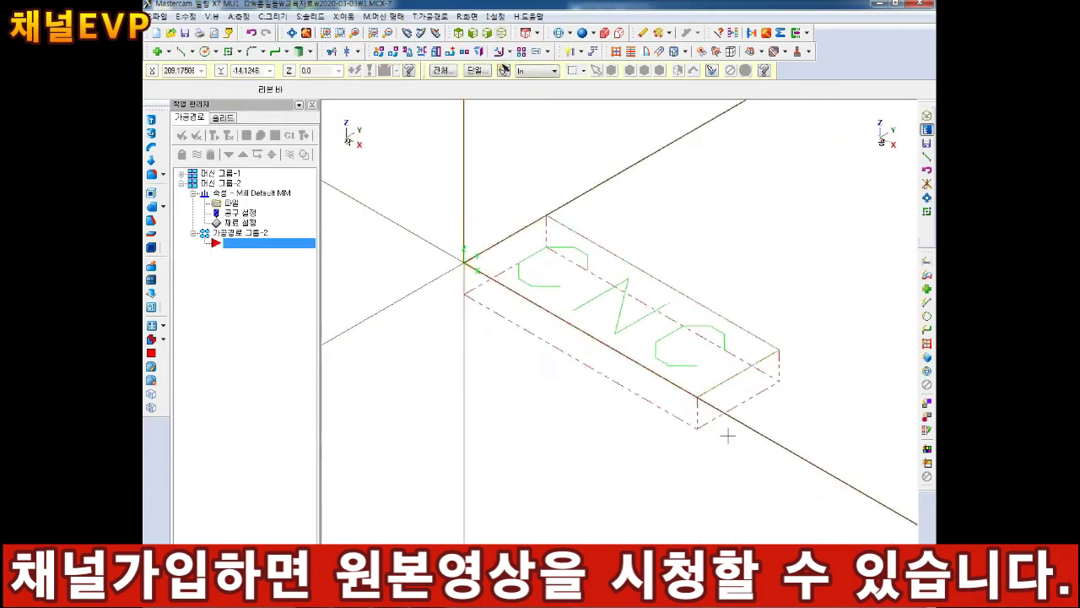
pyautogui.scroll(-5, 631, 406)
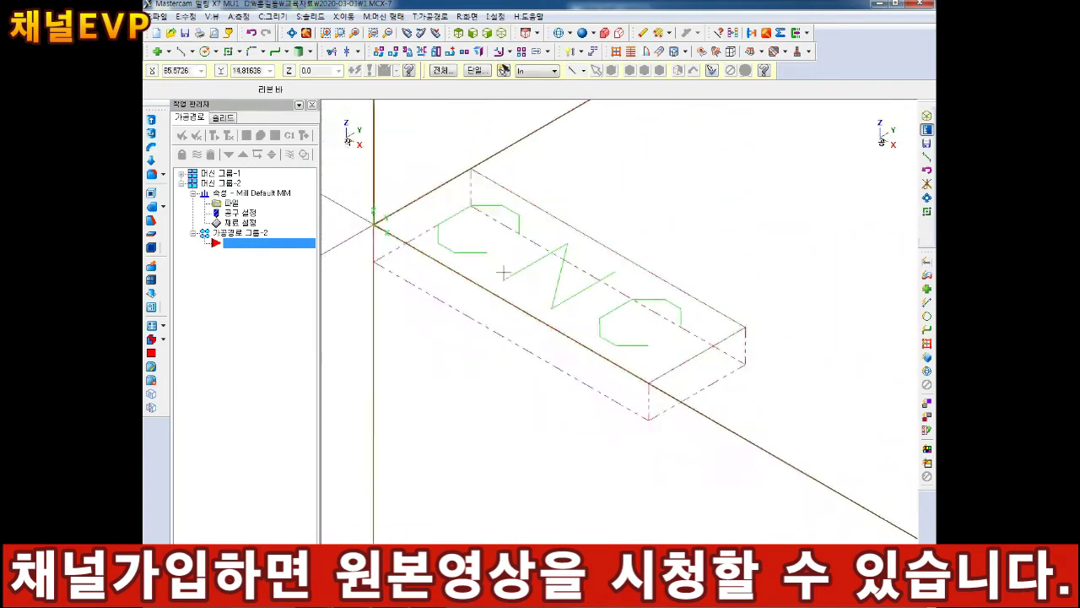
pyautogui.scroll(-3, 622, 287)
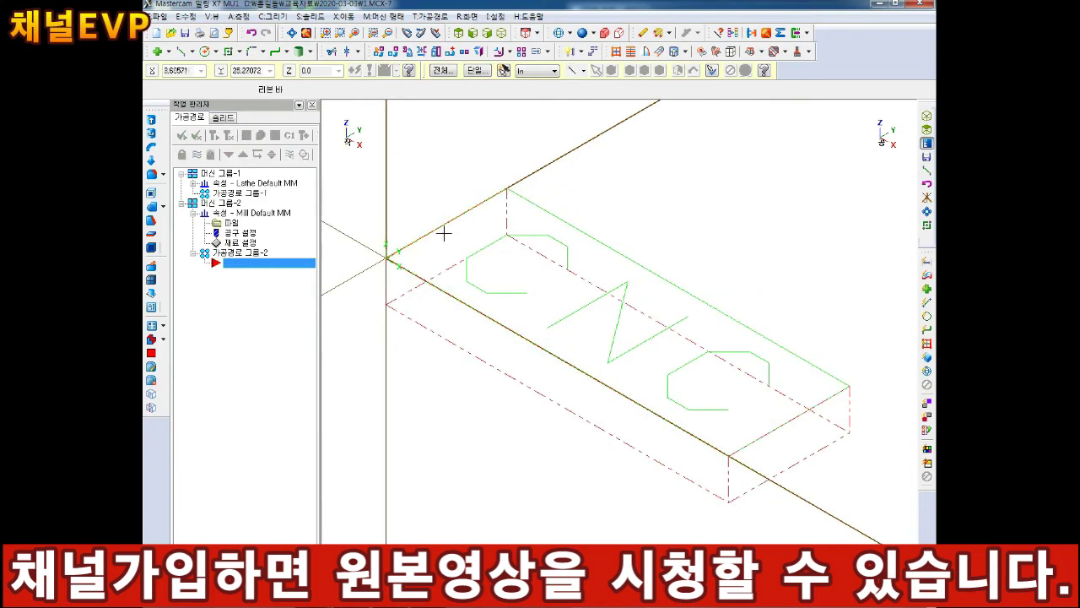
pyautogui.click(454, 34)
pyautogui.click(459, 34)
# Step: Reopen the mill group's stock setup and reset the stock's X, Y and Z sizes to 0
pyautogui.click(239, 242)
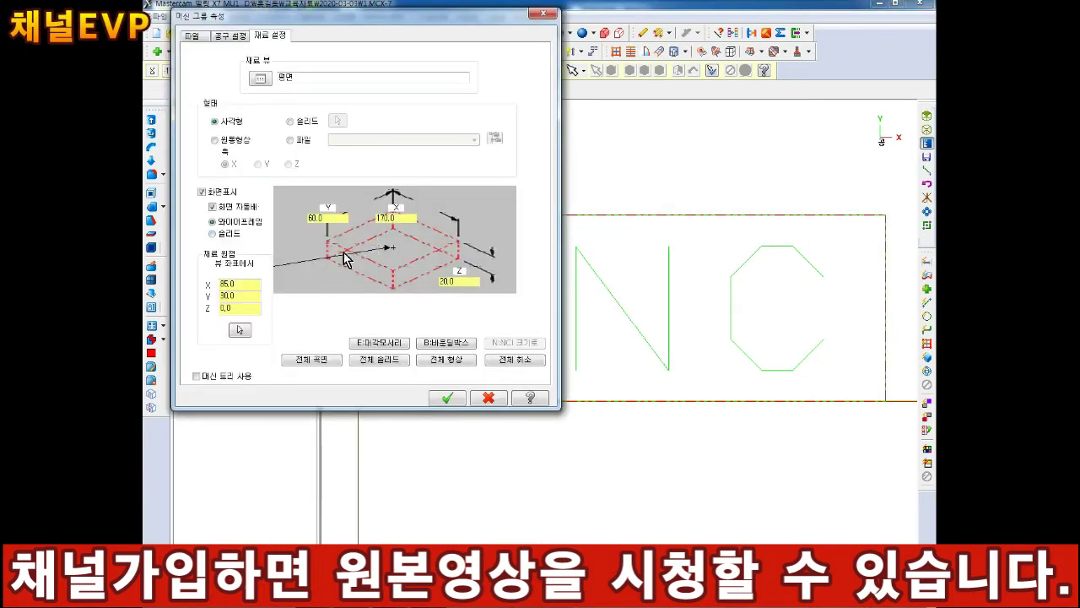
pyautogui.doubleClick(243, 285)
pyautogui.doubleClick(240, 296)
pyautogui.click(244, 283)
pyautogui.doubleClick(395, 217)
pyautogui.write('0')
pyautogui.doubleClick(458, 281)
pyautogui.write('0')
pyautogui.press('Tab')
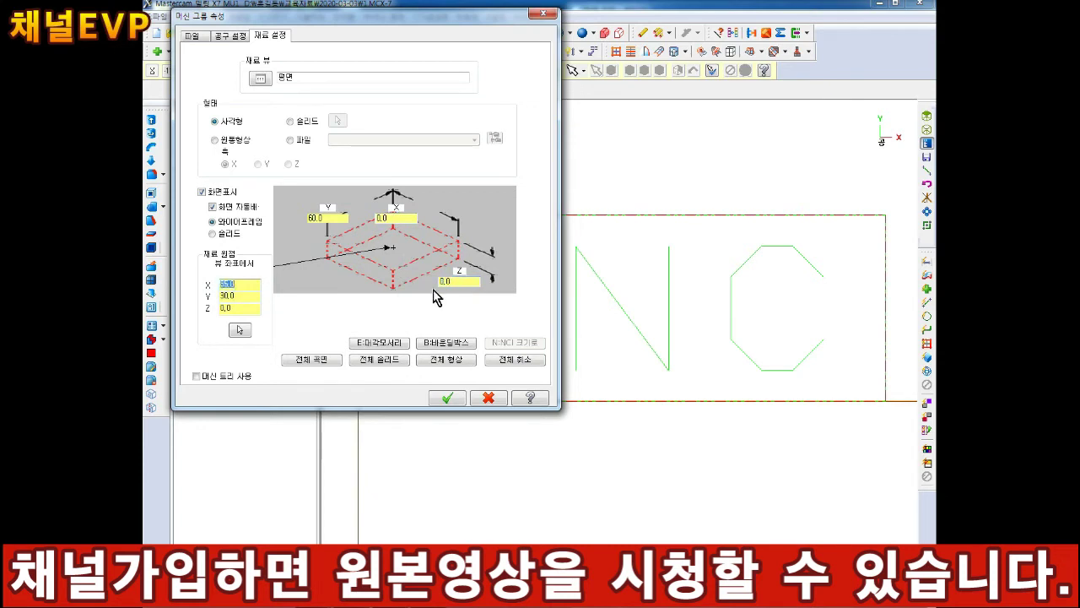
pyautogui.doubleClick(328, 218)
pyautogui.write('0')
# Step: Set the X and Y coordinates of the stock origin to 0
pyautogui.doubleClick(240, 283)
pyautogui.write('0')
pyautogui.doubleClick(248, 300)
pyautogui.write('0')
pyautogui.press('Tab')
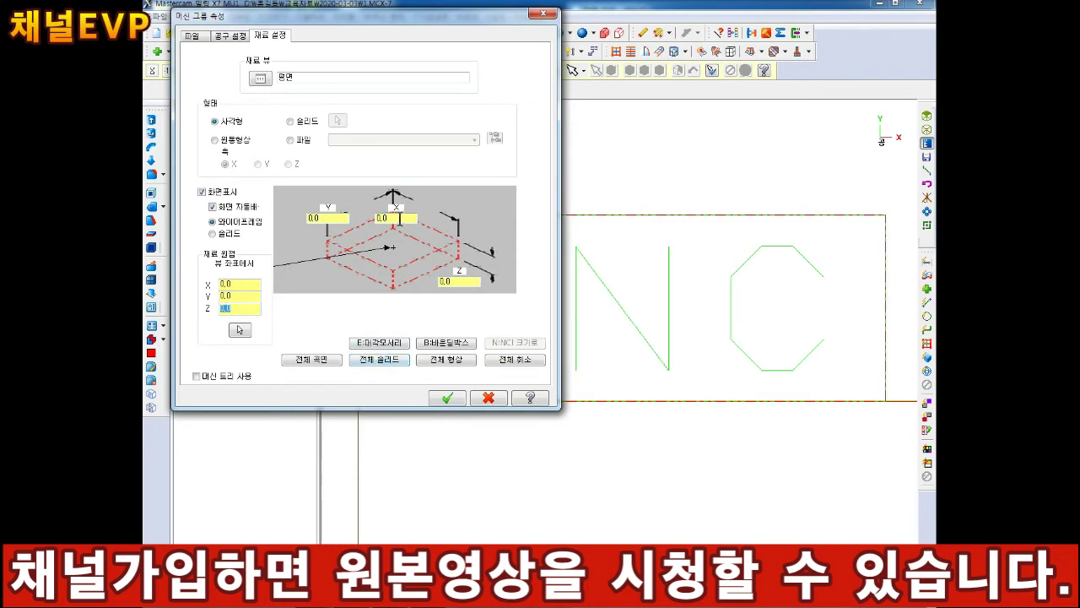
# Step: Enter the stock size manually as X 170, Y 60 and Z 20
pyautogui.doubleClick(398, 218)
pyautogui.press('Tab')
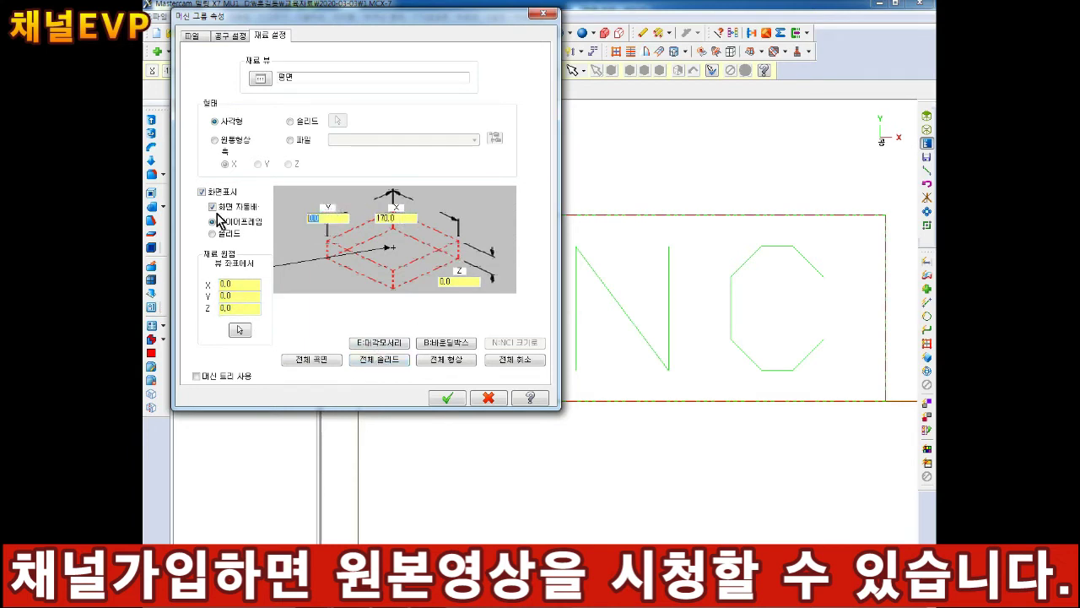
pyautogui.press('Tab')
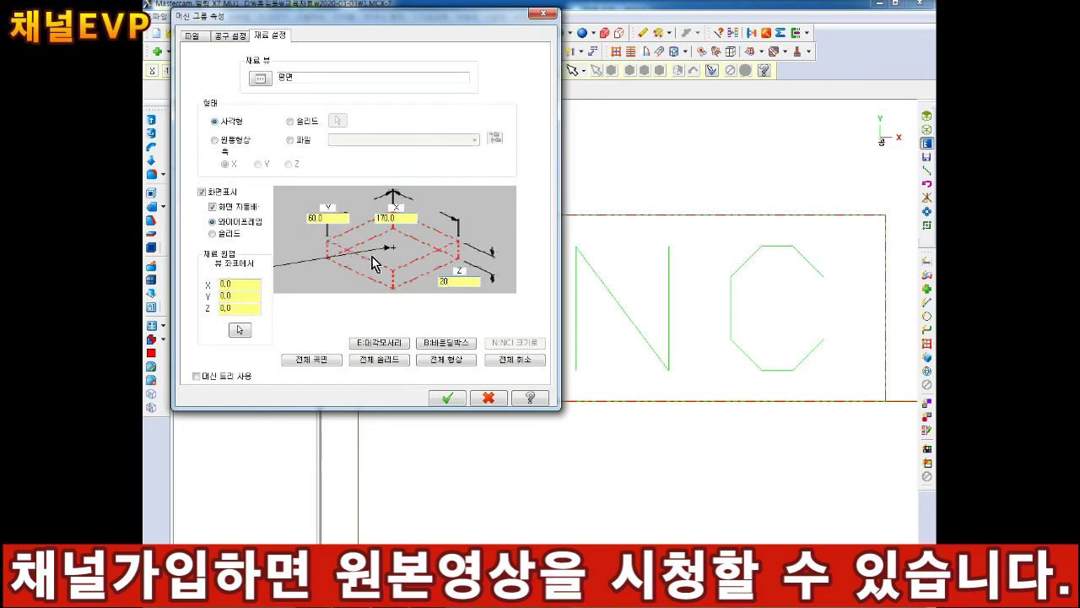
# Step: Anchor the stock origin at the upper left corner of the box diagram instead of its centre, and apply the stock setup
pyautogui.moveTo(506, 16); pyautogui.dragTo(871, 99)
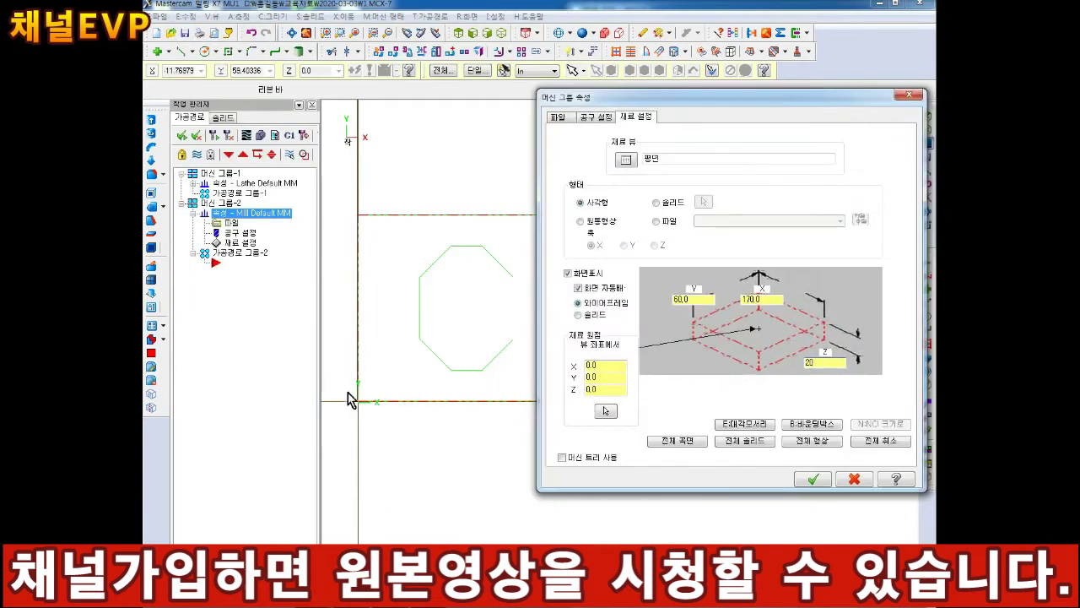
pyautogui.moveTo(745, 108); pyautogui.dragTo(634, 77)
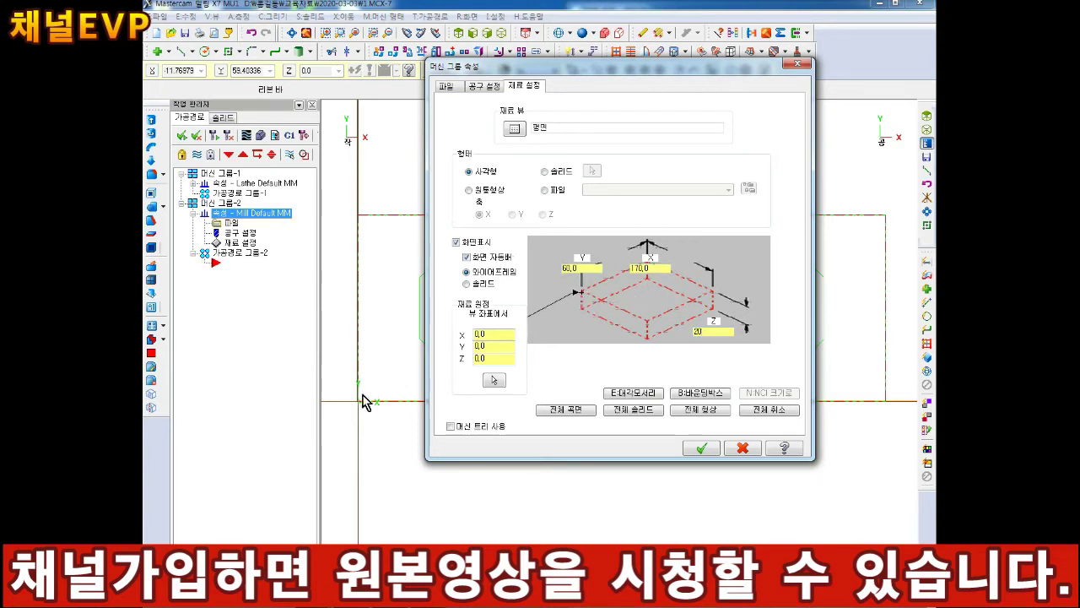
pyautogui.click(643, 299)
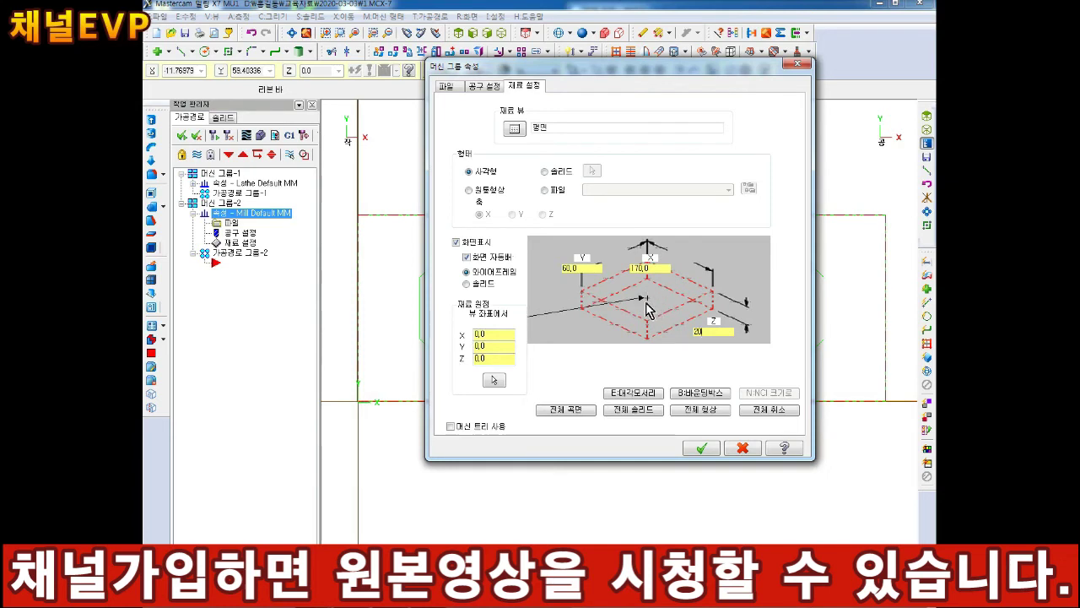
pyautogui.click(483, 335)
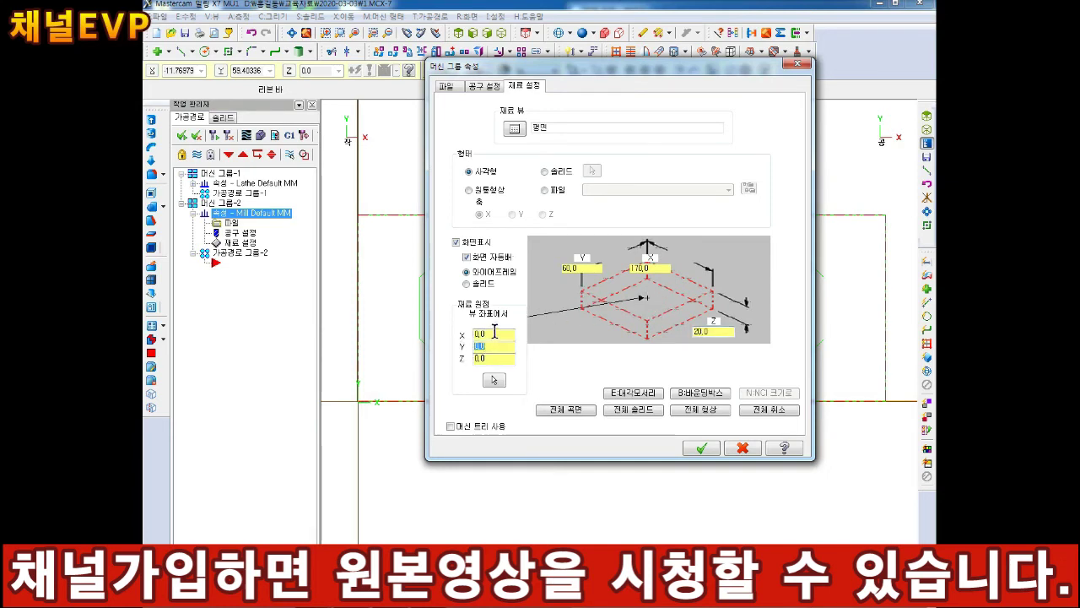
pyautogui.doubleClick(488, 335)
pyautogui.press('Tab')
pyautogui.click(580, 295)
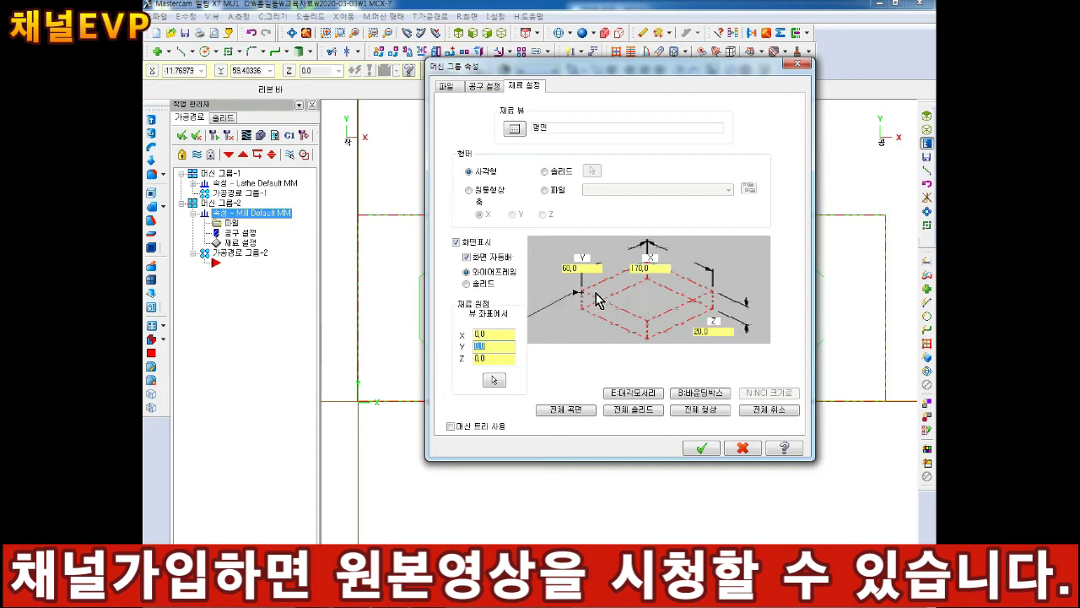
pyautogui.click(703, 448)
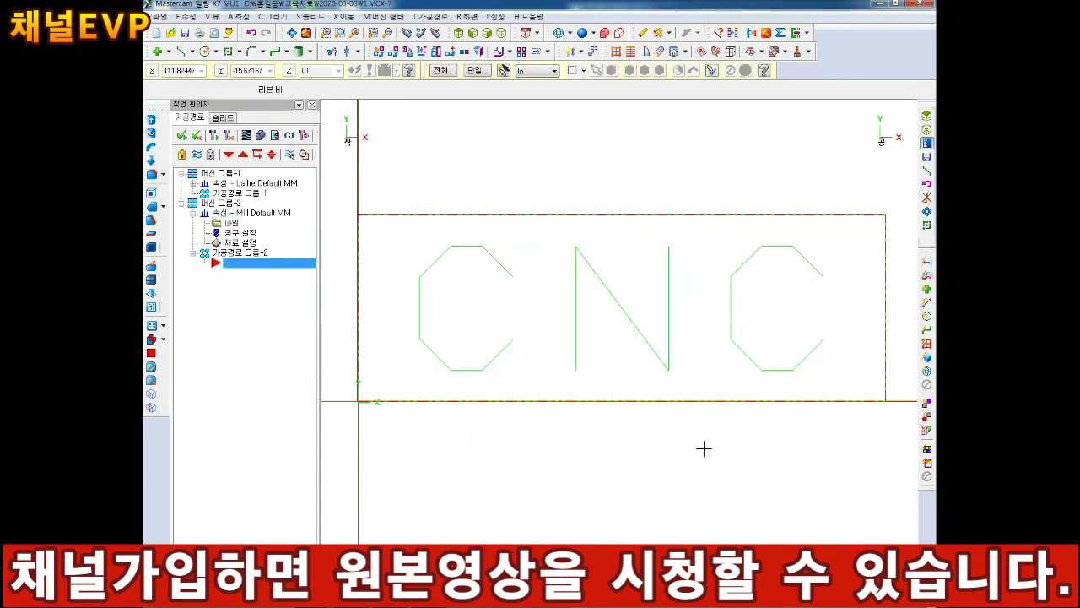
# Step: Reopen the mill stock setup, define the stock from the 170 by 60 rectangle's lower left and upper right corners, and apply it
pyautogui.click(231, 243)
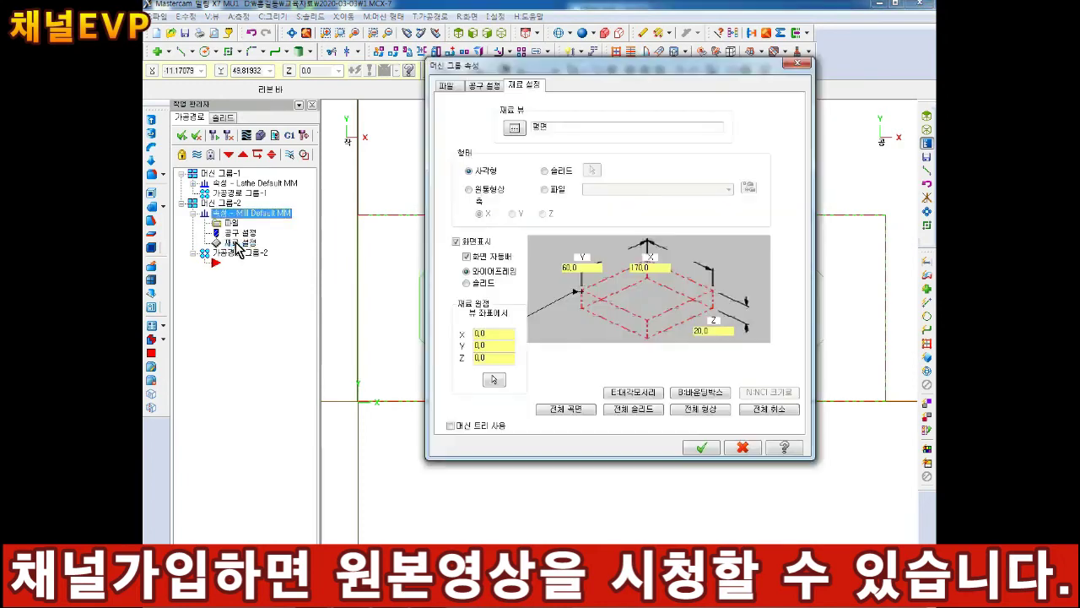
pyautogui.click(641, 393)
pyautogui.click(359, 401)
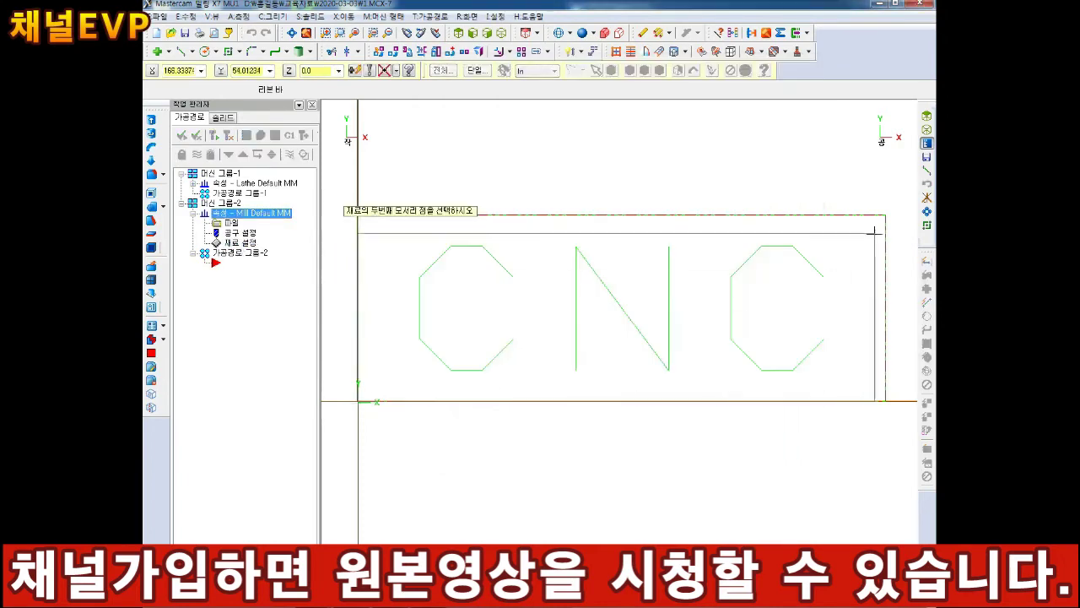
pyautogui.click(885, 216)
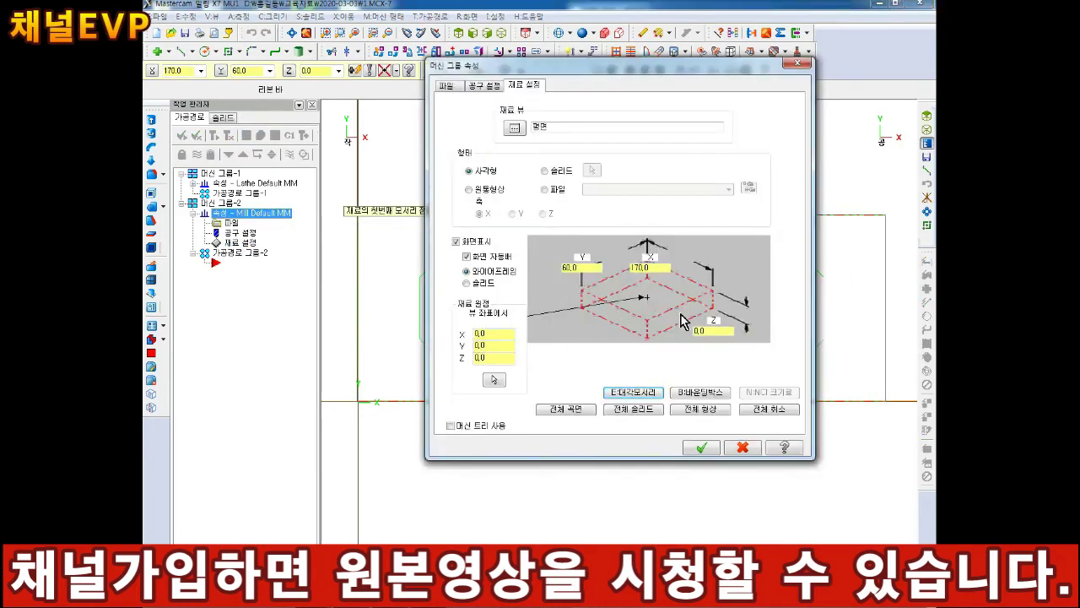
pyautogui.click(629, 393)
pyautogui.click(358, 401)
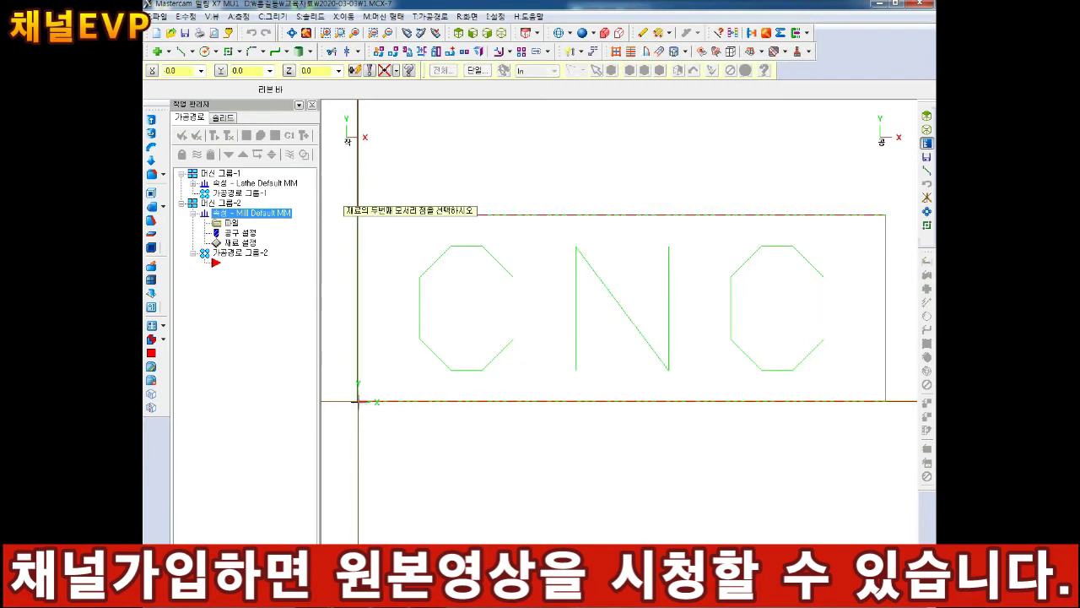
pyautogui.click(885, 216)
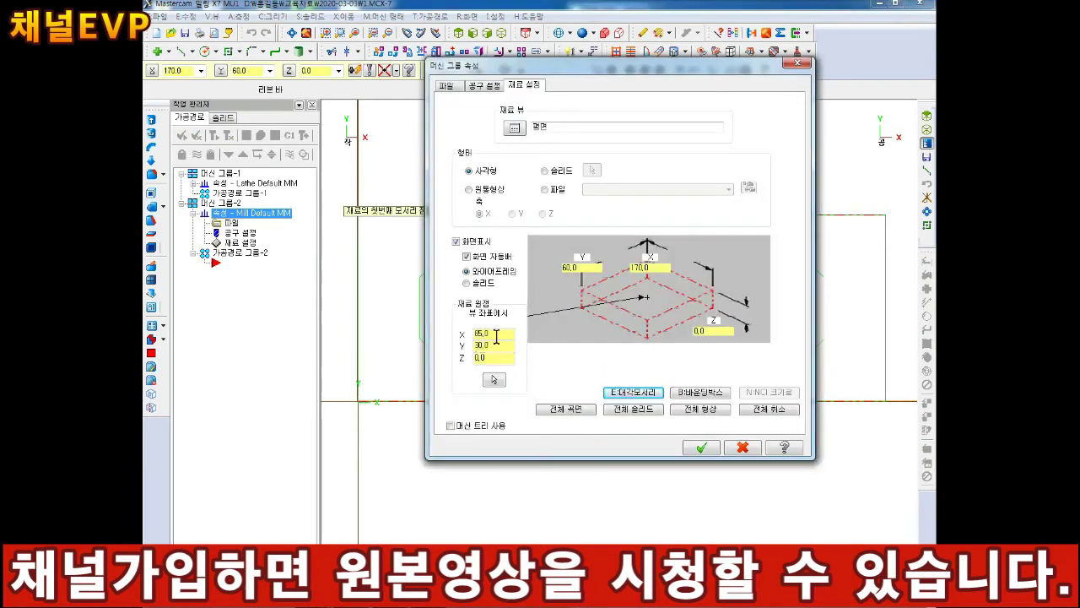
pyautogui.moveTo(497, 336); pyautogui.dragTo(436, 359)
pyautogui.click(698, 445)
# Step: View the part isometrically and set the stock's Z thickness to 20 in the mill stock setup
pyautogui.click(501, 32)
pyautogui.click(239, 243)
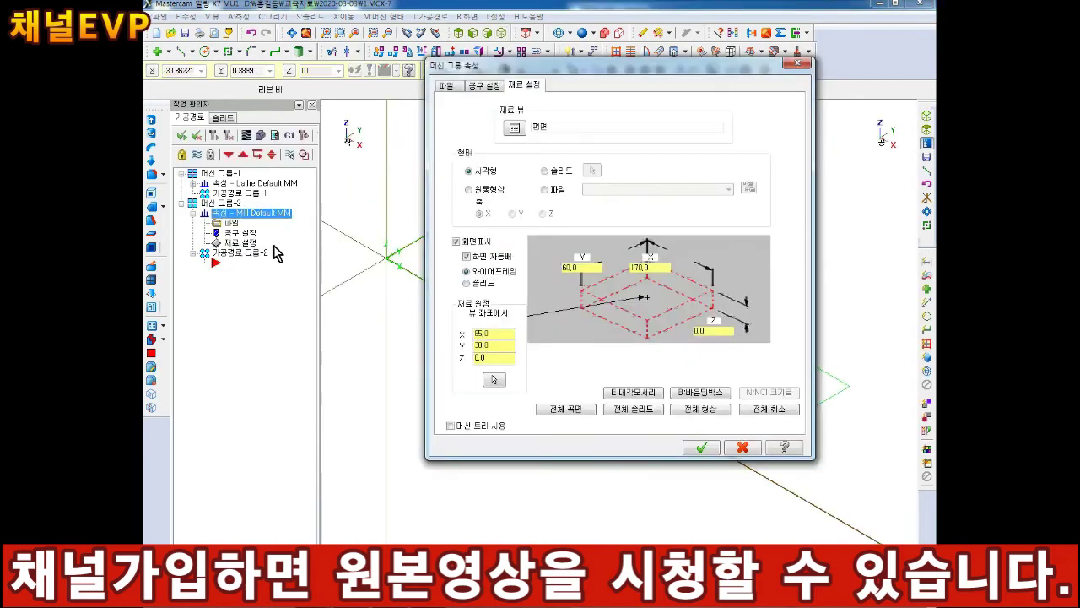
pyautogui.moveTo(703, 331); pyautogui.dragTo(675, 325)
pyautogui.click(744, 448)
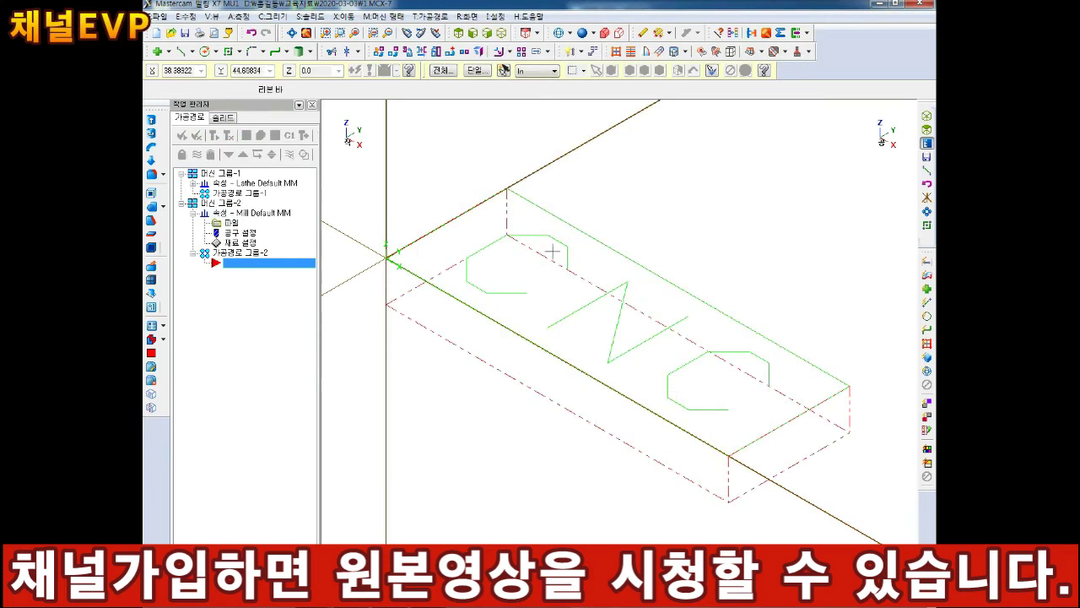
# Step: Start a mill contour toolpath in the second toolpath group, accepting 1 as the NC file name
pyautogui.click(225, 255)
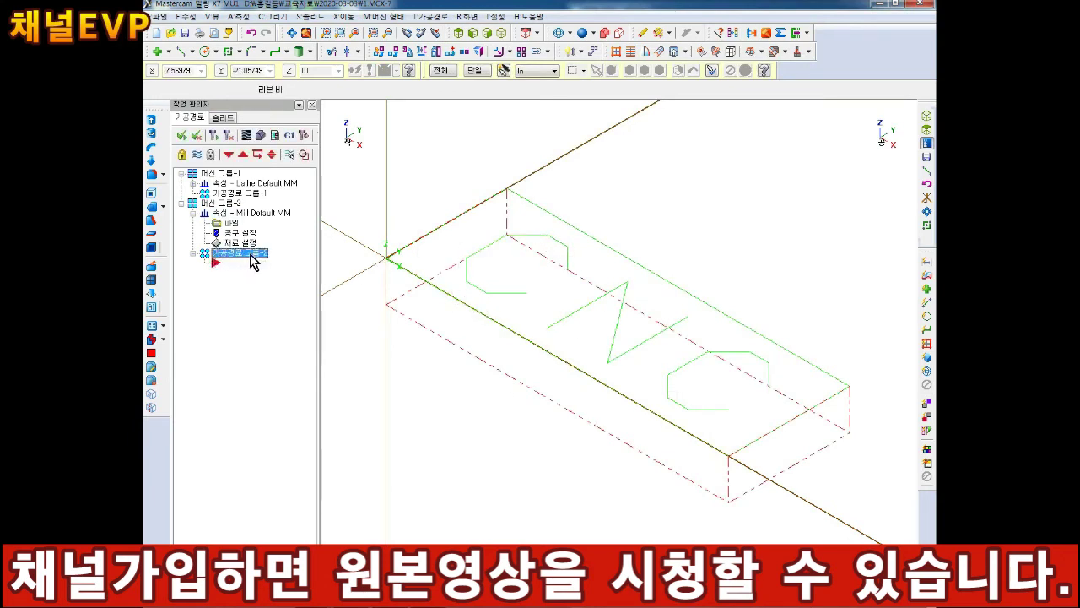
pyautogui.rightClick(249, 254)
pyautogui.moveTo(285, 255)
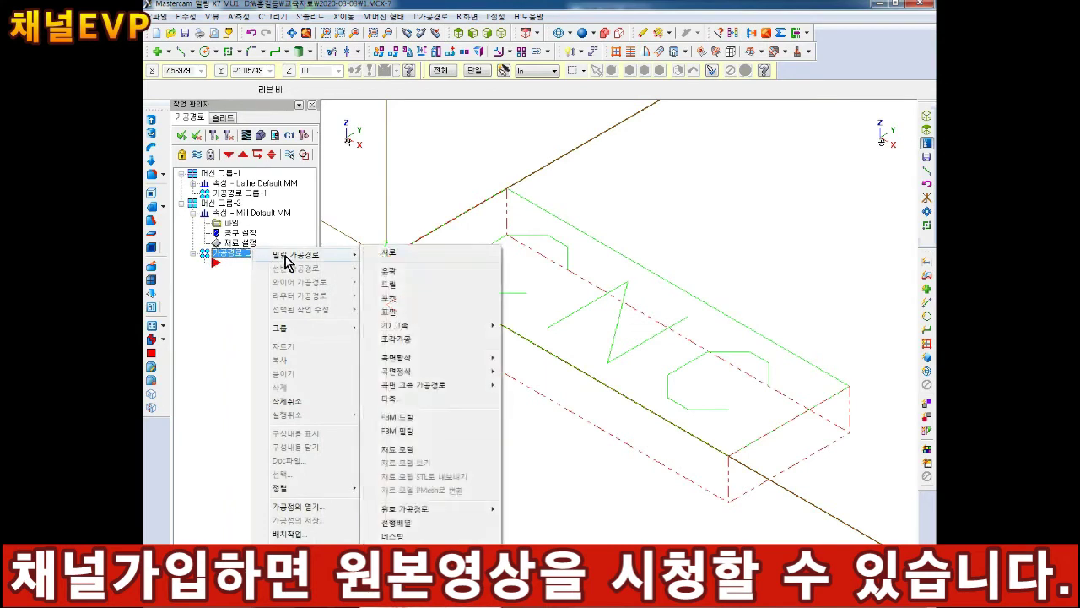
pyautogui.click(389, 272)
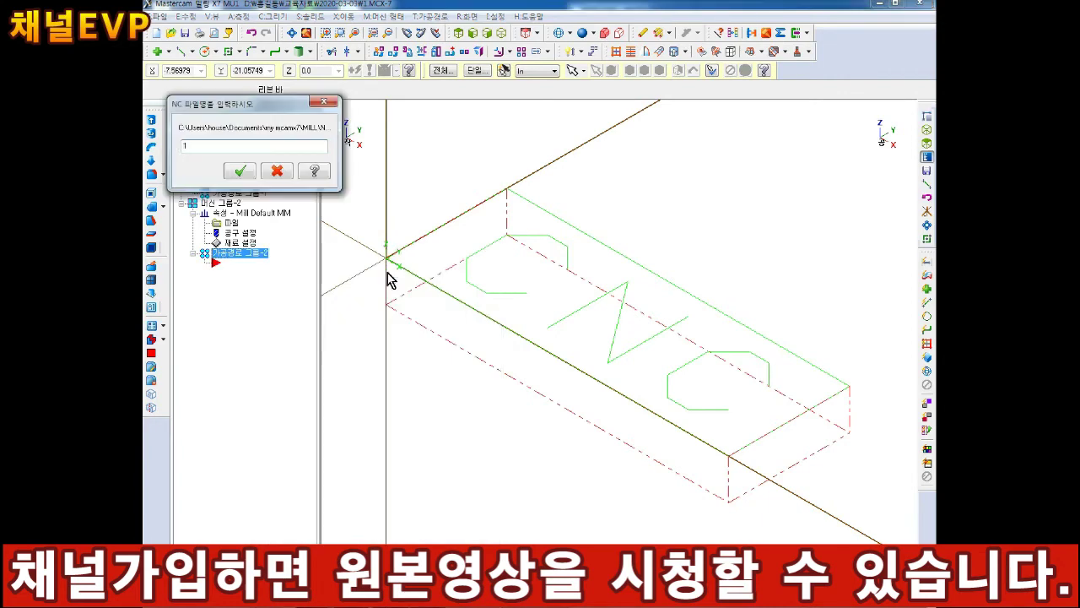
pyautogui.click(241, 173)
pyautogui.moveTo(295, 71); pyautogui.dragTo(277, 56)
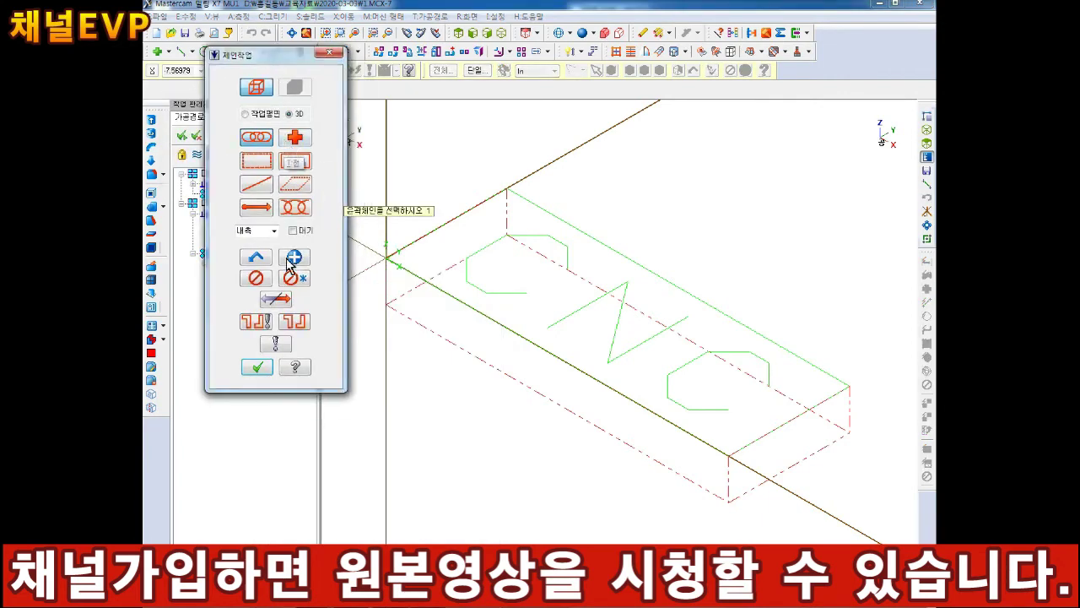
# Step: Chain the first letter C as the contour, starting from its upper open end
pyautogui.scroll(4, 587, 262)
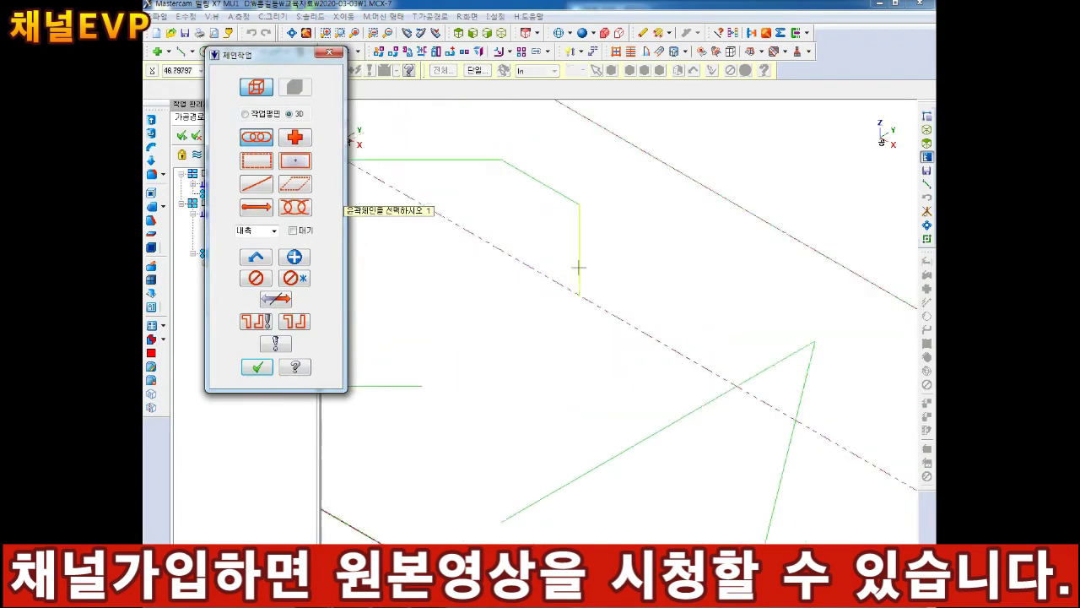
pyautogui.click(579, 253)
pyautogui.scroll(-2, 571, 278)
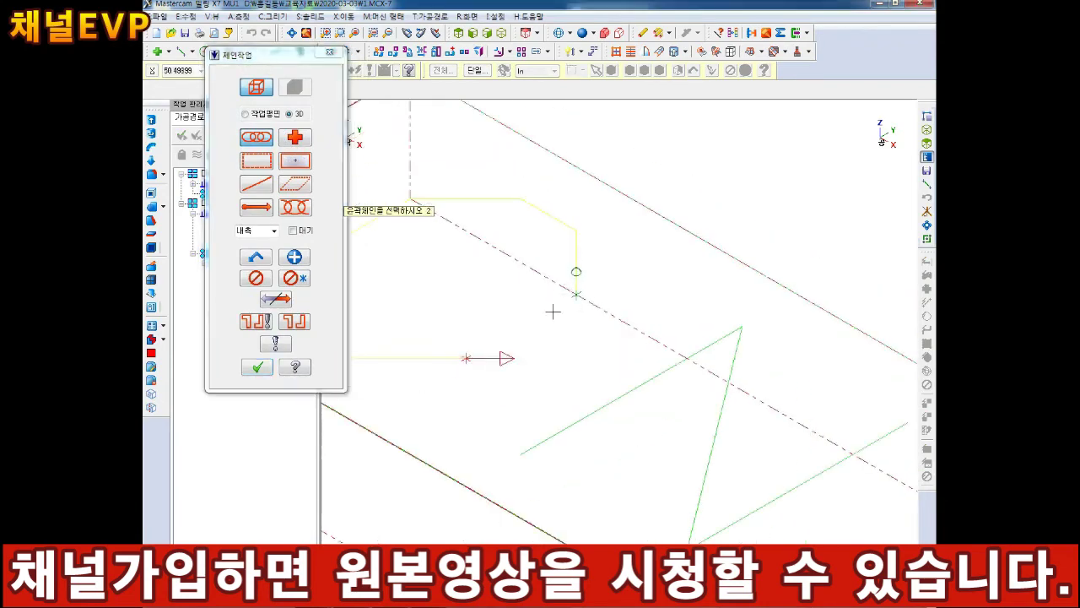
pyautogui.moveTo(540, 307); pyautogui.dragTo(578, 317, button='middle')
pyautogui.scroll(3, 660, 373)
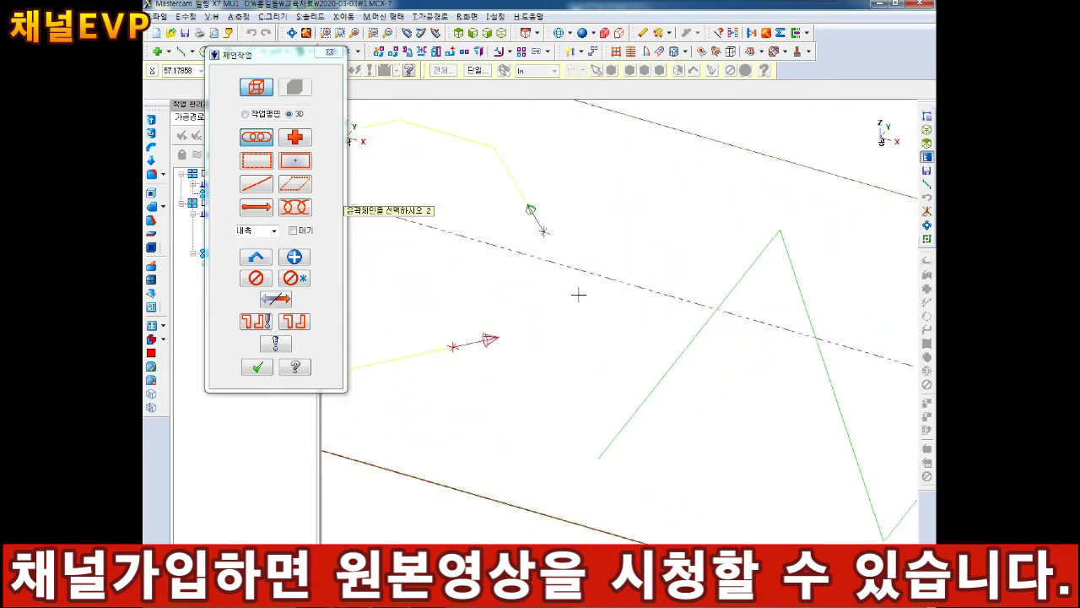
pyautogui.moveTo(562, 308); pyautogui.dragTo(606, 282, button='middle')
pyautogui.scroll(-3, 533, 306)
pyautogui.scroll(2, 555, 289)
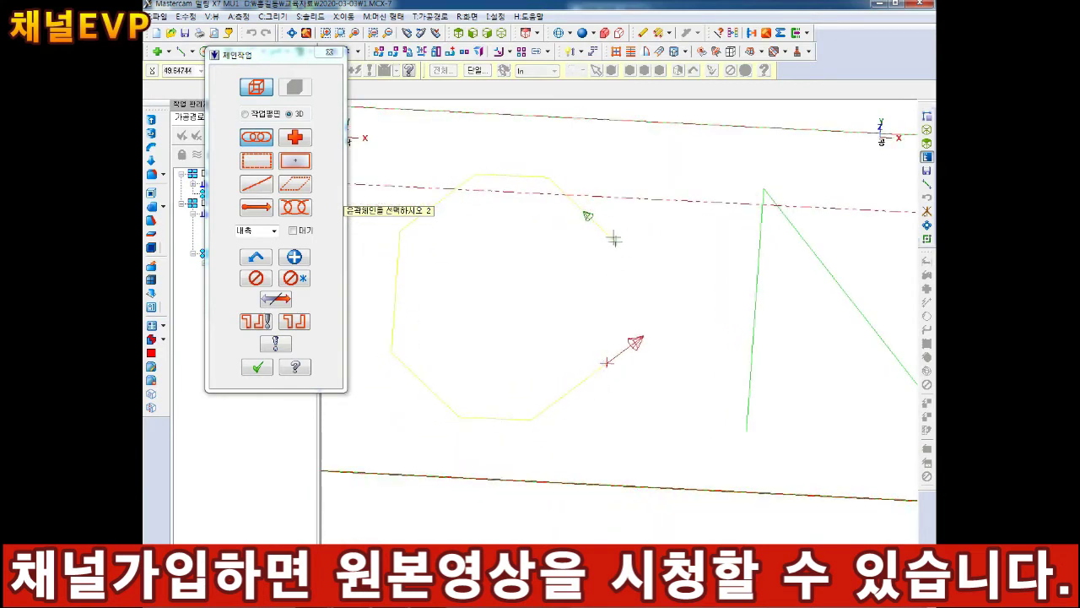
# Step: Try reversing the chaining direction of the first letter C back and forth between its two open ends
pyautogui.click(276, 300)
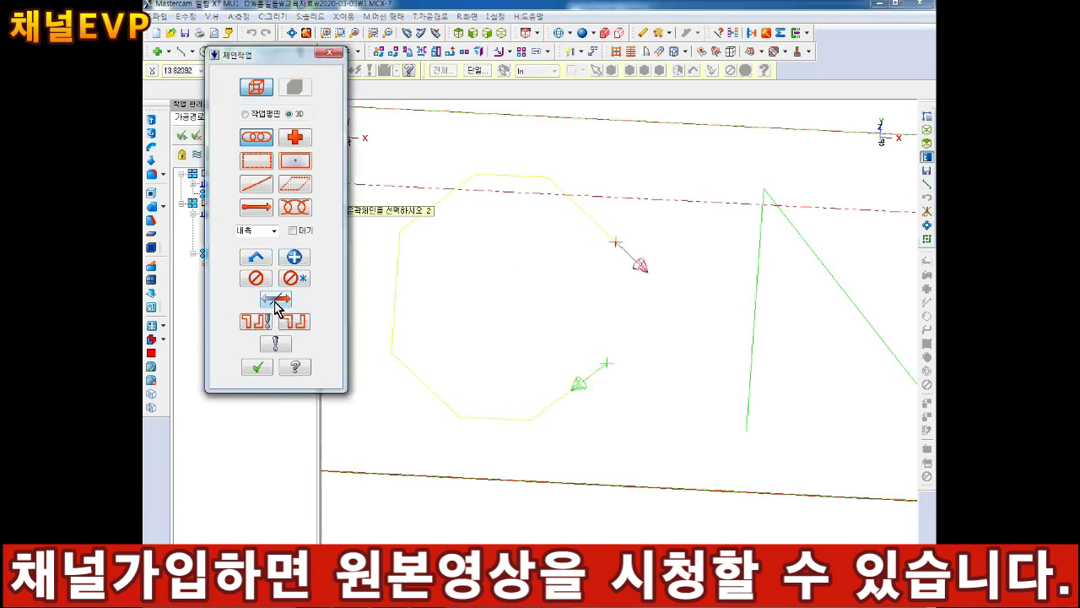
pyautogui.click(274, 301)
pyautogui.click(274, 301)
pyautogui.click(276, 300)
pyautogui.click(277, 301)
pyautogui.click(278, 299)
pyautogui.click(278, 300)
pyautogui.click(278, 300)
pyautogui.click(278, 299)
pyautogui.click(277, 300)
pyautogui.click(278, 300)
pyautogui.click(278, 300)
# Step: Accept the chained letter C, keep the contour toolpath type, and open the toolpath's tool parameters
pyautogui.click(258, 367)
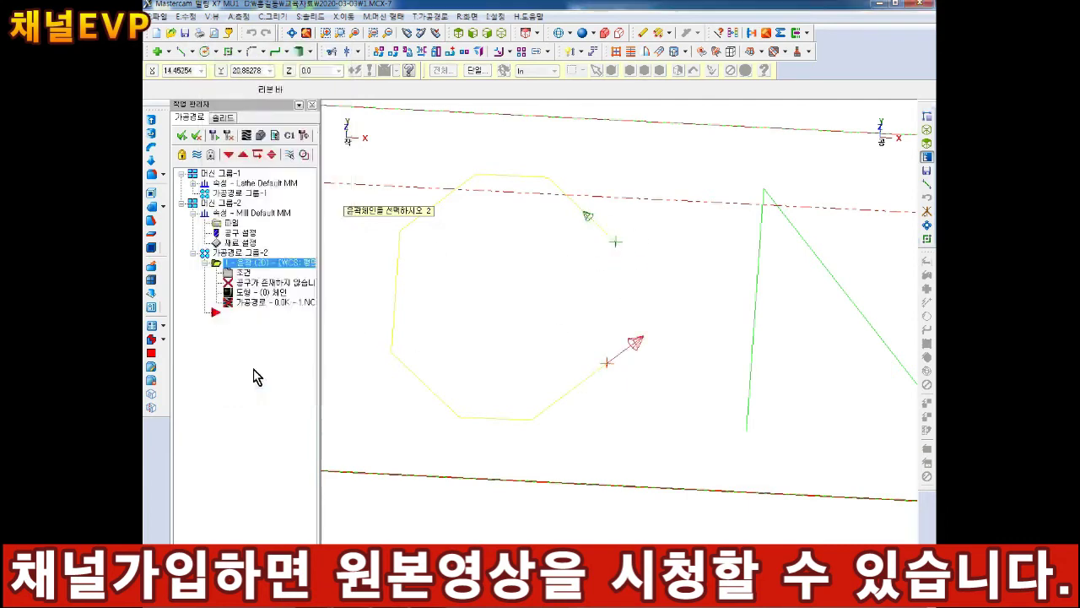
pyautogui.moveTo(467, 66); pyautogui.dragTo(499, 49)
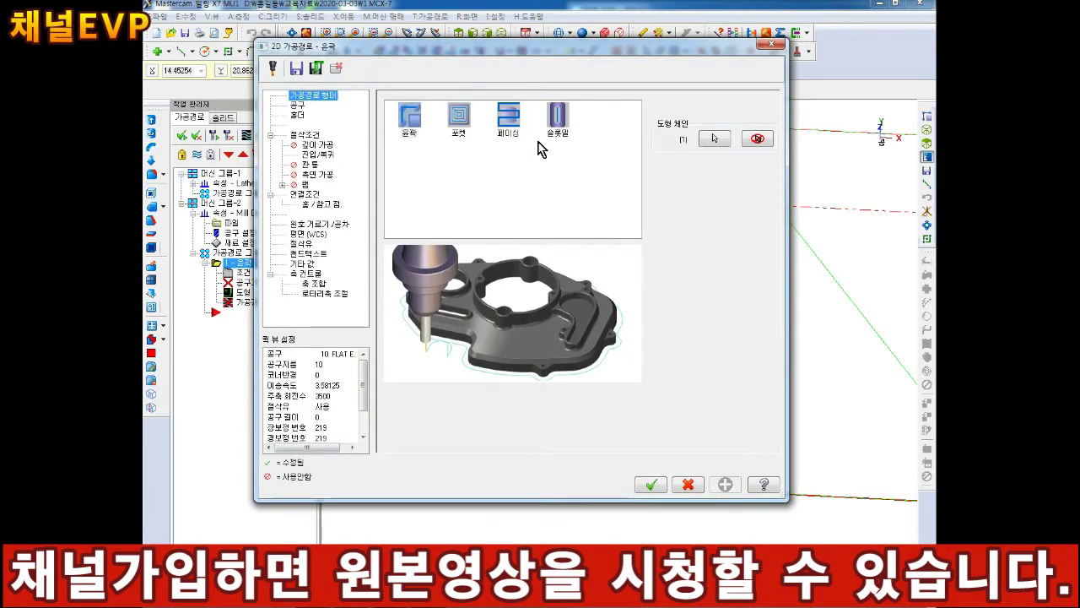
pyautogui.click(297, 106)
pyautogui.click(305, 95)
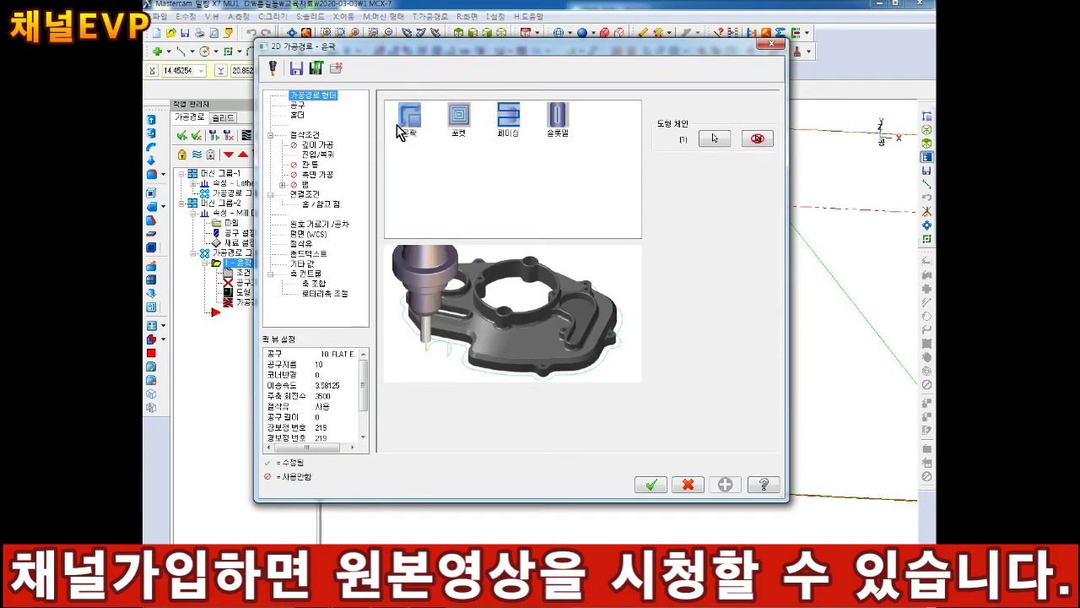
pyautogui.click(297, 107)
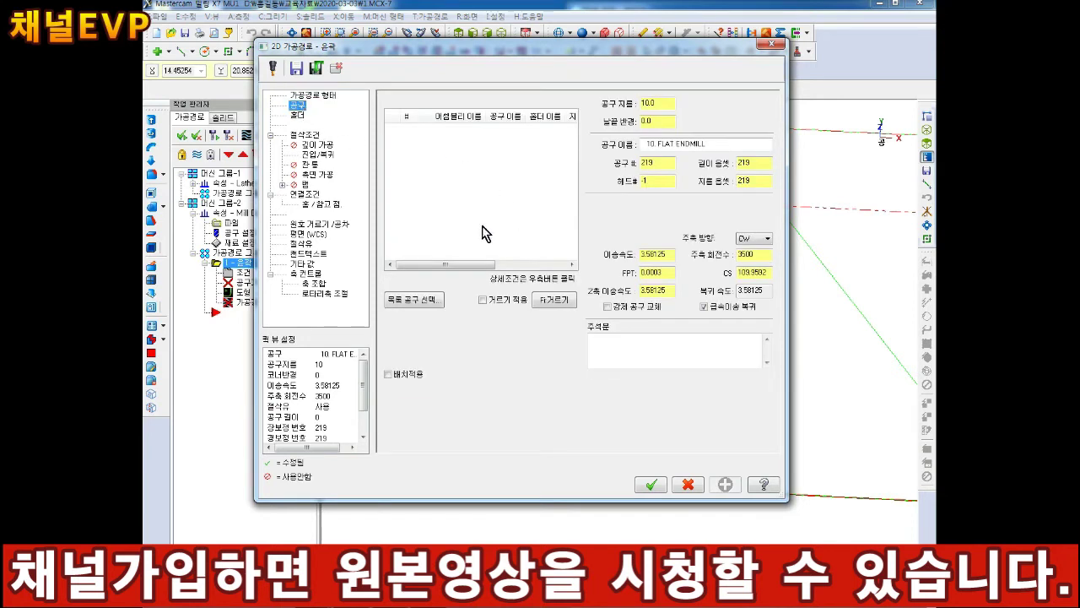
# Step: Start a new tool for the contour toolpath and choose End Mill as its type
pyautogui.rightClick(422, 146)
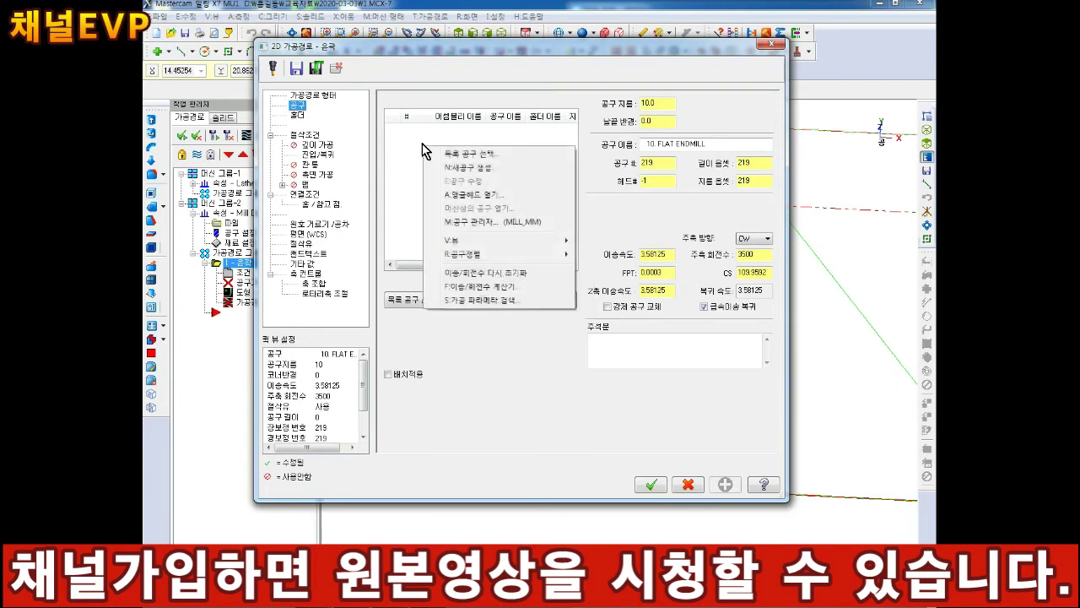
pyautogui.click(468, 171)
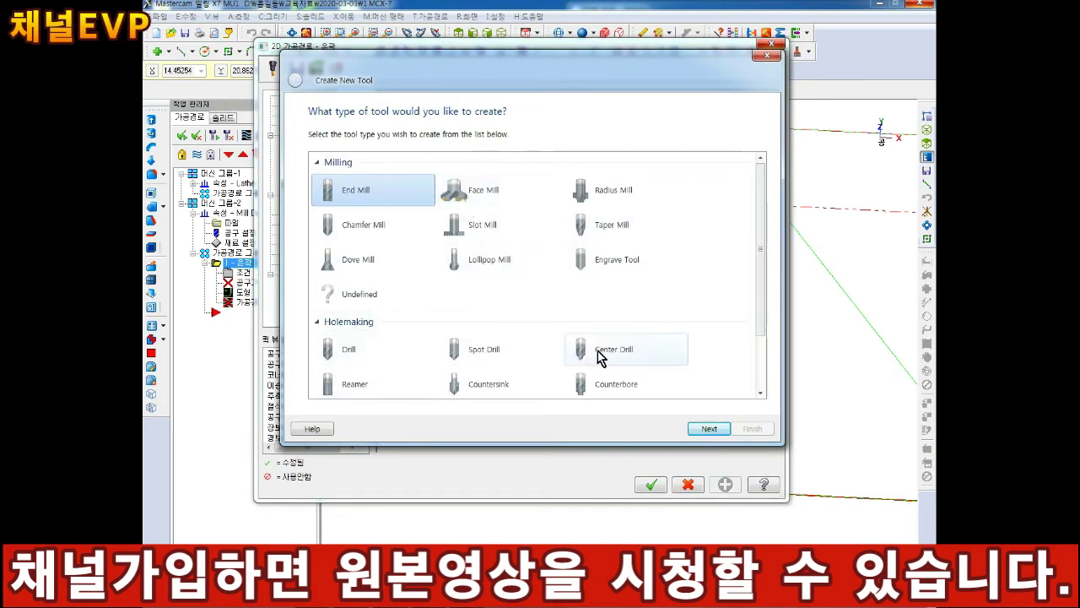
pyautogui.scroll(-3, 767, 369)
pyautogui.scroll(5, 752, 229)
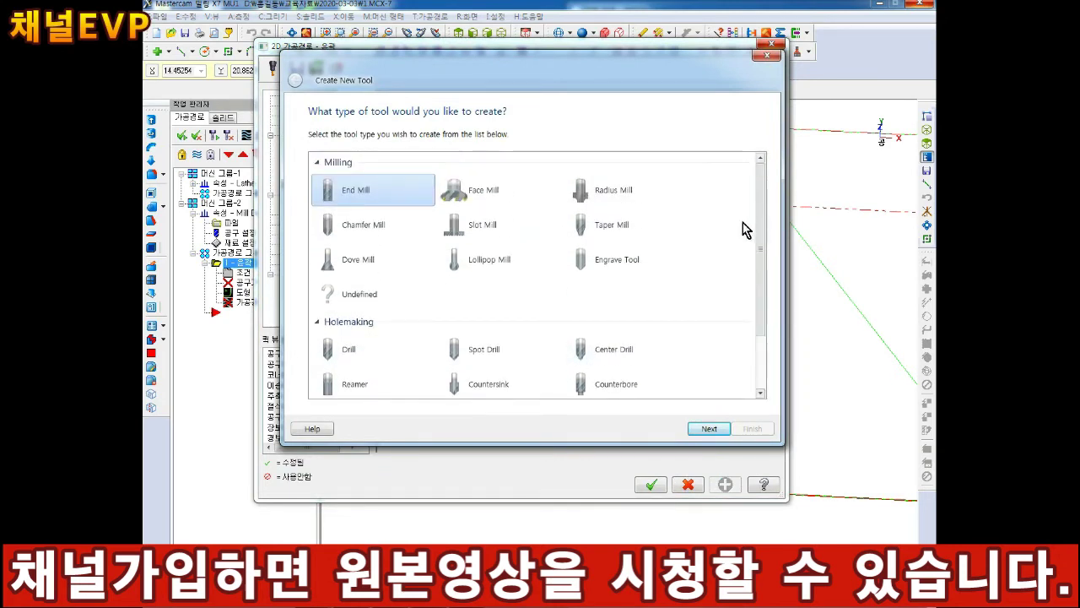
pyautogui.scroll(-5, 632, 313)
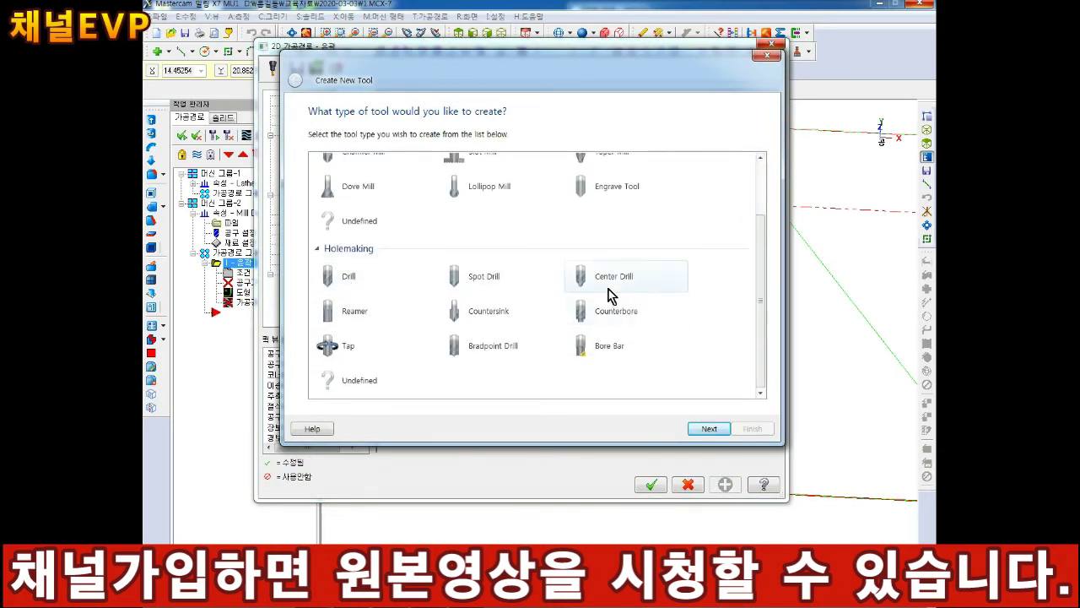
pyautogui.scroll(3, 762, 282)
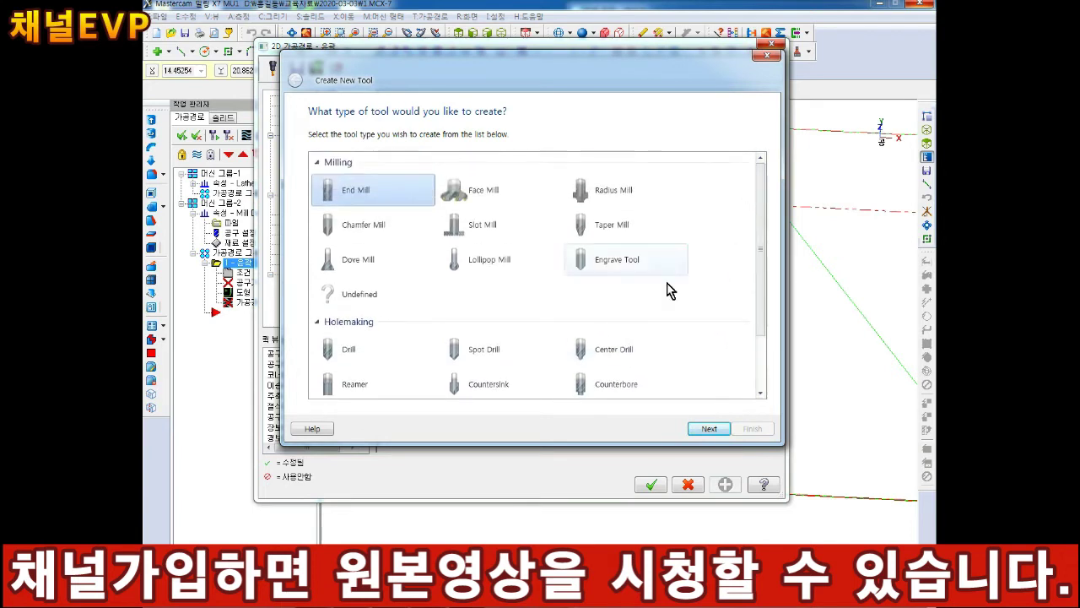
pyautogui.click(362, 192)
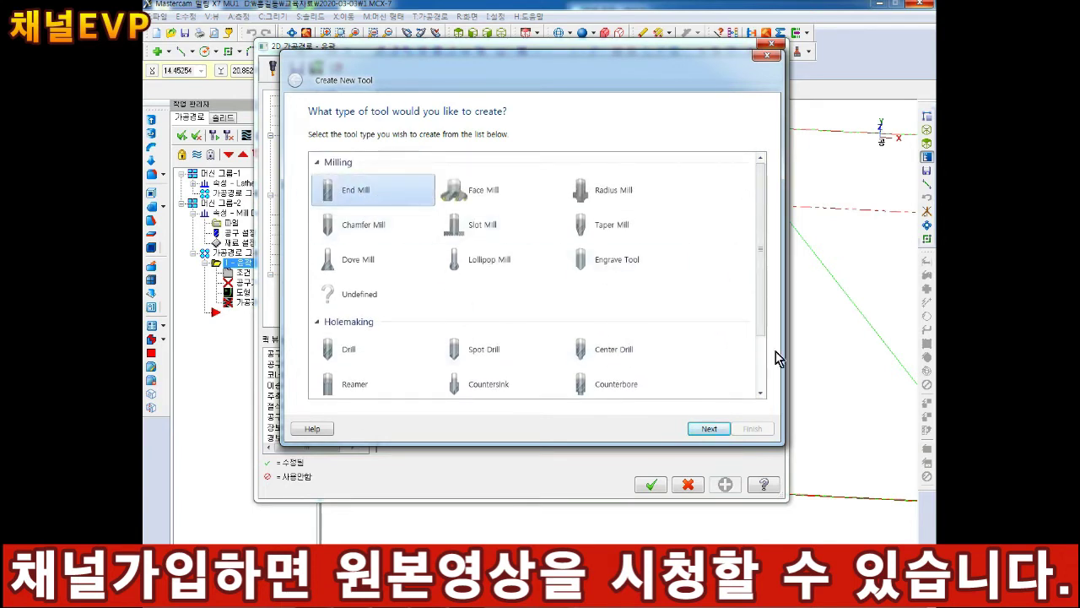
pyautogui.click(709, 428)
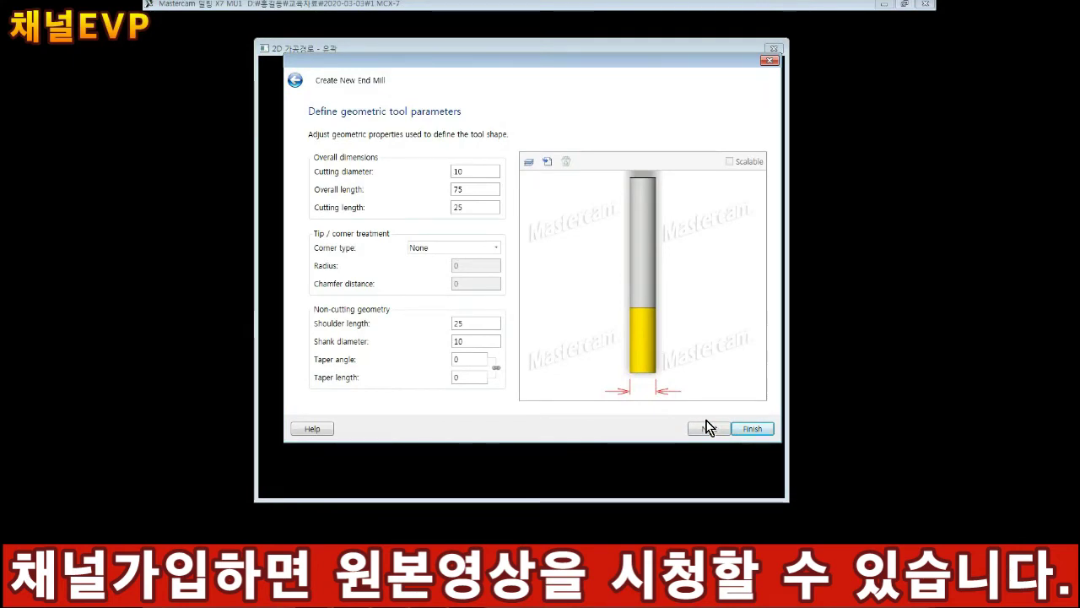
# Step: Set the new end mill's cutting diameter to 4 and finish creating the tool
pyautogui.moveTo(675, 66); pyautogui.dragTo(656, 113)
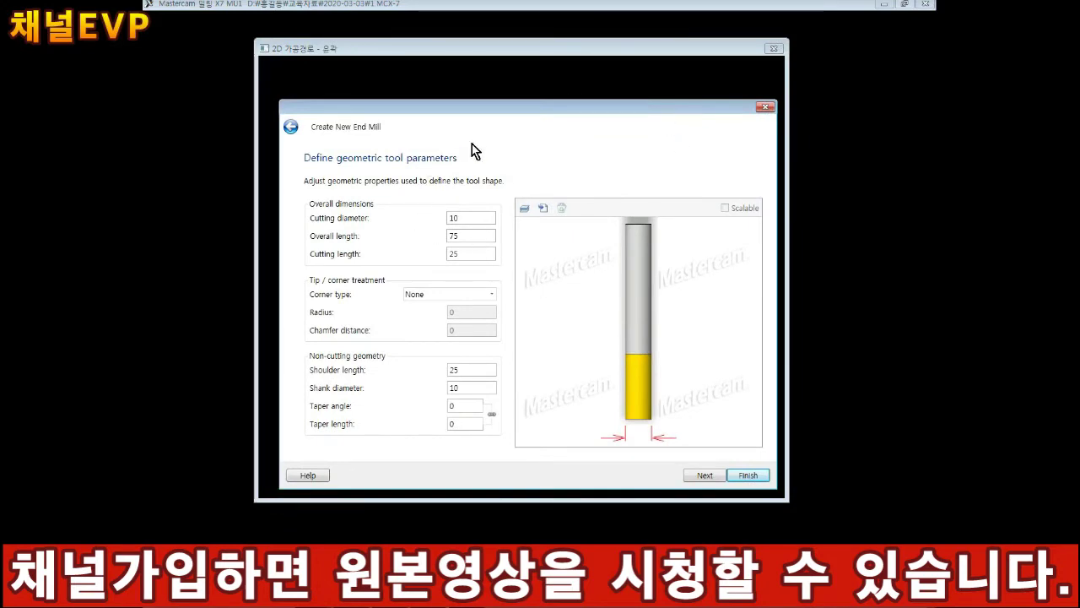
pyautogui.moveTo(483, 110); pyautogui.dragTo(465, 102)
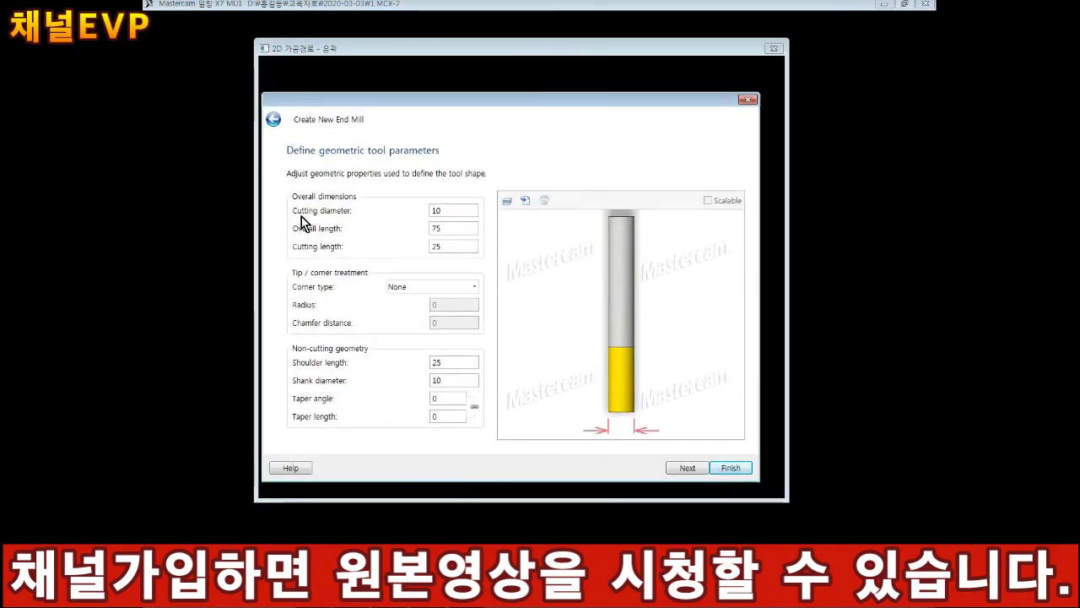
pyautogui.doubleClick(447, 210)
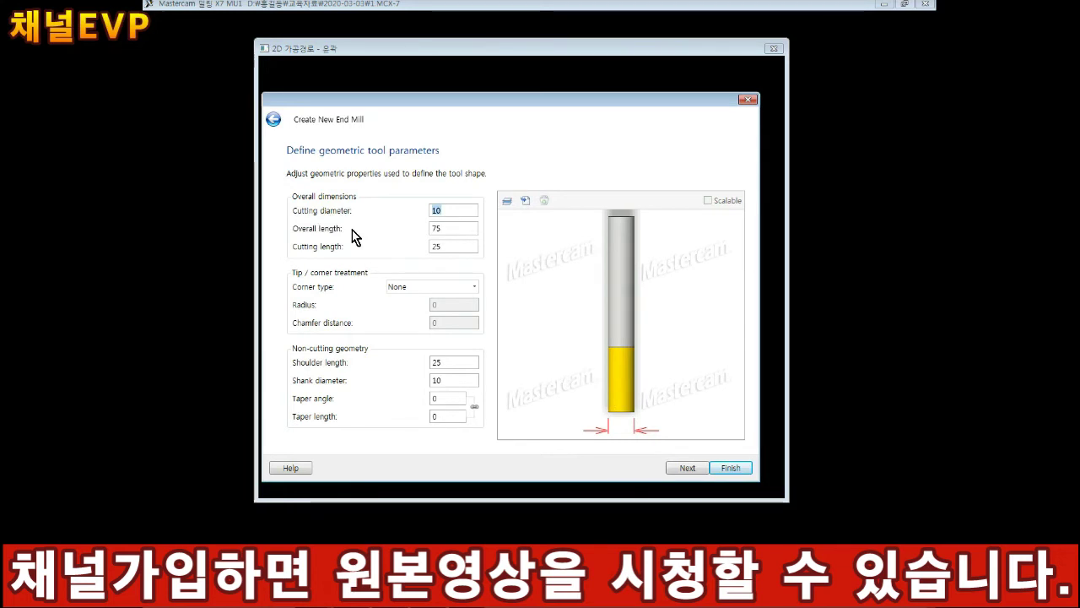
pyautogui.write('4')
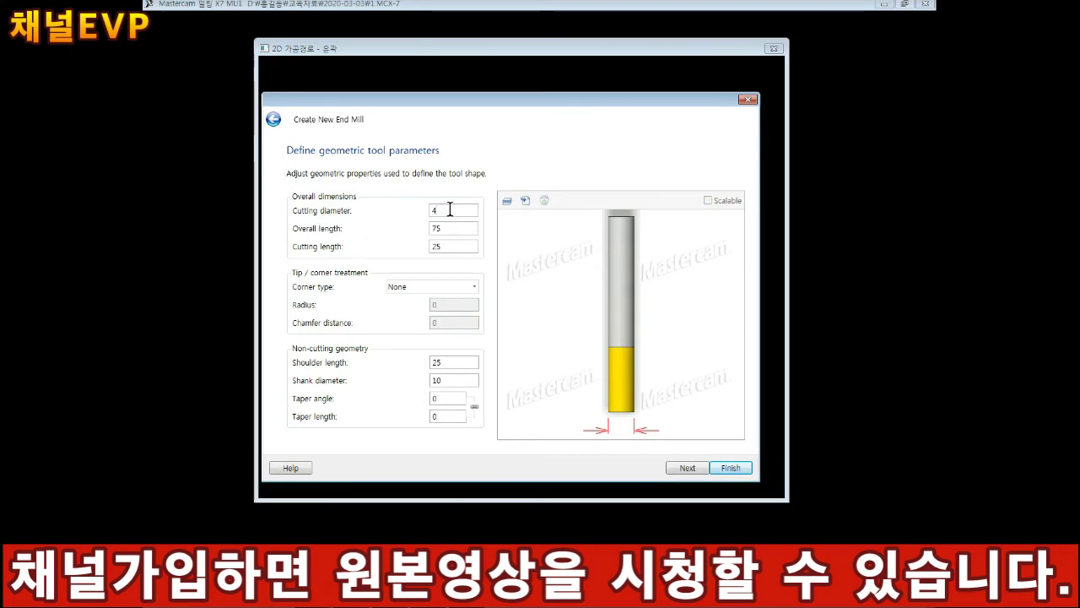
pyautogui.click(732, 469)
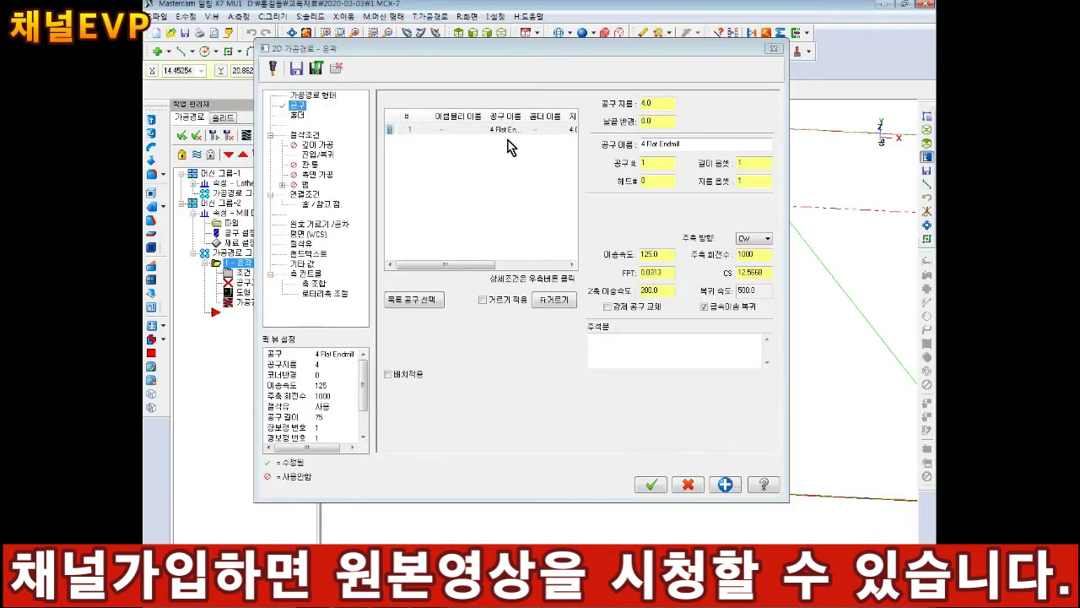
# Step: Delete the 4 mm flat end mill from the toolpath's tool list
pyautogui.moveTo(482, 265)
pyautogui.mouseDown()
pyautogui.moveTo(567, 265)
pyautogui.moveTo(445, 261)
pyautogui.moveTo(504, 277)
pyautogui.moveTo(553, 268)
pyautogui.moveTo(396, 277)
pyautogui.moveTo(557, 275)
pyautogui.moveTo(462, 270)
pyautogui.mouseUp()
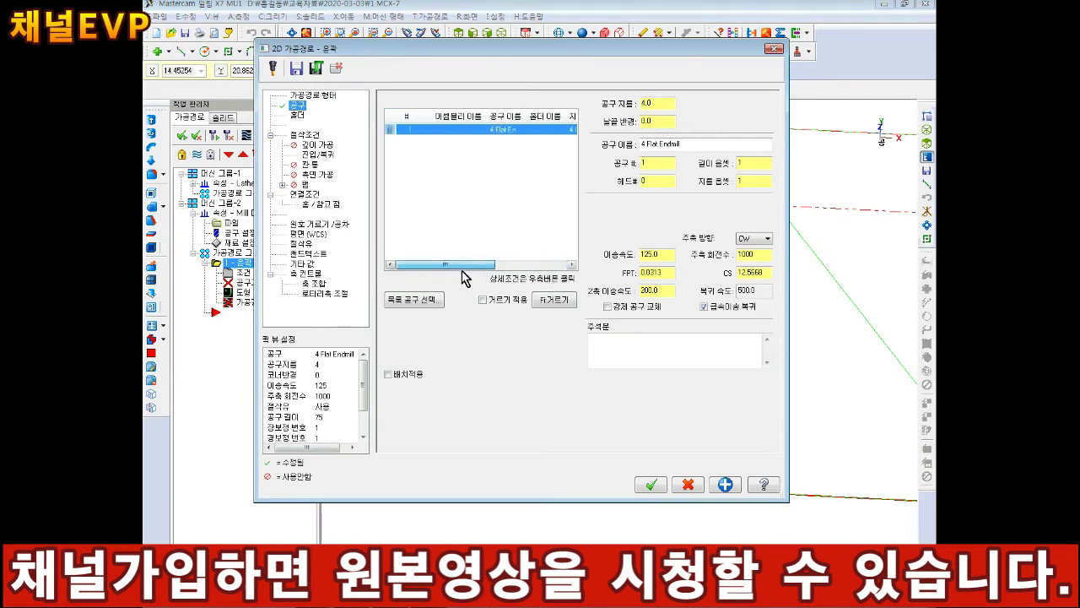
pyautogui.rightClick(442, 135)
pyautogui.click(414, 133)
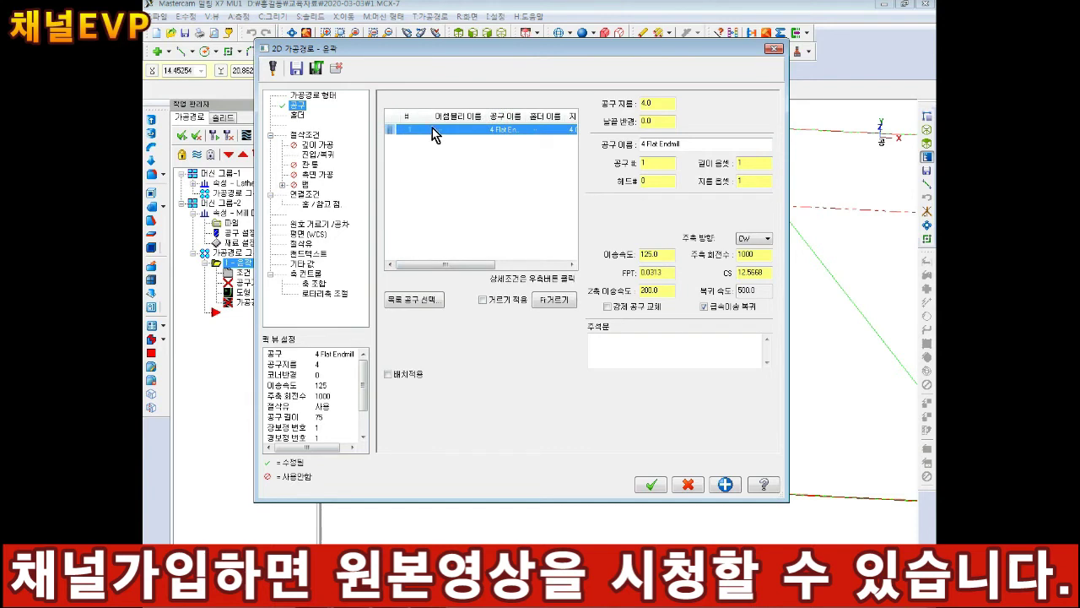
pyautogui.press('Delete')
pyautogui.click(568, 306)
pyautogui.press('Delete')
pyautogui.click(504, 301)
# Step: Create the 4 mm flat end mill again as a new End Mill tool
pyautogui.rightClick(462, 171)
pyautogui.click(524, 207)
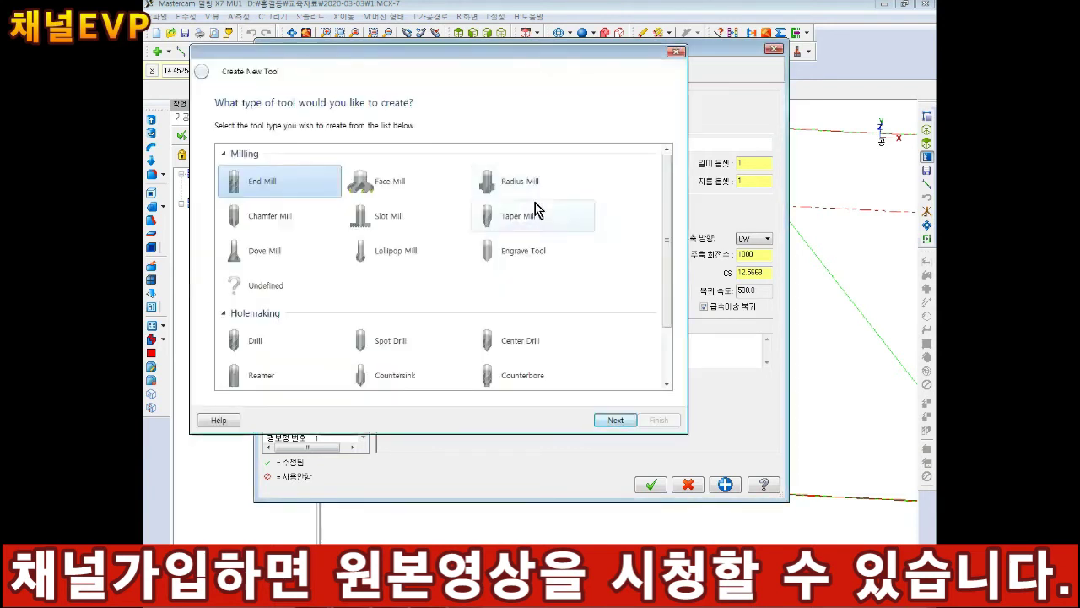
pyautogui.click(615, 419)
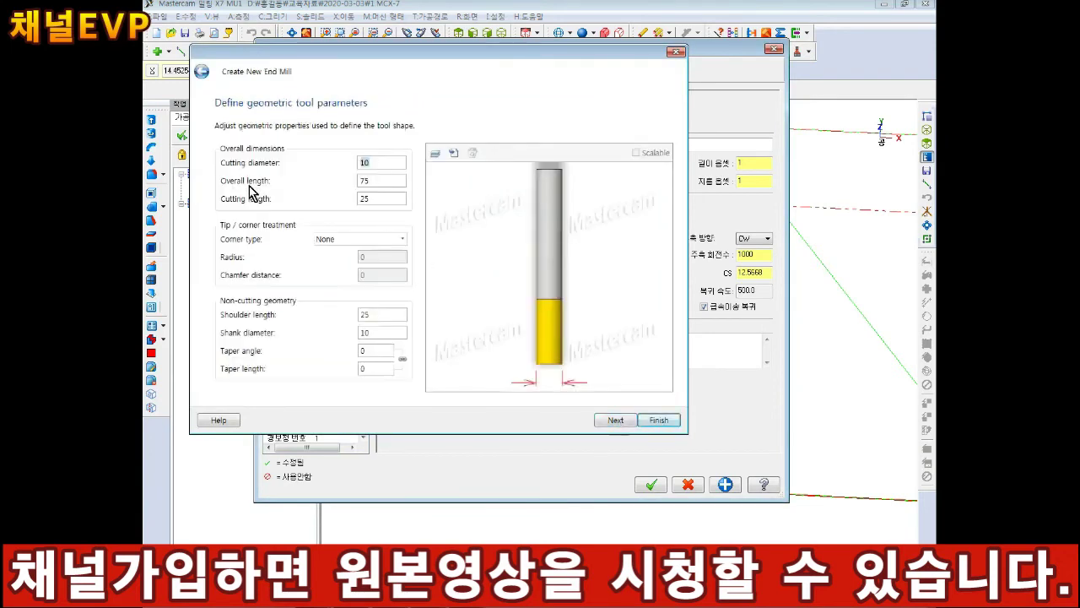
pyautogui.click(659, 422)
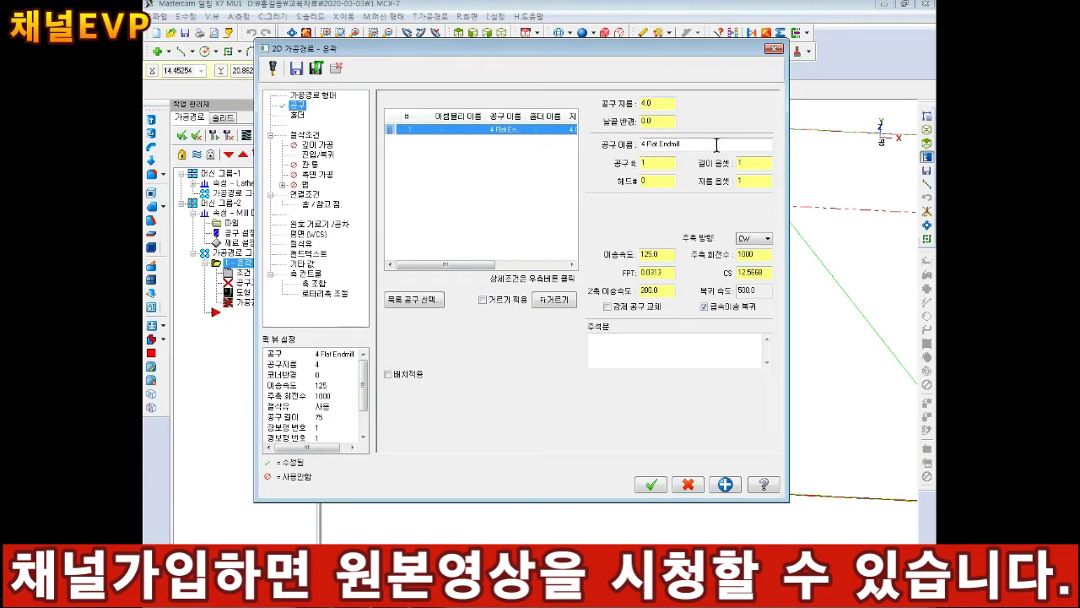
# Step: Switch to Notepad and replace the coordinate list with the tool number code T01
pyautogui.click(655, 162)
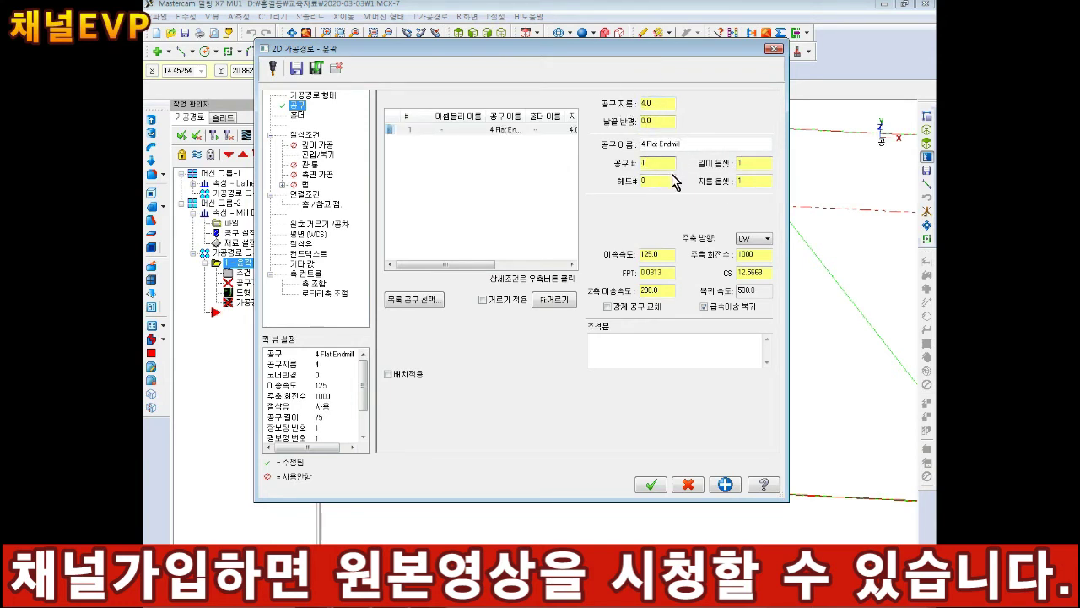
pyautogui.hotkey('alt', 'Tab')
pyautogui.moveTo(847, 17); pyautogui.dragTo(789, 285)
pyautogui.hotkey('ctrl', 'a')
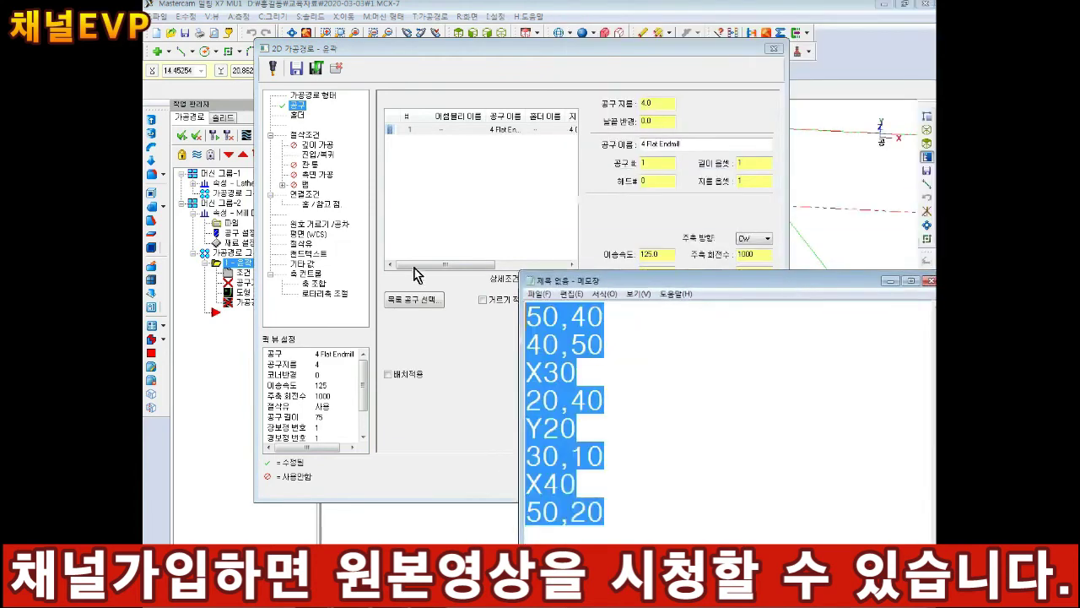
pyautogui.write('ㅅ')
pyautogui.press('BackSpace')
pyautogui.write('T01')
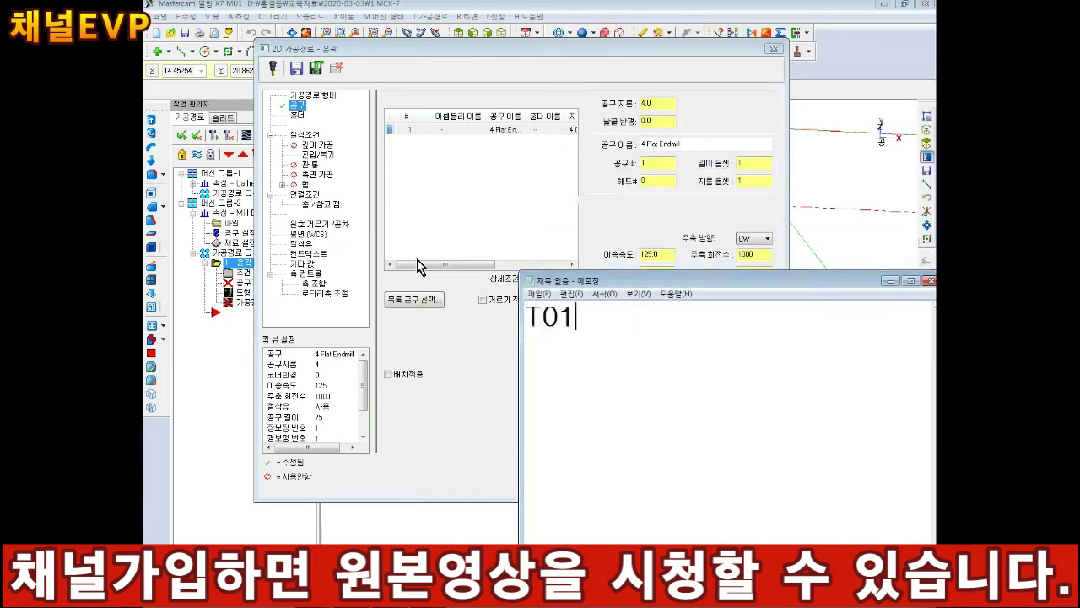
# Step: Check the length offset field in the toolpath settings and note its code G43 H01 on a new Notepad line
pyautogui.click(648, 166)
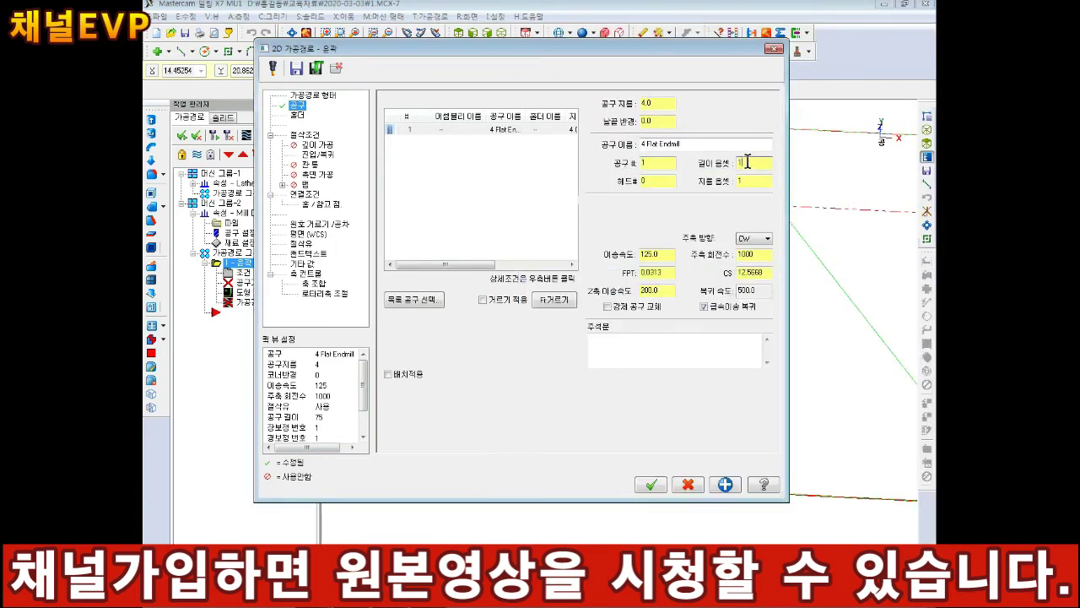
pyautogui.hotkey('alt', 'Tab')
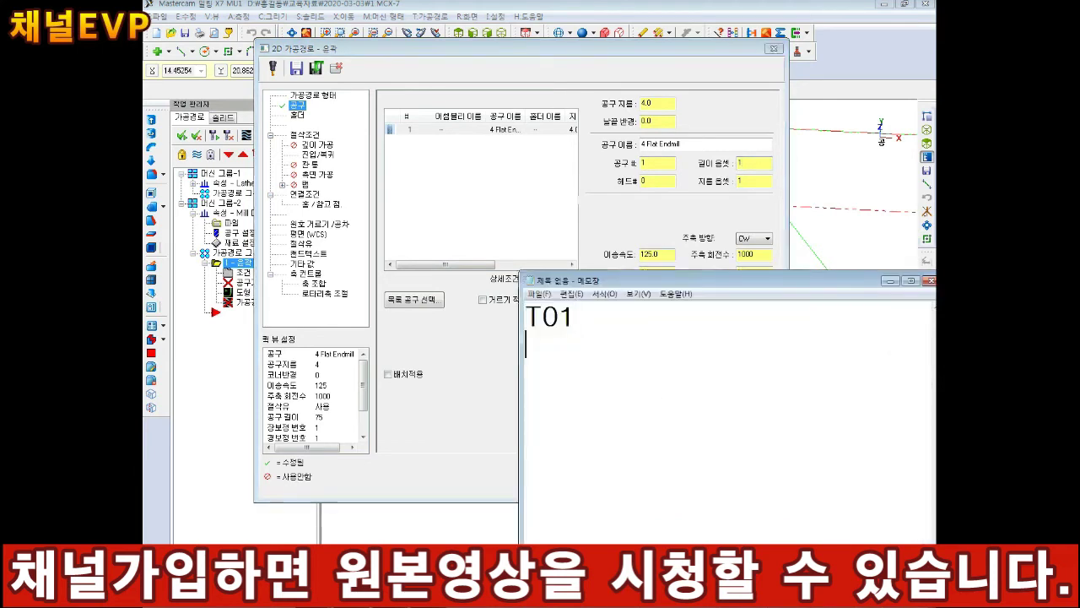
pyautogui.press('Return')
pyautogui.write('G43 H01')
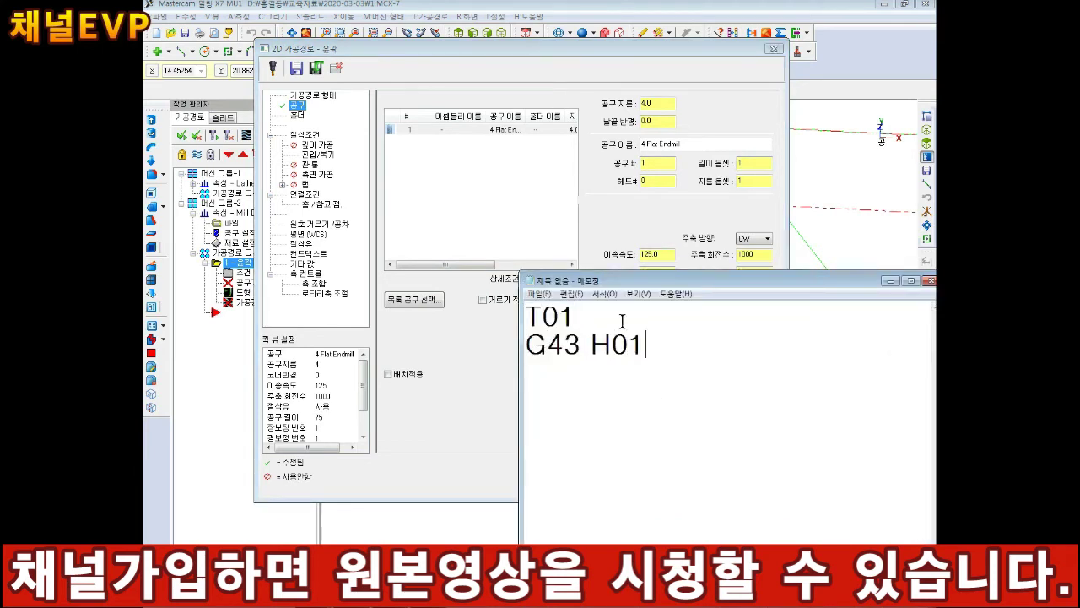
# Step: Note the diameter offset codes G41 and G42 D01 on separate lines below a blank line, then return to Mastercam
pyautogui.click(705, 214)
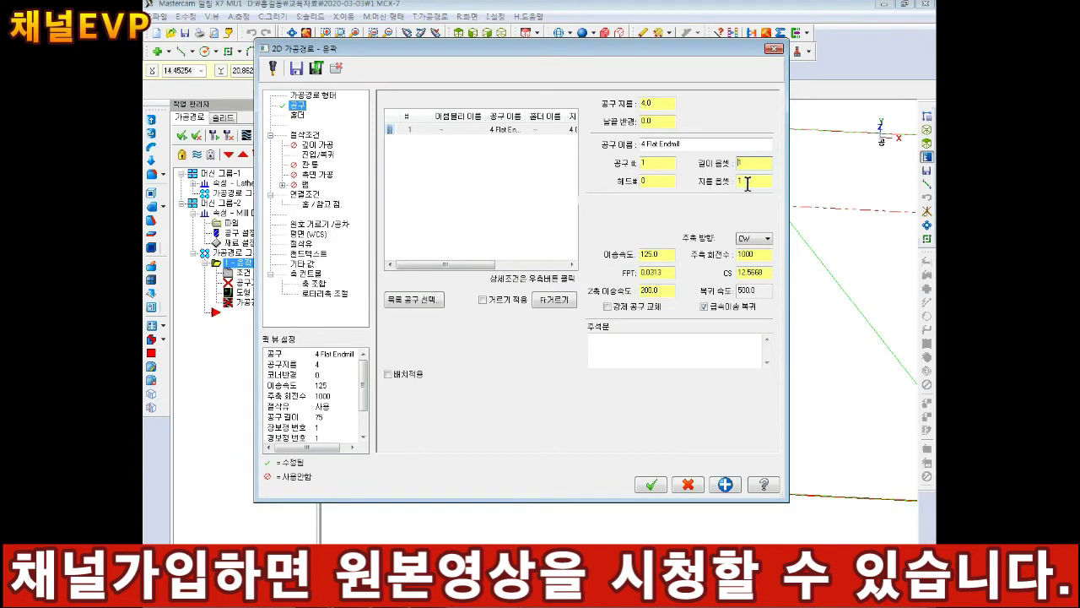
pyautogui.hotkey('alt', 'Tab')
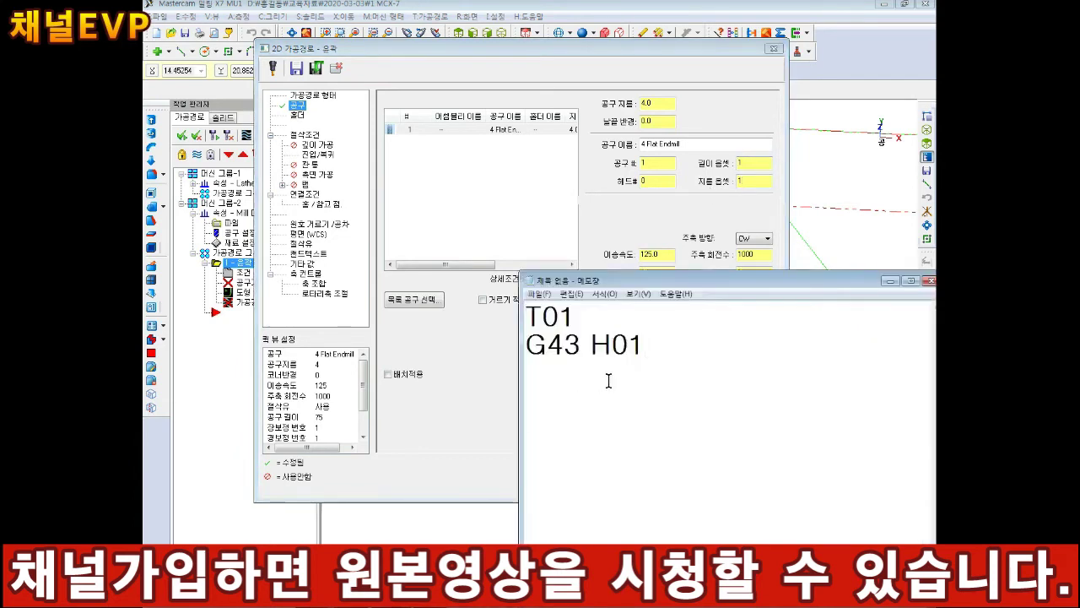
pyautogui.press('Return')
pyautogui.press('Return')
pyautogui.write('G41 G42 D01')
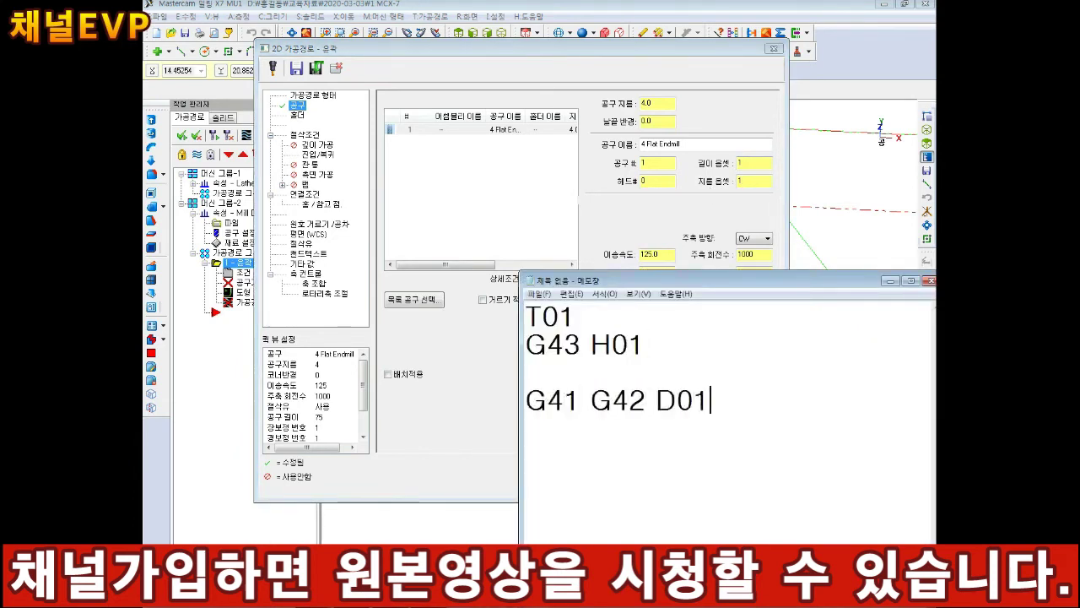
pyautogui.click(600, 422)
pyautogui.press('Return')
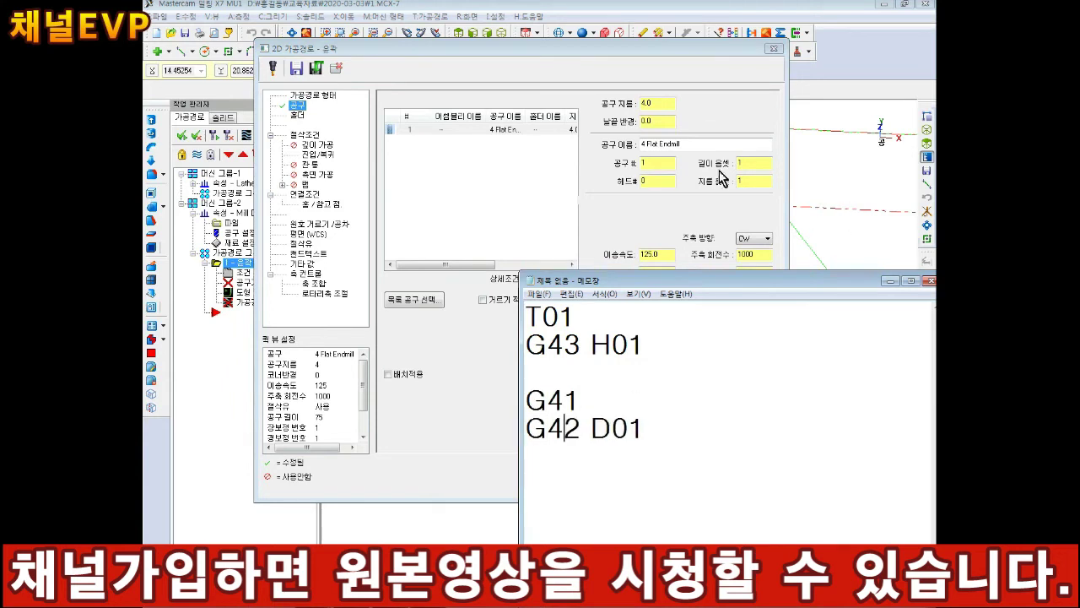
pyautogui.moveTo(666, 428); pyautogui.dragTo(545, 308)
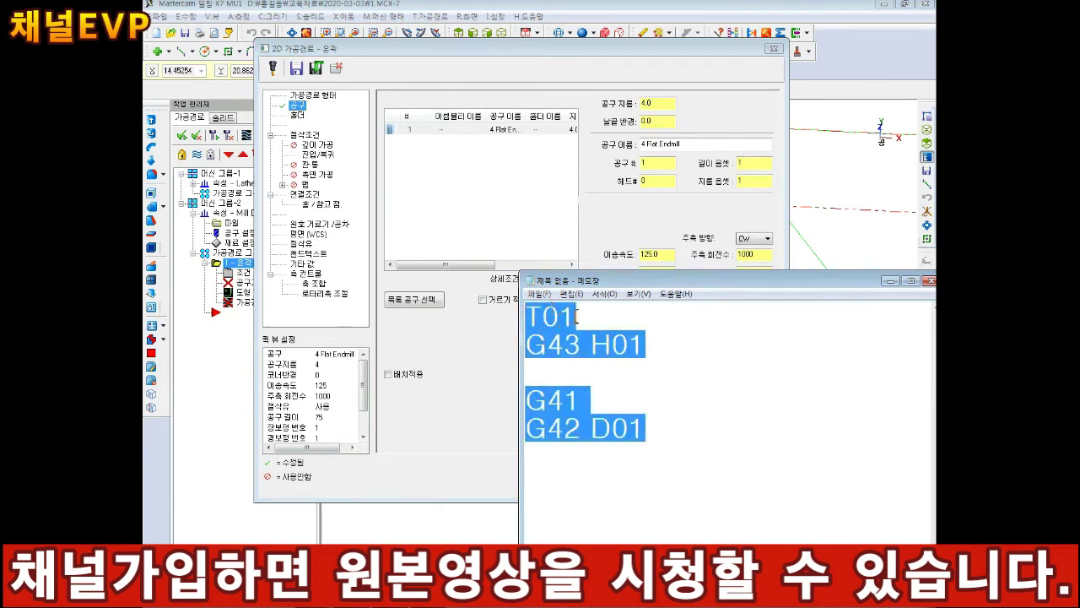
pyautogui.click(414, 253)
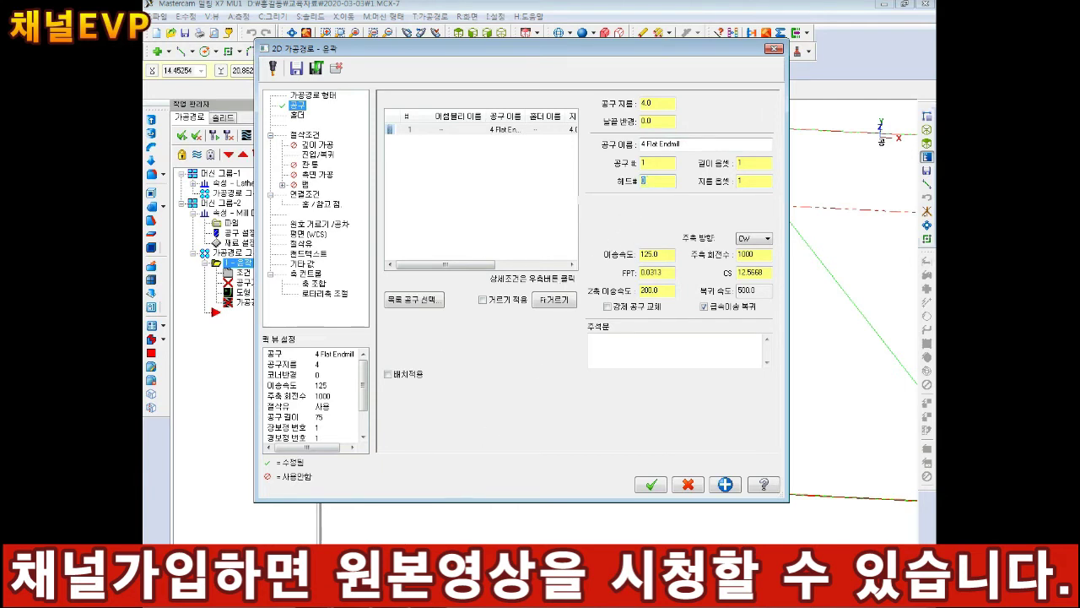
# Step: Open Paint and sketch two upright machine heads side by side in black, each with a tool beneath it
pyautogui.press('super')
pyautogui.click(203, 309)
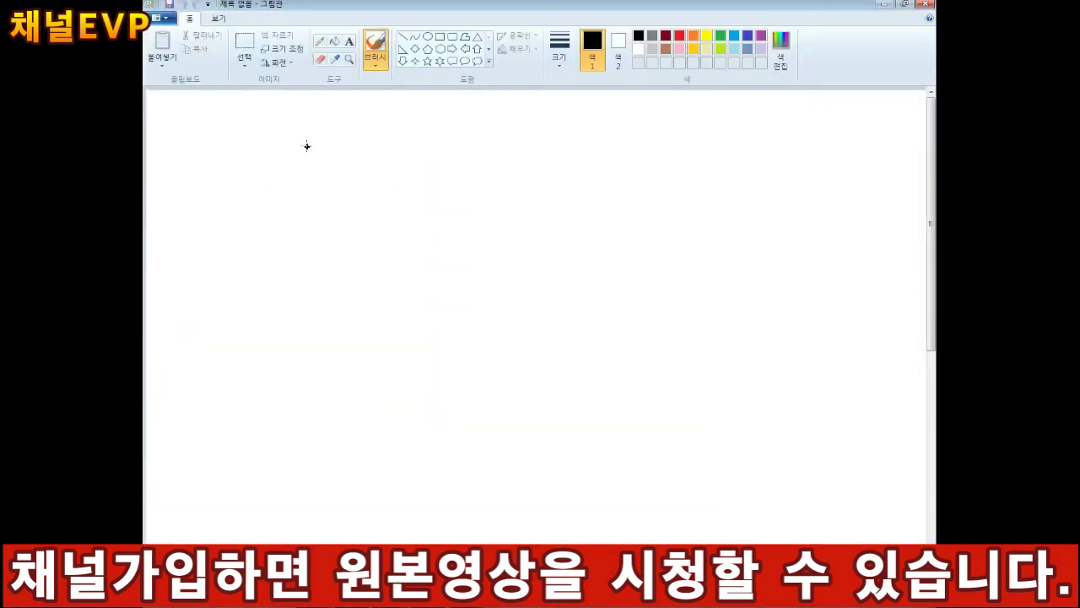
pyautogui.moveTo(307, 146)
pyautogui.mouseDown()
pyautogui.moveTo(332, 347)
pyautogui.moveTo(304, 207)
pyautogui.mouseUp()
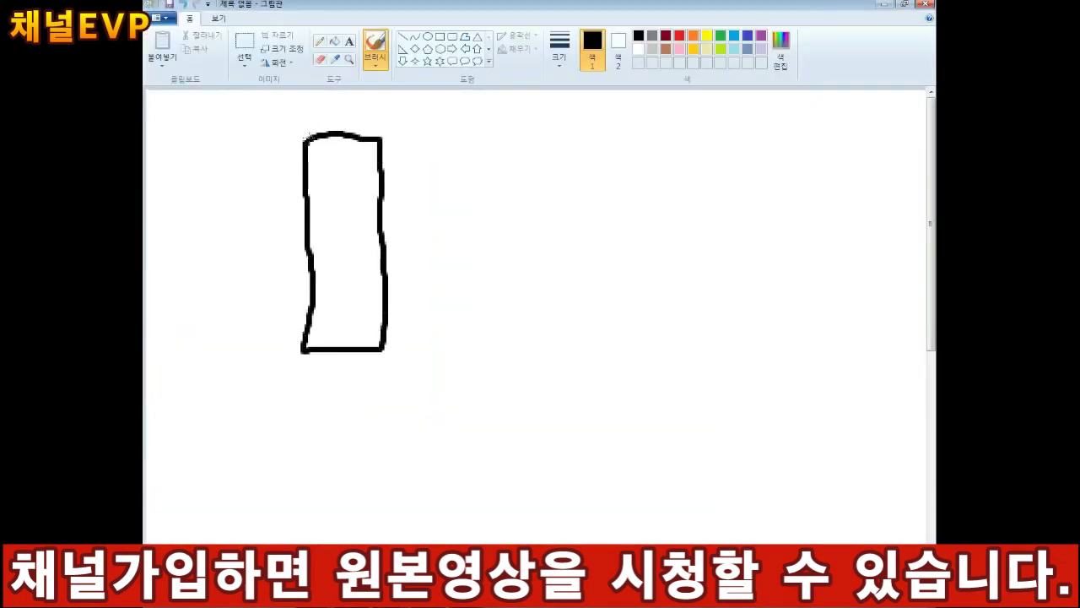
pyautogui.moveTo(510, 133)
pyautogui.mouseDown()
pyautogui.moveTo(531, 343)
pyautogui.moveTo(483, 134)
pyautogui.mouseUp()
pyautogui.moveTo(335, 351)
pyautogui.mouseDown()
pyautogui.moveTo(327, 407)
pyautogui.moveTo(357, 342)
pyautogui.mouseUp()
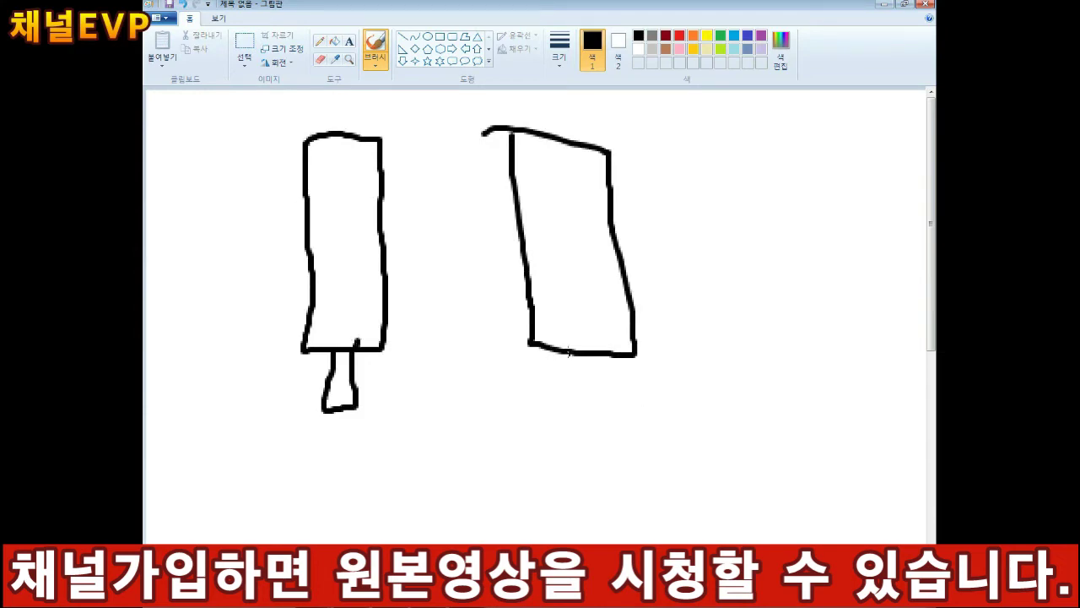
pyautogui.moveTo(573, 353); pyautogui.dragTo(601, 347)
# Step: Switch the brush colour to orange and mark each of the two sketched heads
pyautogui.click(692, 35)
pyautogui.moveTo(339, 160); pyautogui.dragTo(340, 226)
pyautogui.moveTo(562, 179)
pyautogui.mouseDown()
pyautogui.moveTo(585, 177)
pyautogui.moveTo(690, 228)
pyautogui.mouseUp()
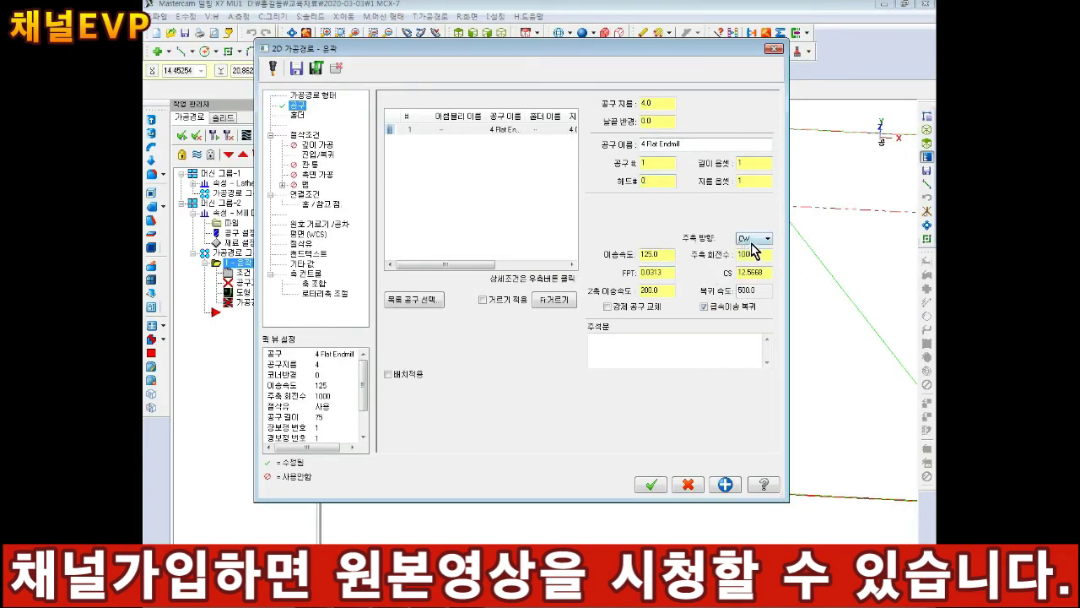
# Step: Note the clockwise spindle code M03 on a new Notepad line and return to the Mastercam toolpath dialog
pyautogui.hotkey('alt', 'Tab')
pyautogui.click(689, 419)
pyautogui.press('Return')
pyautogui.write('M')
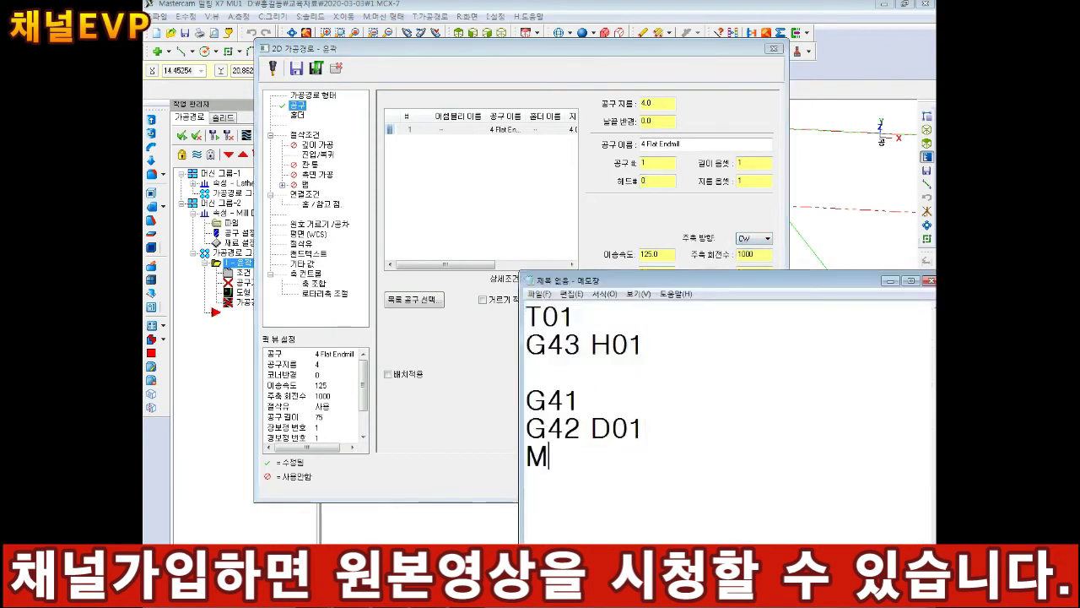
pyautogui.write('03')
pyautogui.hotkey('alt', 'Tab')
# Step: Try the CCW spindle direction on the tool page and set it back to CW
pyautogui.click(754, 239)
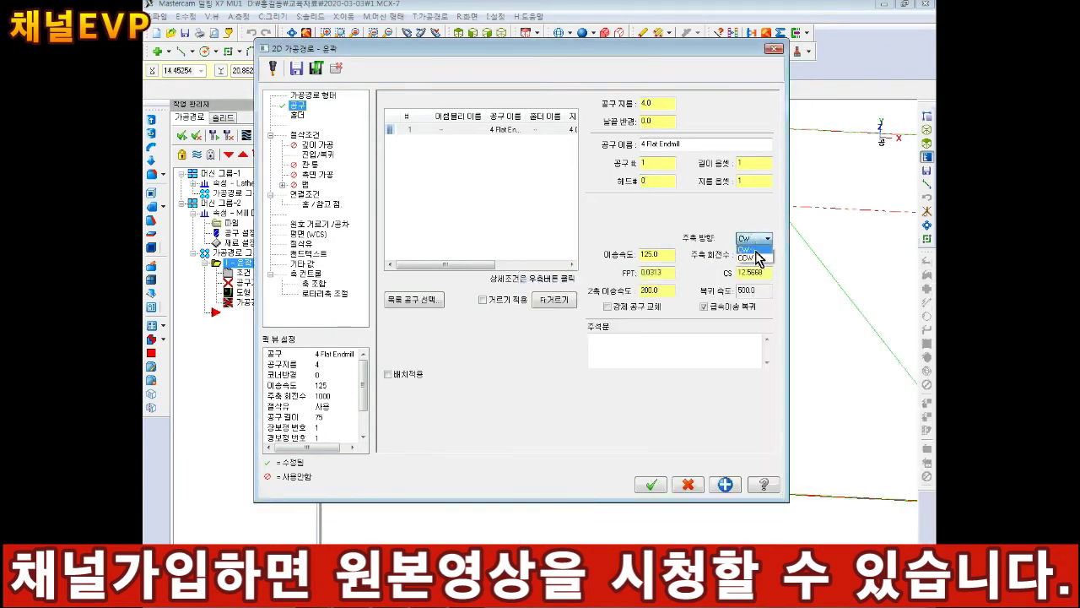
pyautogui.click(747, 258)
pyautogui.click(753, 238)
pyautogui.click(747, 247)
# Step: Move the windows to reveal the feed rate field and note the feed code F150 below M03 in Notepad
pyautogui.hotkey('alt', 'Tab')
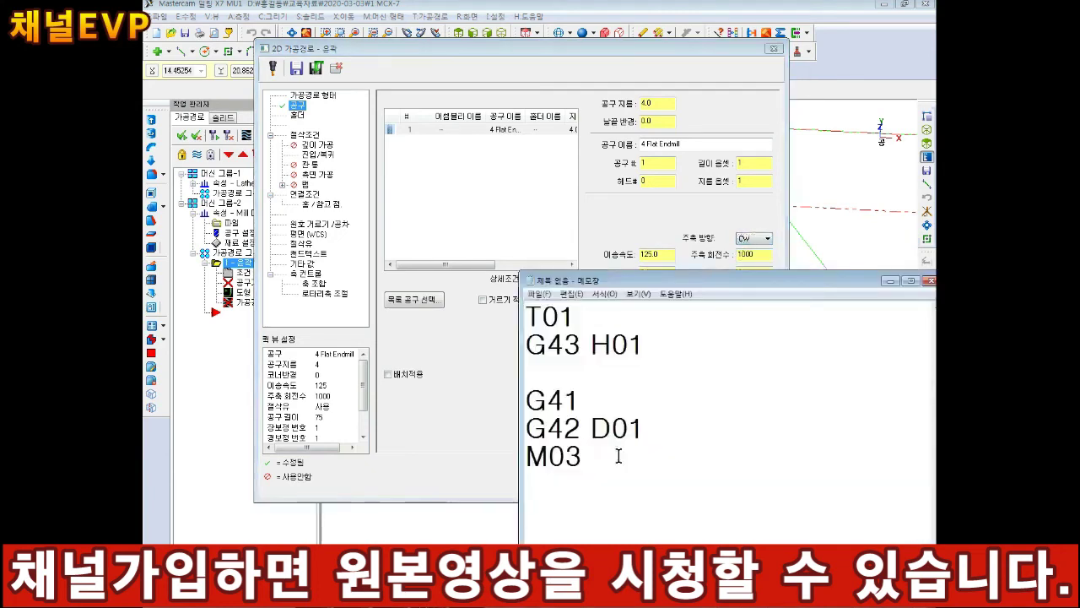
pyautogui.moveTo(673, 284); pyautogui.dragTo(615, 384)
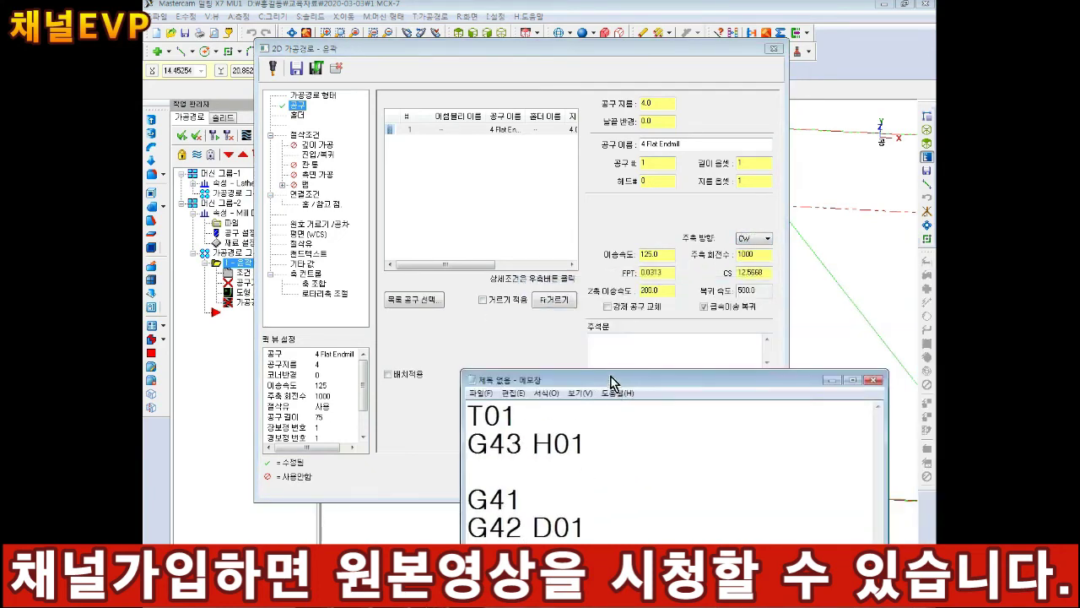
pyautogui.moveTo(591, 47); pyautogui.dragTo(578, 38)
pyautogui.doubleClick(645, 246)
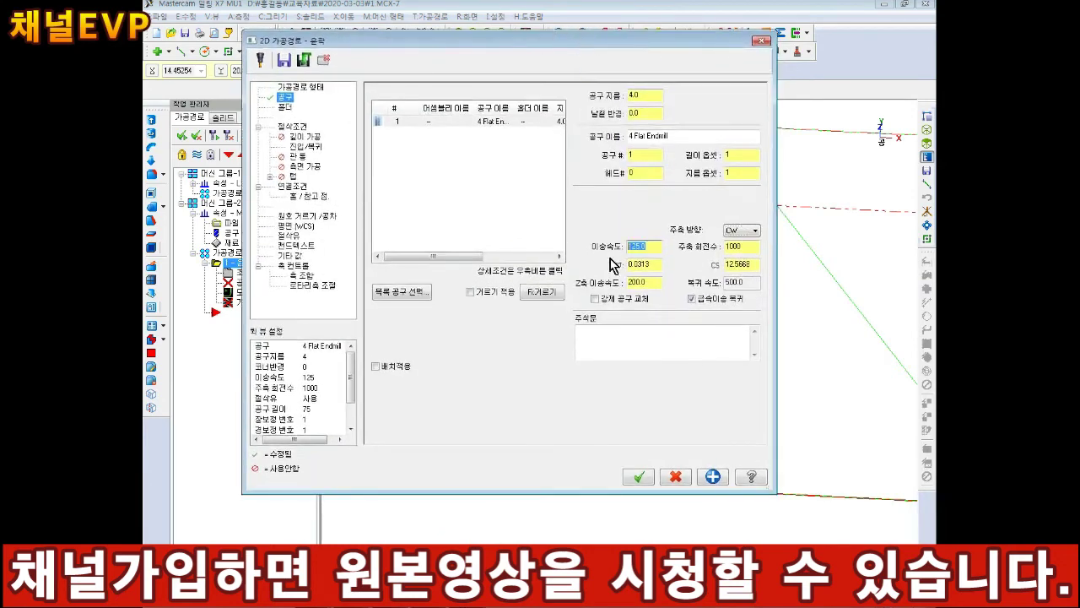
pyautogui.hotkey('alt', 'Tab')
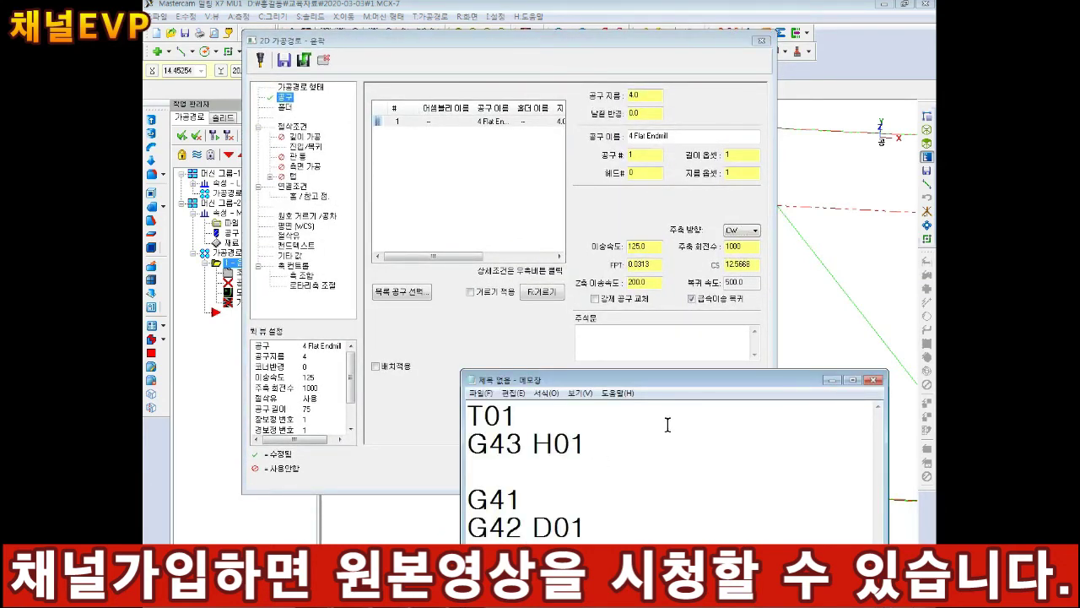
pyautogui.moveTo(645, 382); pyautogui.dragTo(629, 273)
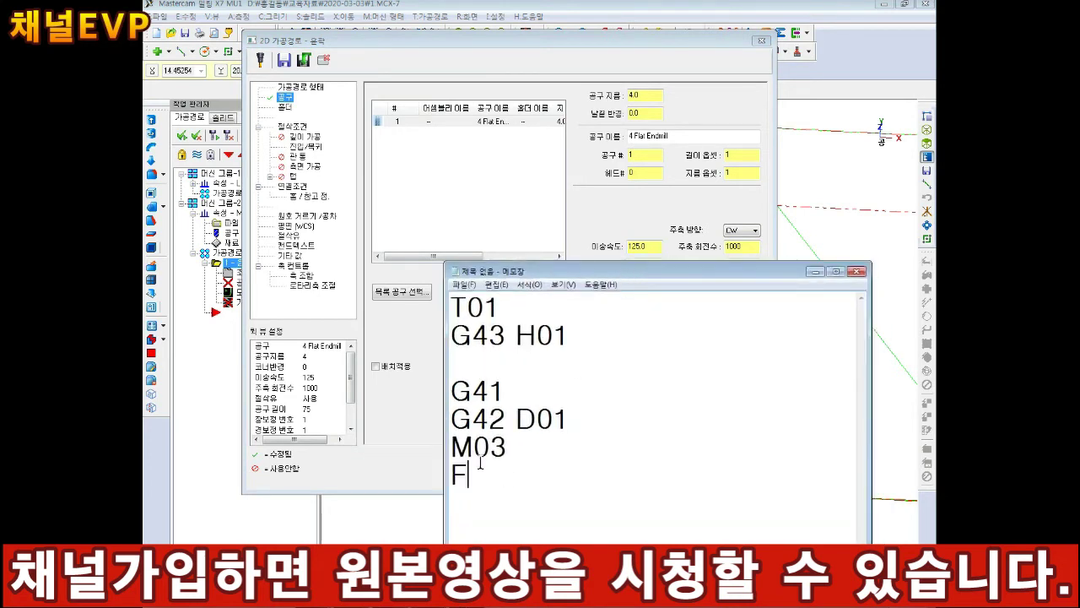
pyautogui.write('150')
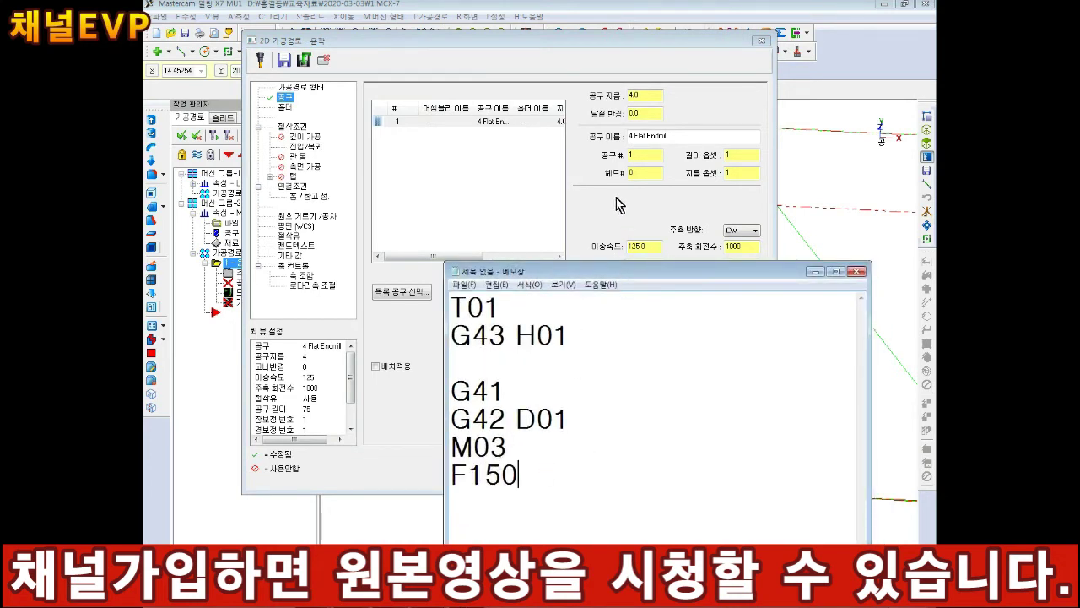
# Step: Set the feed rate of the 4 mm end mill to 150 on the toolpath's tool page
pyautogui.moveTo(653, 247); pyautogui.dragTo(523, 253)
pyautogui.write('15')
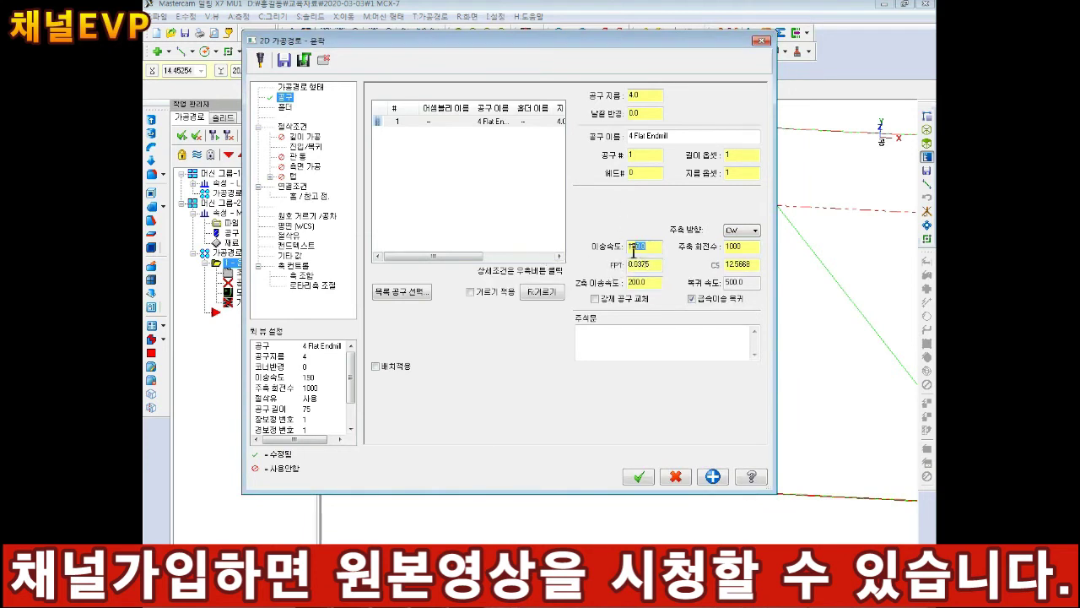
pyautogui.press('Tab')
pyautogui.press('Tab')
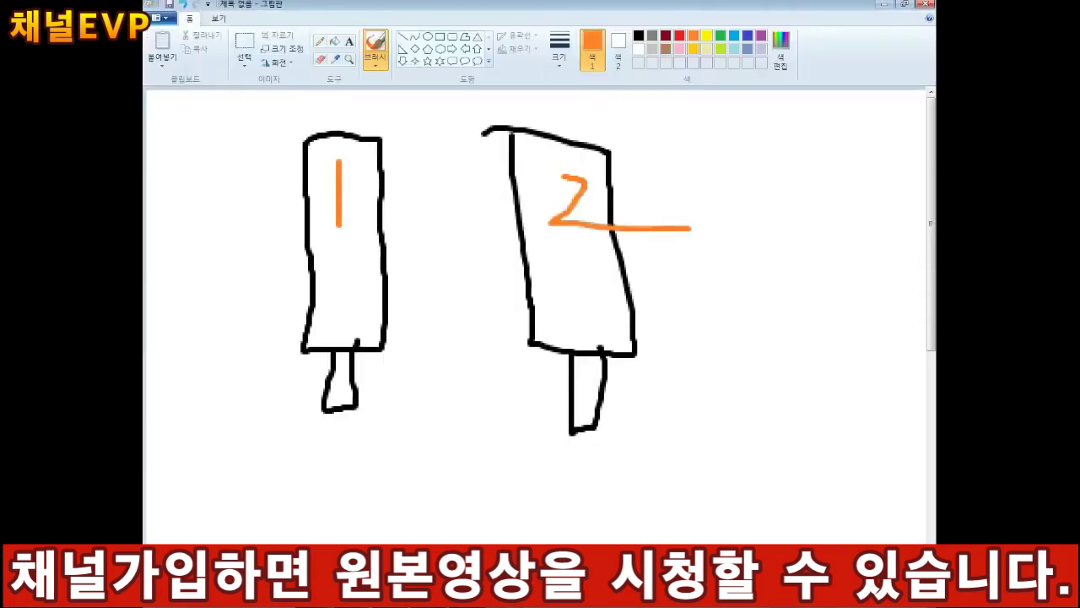
# Step: In the Paint sketch, draw orange tool movement paths with arrows beside the heads and label the downward motion Z
pyautogui.moveTo(698, 197)
pyautogui.mouseDown()
pyautogui.moveTo(808, 120)
pyautogui.moveTo(850, 223)
pyautogui.moveTo(797, 265)
pyautogui.mouseUp()
pyautogui.moveTo(715, 270); pyautogui.dragTo(716, 412)
pyautogui.moveTo(695, 385); pyautogui.dragTo(739, 380)
pyautogui.moveTo(778, 292); pyautogui.dragTo(812, 347)
pyautogui.moveTo(768, 311); pyautogui.dragTo(821, 314)
pyautogui.moveTo(864, 233); pyautogui.dragTo(864, 395)
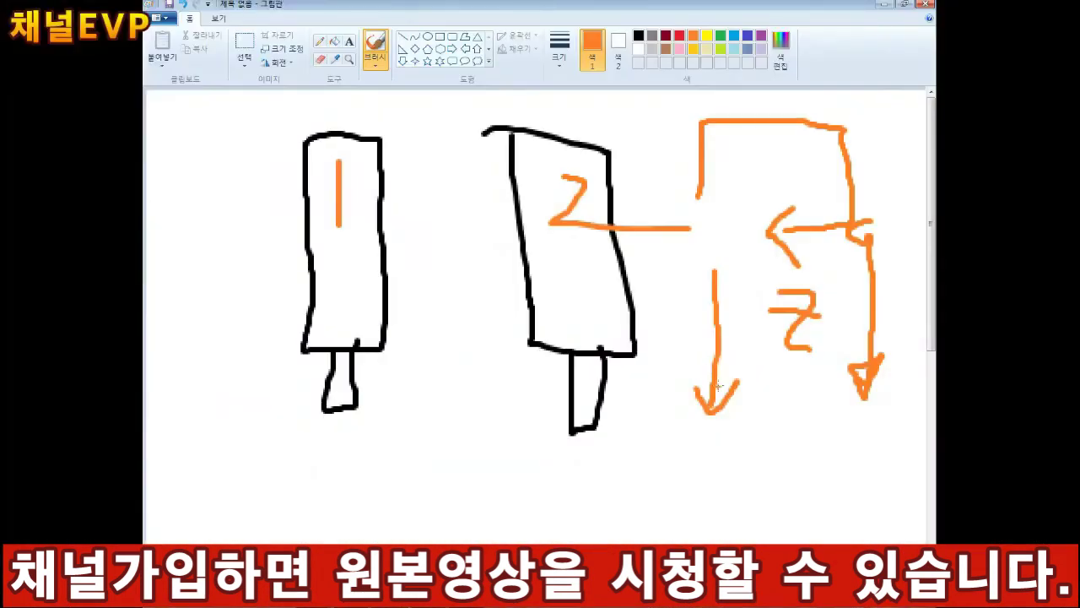
pyautogui.moveTo(432, 216)
pyautogui.mouseDown()
pyautogui.moveTo(454, 257)
pyautogui.moveTo(419, 314)
pyautogui.moveTo(443, 409)
pyautogui.moveTo(485, 389)
pyautogui.moveTo(694, 384)
pyautogui.moveTo(589, 295)
pyautogui.mouseUp()
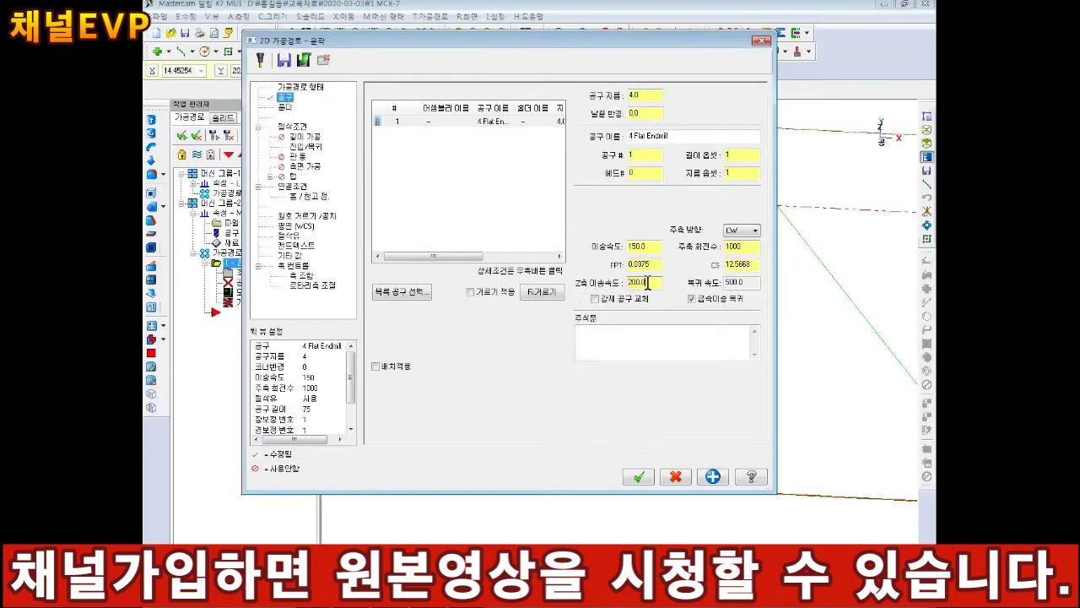
# Step: Set the Z-axis feed rate to 100 and the spindle speed to 1500 on the Mastercam tool page
pyautogui.moveTo(648, 282); pyautogui.dragTo(596, 287)
pyautogui.write('75')
pyautogui.moveTo(742, 247); pyautogui.dragTo(713, 254)
pyautogui.write('150')
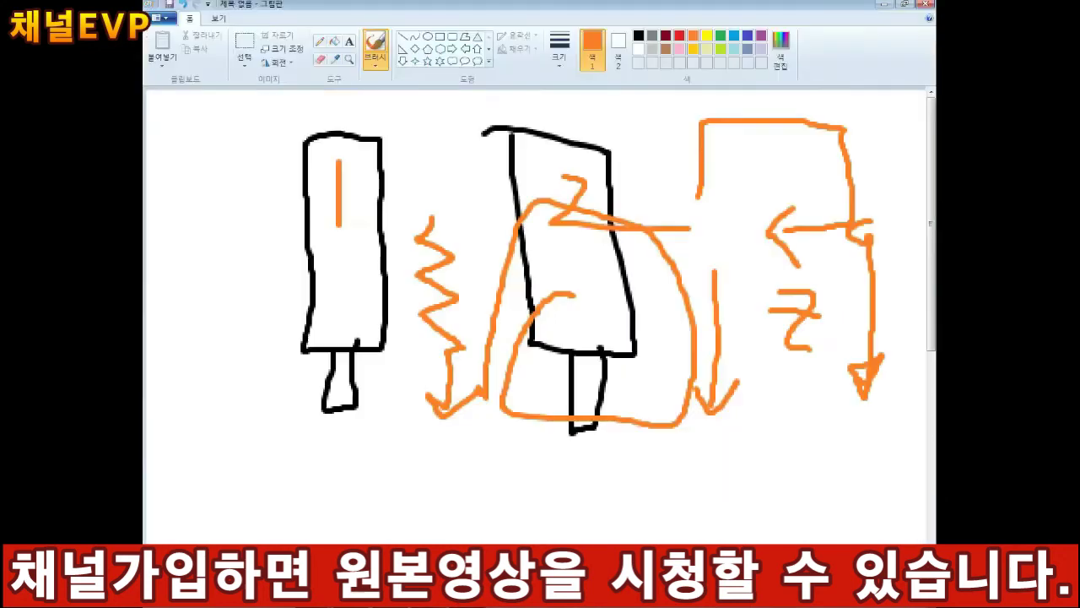
# Step: Start a blank drawing in Paint, discarding the current sketch without saving
pyautogui.click(159, 17)
pyautogui.click(234, 37)
pyautogui.click(581, 310)
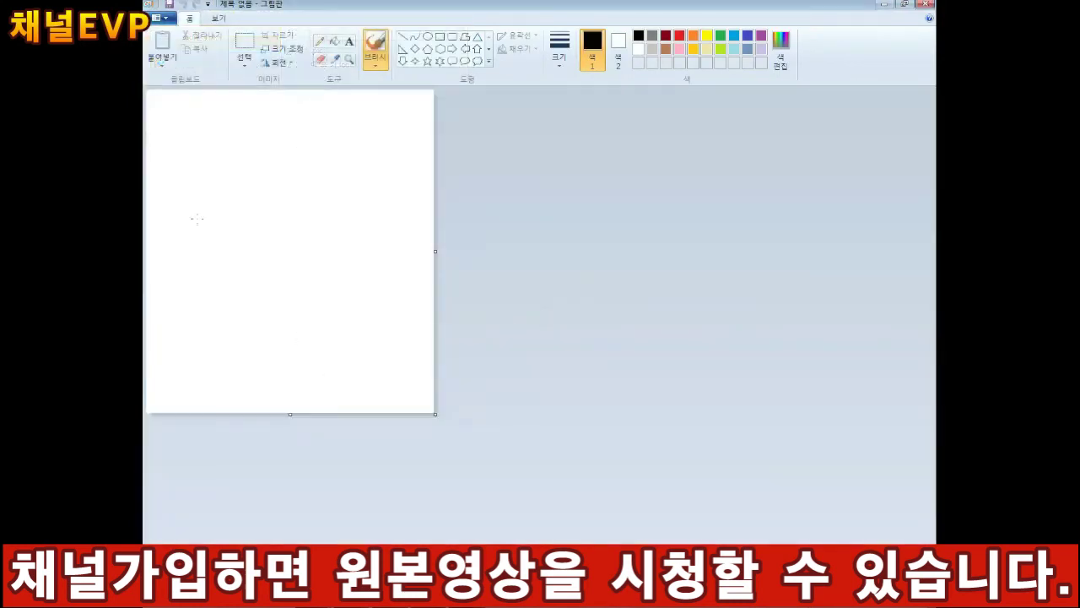
# Step: Handwrite the spindle speed formula in black: rpm beside a fraction with 1000 × V over π and D
pyautogui.moveTo(238, 199)
pyautogui.mouseDown()
pyautogui.moveTo(271, 238)
pyautogui.moveTo(276, 381)
pyautogui.mouseUp()
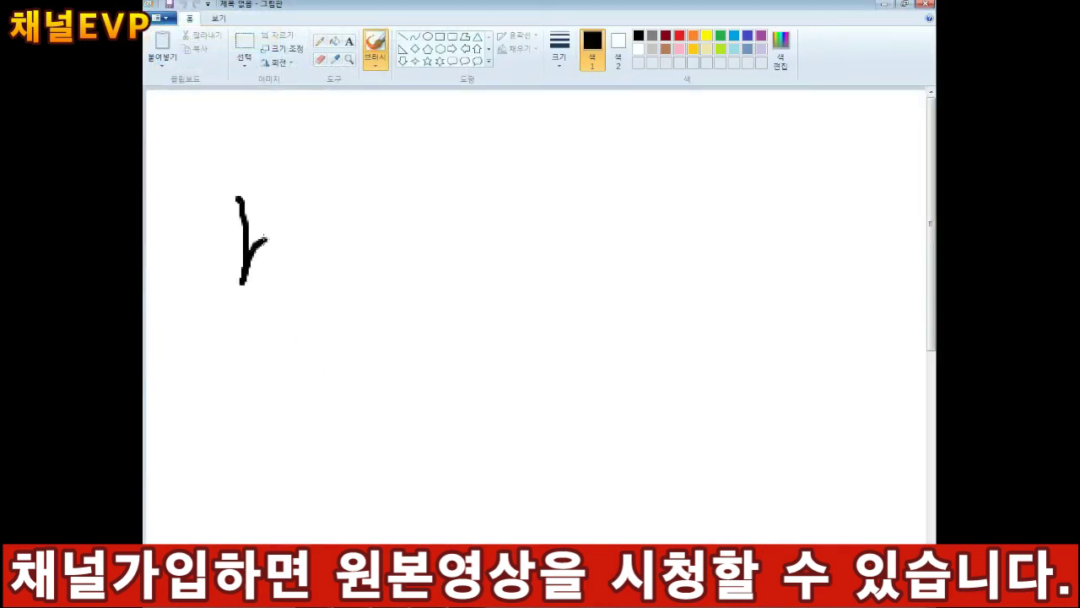
pyautogui.moveTo(283, 244)
pyautogui.mouseDown()
pyautogui.moveTo(306, 263)
pyautogui.moveTo(378, 274)
pyautogui.mouseUp()
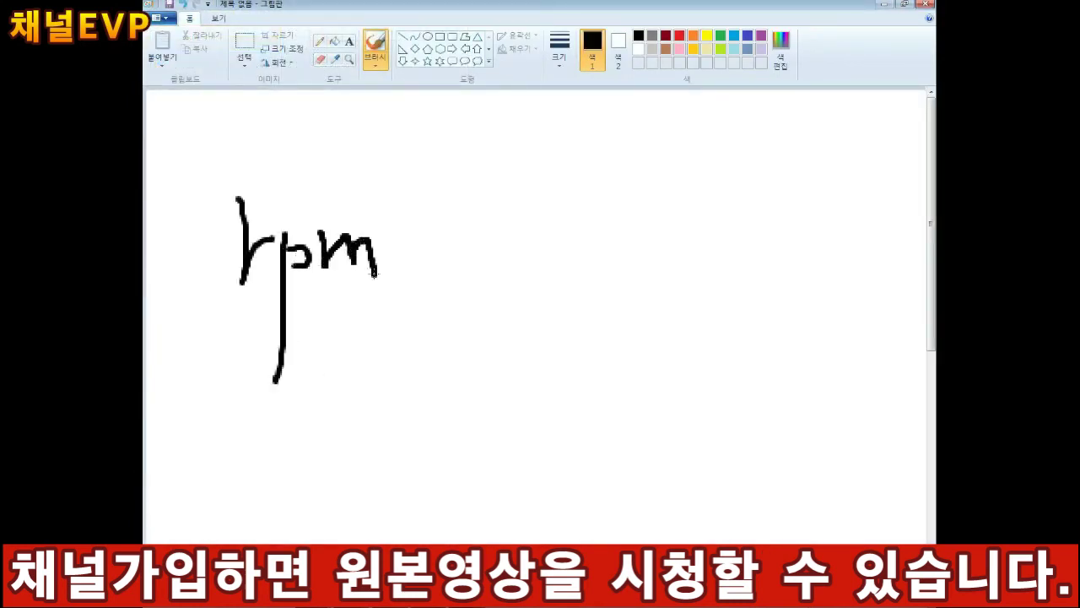
pyautogui.moveTo(466, 248)
pyautogui.mouseDown()
pyautogui.moveTo(525, 226)
pyautogui.moveTo(606, 235)
pyautogui.mouseUp()
pyautogui.moveTo(658, 193); pyautogui.dragTo(687, 240)
pyautogui.moveTo(679, 215); pyautogui.dragTo(662, 238)
pyautogui.moveTo(731, 181); pyautogui.dragTo(778, 169)
pyautogui.moveTo(410, 276); pyautogui.dragTo(868, 287)
pyautogui.moveTo(523, 322); pyautogui.dragTo(580, 353)
pyautogui.moveTo(642, 299); pyautogui.dragTo(674, 332)
pyautogui.moveTo(594, 312); pyautogui.dragTo(665, 304)
pyautogui.moveTo(774, 311); pyautogui.dragTo(783, 400)
pyautogui.moveTo(773, 321)
pyautogui.mouseDown()
pyautogui.moveTo(844, 350)
pyautogui.moveTo(773, 412)
pyautogui.mouseUp()
pyautogui.moveTo(765, 373); pyautogui.dragTo(821, 358)
# Step: Handwrite a short note below the formula with an arrow pointing up to the D
pyautogui.moveTo(700, 473)
pyautogui.mouseDown()
pyautogui.moveTo(766, 422)
pyautogui.moveTo(766, 457)
pyautogui.mouseUp()
pyautogui.moveTo(618, 488); pyautogui.dragTo(657, 479)
pyautogui.moveTo(605, 522); pyautogui.dragTo(672, 507)
pyautogui.moveTo(723, 474); pyautogui.dragTo(741, 540)
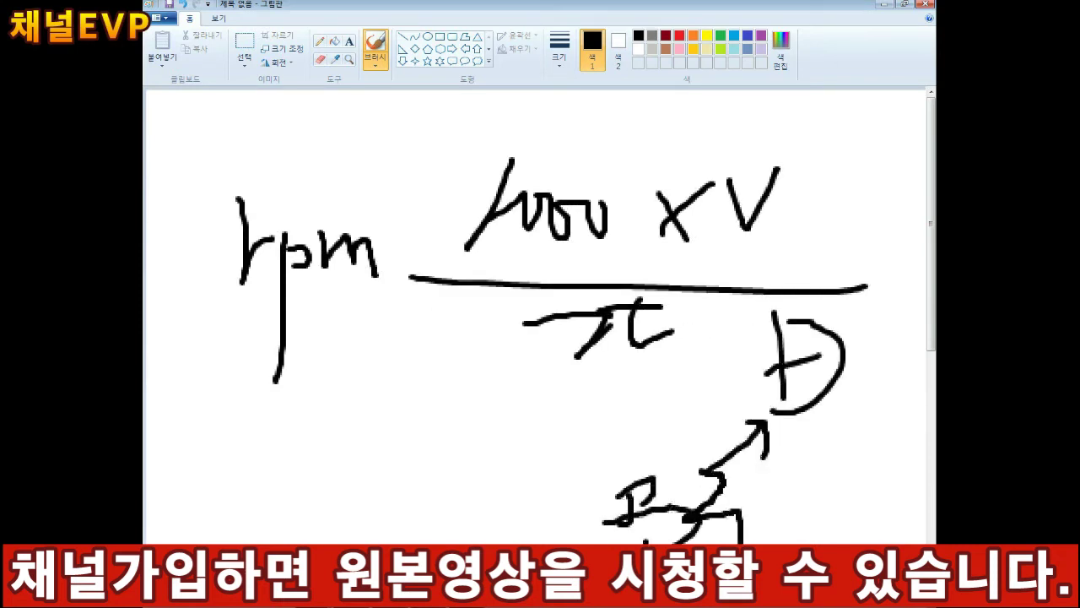
# Step: Circle rpm and box the V in the formula, and minimise Paint to return to Mastercam
pyautogui.moveTo(389, 318)
pyautogui.mouseDown()
pyautogui.moveTo(372, 90)
pyautogui.moveTo(401, 388)
pyautogui.mouseUp()
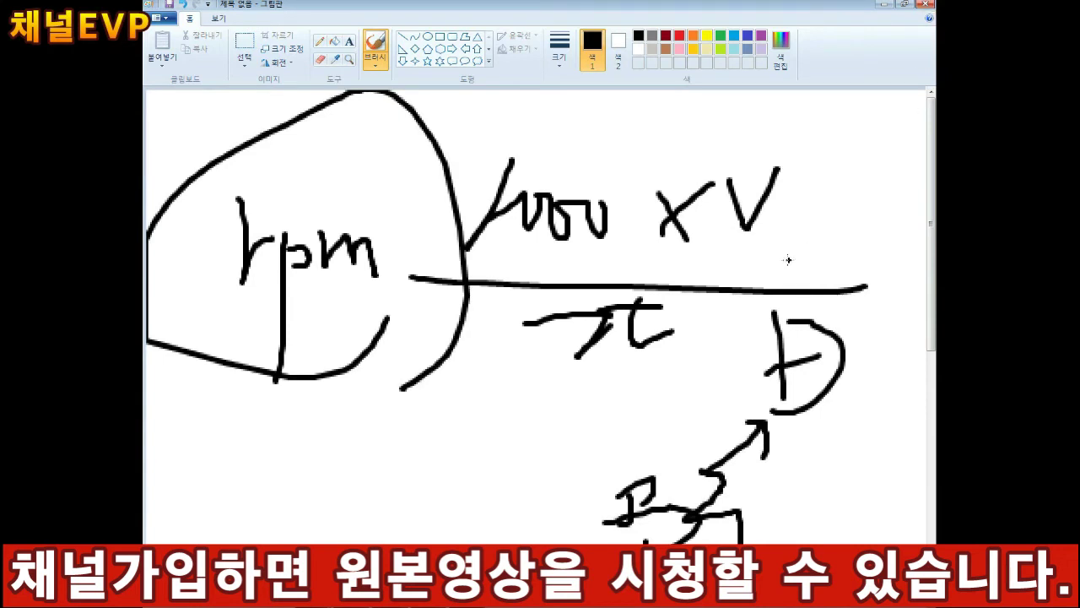
pyautogui.moveTo(797, 245); pyautogui.dragTo(709, 252)
pyautogui.moveTo(823, 253); pyautogui.dragTo(797, 258)
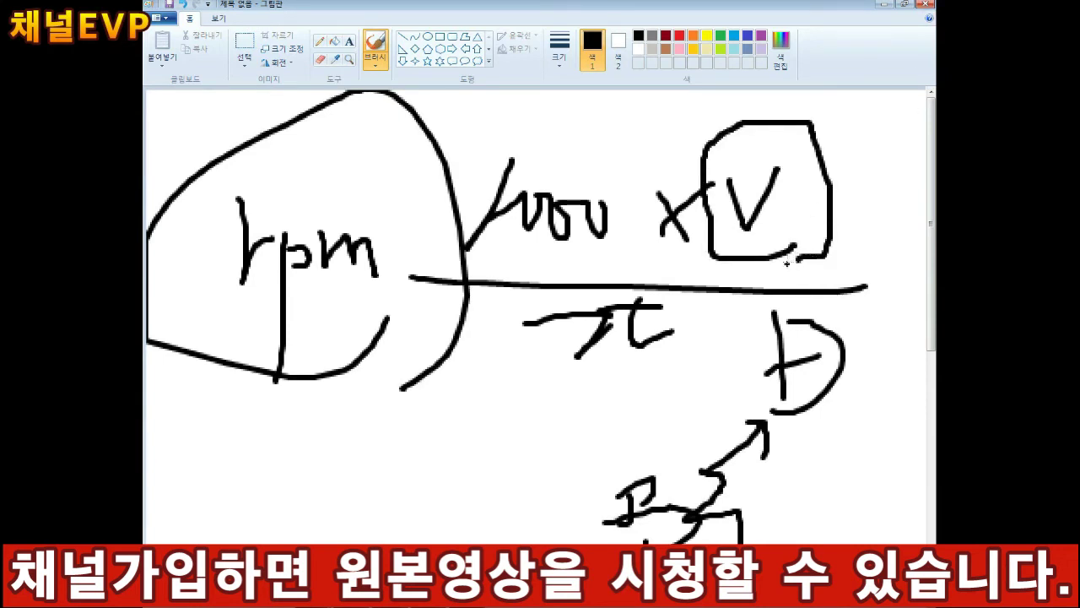
pyautogui.click(884, 7)
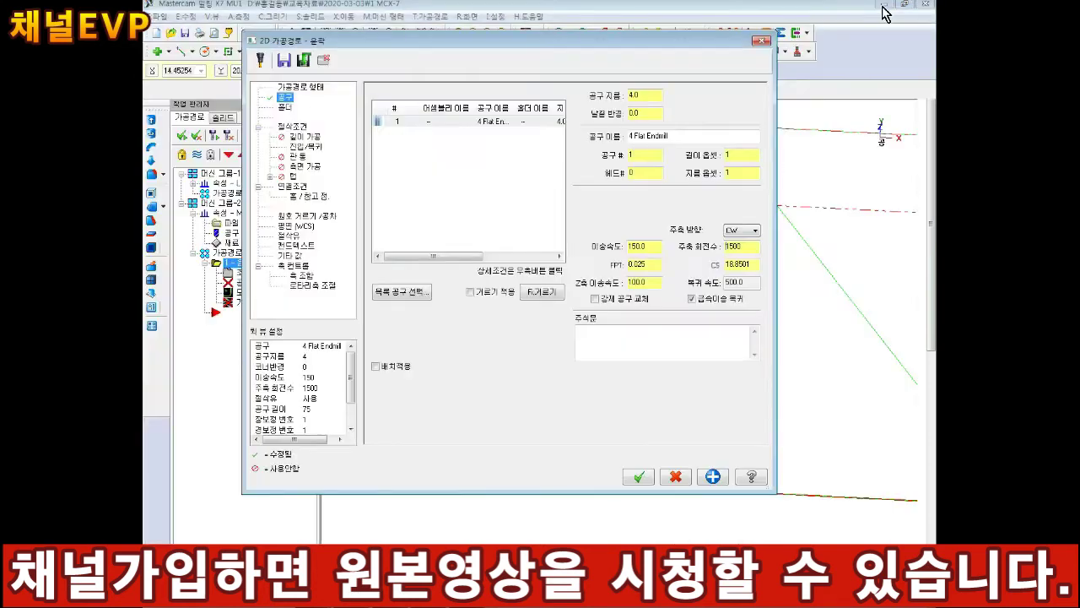
# Step: Highlight the spindle speed field and note its code G97 S1500 M03 on a new line below F150 in Notepad
pyautogui.doubleClick(747, 248)
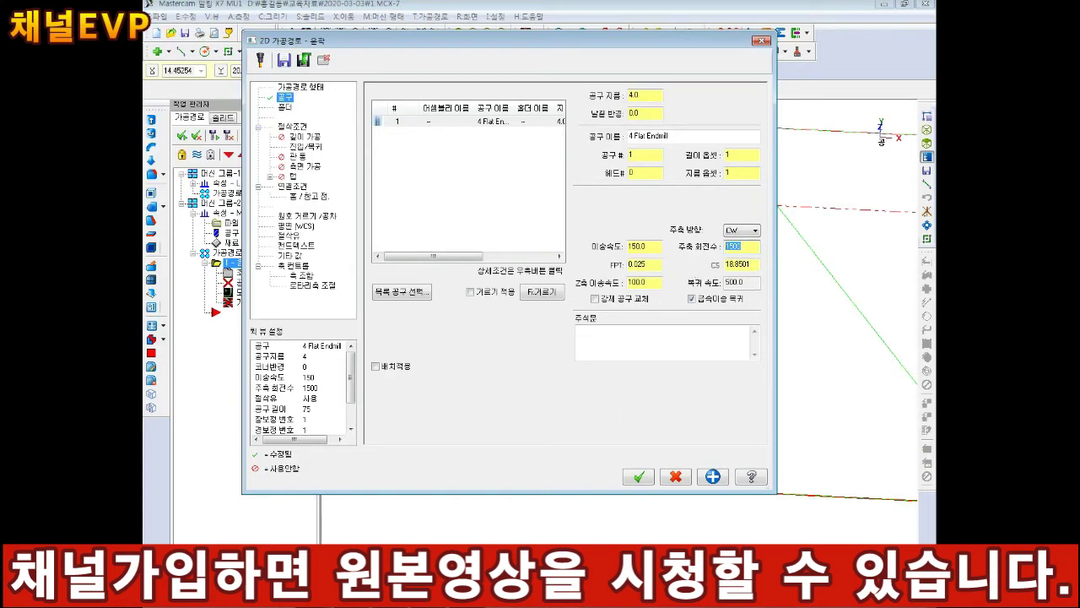
pyautogui.hotkey('alt', 'Tab')
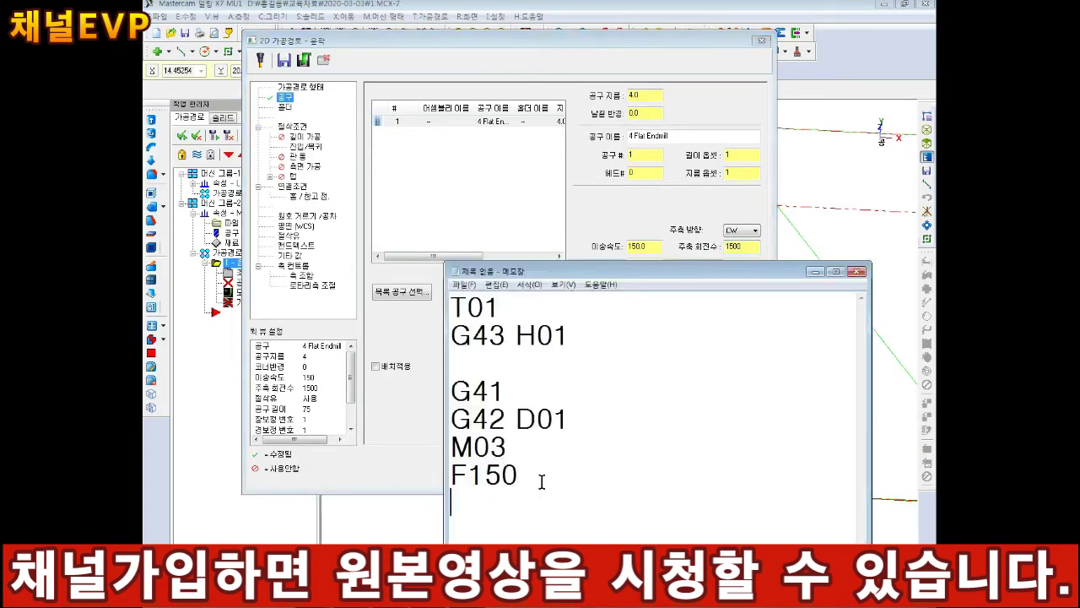
pyautogui.press('BackSpace')
pyautogui.press('Return')
pyautogui.write('G97 S1500 M03')
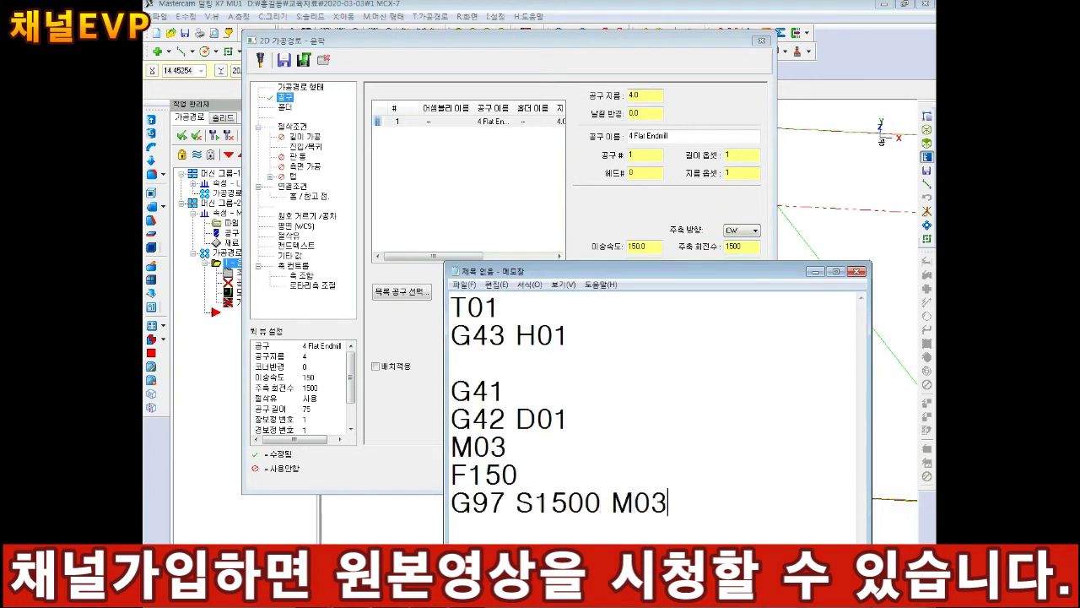
# Step: Insert the tool change line T01 M06 above the G97 line, with a blank line separating it from F150
pyautogui.press('Up')
pyautogui.press('End')
pyautogui.press('Return')
pyautogui.write('T01 M06')
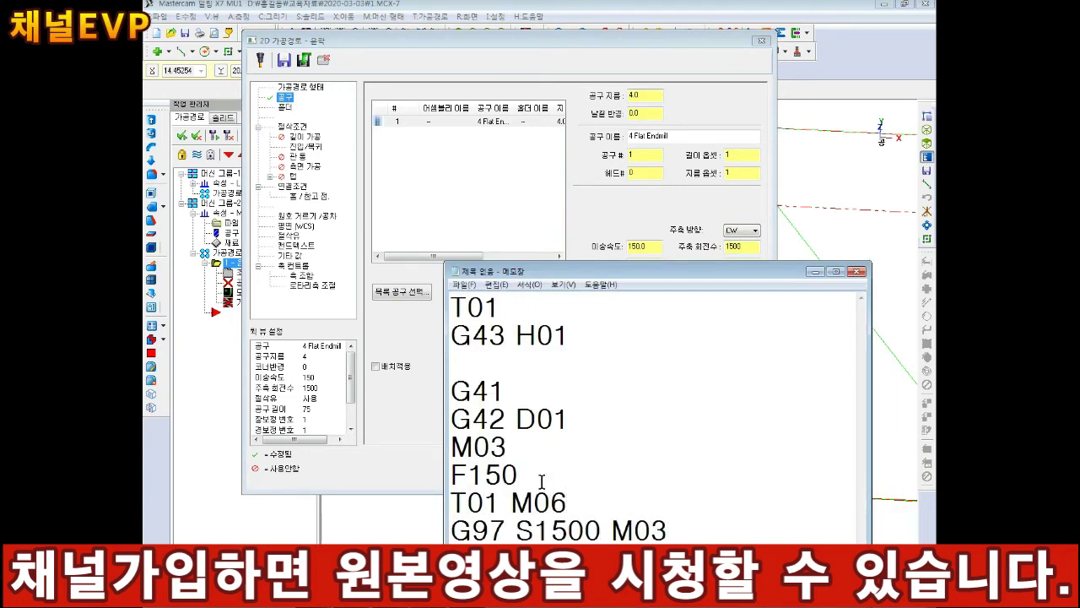
pyautogui.press('Home')
pyautogui.press('Return')
# Step: Add the offset lines G43 H01 and G41 G42 D01 below the G97 line in Notepad
pyautogui.moveTo(641, 271); pyautogui.dragTo(627, 155)
pyautogui.click(446, 482)
pyautogui.write('G43 H01')
pyautogui.press('Return')
pyautogui.write('G04')
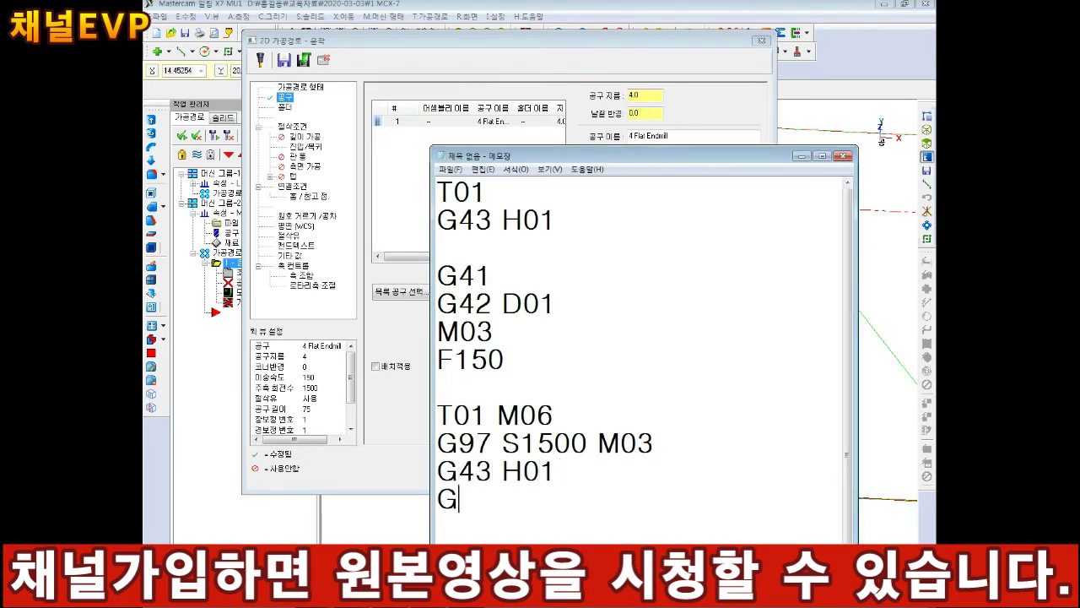
pyautogui.press('BackSpace')
pyautogui.press('BackSpace')
pyautogui.write('41 G42 D0')
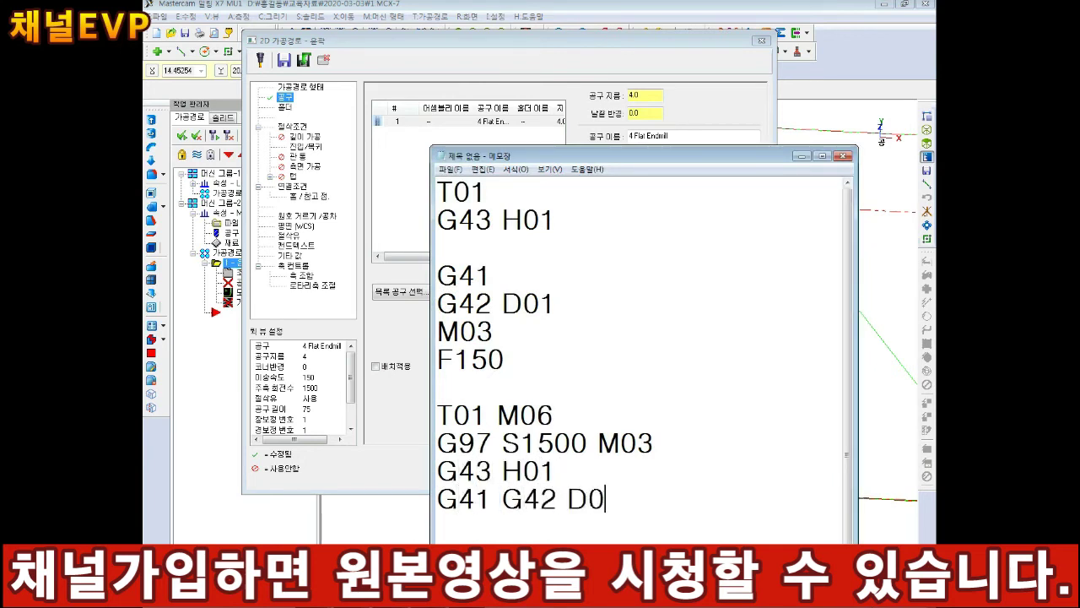
pyautogui.write('1')
# Step: Highlight the four lines from T01 M06 to G41 G42 D01 and arrange both windows to compare them with the tool page
pyautogui.moveTo(624, 498); pyautogui.dragTo(427, 407)
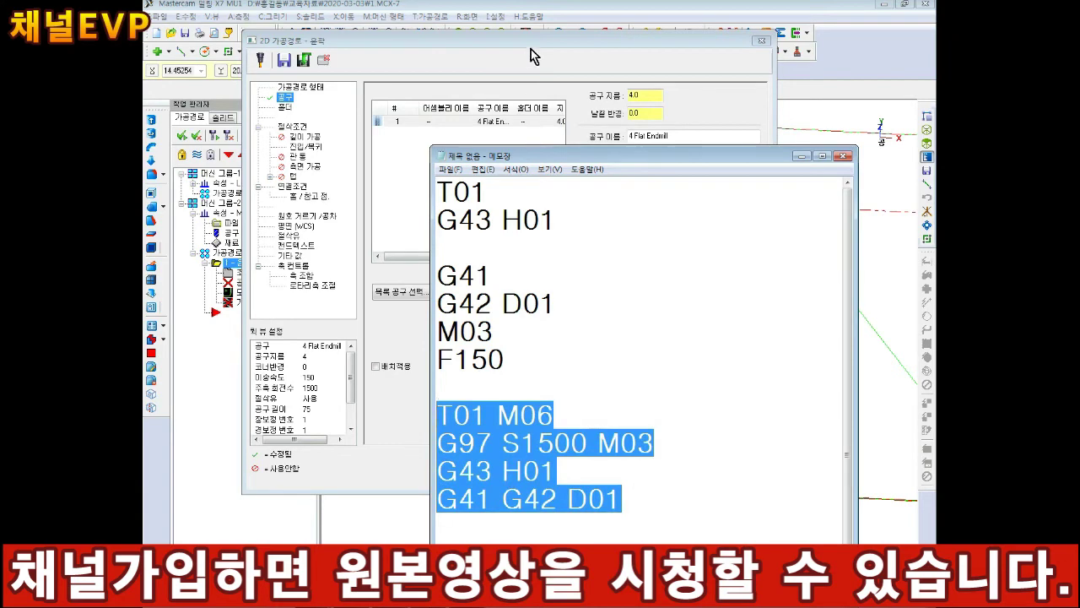
pyautogui.moveTo(617, 157); pyautogui.dragTo(683, 188)
pyautogui.moveTo(535, 41); pyautogui.dragTo(456, 24)
pyautogui.click(422, 596)
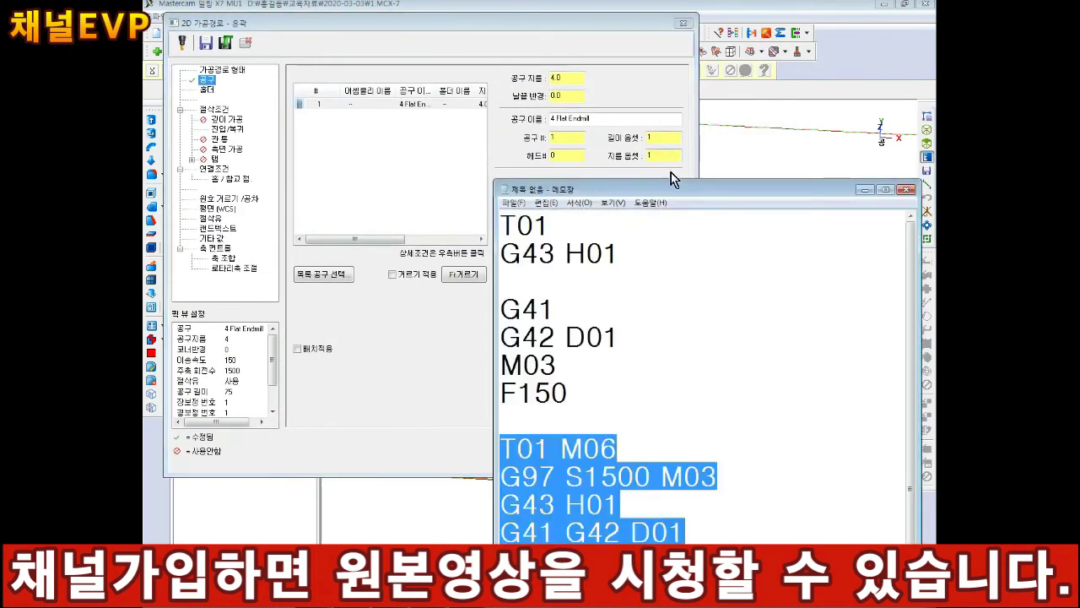
pyautogui.moveTo(667, 191); pyautogui.dragTo(748, 11)
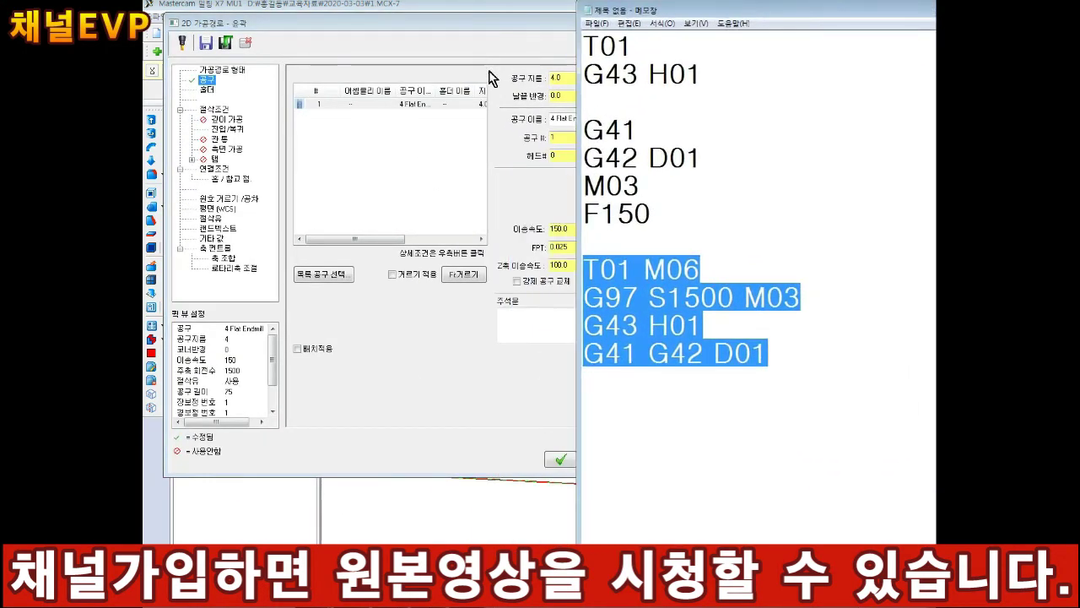
pyautogui.click(521, 10)
pyautogui.moveTo(484, 23); pyautogui.dragTo(445, 23)
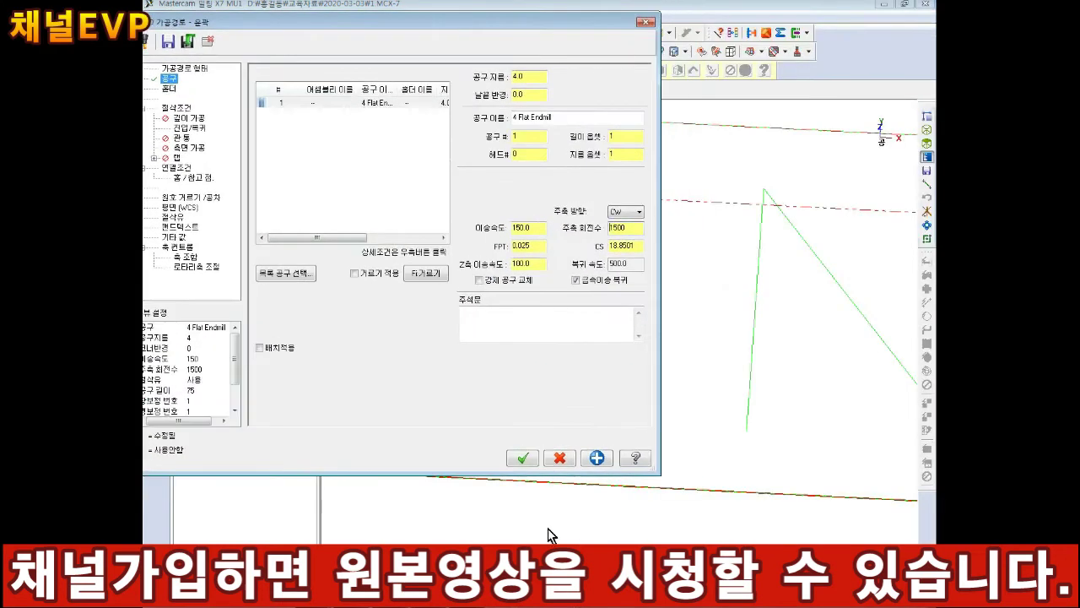
pyautogui.click(549, 595)
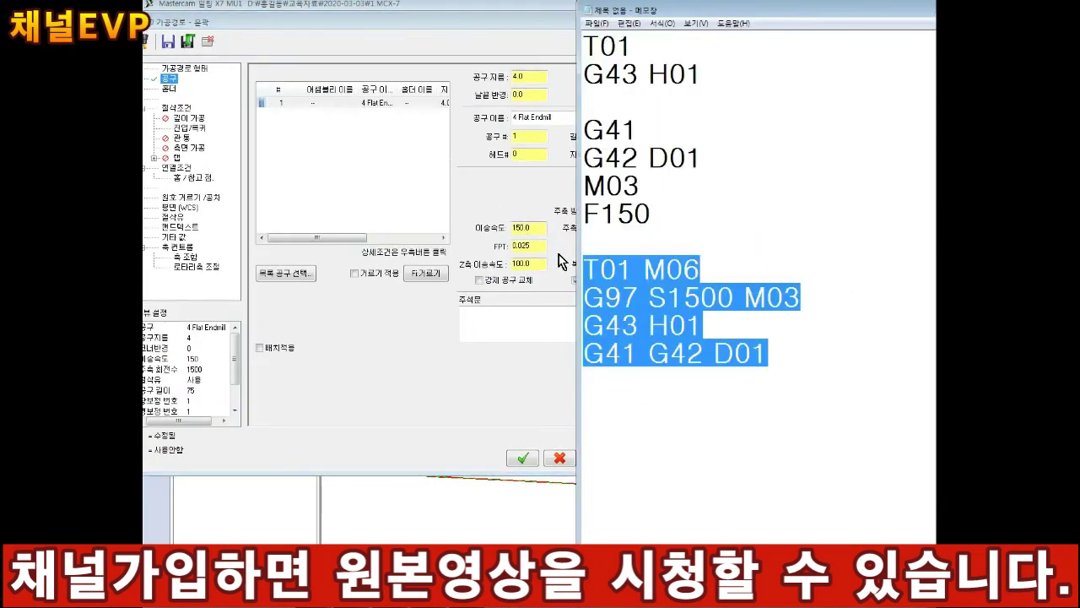
pyautogui.moveTo(761, 2); pyautogui.dragTo(845, 6)
pyautogui.moveTo(380, 22); pyautogui.dragTo(462, 25)
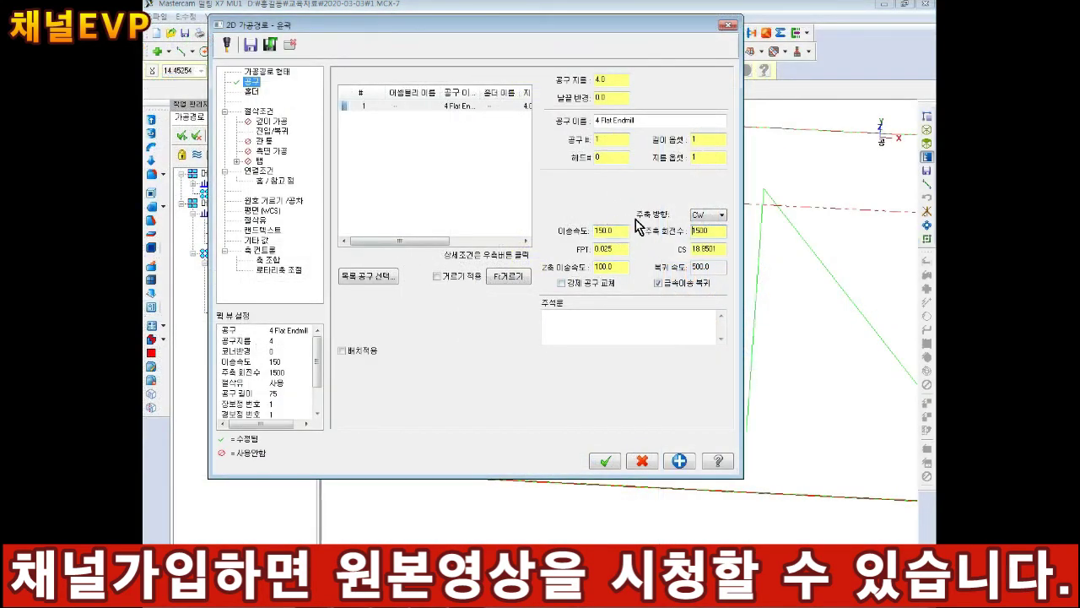
# Step: View the toolpath's holder page and open its cut parameters page
pyautogui.click(252, 91)
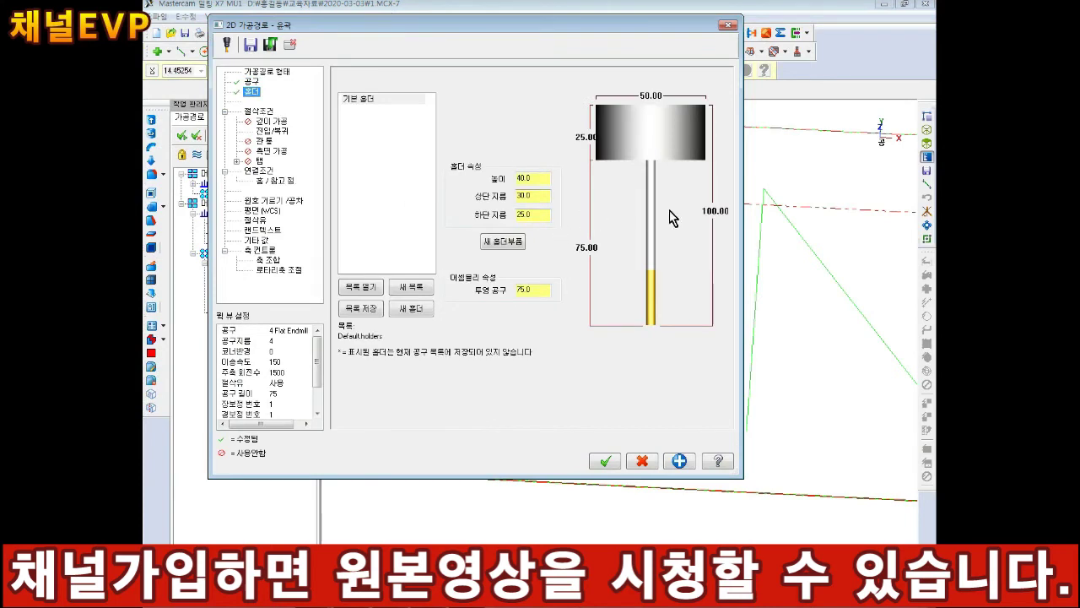
pyautogui.click(255, 111)
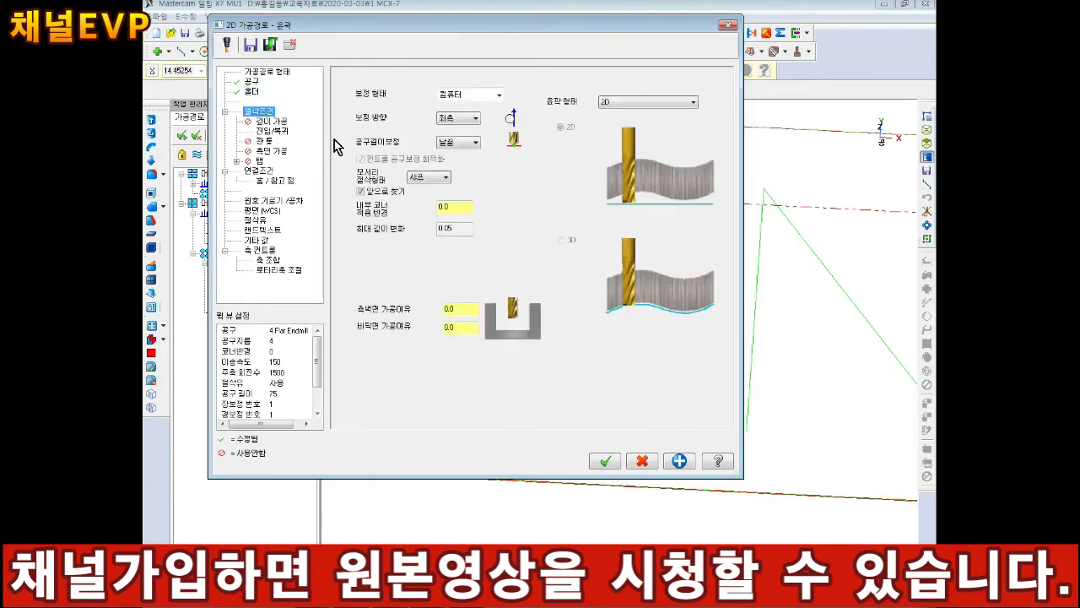
pyautogui.moveTo(545, 24); pyautogui.dragTo(558, 21)
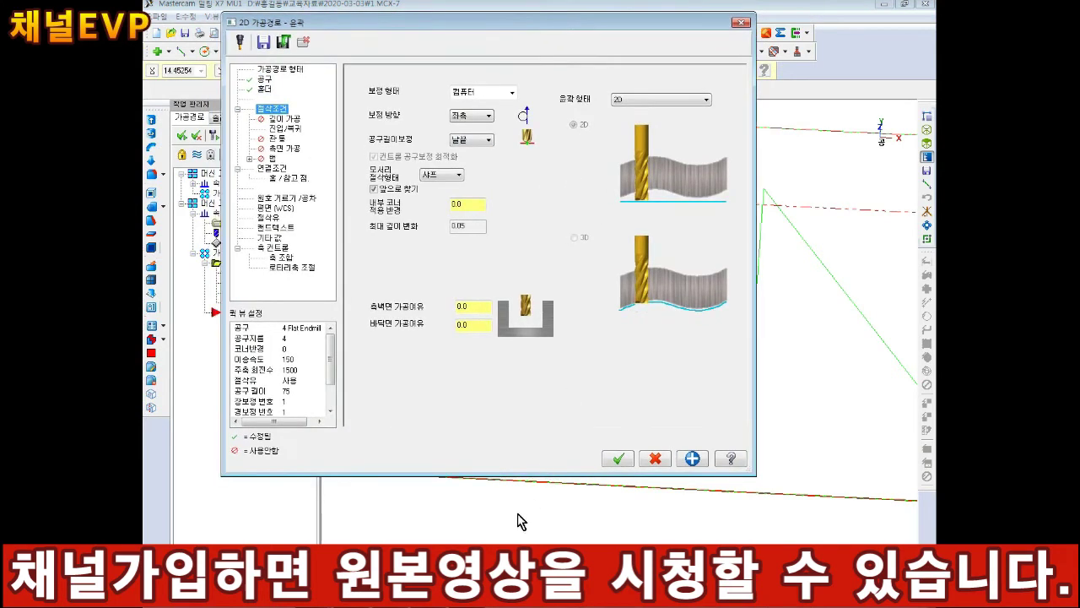
# Step: Switch to Notepad, split the last G41 G42 D01 line after G41, and insert a G40 line above G41
pyautogui.hotkey('alt', 'Tab')
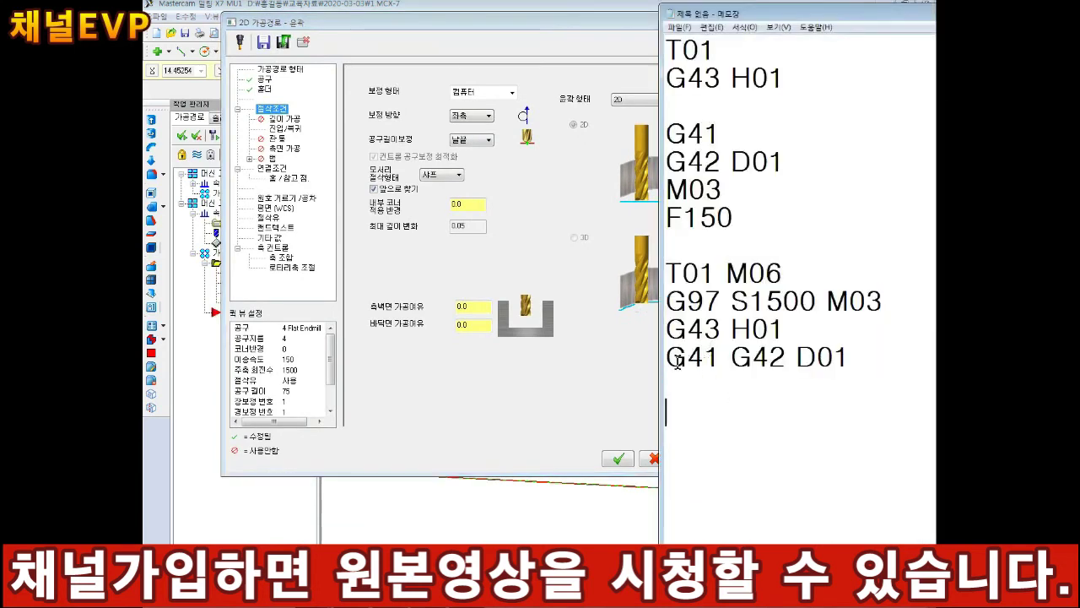
pyautogui.moveTo(667, 357); pyautogui.dragTo(850, 358)
pyautogui.click(730, 357)
pyautogui.press('Return')
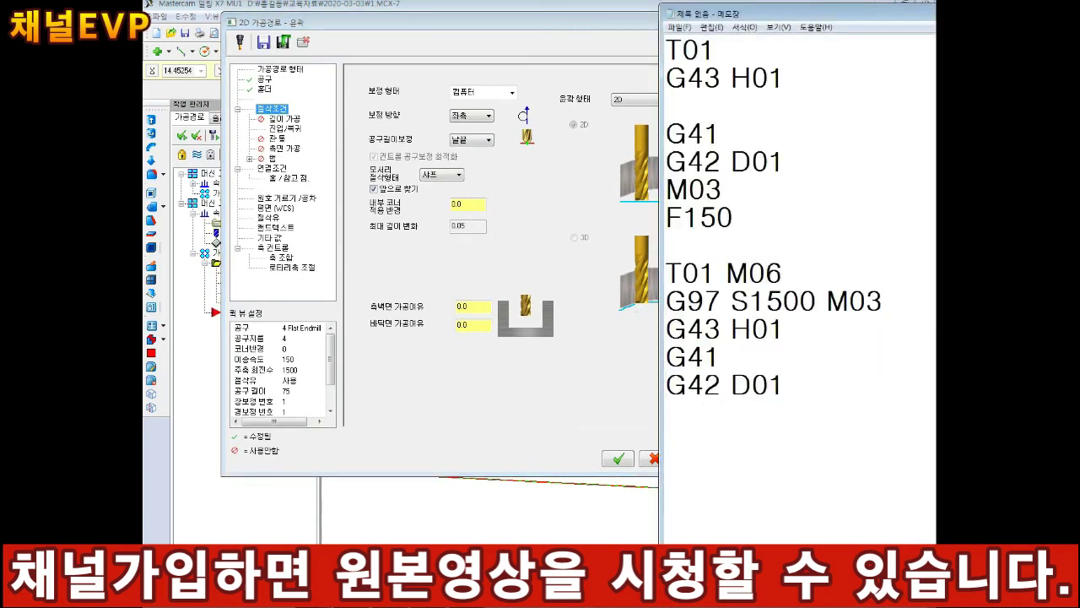
pyautogui.press('Up')
pyautogui.press('Return')
pyautogui.press('Up')
pyautogui.write('G40')
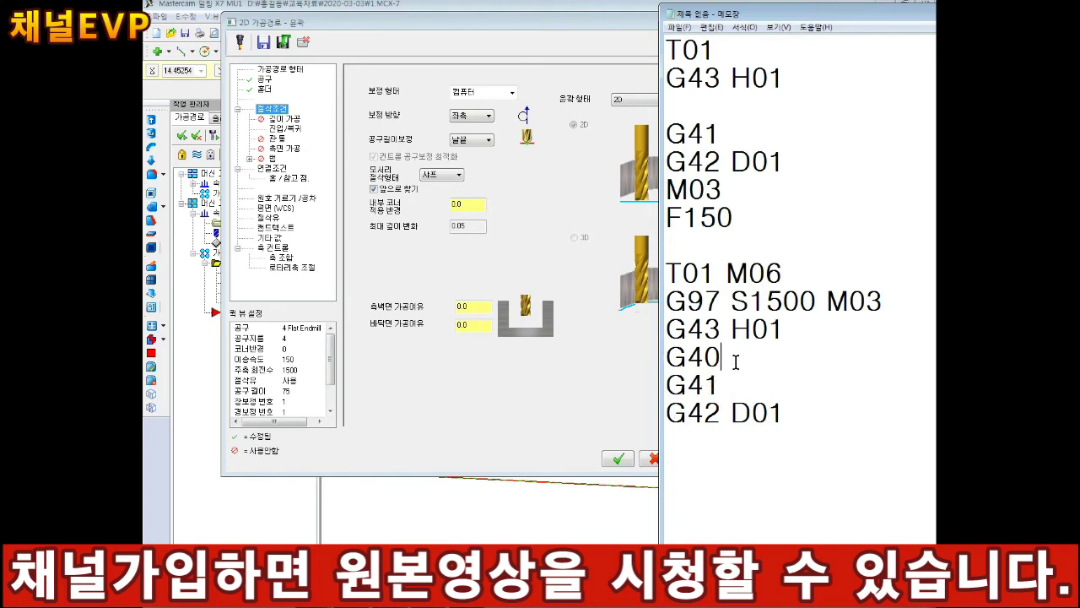
# Step: Mark the G40 line with "<-" and set it apart with blank lines above and below
pyautogui.write('<-')
pyautogui.press('Return')
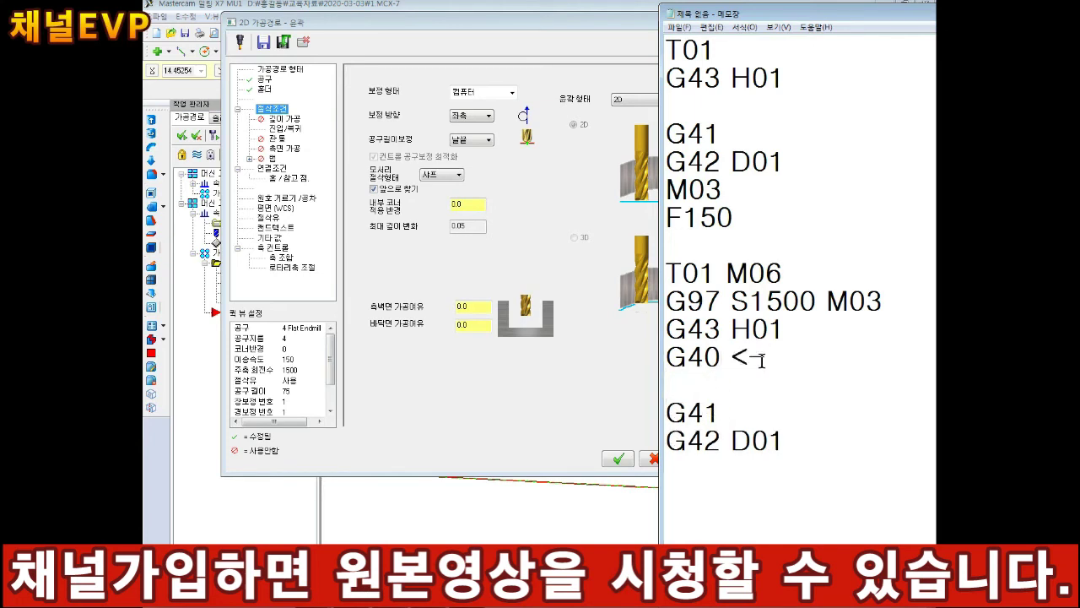
pyautogui.press('Up')
pyautogui.press('Home')
pyautogui.press('Return')
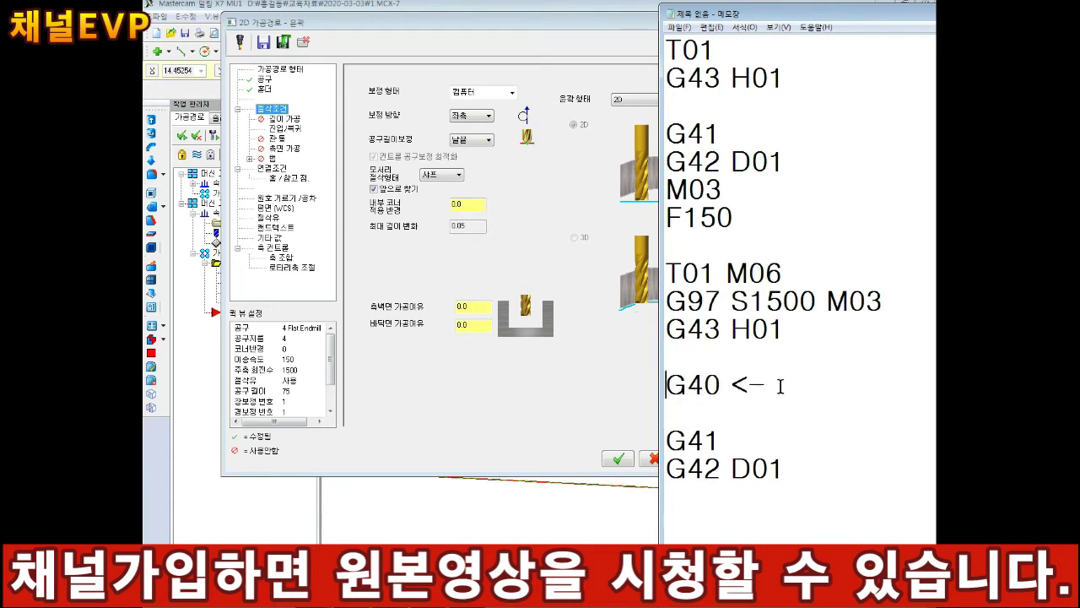
pyautogui.moveTo(780, 386); pyautogui.dragTo(671, 397)
# Step: Return to the toolpath's cut parameters in Mastercam and set the compensation type to off (안함)
pyautogui.click(525, 72)
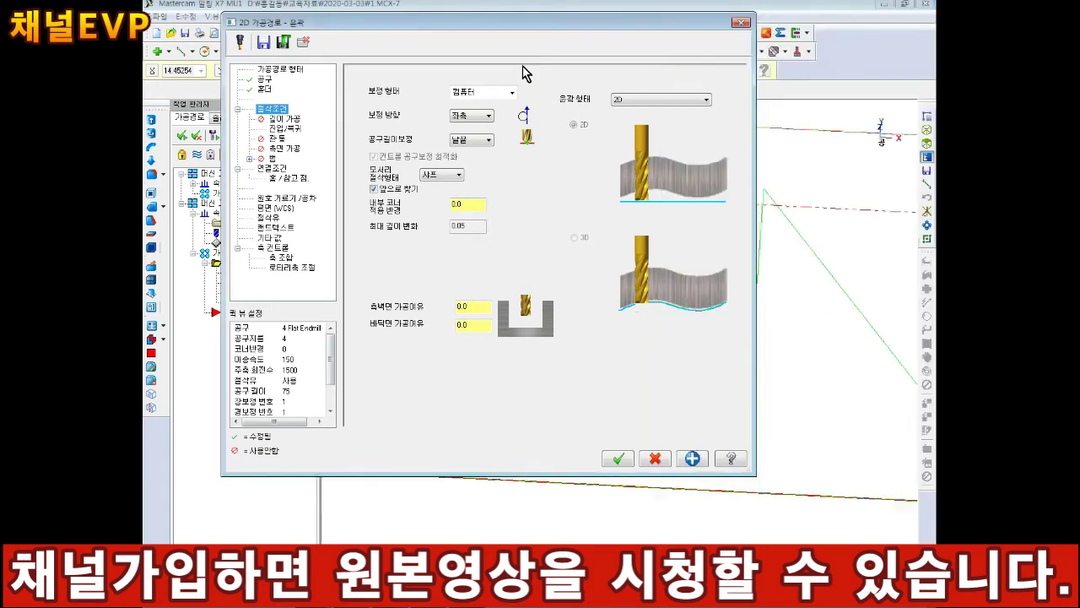
pyautogui.click(513, 92)
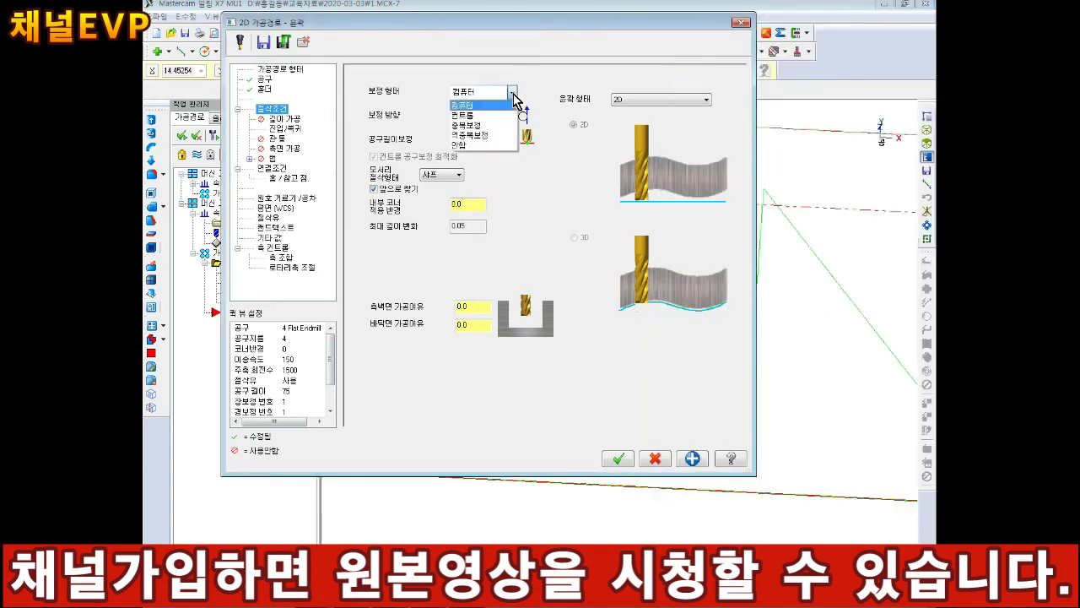
pyautogui.click(466, 142)
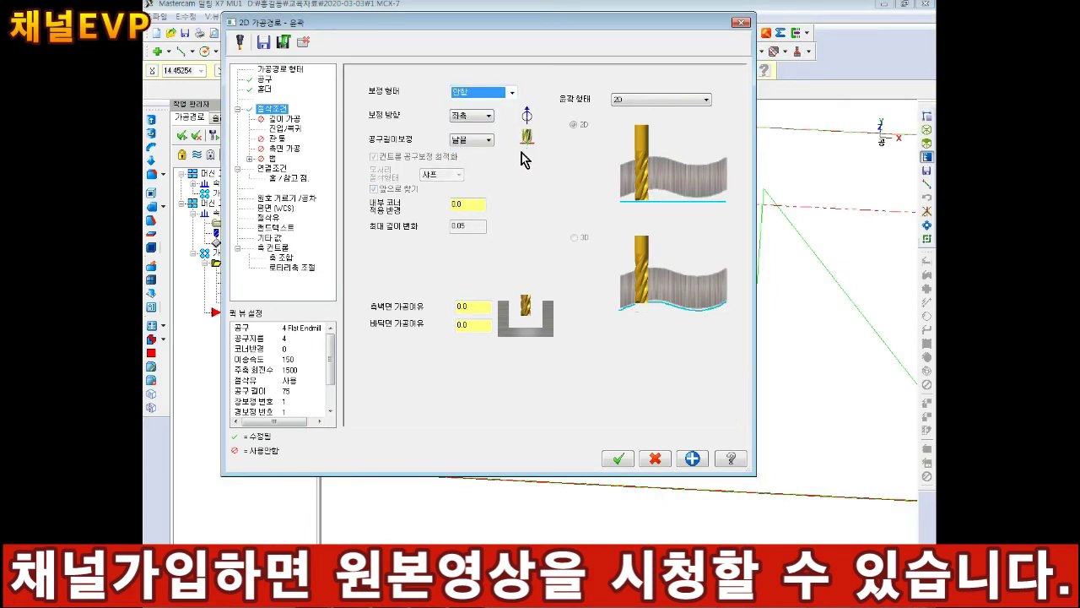
pyautogui.click(501, 92)
pyautogui.click(494, 140)
# Step: Turn off lead in/out (진입/복귀) for the contour toolpath
pyautogui.click(284, 119)
pyautogui.click(282, 129)
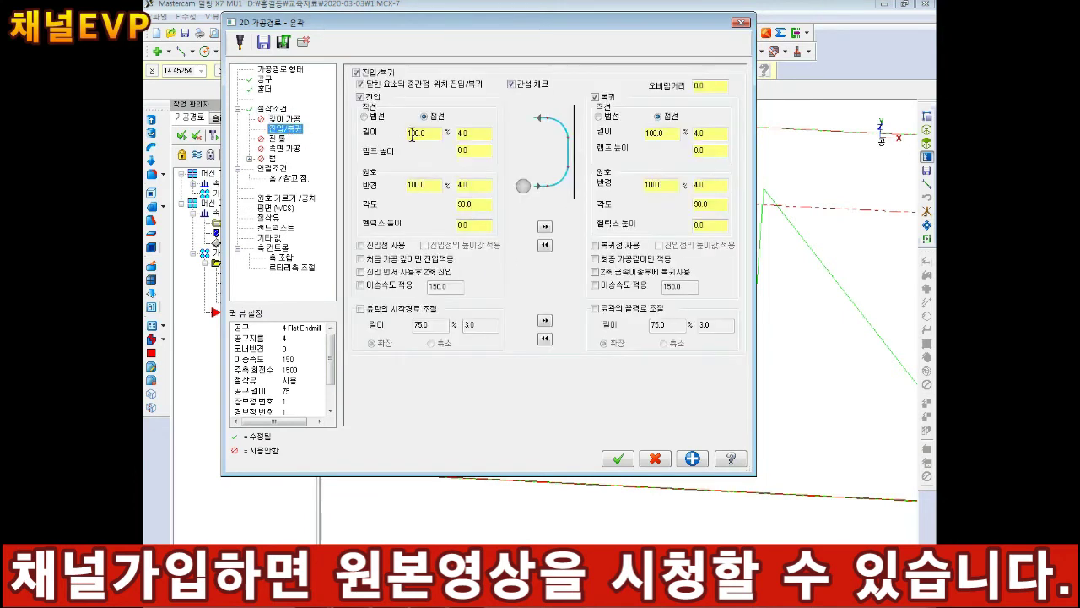
pyautogui.moveTo(599, 23); pyautogui.dragTo(599, 108)
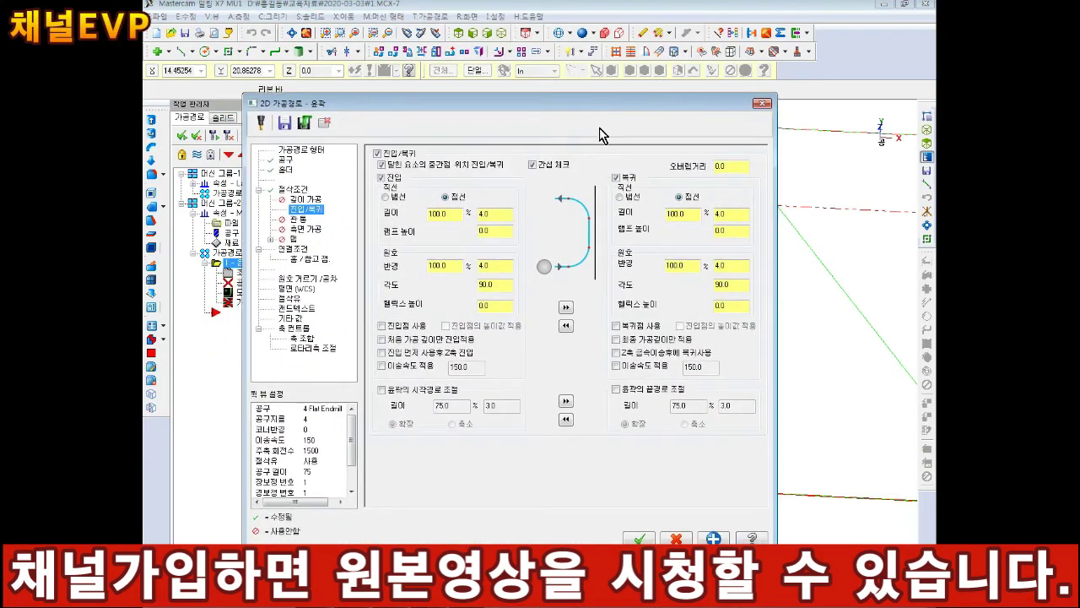
pyautogui.click(379, 157)
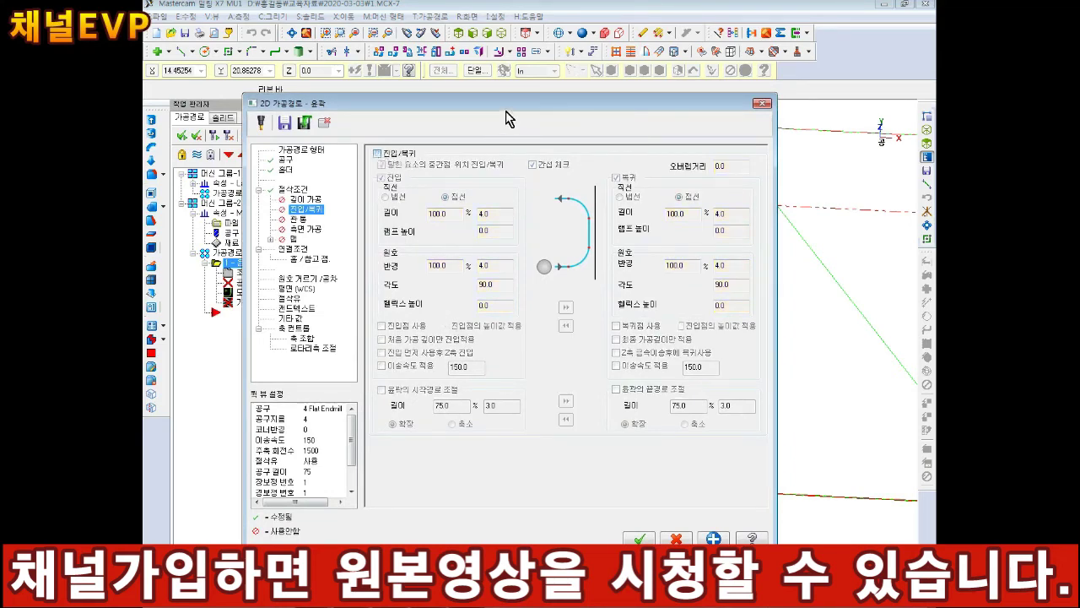
pyautogui.moveTo(506, 111); pyautogui.dragTo(509, 95)
pyautogui.click(390, 126)
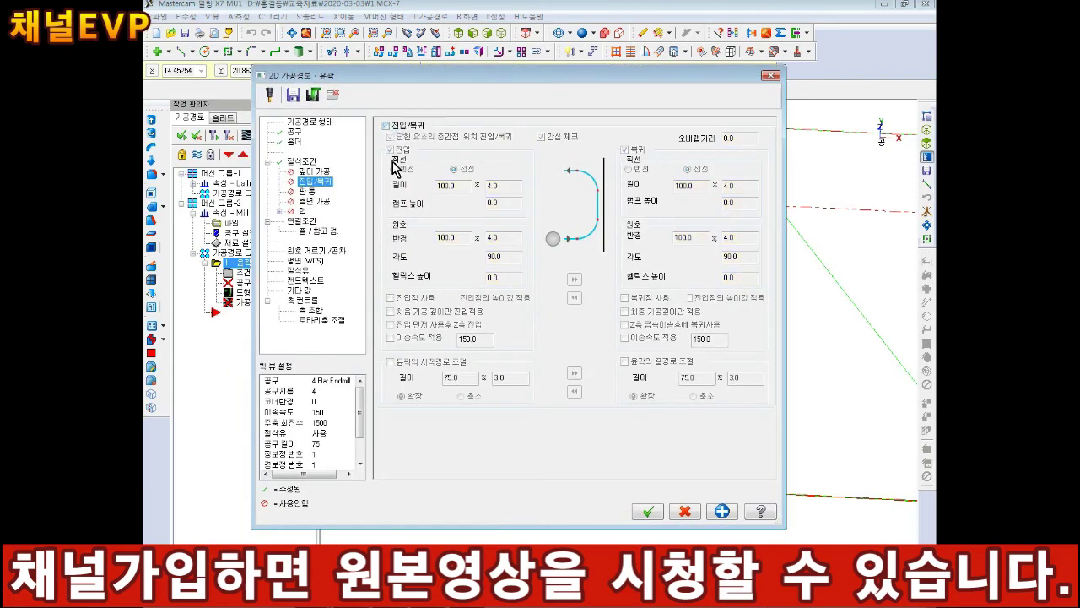
# Step: Open the linking parameters (연결조건) and turn off both the clearance height and the retract height
pyautogui.click(301, 210)
pyautogui.click(303, 201)
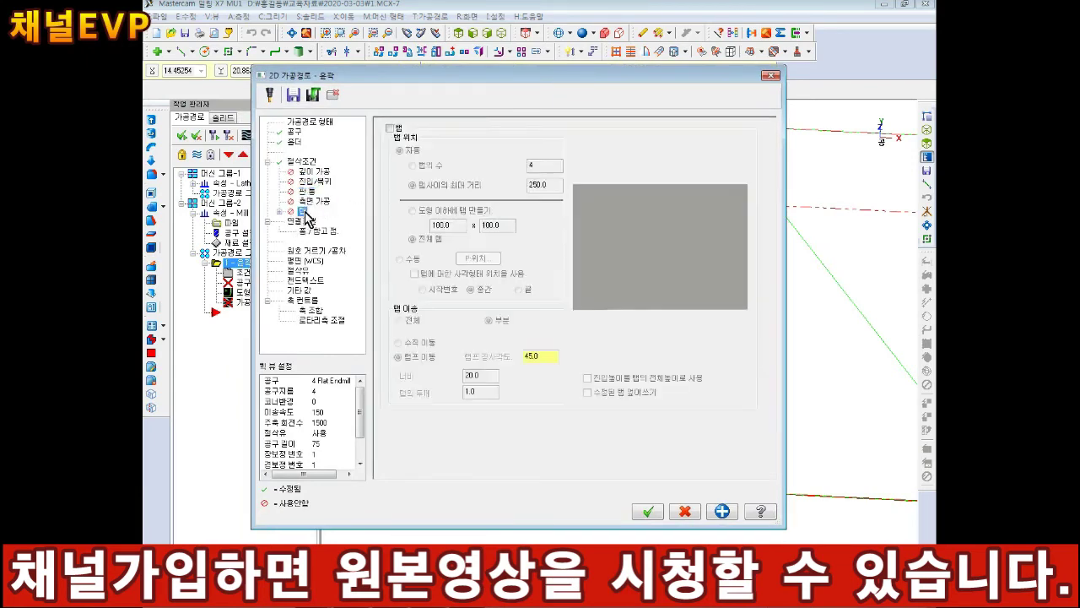
pyautogui.click(303, 220)
pyautogui.click(507, 134)
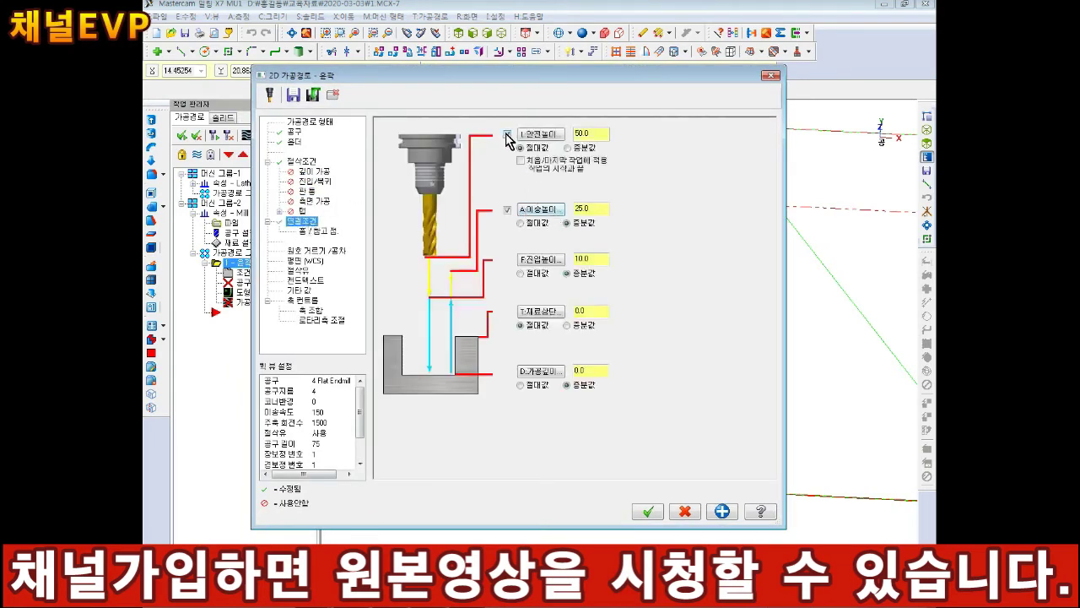
pyautogui.click(507, 209)
pyautogui.click(507, 134)
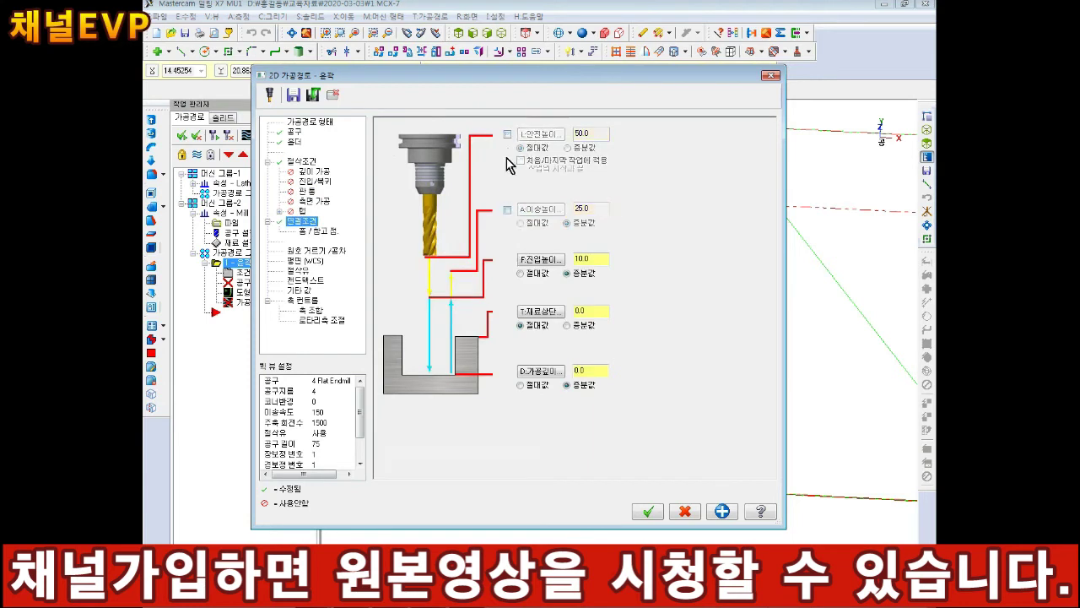
pyautogui.click(507, 134)
pyautogui.click(507, 210)
pyautogui.click(507, 210)
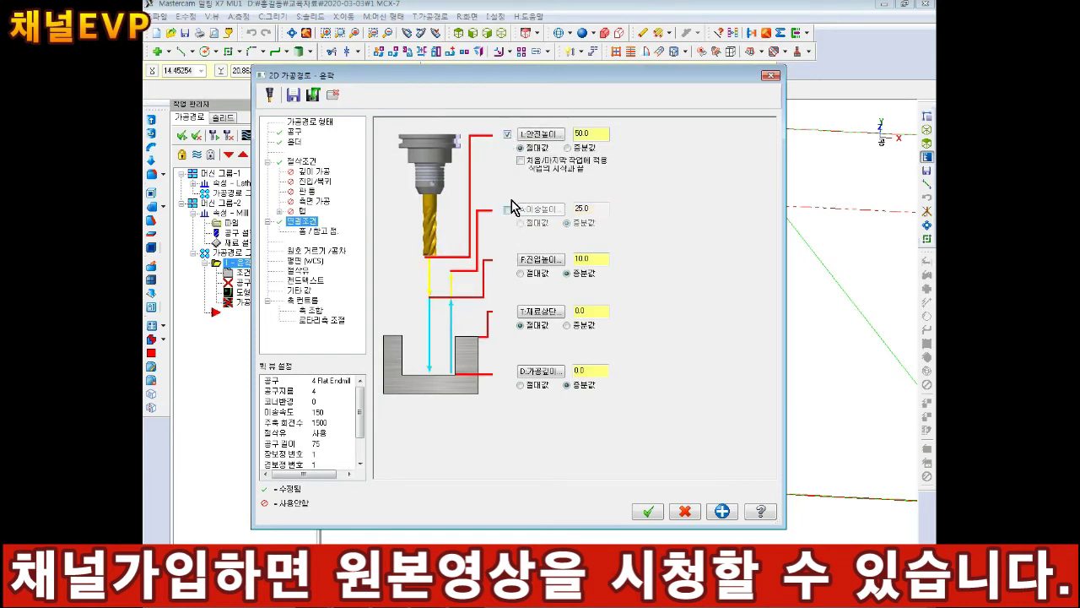
pyautogui.click(507, 134)
# Step: Set the machining depth (가공깊이) to -4.0 with the absolute (절대값) option
pyautogui.doubleClick(599, 262)
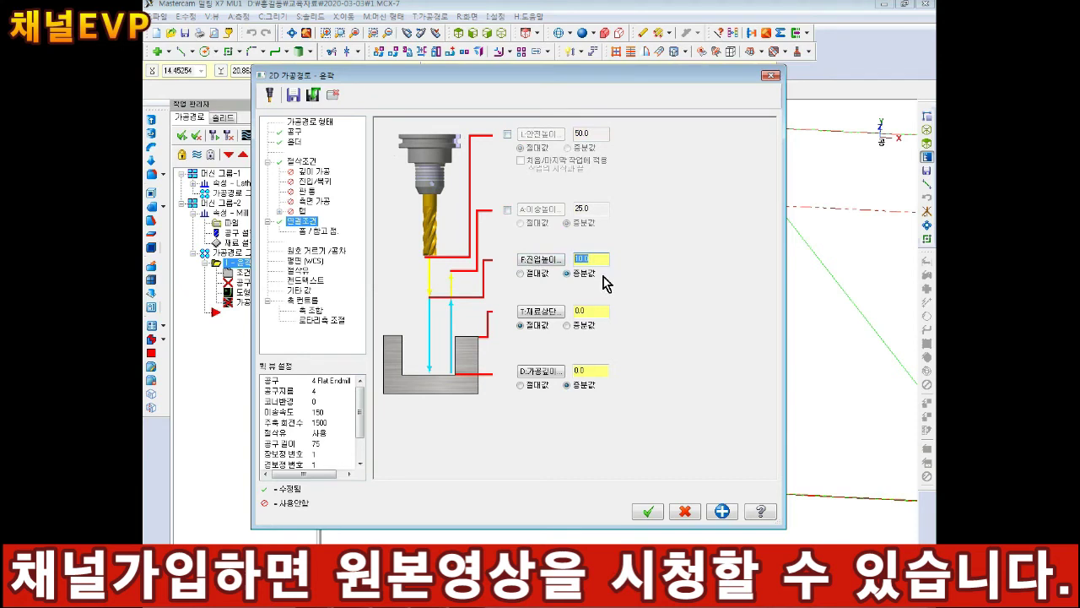
pyautogui.doubleClick(591, 372)
pyautogui.press('BackSpace')
pyautogui.click(521, 385)
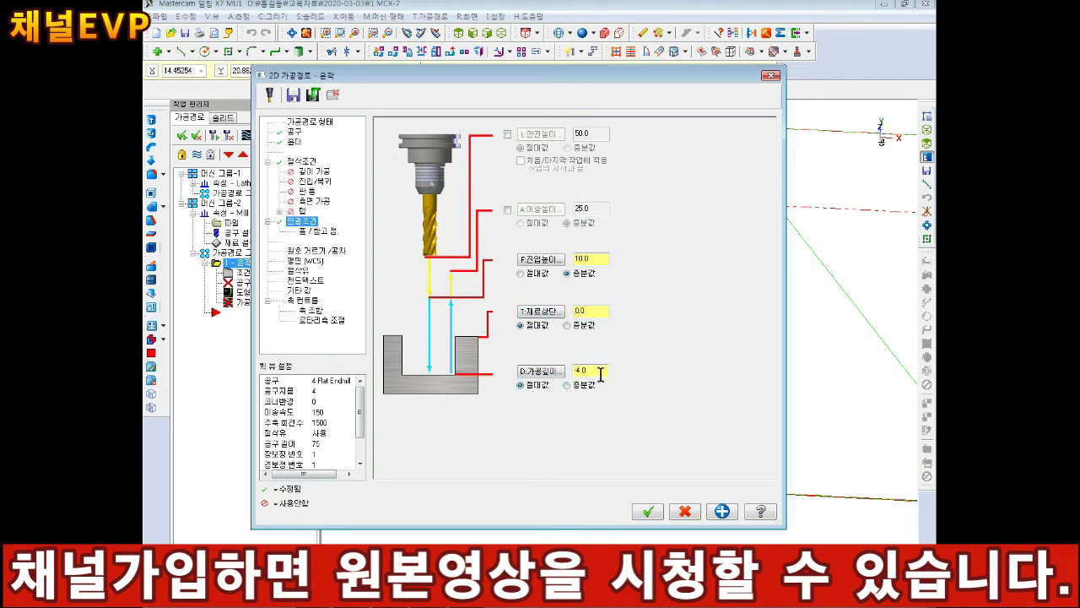
pyautogui.click(545, 384)
pyautogui.click(592, 370)
pyautogui.click(571, 385)
# Step: Go through the reference point, arc filter and planes pages to the coolant page and set Flood to On
pyautogui.click(316, 231)
pyautogui.click(317, 250)
pyautogui.click(309, 260)
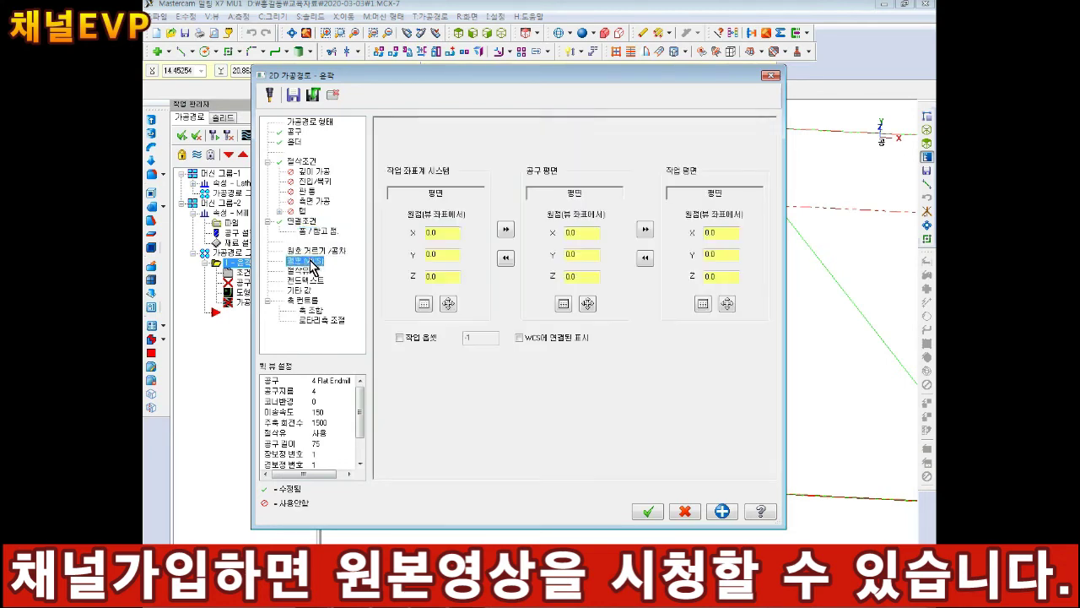
pyautogui.click(304, 270)
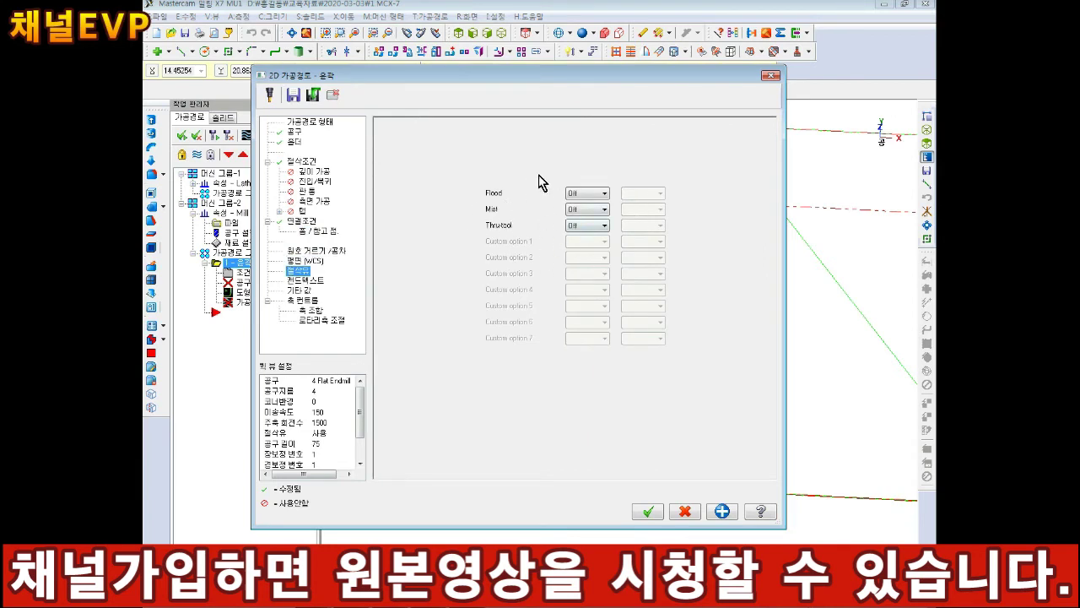
pyautogui.click(583, 194)
pyautogui.click(579, 204)
pyautogui.click(579, 194)
pyautogui.click(579, 205)
pyautogui.click(578, 195)
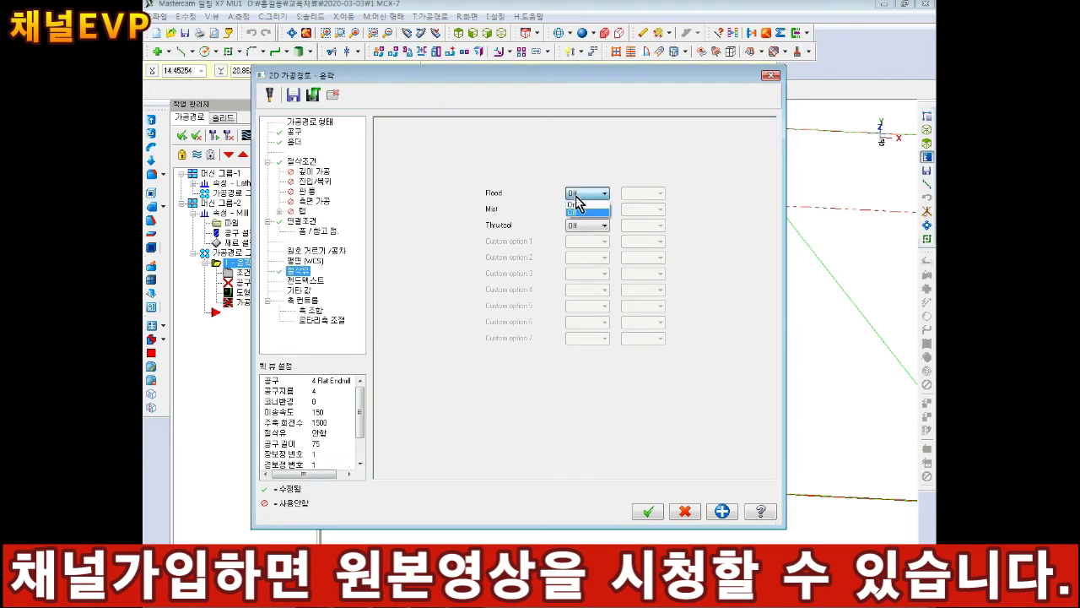
pyautogui.click(576, 206)
# Step: Switch to Notepad and add the coolant codes M08 and M09 on separate lines below G42 D01
pyautogui.click(438, 594)
pyautogui.click(795, 470)
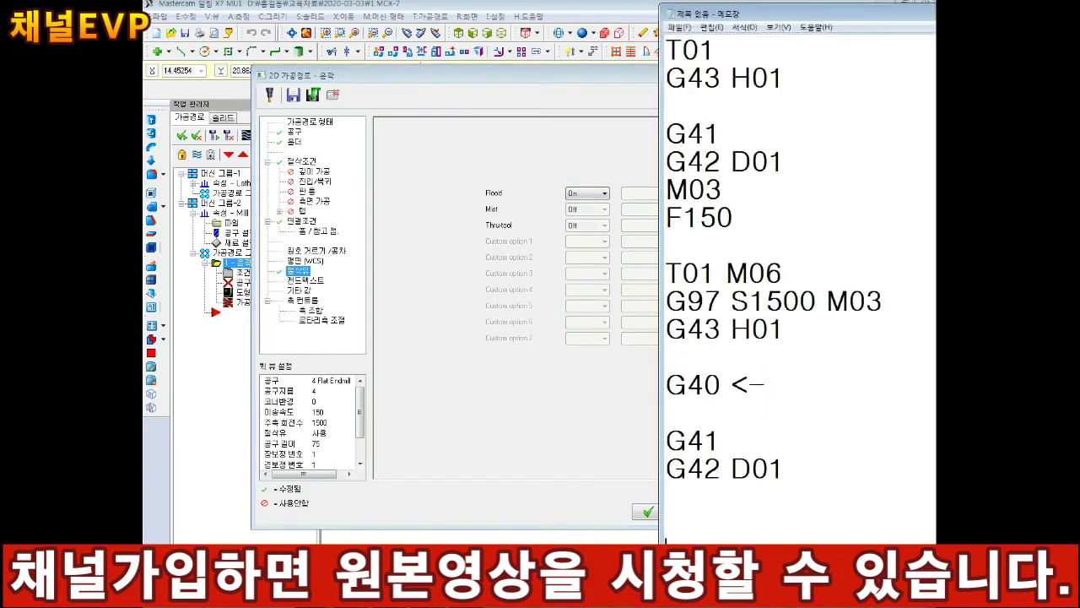
pyautogui.press('Return')
pyautogui.press('Return')
pyautogui.press('Return')
pyautogui.press('Return')
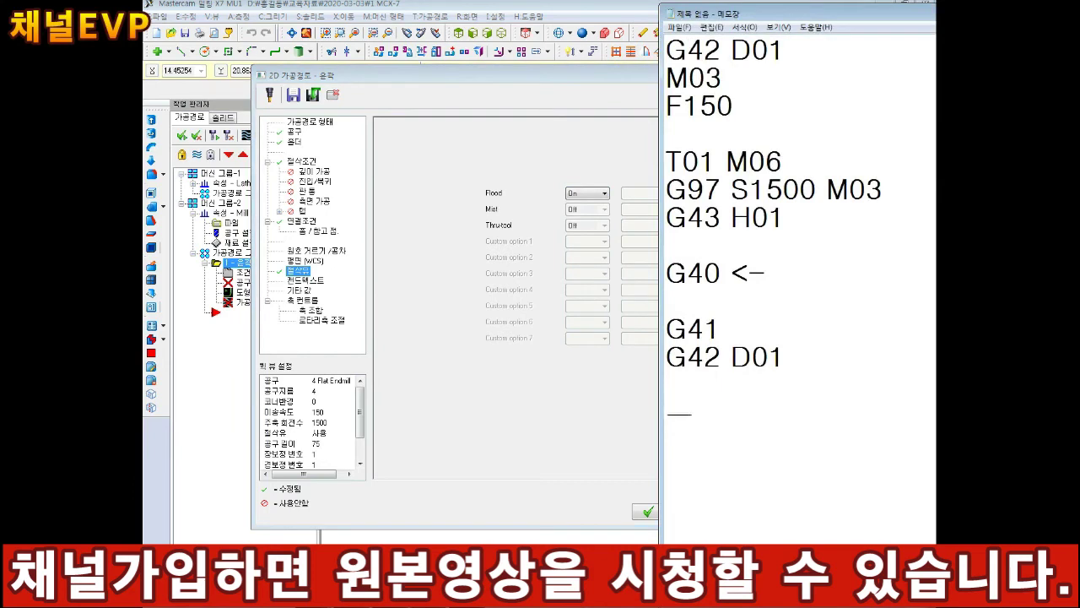
pyautogui.write('M08')
pyautogui.press('Return')
pyautogui.write('M09')
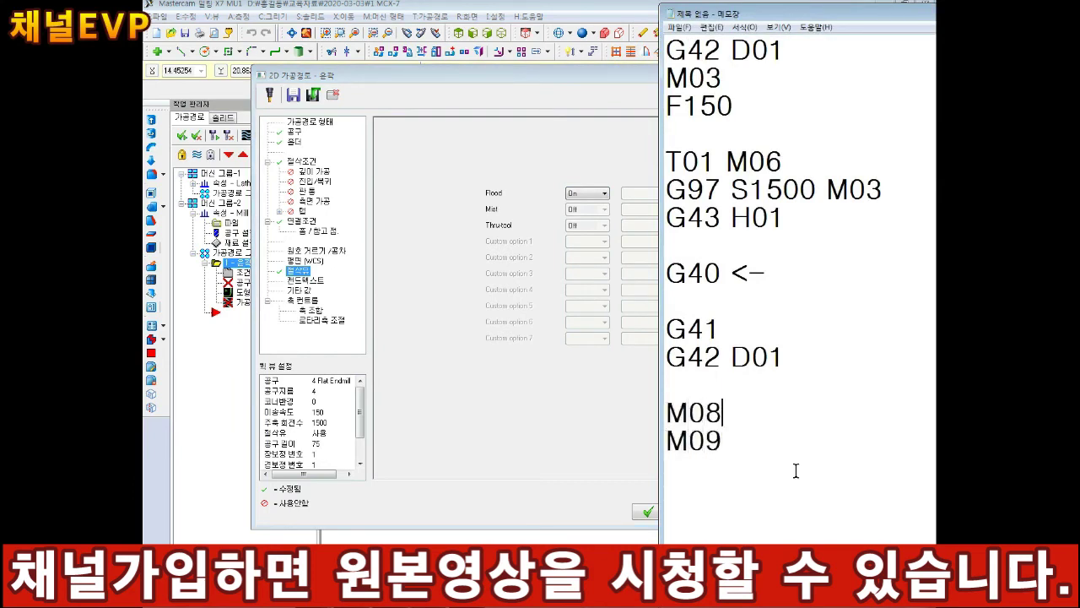
# Step: Return to the coolant page in Mastercam, leave Flood set to On and accept the toolpath settings
pyautogui.click(501, 419)
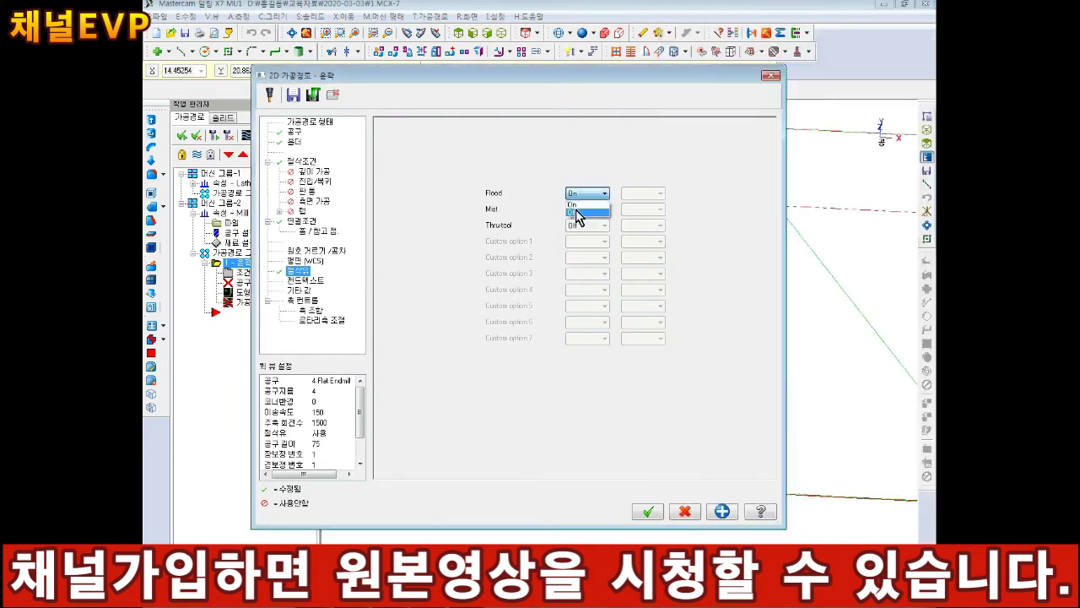
pyautogui.click(575, 211)
pyautogui.click(587, 193)
pyautogui.click(581, 203)
pyautogui.click(648, 513)
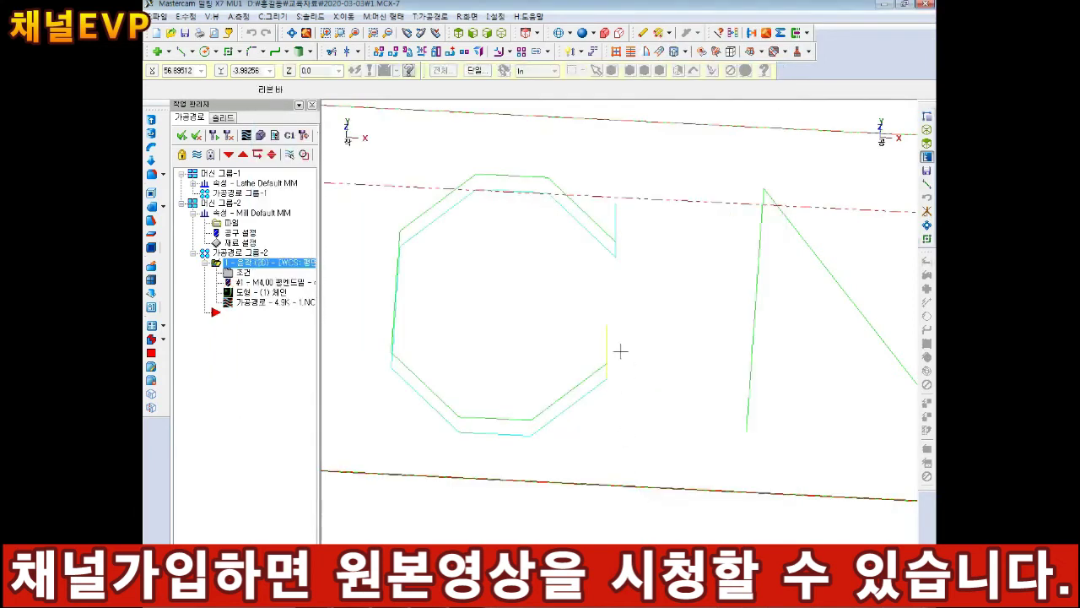
# Step: Examine the generated contour toolpath against the C-shaped chain from several angles, ending in the top view
pyautogui.scroll(-1, 619, 314)
pyautogui.moveTo(617, 330); pyautogui.dragTo(515, 330, button='middle')
pyautogui.scroll(1, 590, 292)
pyautogui.scroll(2, 518, 333)
pyautogui.scroll(3, 574, 285)
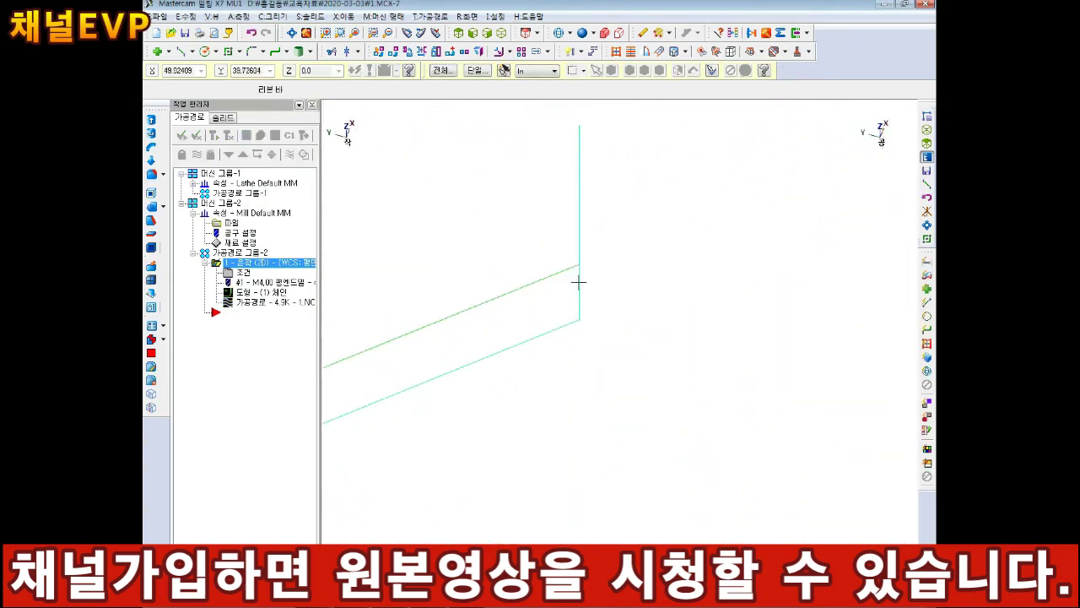
pyautogui.moveTo(579, 283); pyautogui.dragTo(572, 332, button='middle')
pyautogui.scroll(-4, 607, 359)
pyautogui.moveTo(633, 369); pyautogui.dragTo(462, 148, button='middle')
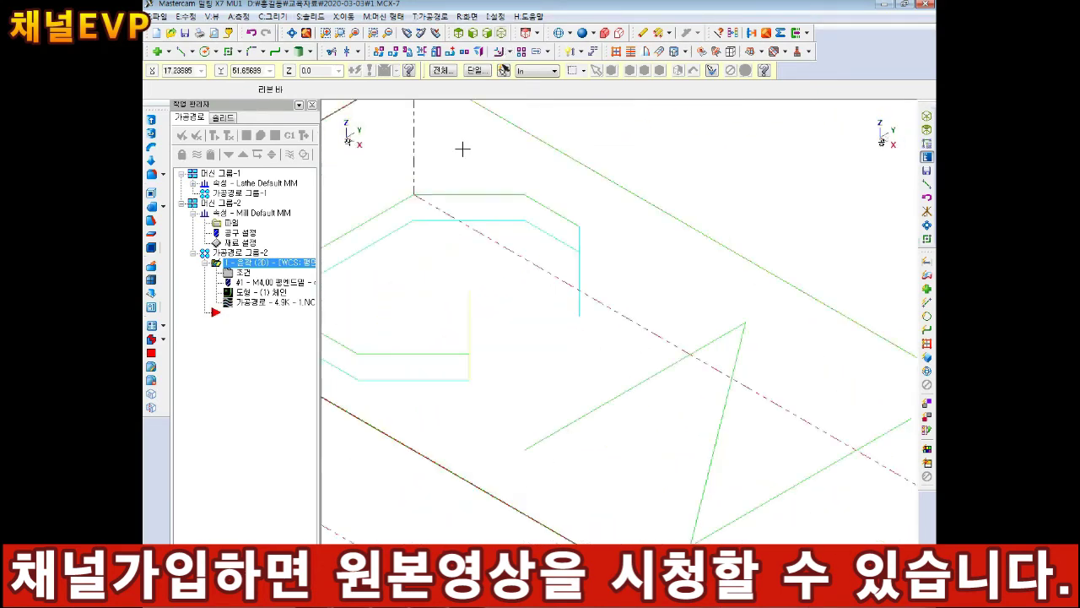
pyautogui.keyDown('shift'); pyautogui.moveTo(474, 280); pyautogui.dragTo(643, 327, button='middle'); pyautogui.keyUp('shift')
pyautogui.scroll(2, 643, 327)
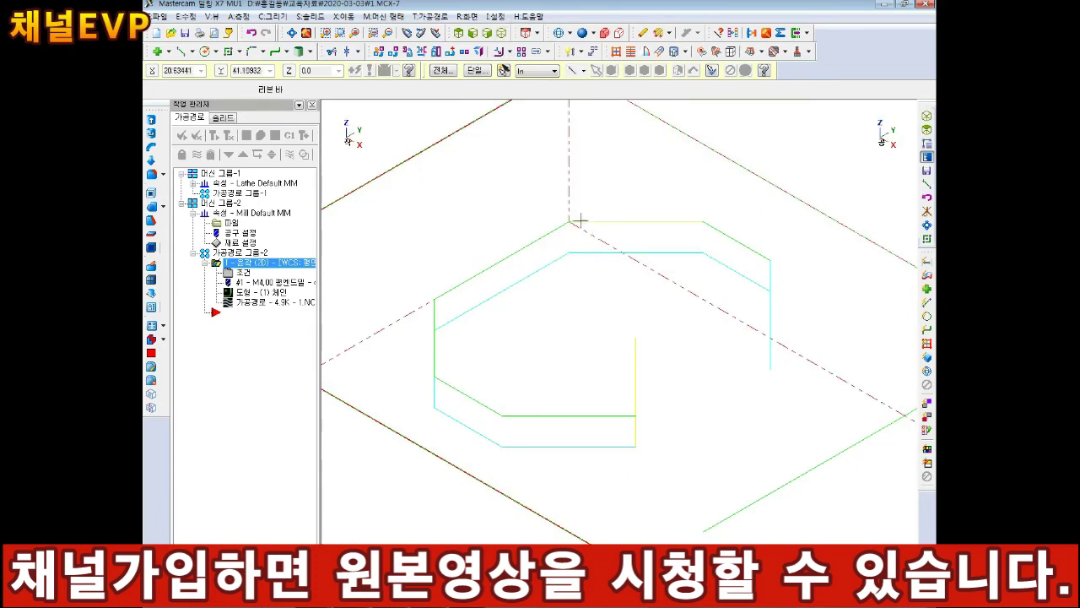
pyautogui.click(473, 33)
# Step: Reopen the toolpath's cut parameters, set the compensation type to computer (컴퓨터) and apply the change to the toolpath
pyautogui.click(240, 275)
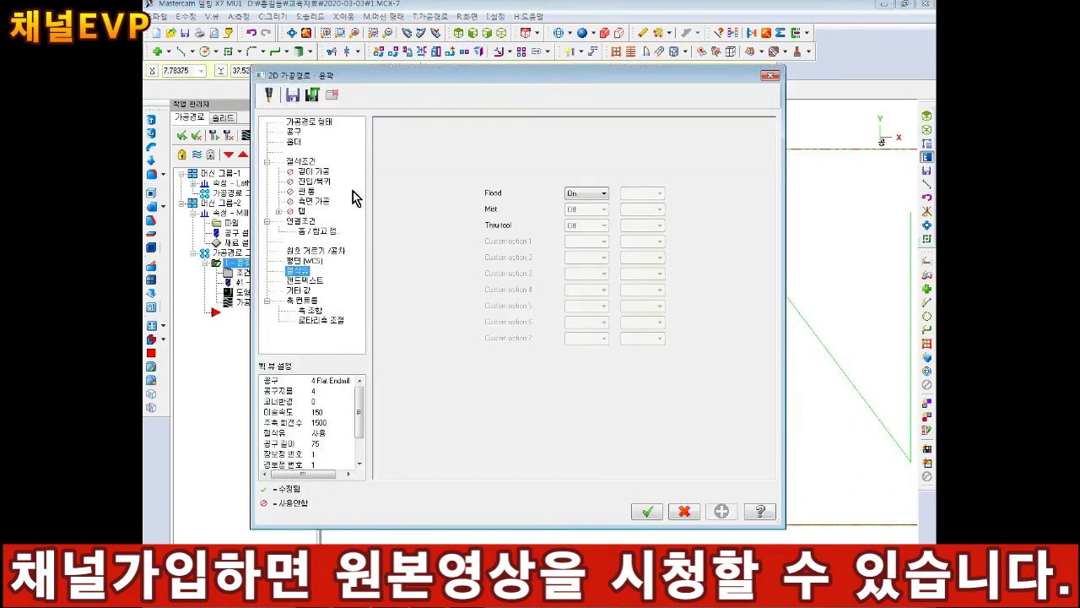
pyautogui.click(302, 162)
pyautogui.click(497, 145)
pyautogui.click(504, 168)
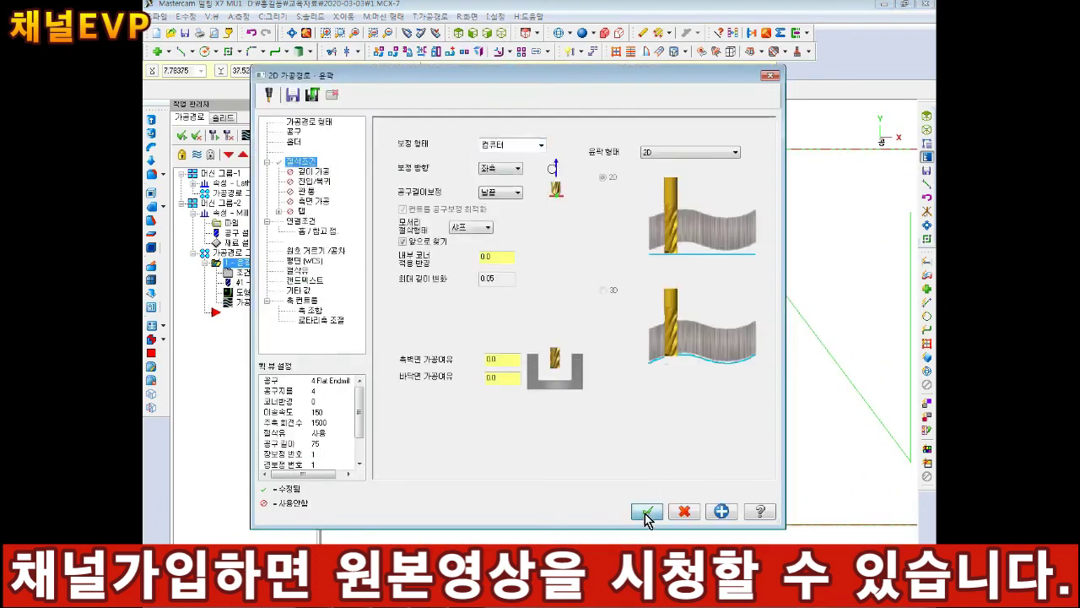
pyautogui.click(646, 511)
pyautogui.scroll(4, 490, 253)
pyautogui.scroll(-2, 489, 219)
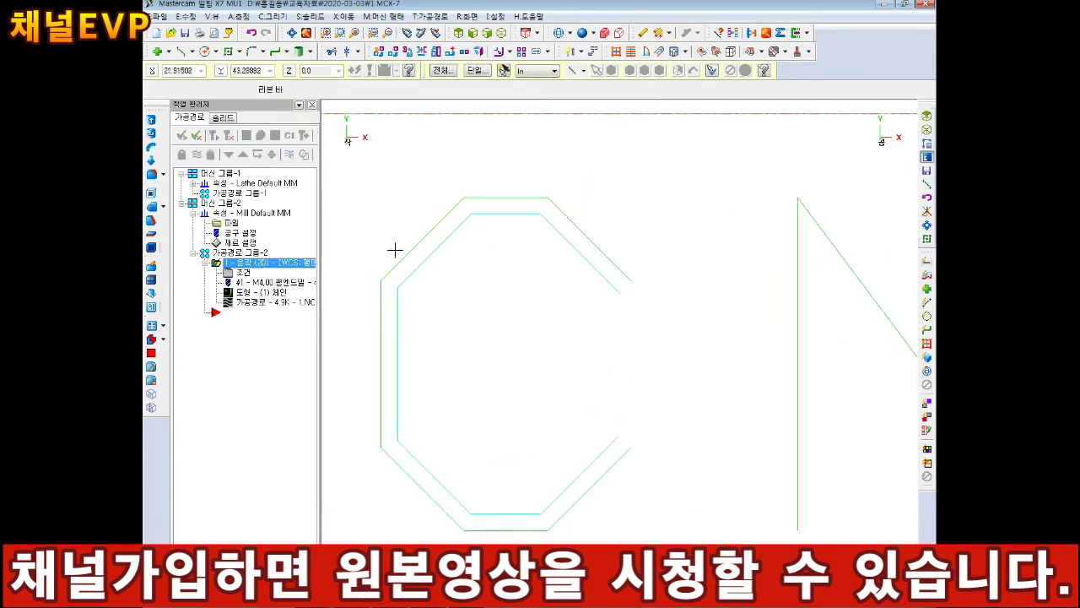
# Step: Change the contour toolpath's compensation direction to right and regenerate the toolpath
pyautogui.click(242, 272)
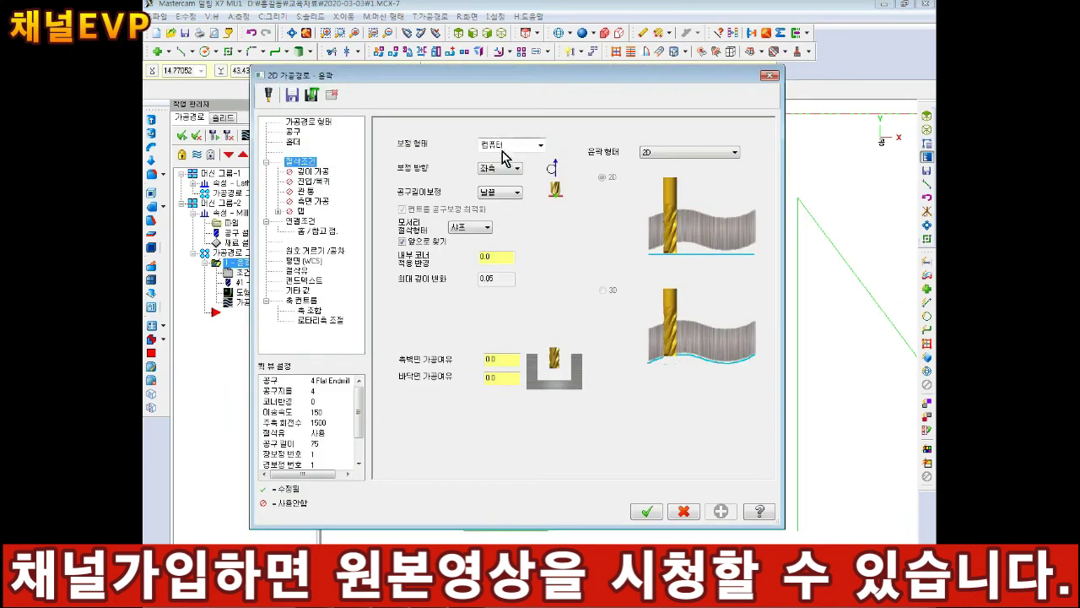
pyautogui.click(503, 147)
pyautogui.click(502, 146)
pyautogui.click(498, 171)
pyautogui.click(493, 190)
pyautogui.click(645, 512)
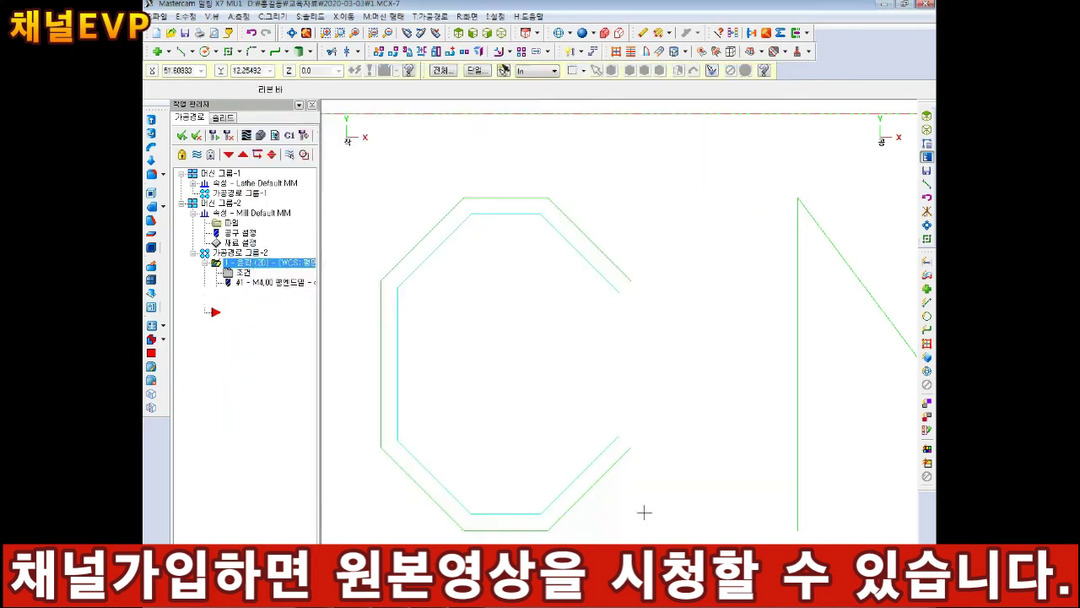
pyautogui.click(215, 137)
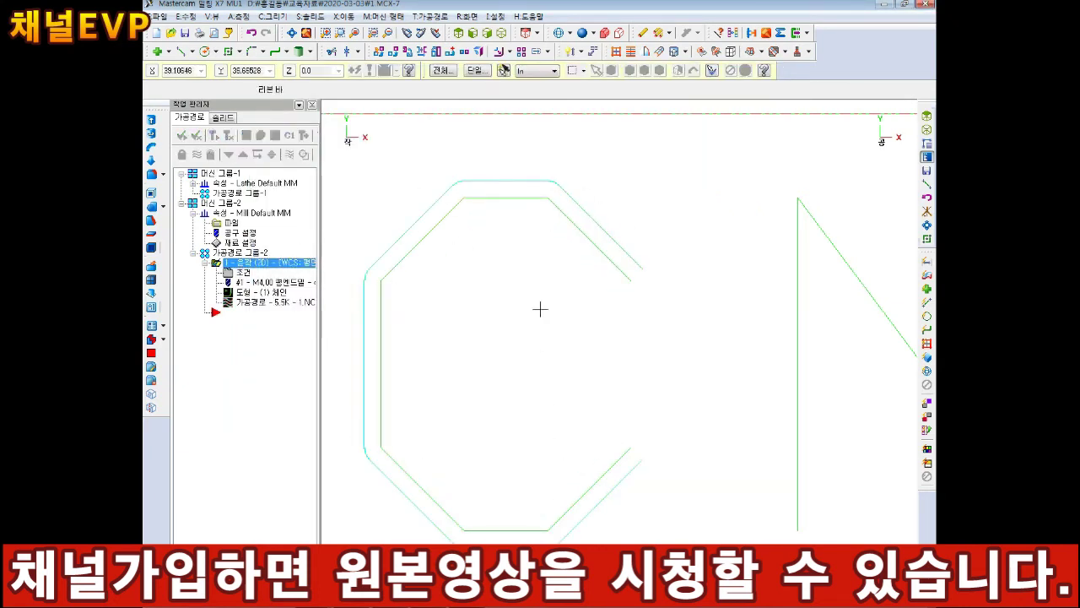
# Step: Set the contour toolpath's compensation type to off (안함), regenerate it and view the path from an angle
pyautogui.click(242, 272)
pyautogui.click(504, 145)
pyautogui.click(498, 159)
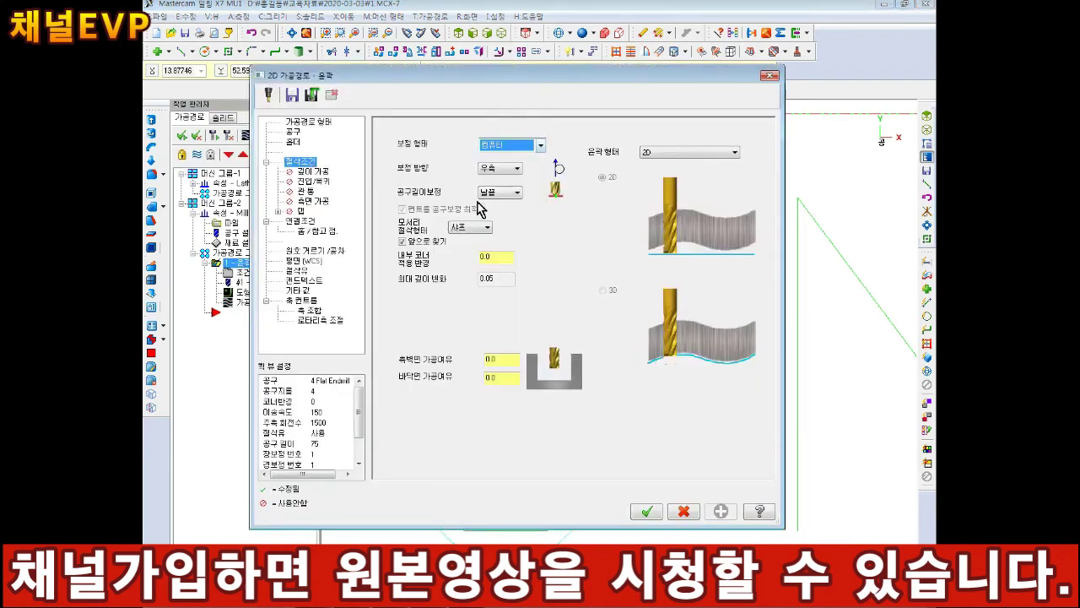
pyautogui.click(508, 146)
pyautogui.click(495, 199)
pyautogui.click(648, 511)
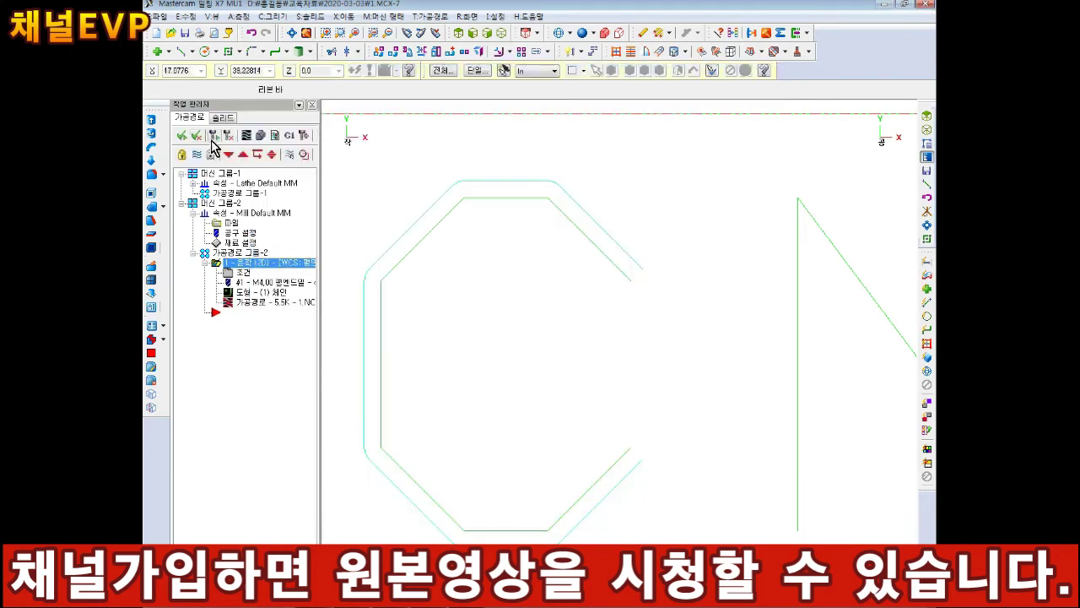
pyautogui.click(214, 136)
pyautogui.scroll(-2, 498, 340)
pyautogui.moveTo(542, 414); pyautogui.dragTo(501, 346, button='middle')
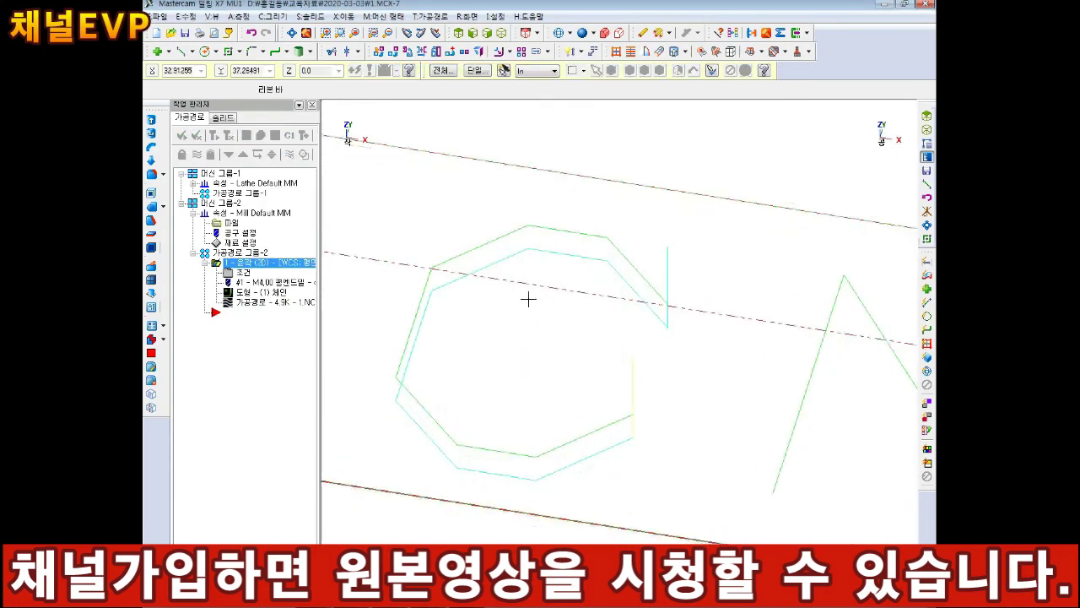
# Step: Switch the contour toolpath's compensation type back to computer (컴퓨터) and regenerate the toolpath
pyautogui.click(245, 273)
pyautogui.click(509, 145)
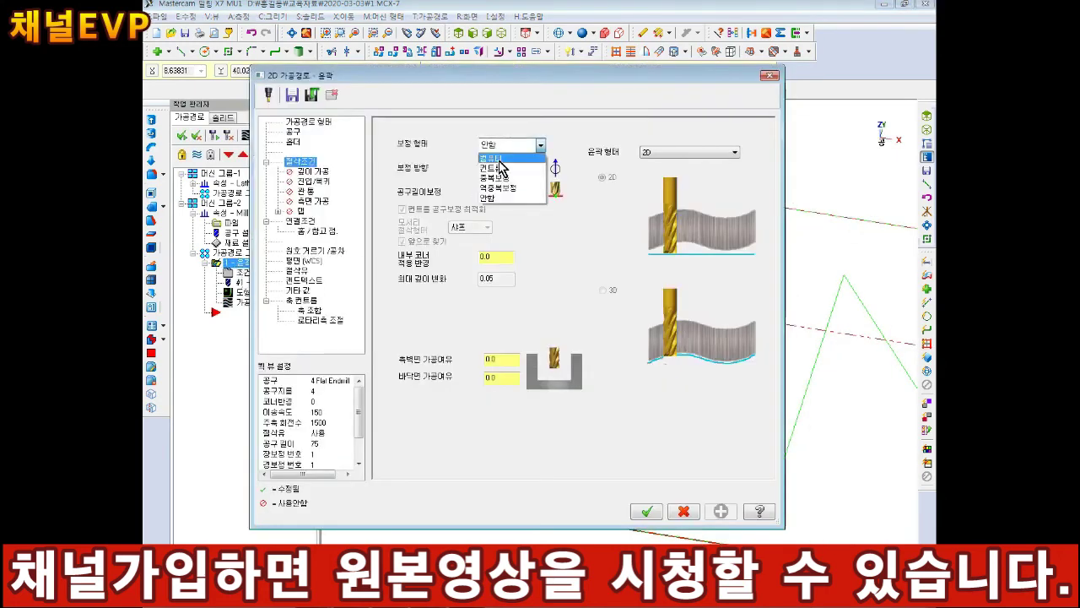
pyautogui.click(504, 167)
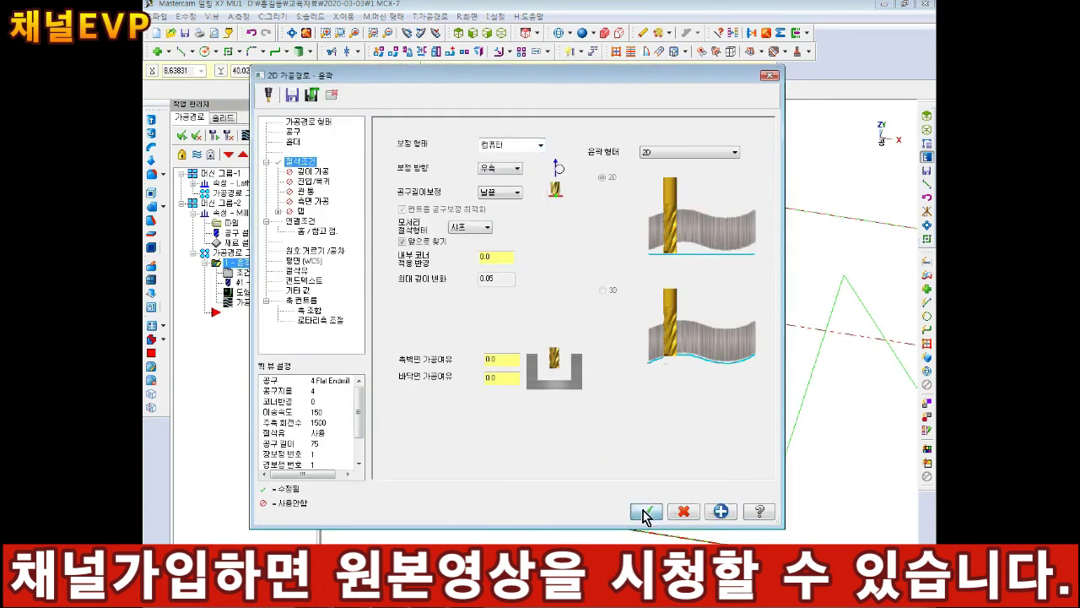
pyautogui.click(646, 512)
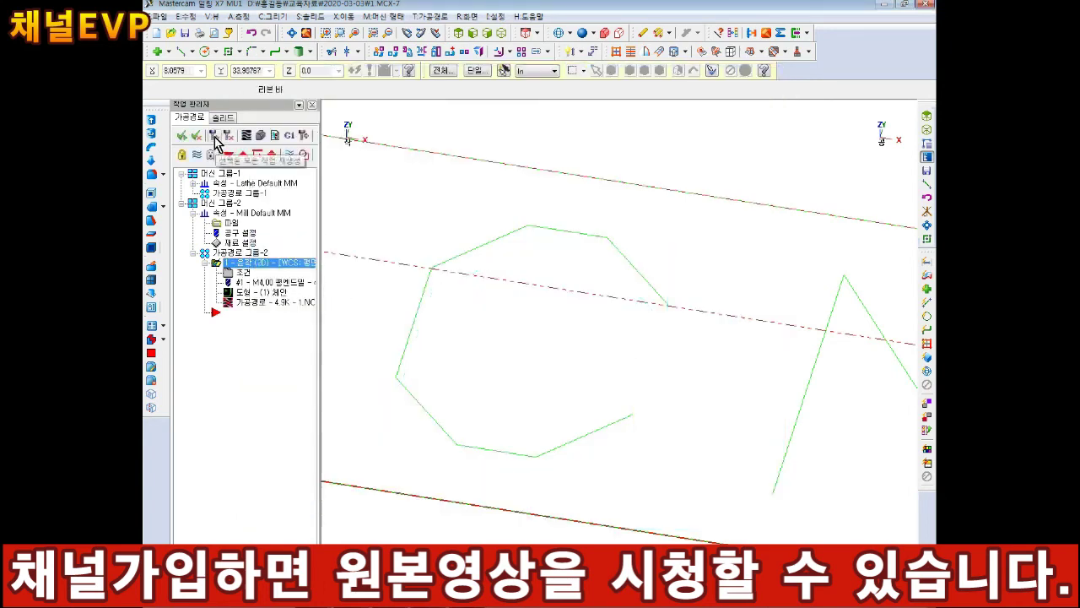
pyautogui.click(213, 146)
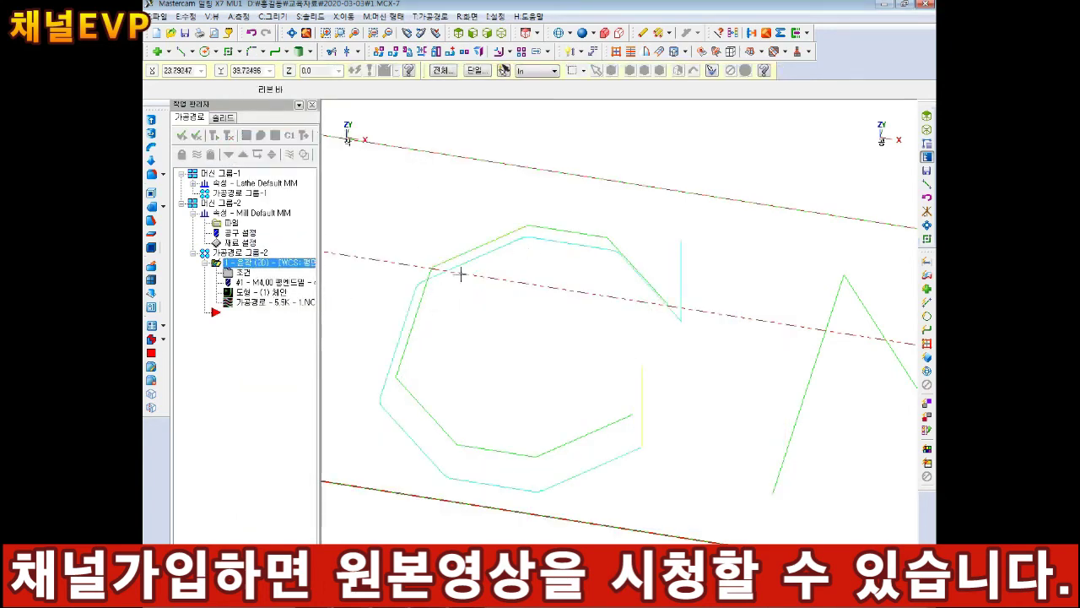
# Step: Turn the contour toolpath's cutter compensation off again (안함) and regenerate the toolpath
pyautogui.click(245, 273)
pyautogui.click(491, 145)
pyautogui.click(499, 205)
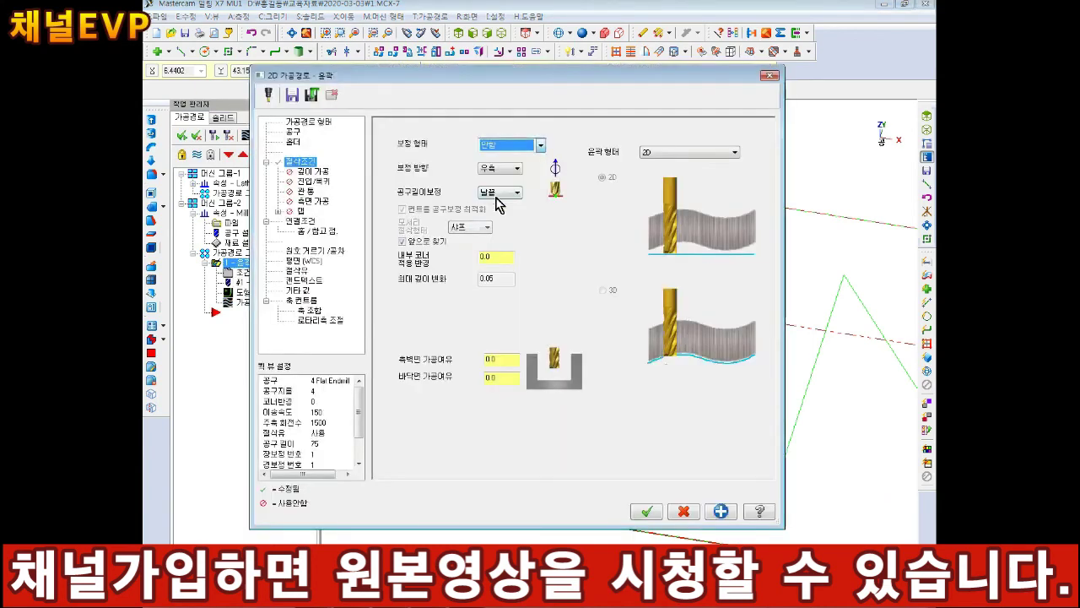
pyautogui.click(646, 512)
pyautogui.click(212, 156)
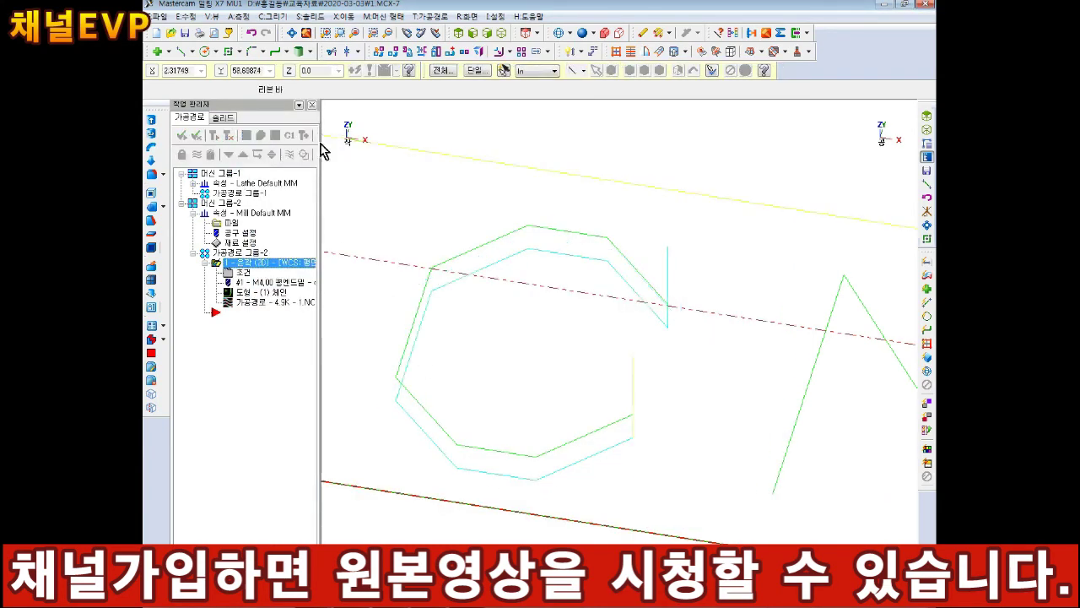
# Step: Backplot the contour toolpath in the top view with the holder hidden and examine the shaded cut width along the C
pyautogui.click(211, 16)
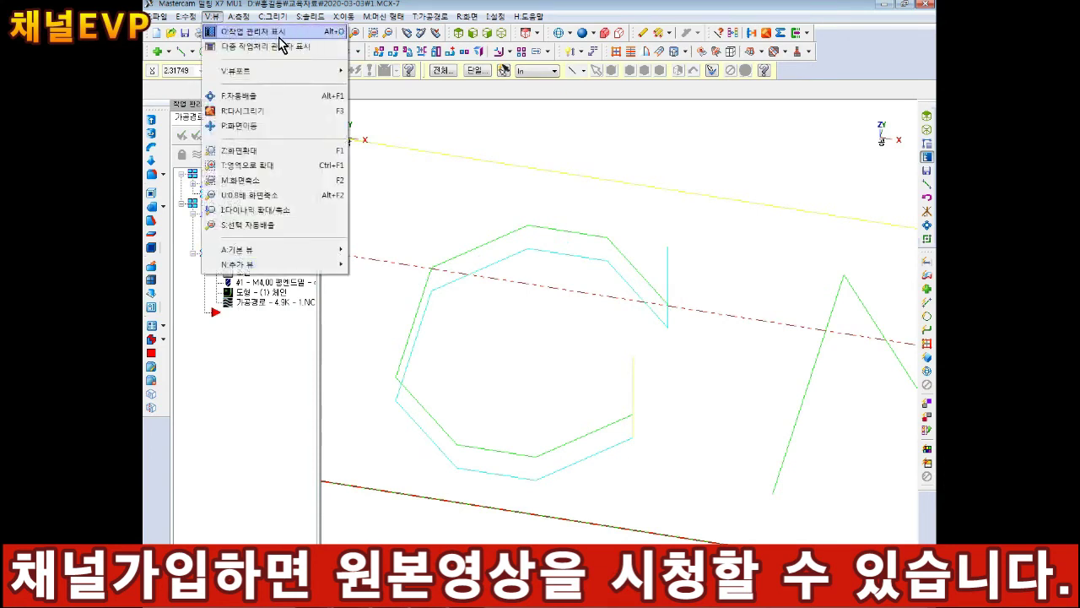
pyautogui.click(613, 360)
pyautogui.click(459, 34)
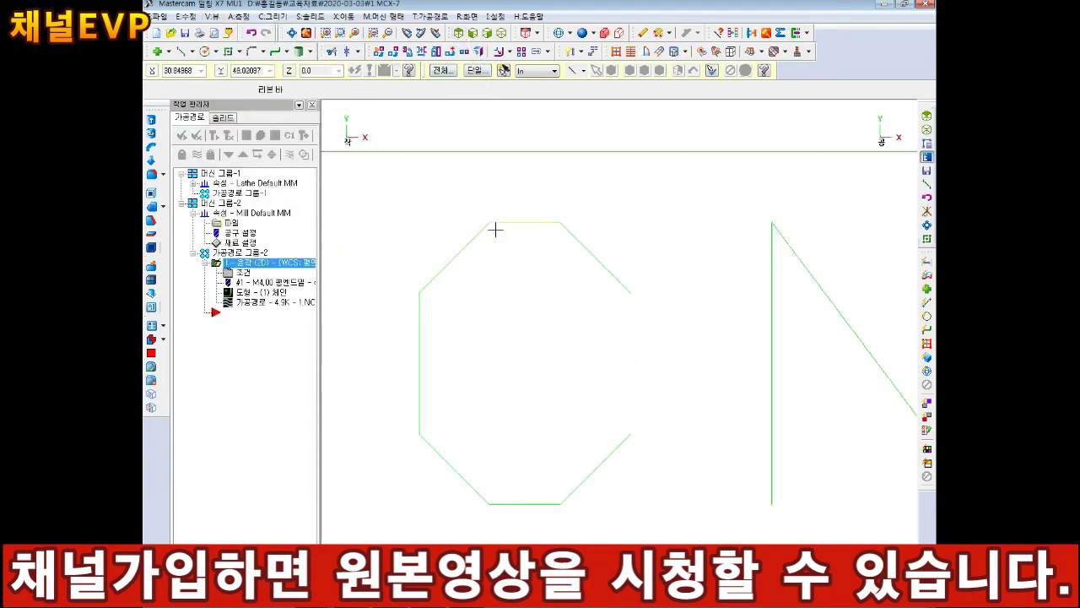
pyautogui.scroll(-1, 495, 230)
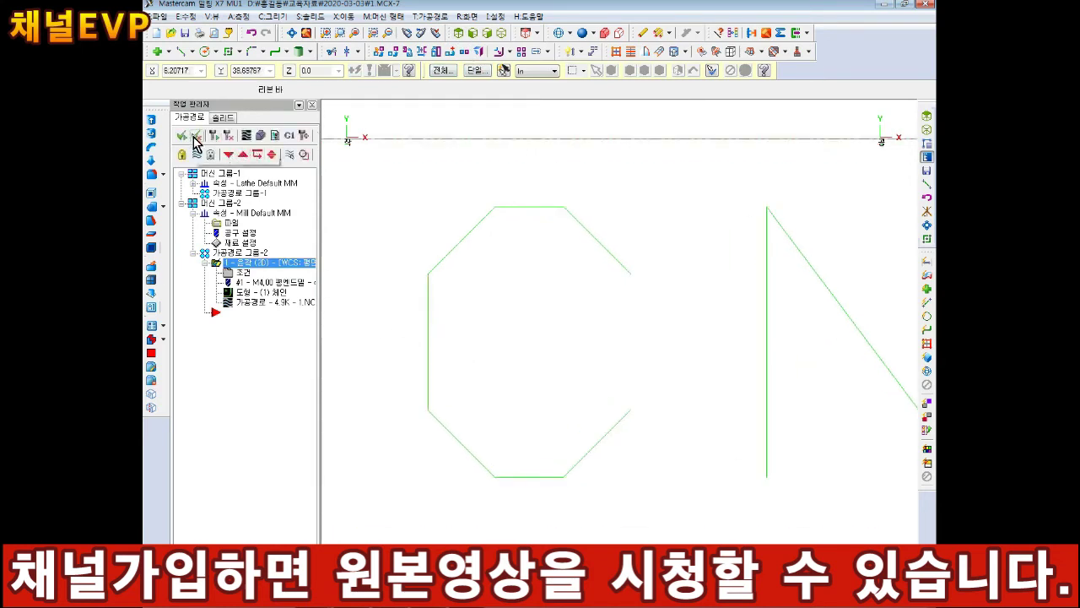
pyautogui.click(246, 136)
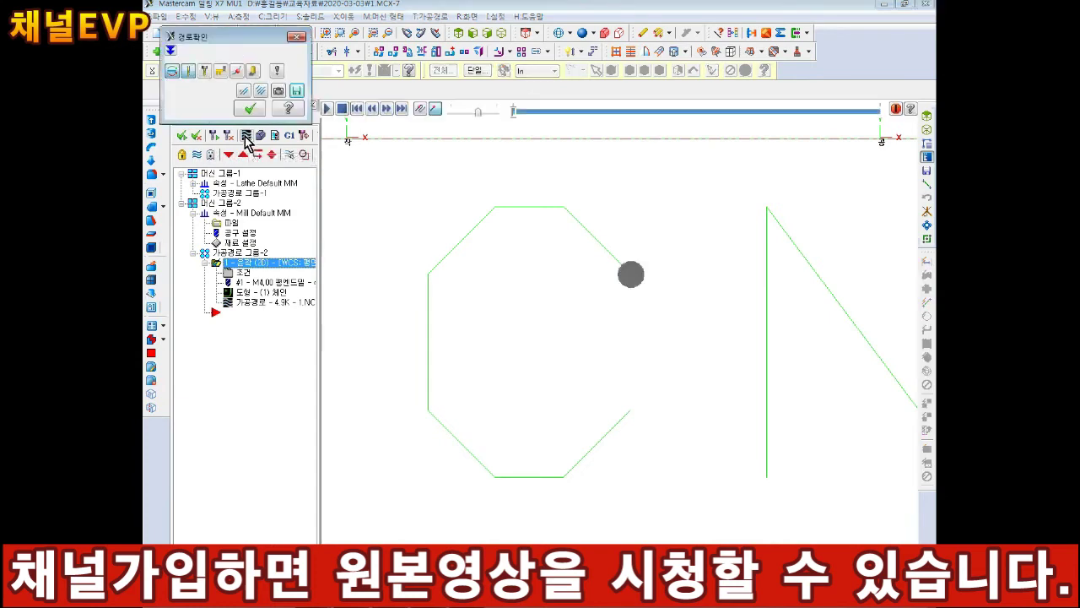
pyautogui.moveTo(205, 39); pyautogui.dragTo(332, 125)
pyautogui.click(344, 158)
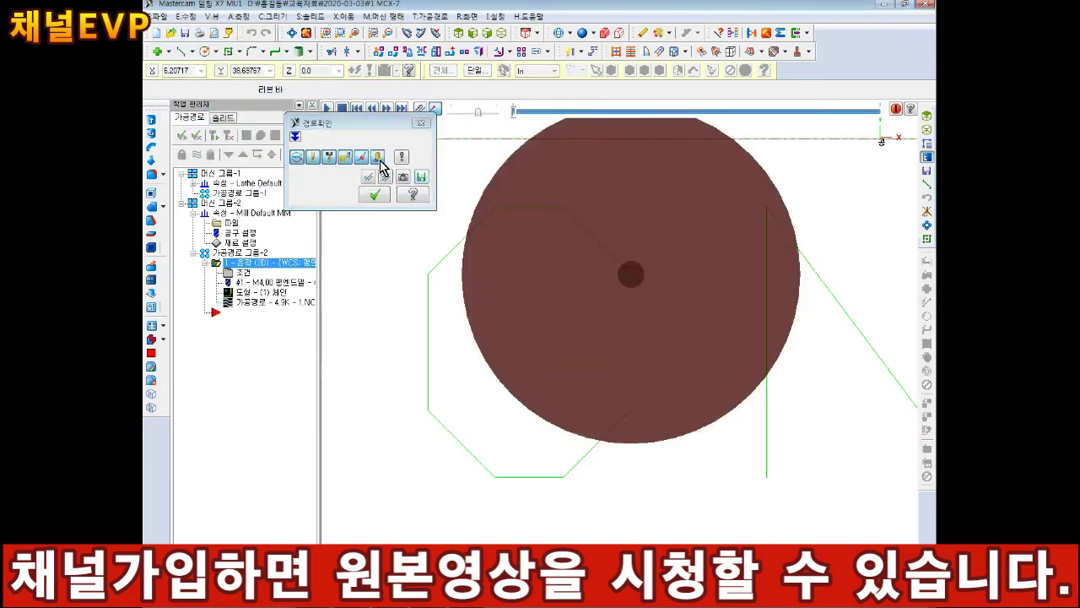
pyautogui.click(329, 158)
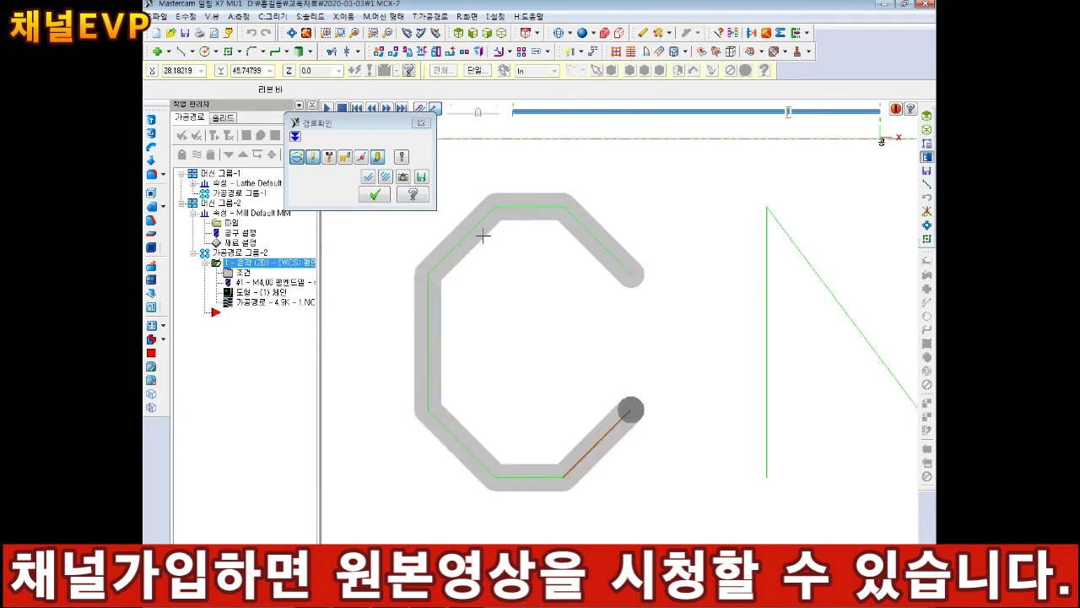
pyautogui.scroll(5, 595, 226)
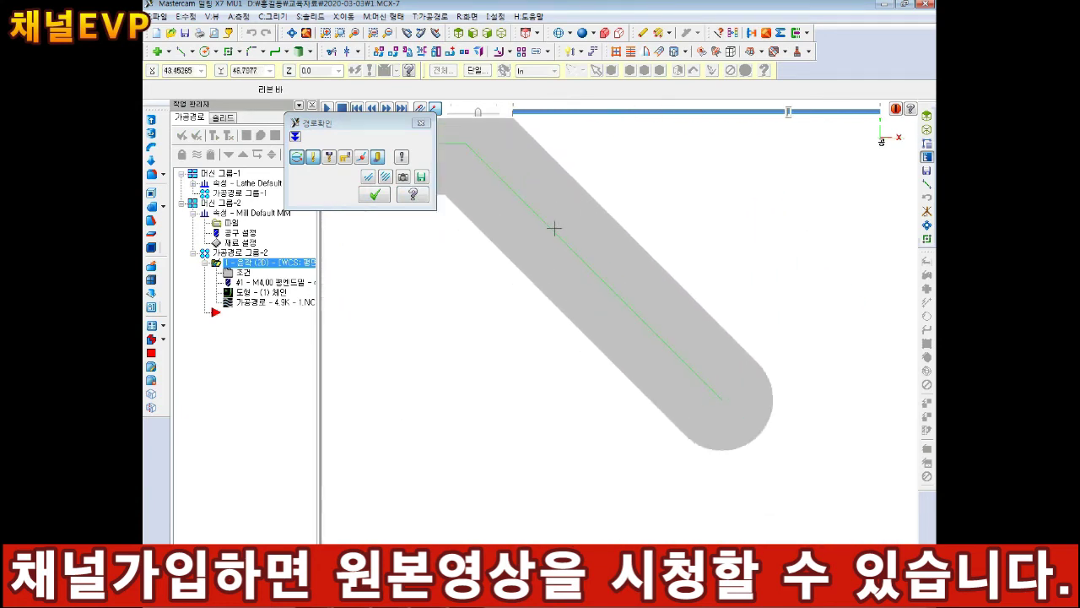
pyautogui.scroll(-5, 554, 228)
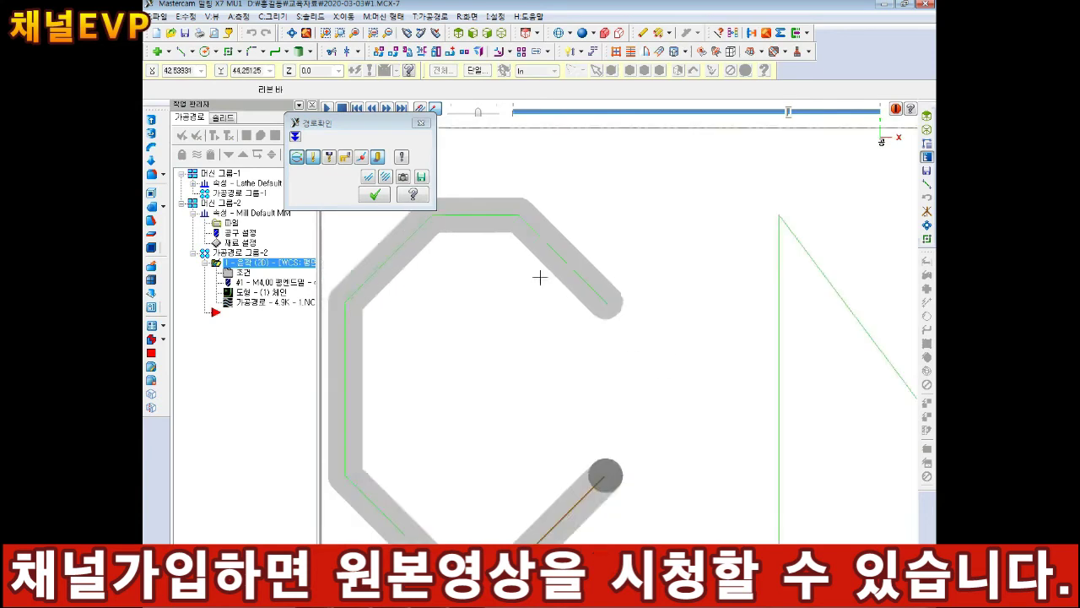
pyautogui.click(421, 122)
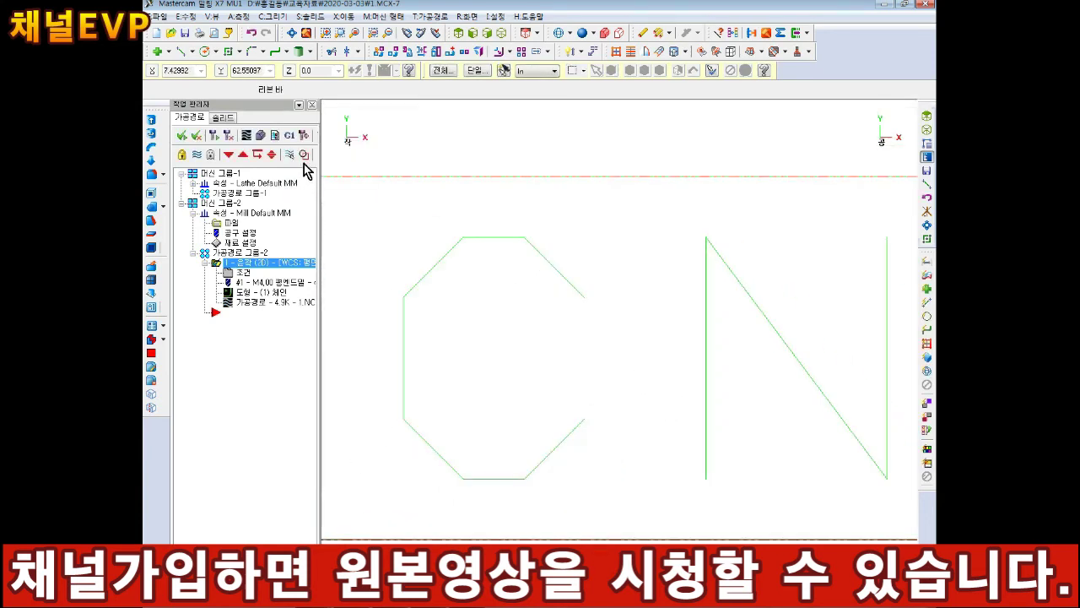
# Step: Run the backplot again in the top view and examine the tool position at the end of the C-shaped chain
pyautogui.click(246, 137)
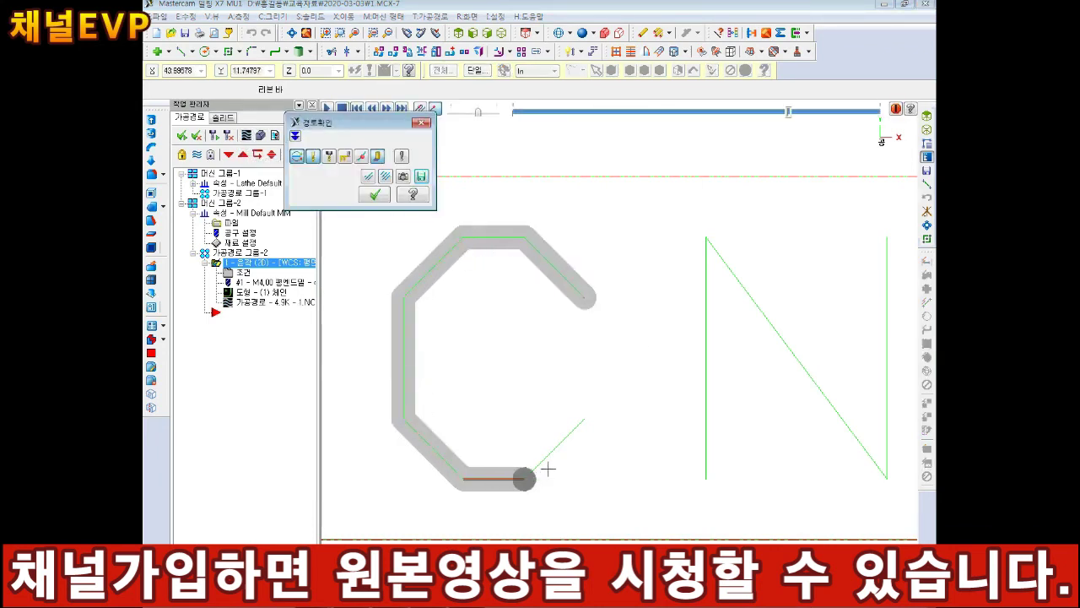
pyautogui.scroll(6, 547, 470)
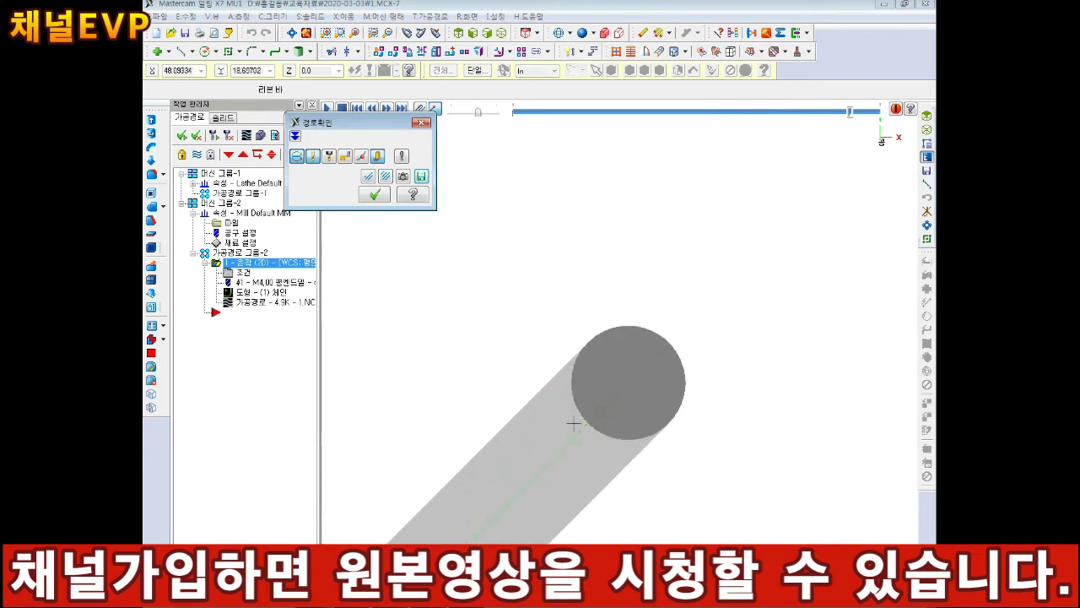
pyautogui.scroll(-5, 573, 424)
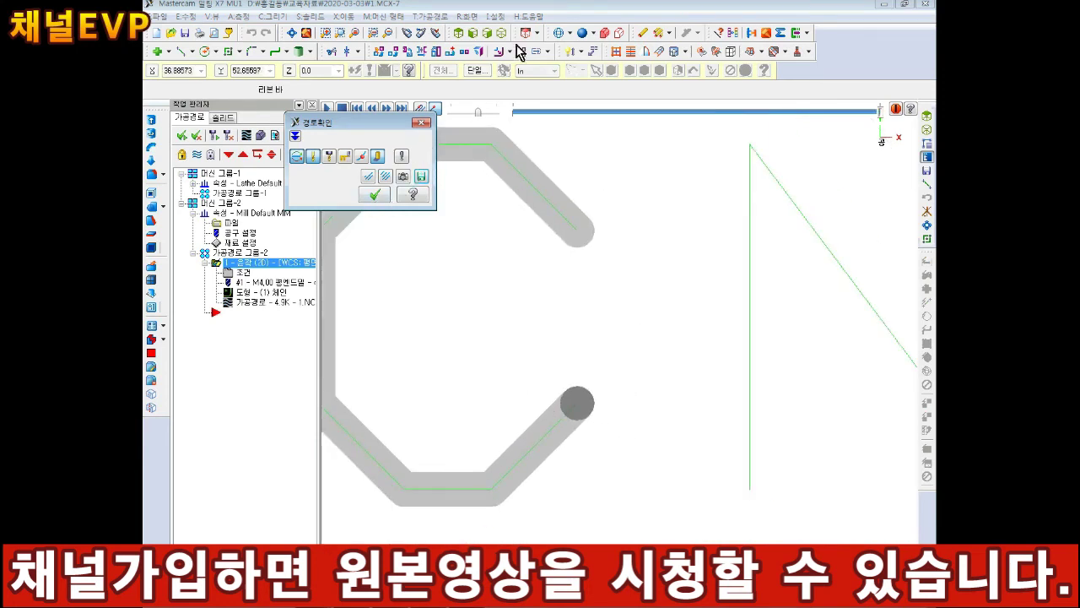
# Step: Replay the backplot in the isometric view at a lower speed and close the backplot
pyautogui.hotkey('alt', '7')
pyautogui.moveTo(354, 123); pyautogui.dragTo(336, 150)
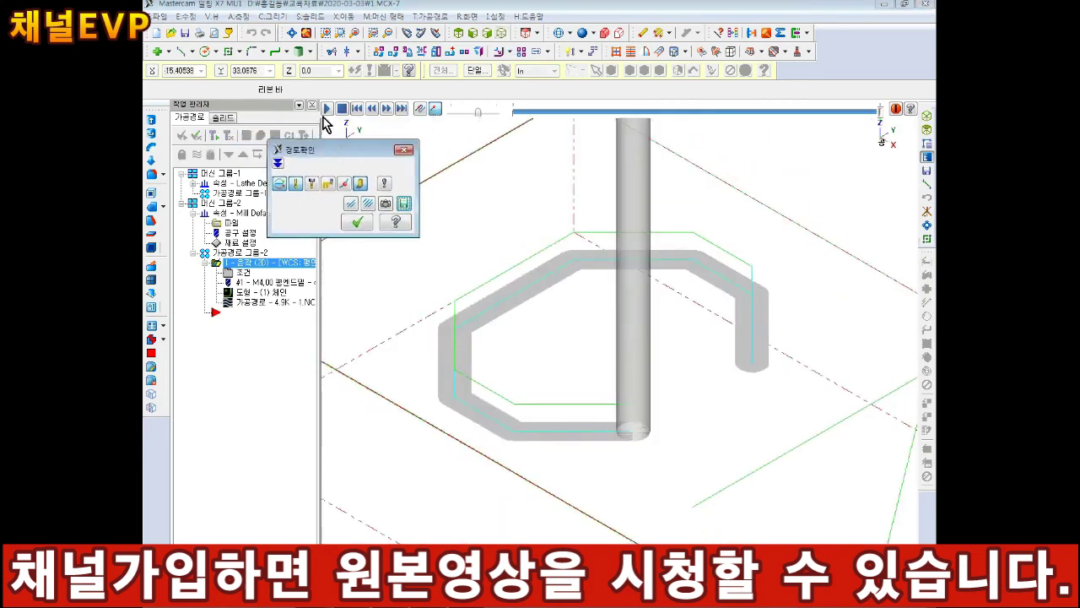
pyautogui.click(328, 108)
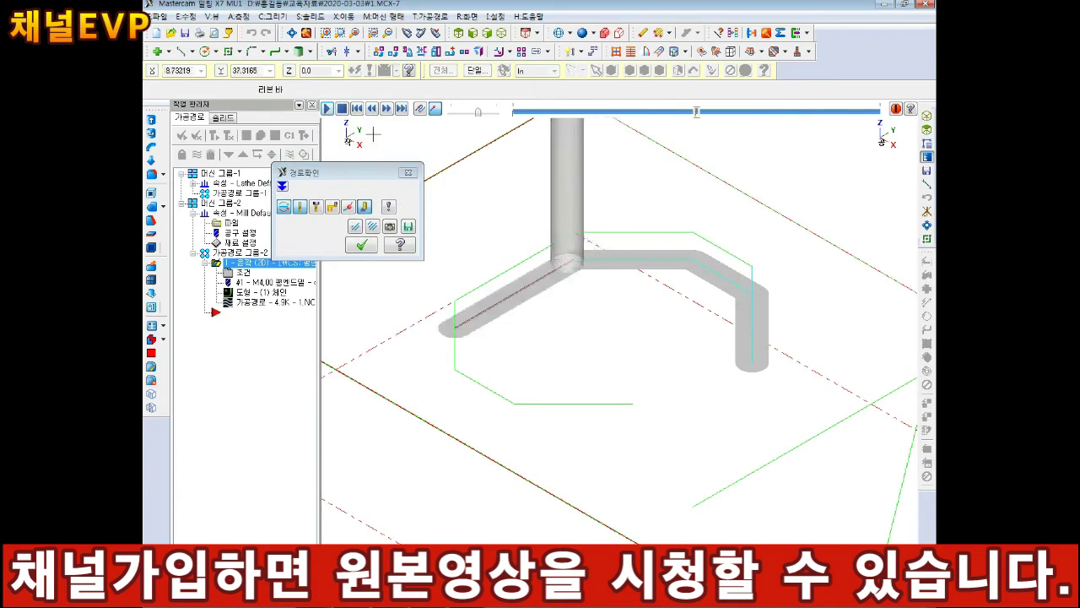
pyautogui.moveTo(478, 113)
pyautogui.mouseDown()
pyautogui.moveTo(451, 113)
pyautogui.moveTo(487, 113)
pyautogui.moveTo(468, 113)
pyautogui.mouseUp()
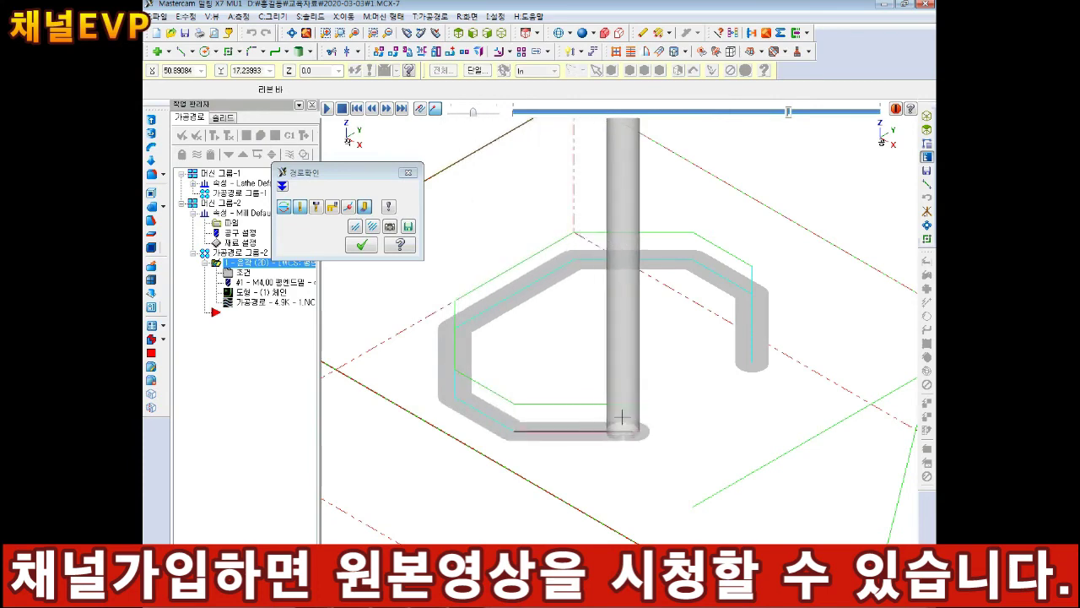
pyautogui.click(361, 245)
# Step: Open the selected contour operation for verification in Mastercam Simulator and maximize the simulator window
pyautogui.scroll(-3, 596, 320)
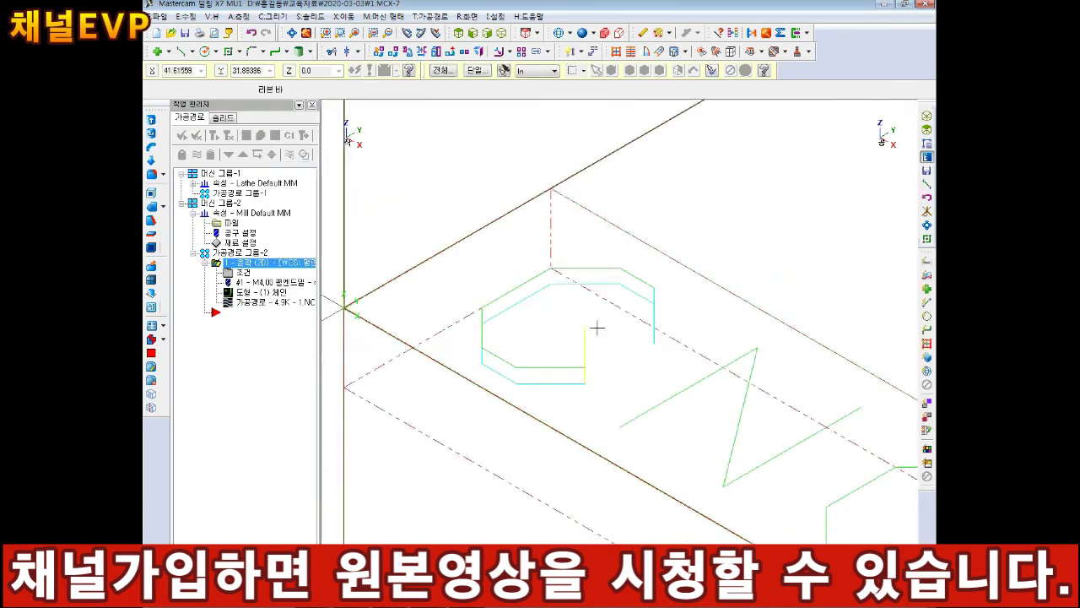
pyautogui.scroll(-2, 630, 373)
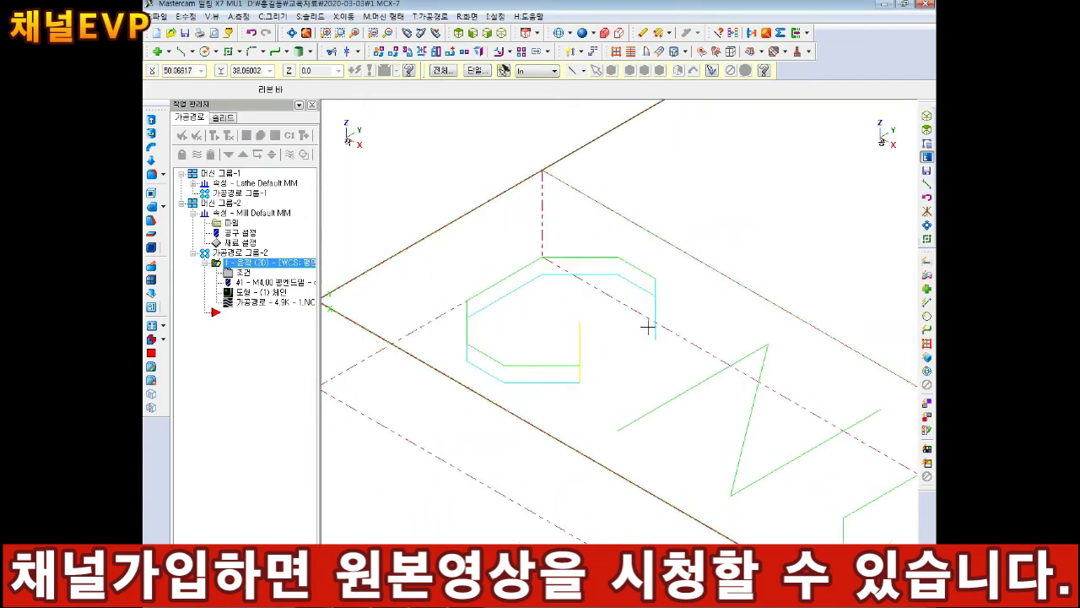
pyautogui.scroll(1, 643, 327)
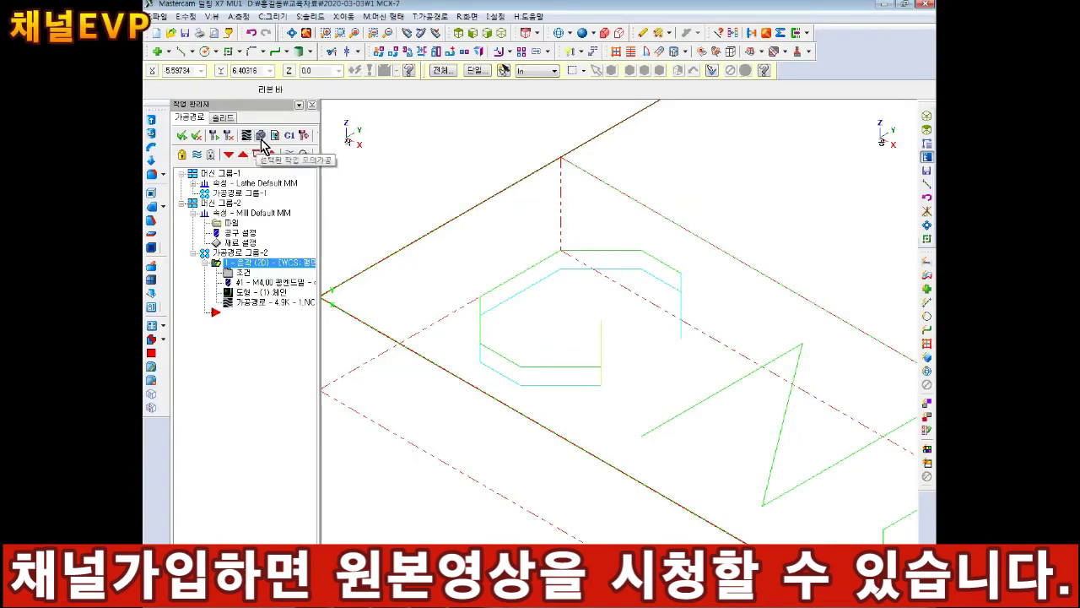
pyautogui.click(259, 139)
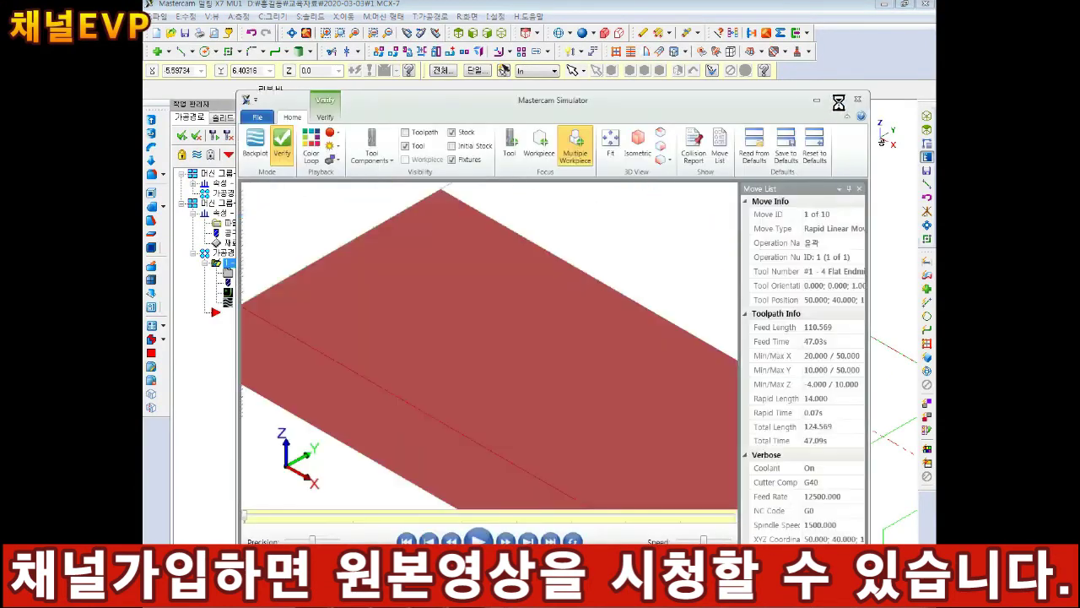
pyautogui.click(837, 99)
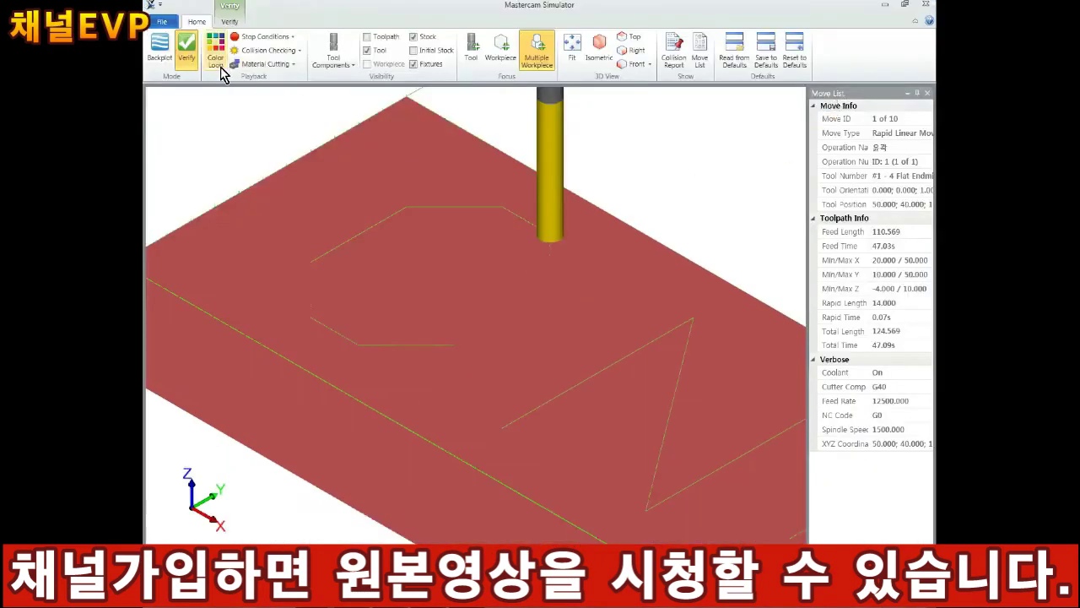
# Step: Run the verification with Color Loop on in the isometric view and inspect the machined C-shaped groove
pyautogui.scroll(-3, 501, 365)
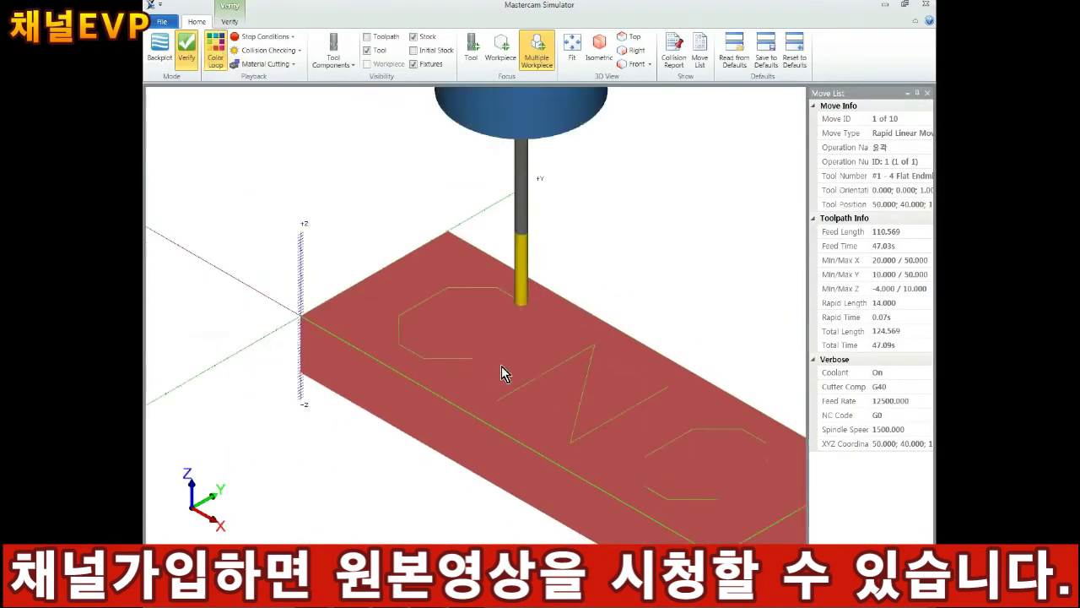
pyautogui.moveTo(549, 384); pyautogui.dragTo(499, 335, button='middle')
pyautogui.scroll(3, 499, 335)
pyautogui.click(630, 61)
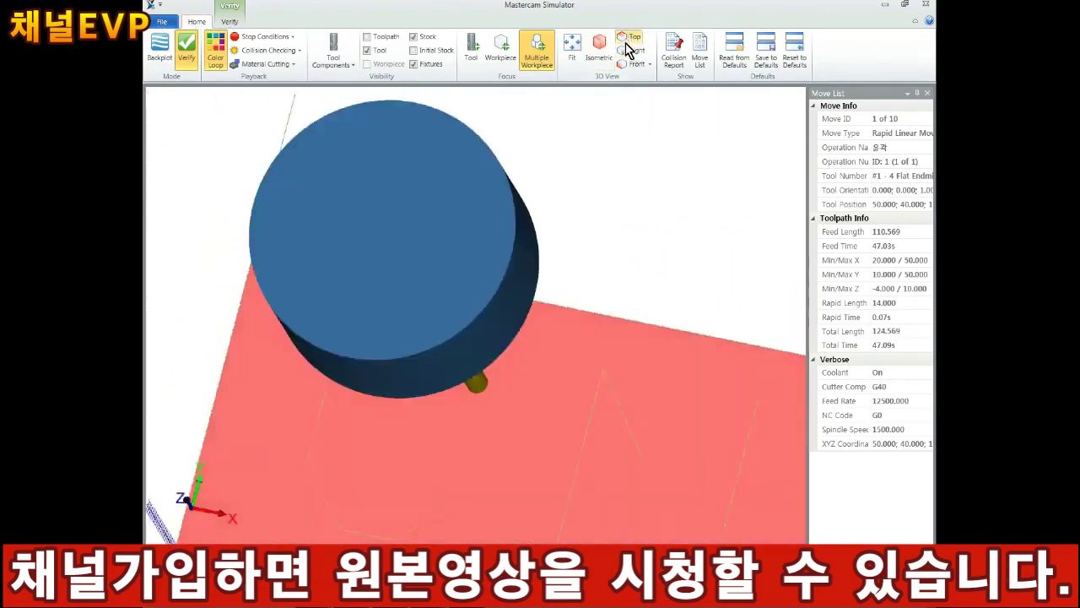
pyautogui.click(623, 36)
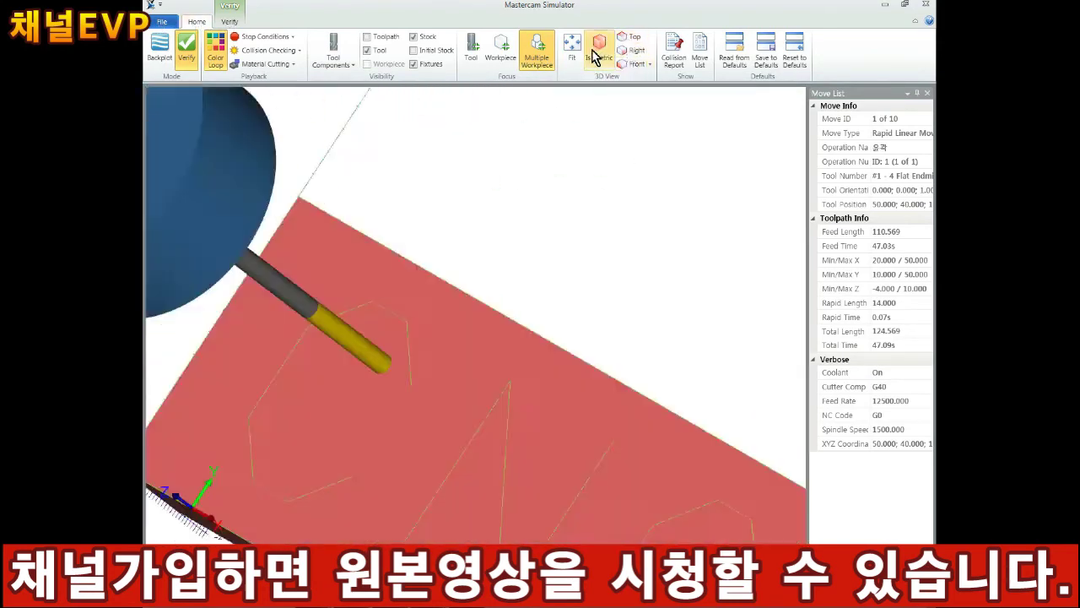
pyautogui.click(598, 54)
pyautogui.scroll(2, 421, 247)
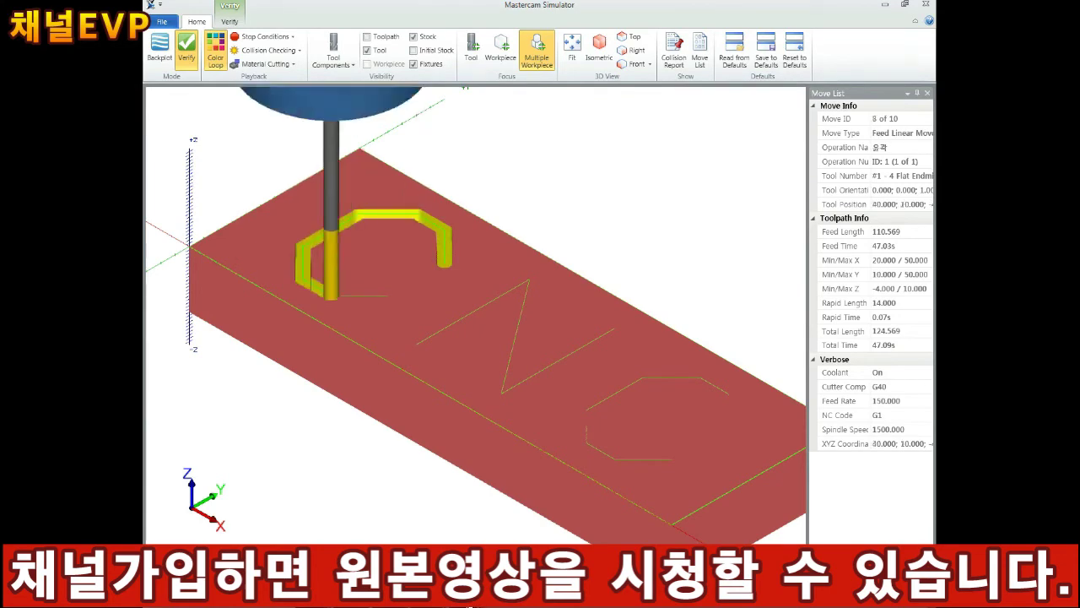
pyautogui.scroll(6, 341, 283)
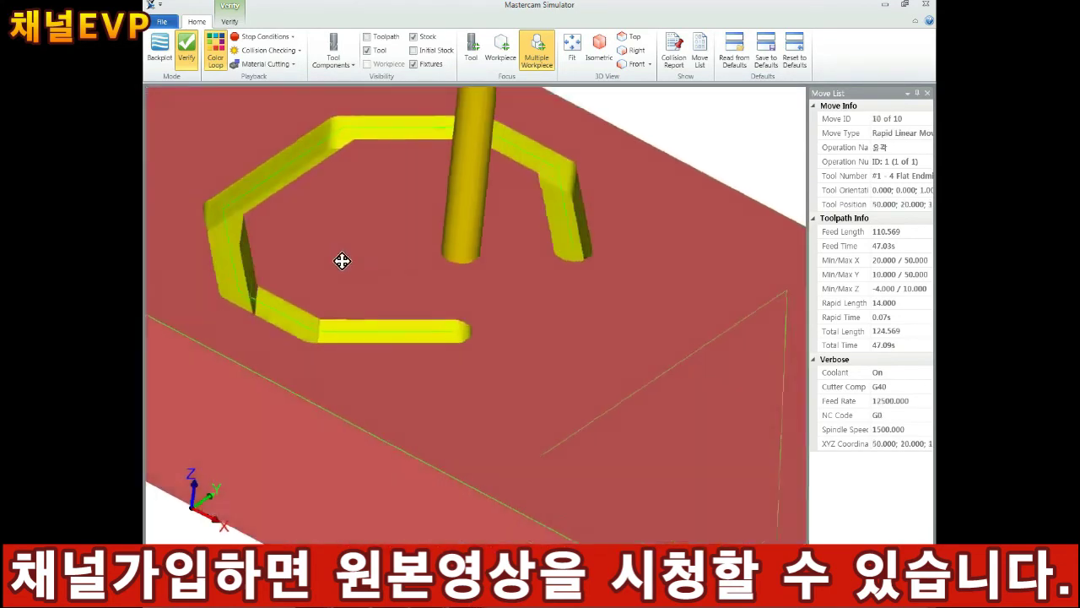
pyautogui.scroll(-6, 371, 210)
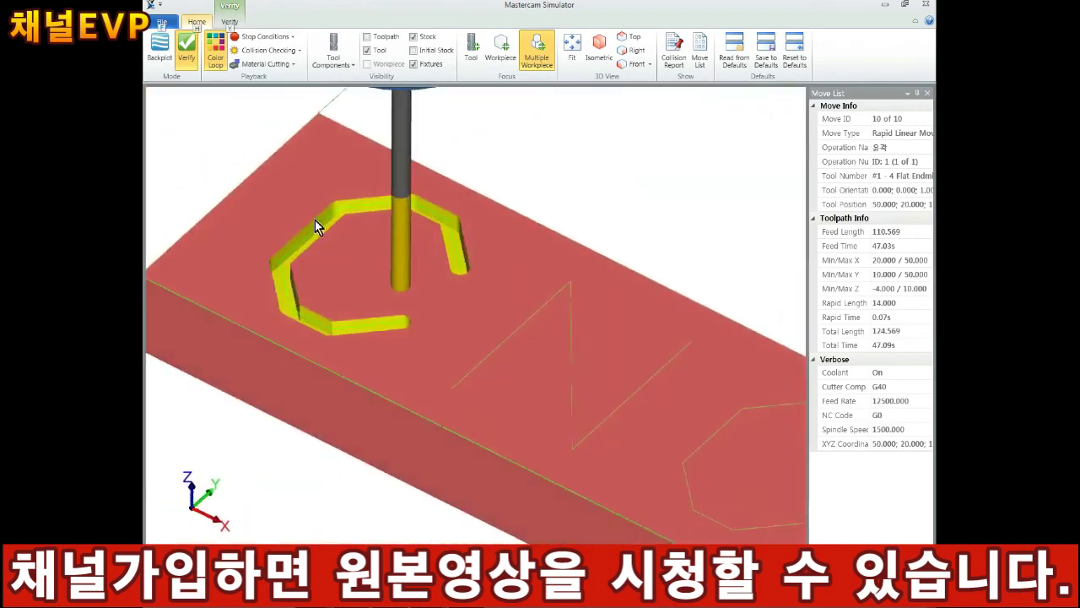
# Step: Fit the machined part in the simulator view and close the verification to return to the toolpath model
pyautogui.scroll(2, 315, 220)
pyautogui.click(571, 49)
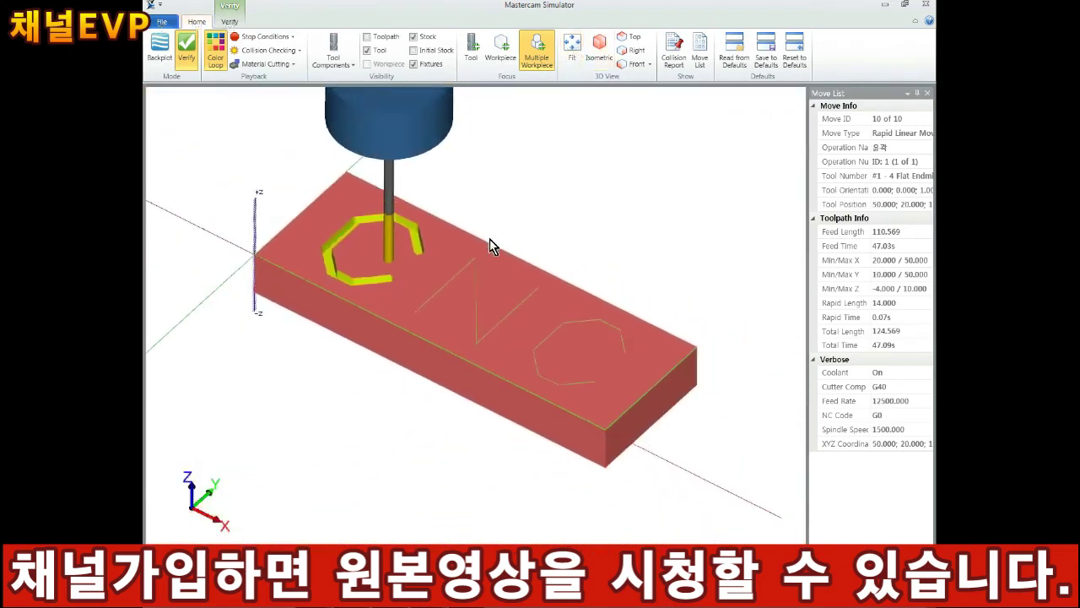
pyautogui.click(926, 9)
pyautogui.scroll(-3, 743, 429)
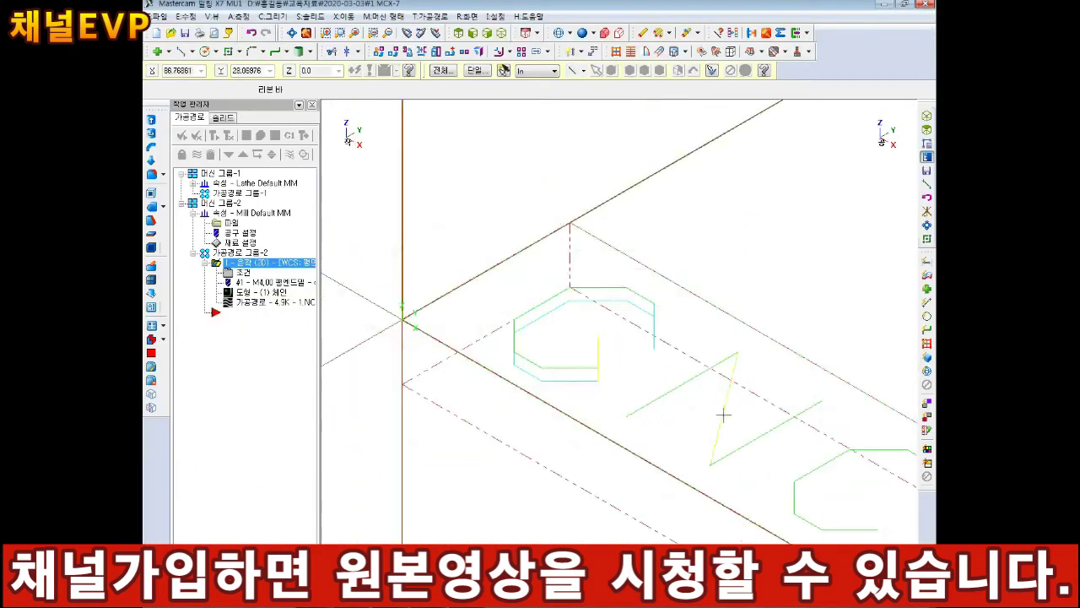
pyautogui.scroll(3, 645, 267)
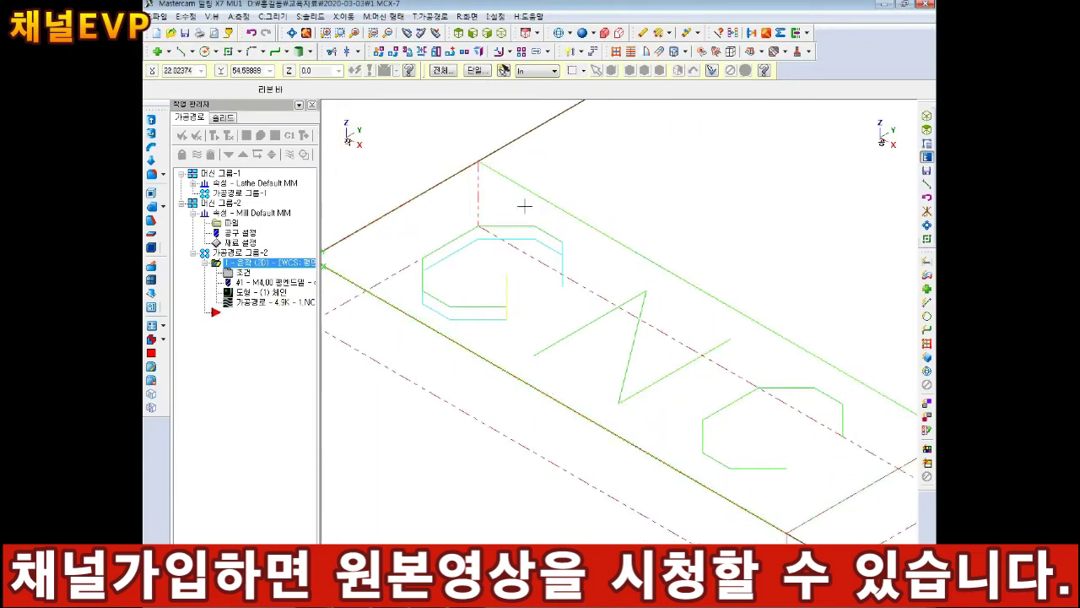
pyautogui.scroll(-3, 610, 301)
pyautogui.click(249, 293)
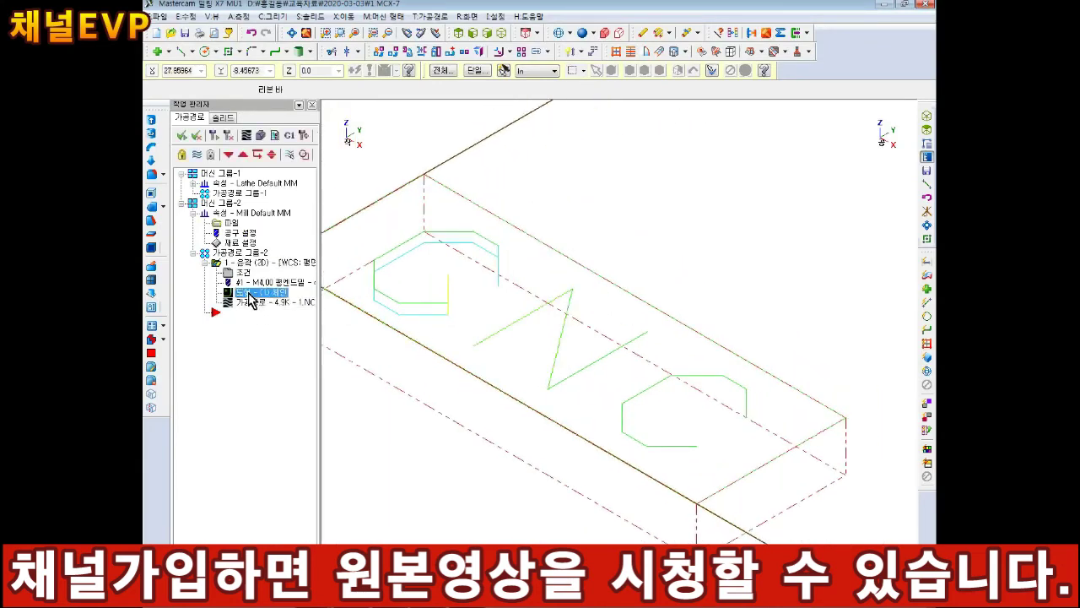
pyautogui.rightClick(265, 154)
pyautogui.click(318, 203)
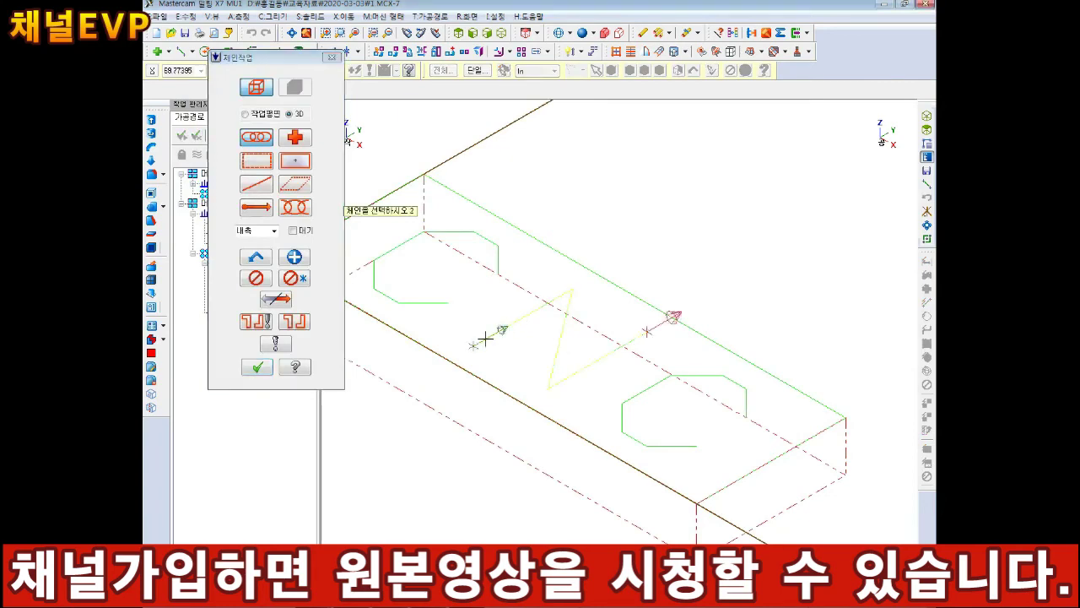
pyautogui.click(720, 387)
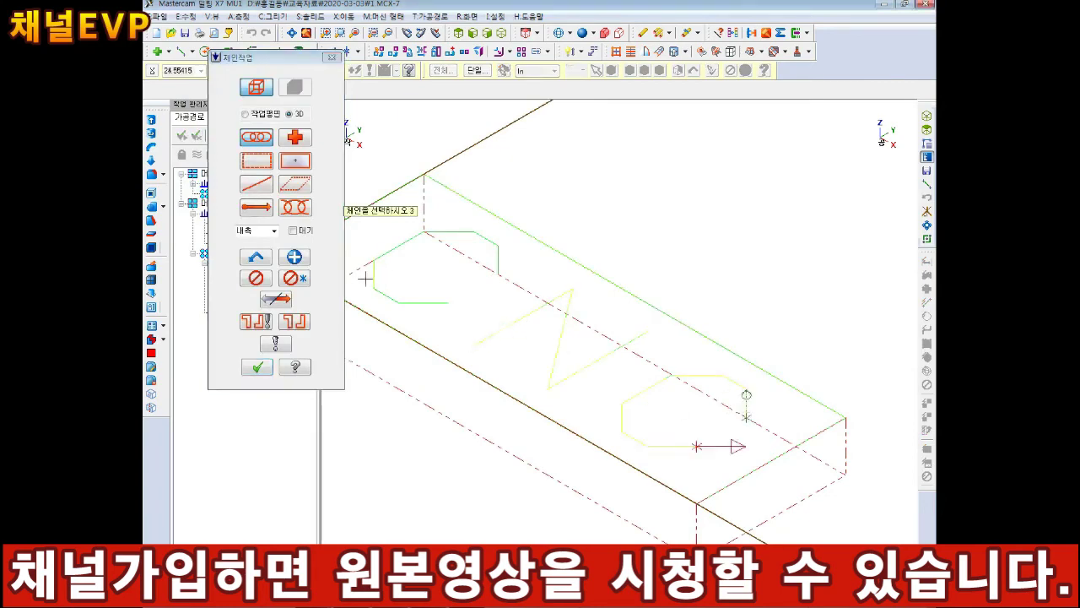
pyautogui.press('Return')
pyautogui.press('Return')
# Step: Duplicate the 2D contour operation twice in the second toolpath group and collapse the three operations in the tree
pyautogui.scroll(3, 386, 306)
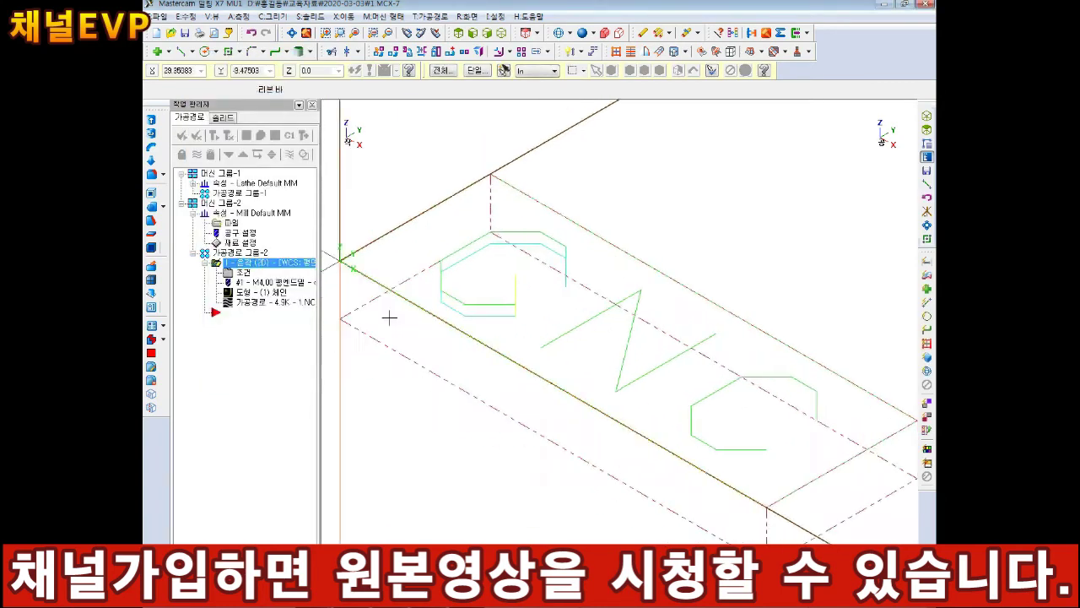
pyautogui.scroll(2, 389, 317)
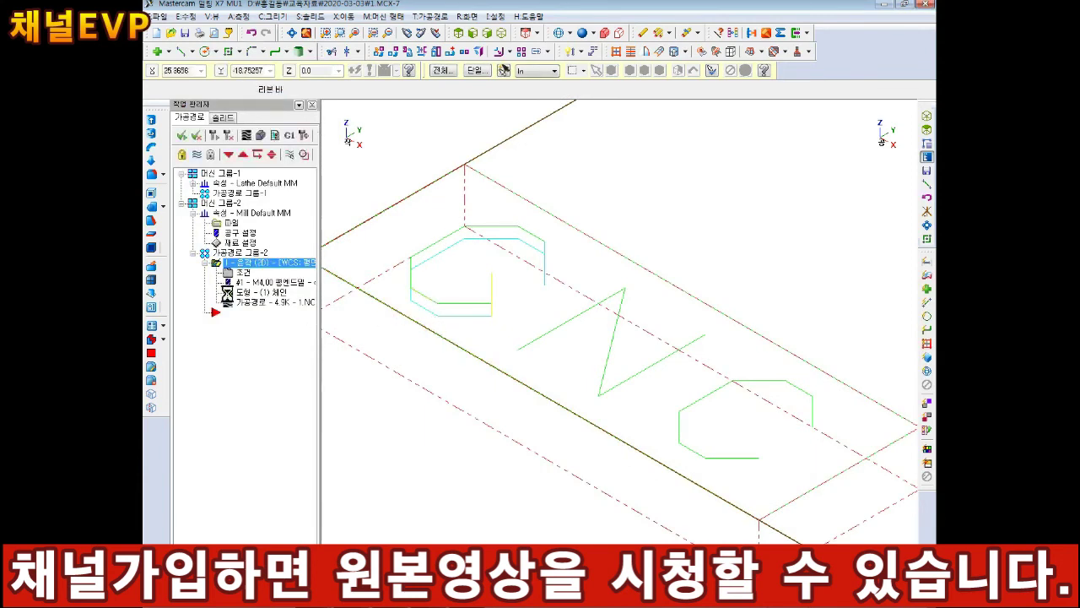
pyautogui.rightClick(242, 264)
pyautogui.click(273, 363)
pyautogui.rightClick(238, 263)
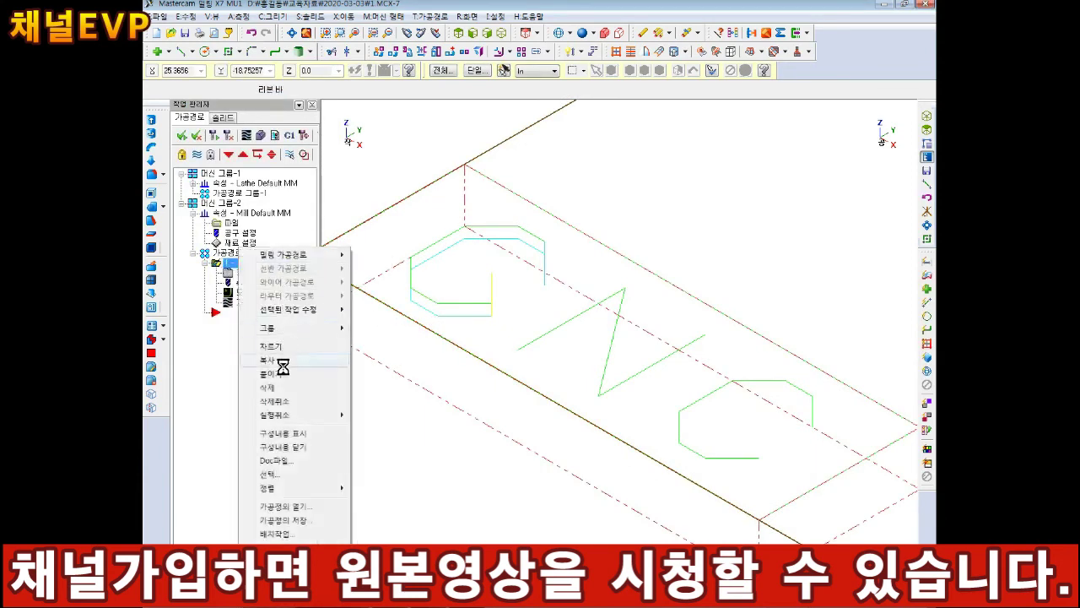
pyautogui.click(283, 362)
pyautogui.rightClick(234, 268)
pyautogui.click(279, 374)
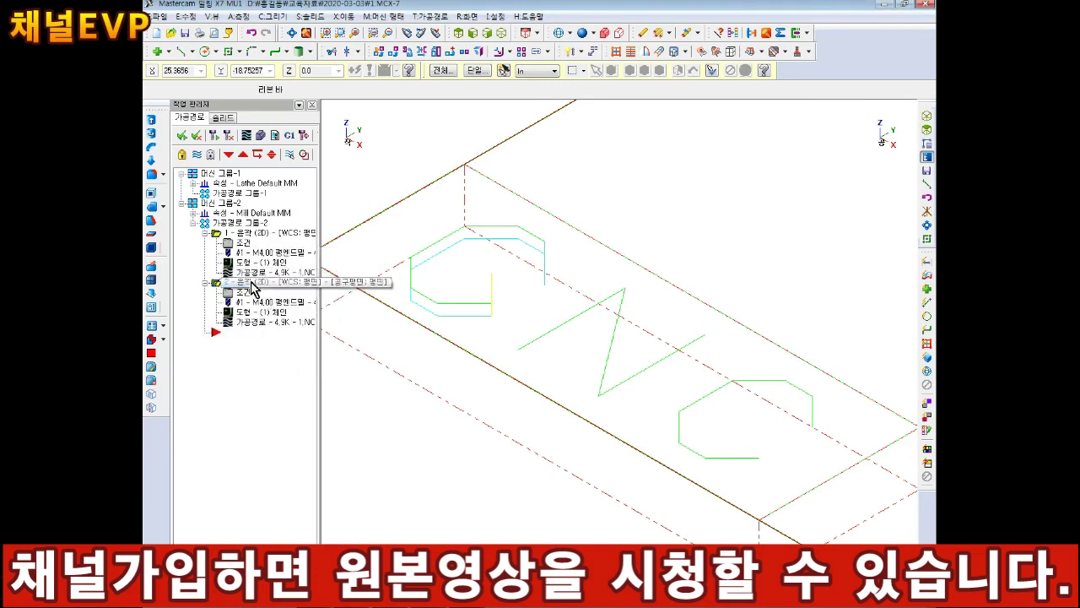
pyautogui.rightClick(254, 284)
pyautogui.click(292, 374)
pyautogui.click(205, 233)
pyautogui.click(205, 243)
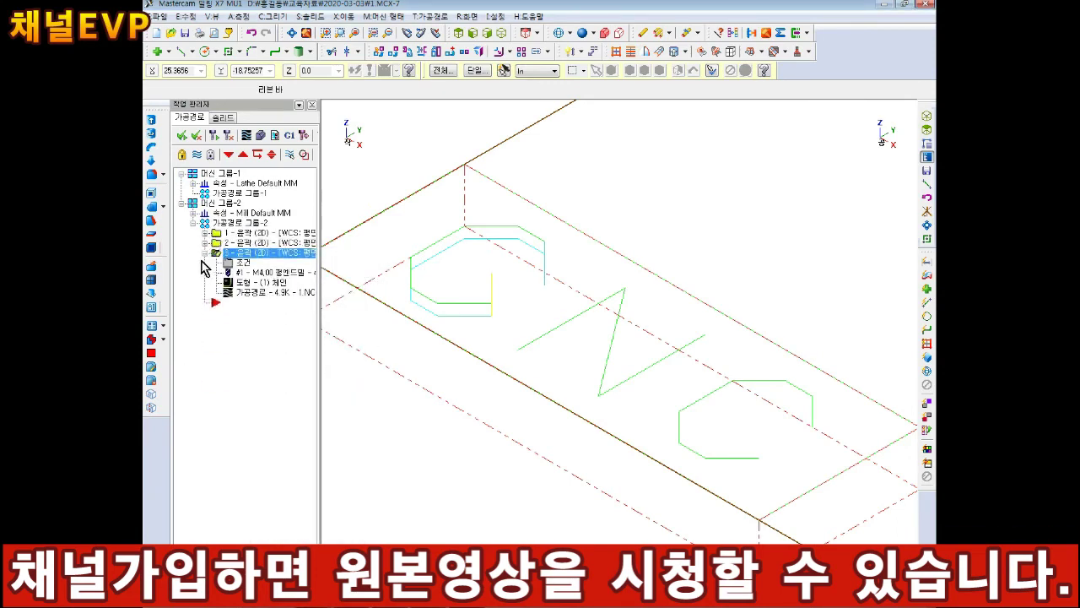
pyautogui.click(205, 254)
# Step: Replace the chain of the second contour operation with the N profile, starting at its lower-left end
pyautogui.scroll(2, 659, 347)
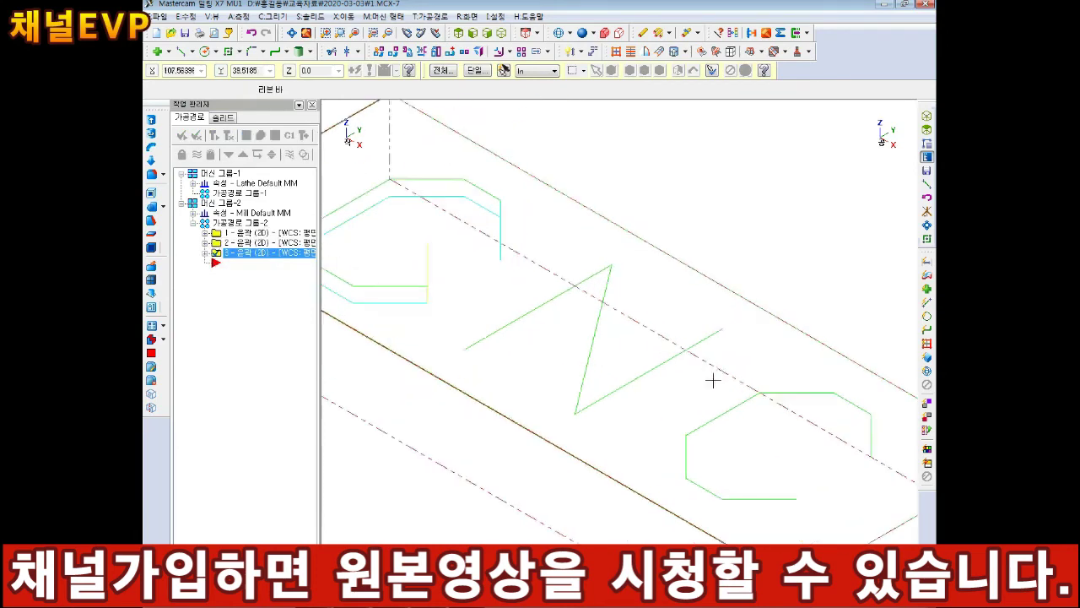
pyautogui.scroll(-1, 233, 232)
pyautogui.rightClick(239, 232)
pyautogui.click(260, 345)
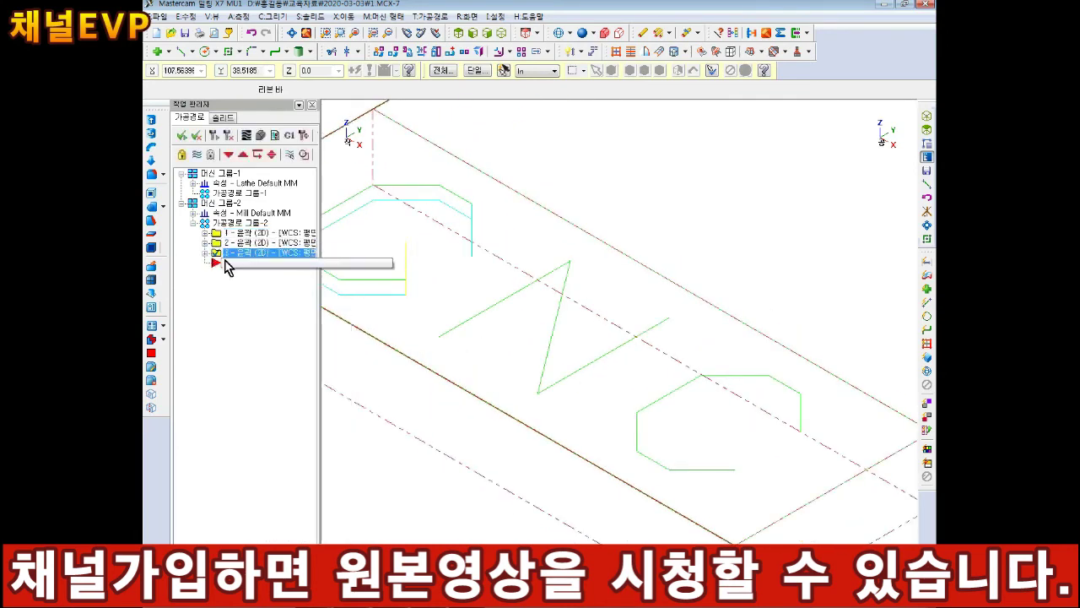
pyautogui.click(187, 243)
pyautogui.click(187, 292)
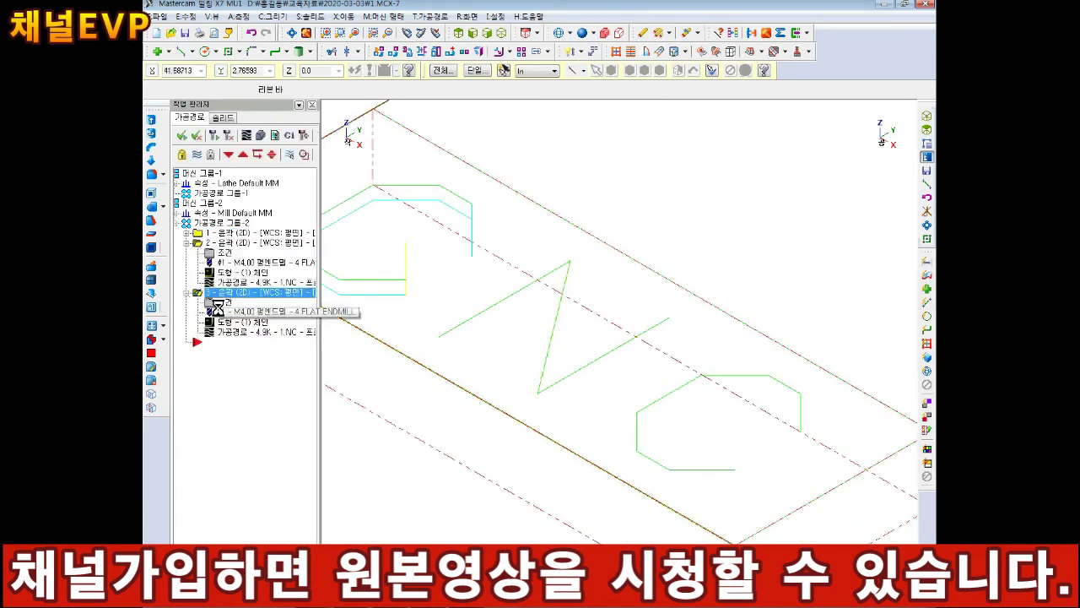
pyautogui.click(249, 275)
pyautogui.rightClick(255, 165)
pyautogui.click(334, 229)
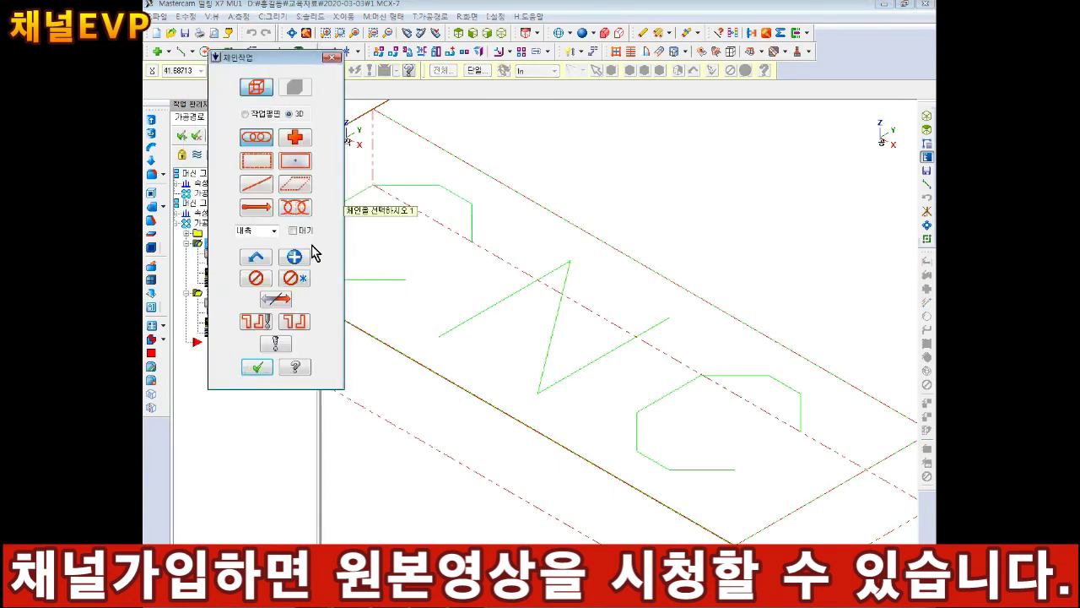
pyautogui.click(466, 325)
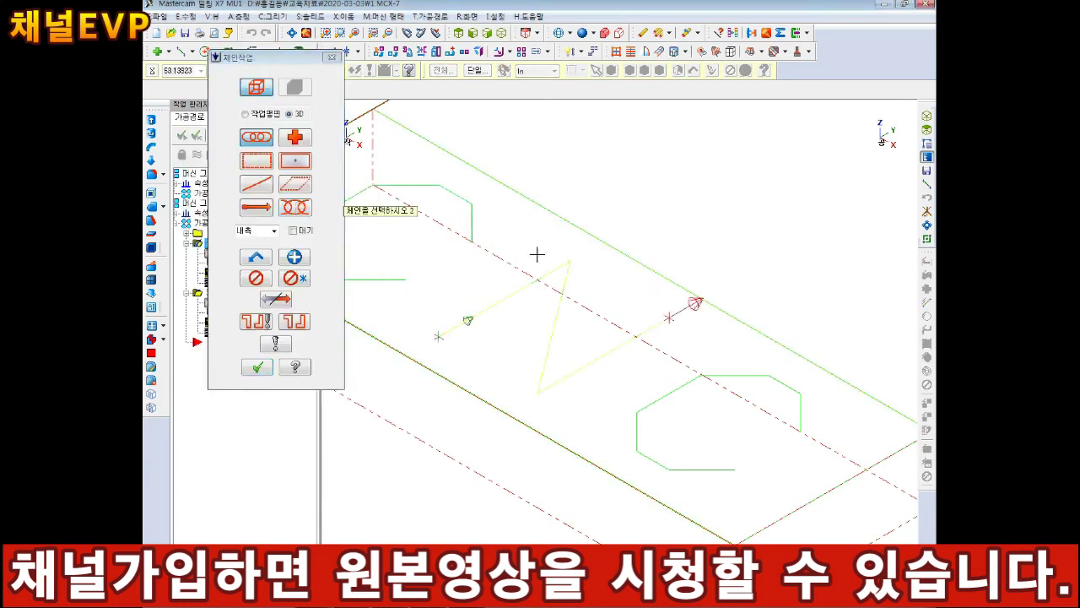
pyautogui.click(260, 367)
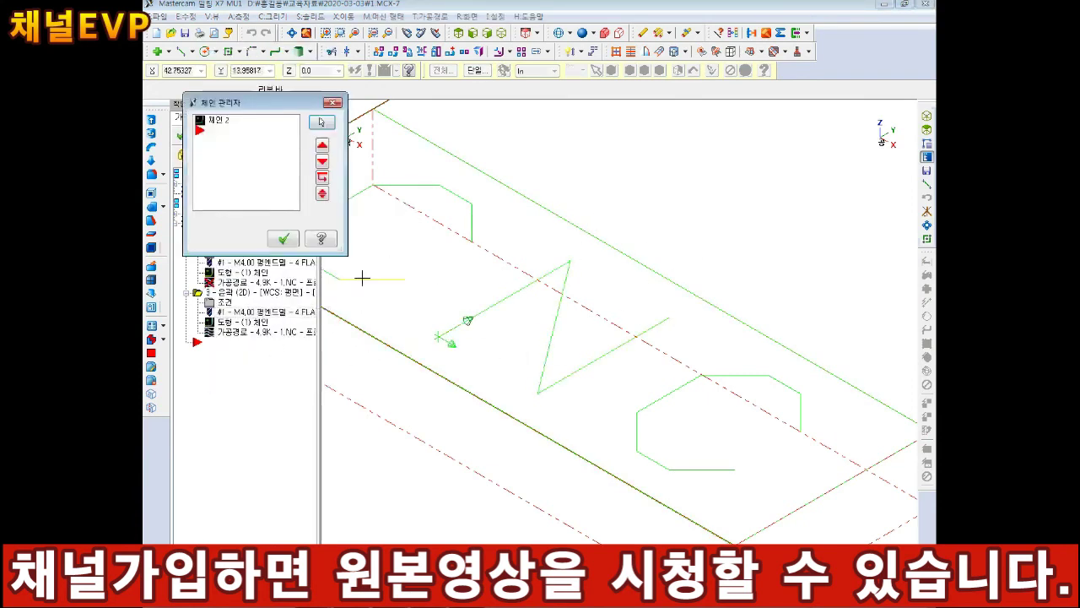
pyautogui.click(283, 240)
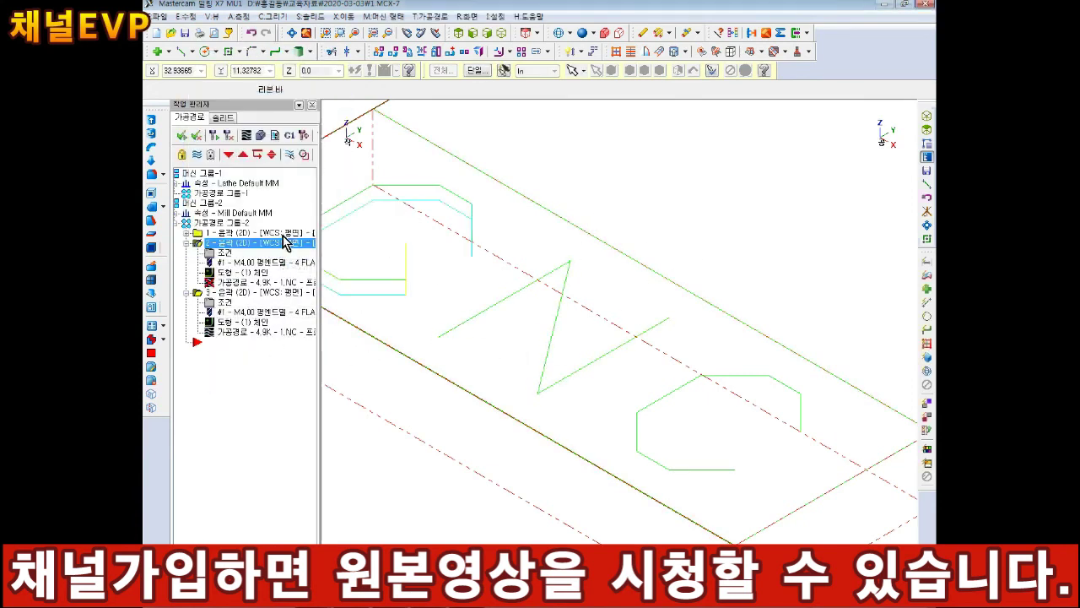
# Step: Replace the chain of the third contour operation with the second C profile, starting at its upper-right end
pyautogui.click(235, 329)
pyautogui.rightClick(241, 157)
pyautogui.click(268, 162)
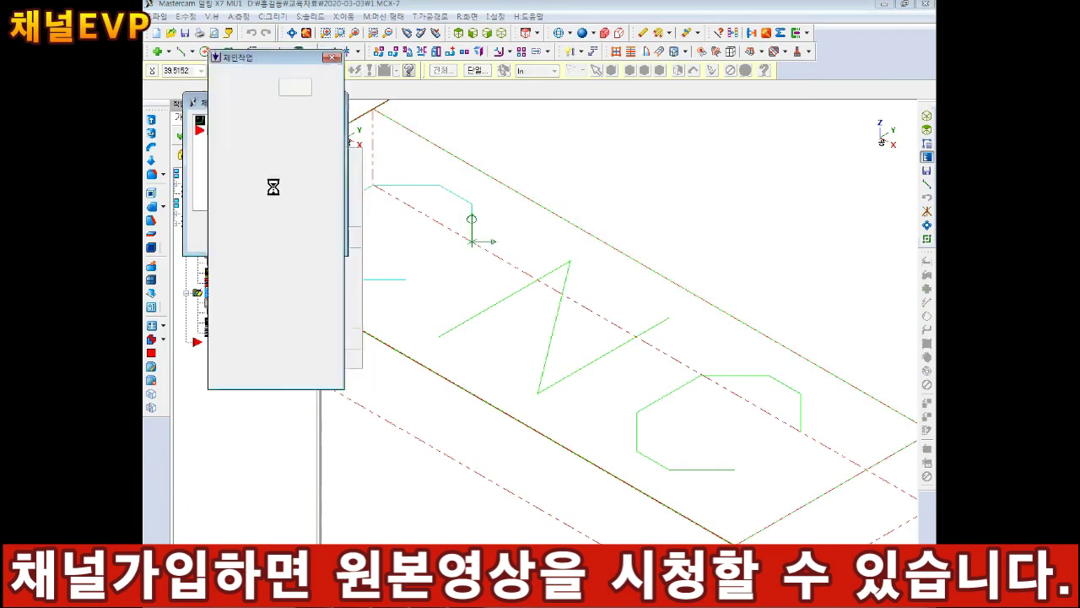
pyautogui.click(803, 416)
pyautogui.click(258, 366)
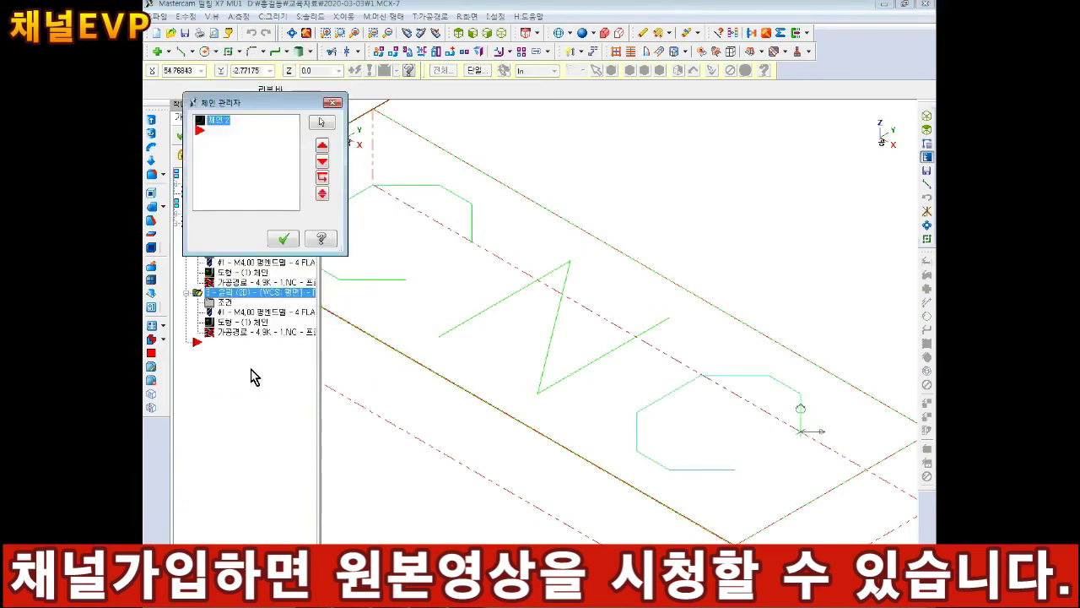
pyautogui.click(283, 240)
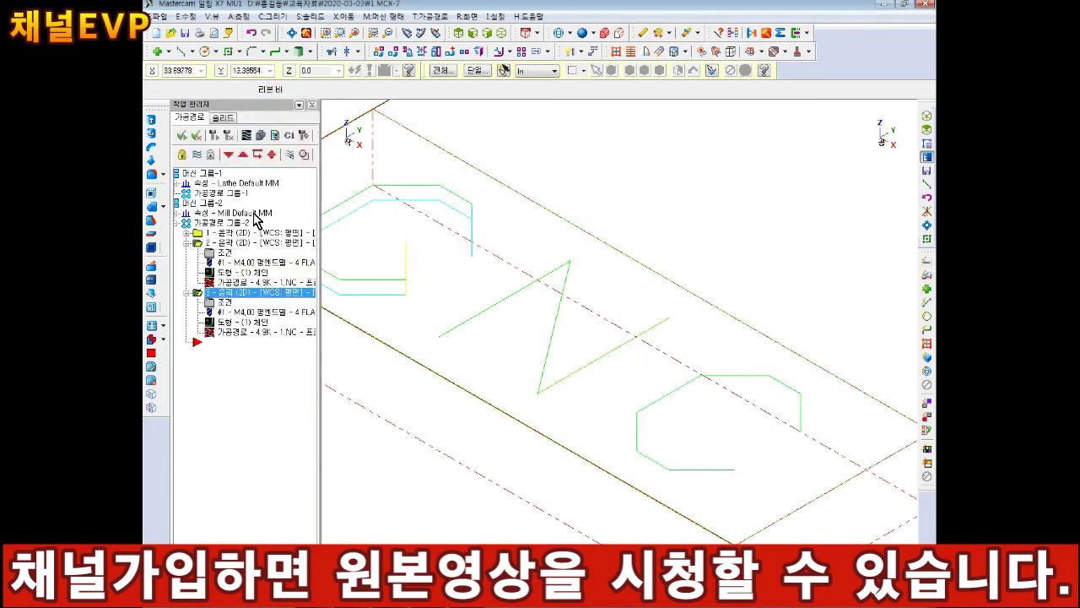
# Step: Regenerate the toolpaths of the second and third contour operations and select all three operations
pyautogui.click(214, 137)
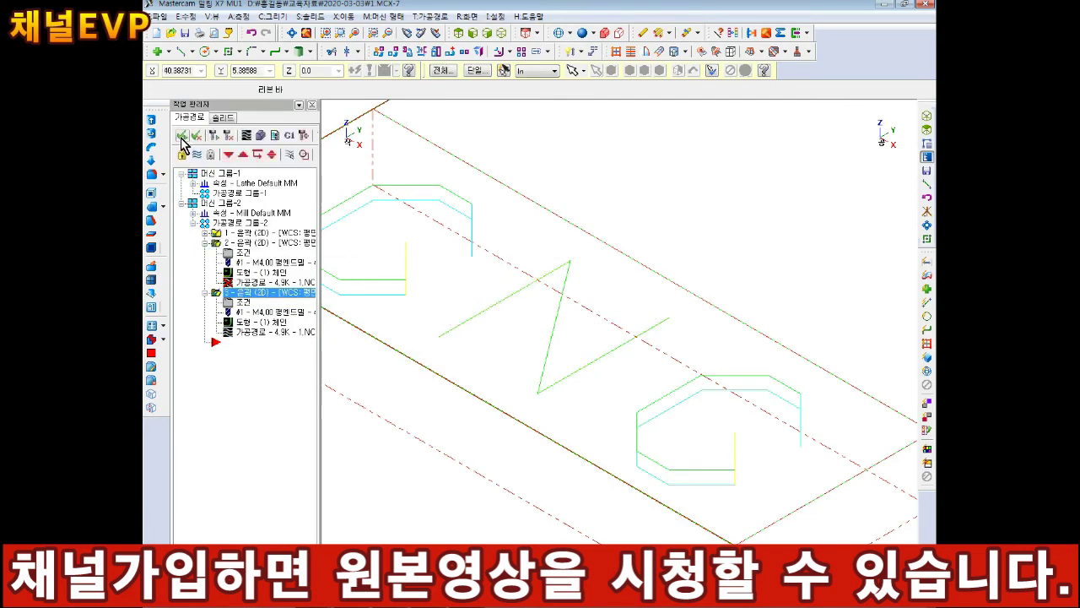
pyautogui.click(214, 137)
pyautogui.scroll(3, 540, 363)
pyautogui.scroll(-2, 527, 333)
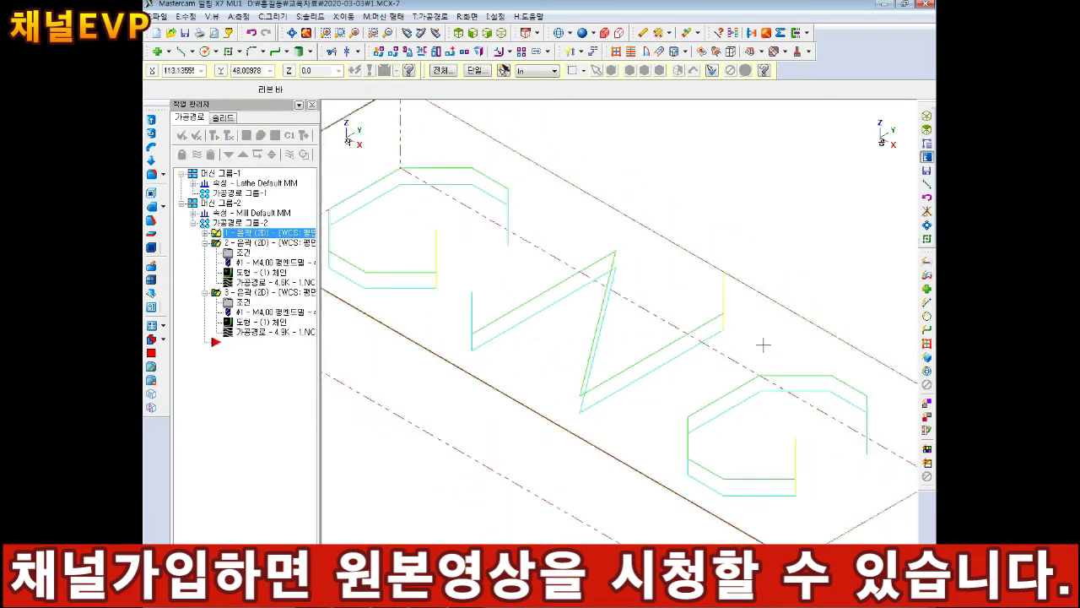
pyautogui.scroll(-2, 762, 345)
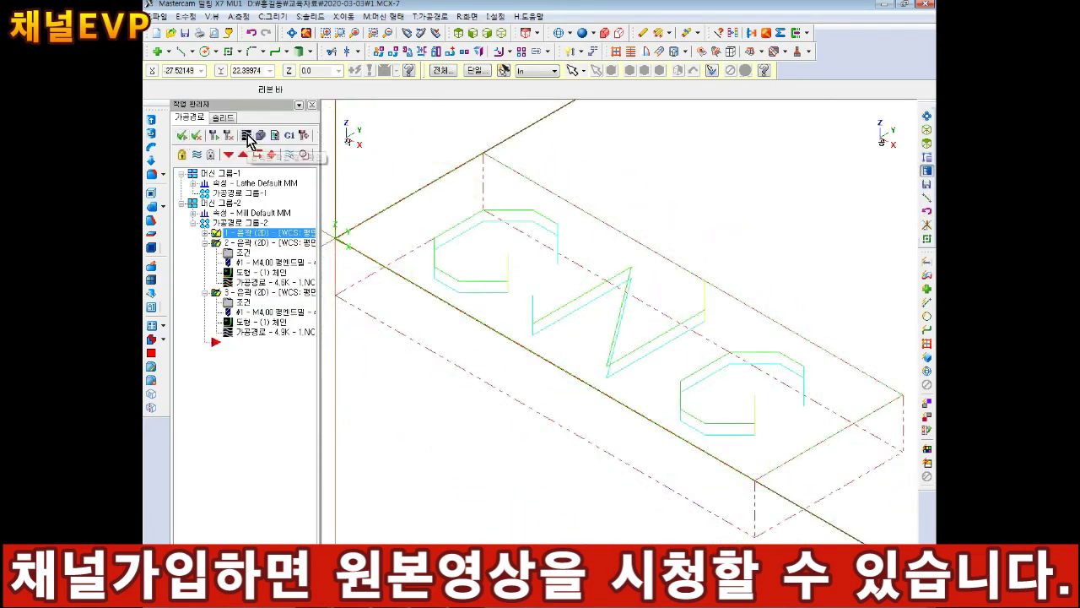
# Step: Backplot the three contour operations, replay them in the fitted top view, and close the backplot
pyautogui.click(245, 136)
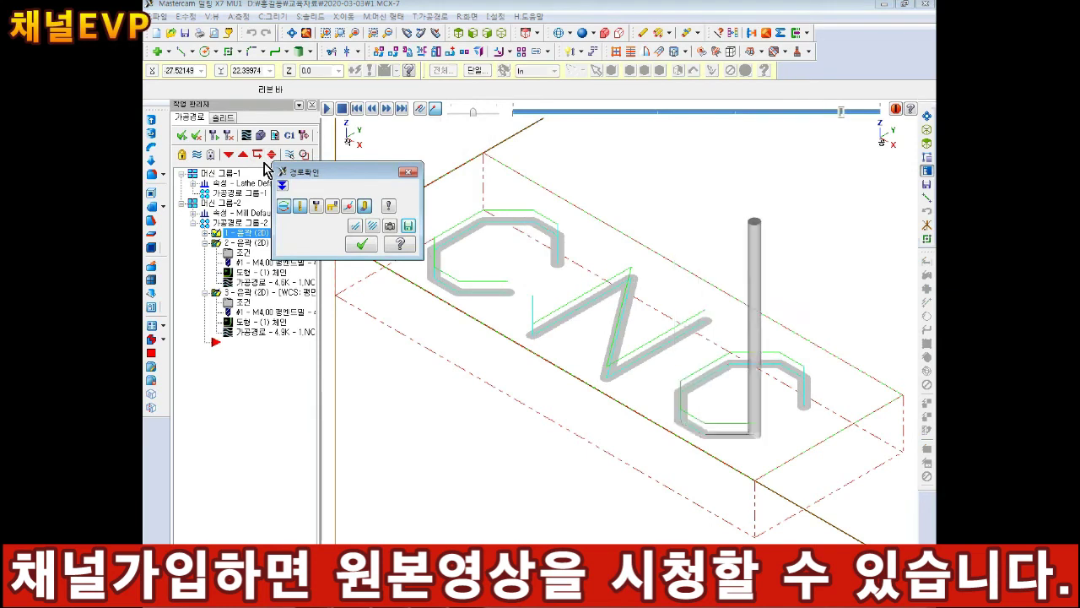
pyautogui.click(467, 34)
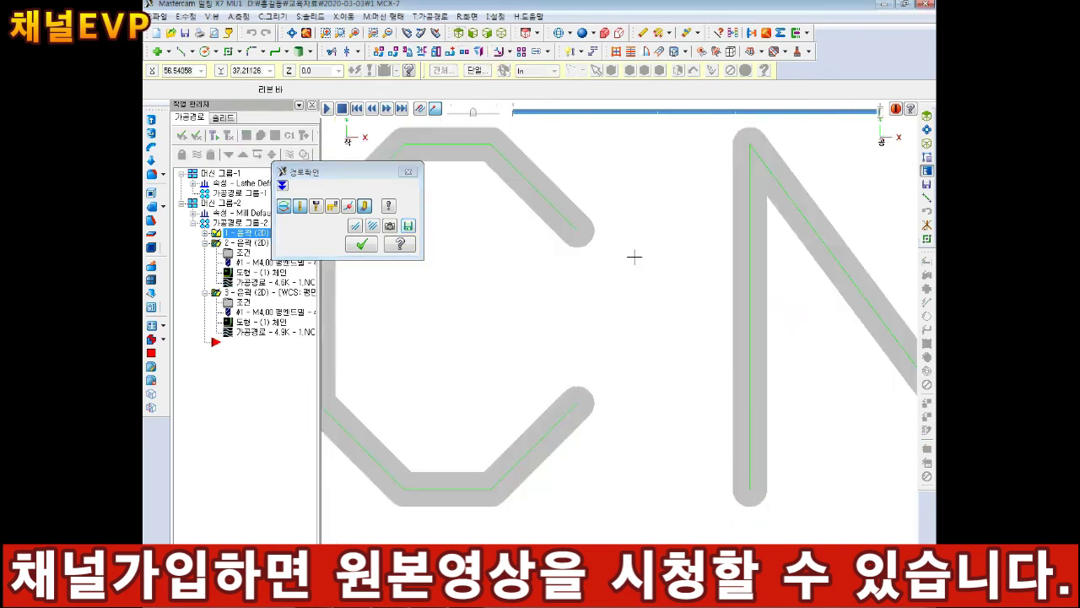
pyautogui.click(296, 33)
pyautogui.click(329, 110)
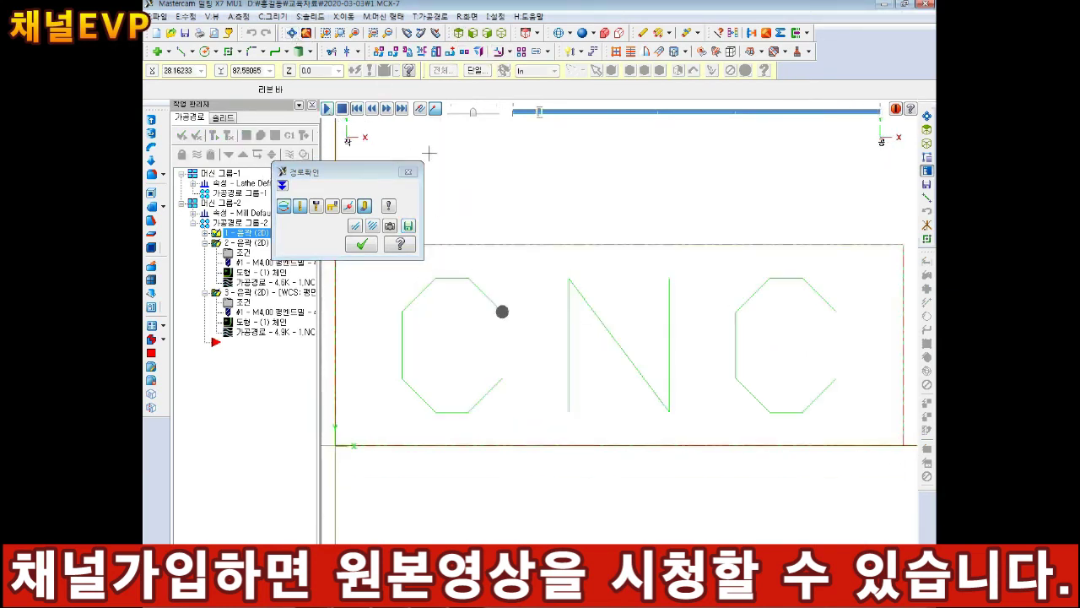
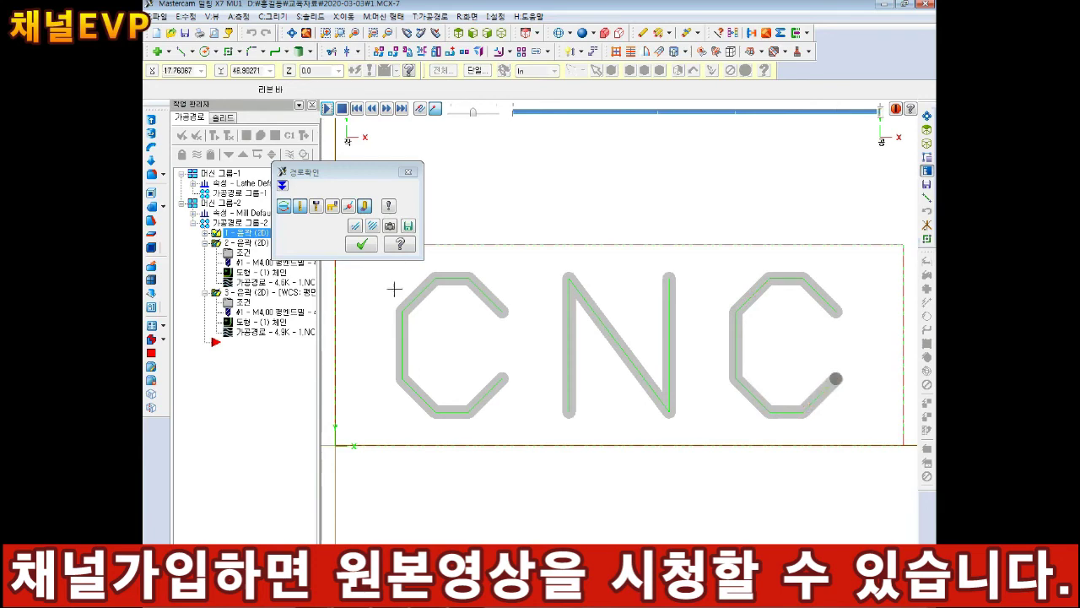
pyautogui.click(361, 244)
# Step: Verify the three contour operations in Mastercam Simulator in the isometric view and inspect the machined CNC letters from several angles
pyautogui.click(260, 136)
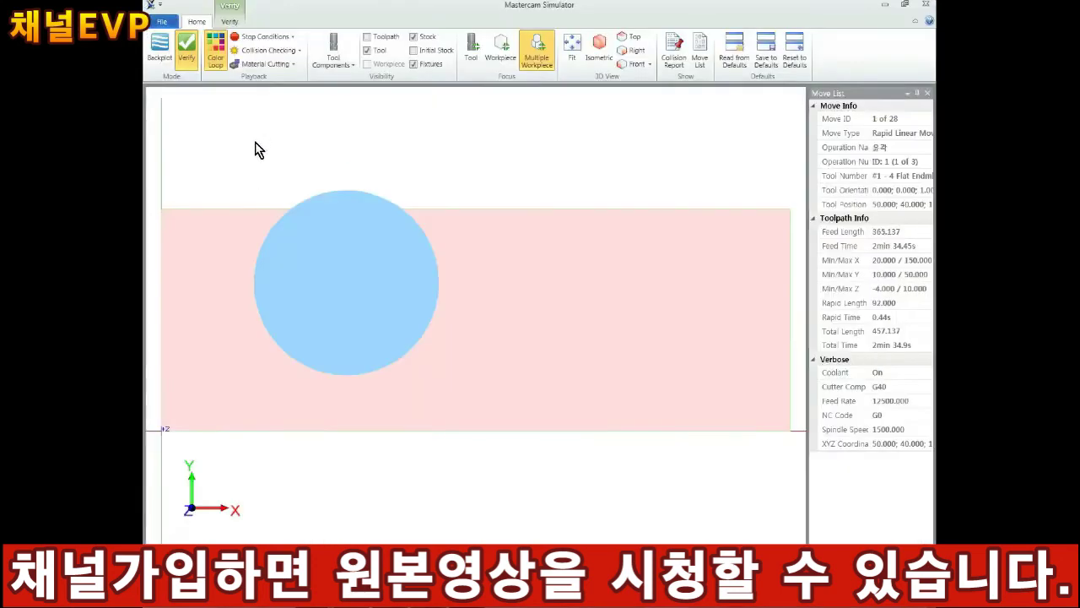
pyautogui.click(592, 52)
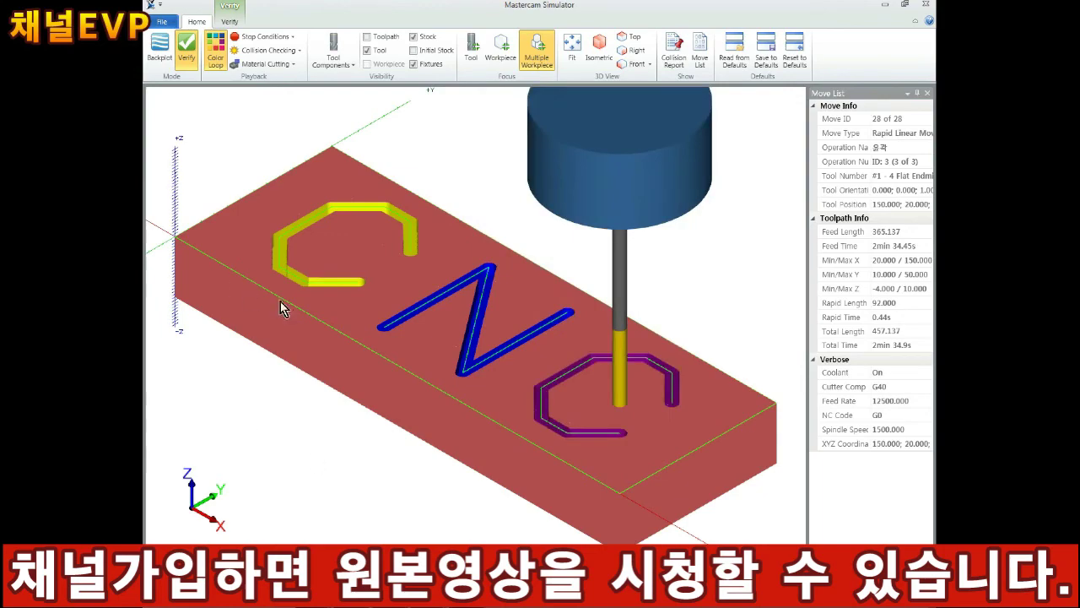
pyautogui.moveTo(280, 301); pyautogui.dragTo(353, 219, button='middle')
pyautogui.scroll(-3, 510, 247)
pyautogui.scroll(4, 468, 227)
pyautogui.press('alt')
pyautogui.moveTo(510, 247); pyautogui.dragTo(424, 254, button='middle')
pyautogui.scroll(-2, 469, 237)
pyautogui.scroll(-2, 510, 274)
pyautogui.scroll(4, 507, 252)
pyautogui.scroll(-5, 507, 251)
pyautogui.scroll(-2, 507, 251)
pyautogui.scroll(4, 538, 314)
# Step: Examine the flat cutting end of the 4 mm end mill from below at close range
pyautogui.moveTo(538, 314); pyautogui.dragTo(632, 358, button='middle')
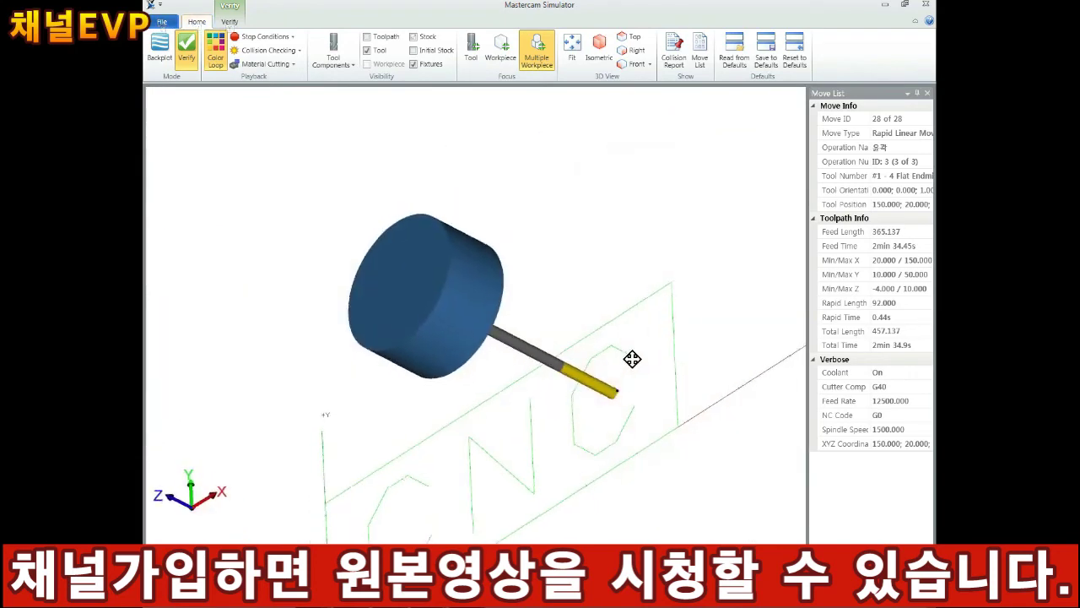
pyautogui.scroll(-4, 621, 371)
pyautogui.moveTo(622, 395); pyautogui.dragTo(618, 314, button='middle')
pyautogui.moveTo(637, 329); pyautogui.dragTo(575, 337, button='middle')
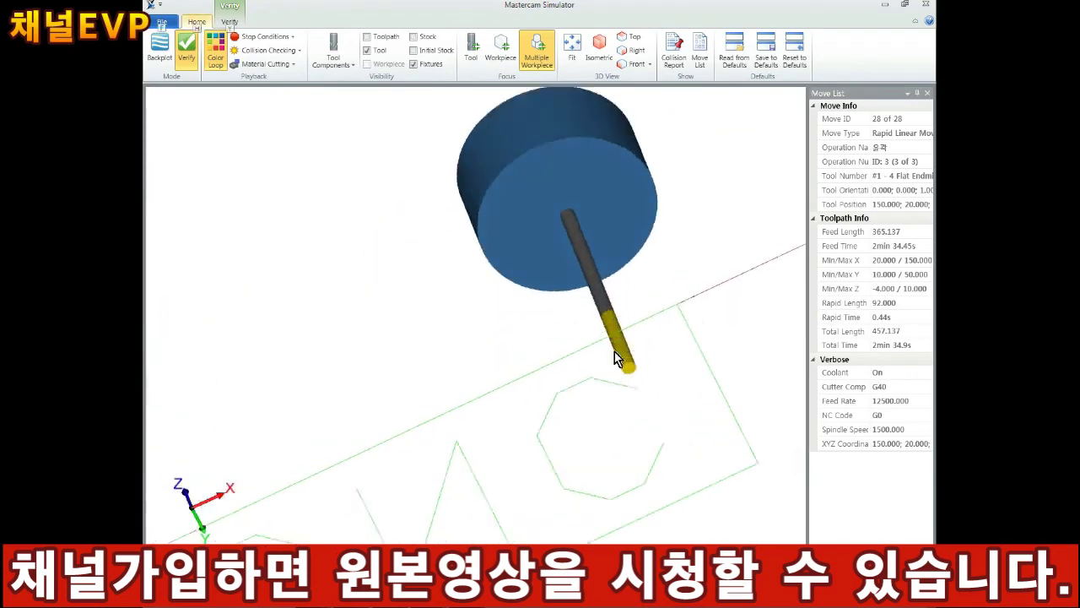
pyautogui.scroll(3, 575, 336)
pyautogui.scroll(2, 584, 369)
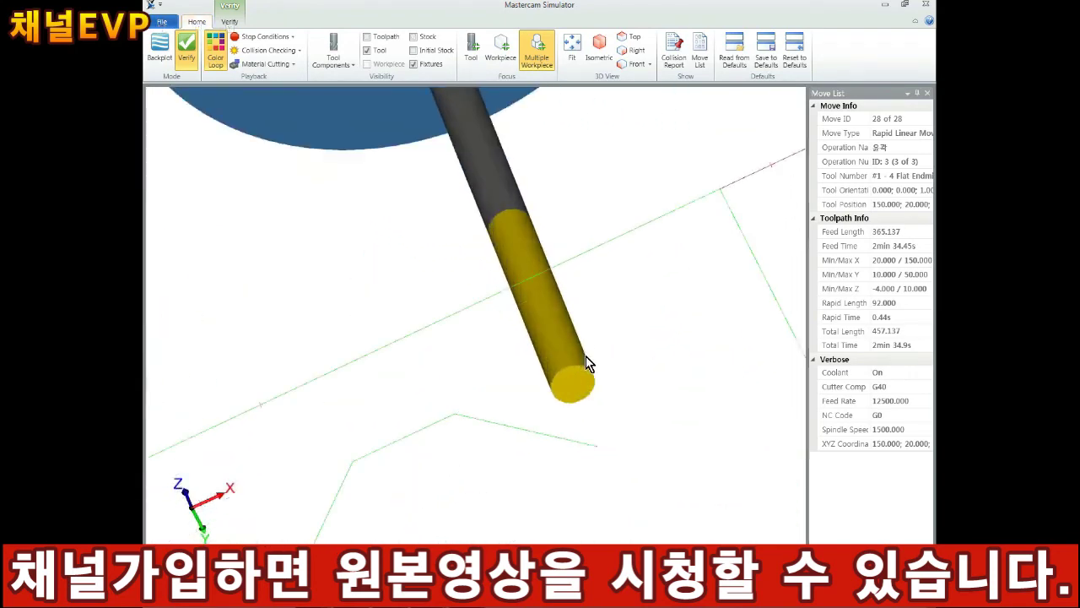
pyautogui.scroll(-2, 591, 379)
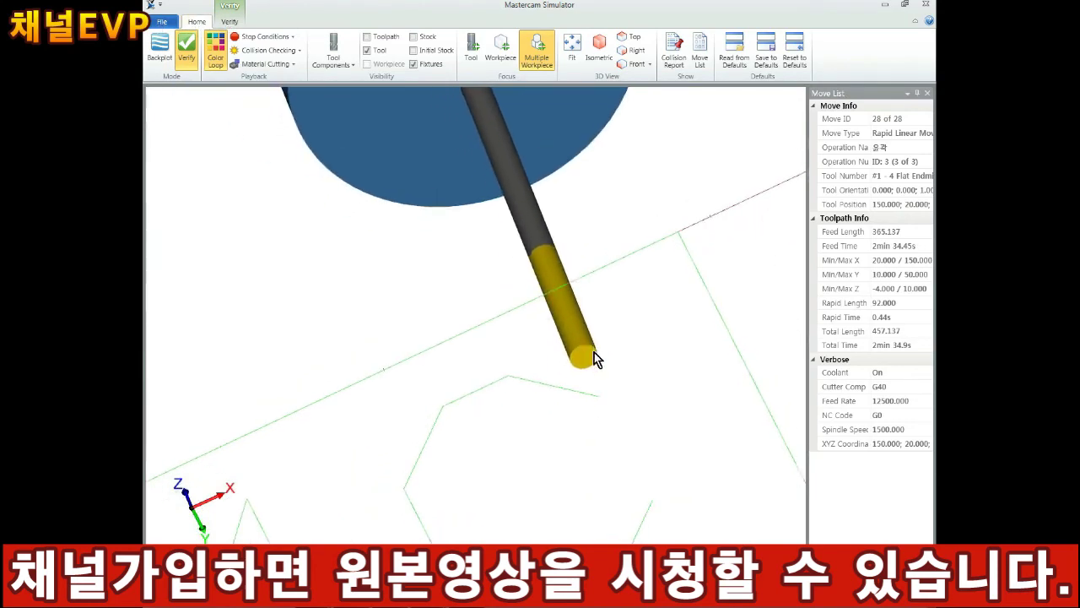
pyautogui.scroll(-2, 590, 346)
pyautogui.scroll(5, 591, 345)
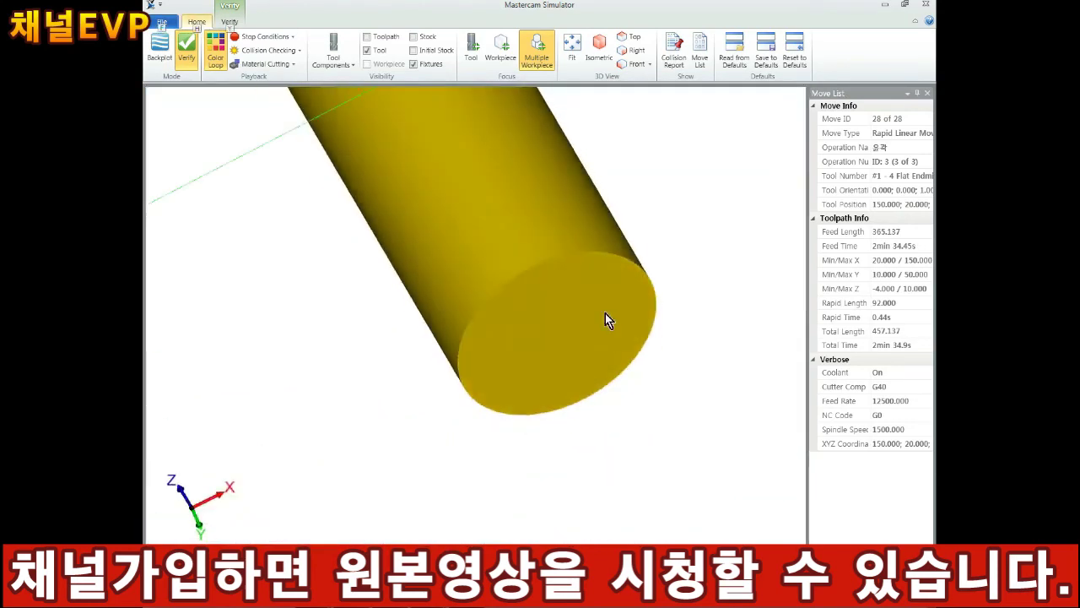
# Step: Compare the simulated end mill's flat tip with real end mill photos in the Naver image search, and put the browser away
pyautogui.moveTo(632, 270); pyautogui.dragTo(646, 281, button='middle')
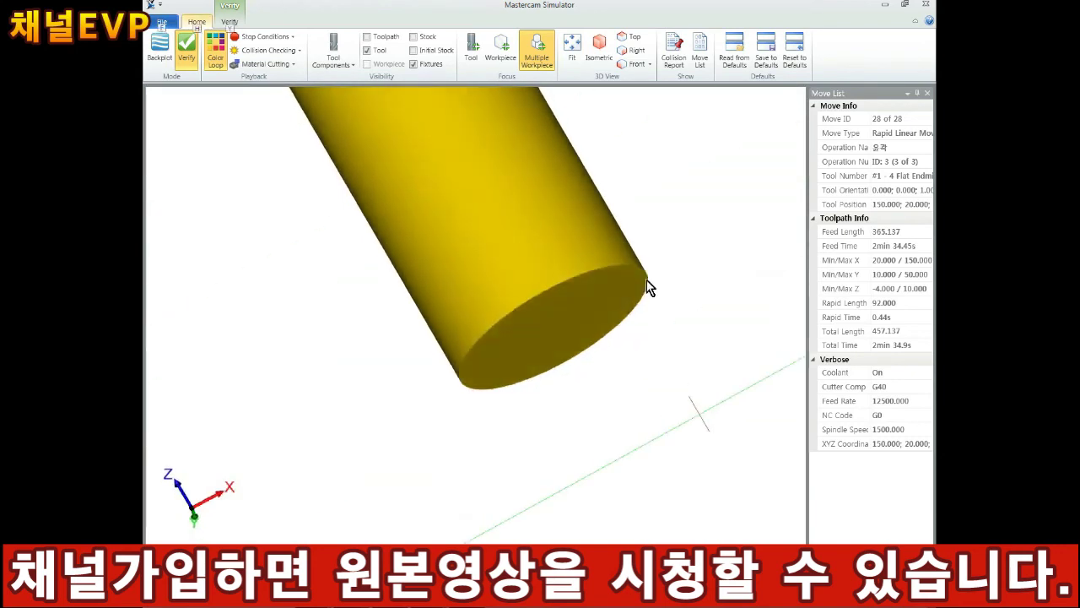
pyautogui.moveTo(562, 285); pyautogui.dragTo(610, 316, button='middle')
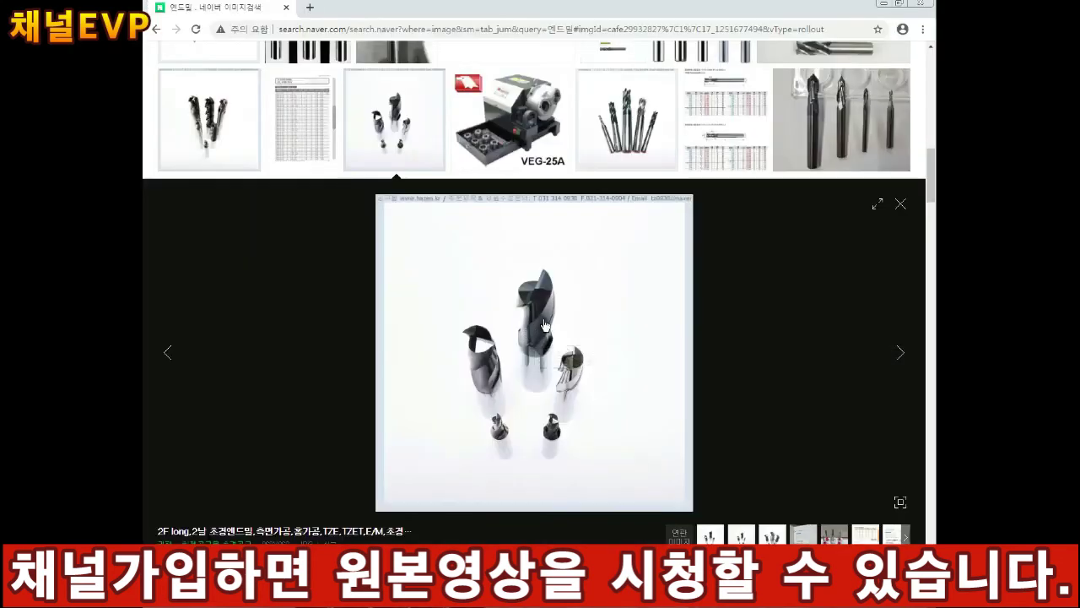
pyautogui.keyDown('ctrl'); pyautogui.scroll(5, 563, 384); pyautogui.keyUp('ctrl')
pyautogui.keyDown('ctrl'); pyautogui.scroll(-7, 563, 385); pyautogui.keyUp('ctrl')
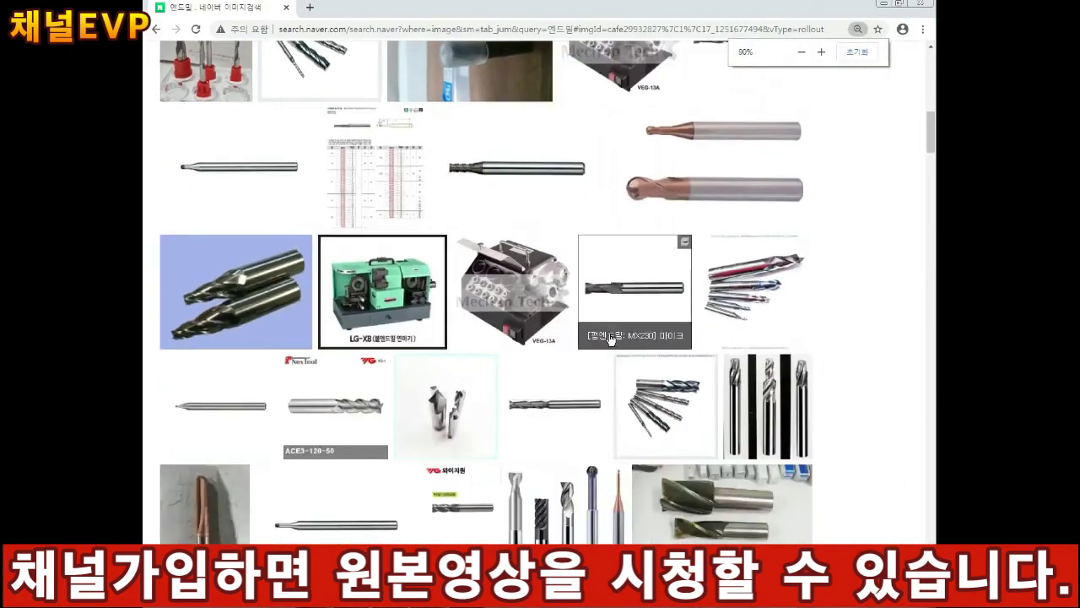
pyautogui.click(611, 340)
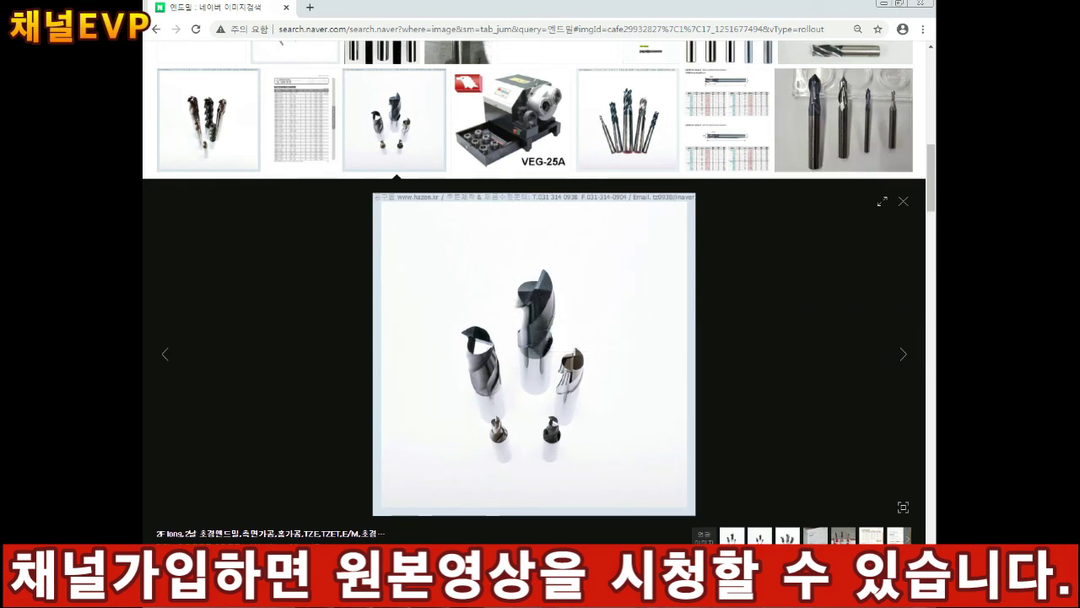
pyautogui.click(890, 5)
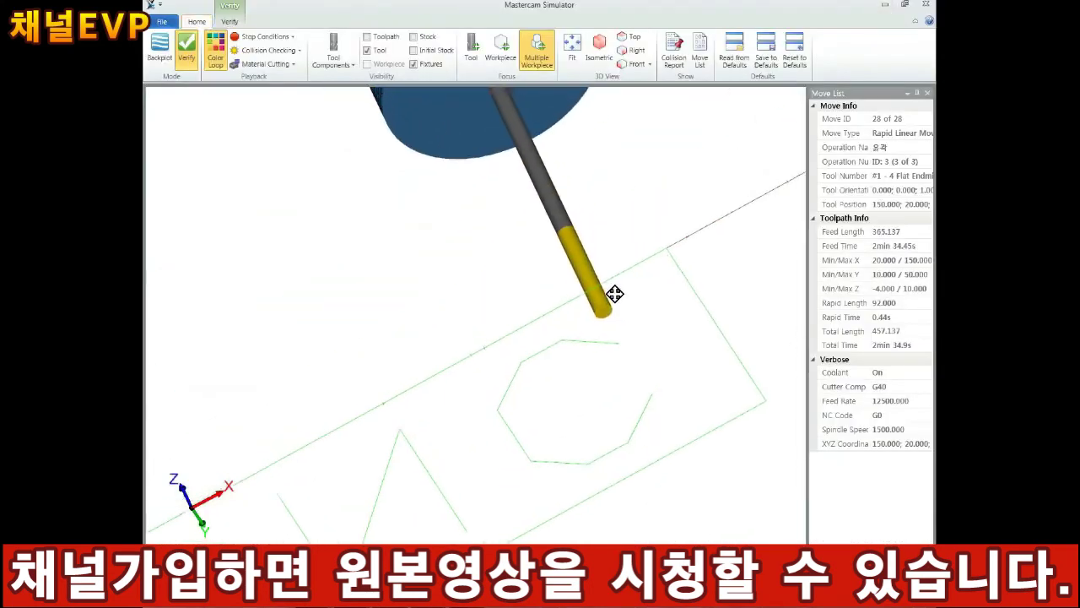
# Step: Show the stock in Mastercam Simulator and inspect the end mill at the first plunge into the letter C
pyautogui.click(413, 36)
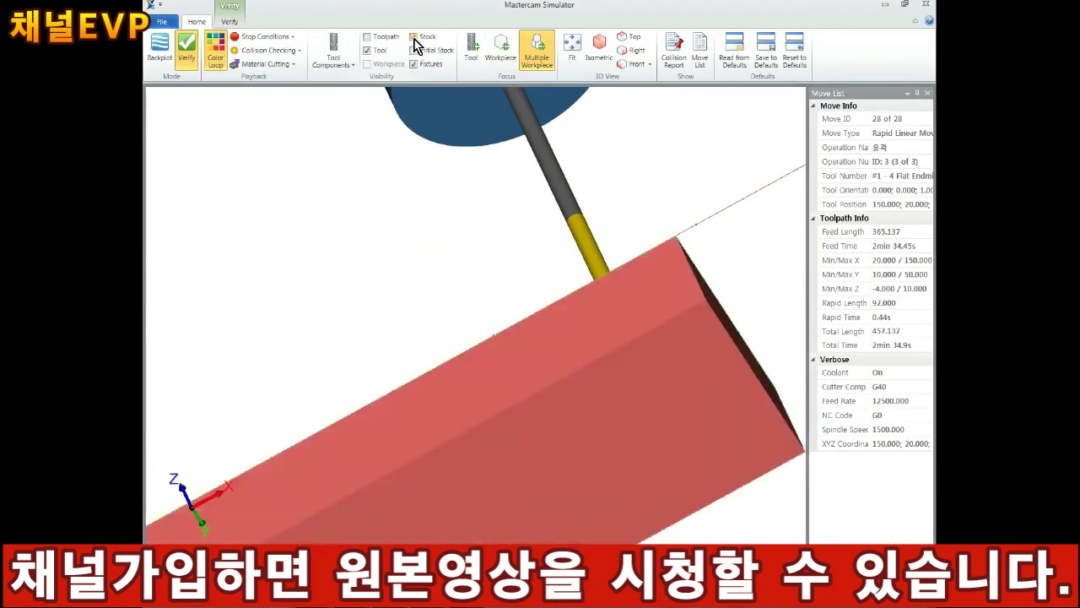
pyautogui.scroll(-3, 518, 271)
pyautogui.moveTo(516, 270); pyautogui.dragTo(574, 253, button='middle')
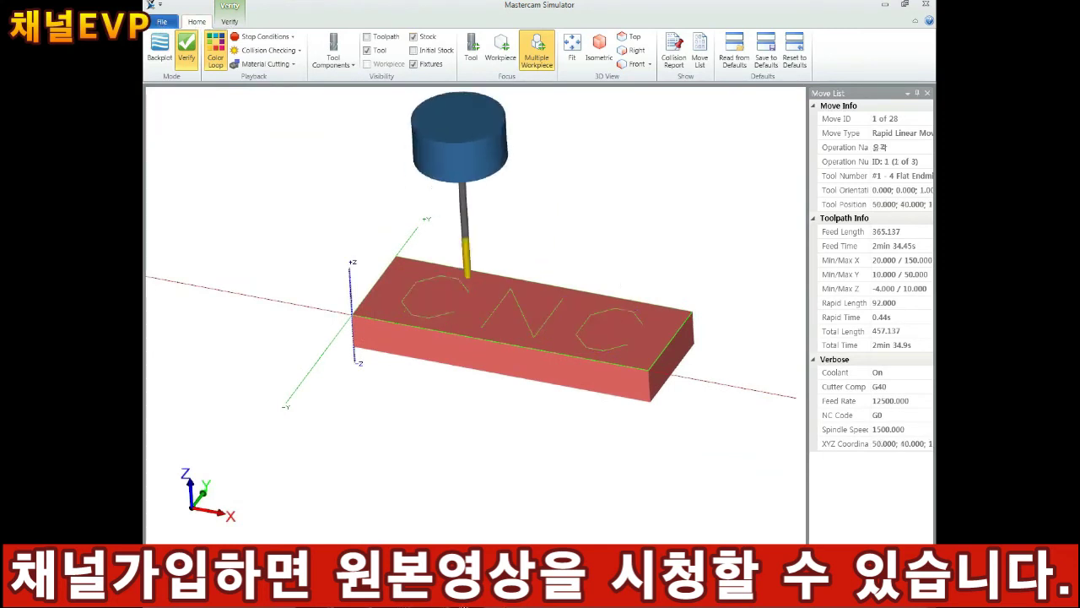
pyautogui.scroll(5, 481, 287)
pyautogui.scroll(3, 469, 348)
pyautogui.press('alt')
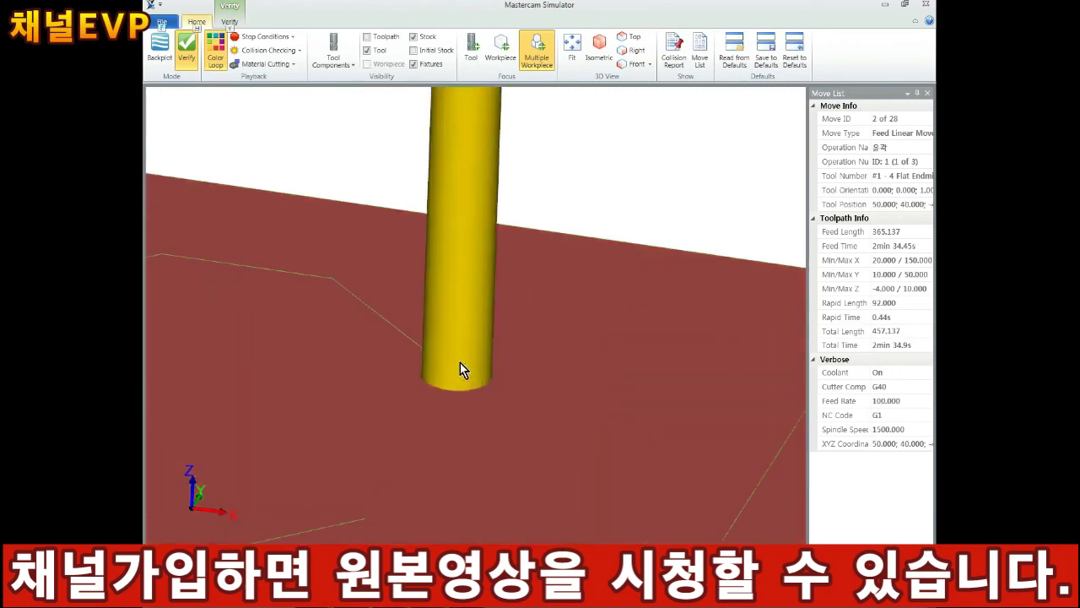
# Step: Hide the stock to examine the plunged end mill's tip and shank, and show the stock again
pyautogui.click(415, 37)
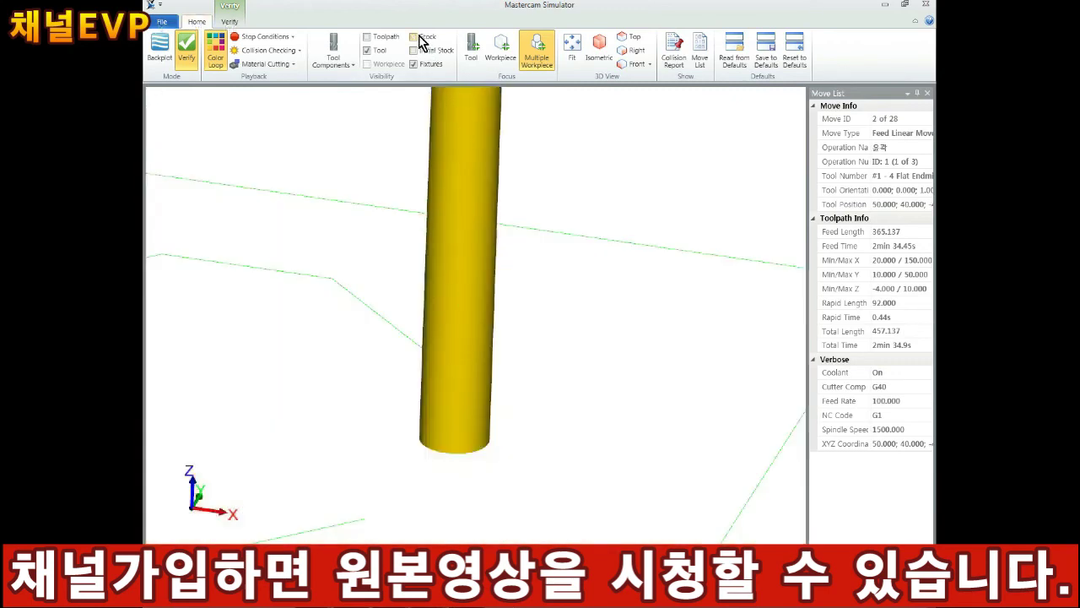
pyautogui.moveTo(520, 338); pyautogui.dragTo(519, 382, button='middle')
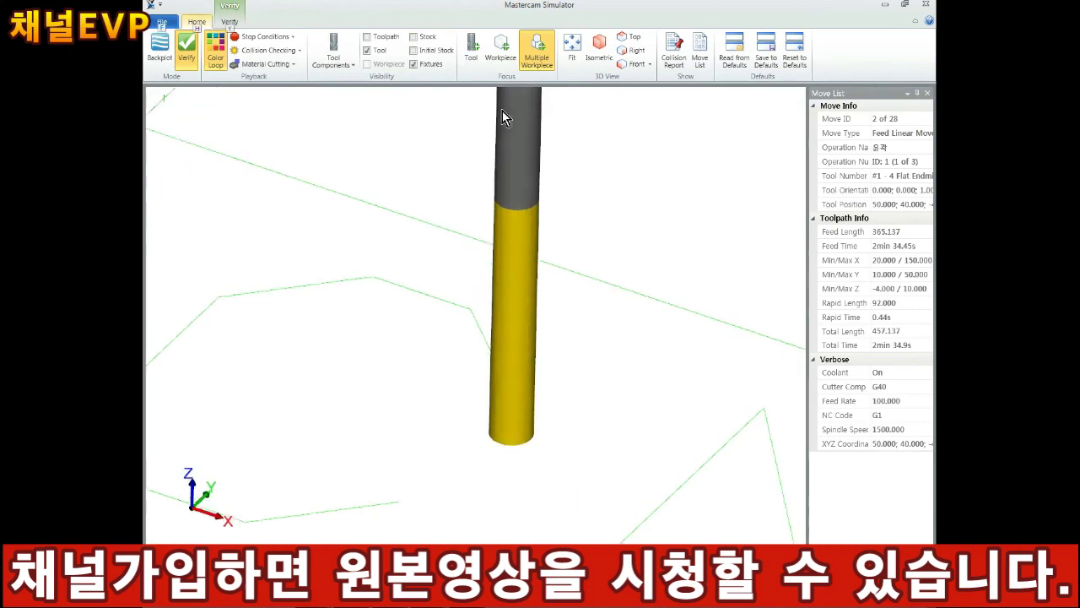
pyautogui.click(414, 37)
pyautogui.scroll(-1, 417, 42)
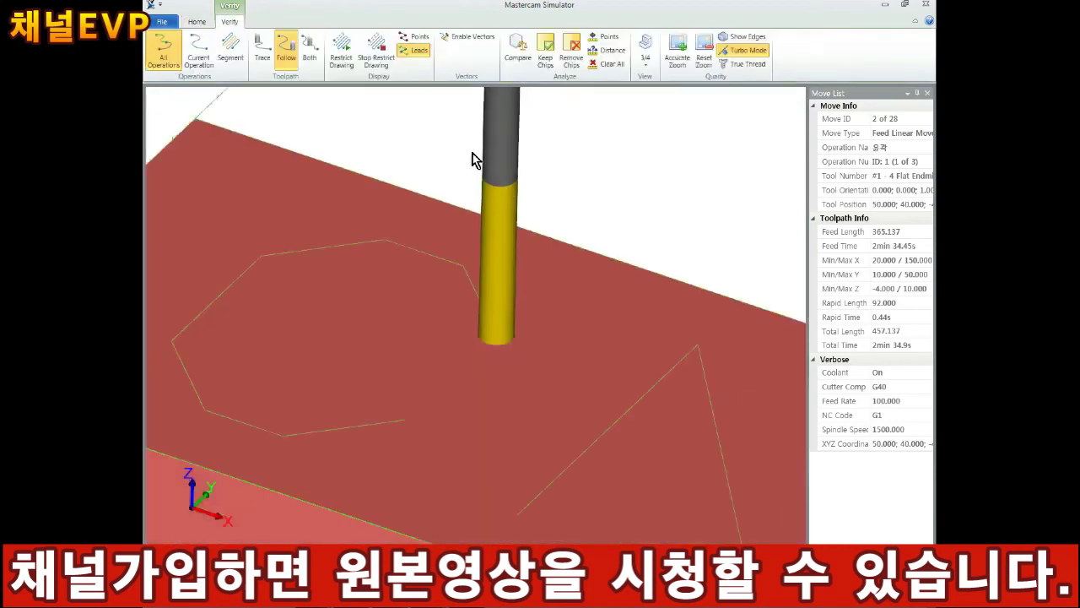
pyautogui.click(197, 21)
pyautogui.moveTo(455, 259); pyautogui.dragTo(489, 325, button='middle')
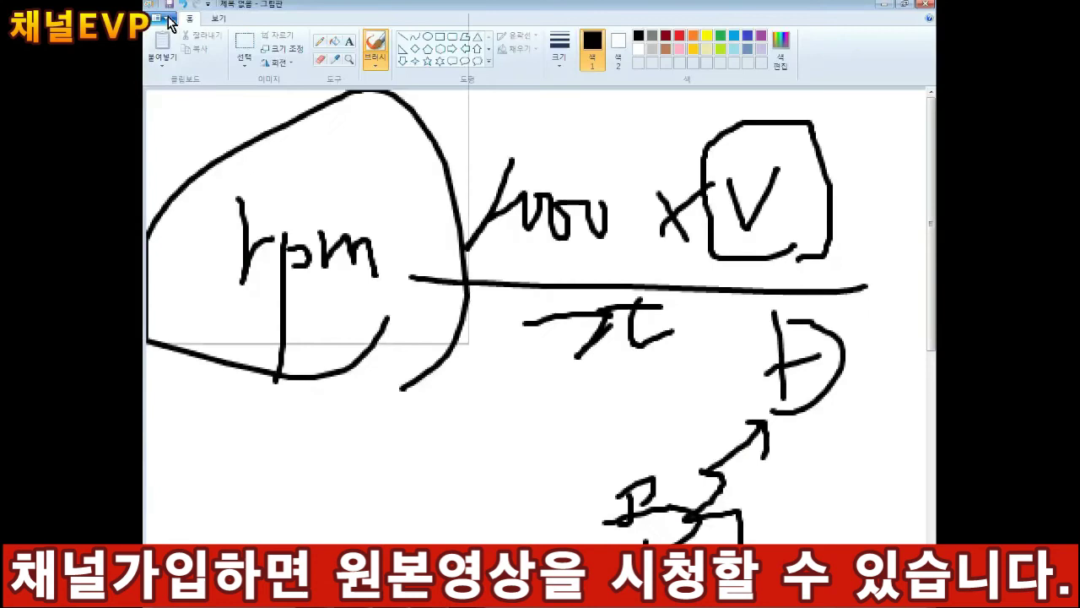
# Step: Start a blank Paint picture without saving the old one and draw a black rectangular workpiece with a red pointed hole
pyautogui.hotkey('ctrl', 'n')
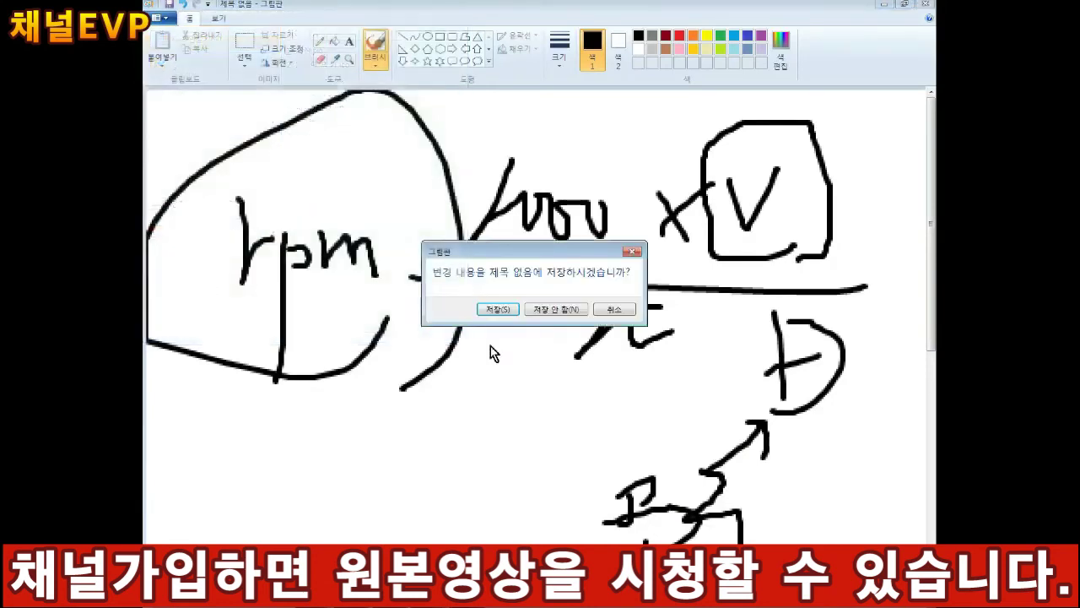
pyautogui.press('n')
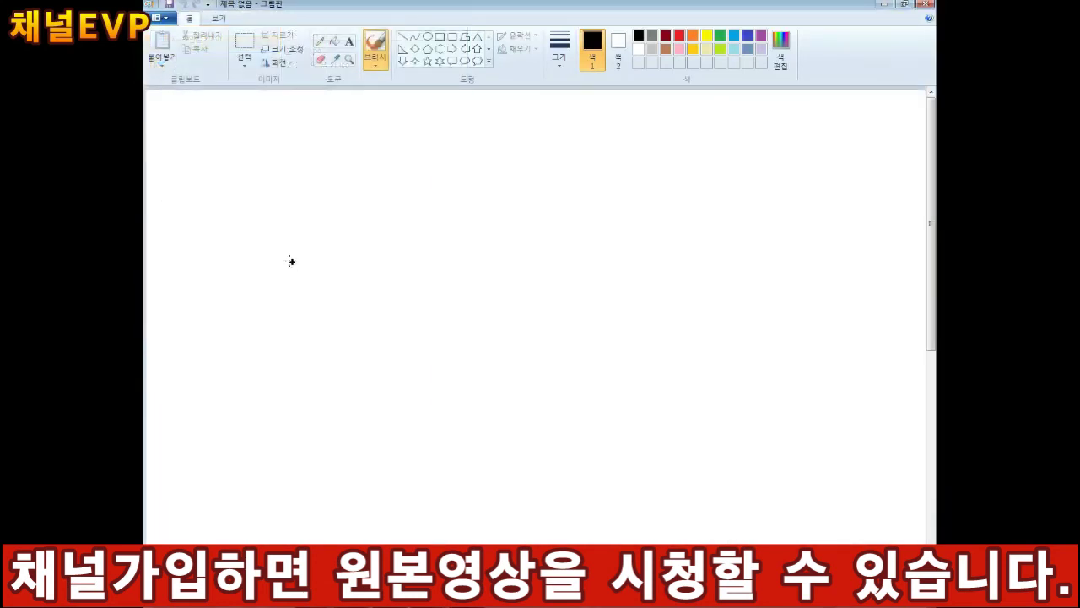
pyautogui.moveTo(255, 251)
pyautogui.mouseDown()
pyautogui.moveTo(776, 411)
pyautogui.moveTo(250, 376)
pyautogui.mouseUp()
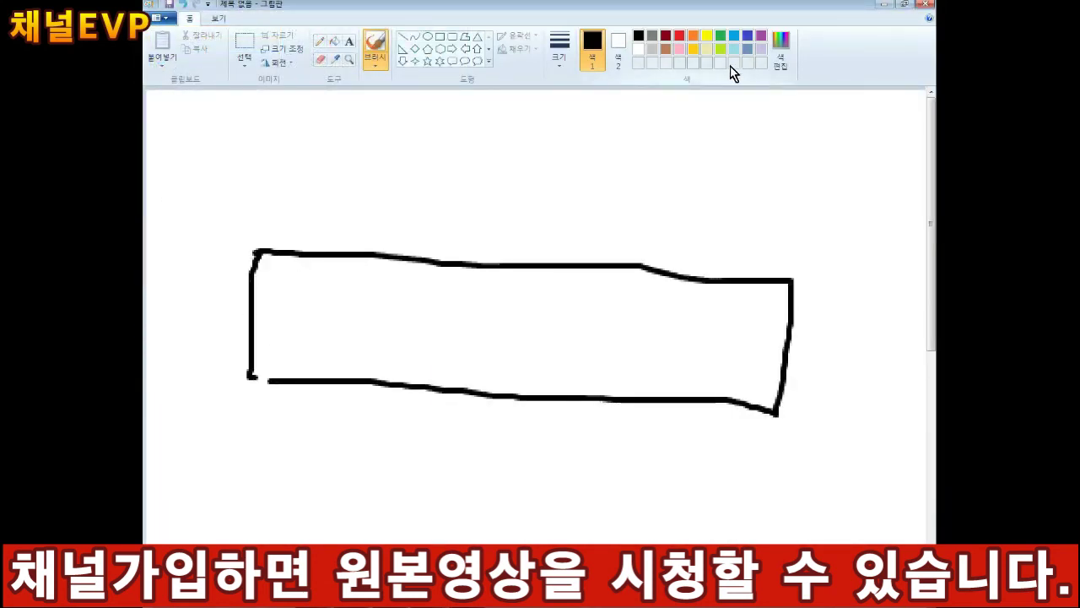
pyautogui.click(680, 34)
pyautogui.moveTo(392, 218)
pyautogui.mouseDown()
pyautogui.moveTo(378, 303)
pyautogui.moveTo(414, 345)
pyautogui.moveTo(469, 223)
pyautogui.mouseUp()
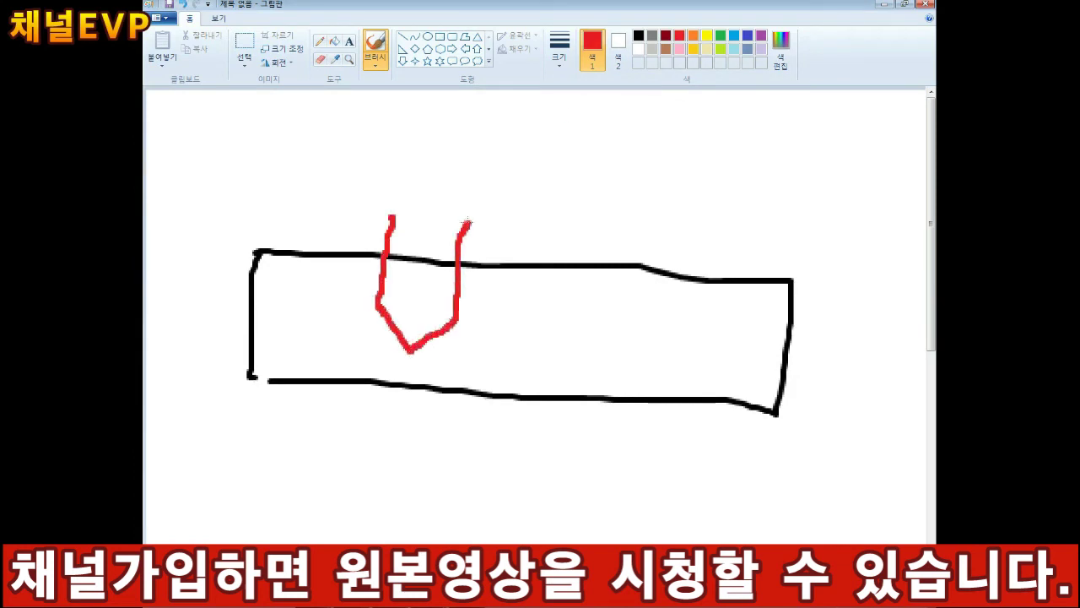
# Step: Draw a wide yellow end mill above the red hole, with yellow squiggles on both sides of the hole
pyautogui.click(707, 35)
pyautogui.moveTo(357, 108)
pyautogui.mouseDown()
pyautogui.moveTo(345, 167)
pyautogui.moveTo(359, 240)
pyautogui.moveTo(515, 248)
pyautogui.moveTo(527, 116)
pyautogui.mouseUp()
pyautogui.moveTo(426, 253)
pyautogui.mouseDown()
pyautogui.moveTo(422, 243)
pyautogui.moveTo(325, 319)
pyautogui.moveTo(346, 342)
pyautogui.mouseUp()
pyautogui.moveTo(454, 296)
pyautogui.mouseDown()
pyautogui.moveTo(497, 297)
pyautogui.moveTo(498, 361)
pyautogui.mouseUp()
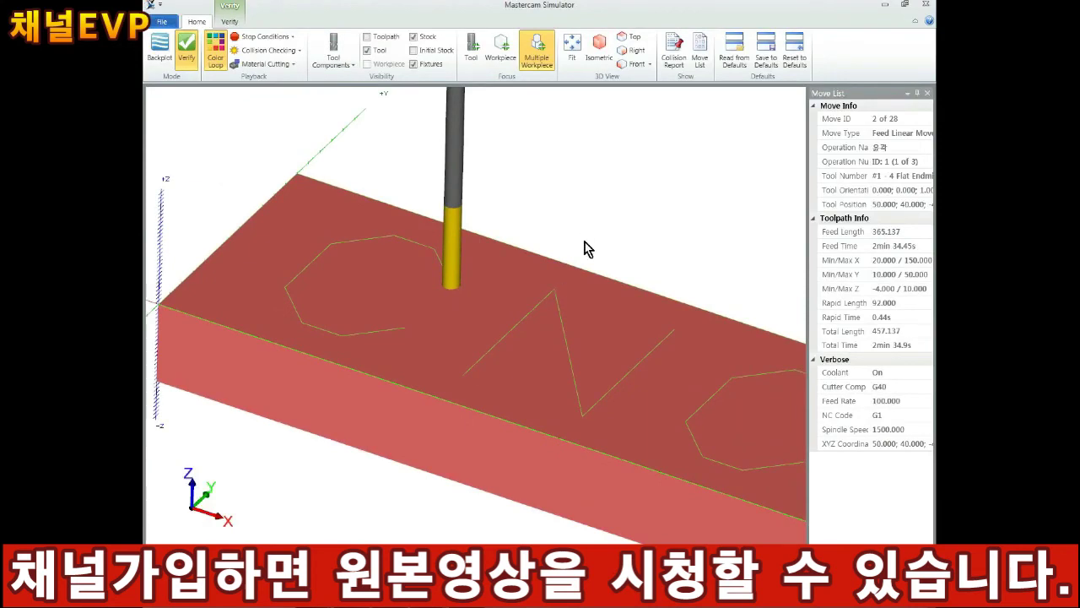
# Step: In Notepad beside the simulator, write the heading "센터드릴" with "G81" below it
pyautogui.scroll(-2, 469, 307)
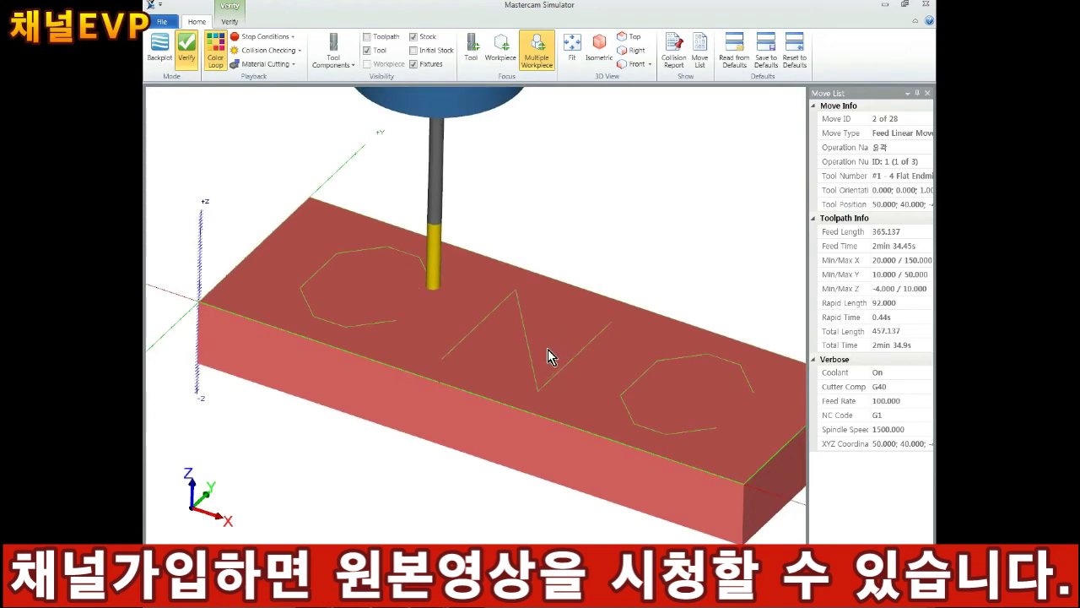
pyautogui.scroll(-2, 547, 348)
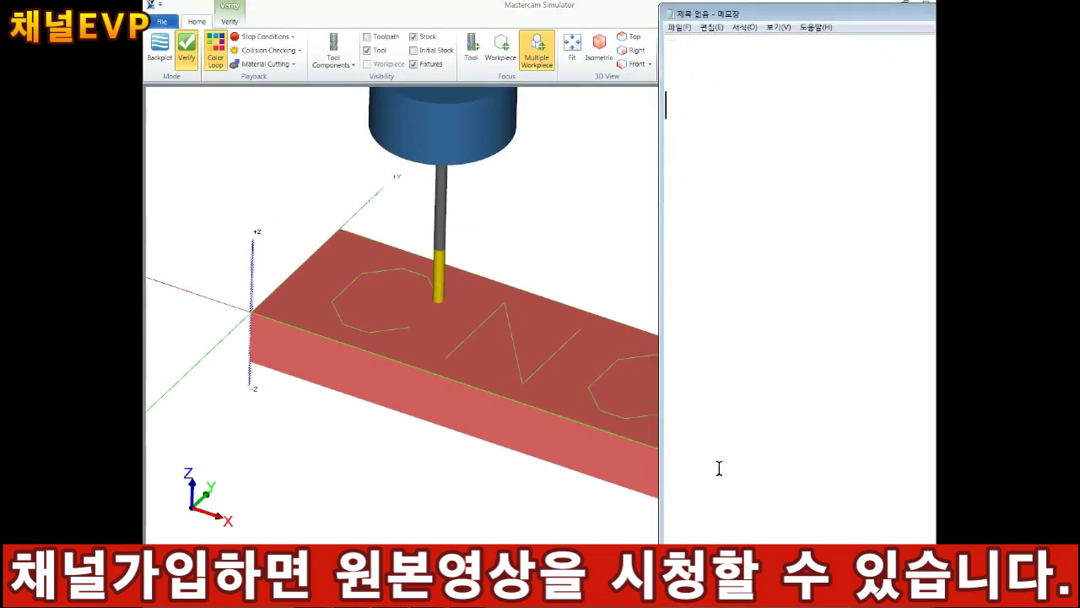
pyautogui.write('센터드릴')
pyautogui.press('Return')
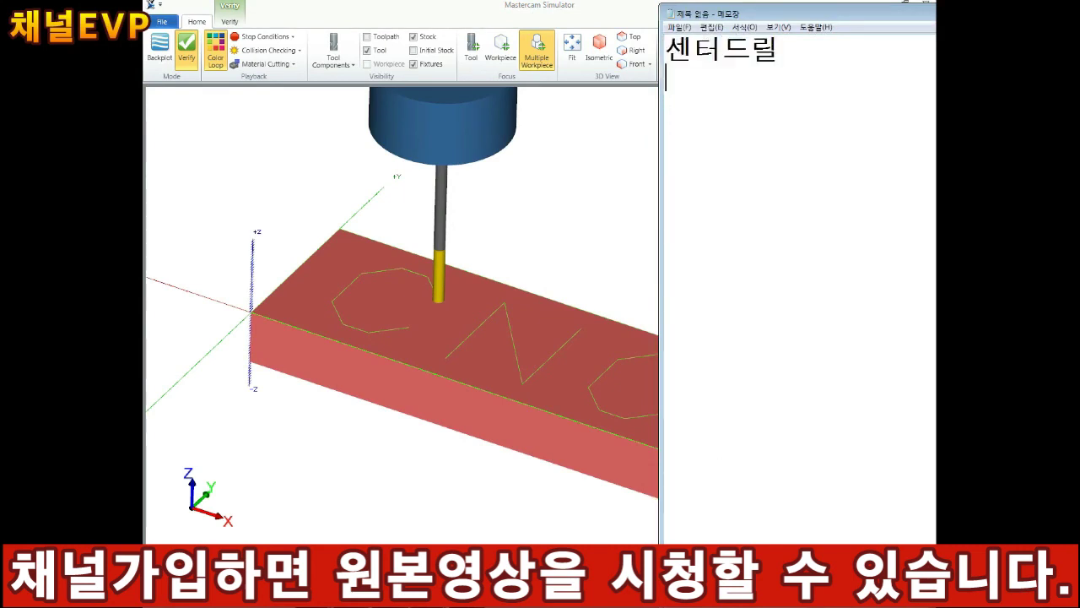
pyautogui.write('G81')
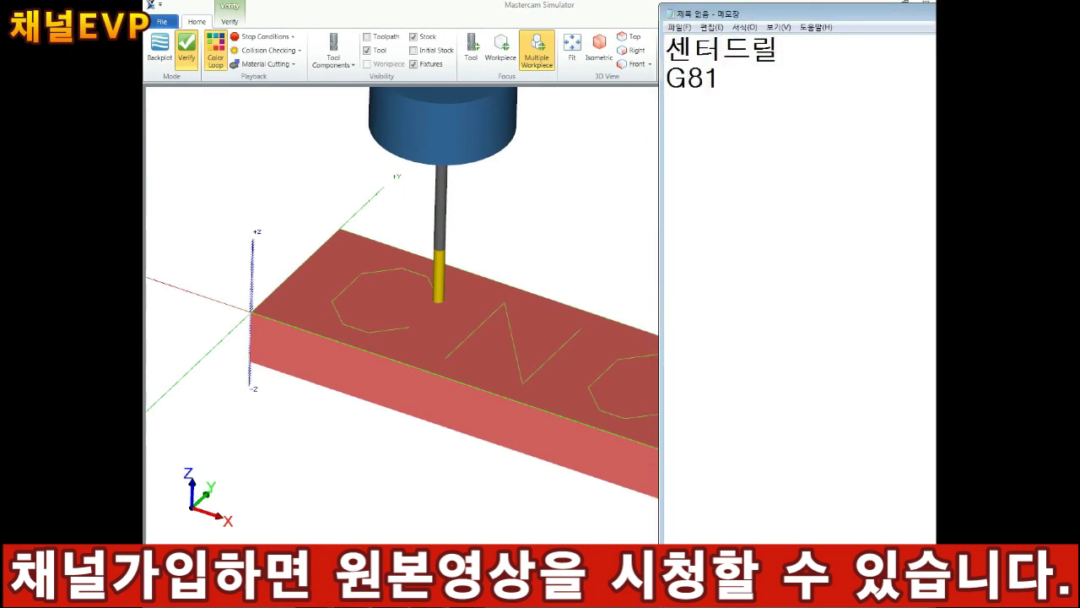
# Step: Add the heading "드릴" after a blank line, with "G73, G83" below it
pyautogui.press('Return')
pyautogui.press('Return')
pyautogui.write('EM')
pyautogui.press('BackSpace')
pyautogui.press('BackSpace')
pyautogui.write('드릴')
pyautogui.press('Return')
pyautogui.write('G7')
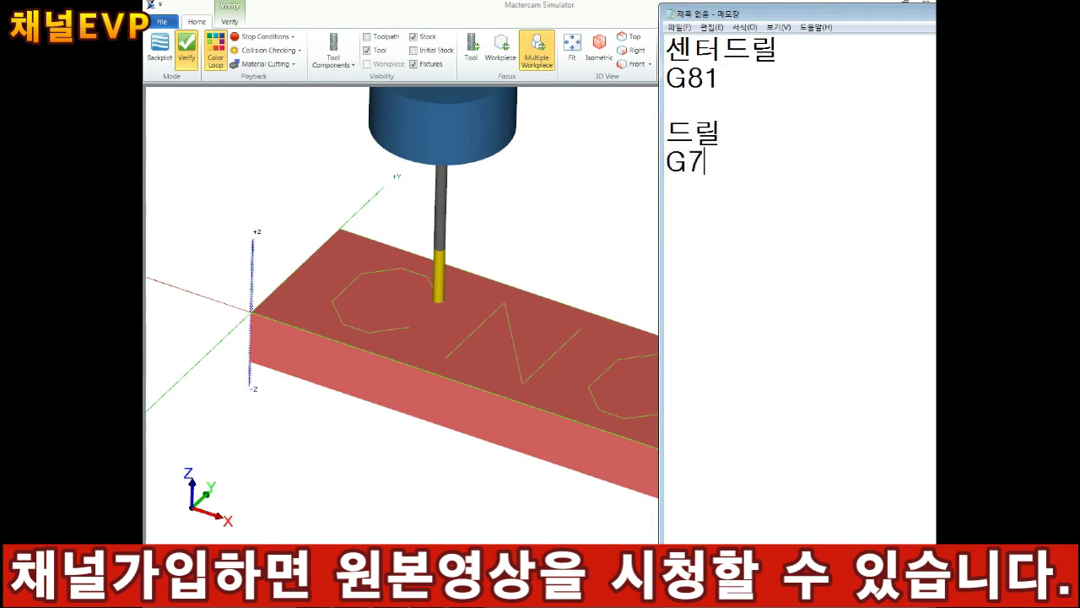
pyautogui.write('3, G83')
pyautogui.press('Left')
pyautogui.press('Left')
pyautogui.press('Left')
pyautogui.press('Left')
pyautogui.write(',')
pyautogui.press('Right')
pyautogui.press('Right')
pyautogui.press('Right')
pyautogui.press('Right')
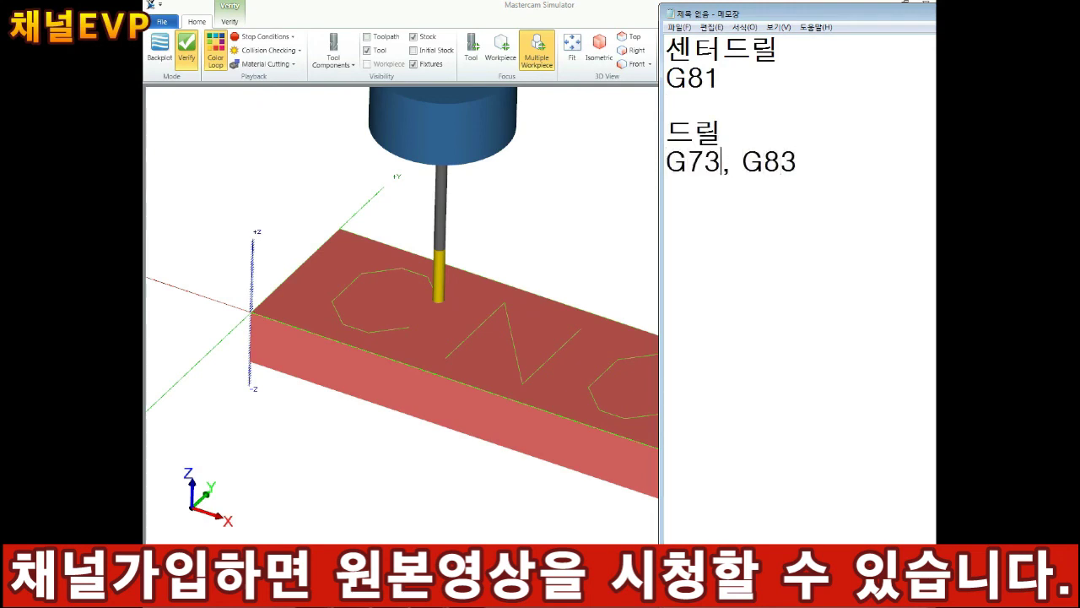
# Step: Add the note "G73 구멍이 작을경우 사용하면 안됨." below the drilling codes
pyautogui.write('ㅎ')
pyautogui.press('BackSpace')
pyautogui.press('Hangul')
pyautogui.write('G73')
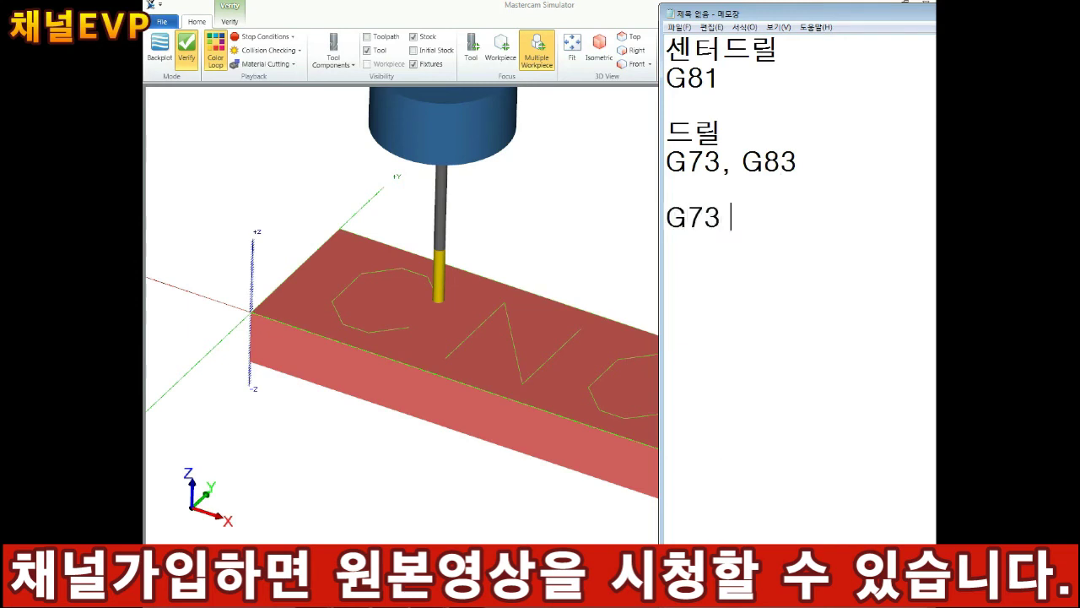
pyautogui.press('Hangul')
pyautogui.write('구머ㅇ이 작을경우 사용하면 아')
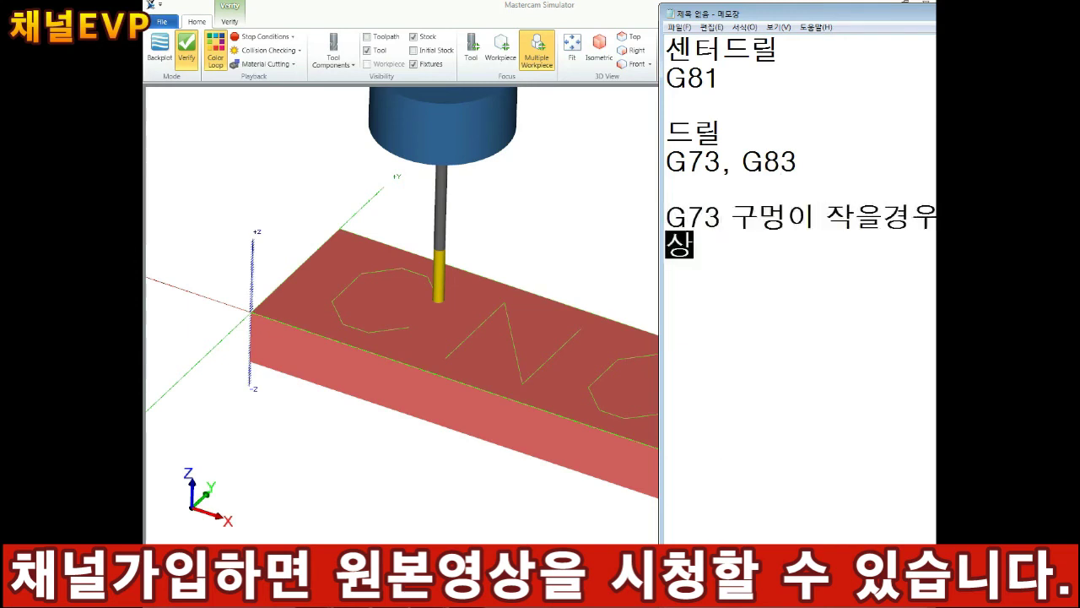
pyautogui.write('ㄴ됨.')
pyautogui.press('Return')
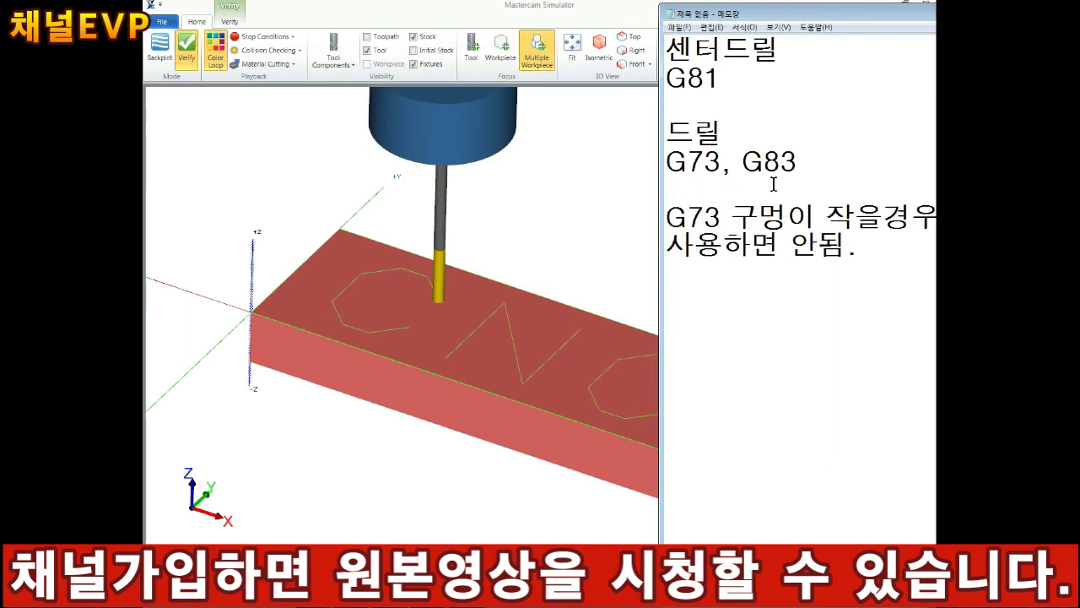
# Step: Add the heading "센터드릴 사용하는 이유" at the end of the notes
pyautogui.press('Return')
pyautogui.write('센터드릴 사용하는')
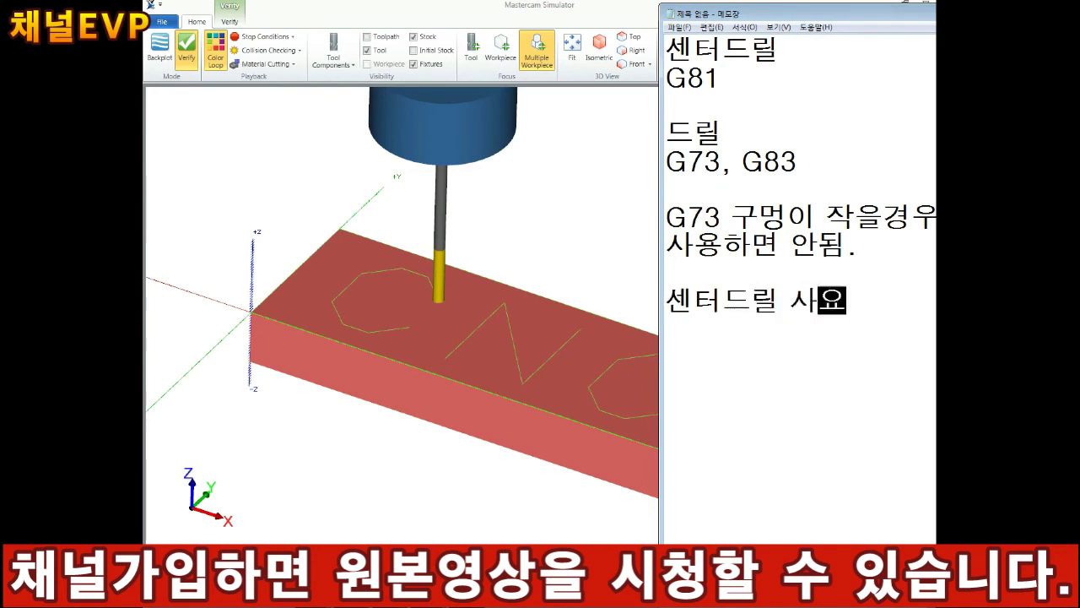
pyautogui.press('Return')
pyautogui.write('이유')
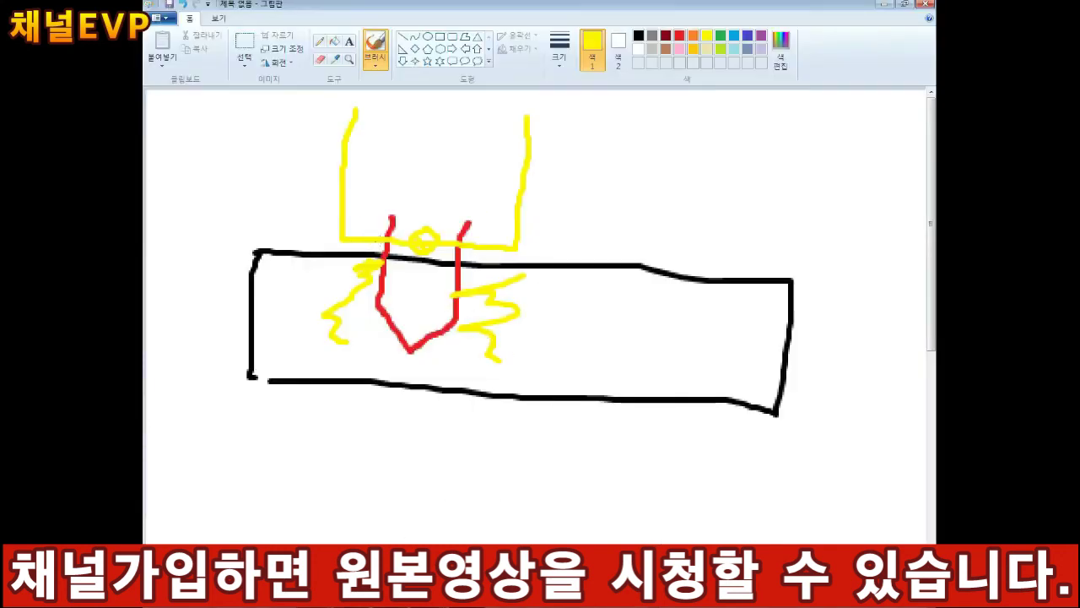
# Step: In Paint, start a blank picture without saving the old one and draw a black rectangular workpiece across the lower part
pyautogui.click(160, 17)
pyautogui.click(181, 42)
pyautogui.click(545, 314)
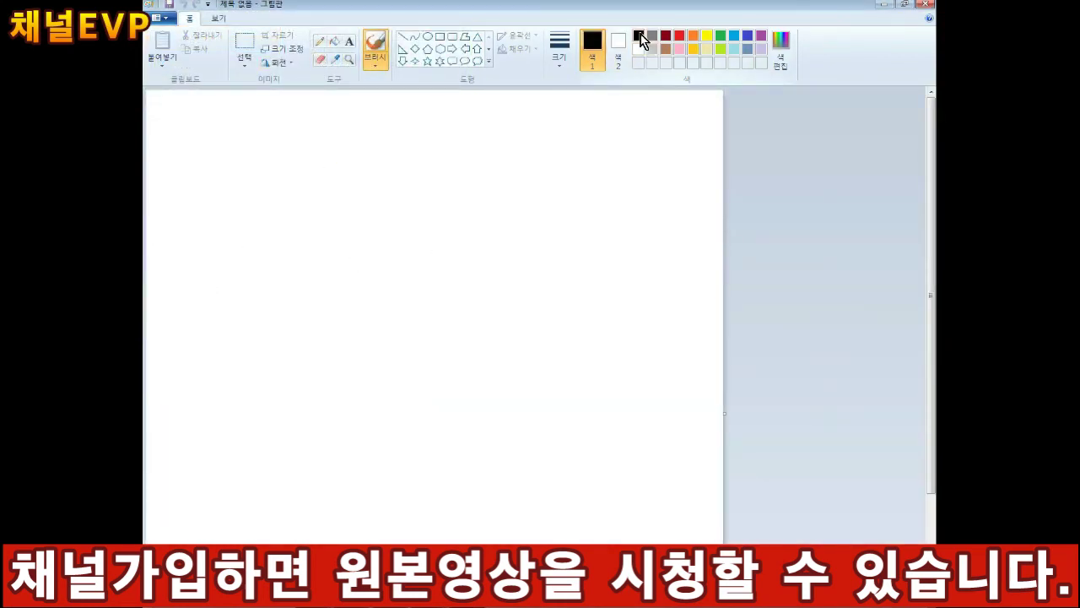
pyautogui.moveTo(197, 386)
pyautogui.mouseDown()
pyautogui.moveTo(542, 393)
pyautogui.moveTo(564, 501)
pyautogui.moveTo(195, 521)
pyautogui.mouseUp()
# Step: Draw an orange drill outline above the workpiece and mark its blunt tip in red
pyautogui.click(692, 36)
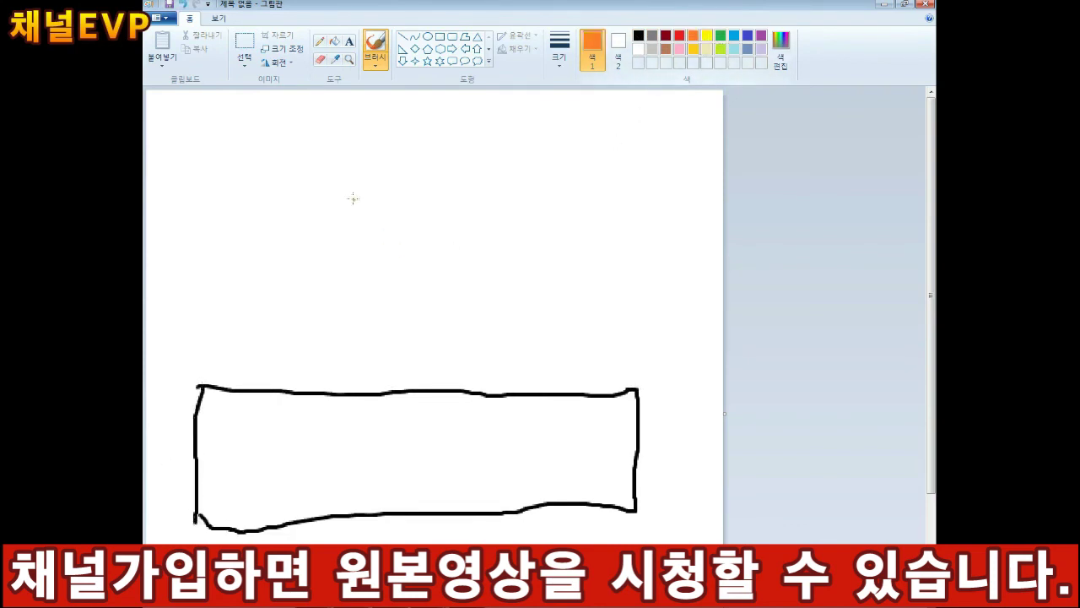
pyautogui.moveTo(350, 125)
pyautogui.mouseDown()
pyautogui.moveTo(355, 259)
pyautogui.moveTo(413, 332)
pyautogui.moveTo(495, 250)
pyautogui.moveTo(483, 125)
pyautogui.mouseUp()
pyautogui.click(679, 35)
pyautogui.moveTo(439, 341); pyautogui.dragTo(421, 339)
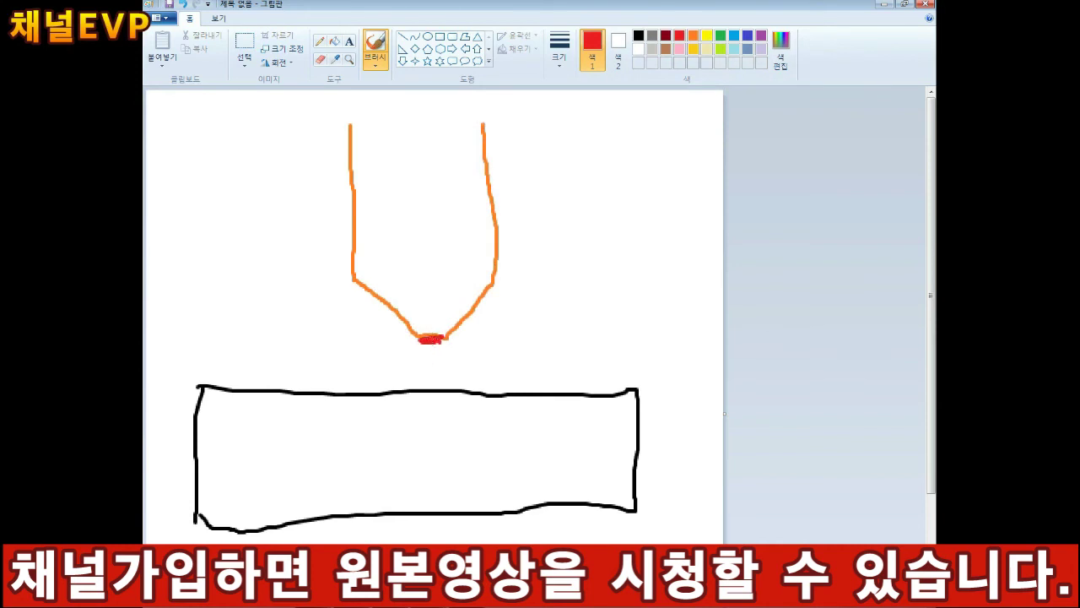
# Step: Draw a red arrow from the drill tip down to the workpiece and a second, red drill touching its upper surface
pyautogui.moveTo(439, 349); pyautogui.dragTo(442, 396)
pyautogui.moveTo(557, 394)
pyautogui.mouseDown()
pyautogui.moveTo(595, 339)
pyautogui.moveTo(510, 363)
pyautogui.moveTo(481, 282)
pyautogui.moveTo(483, 124)
pyautogui.mouseUp()
pyautogui.moveTo(621, 125); pyautogui.dragTo(612, 319)
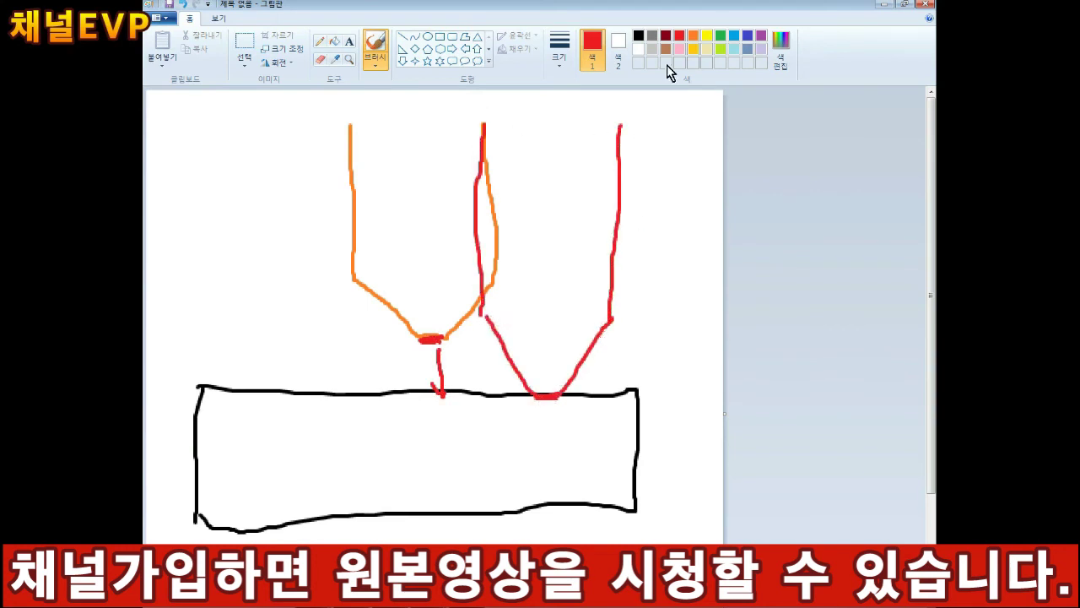
# Step: Mark the red drill's tip corner in green, outline a pointed green drill beside the orange one, and sketch a rounded green tool over the red drill
pyautogui.click(720, 35)
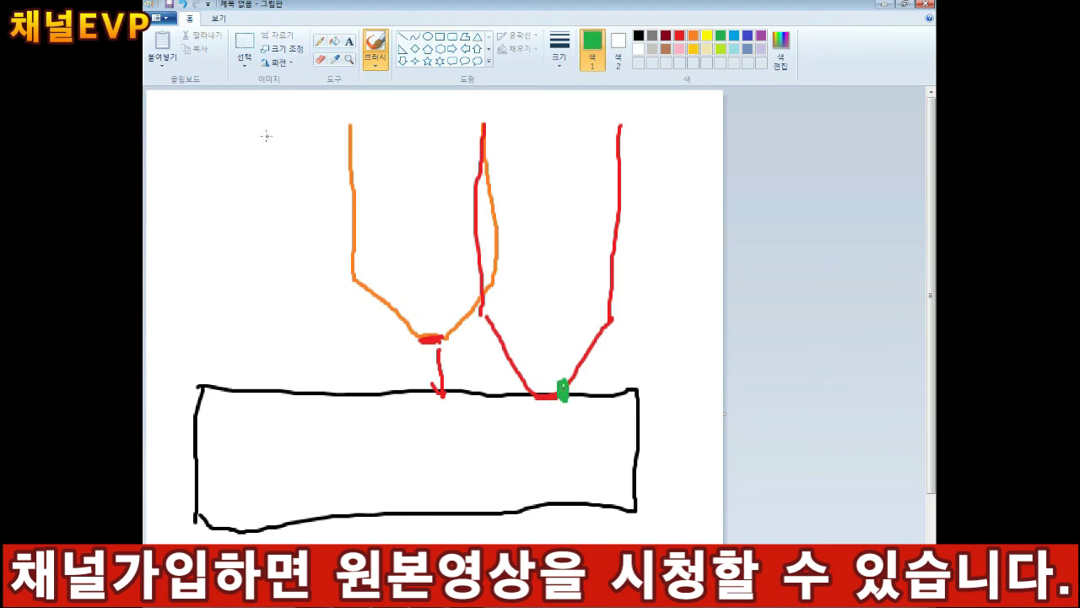
pyautogui.moveTo(263, 133)
pyautogui.mouseDown()
pyautogui.moveTo(282, 278)
pyautogui.moveTo(360, 177)
pyautogui.moveTo(352, 139)
pyautogui.mouseUp()
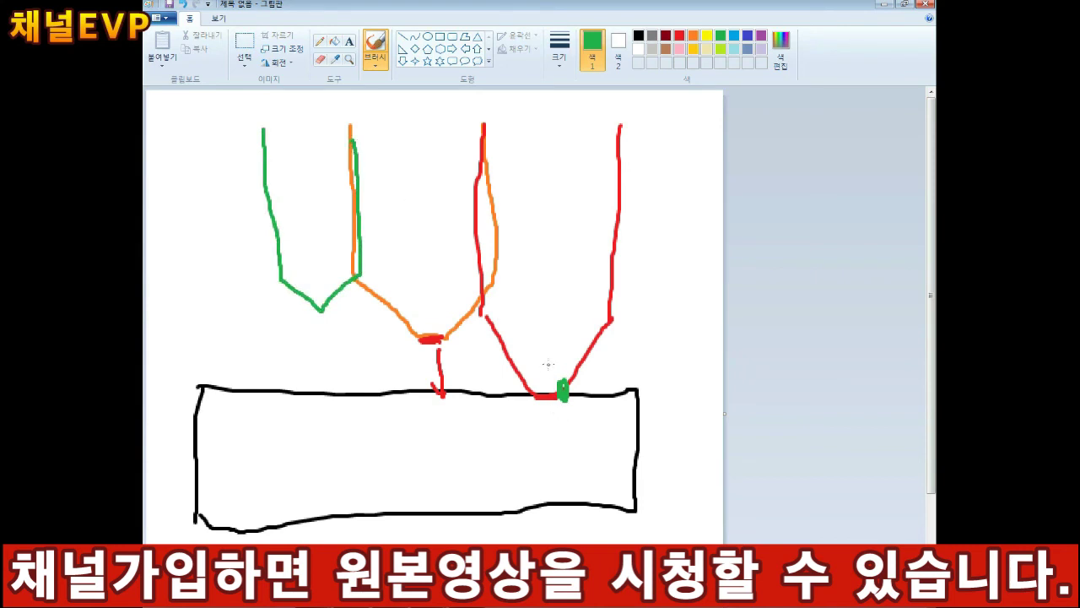
pyautogui.moveTo(558, 112)
pyautogui.mouseDown()
pyautogui.moveTo(549, 184)
pyautogui.moveTo(518, 229)
pyautogui.moveTo(550, 280)
pyautogui.moveTo(589, 266)
pyautogui.moveTo(596, 99)
pyautogui.mouseUp()
pyautogui.moveTo(518, 201)
pyautogui.mouseDown()
pyautogui.moveTo(524, 211)
pyautogui.moveTo(651, 221)
pyautogui.mouseUp()
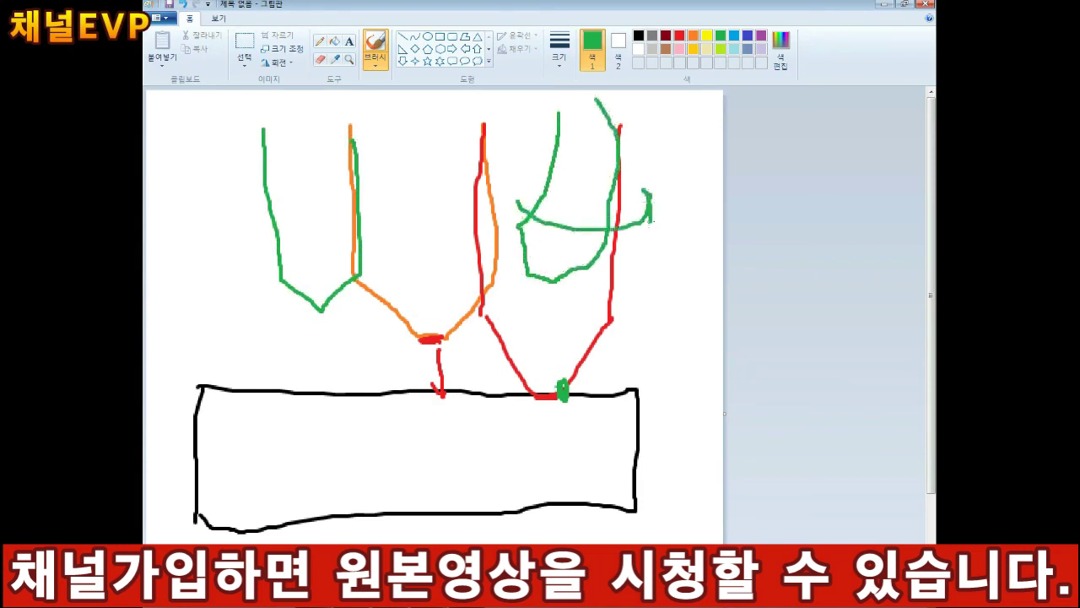
pyautogui.moveTo(515, 224); pyautogui.dragTo(635, 232)
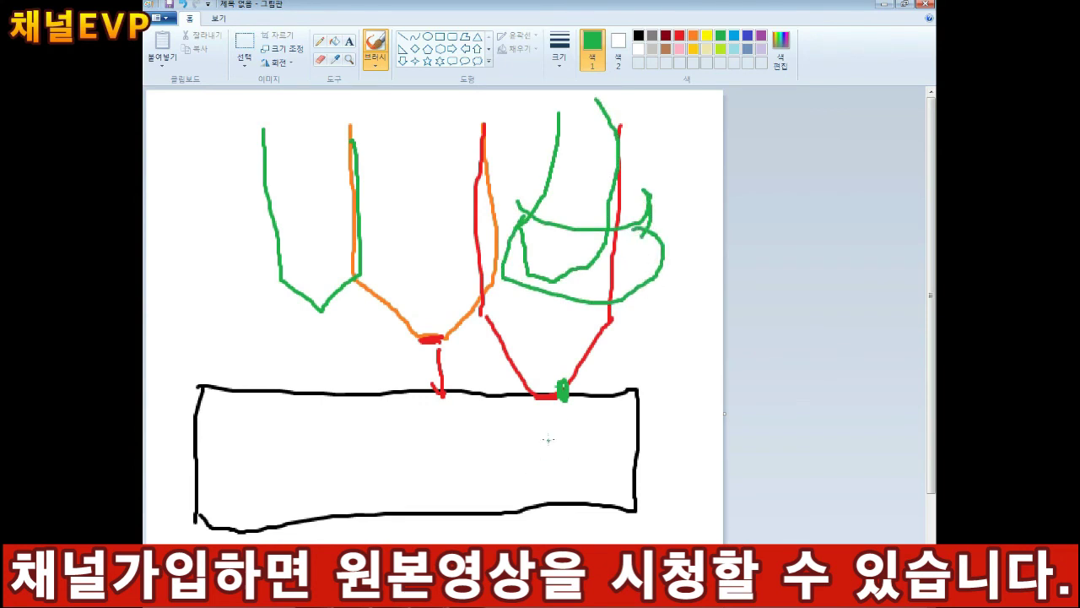
pyautogui.moveTo(342, 417); pyautogui.dragTo(289, 470)
pyautogui.moveTo(310, 413); pyautogui.dragTo(346, 473)
pyautogui.moveTo(426, 444); pyautogui.dragTo(469, 458)
pyautogui.moveTo(485, 422); pyautogui.dragTo(424, 543)
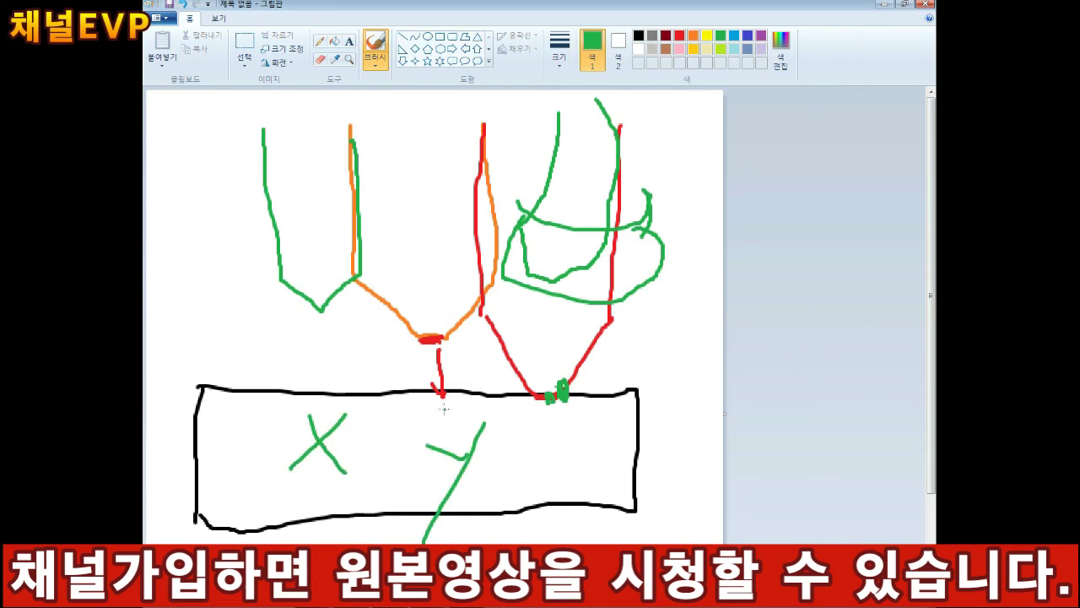
pyautogui.hotkey('ctrl', 'z')
pyautogui.hotkey('ctrl', 'z')
pyautogui.hotkey('ctrl', 'z')
pyautogui.hotkey('ctrl', 'z')
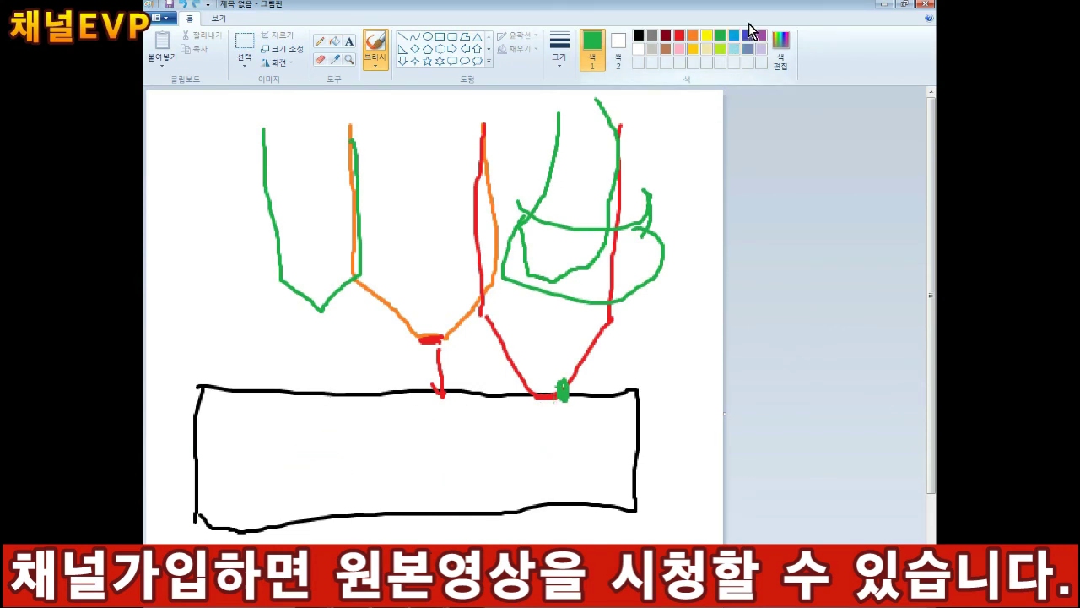
# Step: Draw an orange center-drilled hole profile in the workpiece below the green drill and a red blunt-tipped drill entering it
pyautogui.click(695, 39)
pyautogui.moveTo(283, 399)
pyautogui.mouseDown()
pyautogui.moveTo(301, 449)
pyautogui.moveTo(341, 457)
pyautogui.mouseUp()
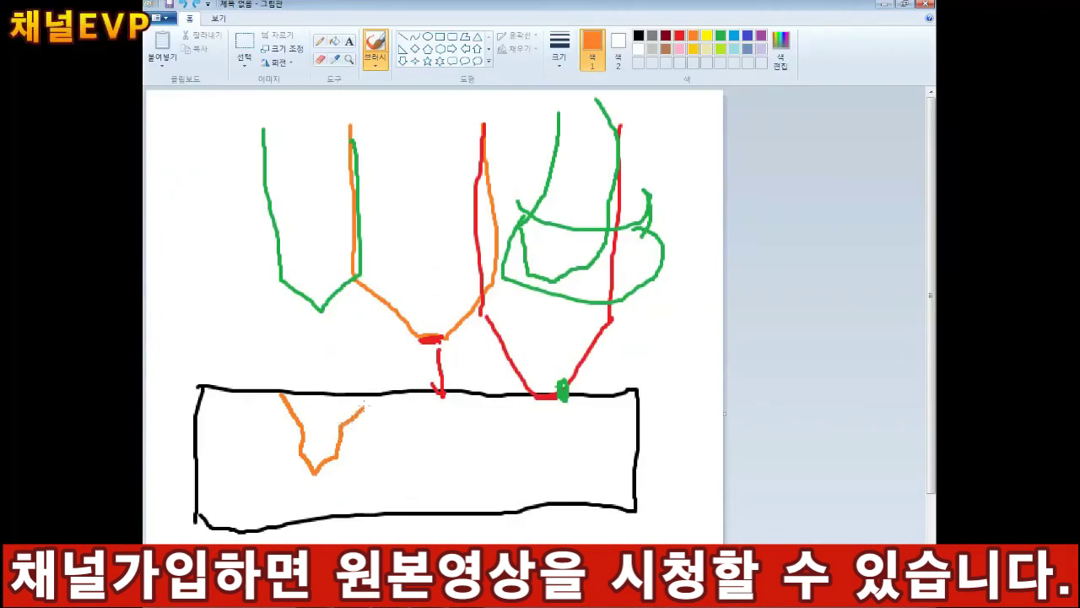
pyautogui.click(679, 35)
pyautogui.moveTo(258, 287)
pyautogui.mouseDown()
pyautogui.moveTo(256, 338)
pyautogui.moveTo(305, 410)
pyautogui.moveTo(427, 365)
pyautogui.moveTo(426, 349)
pyautogui.mouseUp()
pyautogui.moveTo(449, 210); pyautogui.dragTo(427, 338)
# Step: Mark the middle of the red drill's tip in dark red and its contact areas at the orange hole's edges in lime
pyautogui.click(665, 36)
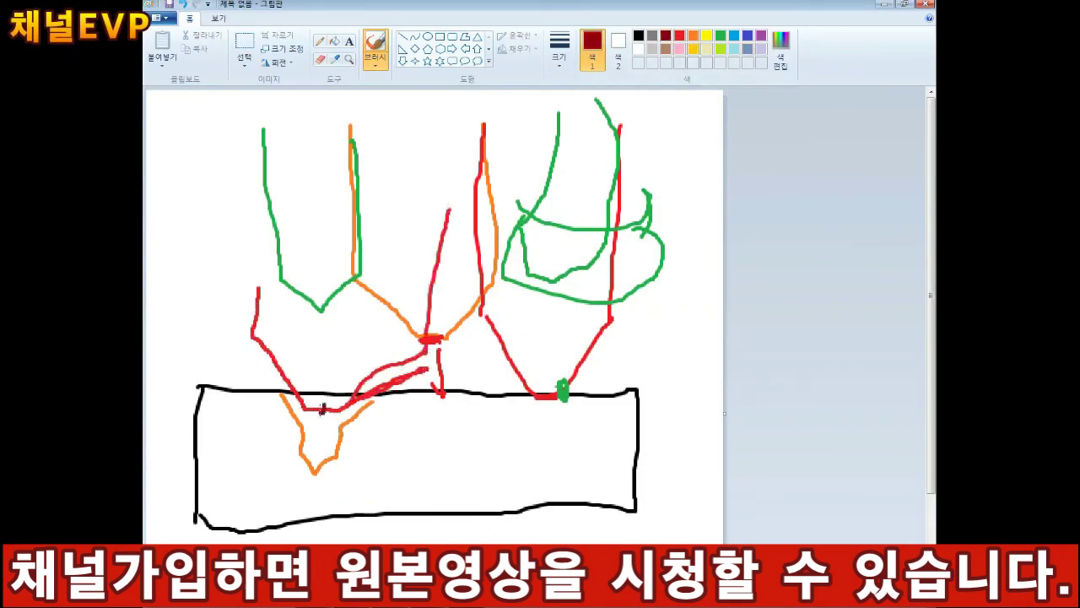
pyautogui.click(720, 48)
pyautogui.moveTo(300, 371); pyautogui.dragTo(288, 387)
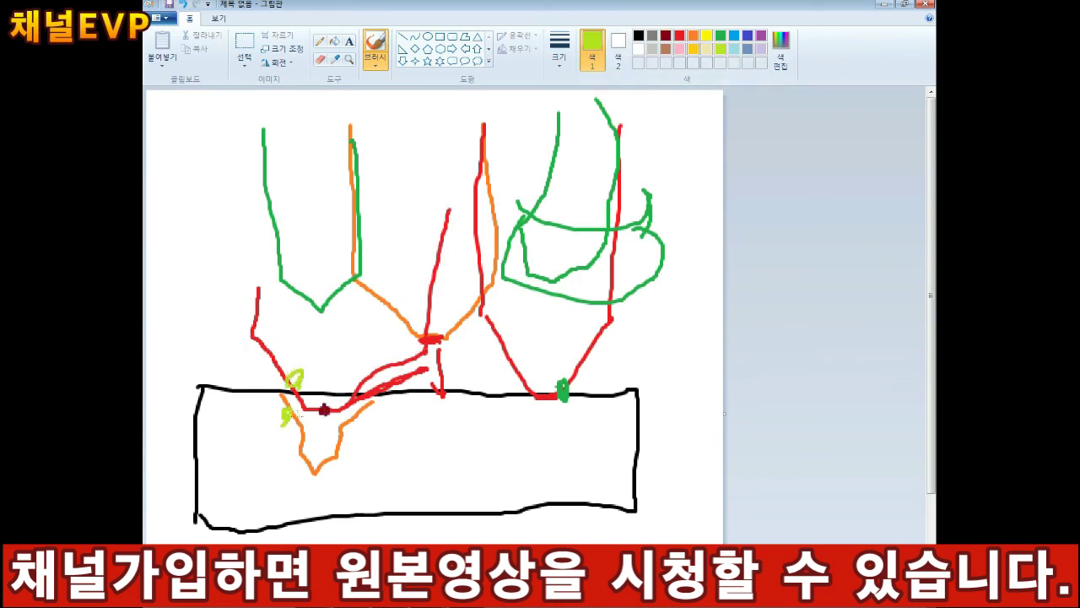
pyautogui.moveTo(364, 420); pyautogui.dragTo(379, 414)
# Step: Put the Paint drawing away and close the Mastercam Simulator to return to the CNC letter part in Mastercam
pyautogui.click(888, 12)
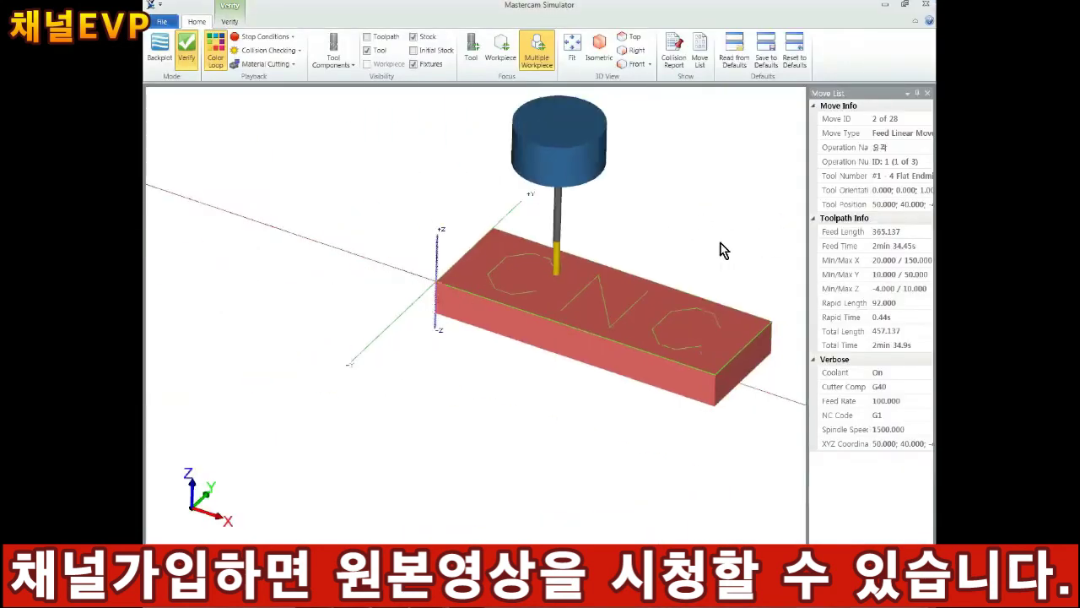
pyautogui.click(929, 8)
pyautogui.click(620, 205)
pyautogui.click(501, 33)
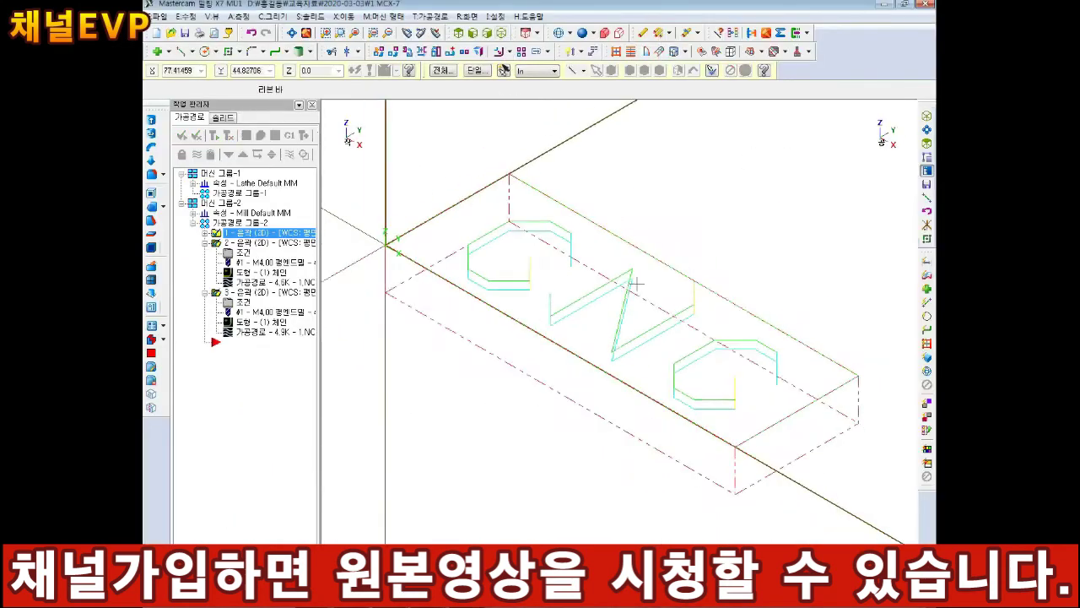
# Step: In the top view, create points at the upper end of the first C, the lower-left end of the N and the upper end of the second C
pyautogui.moveTo(660, 283); pyautogui.dragTo(573, 278, button='middle')
pyautogui.scroll(5, 573, 277)
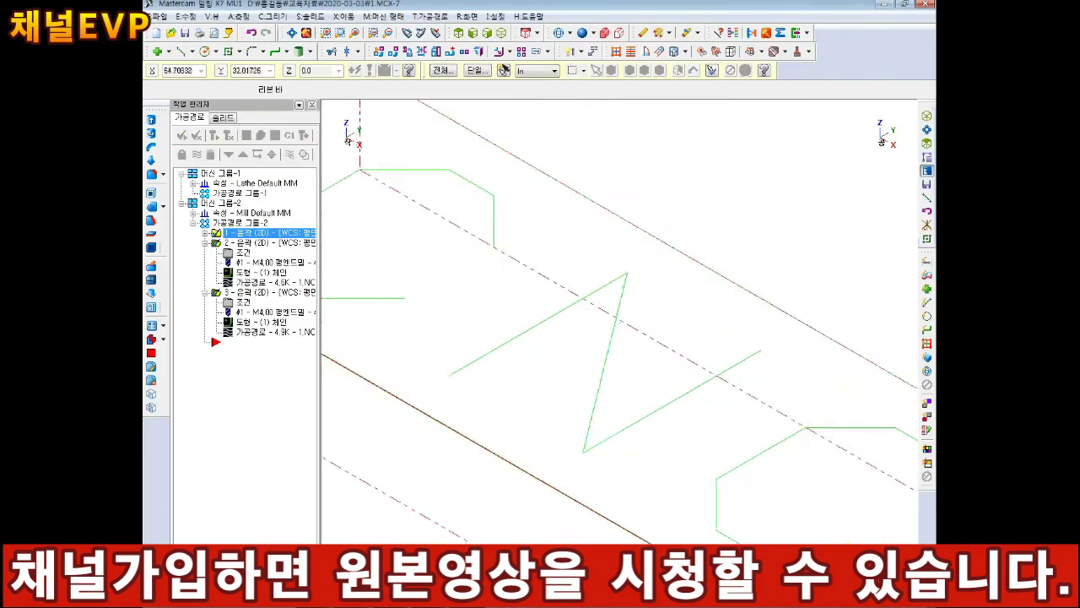
pyautogui.click(168, 51)
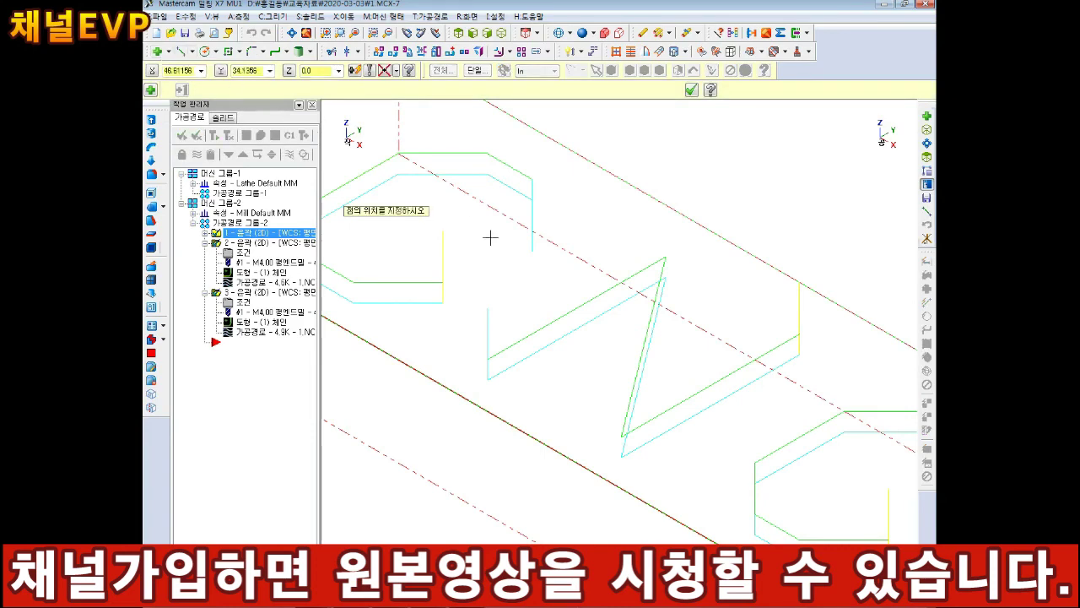
pyautogui.hotkey('alt', '1')
pyautogui.scroll(3, 507, 270)
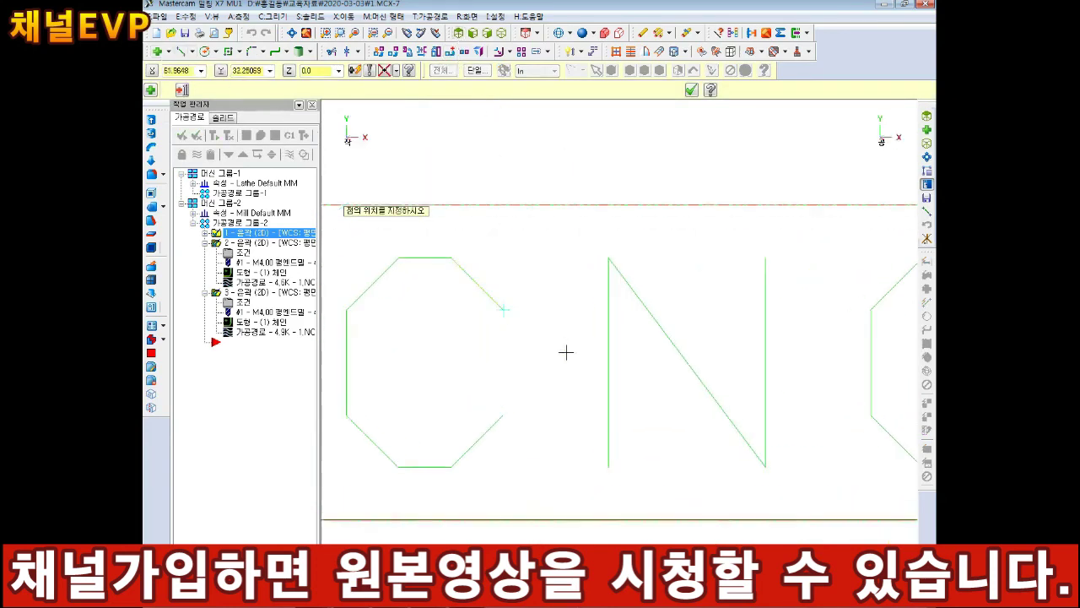
pyautogui.click(608, 467)
pyautogui.scroll(-2, 681, 427)
pyautogui.scroll(1, 900, 396)
pyautogui.click(905, 341)
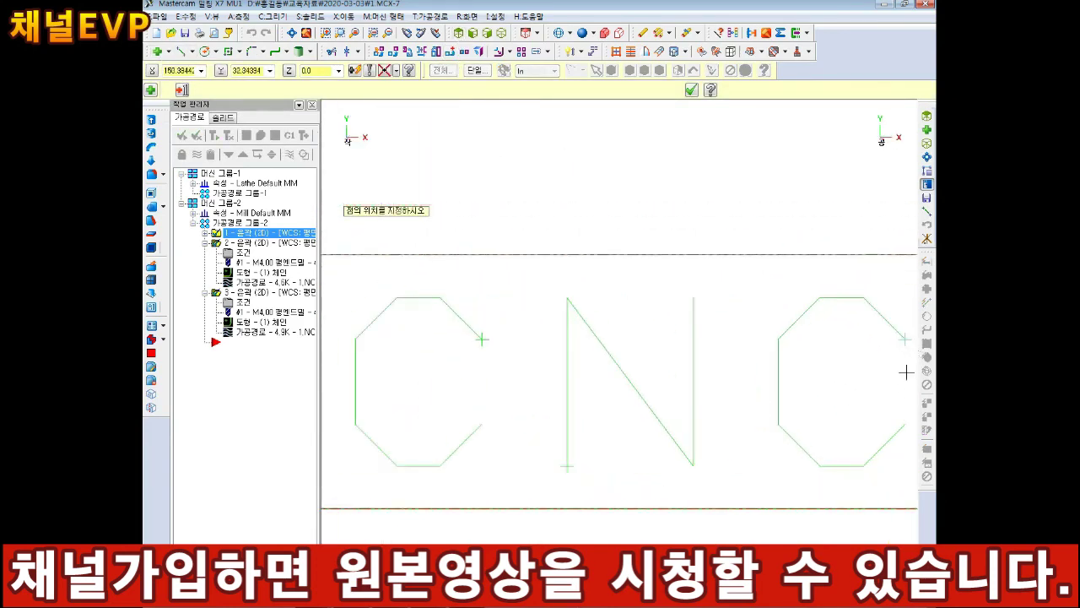
pyautogui.scroll(-1, 906, 372)
pyautogui.scroll(1, 878, 416)
pyautogui.scroll(-1, 803, 415)
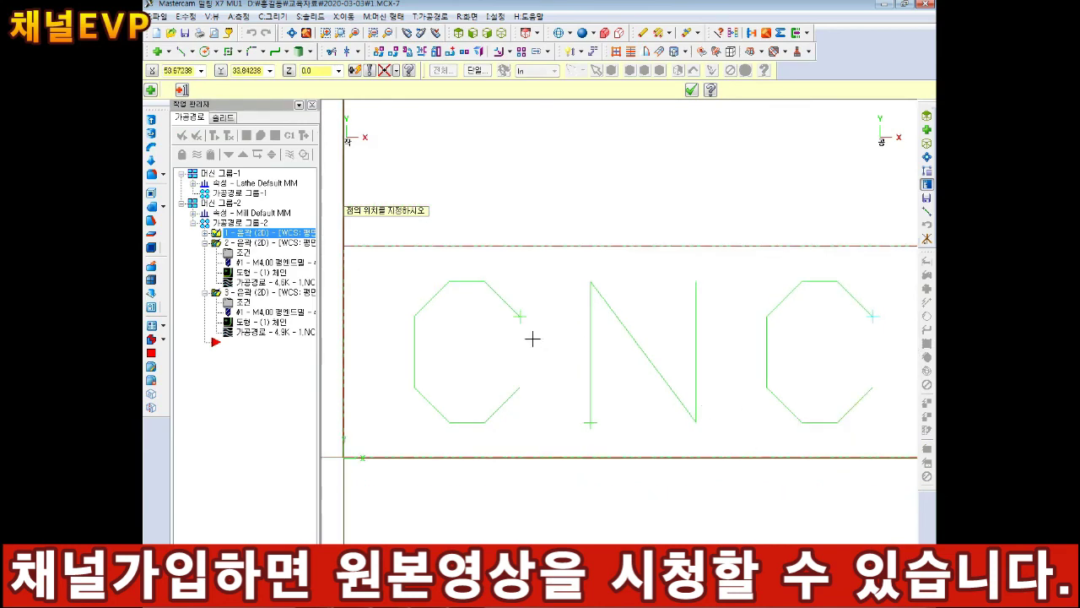
pyautogui.press('Escape')
# Step: Collapse contour operations 2 and 3 in the operations tree and hide the toolpath display of all three contour operations
pyautogui.scroll(-1, 820, 319)
pyautogui.scroll(1, 820, 319)
pyautogui.scroll(-1, 820, 319)
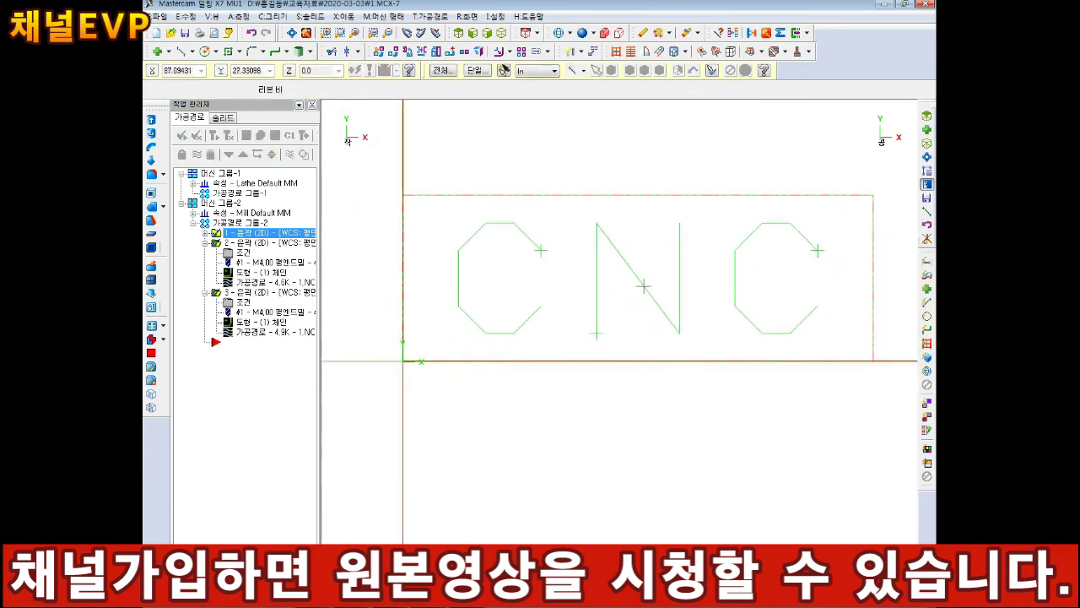
pyautogui.moveTo(625, 312); pyautogui.dragTo(583, 372, button='middle')
pyautogui.scroll(-1, 600, 357)
pyautogui.scroll(1, 600, 357)
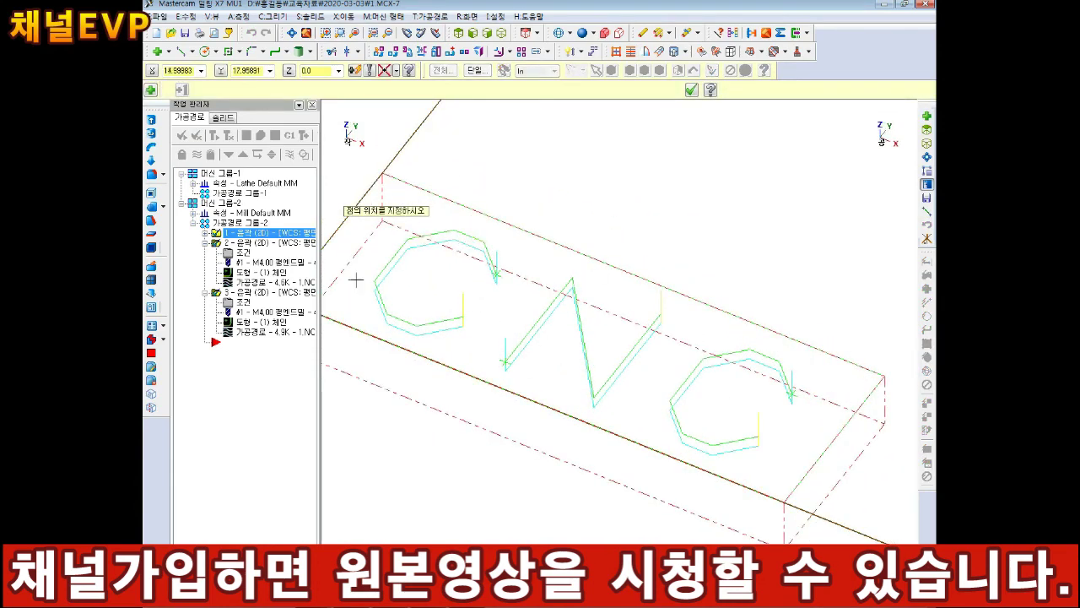
pyautogui.click(205, 292)
pyautogui.click(205, 242)
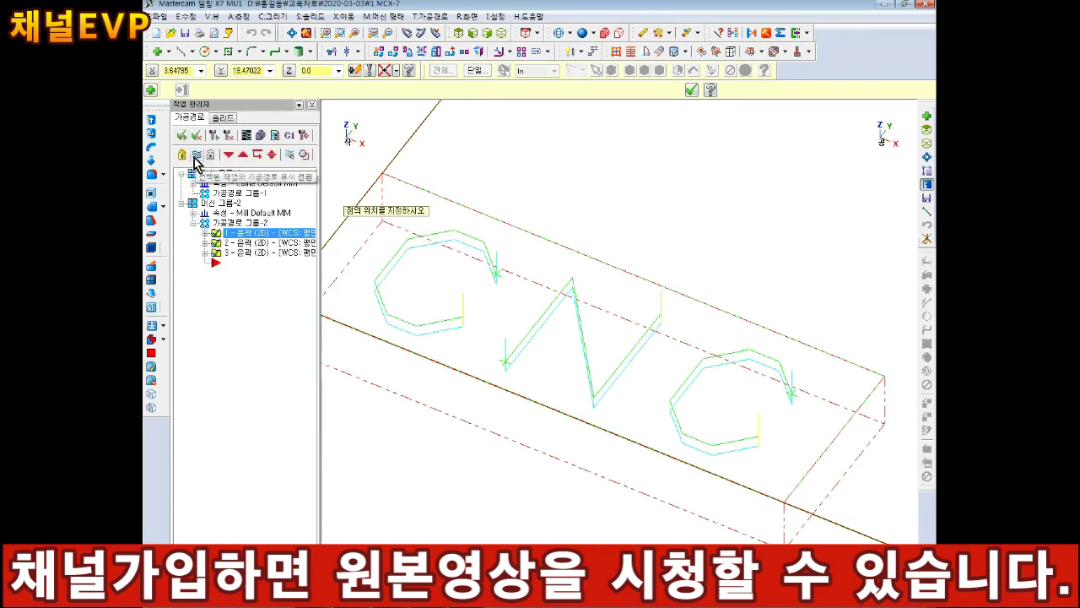
pyautogui.click(200, 157)
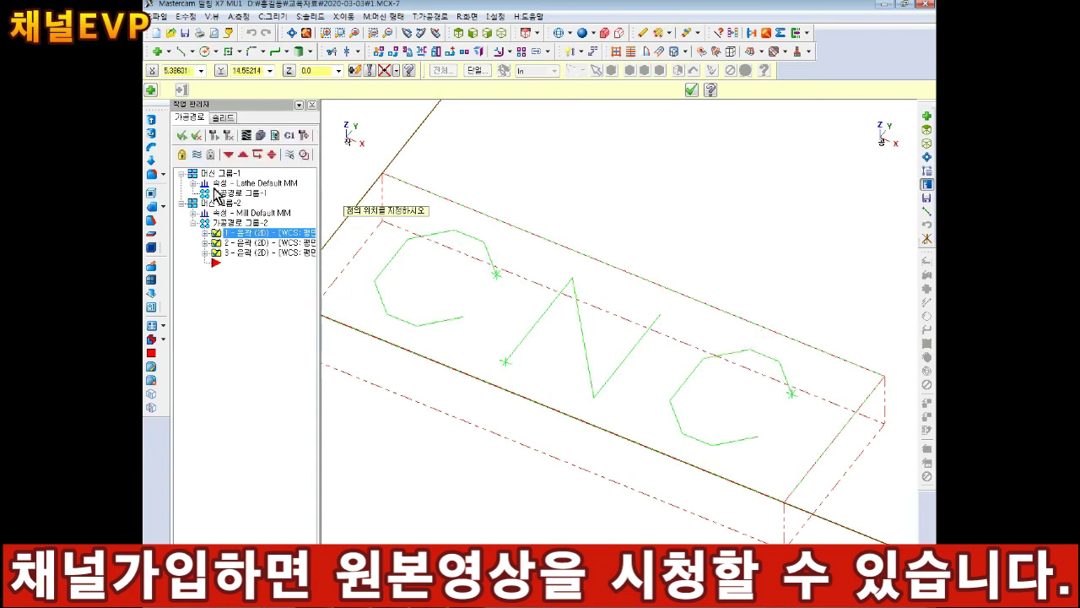
pyautogui.click(197, 157)
pyautogui.click(197, 157)
pyautogui.click(197, 157)
pyautogui.click(197, 157)
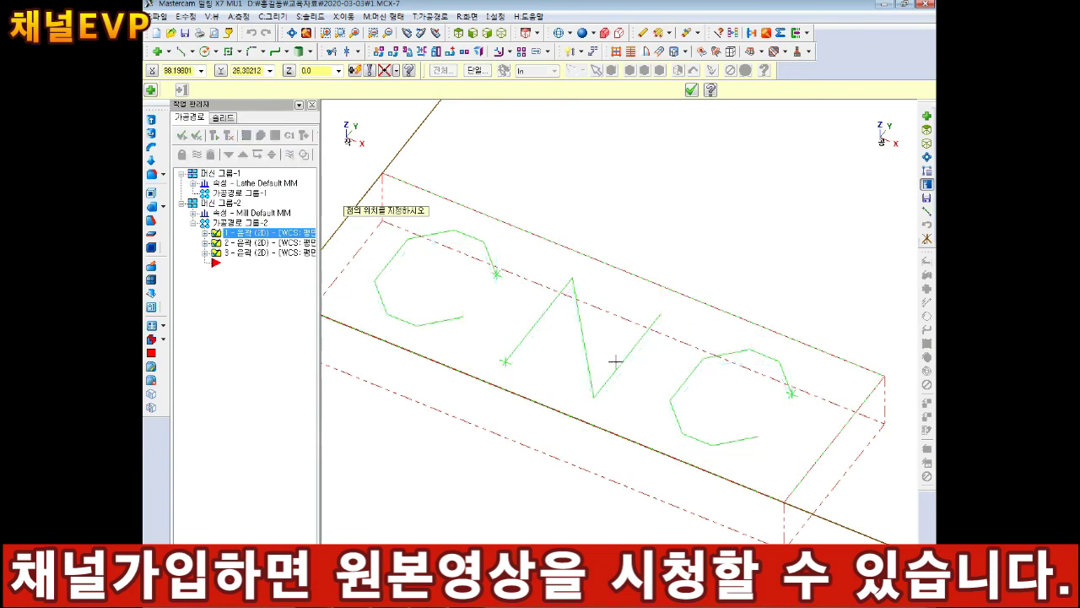
# Step: Add a milling drill toolpath to the second toolpath group, using the three points on the letters C, N and C
pyautogui.rightClick(241, 222)
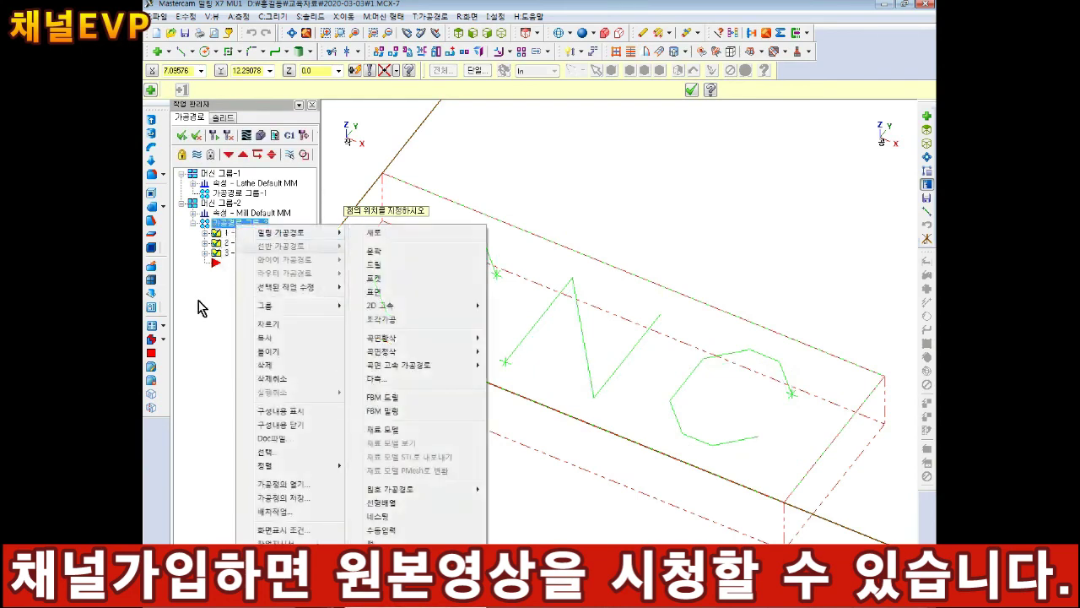
pyautogui.click(201, 308)
pyautogui.rightClick(234, 224)
pyautogui.moveTo(295, 242)
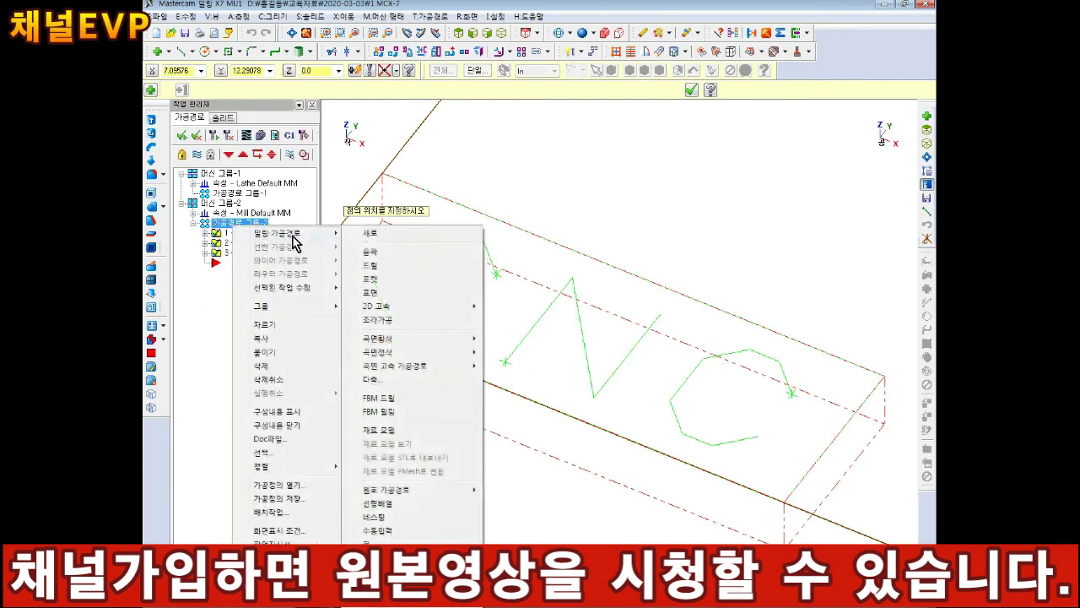
pyautogui.click(373, 266)
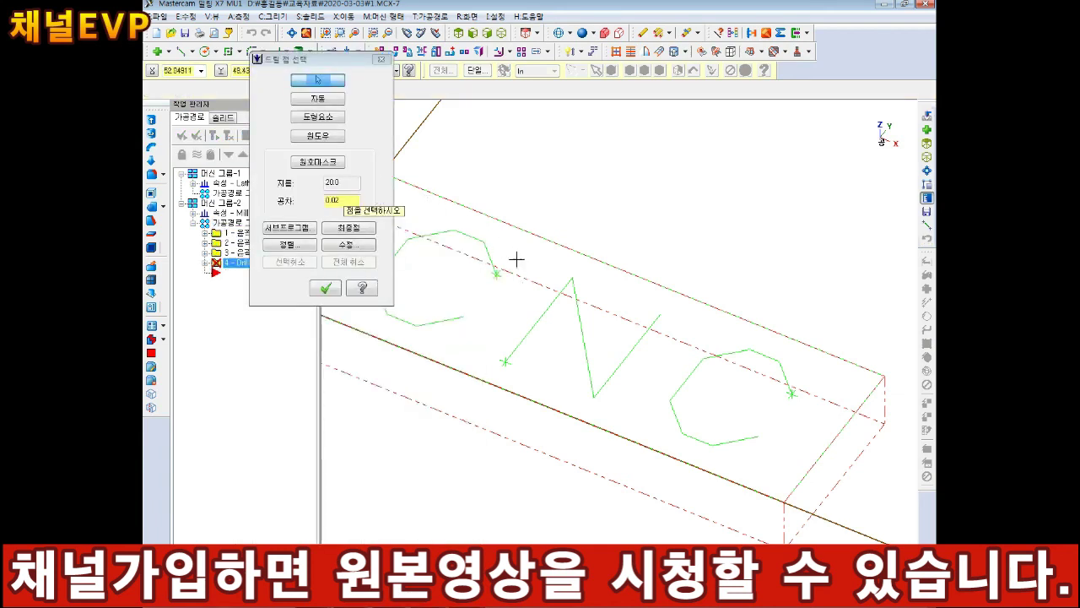
pyautogui.click(506, 362)
pyautogui.click(326, 287)
# Step: Create a new Center Drill tool with its default geometry for the drill toolpath
pyautogui.moveTo(514, 77); pyautogui.dragTo(521, 109)
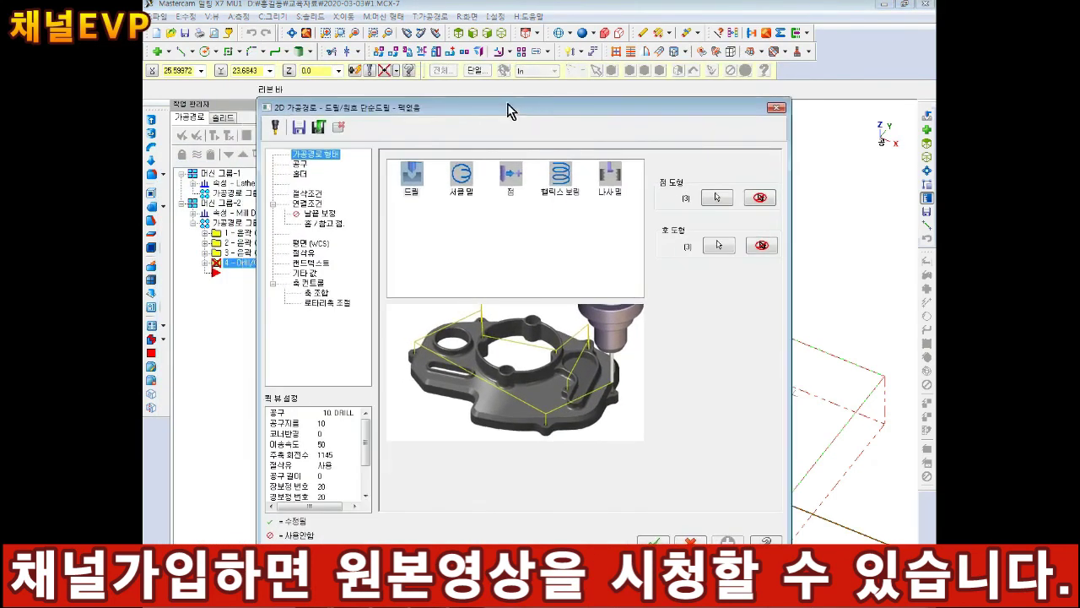
pyautogui.click(299, 163)
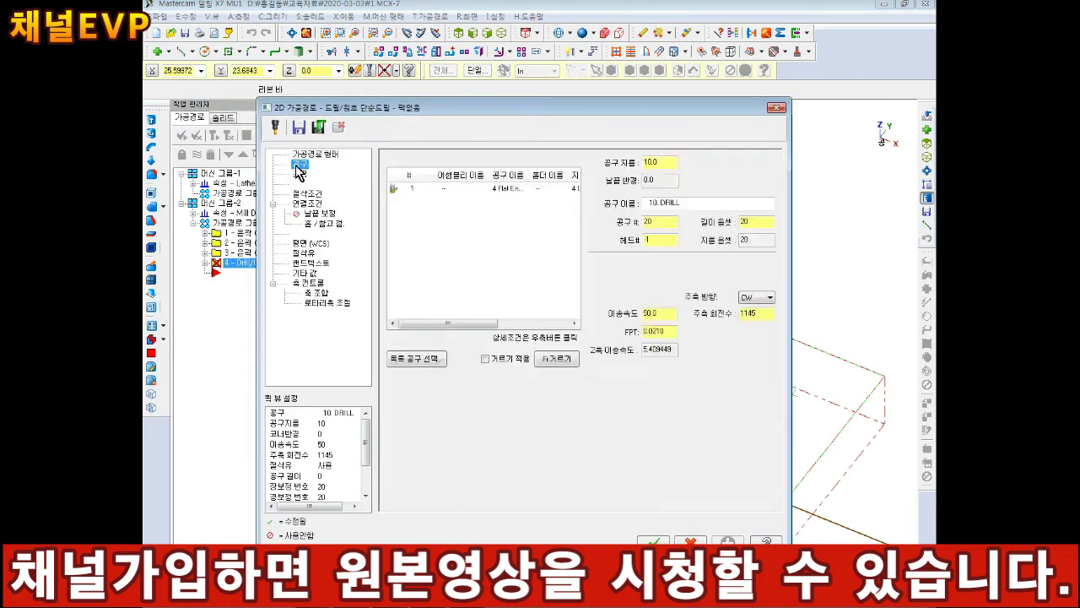
pyautogui.rightClick(478, 175)
pyautogui.click(498, 186)
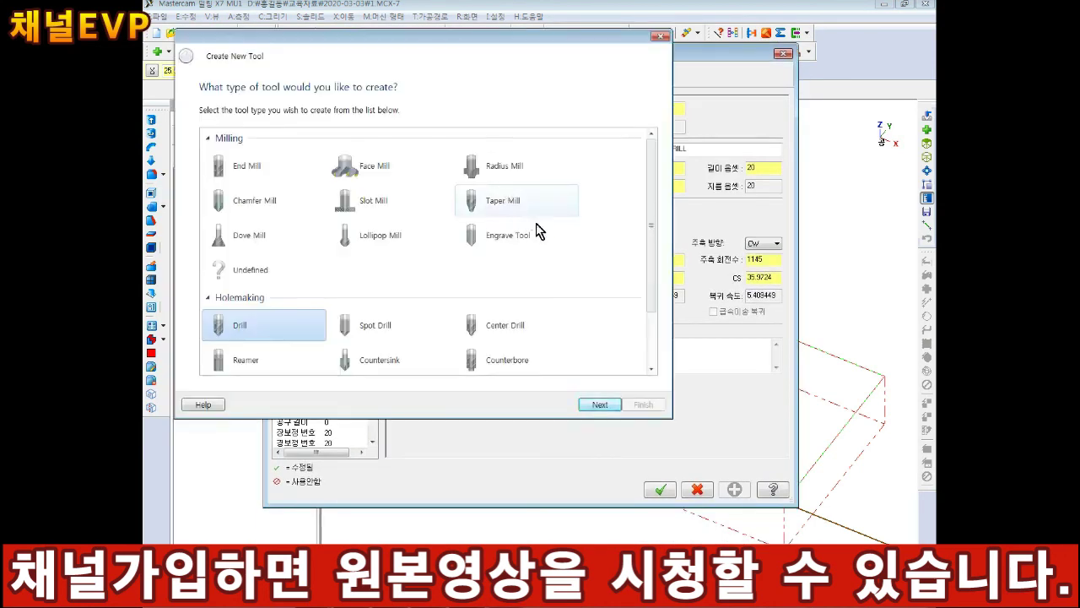
pyautogui.scroll(-2, 651, 242)
pyautogui.click(511, 270)
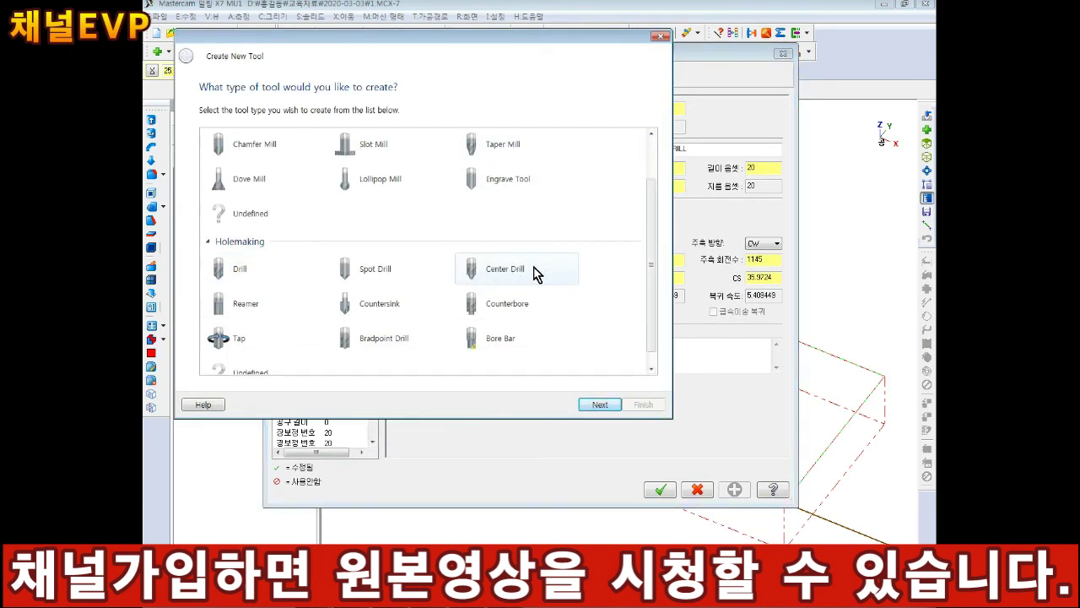
pyautogui.click(499, 270)
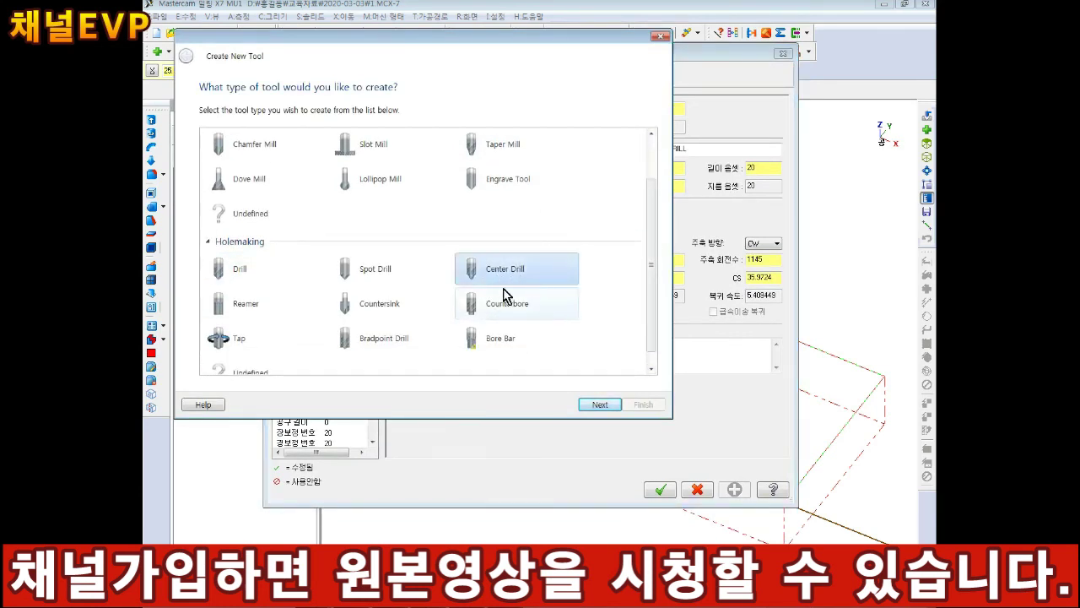
pyautogui.click(601, 405)
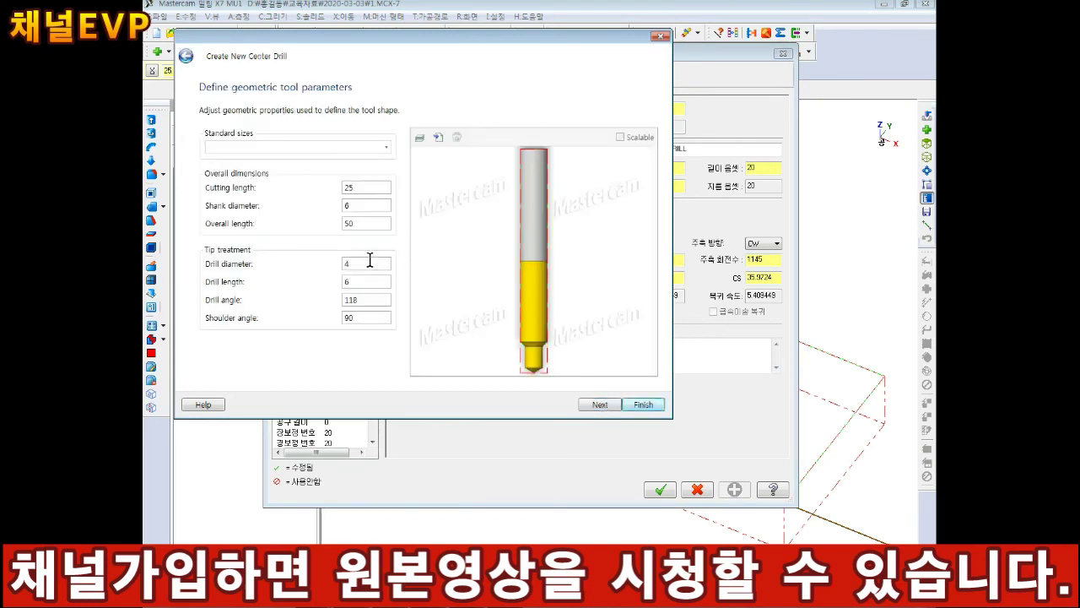
pyautogui.click(645, 405)
# Step: Widen the tool list's name column to show full tool names and select Center Drill - 6 for the drill toolpath
pyautogui.moveTo(499, 270); pyautogui.dragTo(478, 270)
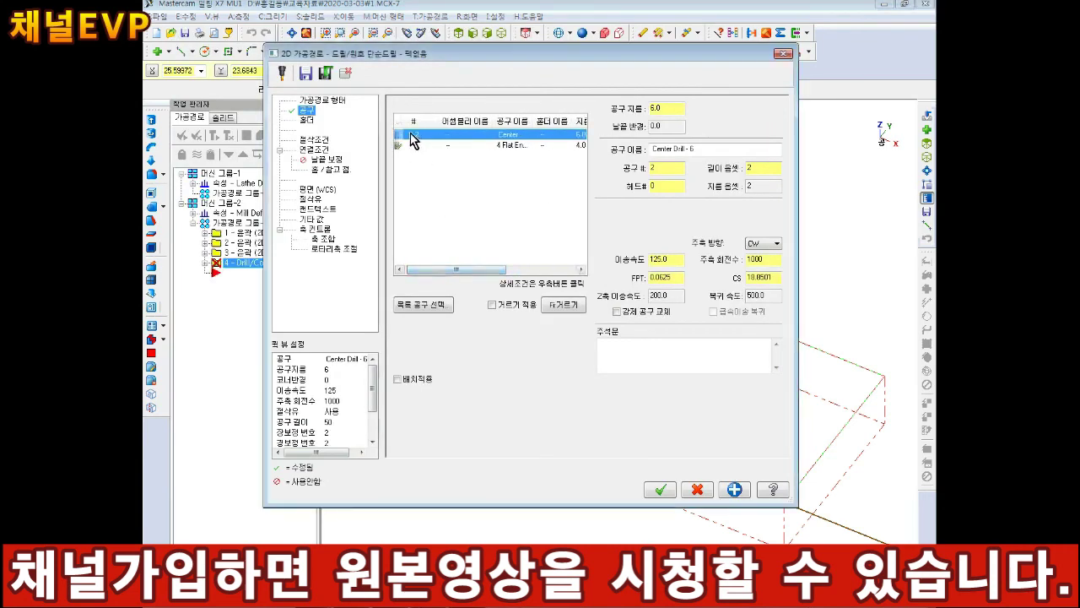
pyautogui.moveTo(534, 121); pyautogui.dragTo(567, 121)
pyautogui.moveTo(451, 270); pyautogui.dragTo(396, 283)
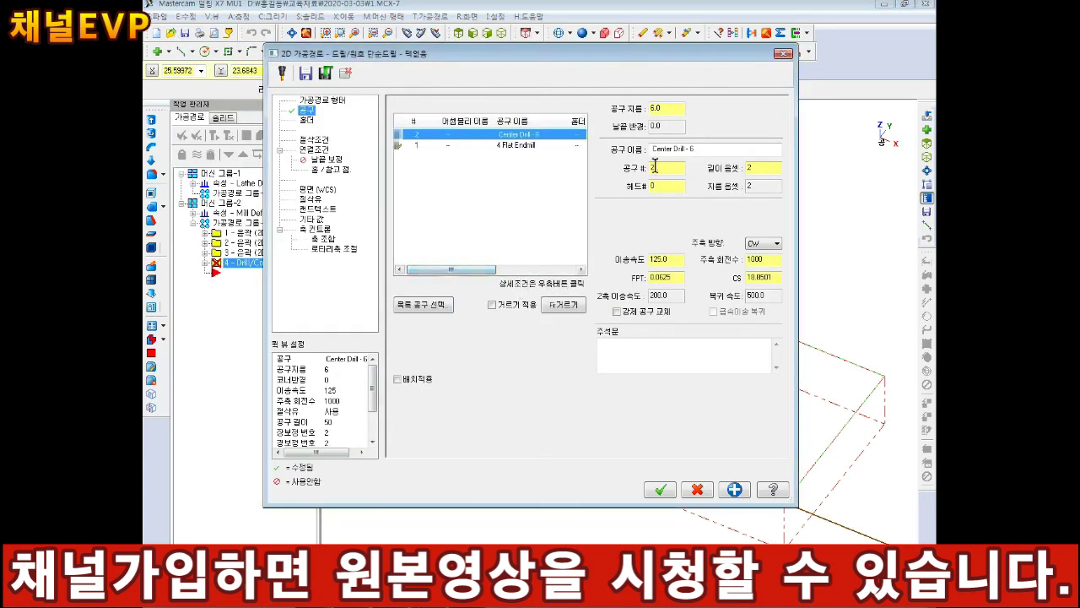
pyautogui.moveTo(448, 54); pyautogui.dragTo(361, 29)
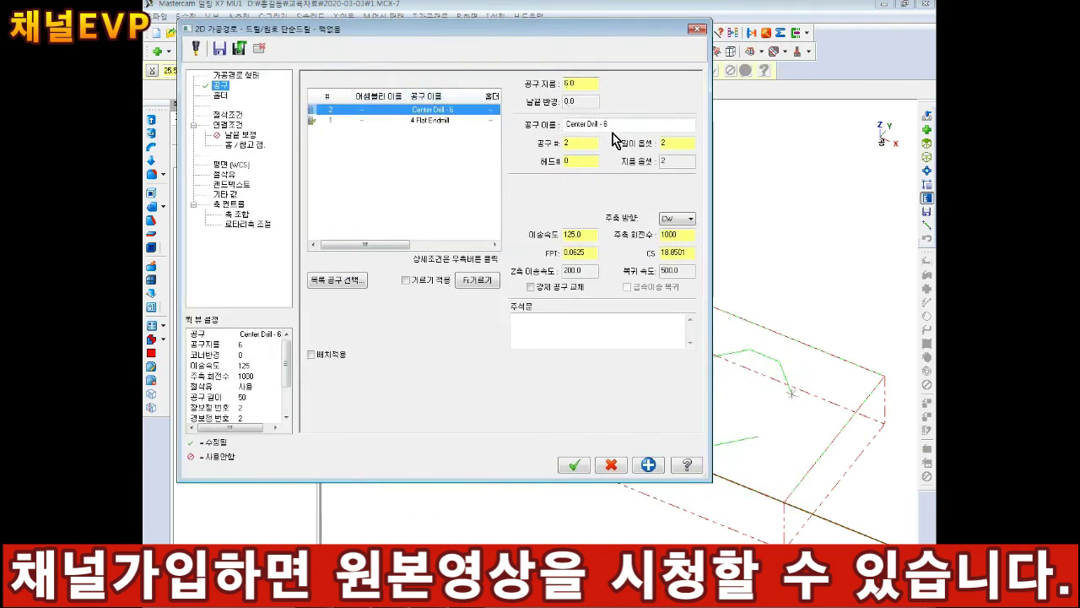
pyautogui.click(366, 119)
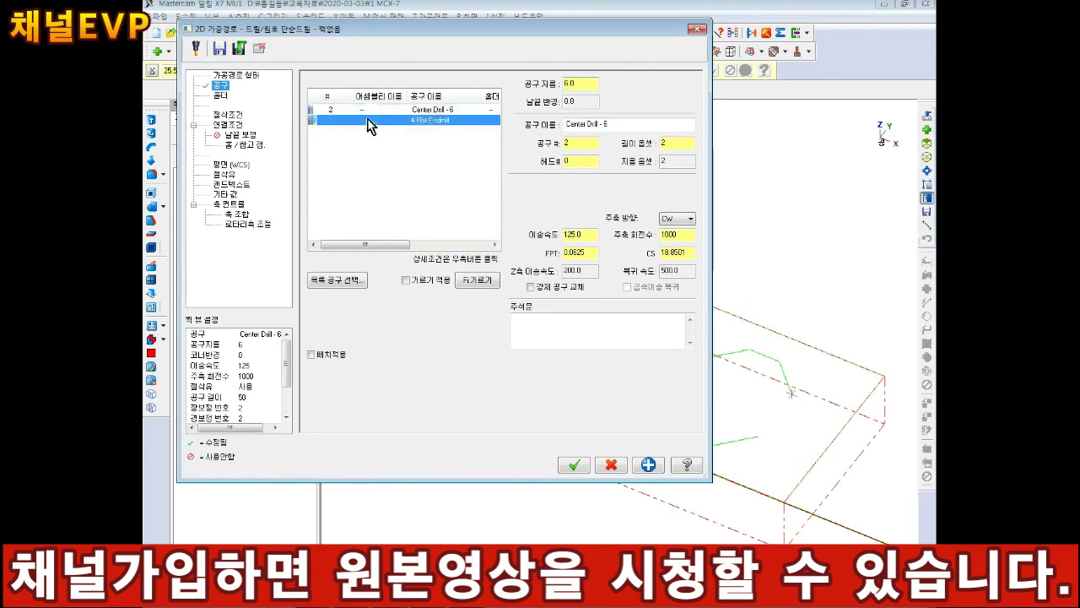
pyautogui.click(376, 109)
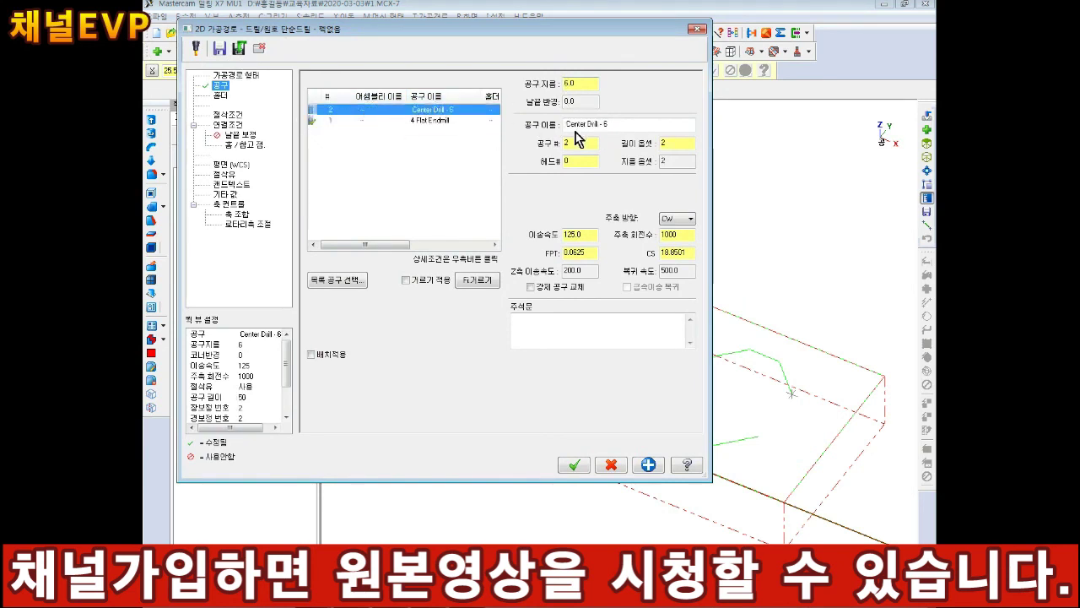
# Step: In Notepad, add the code lines T02 M06; and G43 H02 beneath the note on why center drilling is used
pyautogui.press('Tab')
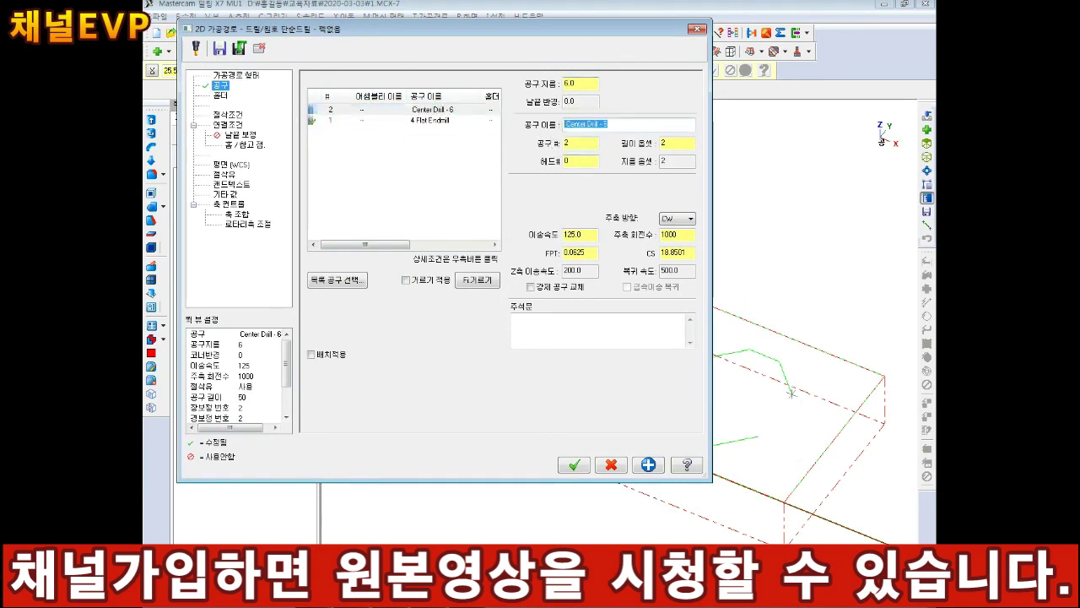
pyautogui.hotkey('alt', 'Tab')
pyautogui.write('T02 M0')
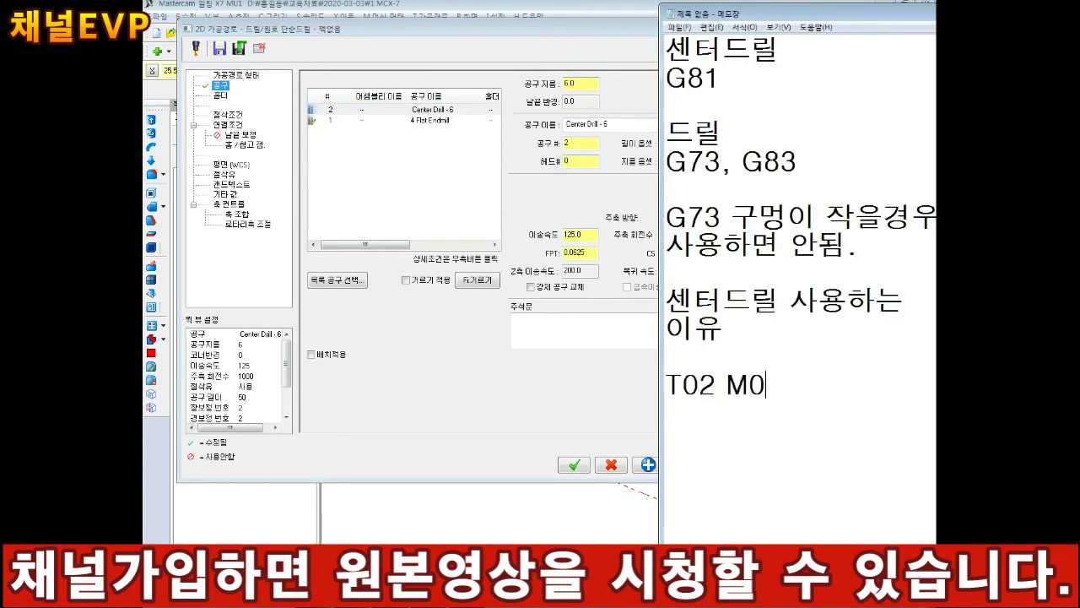
pyautogui.hotkey('alt', 'Tab')
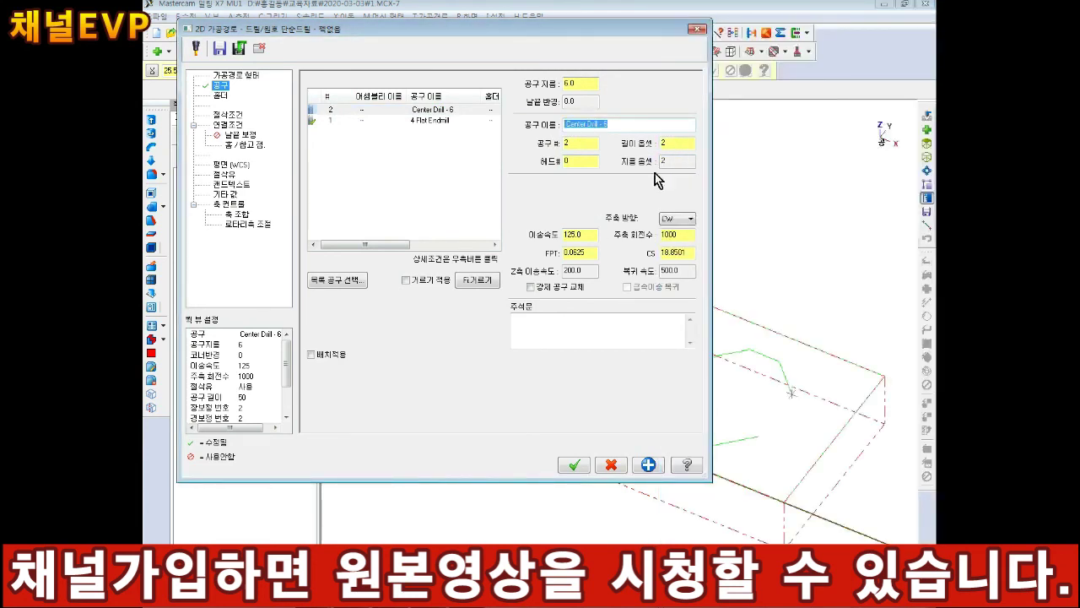
pyautogui.hotkey('alt', 'Tab')
pyautogui.press('Return')
pyautogui.write('G43 H02')
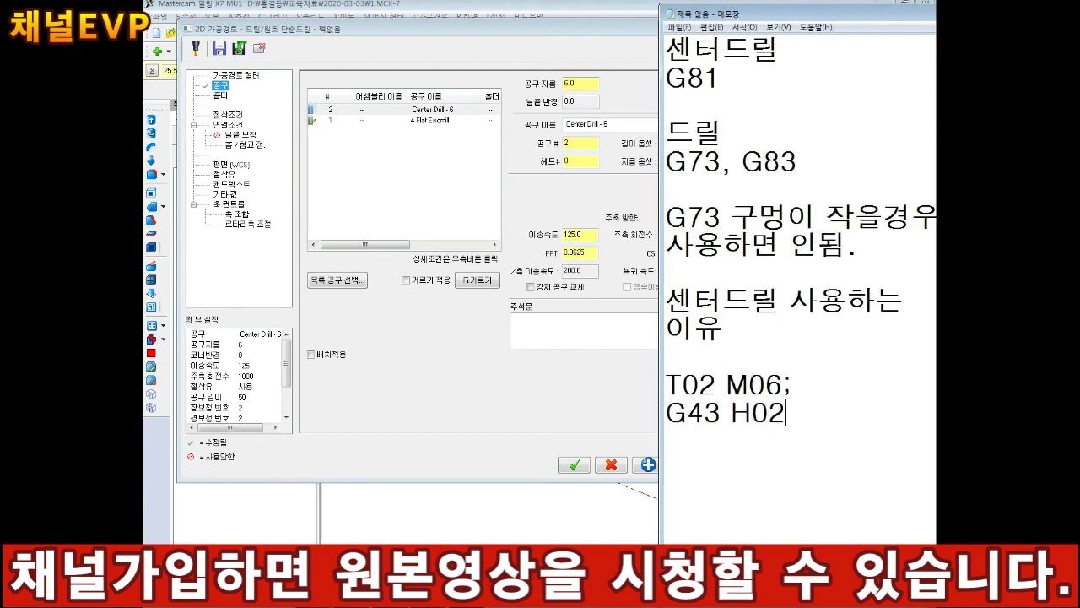
pyautogui.hotkey('alt', 'Tab')
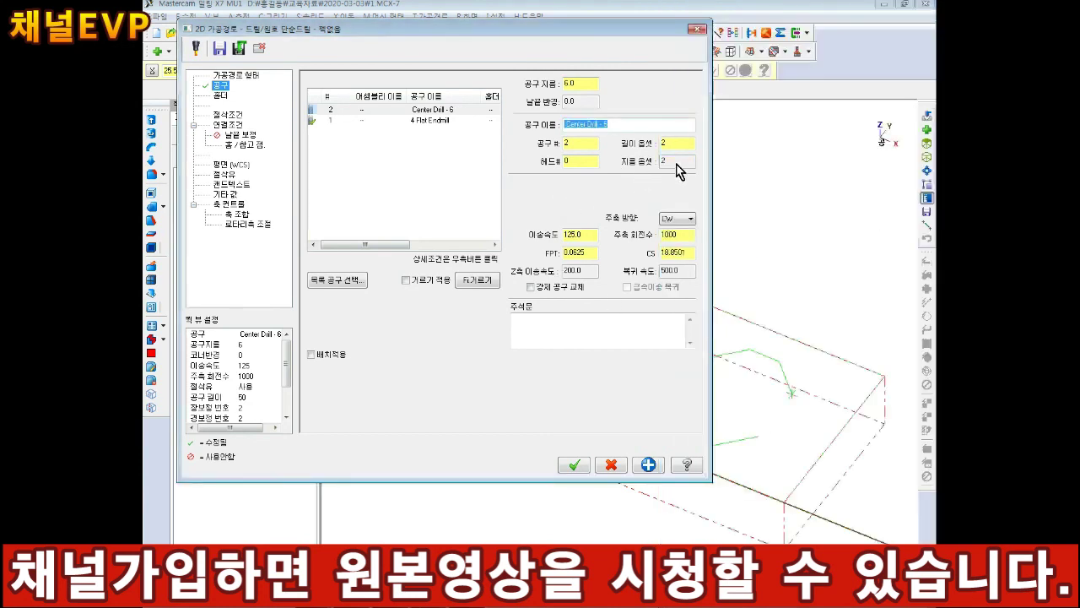
# Step: Add the drilling cycle G81 X0. Y0. Z-3. R F ; below the G43 H02 line in Notepad and return to the drill toolpath settings
pyautogui.hotkey('alt', 'Tab')
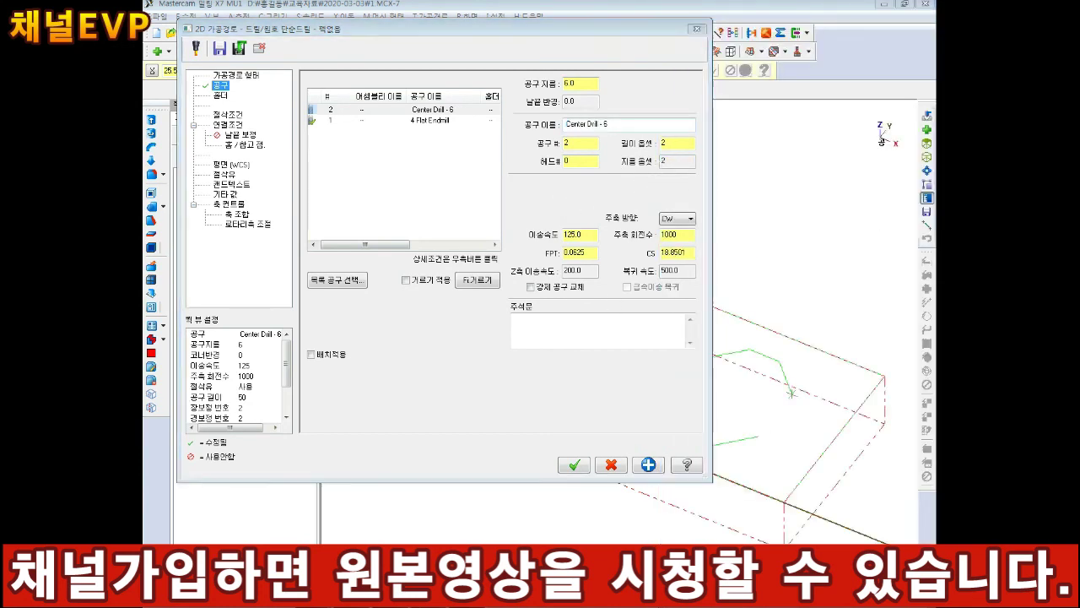
pyautogui.write('G81 X')
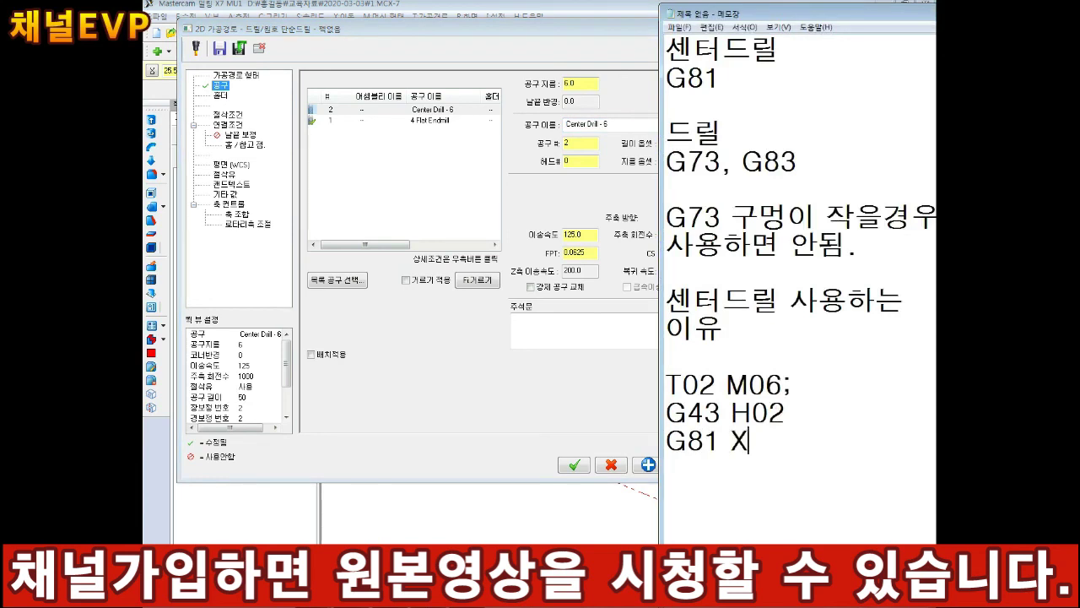
pyautogui.write('0. Y0. Z-3.')
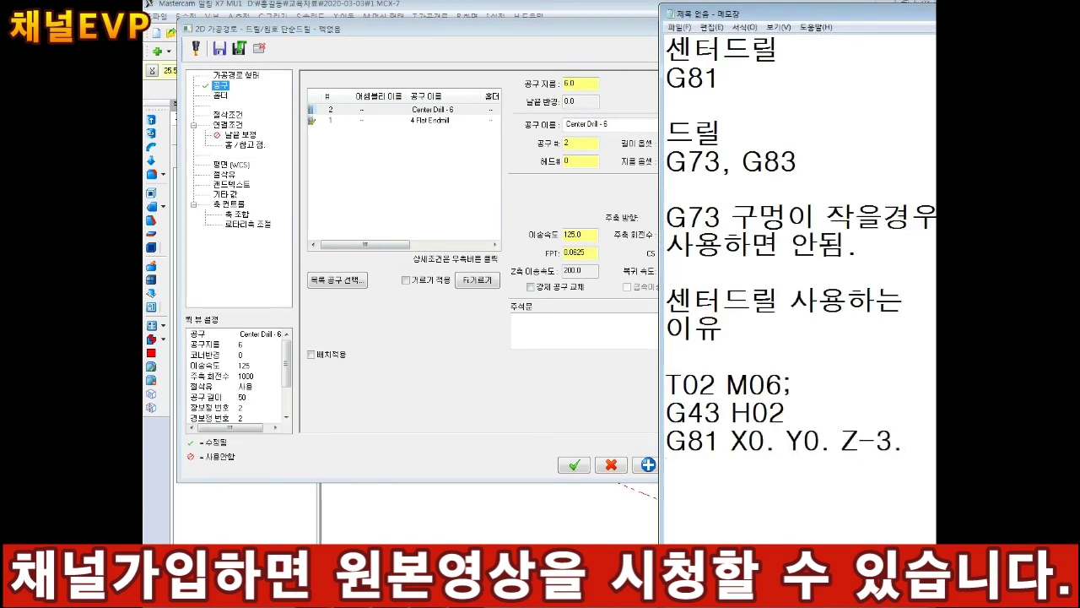
pyautogui.press('Return')
pyautogui.write('R F ;')
pyautogui.moveTo(740, 469); pyautogui.dragTo(667, 442)
pyautogui.click(567, 382)
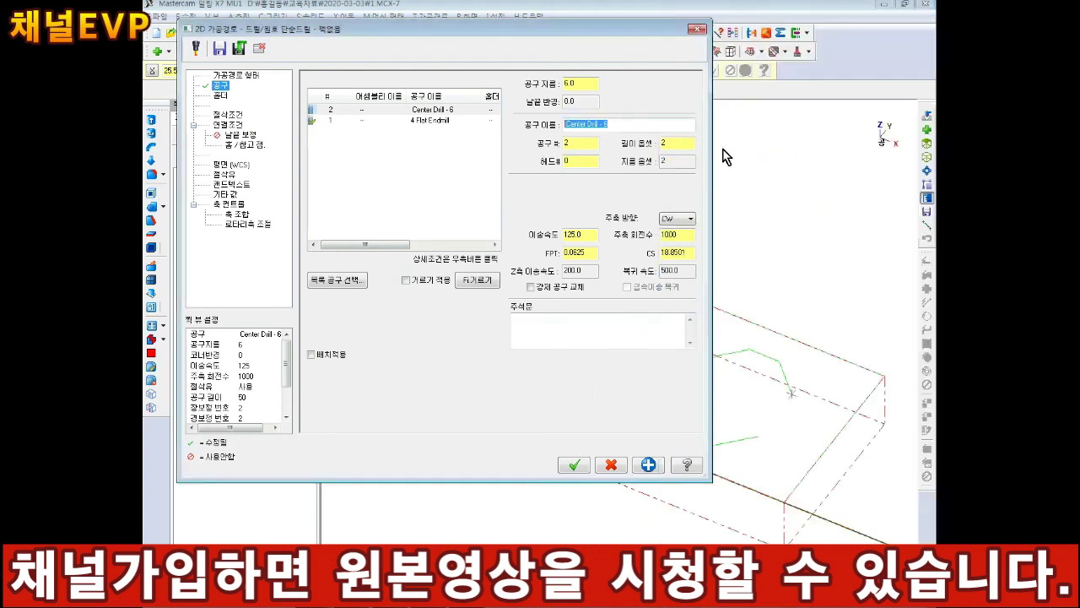
# Step: Set the center drill's feed rate to 100 and insert G97 S1000 M03; below the T02 M06; line in Notepad
pyautogui.doubleClick(577, 234)
pyautogui.write('100')
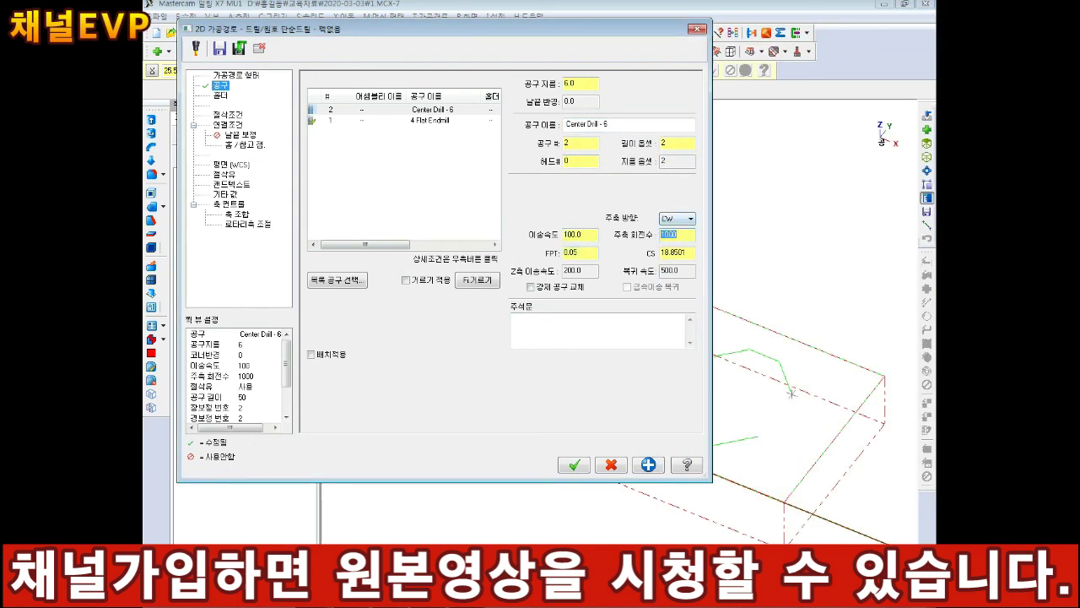
pyautogui.hotkey('alt', 'Tab')
pyautogui.click(811, 390)
pyautogui.press('Return')
pyautogui.write('G97 S1000 M03;')
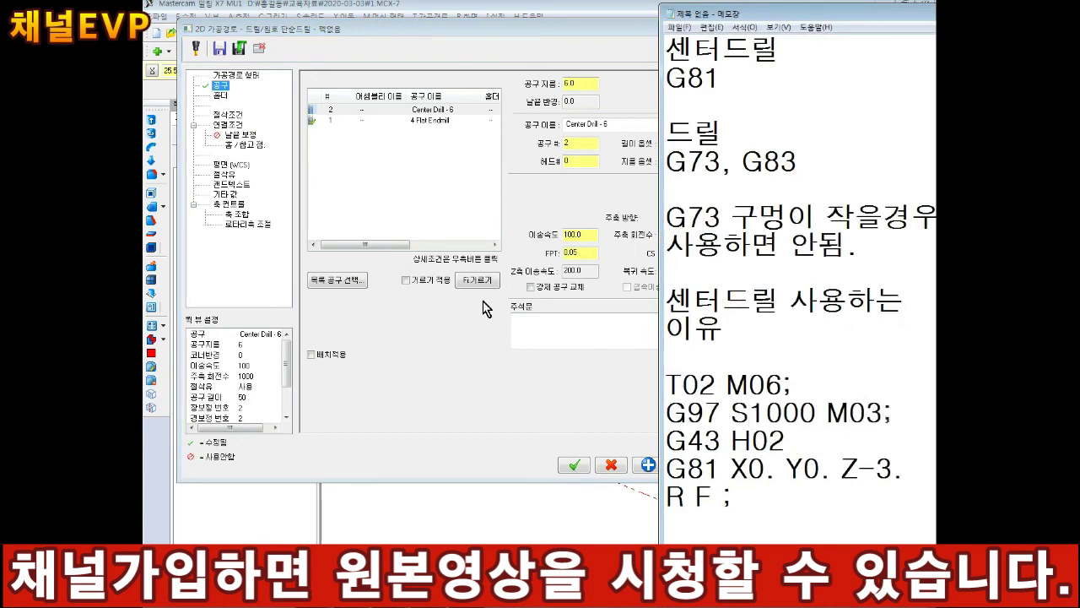
pyautogui.hotkey('alt', 'Tab')
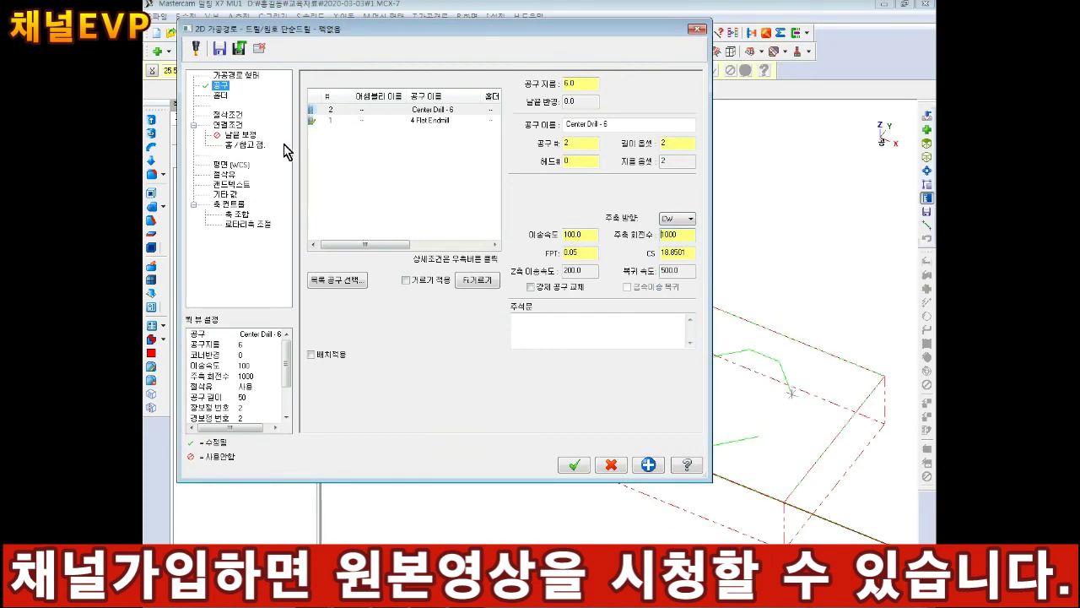
# Step: Choose the Drill/Counterbore cycle in the drill toolpath's cutting conditions
pyautogui.click(227, 114)
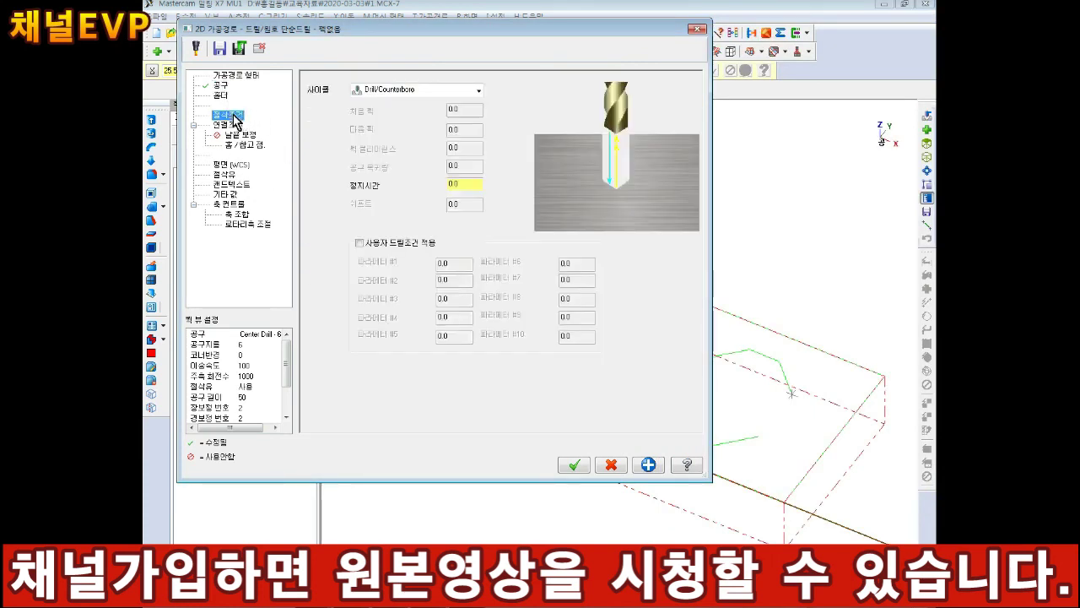
pyautogui.click(223, 87)
pyautogui.click(231, 119)
pyautogui.click(428, 88)
pyautogui.click(390, 103)
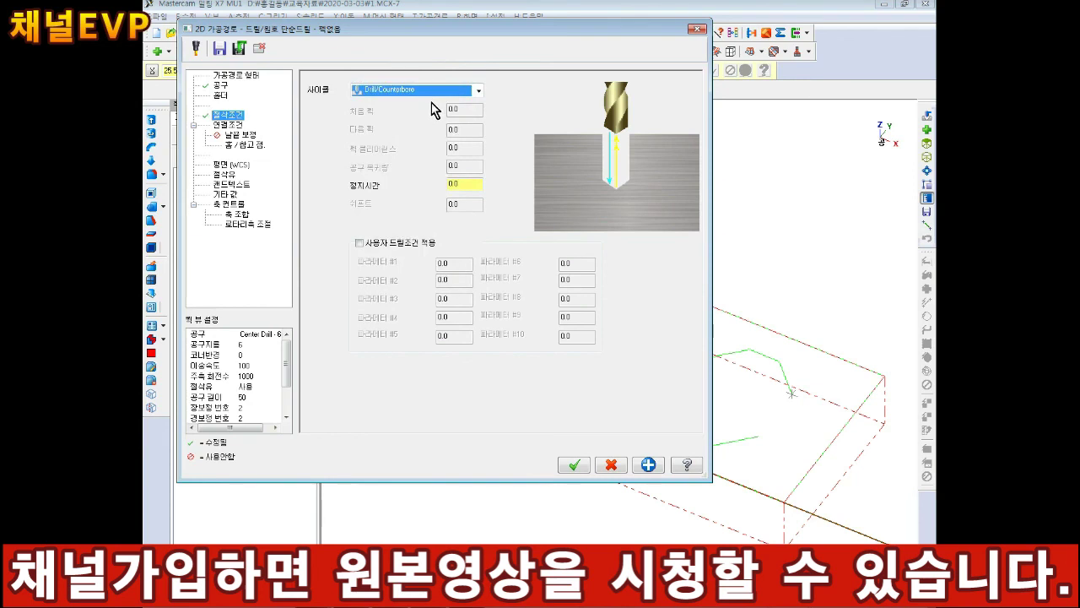
# Step: Set the drilling depth to -3.0 in the linking parameters, leaving the clearance height off
pyautogui.click(226, 125)
pyautogui.doubleClick(519, 216)
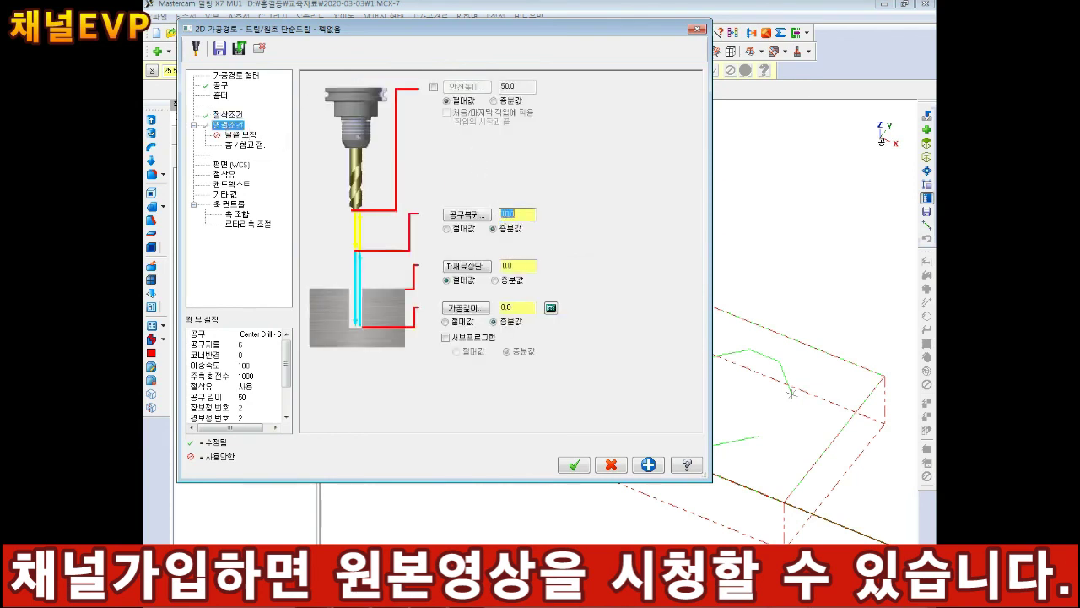
pyautogui.click(433, 87)
pyautogui.click(434, 87)
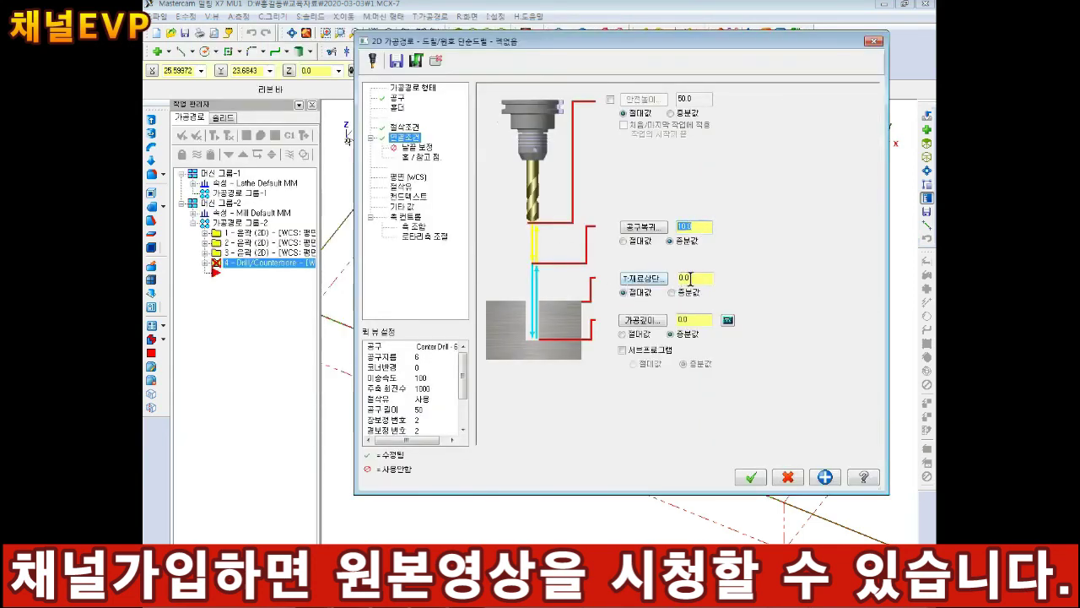
pyautogui.doubleClick(691, 320)
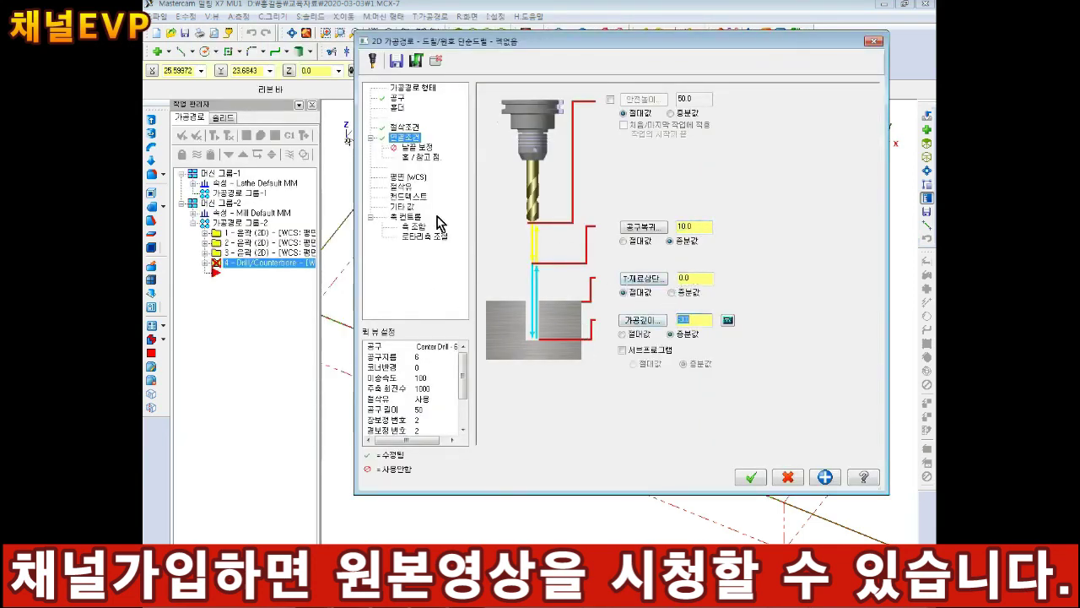
# Step: Switch Flood coolant on for the drill toolpath and accept the settings to generate it
pyautogui.click(402, 187)
pyautogui.click(690, 158)
pyautogui.click(675, 177)
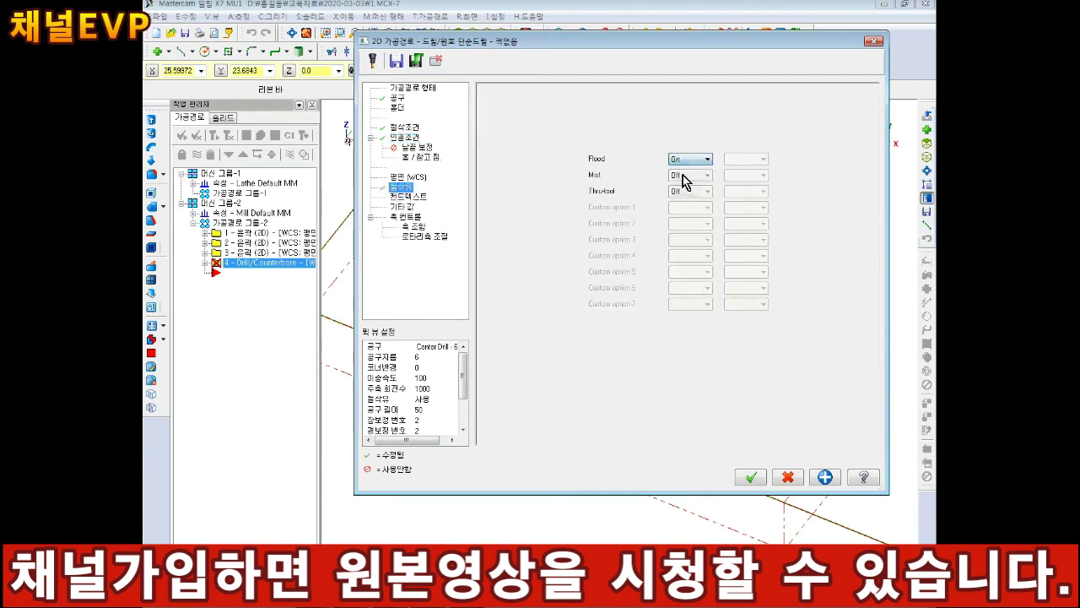
pyautogui.click(690, 158)
pyautogui.click(682, 173)
pyautogui.click(407, 138)
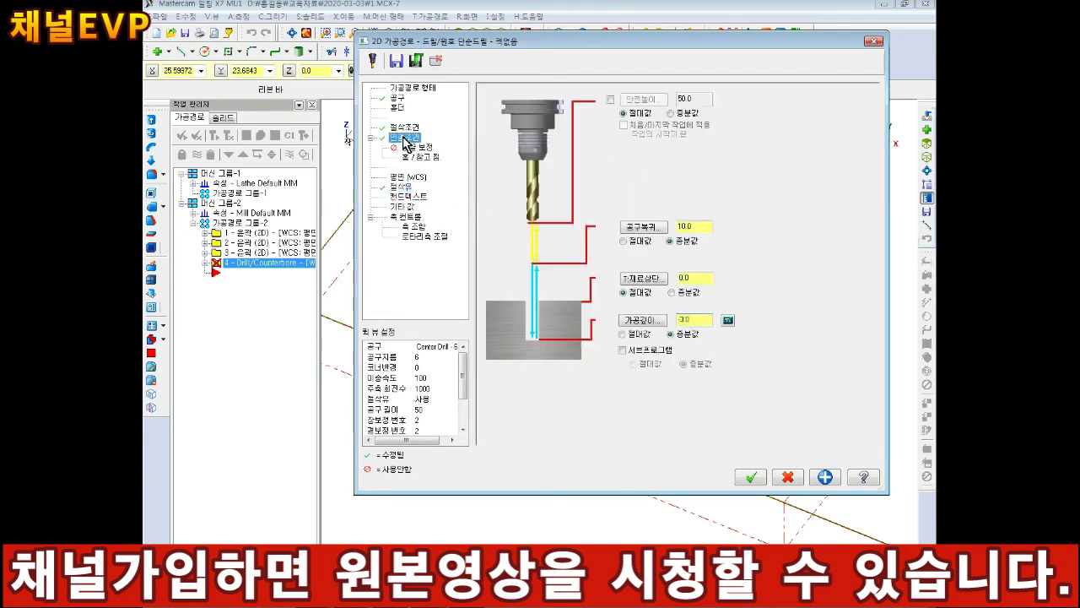
pyautogui.click(406, 187)
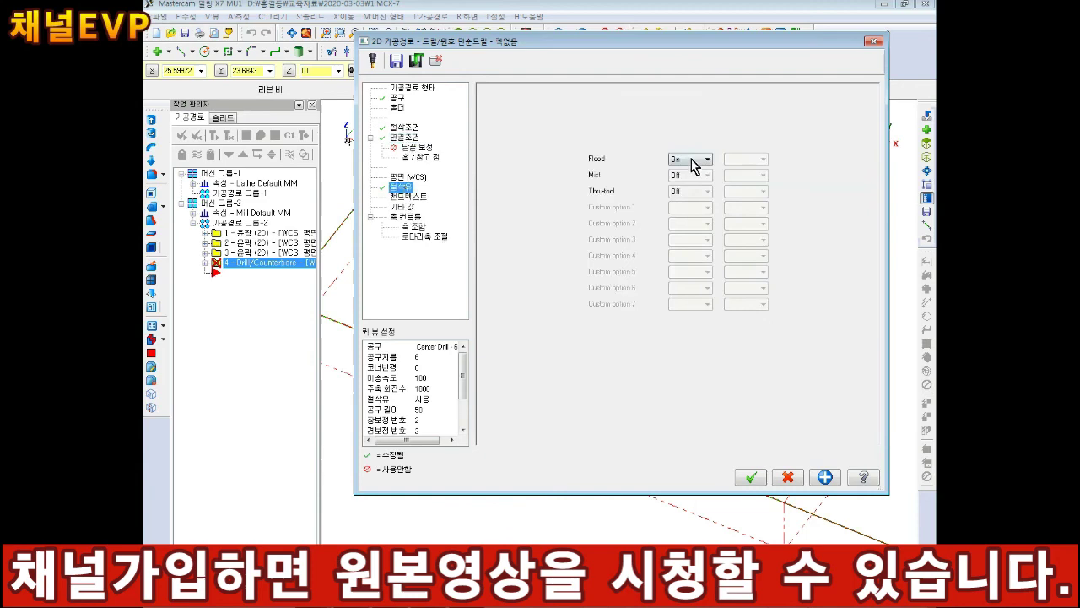
pyautogui.click(749, 477)
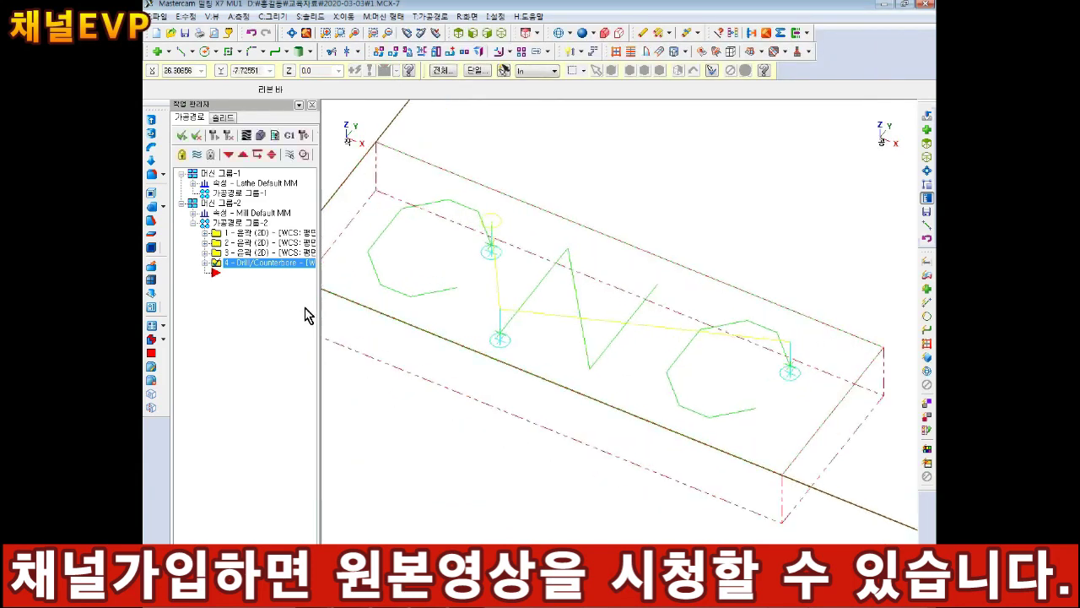
# Step: Move the Drill/Counterbore operation ahead of the three contour operations in the second toolpath group
pyautogui.scroll(-3, 442, 317)
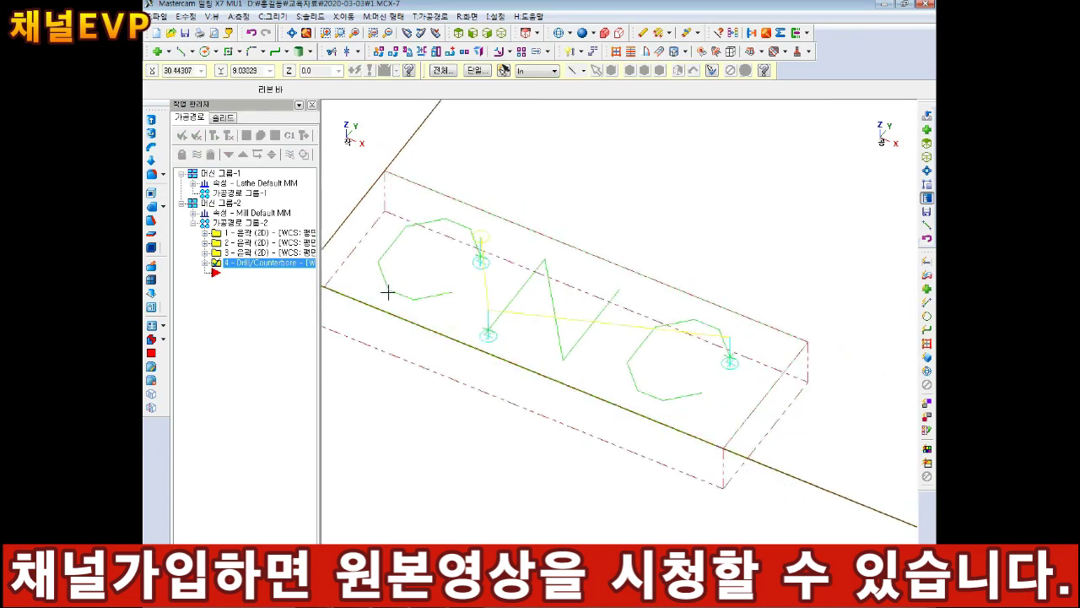
pyautogui.press('Left')
pyautogui.press('Left')
pyautogui.scroll(1, 705, 376)
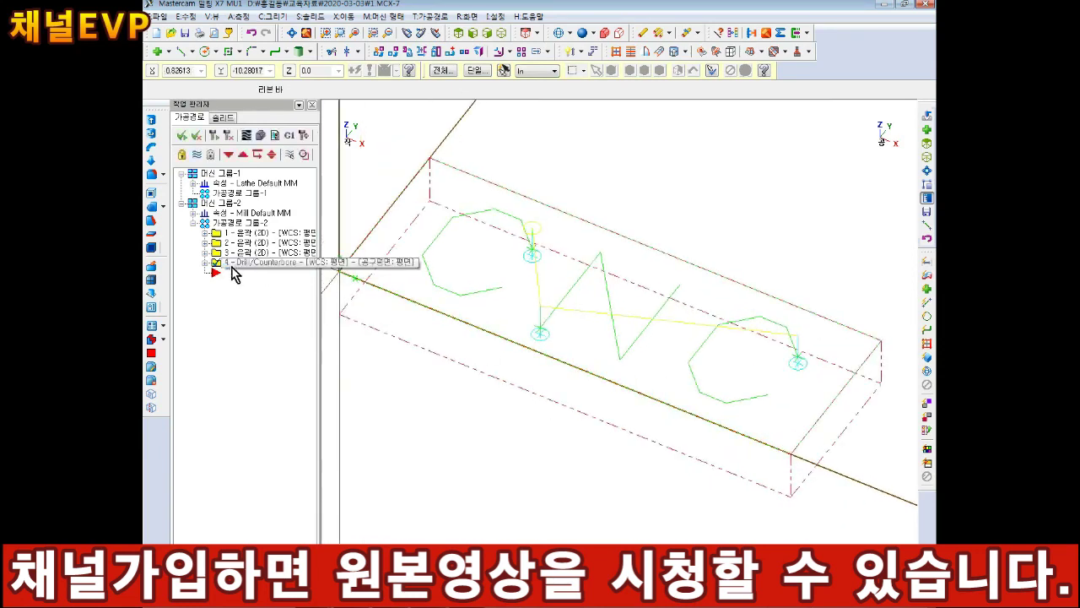
pyautogui.moveTo(235, 264); pyautogui.dragTo(251, 235)
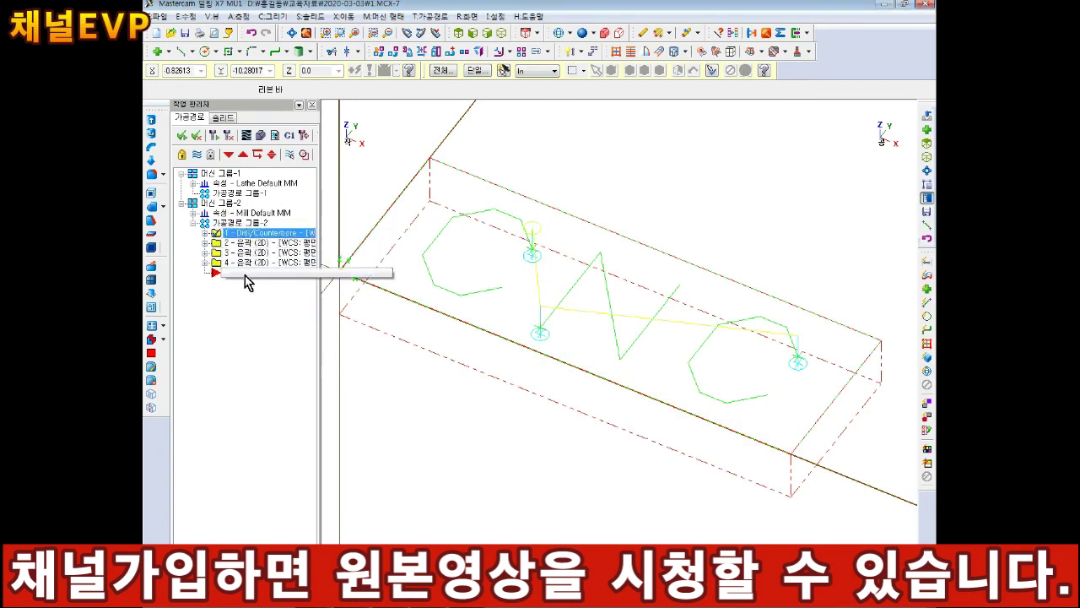
# Step: Select all operations of the second toolpath group and backplot their tool motion
pyautogui.scroll(-1, 667, 261)
pyautogui.scroll(1, 549, 295)
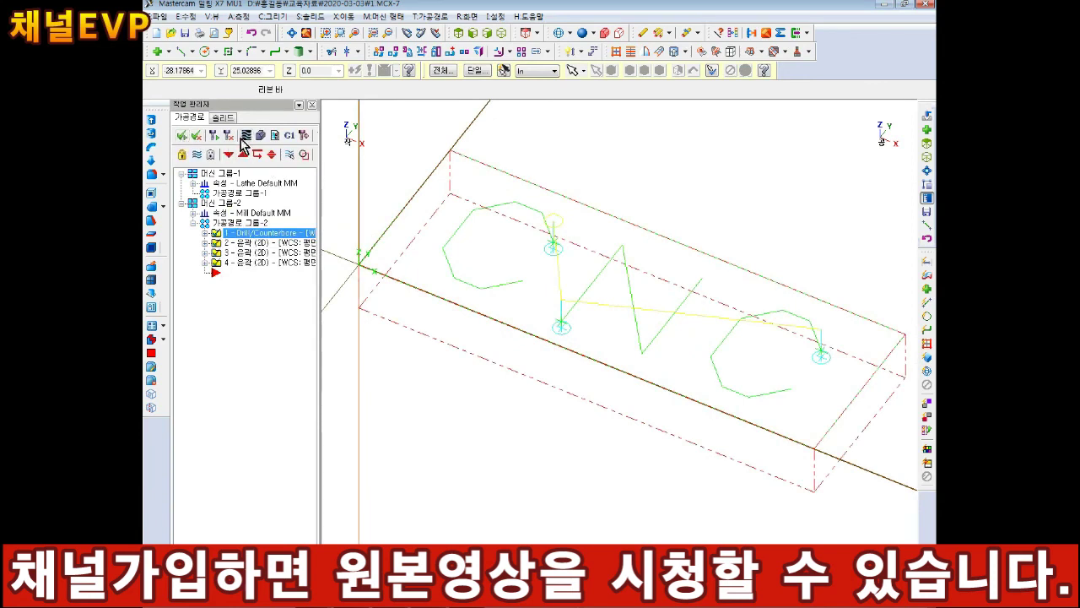
pyautogui.click(247, 135)
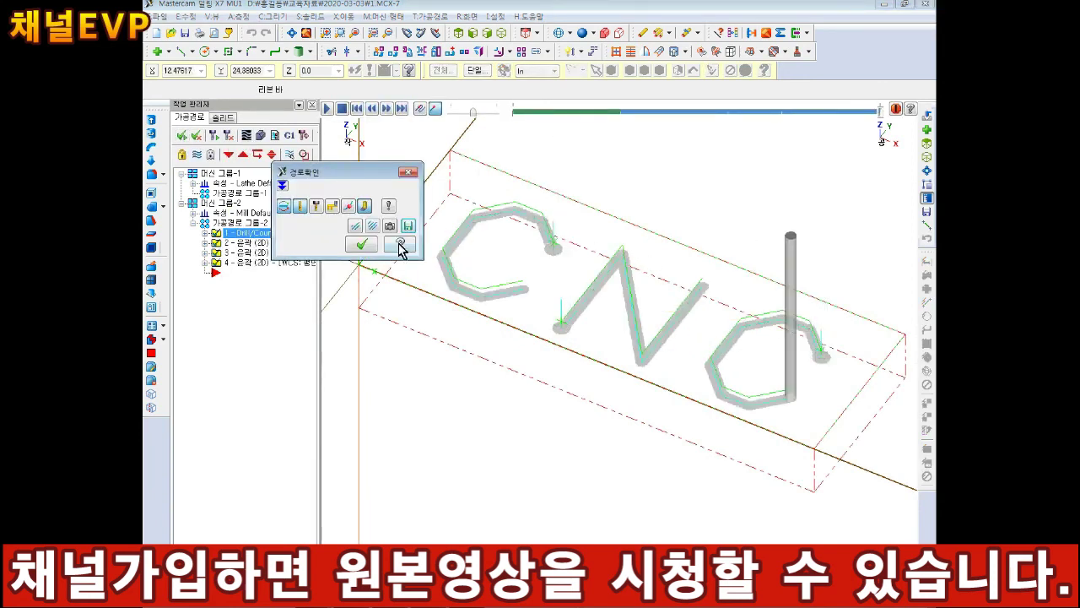
pyautogui.click(362, 244)
# Step: Run the solid verification of the drilling and contour operations in Mastercam Simulator, inspect the cut letters and return to the toolpaths
pyautogui.click(262, 133)
pyautogui.scroll(3, 376, 183)
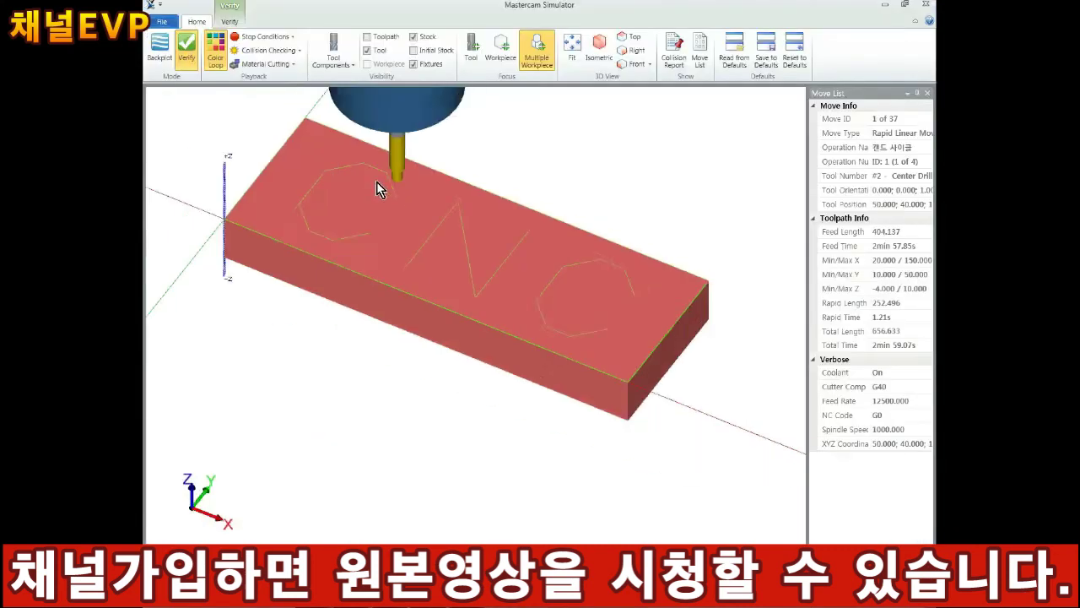
pyautogui.scroll(-2, 329, 208)
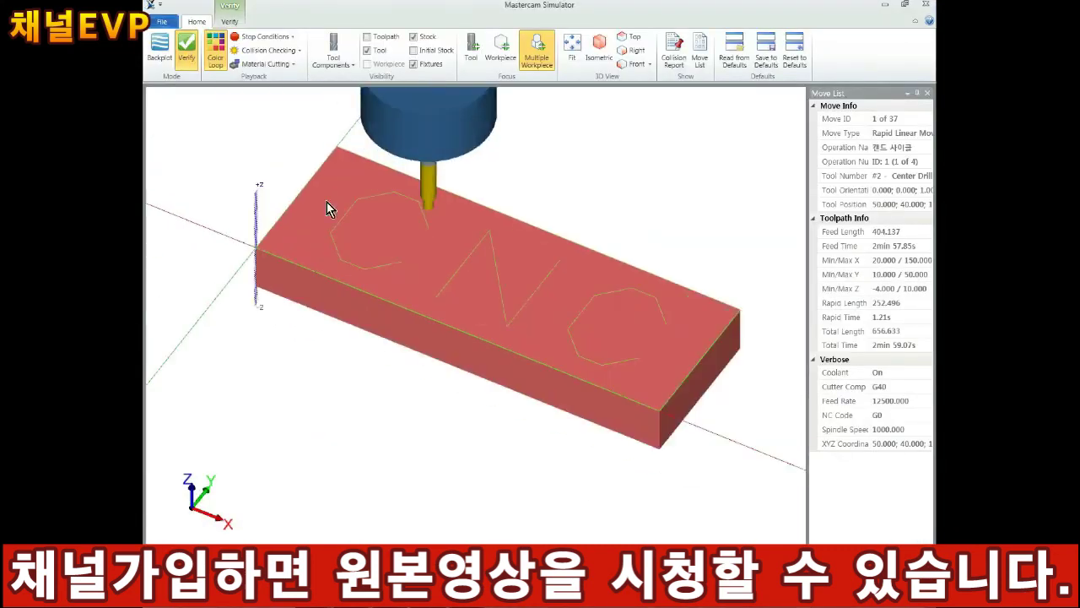
pyautogui.click(458, 598)
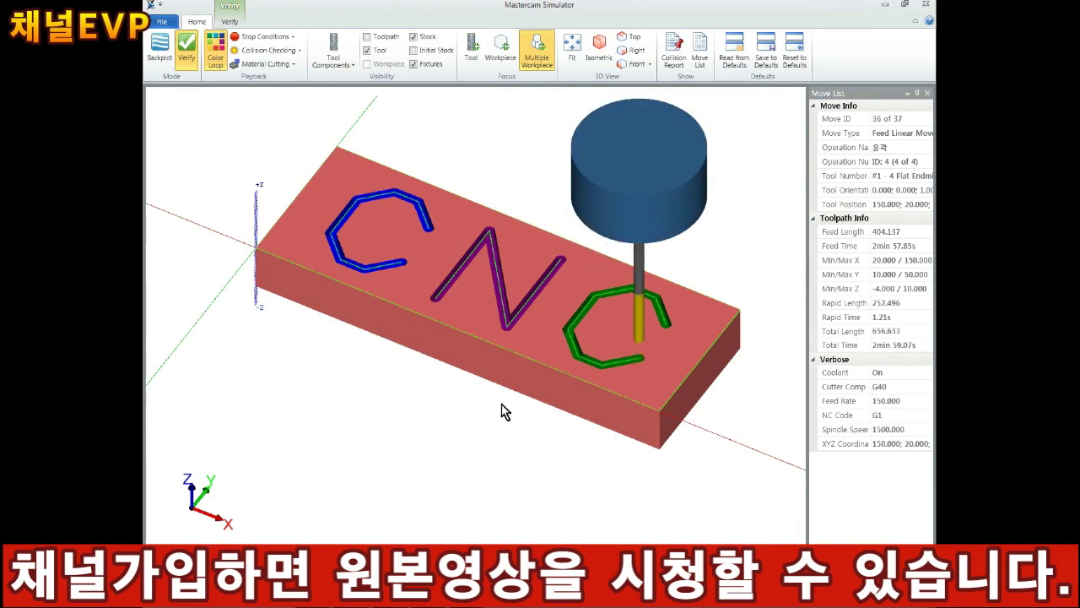
pyautogui.moveTo(513, 298); pyautogui.dragTo(512, 332, button='middle')
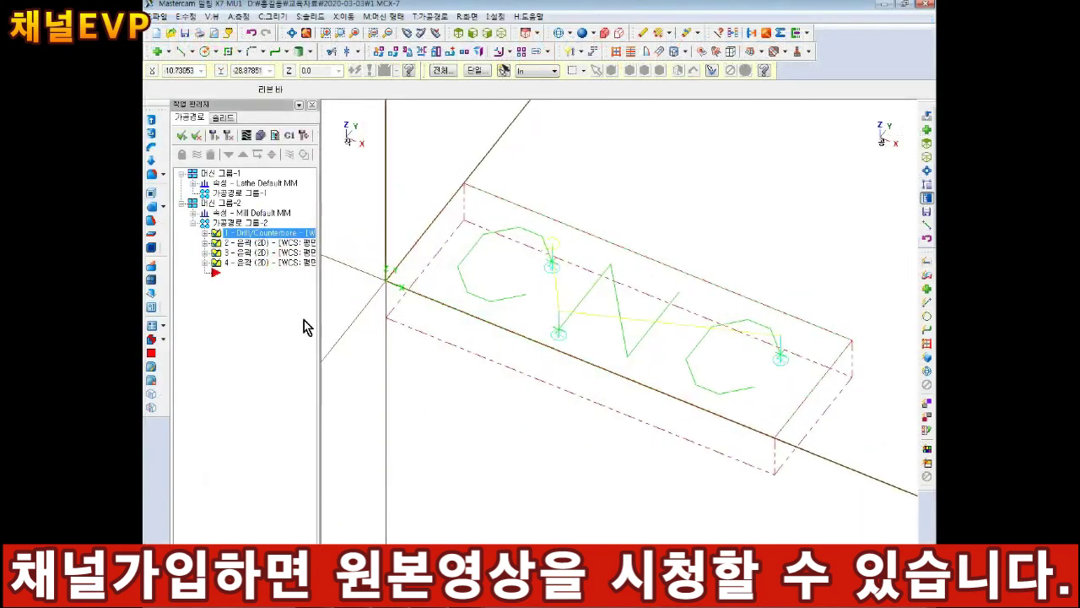
# Step: Duplicate the Drill/Counterbore operation and move the copy ahead of the contour operations in the second toolpath group
pyautogui.click(253, 263)
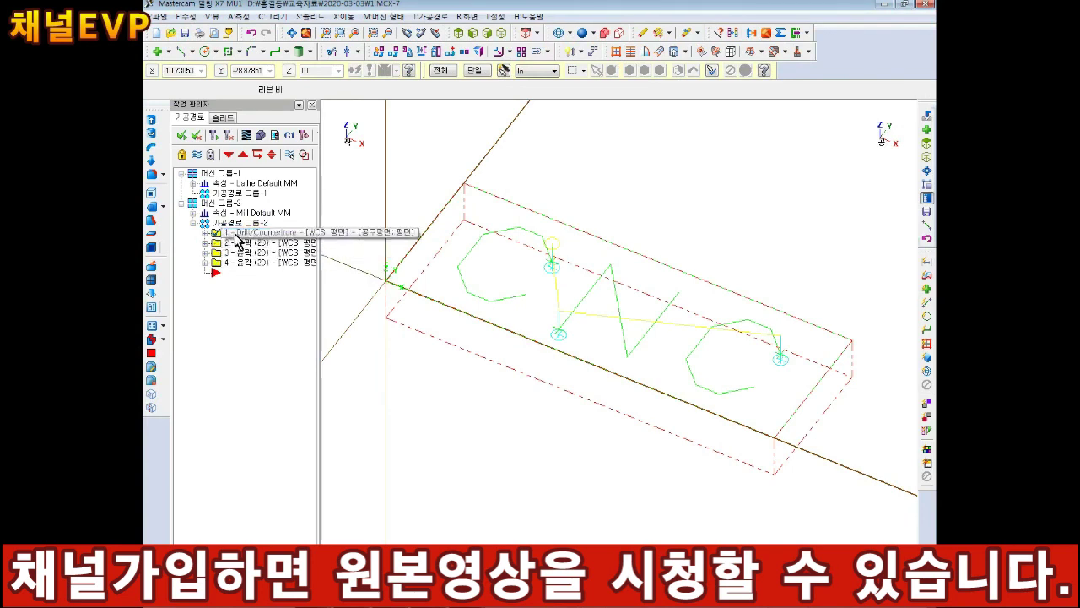
pyautogui.click(253, 233)
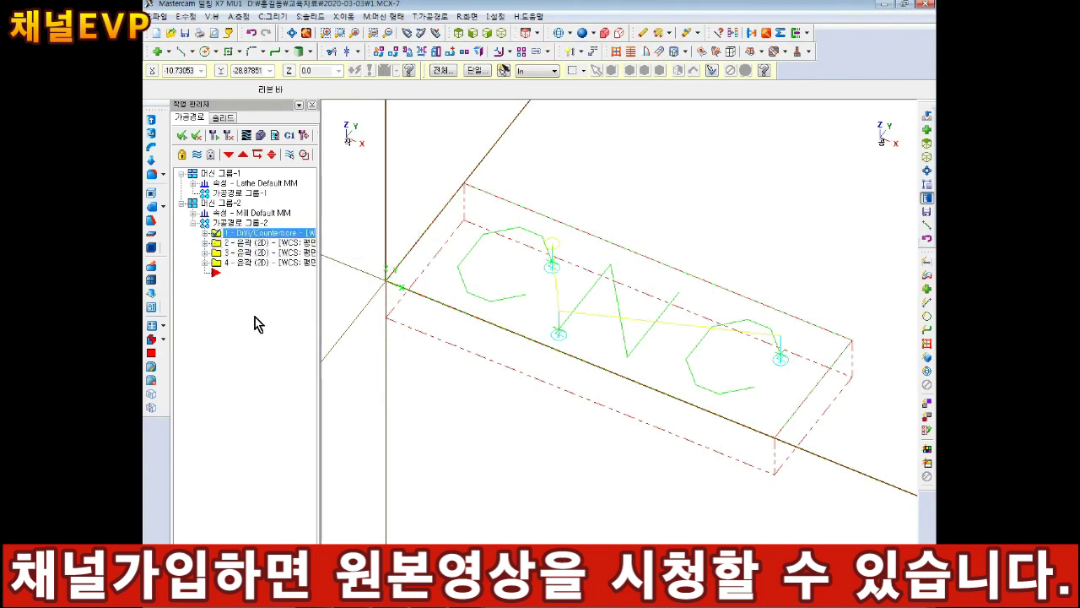
pyautogui.rightClick(262, 238)
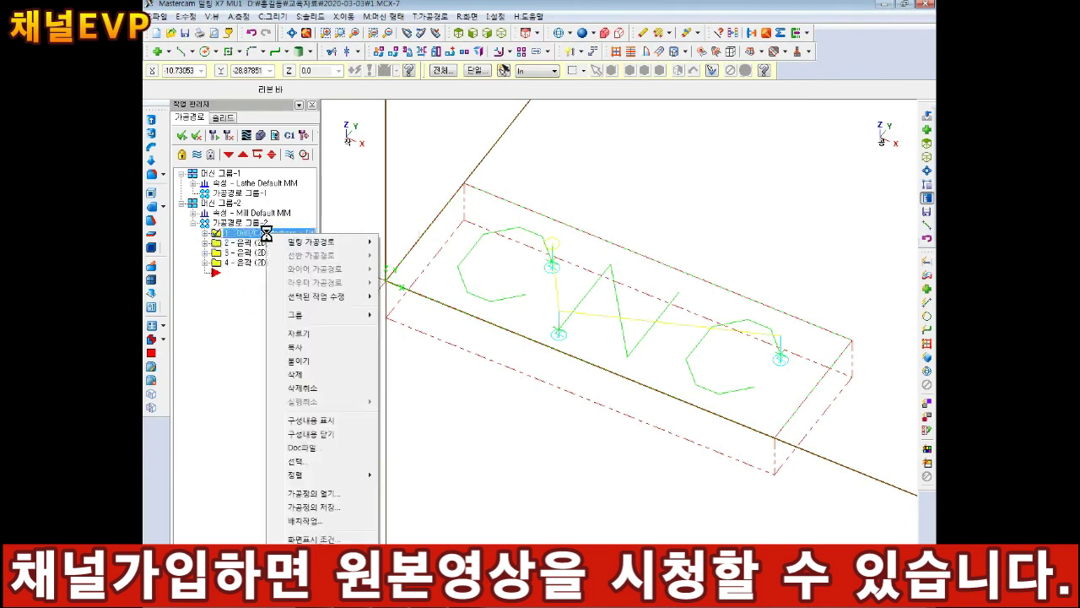
pyautogui.click(294, 347)
pyautogui.rightClick(256, 241)
pyautogui.click(283, 360)
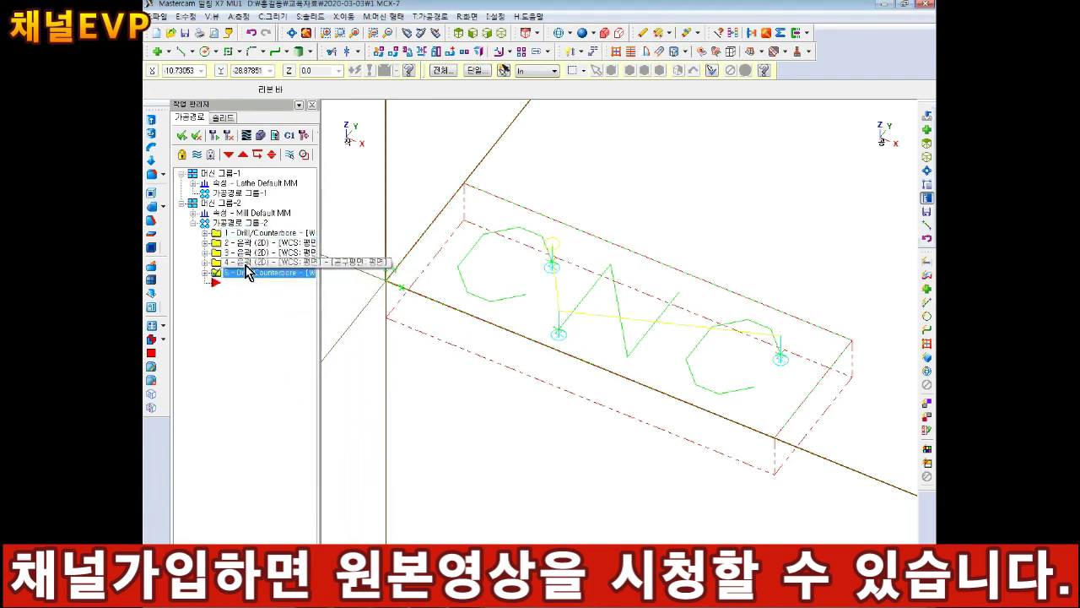
pyautogui.moveTo(253, 273); pyautogui.dragTo(254, 230)
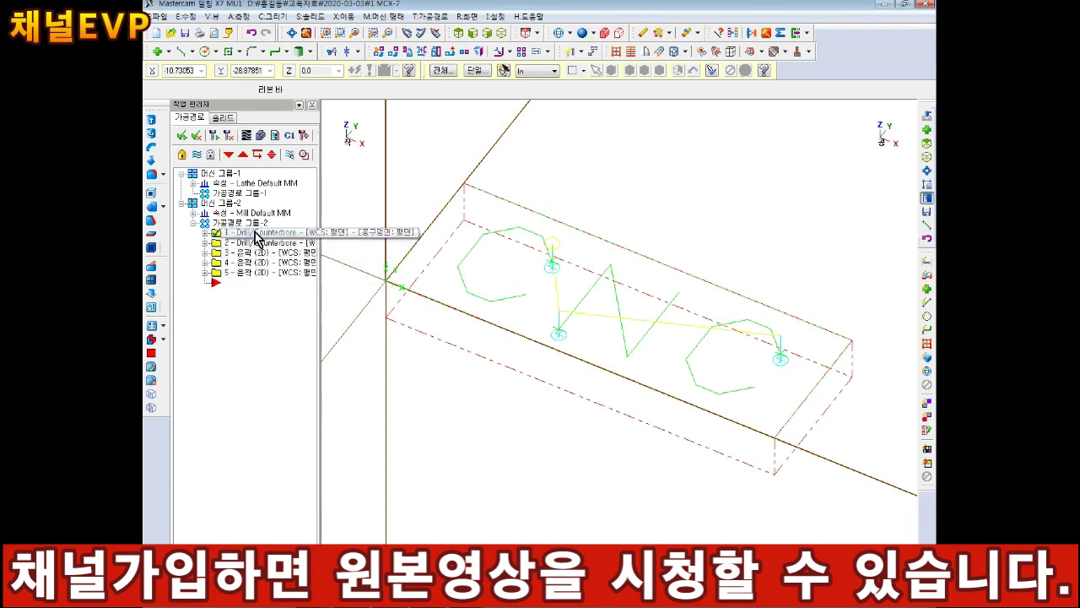
# Step: Open the parameters of the second Drill/Counterbore operation in the second toolpath group
pyautogui.click(258, 243)
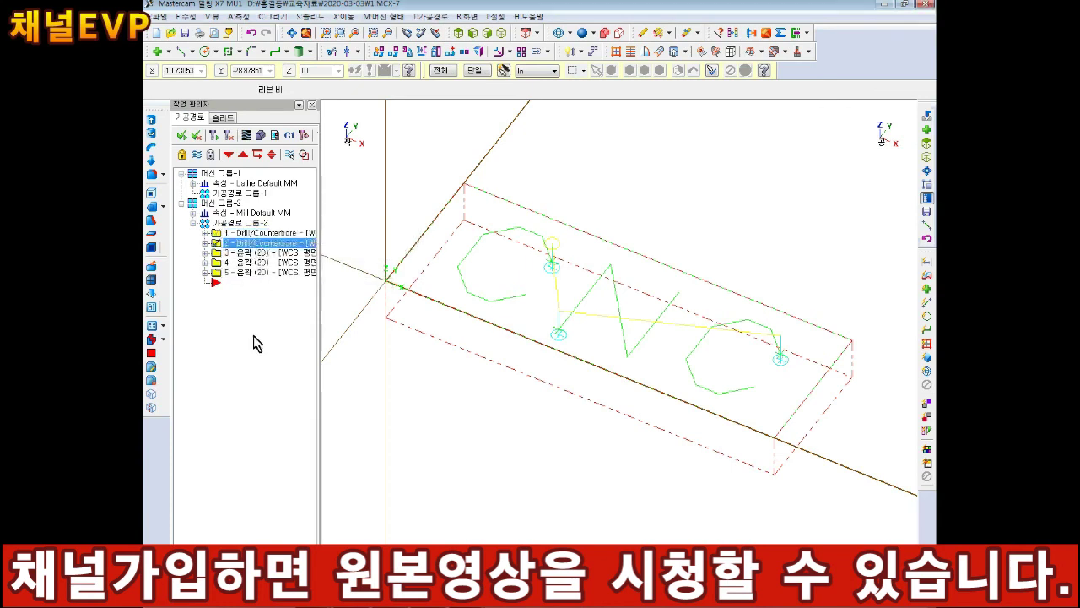
pyautogui.click(264, 235)
pyautogui.rightClick(257, 243)
pyautogui.click(211, 331)
pyautogui.click(205, 243)
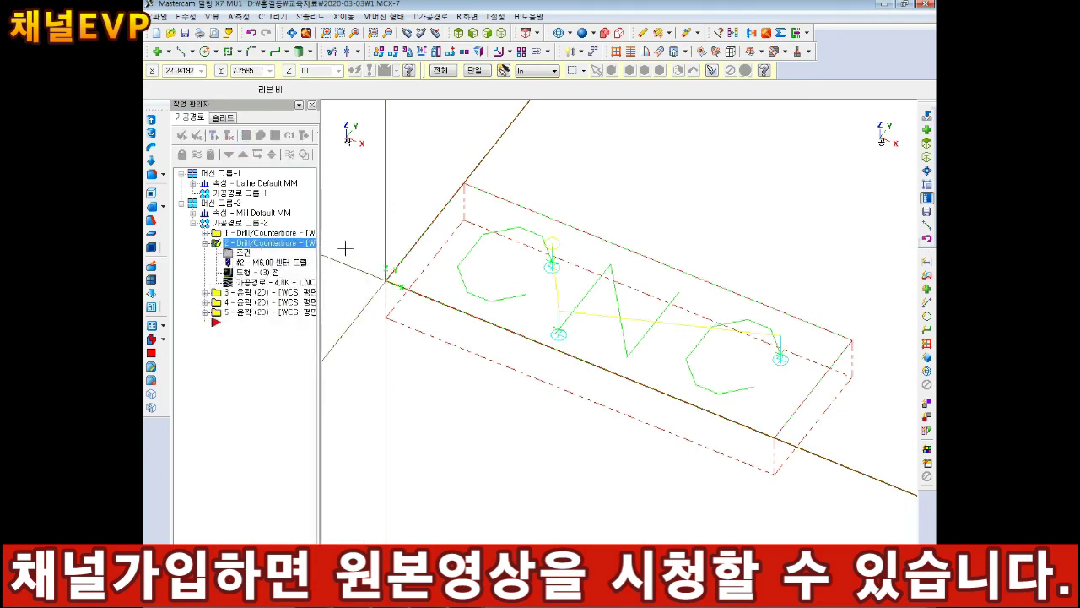
pyautogui.click(242, 254)
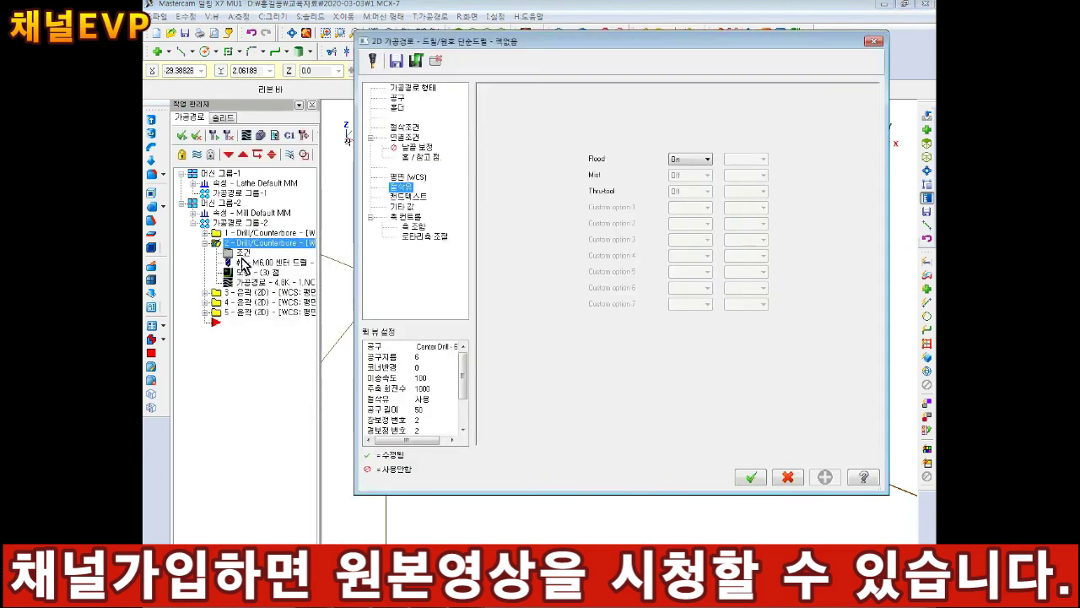
# Step: Create a new Drill tool with a diameter of 3.9 mm for the copied drilling operation
pyautogui.click(396, 99)
pyautogui.rightClick(556, 187)
pyautogui.click(572, 182)
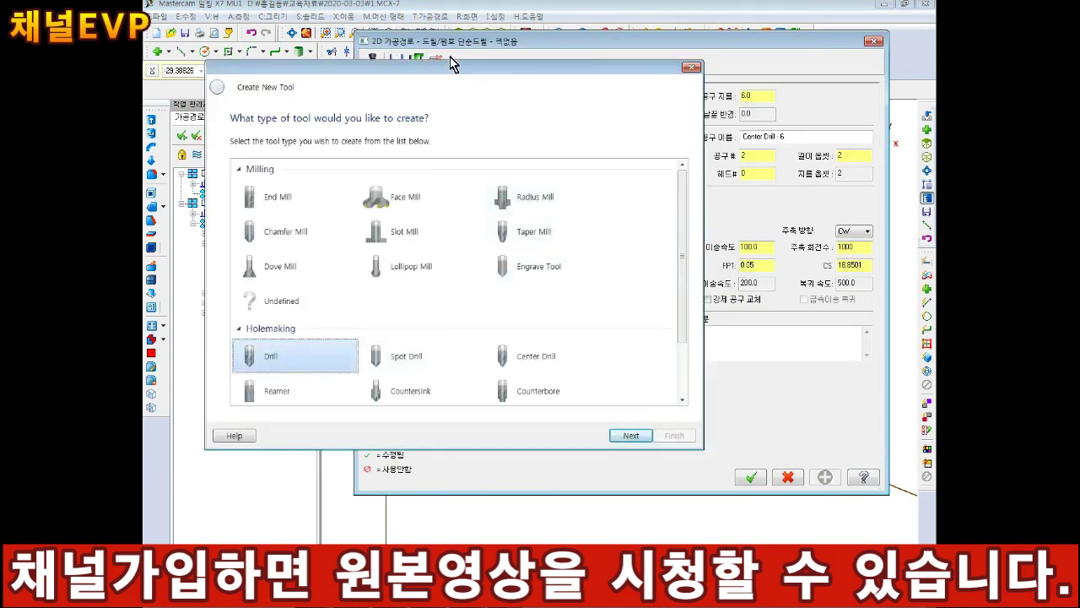
pyautogui.moveTo(444, 67); pyautogui.dragTo(452, 54)
pyautogui.moveTo(692, 202); pyautogui.dragTo(693, 242)
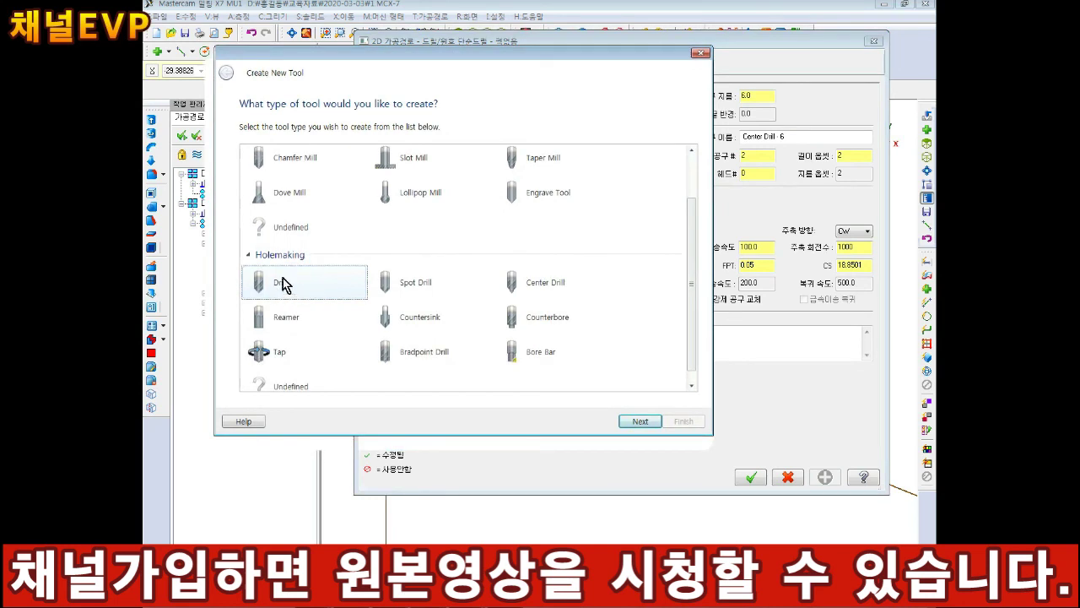
pyautogui.click(640, 421)
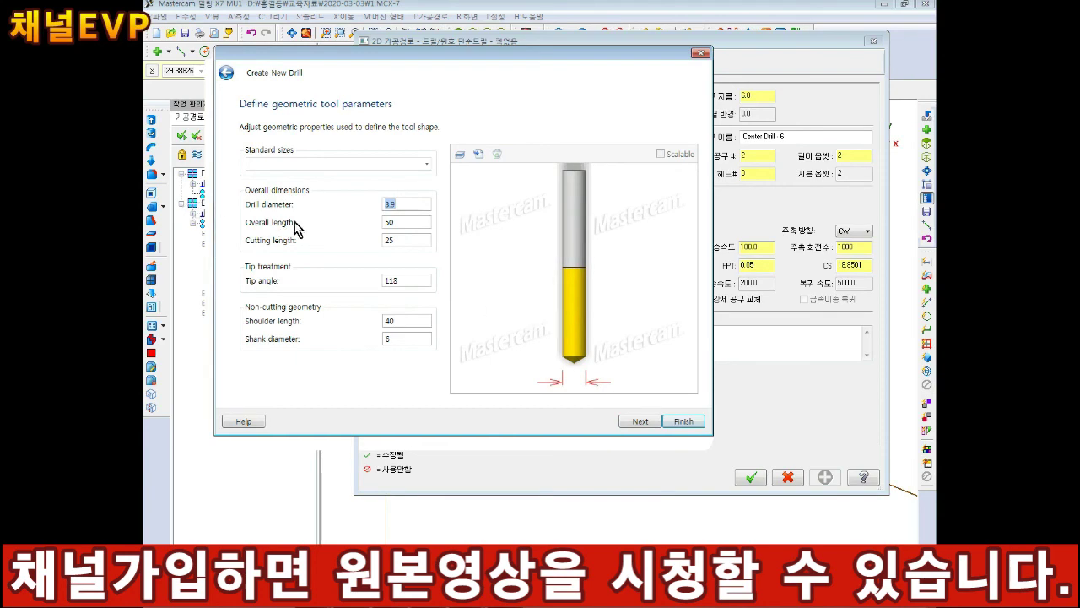
pyautogui.click(685, 421)
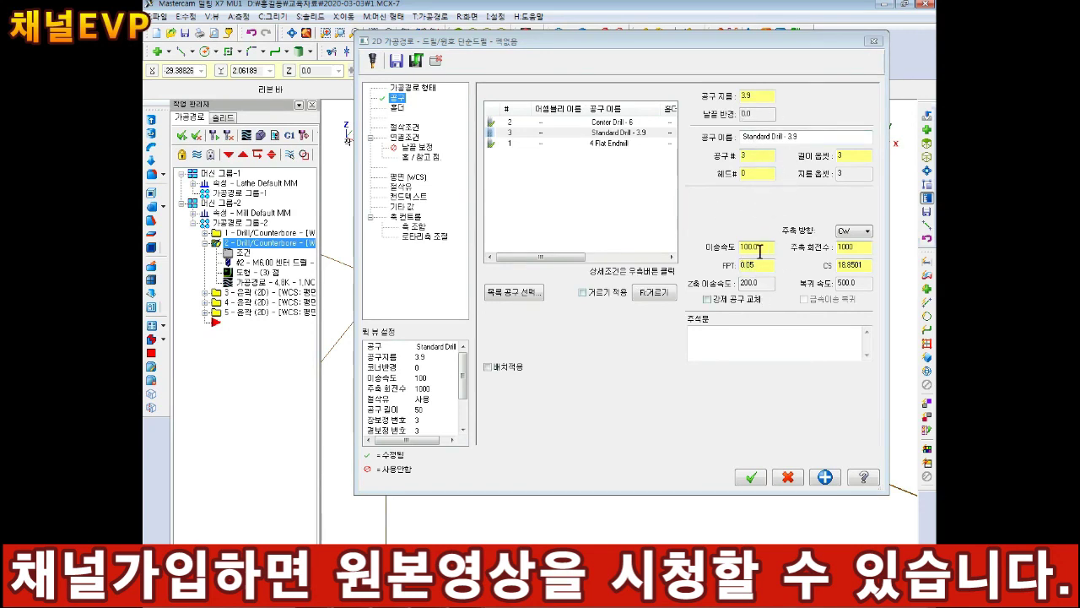
# Step: Set the 3.9 mm drill's feed rate to 90 and its spindle speed to 900
pyautogui.moveTo(760, 251); pyautogui.dragTo(685, 253)
pyautogui.write('90')
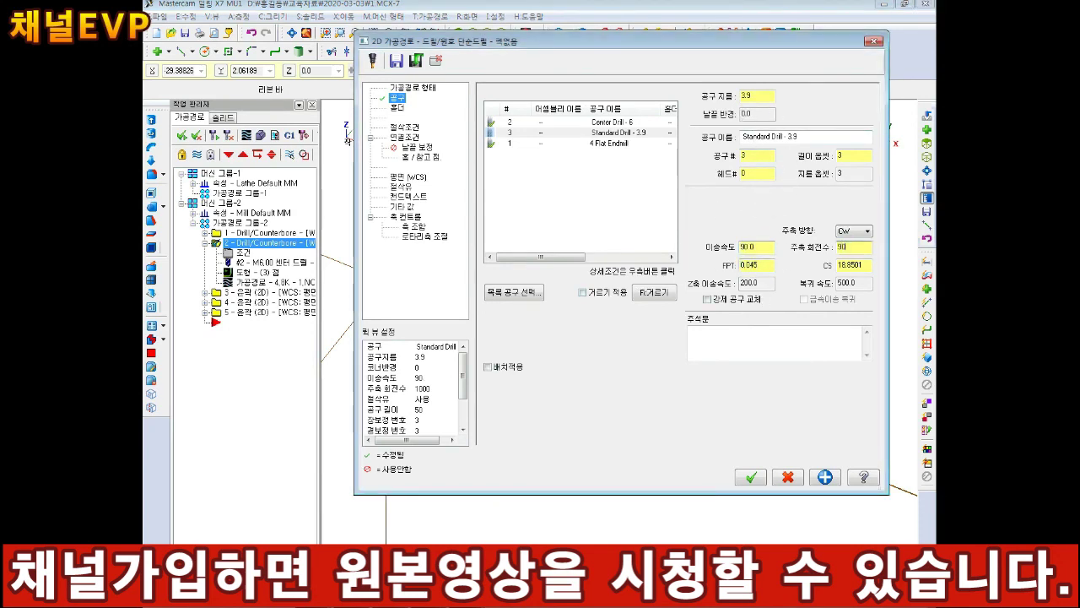
pyautogui.write('0')
pyautogui.press('Tab')
pyautogui.moveTo(854, 247); pyautogui.dragTo(806, 268)
# Step: Change the drilling cycle in the cut parameters to peck drill (펙드릴) with a Peck value of 2.0
pyautogui.click(405, 127)
pyautogui.click(593, 102)
pyautogui.click(553, 124)
pyautogui.click(564, 103)
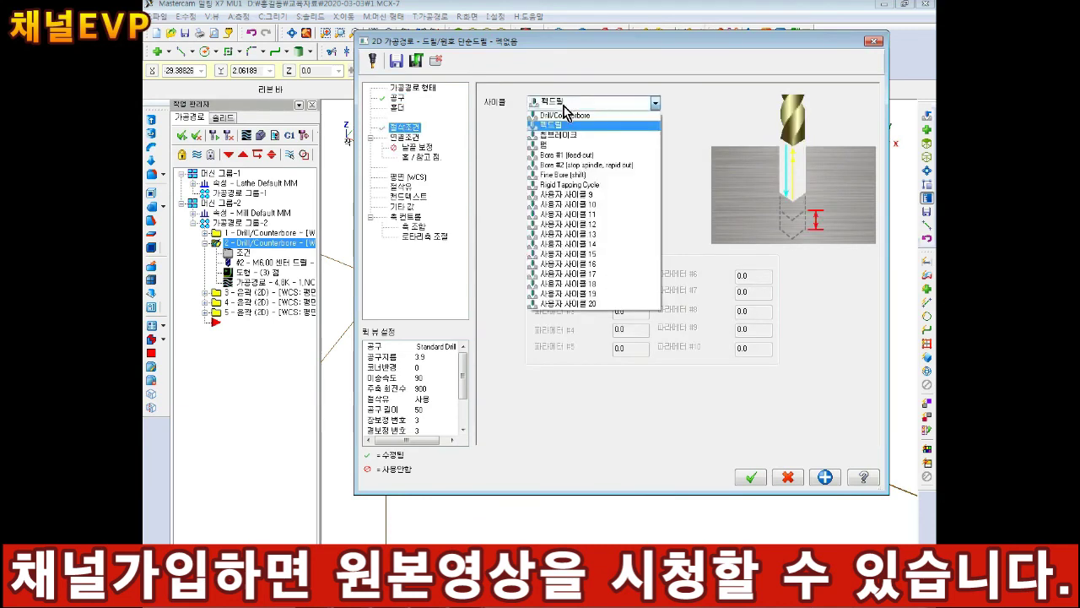
pyautogui.click(564, 124)
pyautogui.click(571, 107)
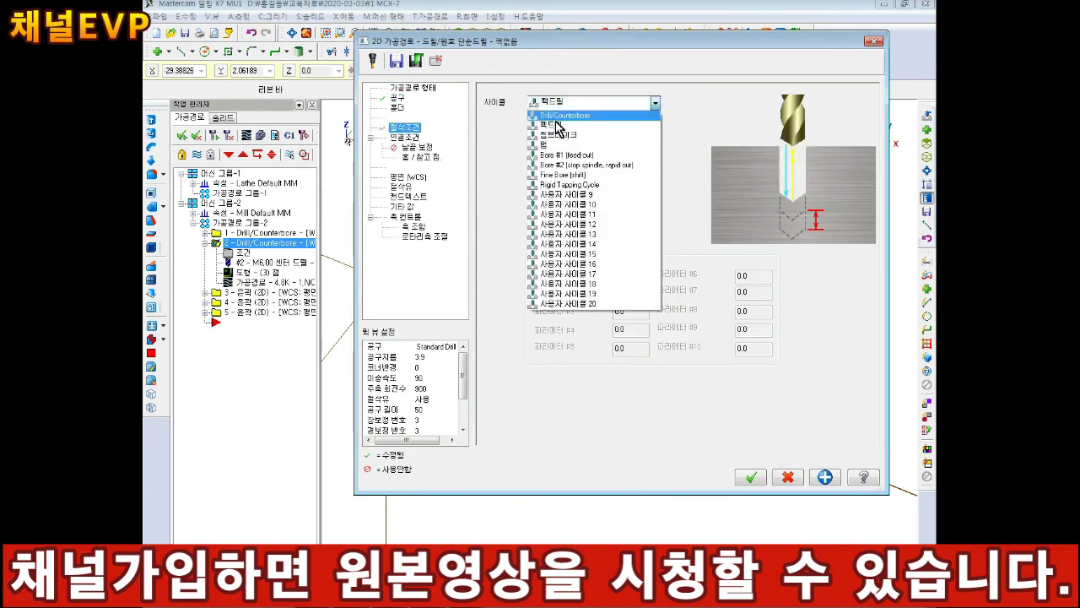
pyautogui.click(556, 127)
pyautogui.press('Tab')
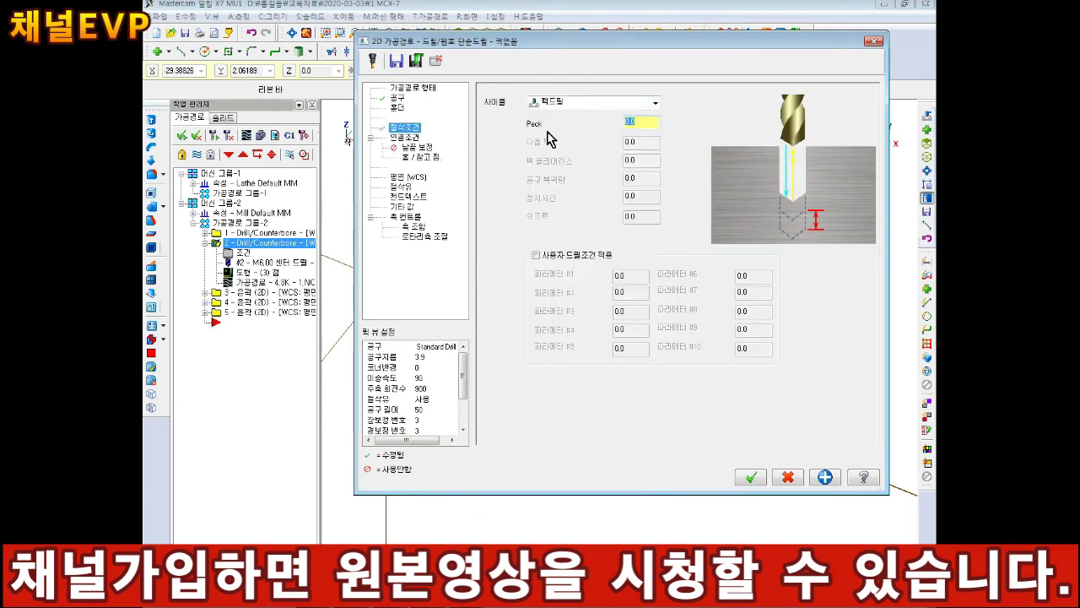
pyautogui.write('1.0')
# Step: Switch to Notepad and label G83 as 펙드릴 and G73 as 칩브레이크 below the G81 block, checking the names in the drill cycle list
pyautogui.click(662, 593)
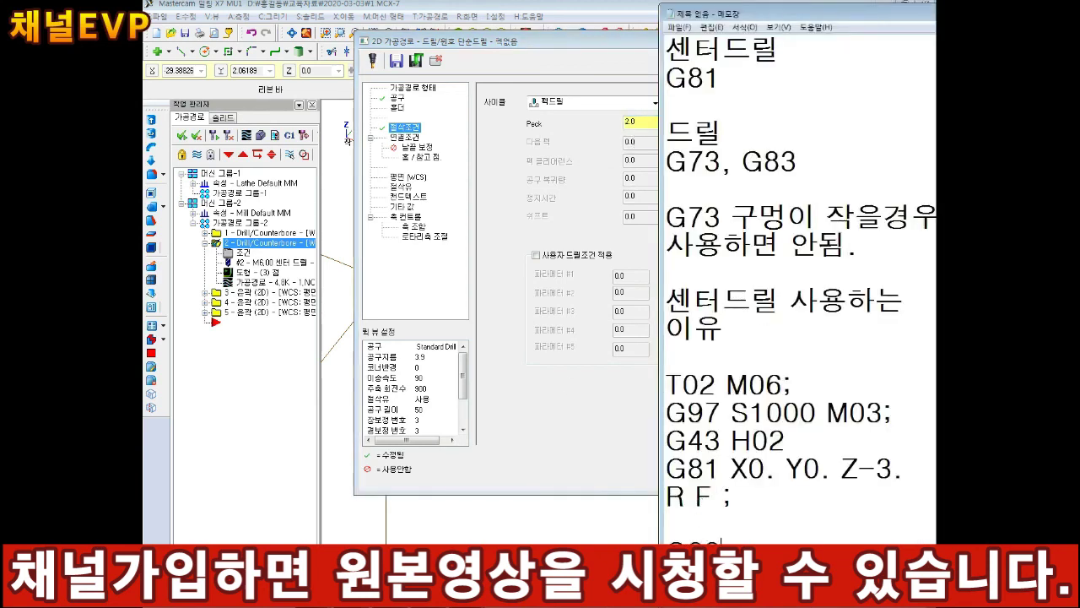
pyautogui.scroll(-3, 700, 504)
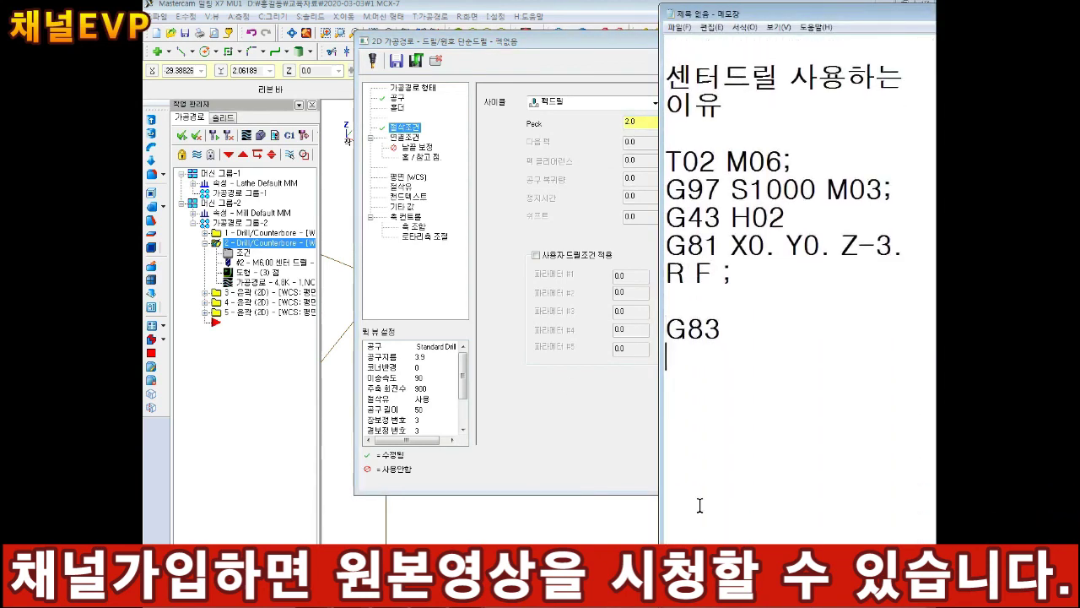
pyautogui.click(562, 103)
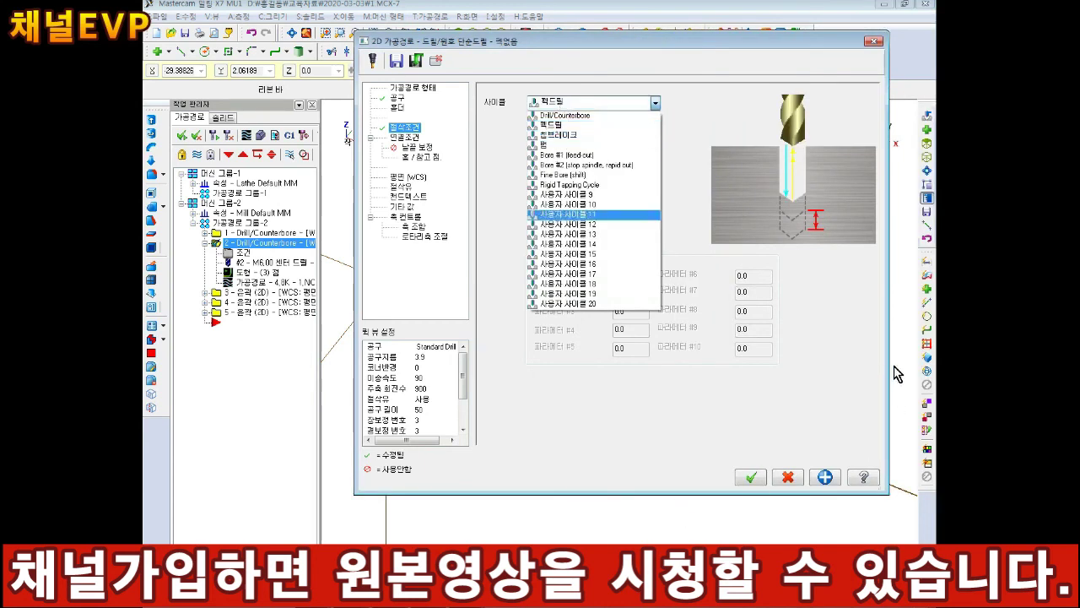
pyautogui.click(692, 357)
pyautogui.write('G73')
pyautogui.press('Up')
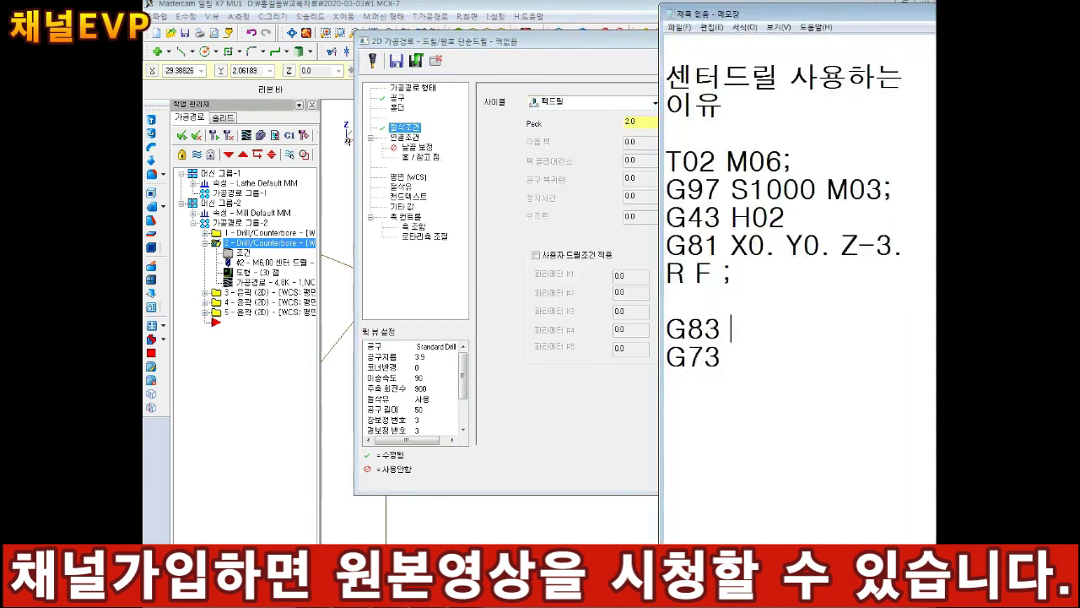
pyautogui.write('펙드릴')
pyautogui.press('Down')
pyautogui.write('칩ㅂ')
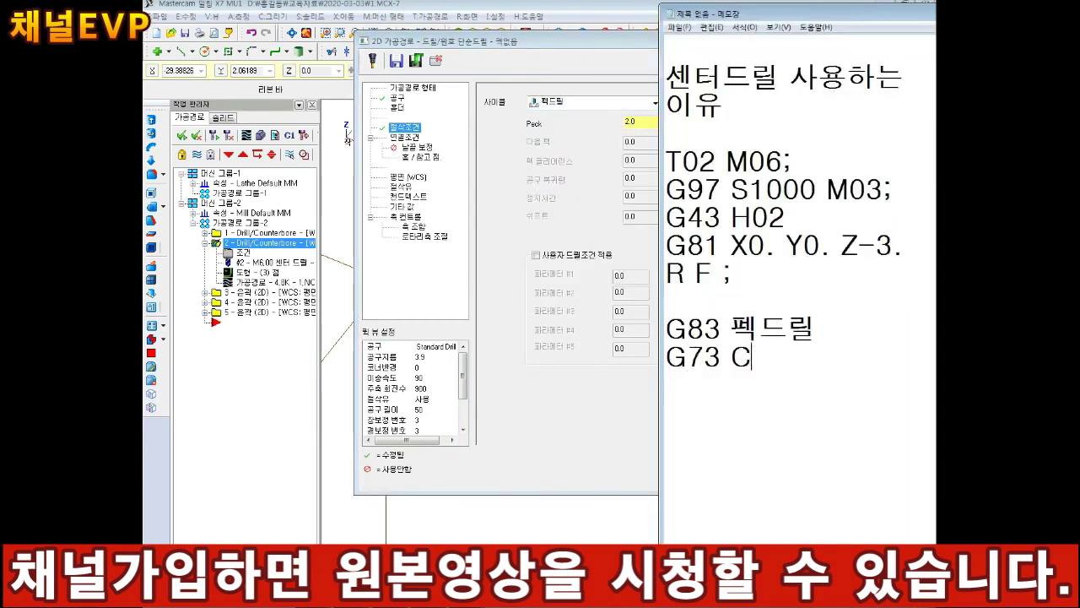
pyautogui.write('브레이크')
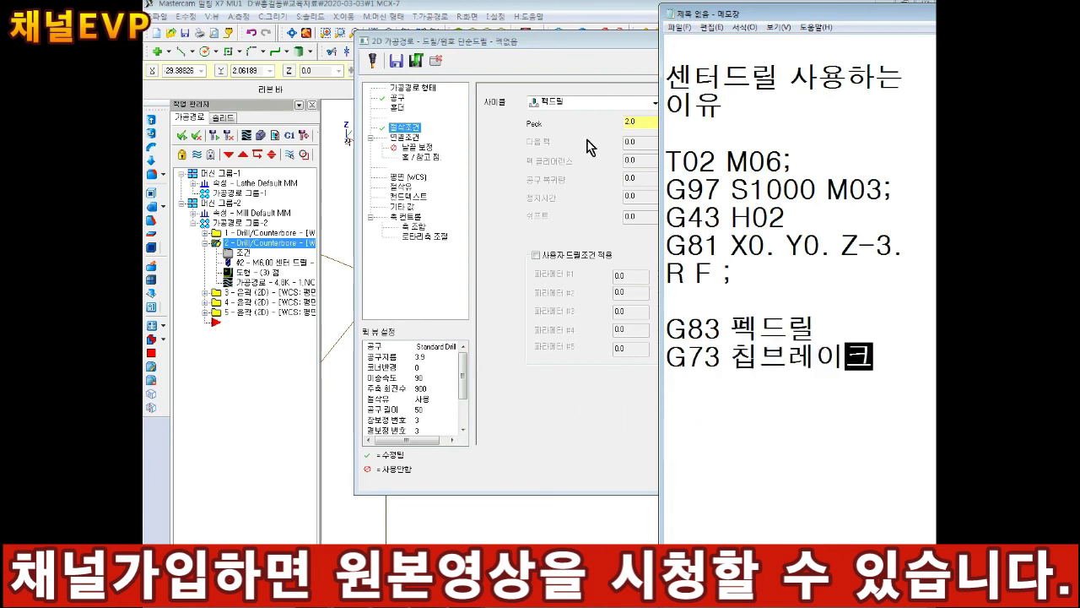
# Step: Add the note "Peck : q" below the G73 line, leaving a blank line between them
pyautogui.press('Return')
pyautogui.press('Return')
pyautogui.write('Peck')
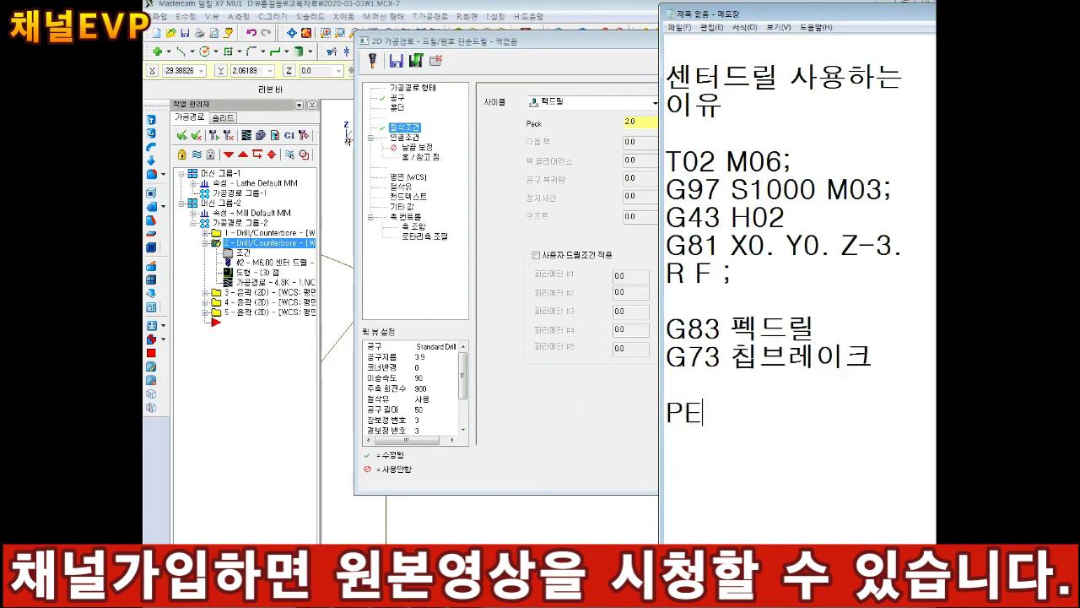
pyautogui.write(' : Q : 1')
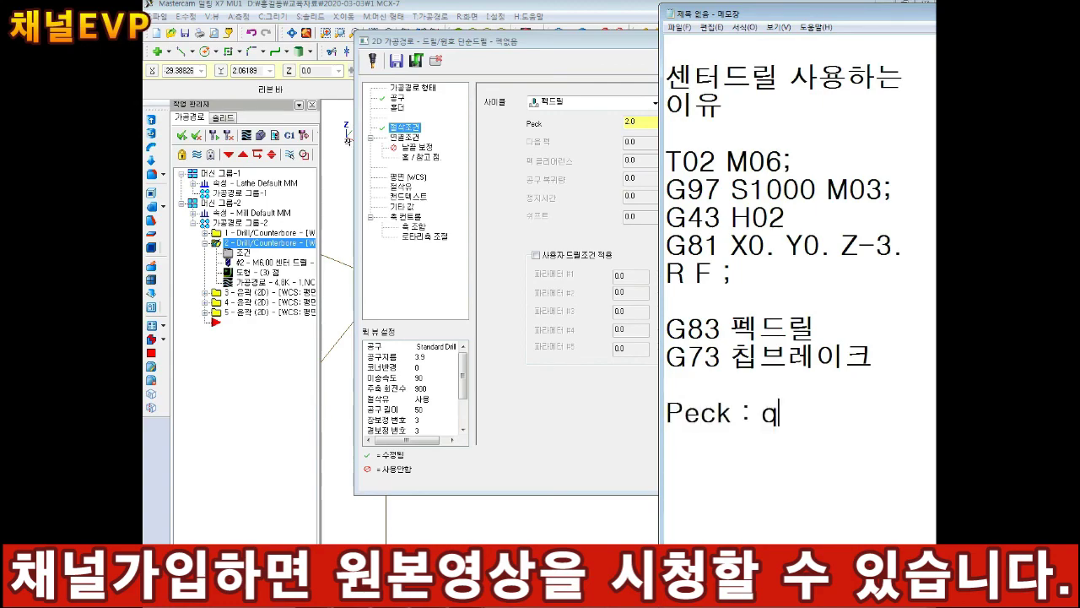